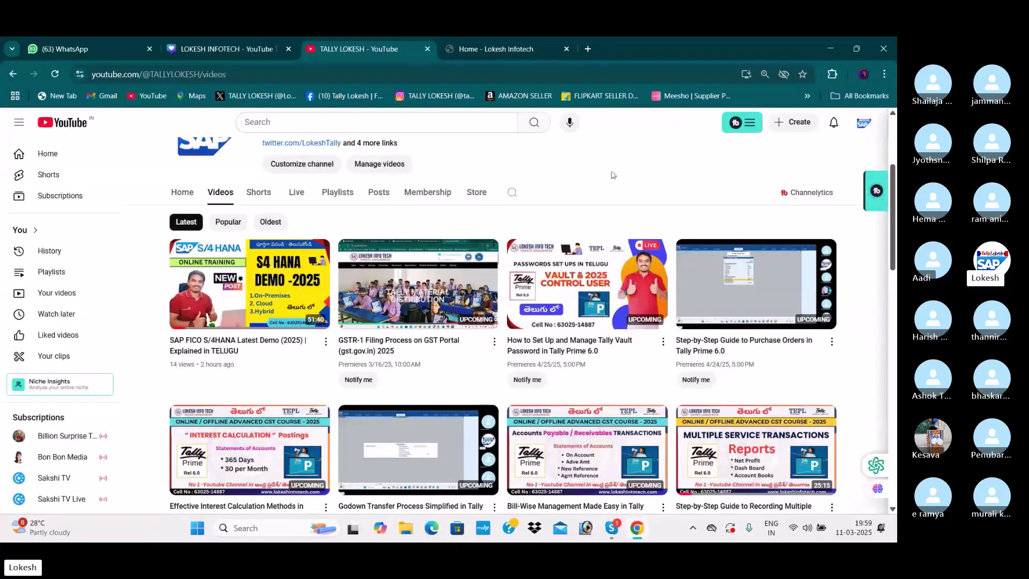
# Step: Browse the TALLY LOKESH channel's video list and the slideshow on the Lokesh Info Tech website's home page
pyautogui.scroll(2, 613, 175)
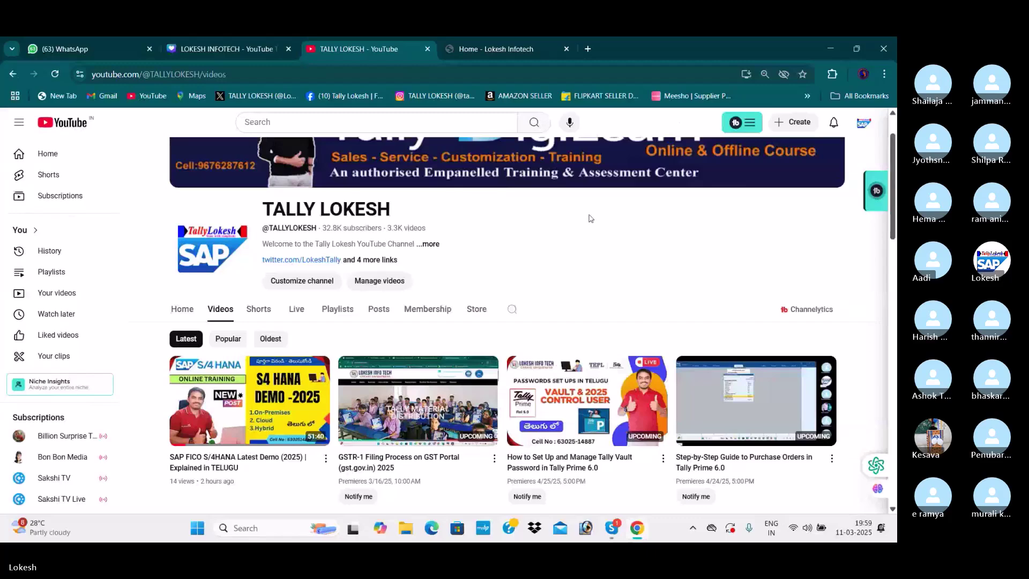
pyautogui.scroll(-7, 590, 218)
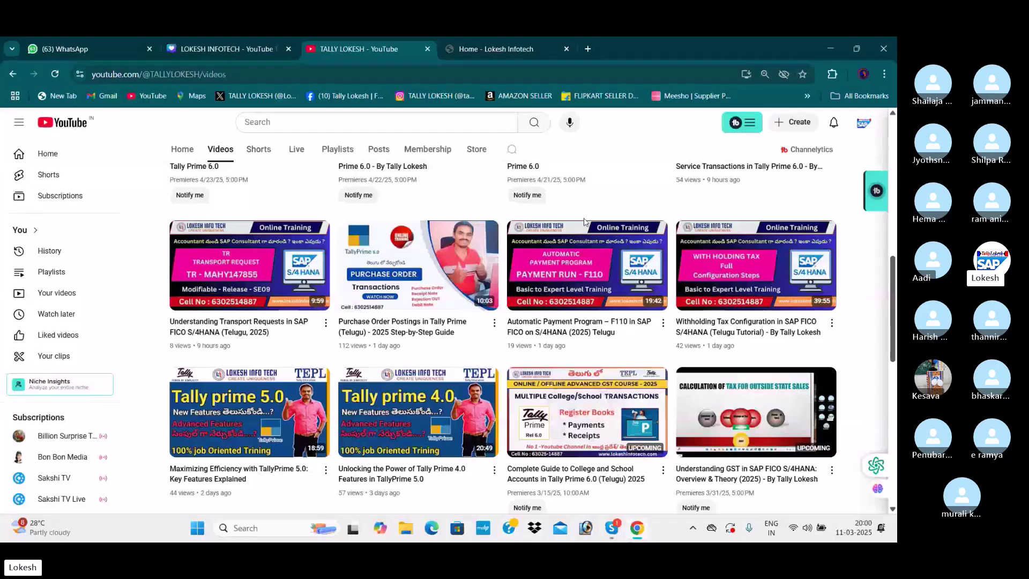
pyautogui.hotkey('ctrl', 'Tab')
pyautogui.click(872, 354)
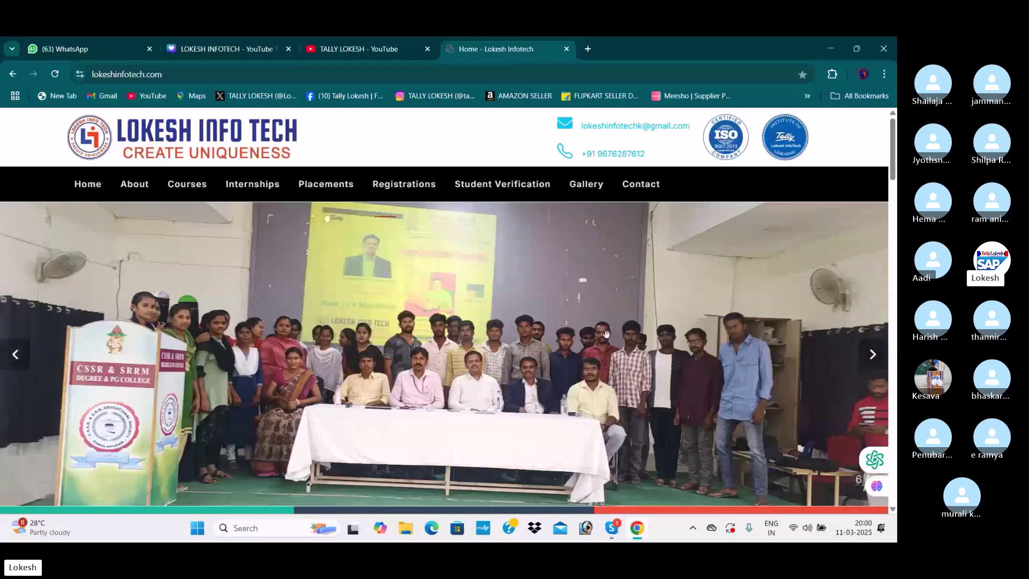
pyautogui.scroll(-2, 836, 356)
pyautogui.scroll(2, 836, 354)
pyautogui.click(872, 357)
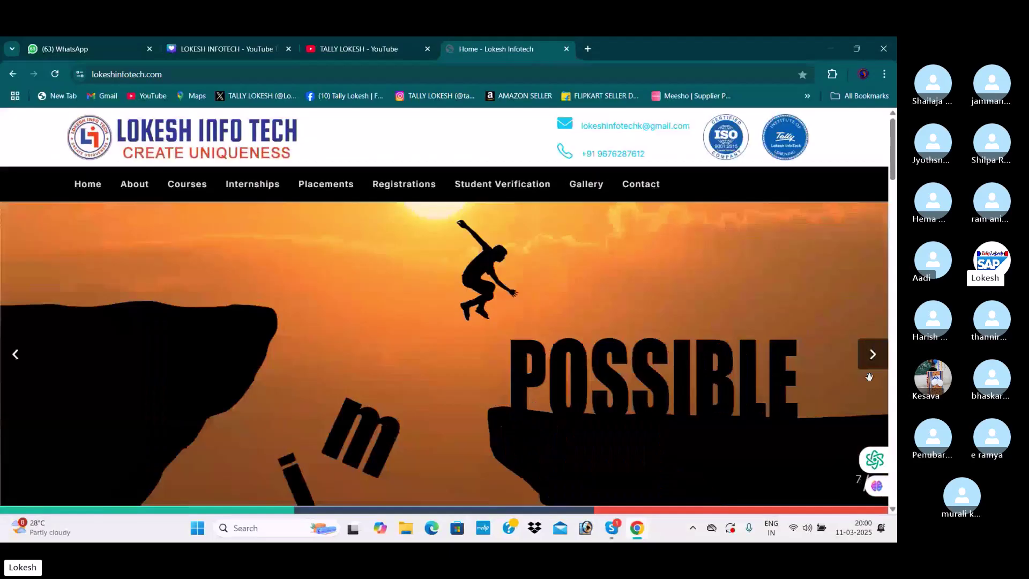
pyautogui.click(872, 365)
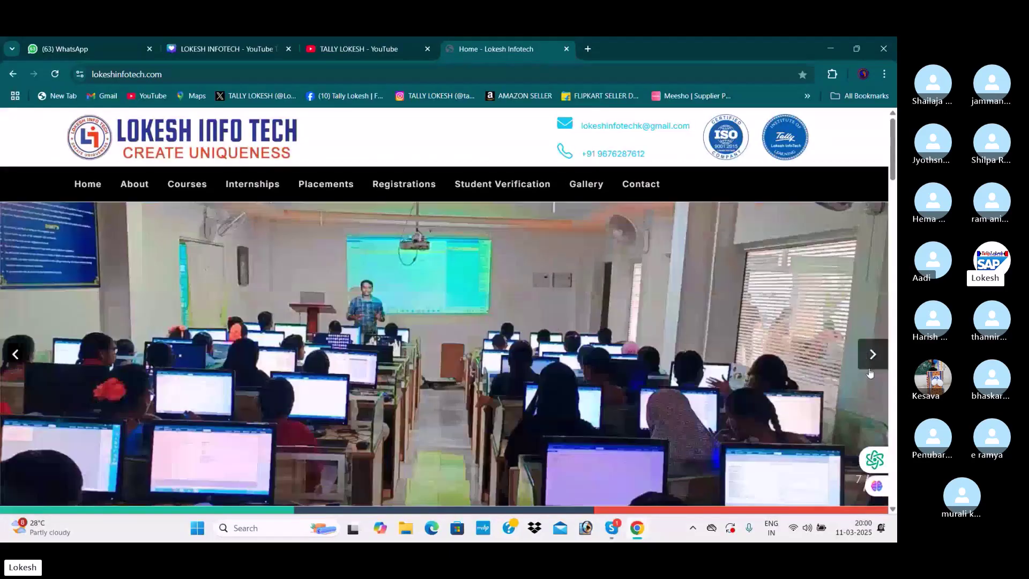
pyautogui.click(871, 369)
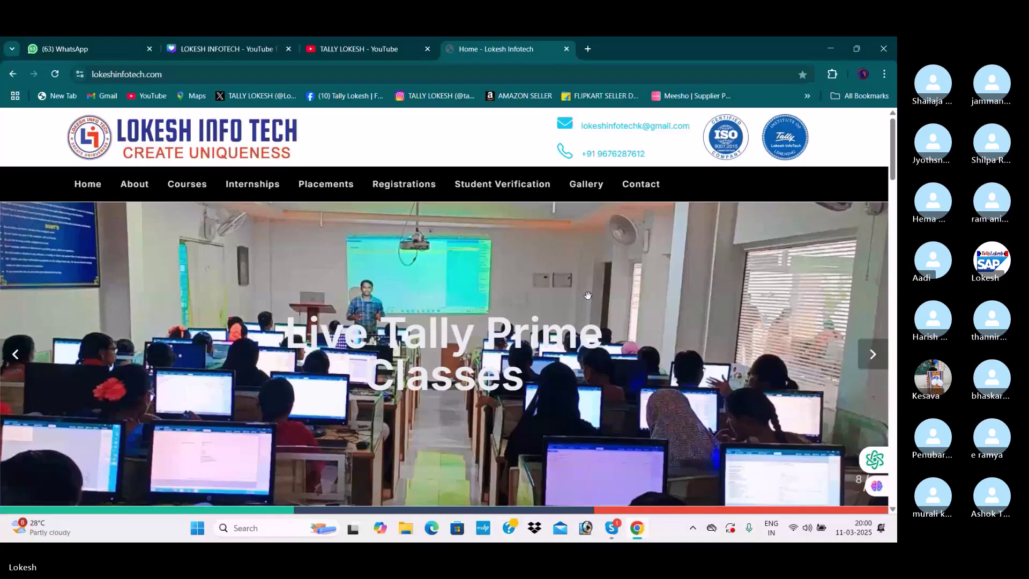
# Step: Switch to the Skype call and dismiss its recording notice
pyautogui.hotkey('alt', 'Tab')
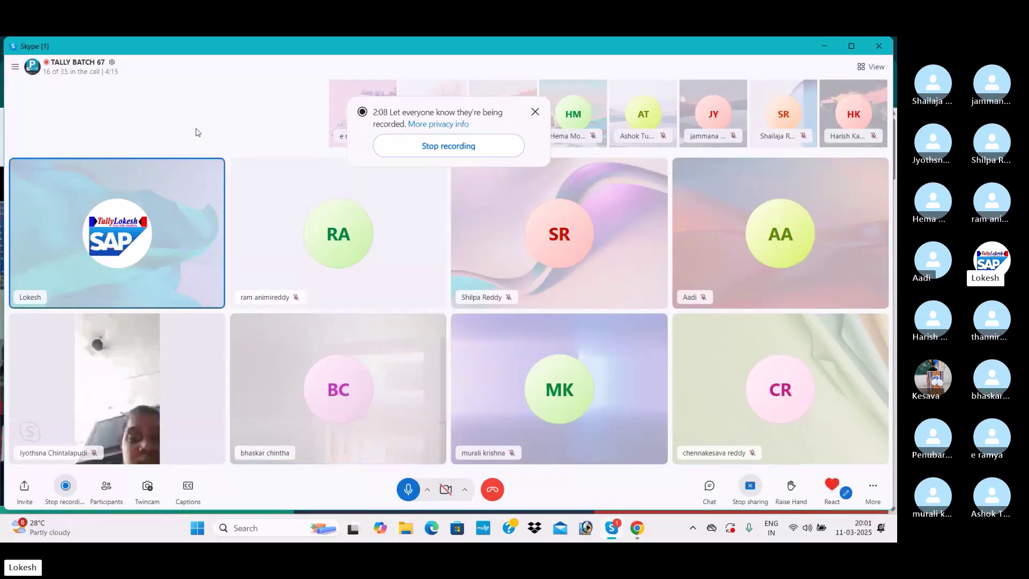
pyautogui.click(534, 112)
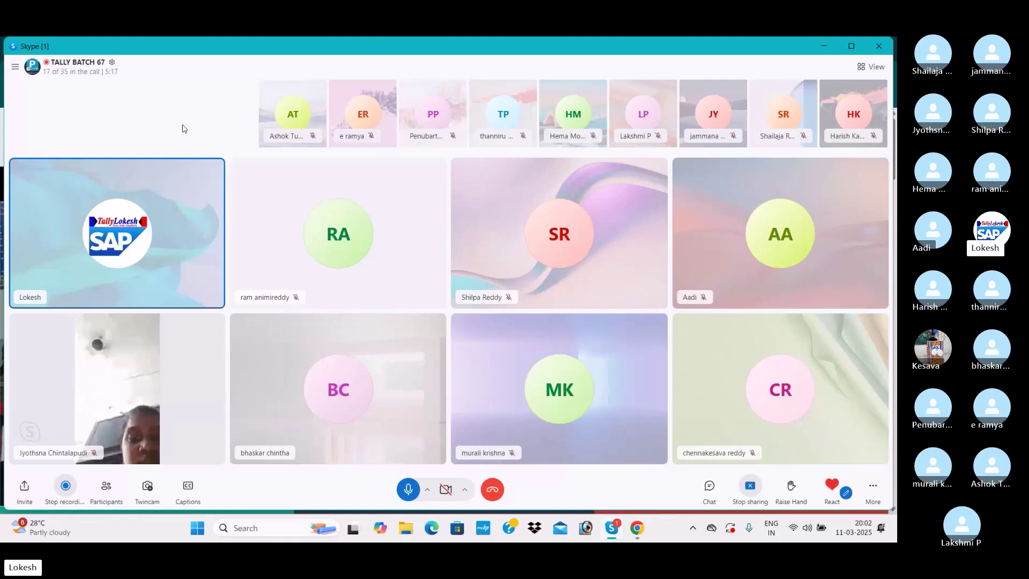
pyautogui.hotkey('alt', 'Tab')
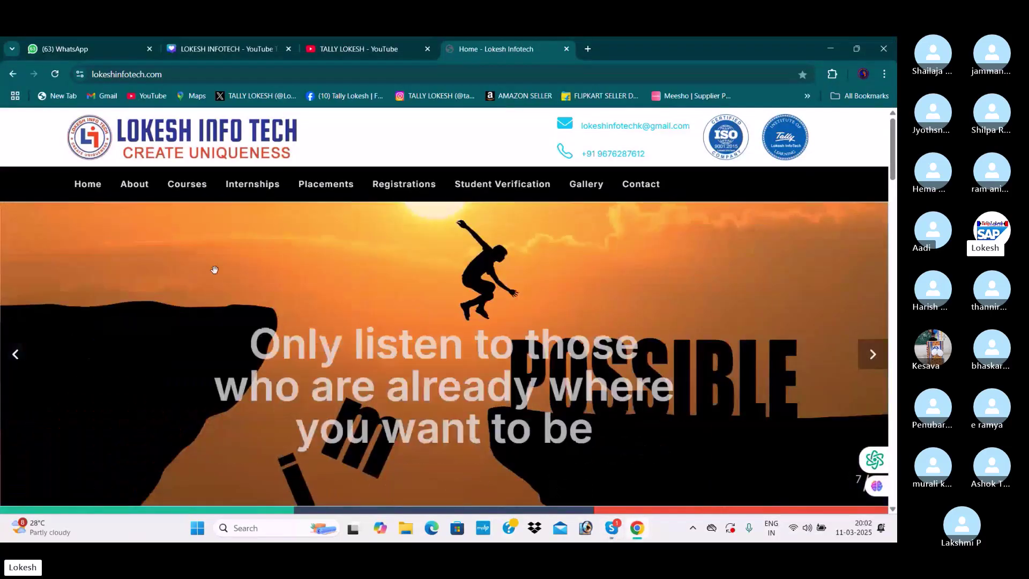
pyautogui.scroll(-1, 225, 259)
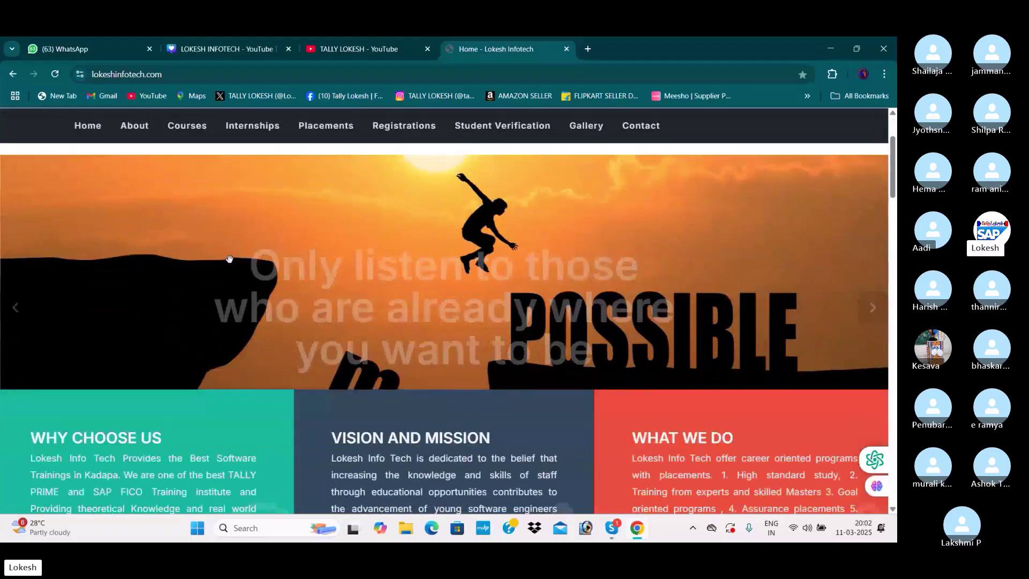
pyautogui.scroll(1, 227, 261)
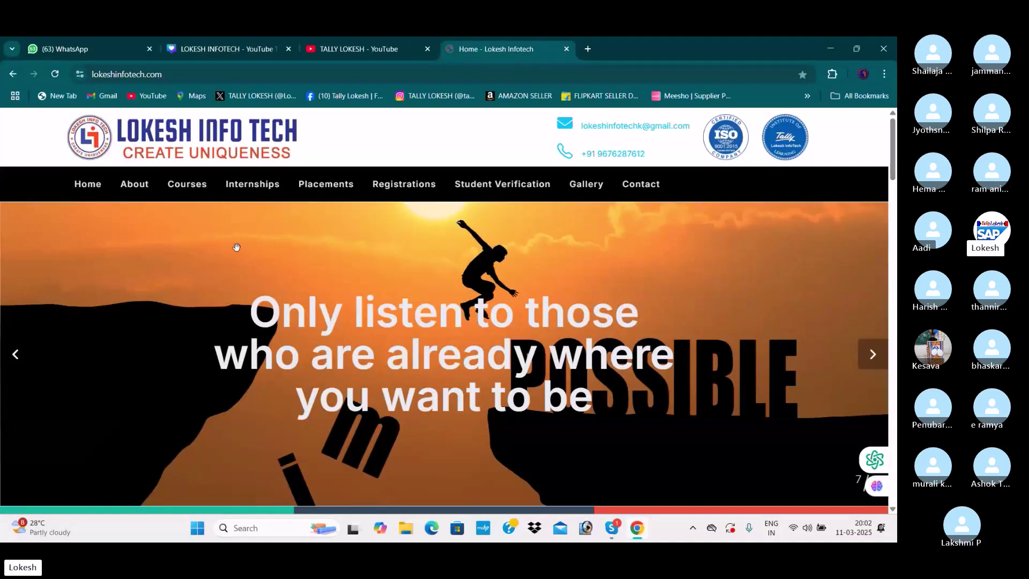
pyautogui.hotkey('alt', 'Tab')
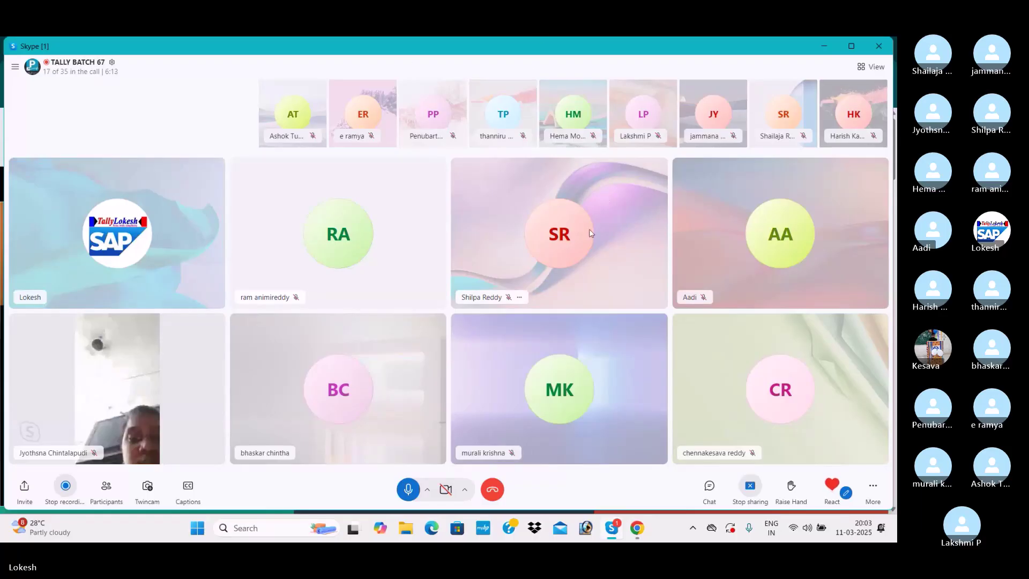
# Step: Minimize the Skype call and the browser, and launch Tally Prime from the desktop
pyautogui.click(824, 47)
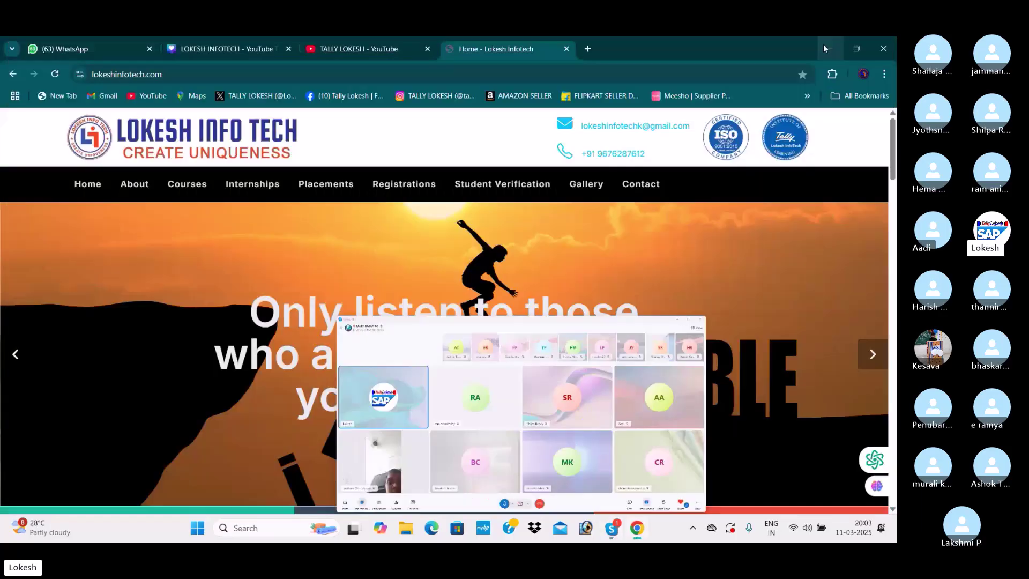
pyautogui.click(827, 49)
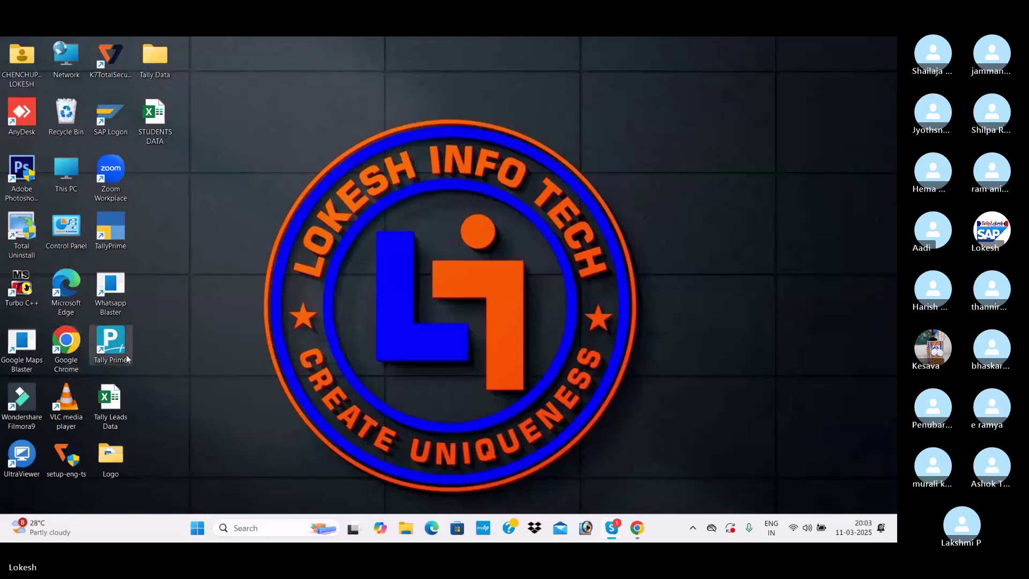
pyautogui.doubleClick(128, 349)
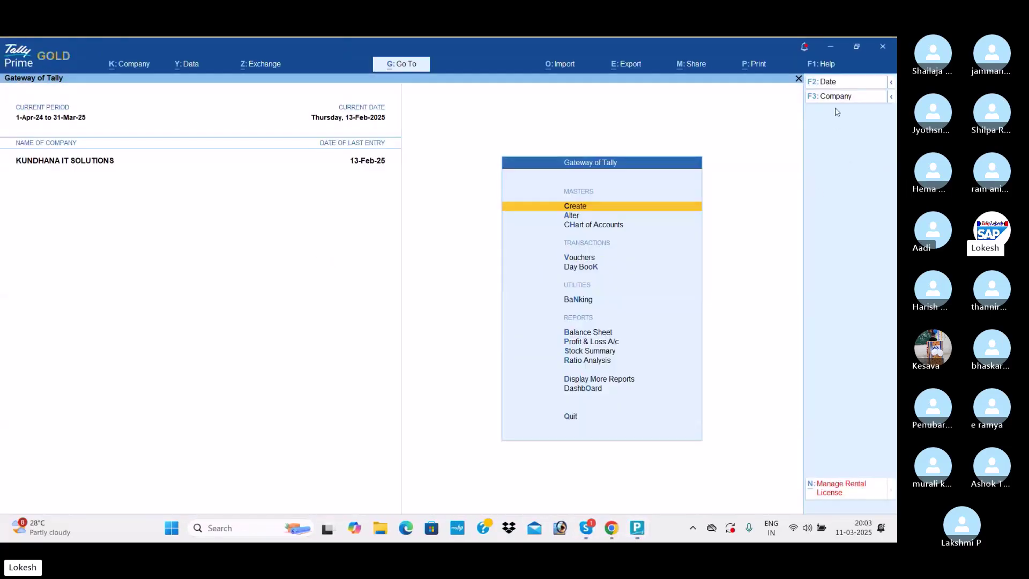
# Step: Shut the open company KUNDHANA IT SOLUTIONS
pyautogui.click(838, 102)
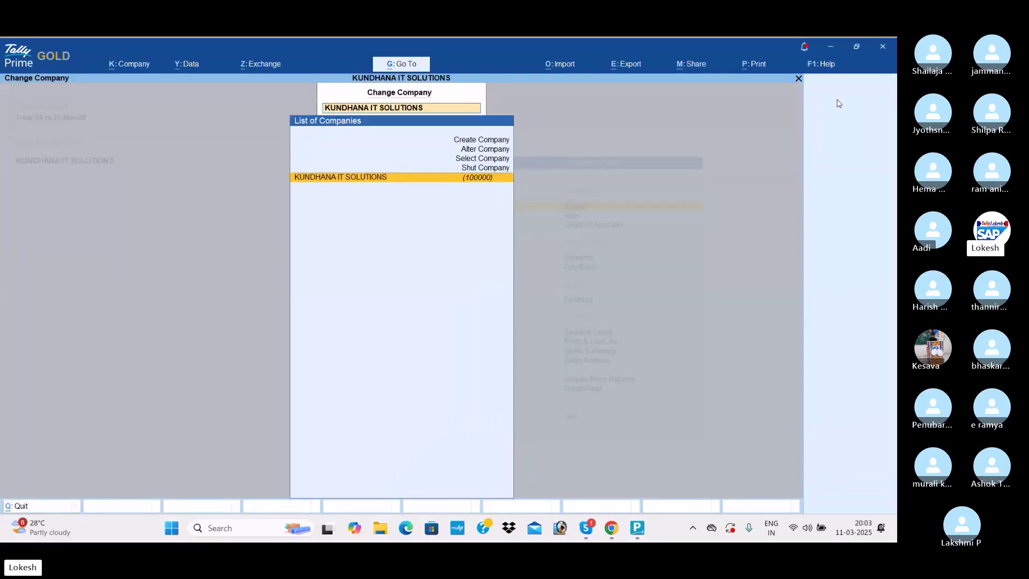
pyautogui.press('Up')
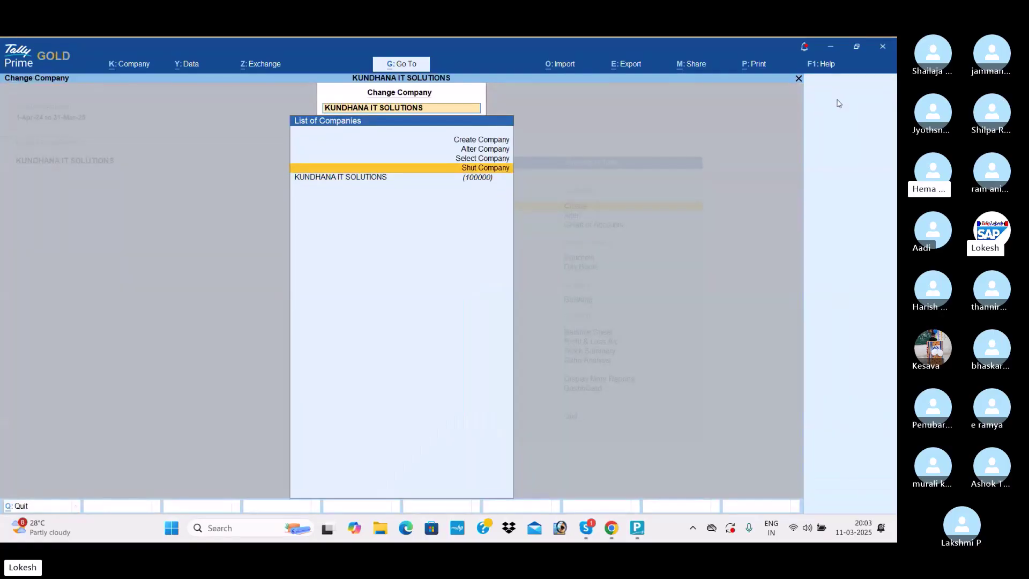
pyautogui.press('Return')
pyautogui.press('Return')
pyautogui.press('y')
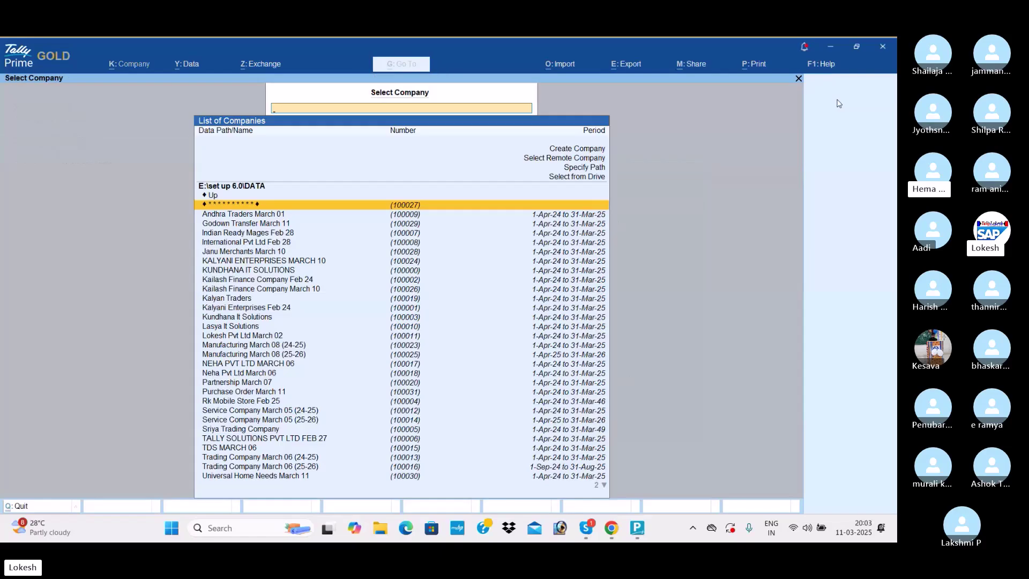
# Step: Start creating a new company and name it RK MOBILE STORE MARCH 03
pyautogui.press('Up')
pyautogui.press('Up')
pyautogui.press('Up')
pyautogui.press('Up')
pyautogui.press('Return')
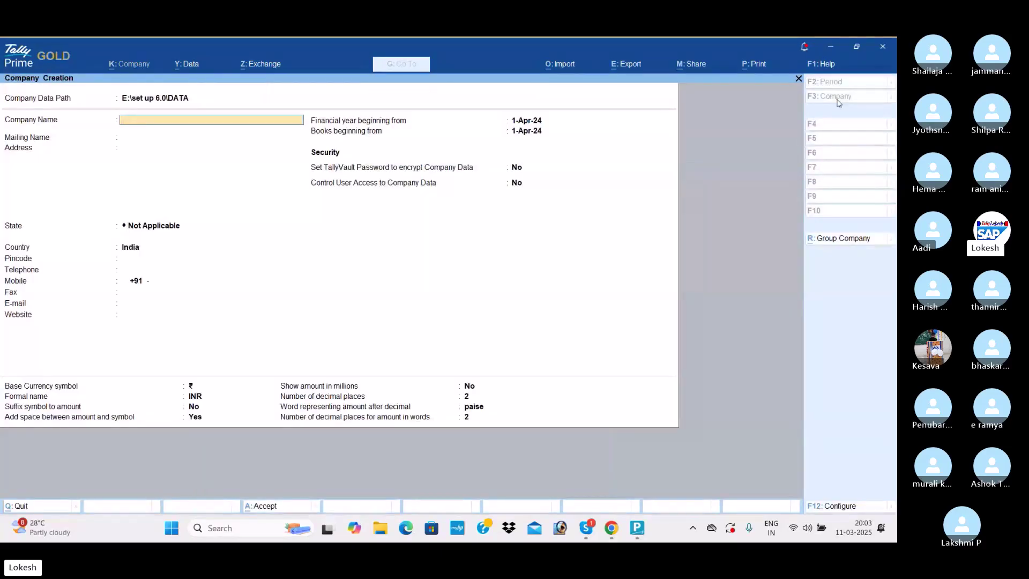
pyautogui.write('RK')
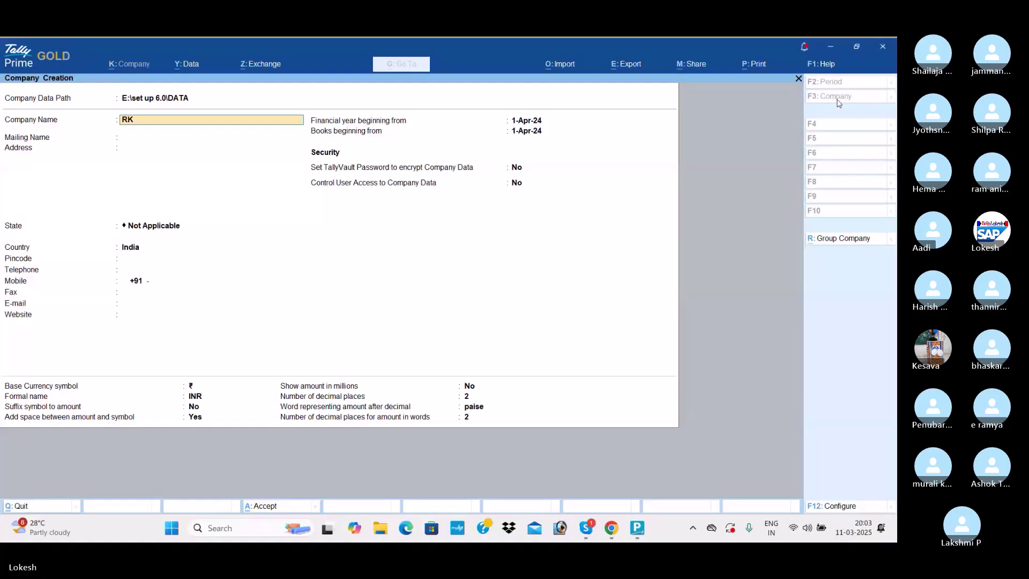
pyautogui.write(' MOBILE STORE')
pyautogui.write('MARCH 03')
pyautogui.press('Return')
# Step: Set the company's state to Andhra Pradesh, leave the remaining details at their defaults, and save the company
pyautogui.press('Return')
pyautogui.press('Return')
pyautogui.press('Down')
pyautogui.press('Down')
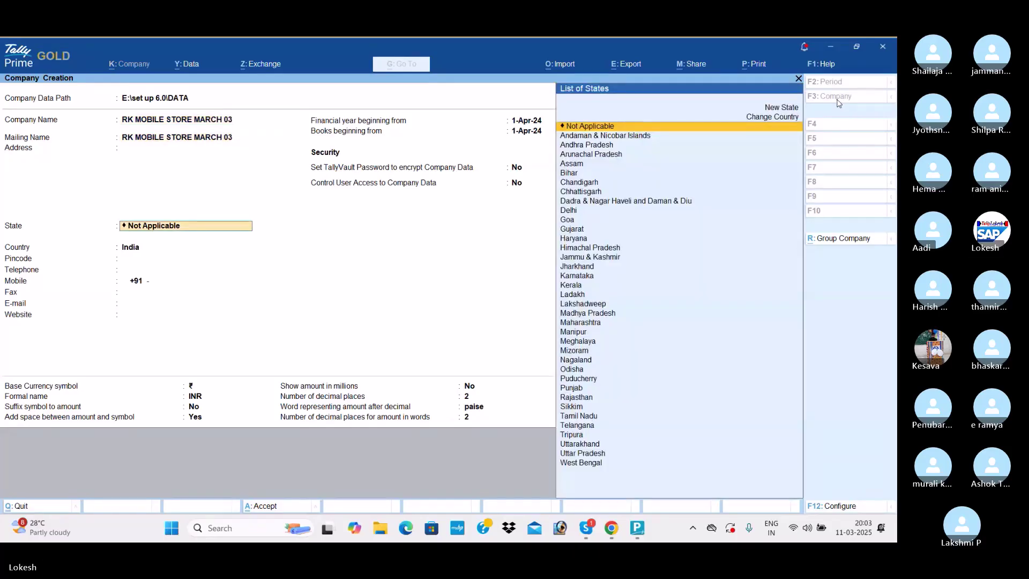
pyautogui.press('Return')
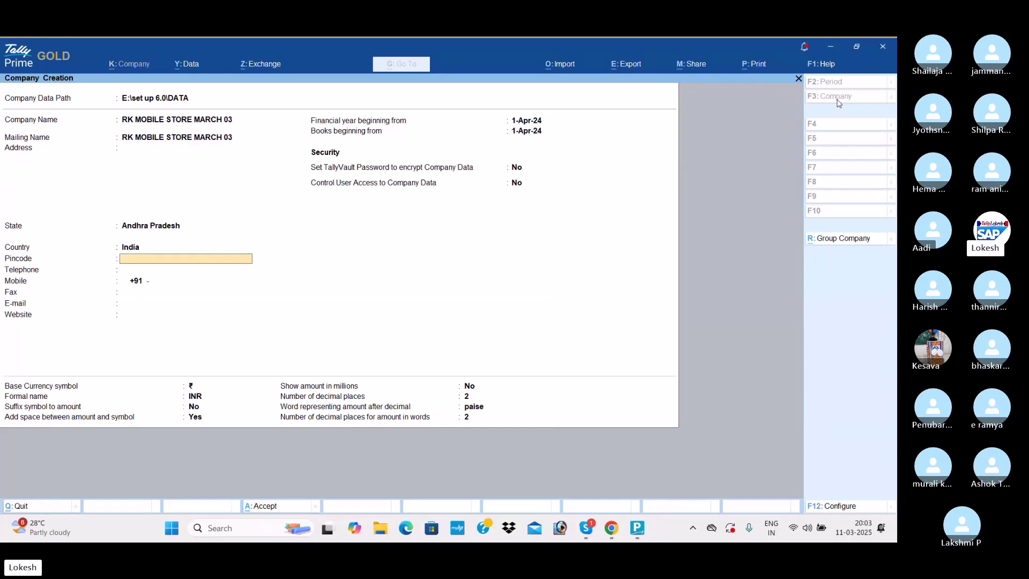
pyautogui.press('ctrl')
pyautogui.hotkey('ctrl', 'a')
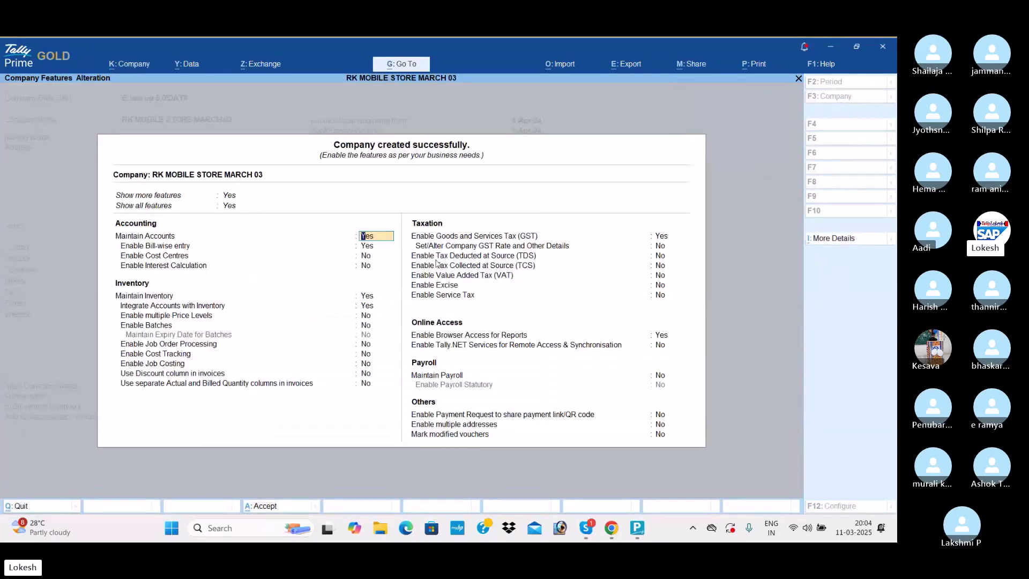
# Step: Disable bill-wise entry in the new company's accounting features, keeping accounts maintained
pyautogui.press('Return')
pyautogui.write('n')
pyautogui.press('Return')
pyautogui.press('Return')
pyautogui.press('Return')
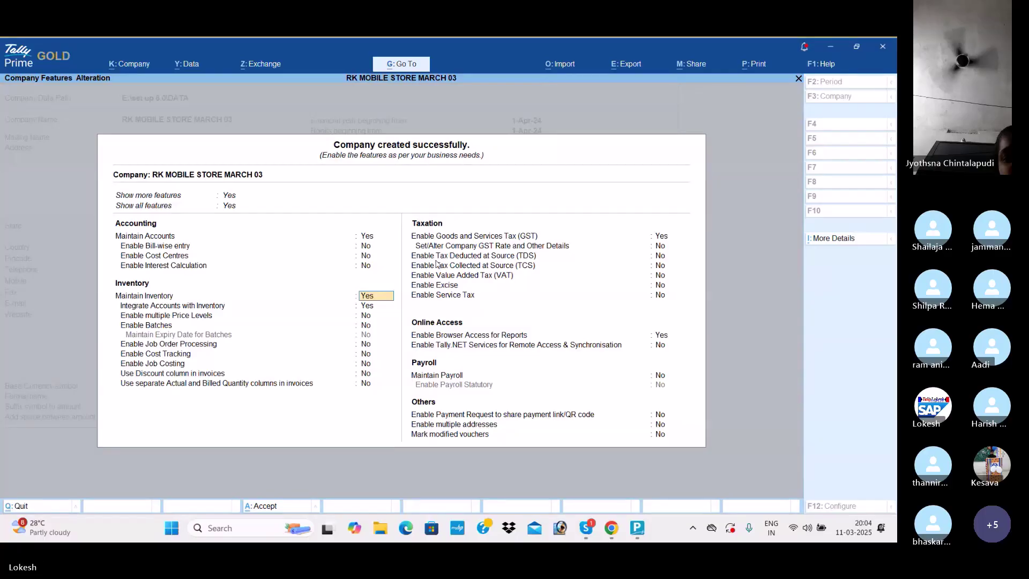
# Step: Keep the inventory features at their defaults and disable Goods and Services Tax (GST)
pyautogui.press('Return')
pyautogui.press('Return')
pyautogui.press('Return')
pyautogui.press('Return')
pyautogui.press('Return')
pyautogui.press('Return')
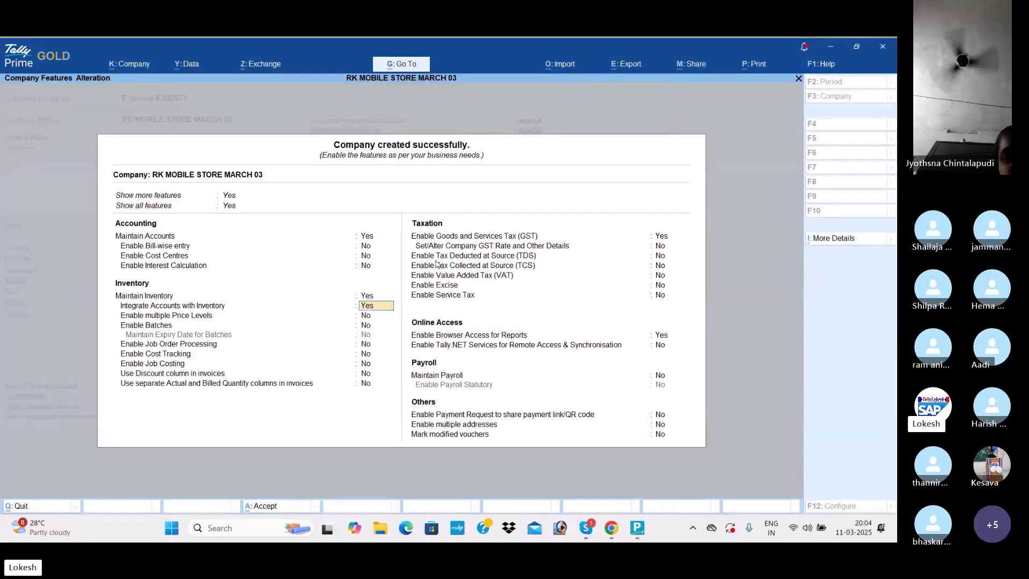
pyautogui.press('Return')
pyautogui.press('Return')
pyautogui.press('Return')
pyautogui.press('n')
pyautogui.press('Return')
# Step: Disable browser access for reports, leaving the other taxation, online access and payroll features off
pyautogui.press('Return')
pyautogui.press('Return')
pyautogui.press('Return')
pyautogui.press('Return')
pyautogui.press('Return')
pyautogui.press('n')
pyautogui.press('Return')
pyautogui.press('Return')
pyautogui.press('Return')
pyautogui.press('Return')
pyautogui.press('Return')
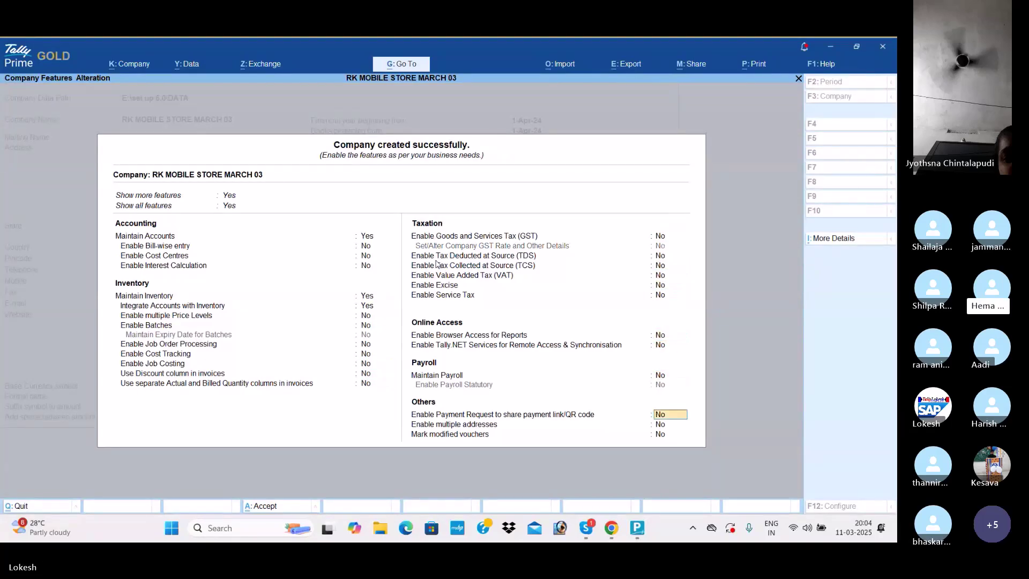
# Step: Check the Skype call, return to Tally Prime, and accept the company features
pyautogui.hotkey('alt', 'Tab')
pyautogui.hotkey('alt', 'Tab')
pyautogui.hotkey('alt', 'Tab')
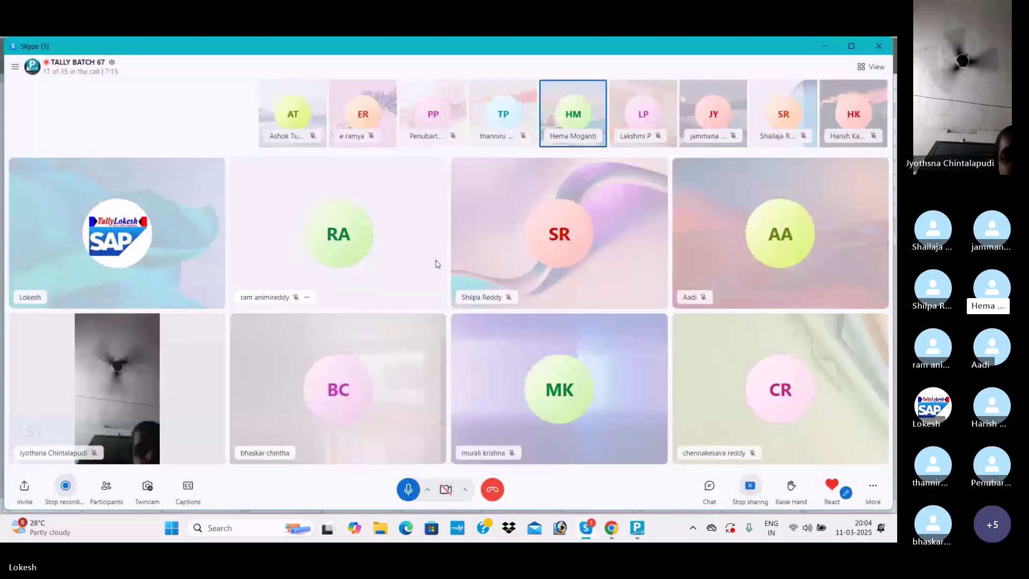
pyautogui.hotkey('alt', 'Tab')
pyautogui.press('Return')
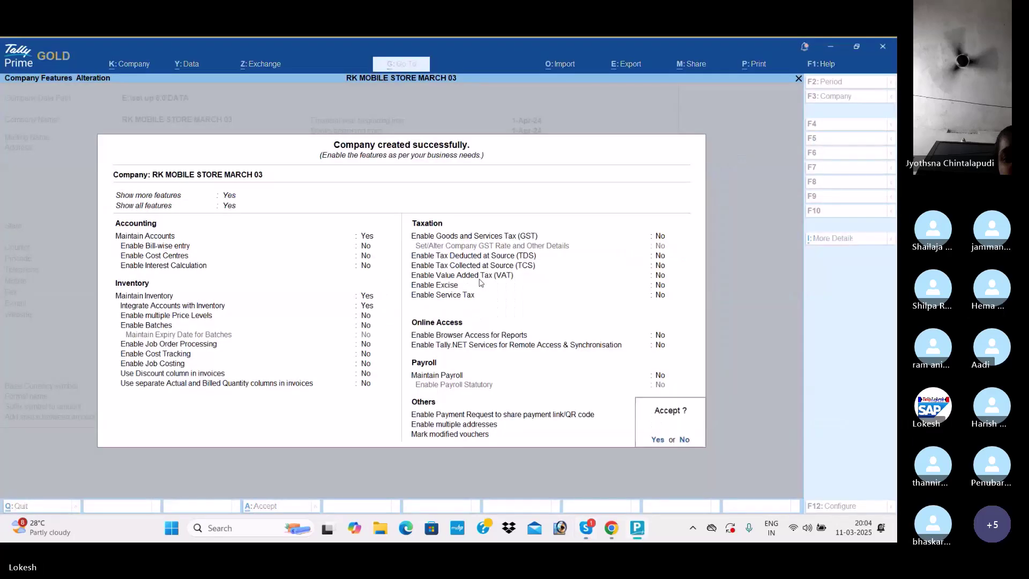
pyautogui.press('Return')
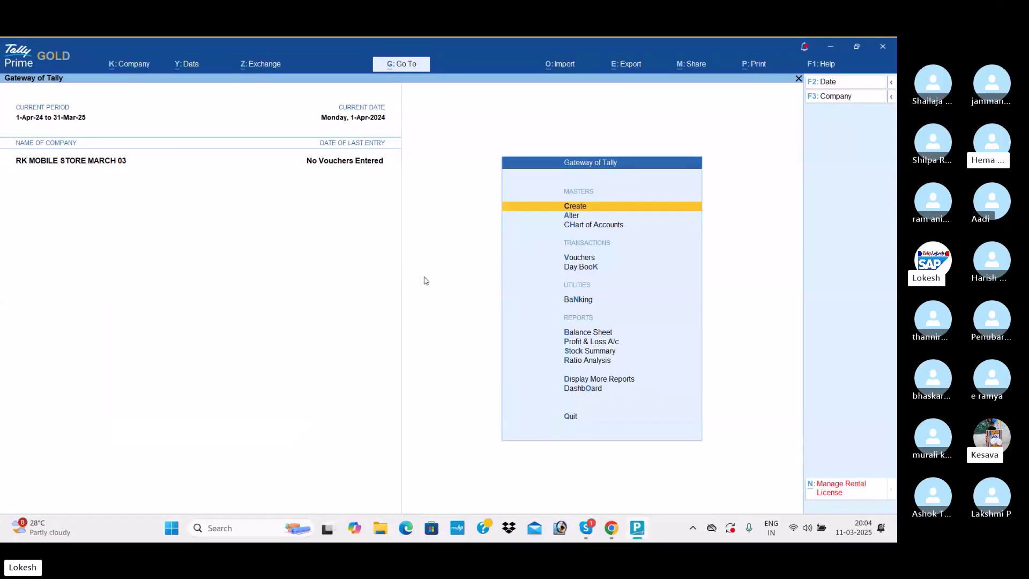
pyautogui.click(792, 527)
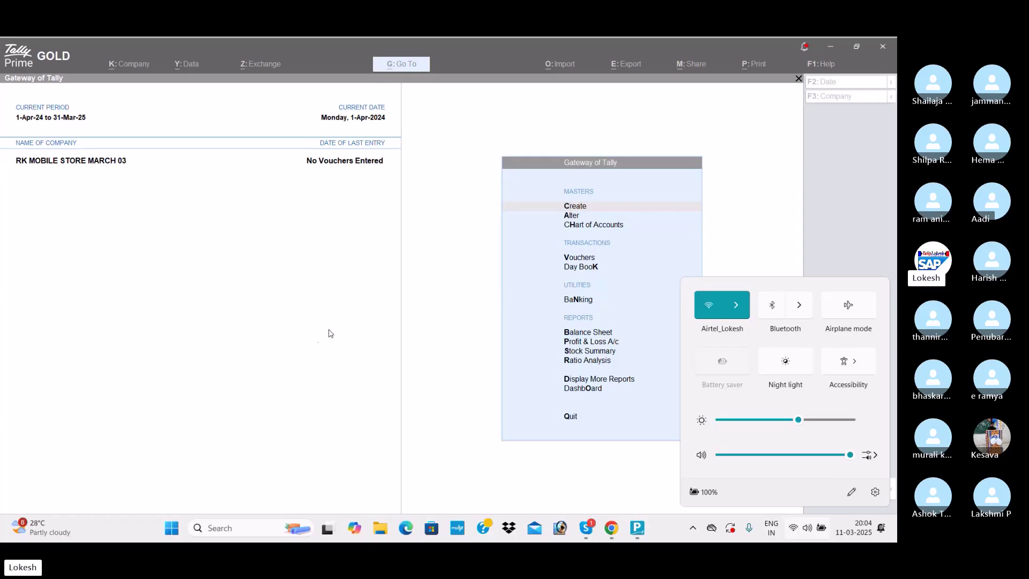
pyautogui.click(328, 335)
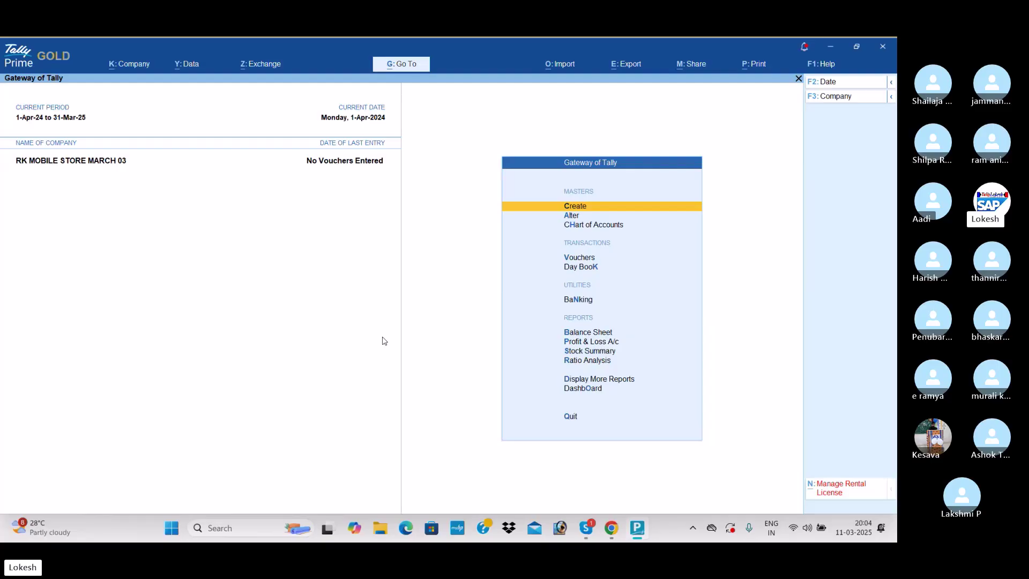
# Step: Open the list of masters available for creation and review its accounting and inventory masters
pyautogui.press('Down')
pyautogui.press('Up')
pyautogui.press('Return')
pyautogui.press('Down')
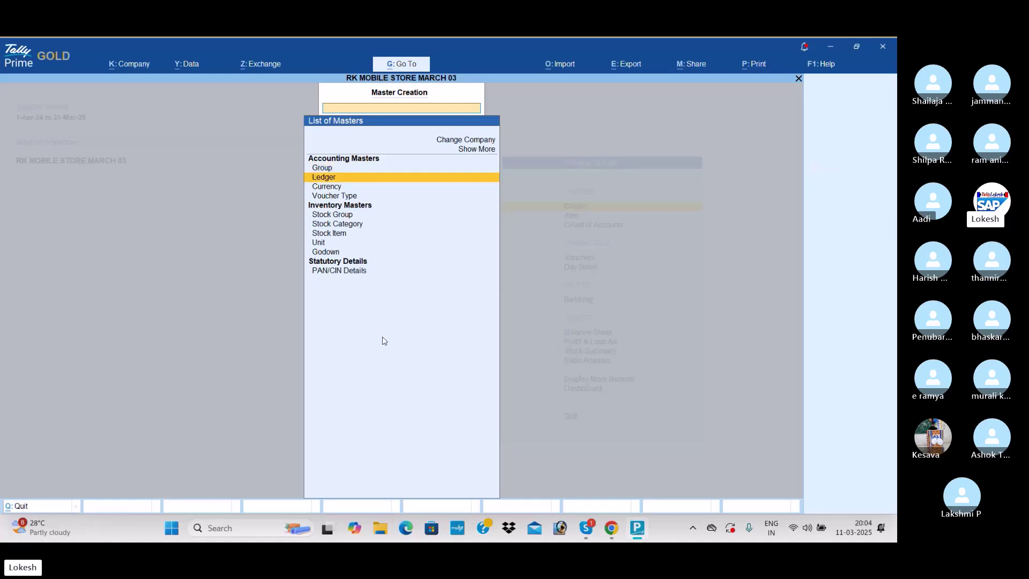
pyautogui.press('Down')
pyautogui.press('Down')
pyautogui.press('Down')
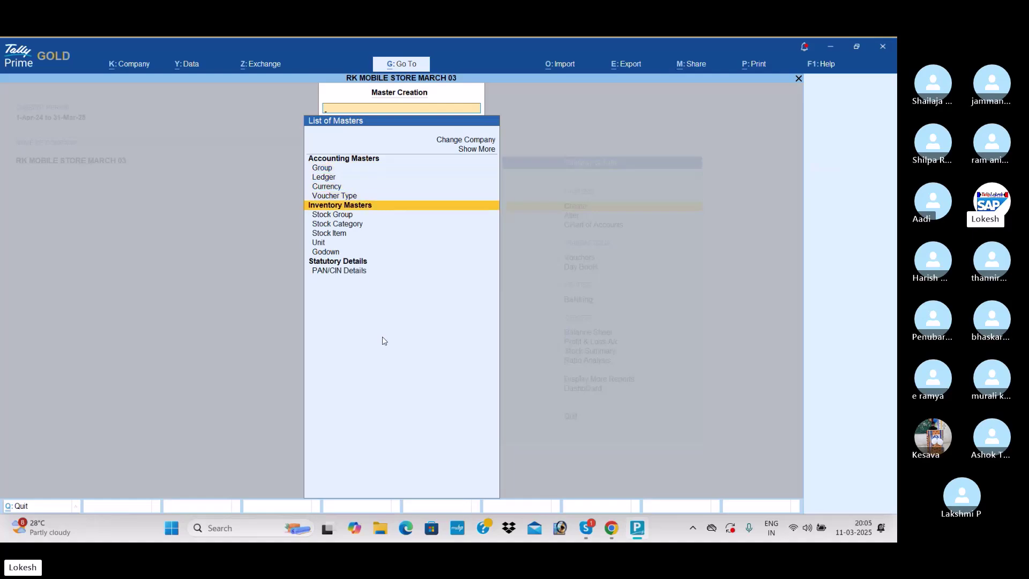
pyautogui.press('Up')
pyautogui.press('Up')
pyautogui.press('Up')
pyautogui.press('Up')
pyautogui.press('Up')
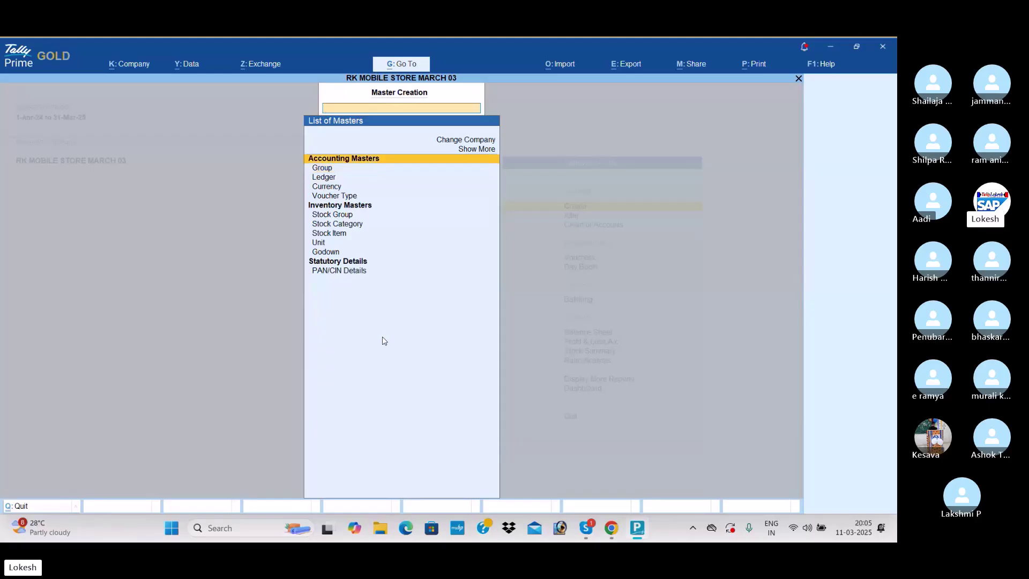
pyautogui.press('Down')
pyautogui.press('Down')
pyautogui.press('Down')
pyautogui.press('Down')
pyautogui.press('Down')
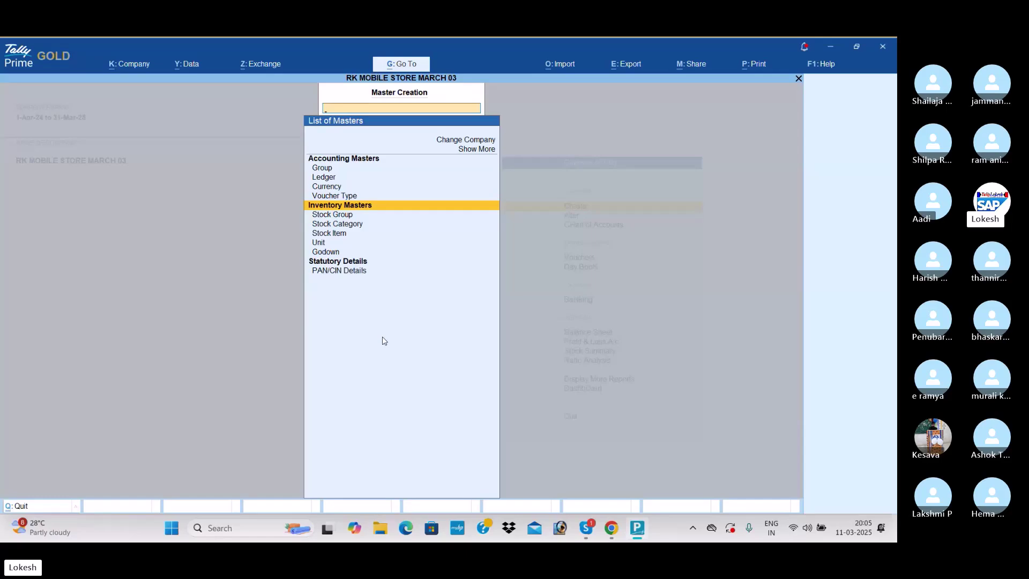
# Step: Review the inventory masters available for creation, from Stock Group through Godown, and close the list
pyautogui.press('Down')
pyautogui.press('Down')
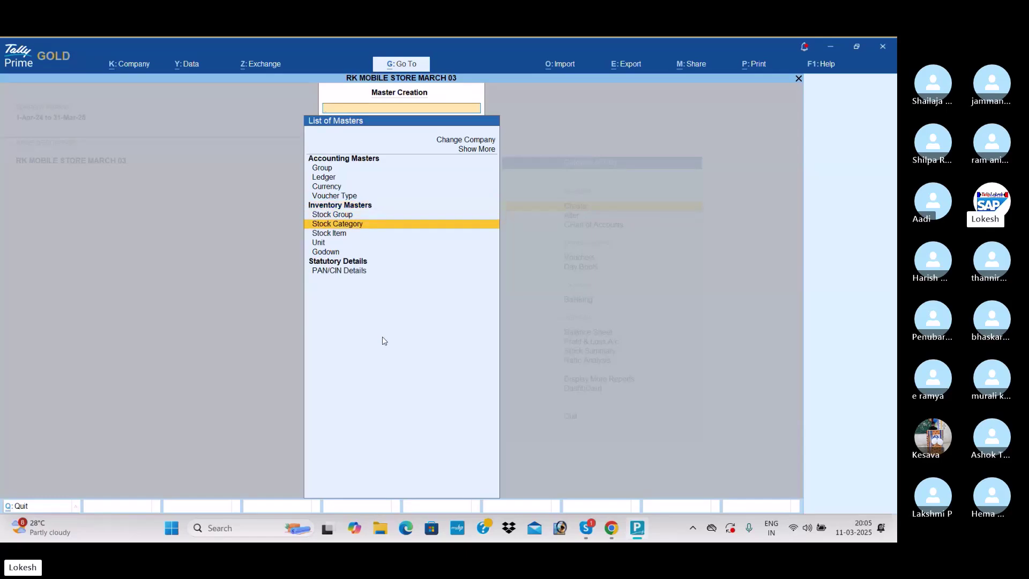
pyautogui.press('Down')
pyautogui.press('Down')
pyautogui.press('Down')
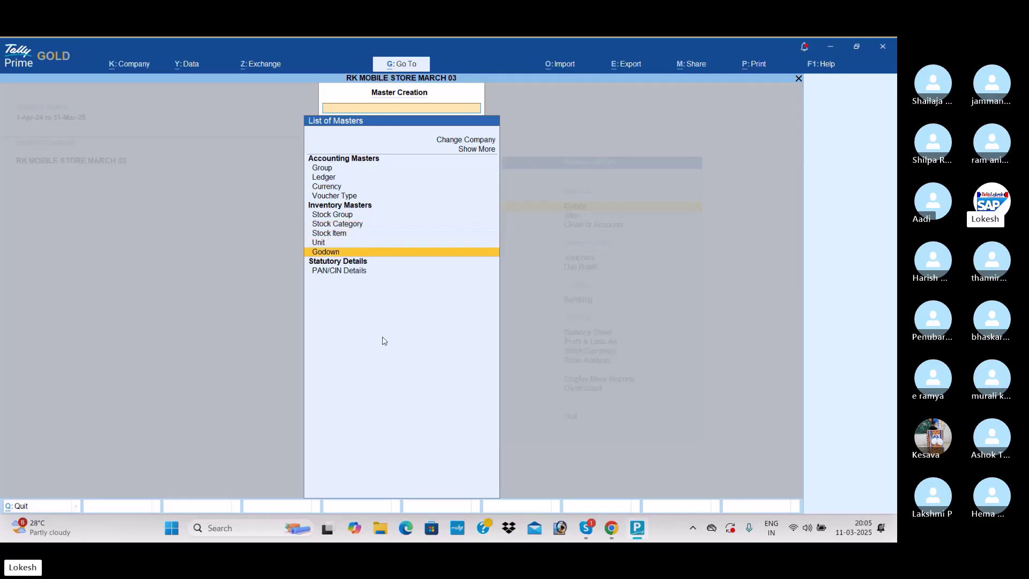
pyautogui.press('Up')
pyautogui.press('Up')
pyautogui.press('Up')
pyautogui.press('Up')
pyautogui.press('Up')
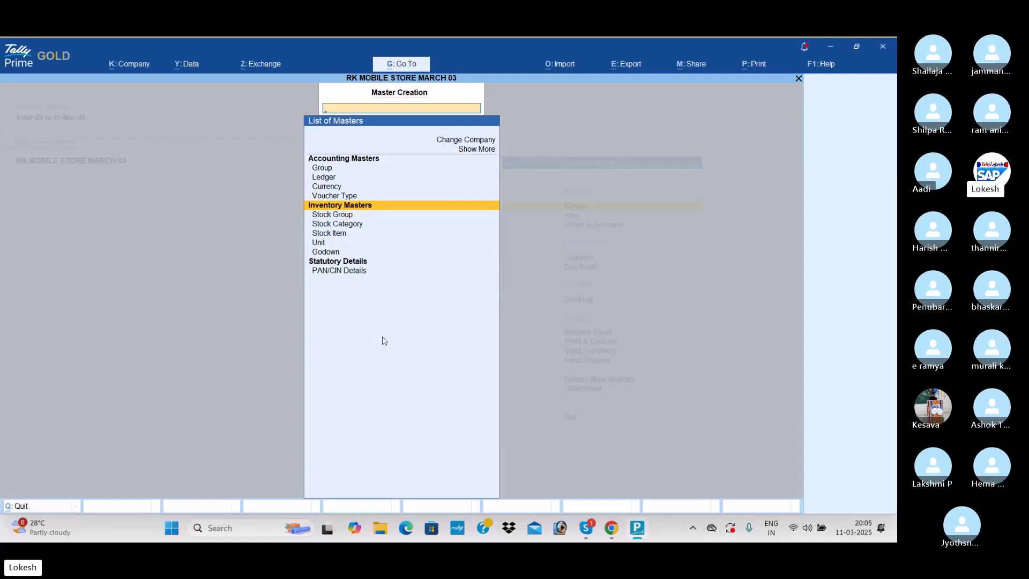
pyautogui.press('Escape')
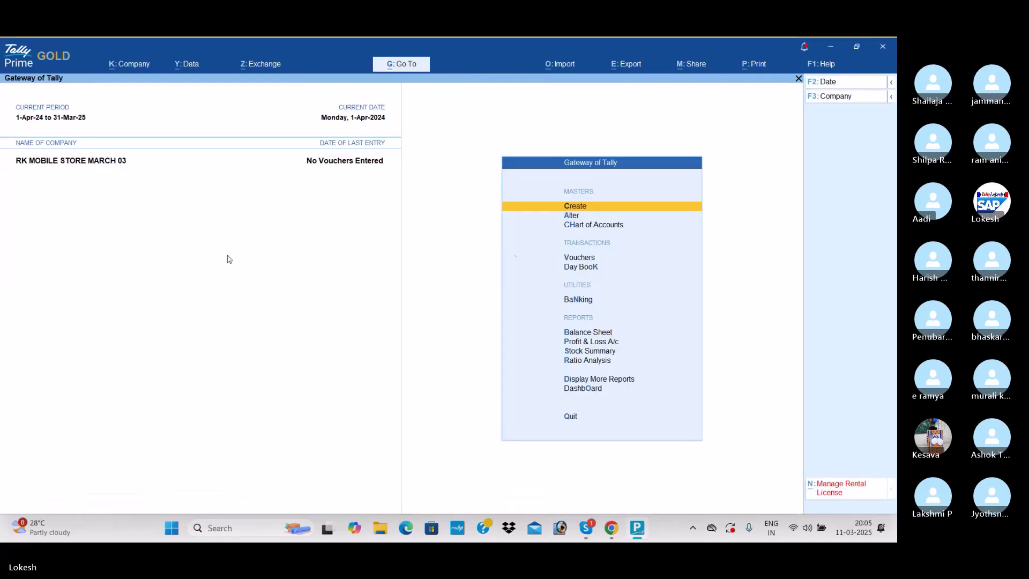
# Step: Set Maintain Inventory to No in the company features and accept the change
pyautogui.click(140, 66)
pyautogui.click(149, 201)
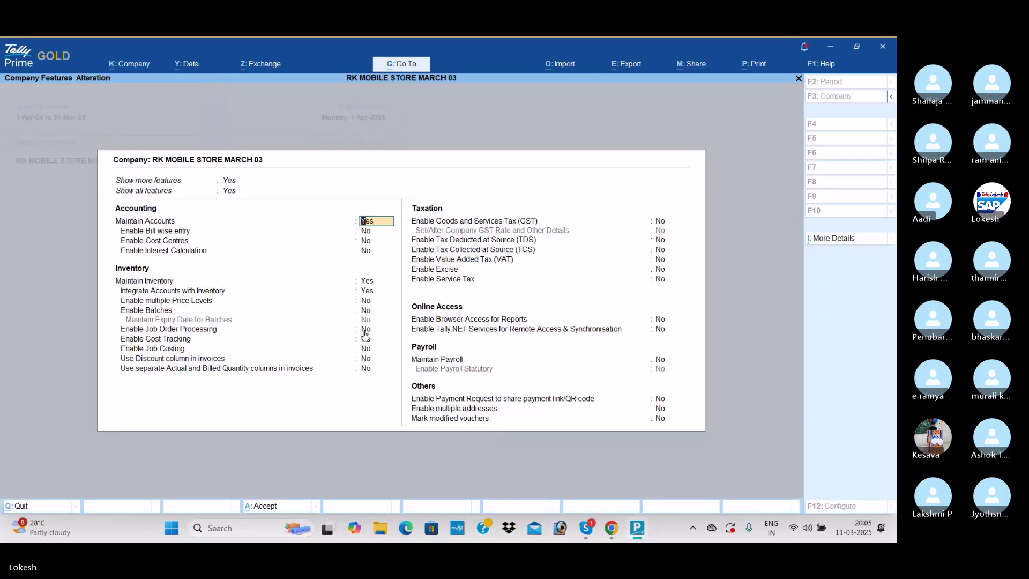
pyautogui.click(365, 281)
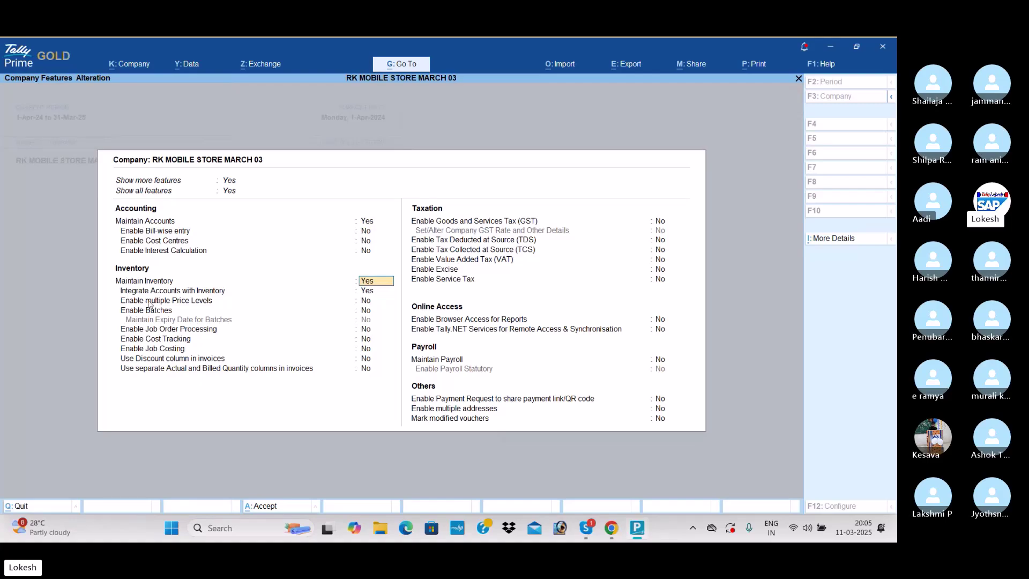
pyautogui.write('n')
pyautogui.press('Return')
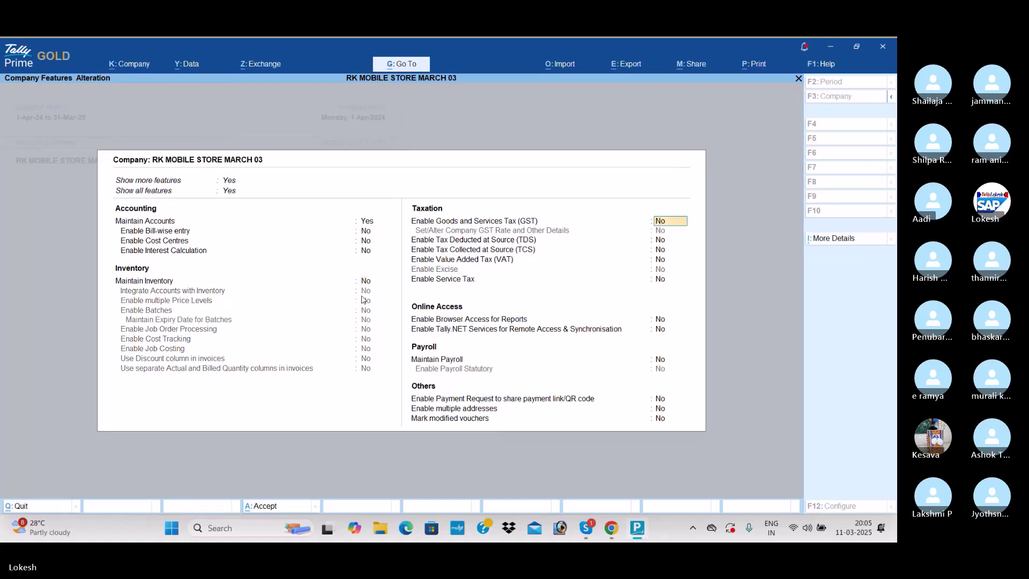
pyautogui.hotkey('ctrl', 'a')
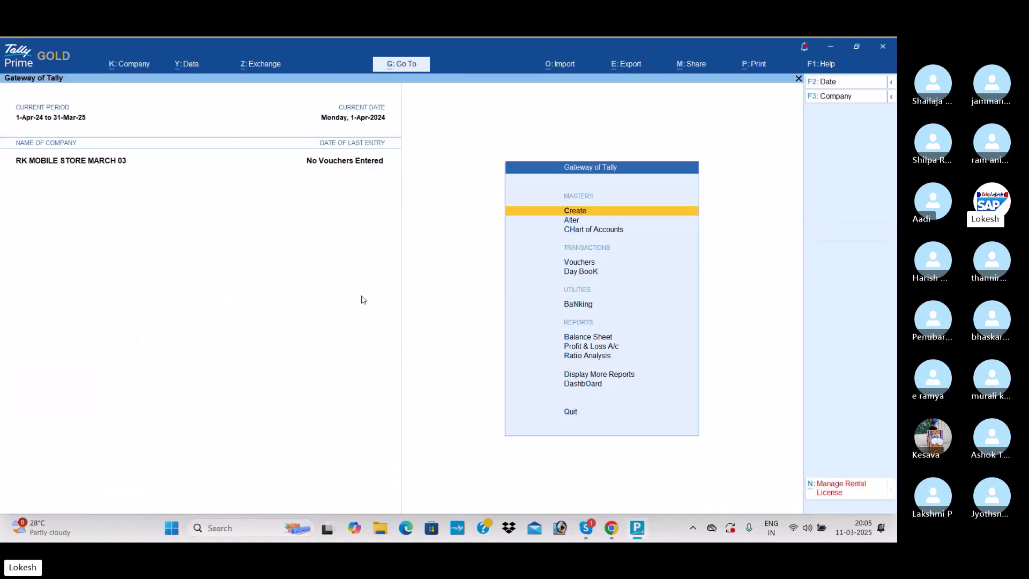
# Step: Check which masters can be created with inventory maintenance turned off, and close the list
pyautogui.press('Return')
pyautogui.press('Down')
pyautogui.press('Down')
pyautogui.press('Down')
pyautogui.press('Down')
pyautogui.press('Up')
pyautogui.press('Escape')
# Step: Set Maintain Inventory and Integrate Accounts with Inventory to Yes in the company features and accept them
pyautogui.click(132, 65)
pyautogui.click(191, 199)
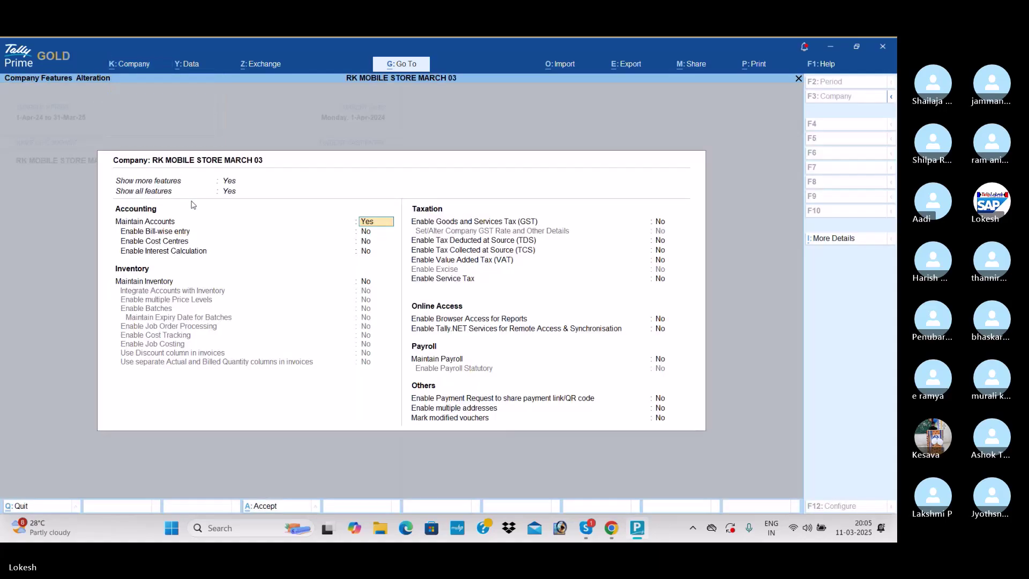
pyautogui.click(369, 283)
pyautogui.write('y')
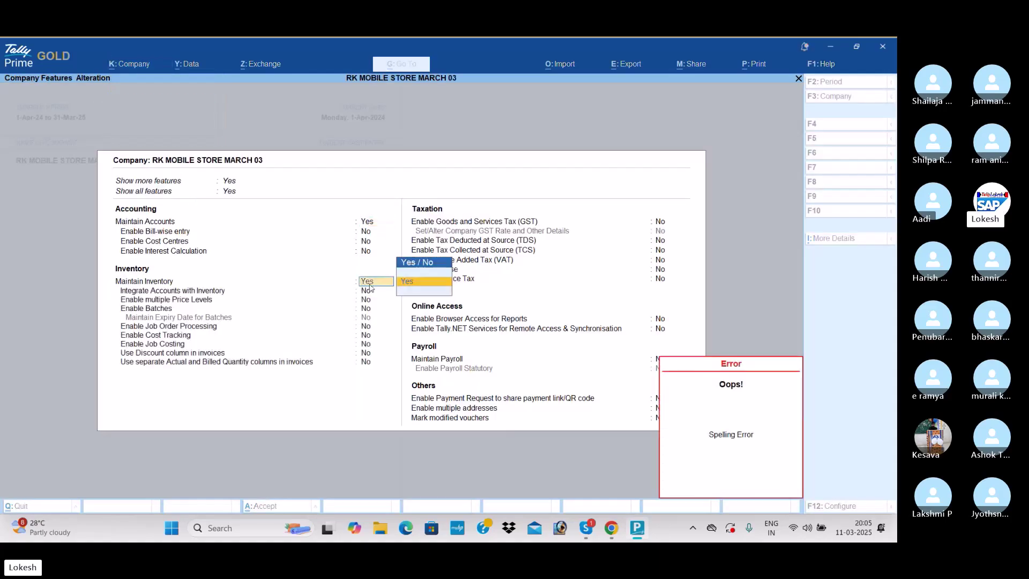
pyautogui.press('Return')
pyautogui.press('Return')
pyautogui.write('y')
pyautogui.press('Return')
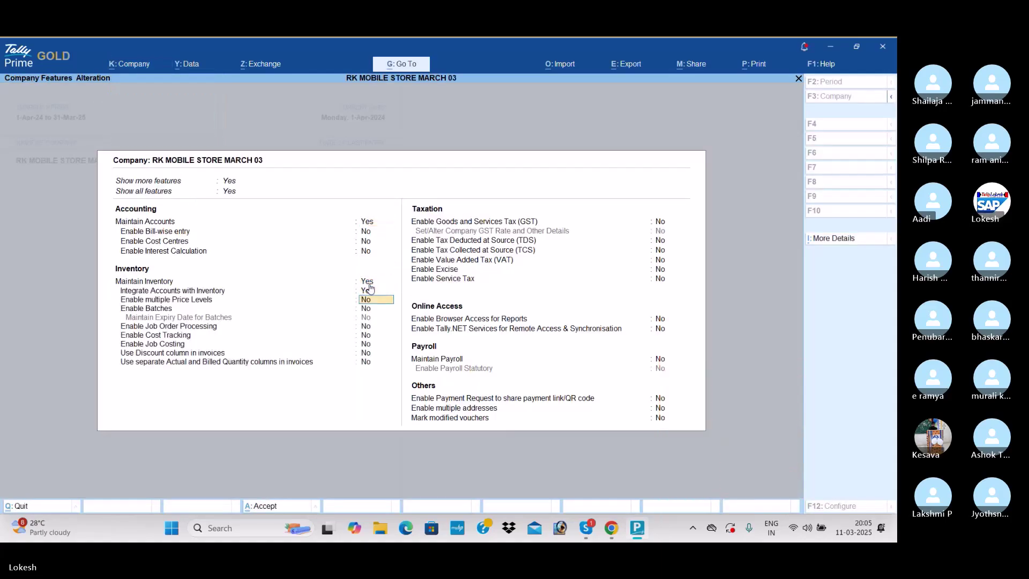
pyautogui.hotkey('ctrl', 'a')
# Step: Create a ledger named Capital under the Capital Account group and save it
pyautogui.press('c')
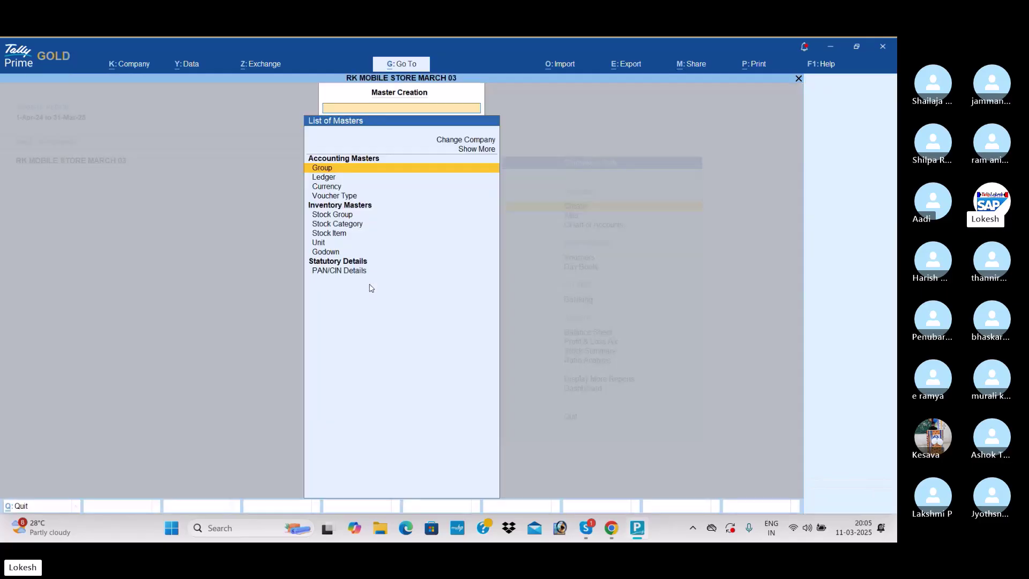
pyautogui.press('Down')
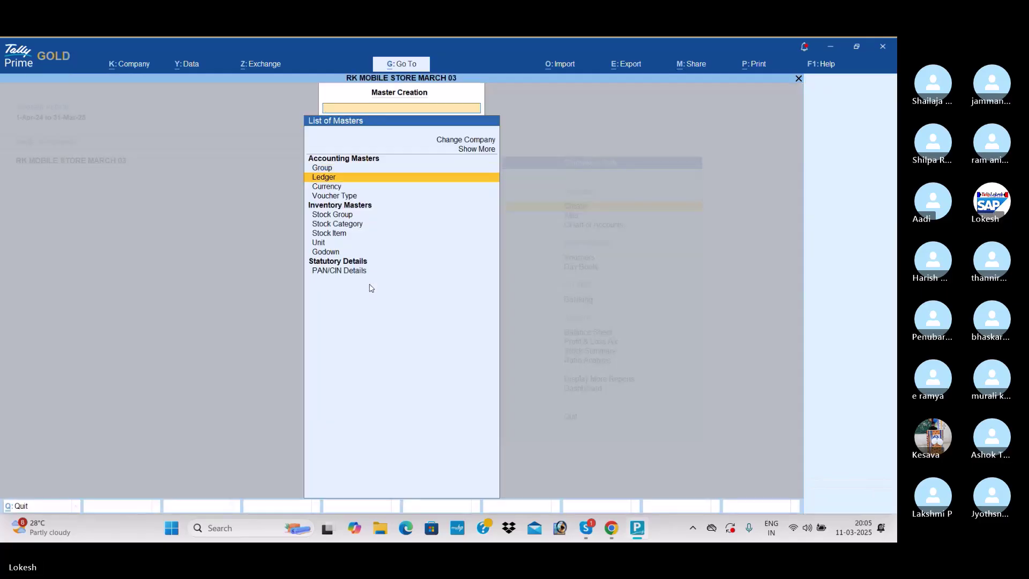
pyautogui.press('Return')
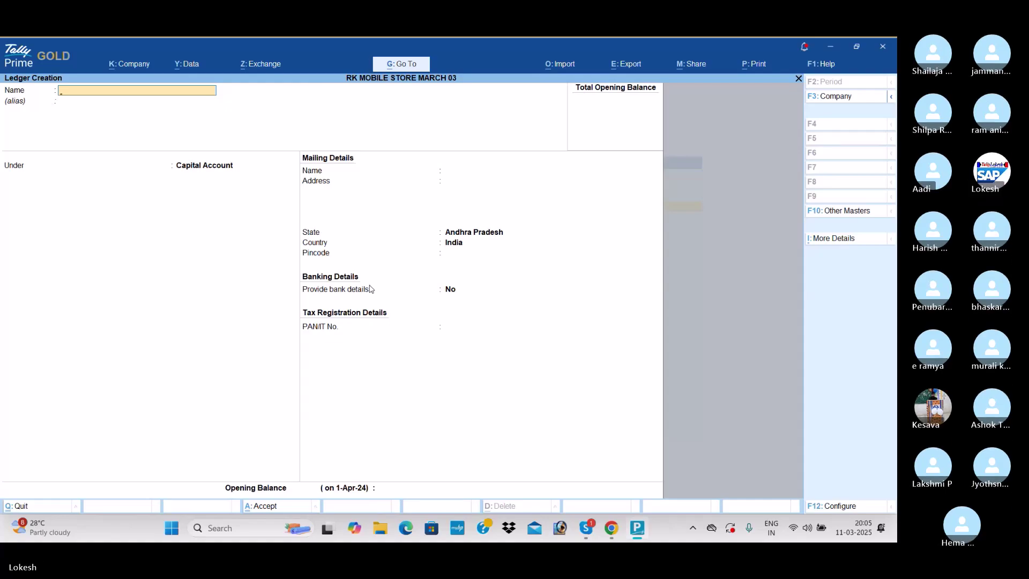
pyautogui.write('Ca')
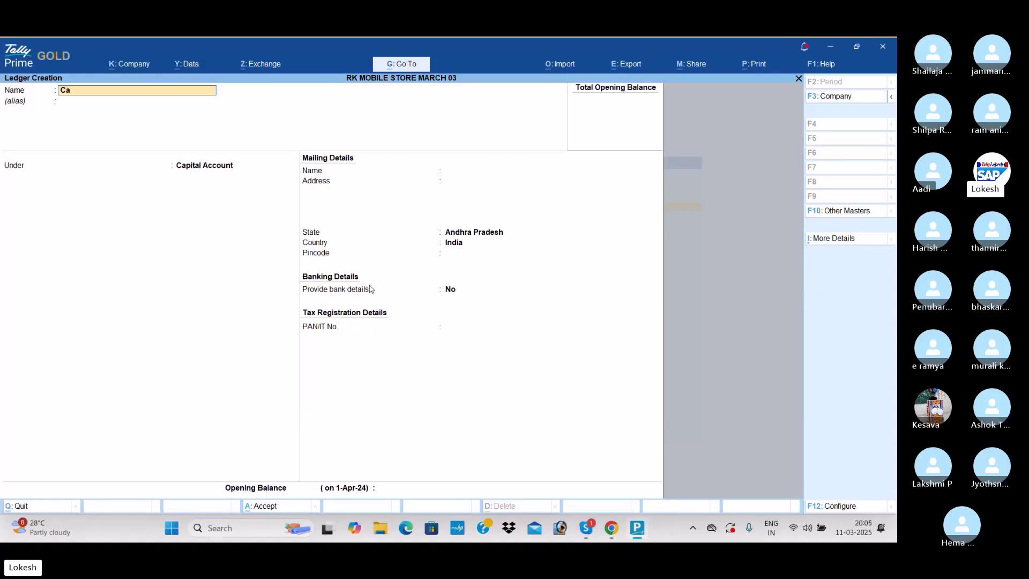
pyautogui.write('pital')
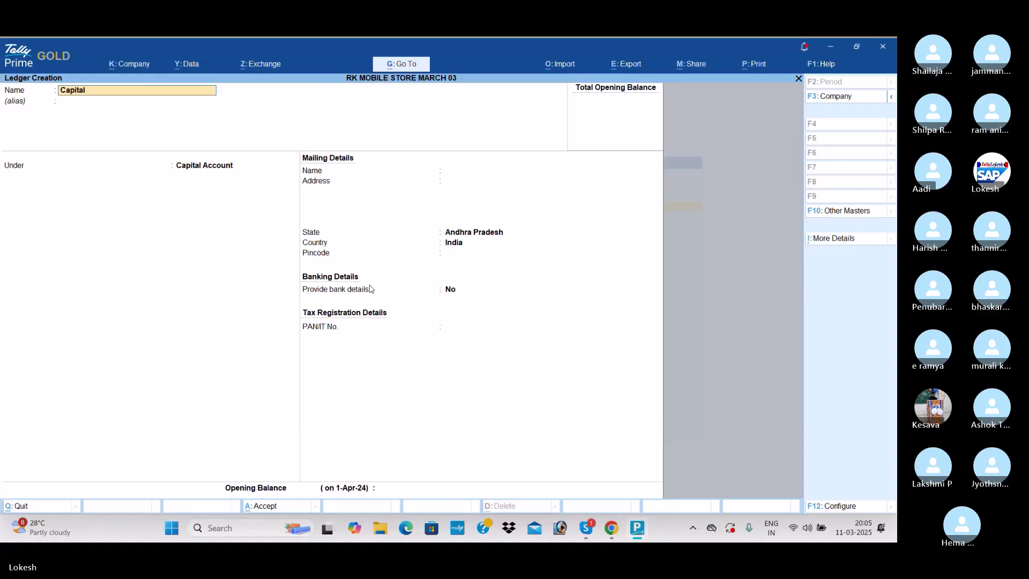
pyautogui.press('Return')
pyautogui.press('Return')
pyautogui.press('Return')
pyautogui.hotkey('ctrl', 'a')
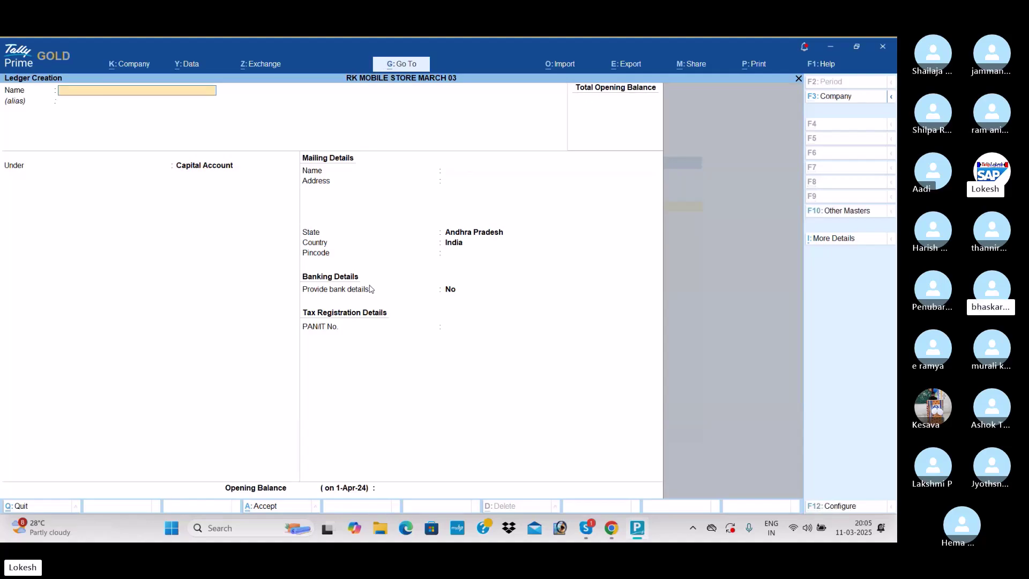
# Step: Create a ledger named Sbi Bank under Bank Accounts, leaving the bank account details blank, and save it
pyautogui.write('Sib')
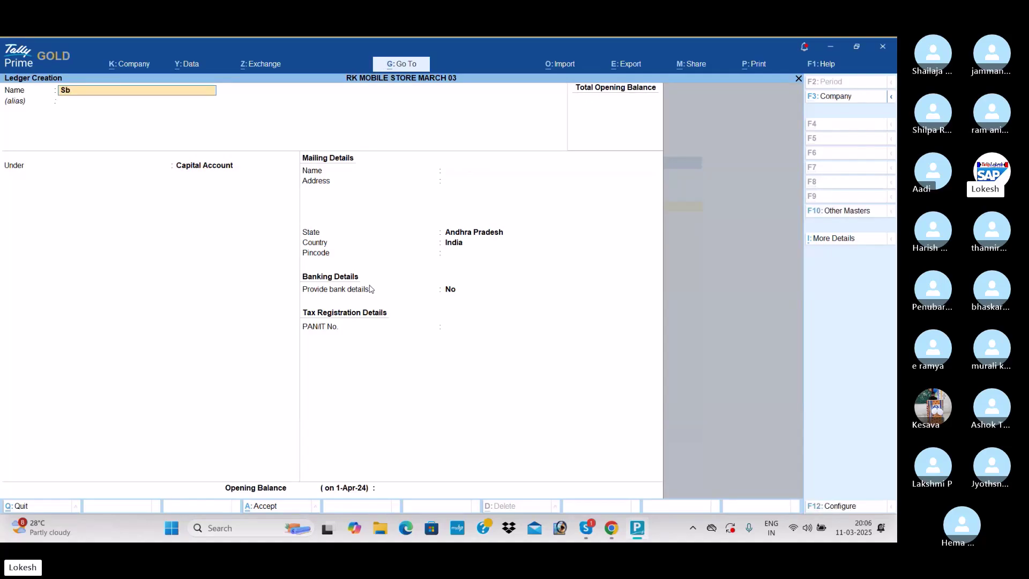
pyautogui.write('i Banjk')
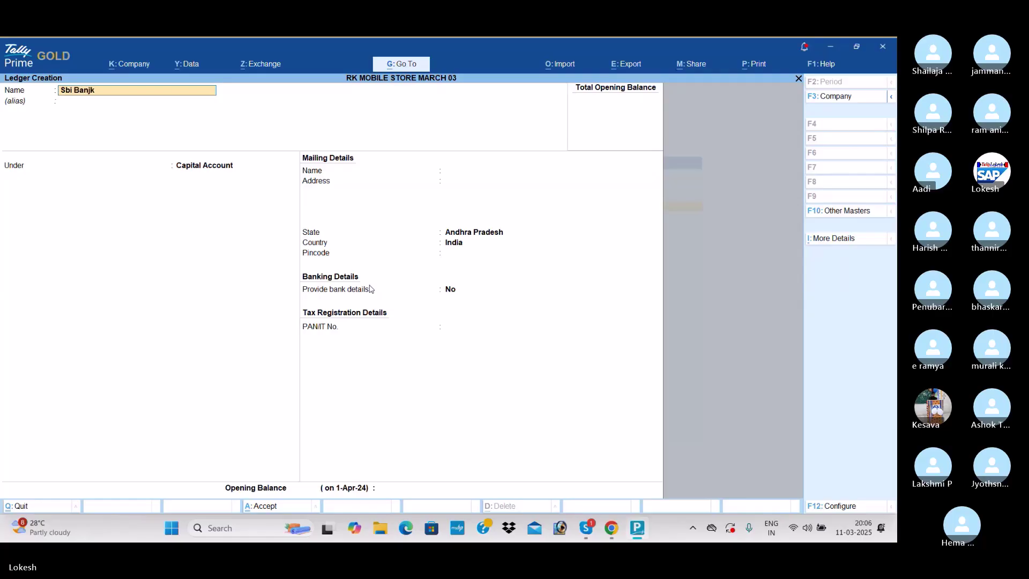
pyautogui.press('Return')
pyautogui.press('Return')
pyautogui.write('Ba')
pyautogui.press('Return')
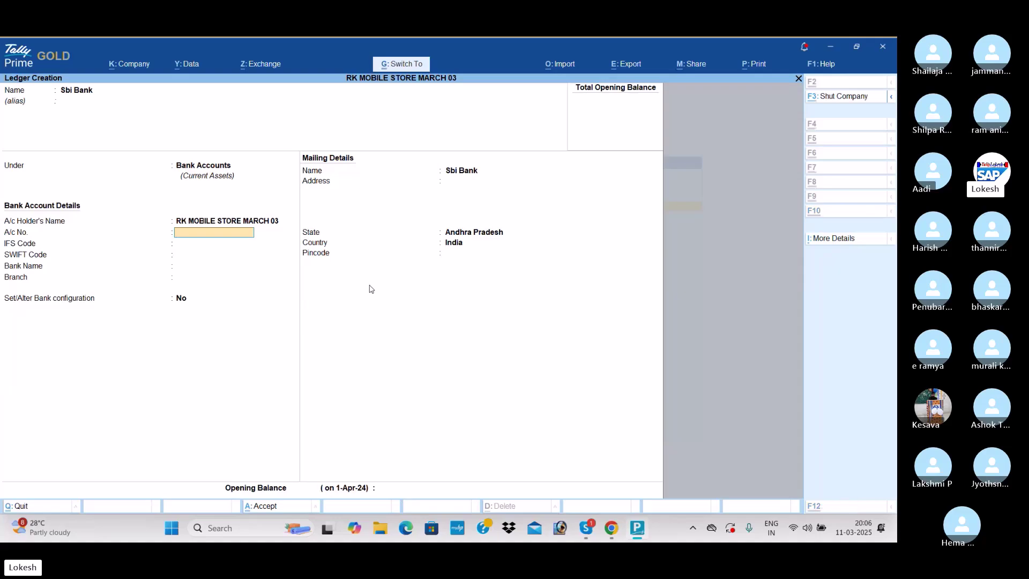
pyautogui.hotkey('ctrl', 'a')
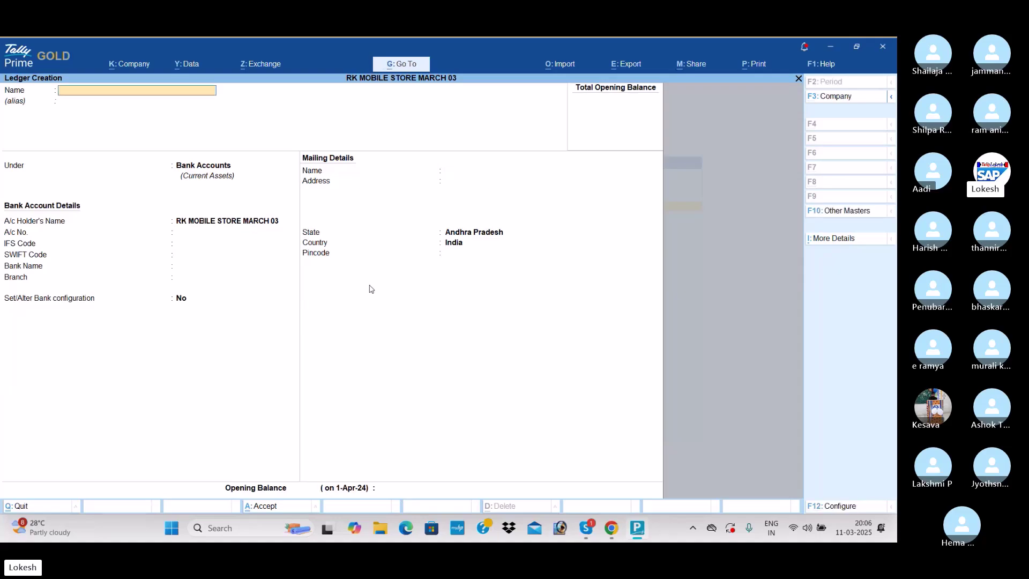
# Step: Create a ledger named Purchase under Purchase Accounts, keeping its ledger type as Not Applicable
pyautogui.write('Purchase')
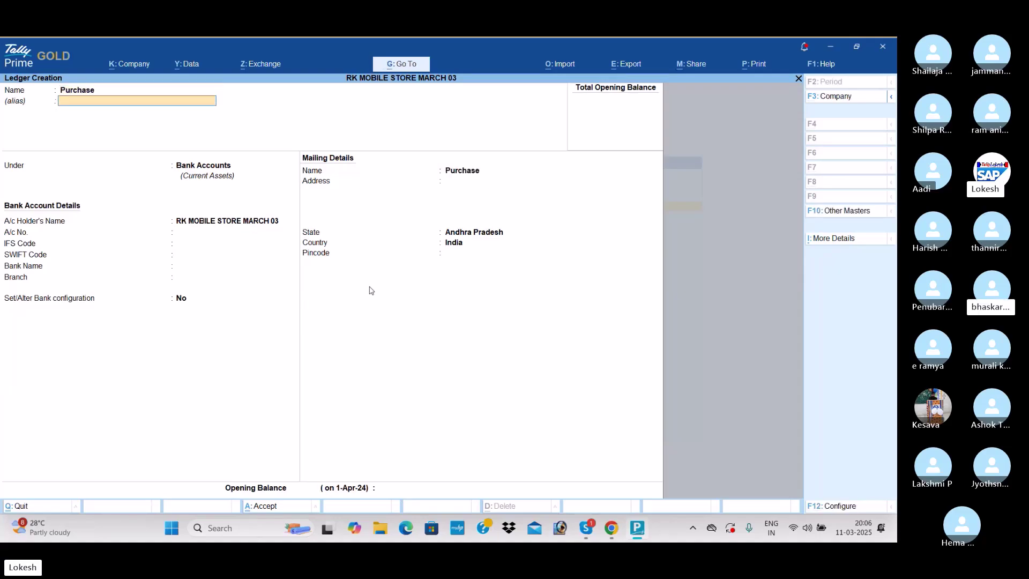
pyautogui.press('Return')
pyautogui.write('pu')
pyautogui.press('Return')
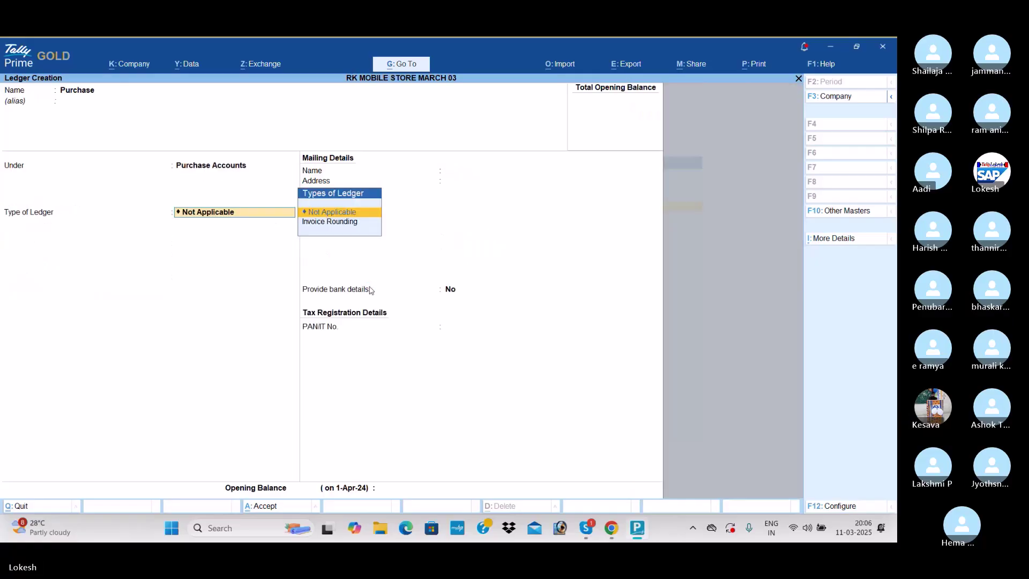
pyautogui.hotkey('ctrl', 'a')
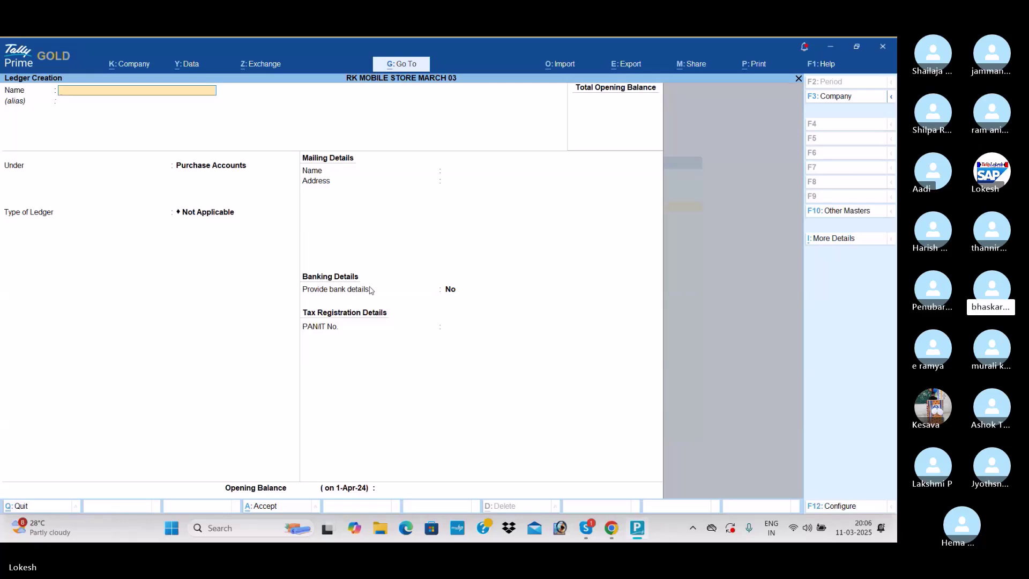
# Step: Create a ledger named Balu Mobile Store under Sundry Creditors and save it
pyautogui.write('Balu Mobile Store')
pyautogui.press('Return')
pyautogui.press('Return')
pyautogui.write('Sun')
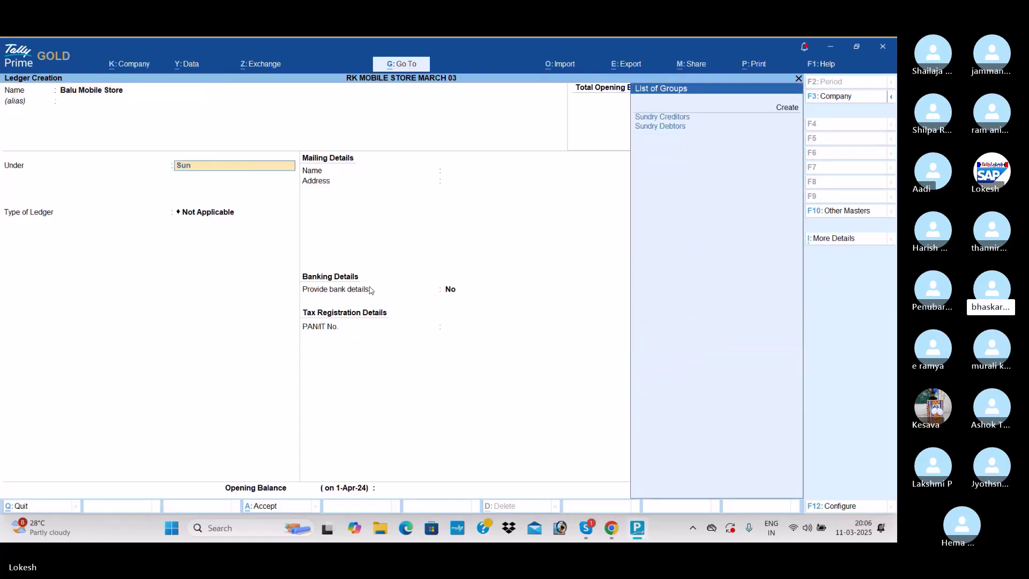
pyautogui.press('Return')
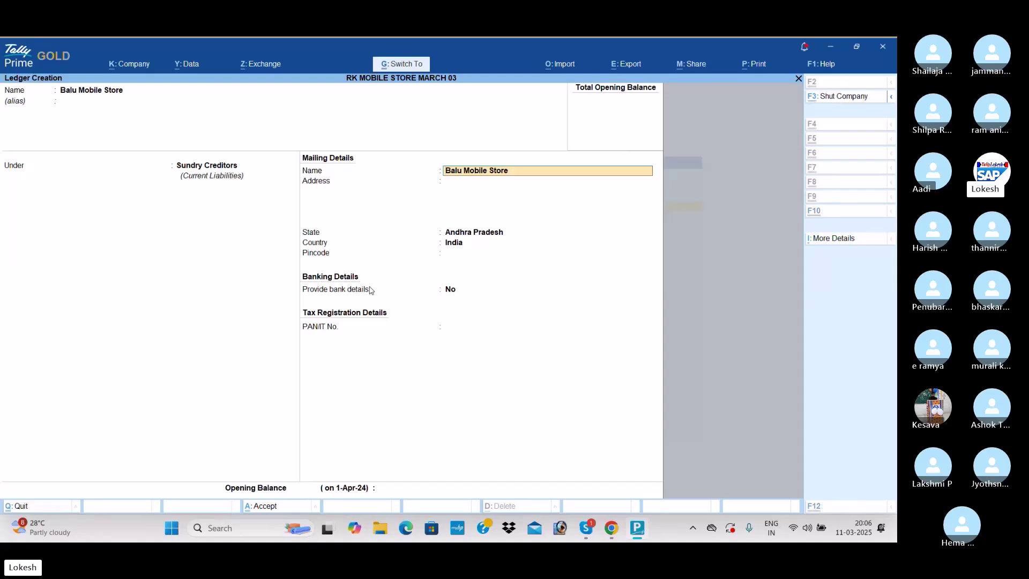
pyautogui.hotkey('ctrl', 'a')
# Step: Create a ledger named Sales under Sales Accounts, keeping its ledger type as Not Applicable
pyautogui.write('Sales')
pyautogui.press('Return')
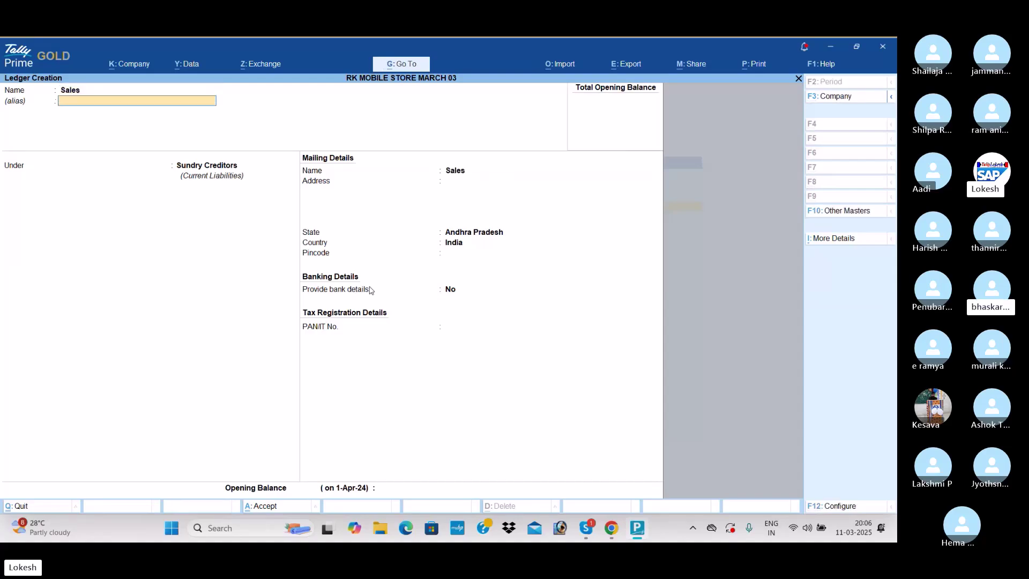
pyautogui.press('Return')
pyautogui.write('sa')
pyautogui.press('Return')
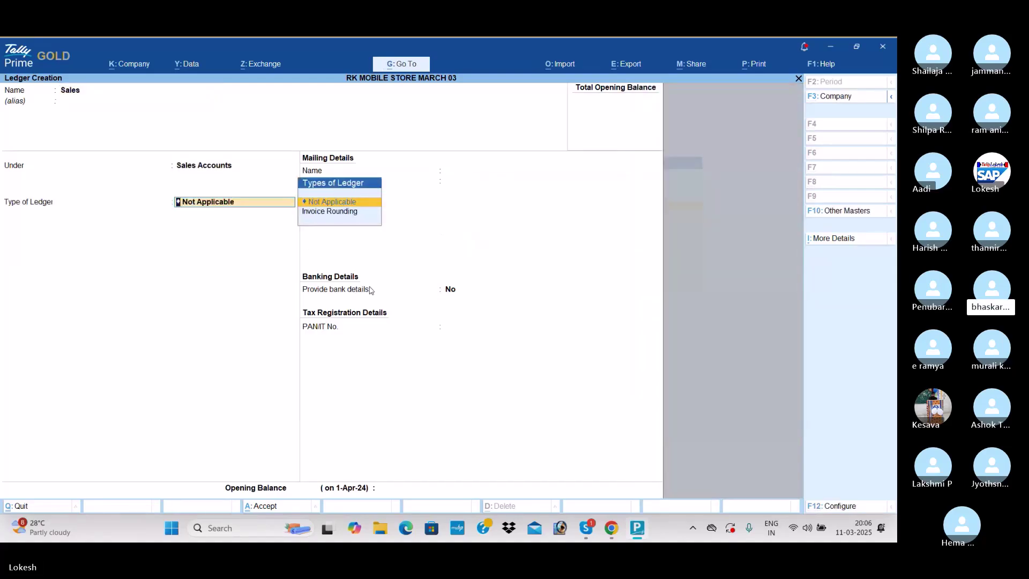
pyautogui.hotkey('ctrl', 'a')
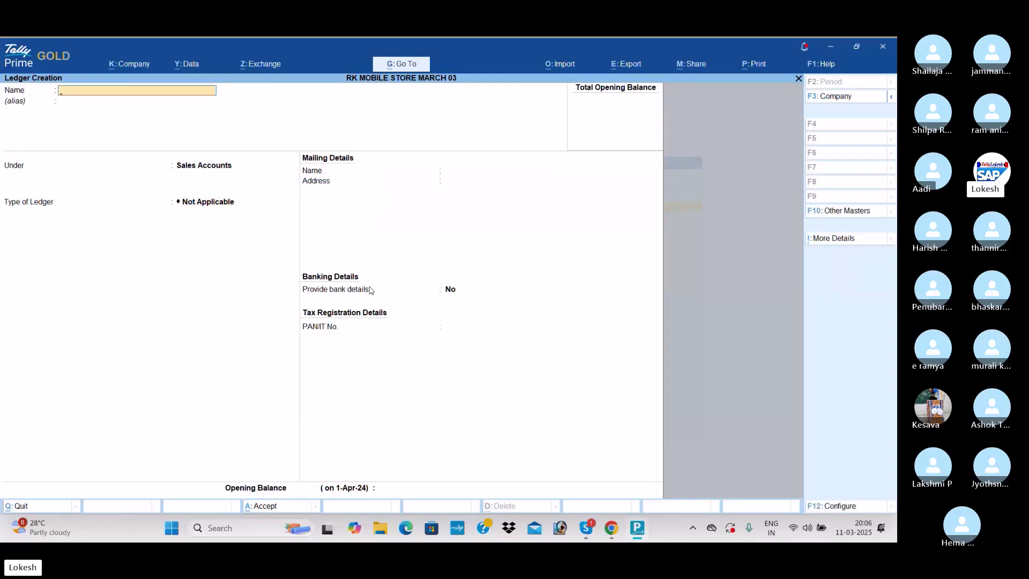
# Step: Create a ledger named Kamal Mobile Store under Sundry Debtors and save it
pyautogui.write('Kamal')
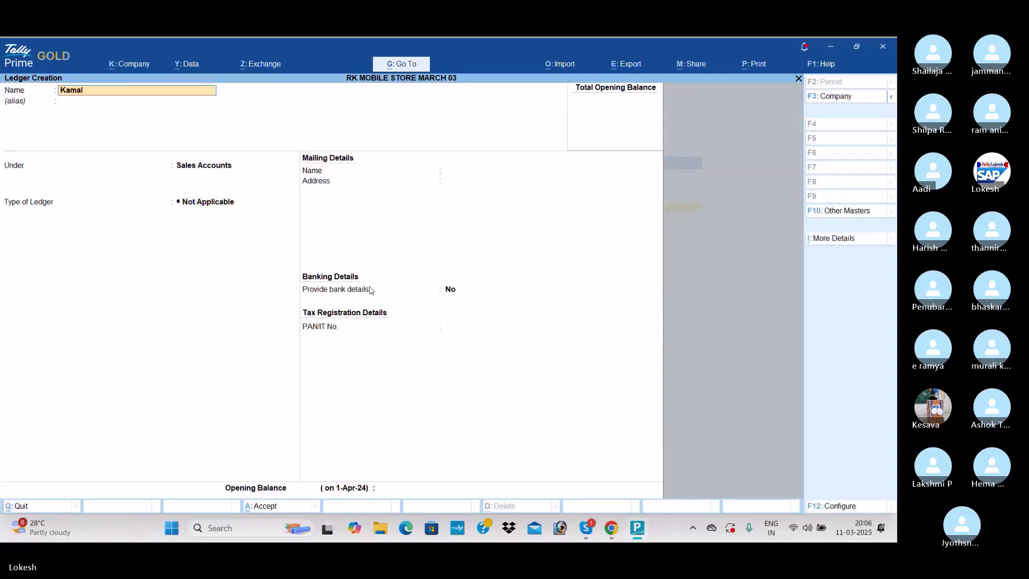
pyautogui.write(' Mobbiel')
pyautogui.press('BackSpace')
pyautogui.press('BackSpace')
pyautogui.press('BackSpace')
pyautogui.write('le Store')
pyautogui.press('Return')
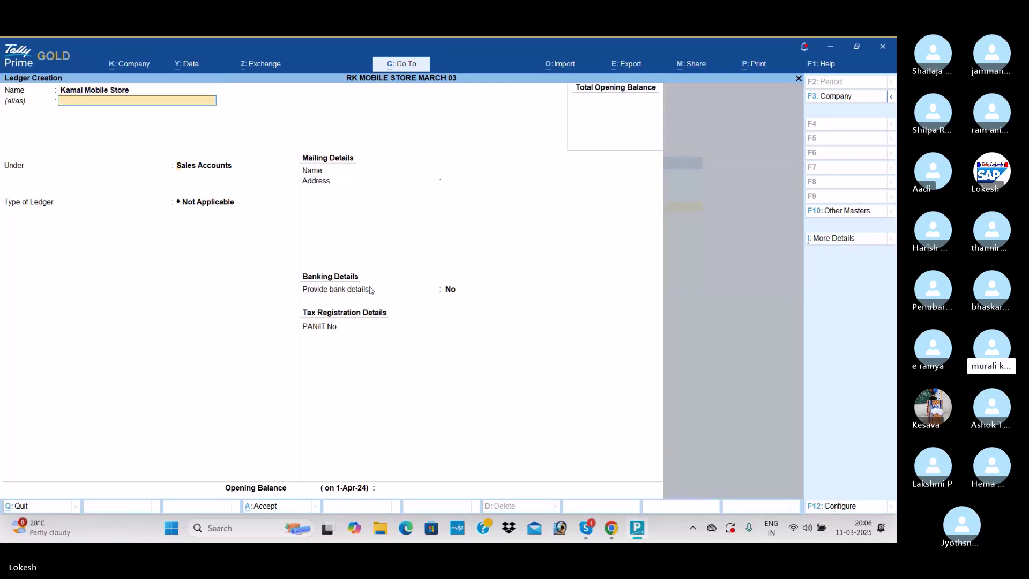
pyautogui.press('Return')
pyautogui.write('Sun')
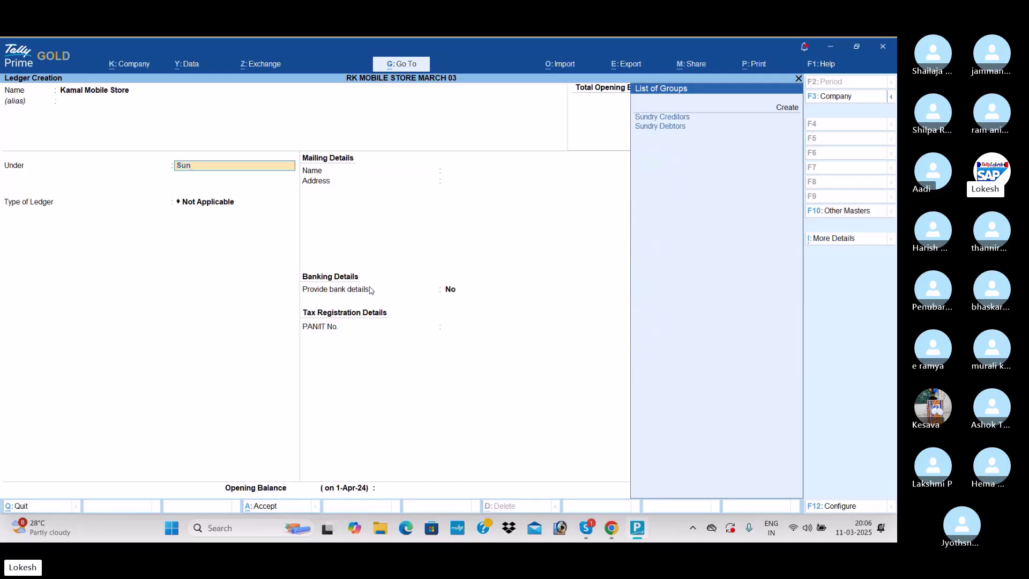
pyautogui.press('Down')
pyautogui.press('Return')
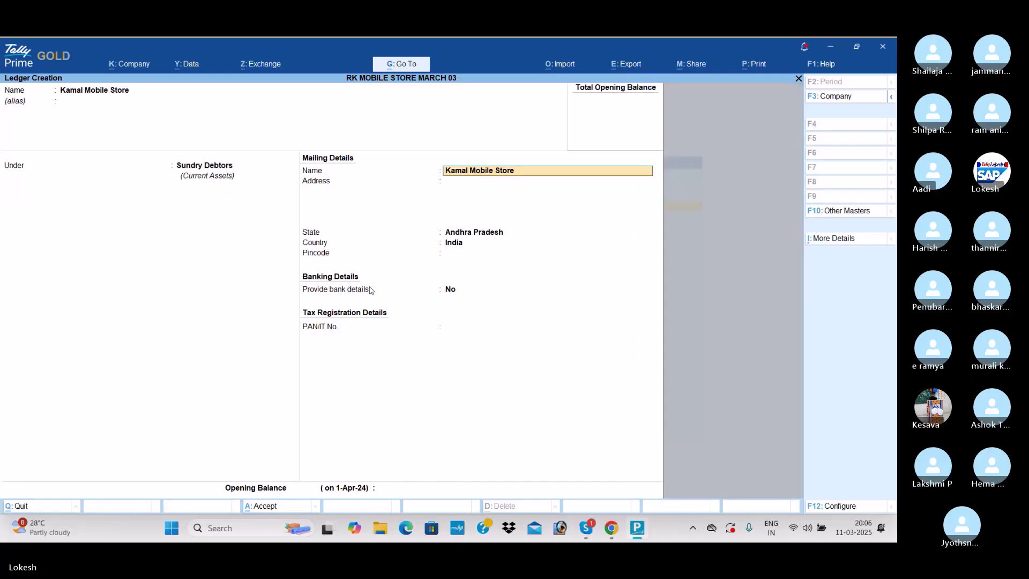
pyautogui.hotkey('ctrl', 'a')
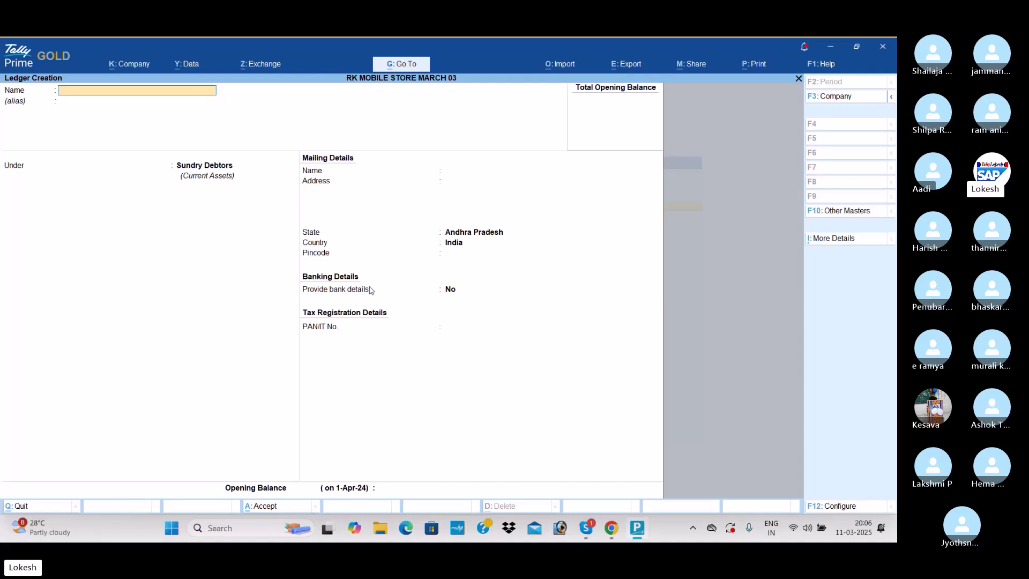
# Step: Create a ledger named Tally Software under Fixed Assets and save it
pyautogui.write('Tally Software')
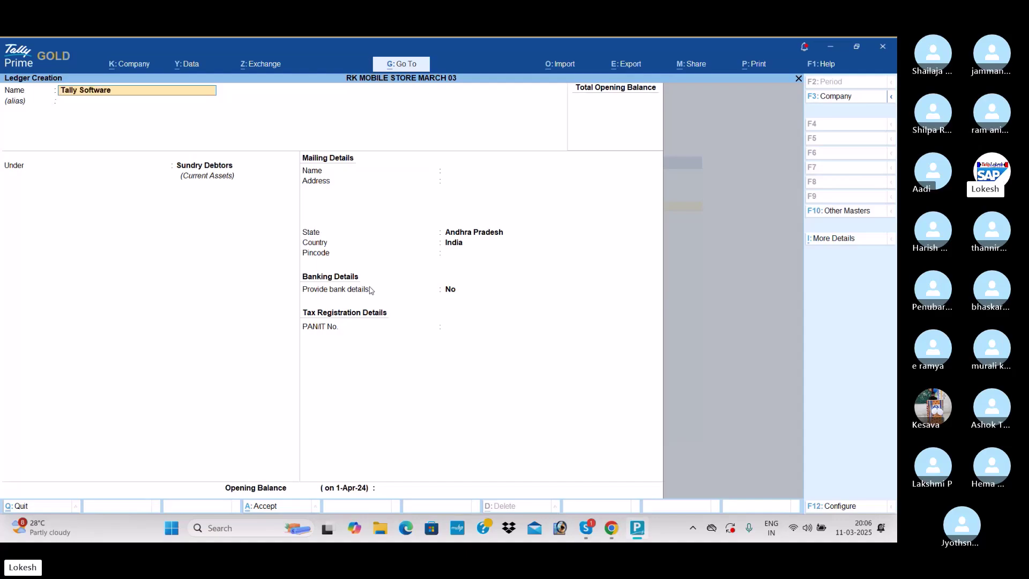
pyautogui.press('Return')
pyautogui.press('Return')
pyautogui.write('fix')
pyautogui.press('Return')
pyautogui.hotkey('ctrl', 'a')
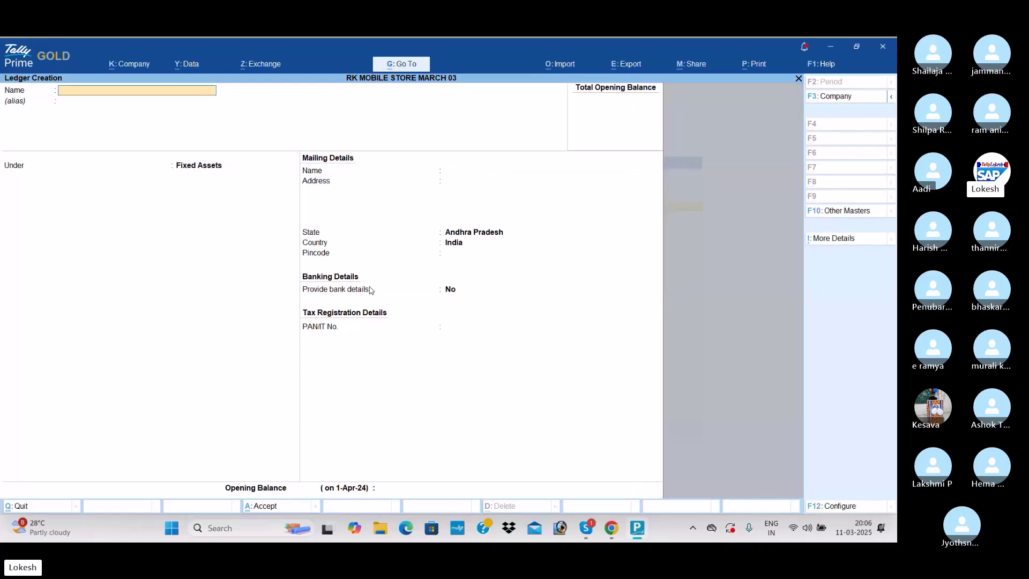
# Step: Create a ledger named Into Tech Solutons under Sundry Creditors and save it
pyautogui.write('Inte')
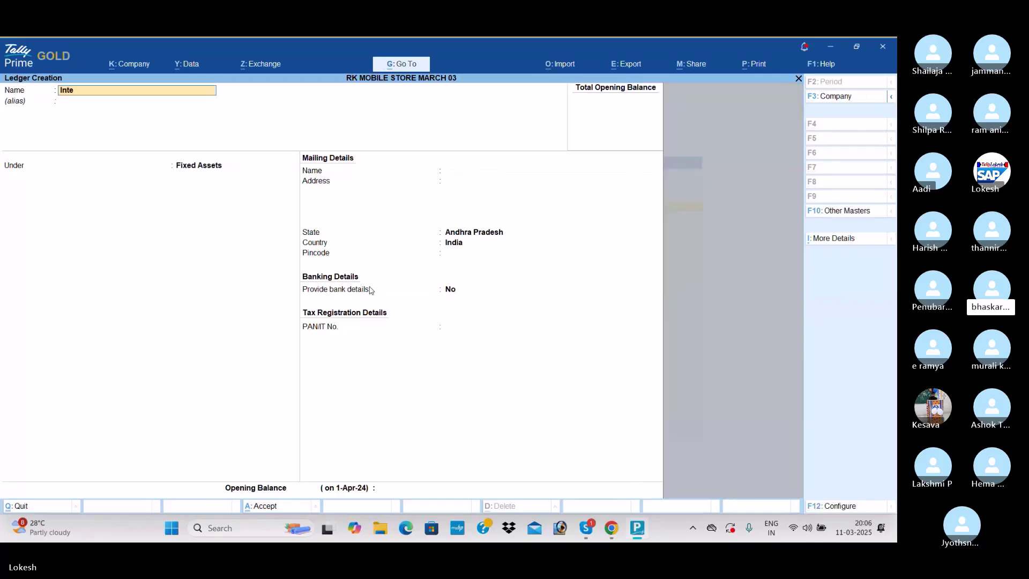
pyautogui.press('BackSpace')
pyautogui.write('o tech Soluton')
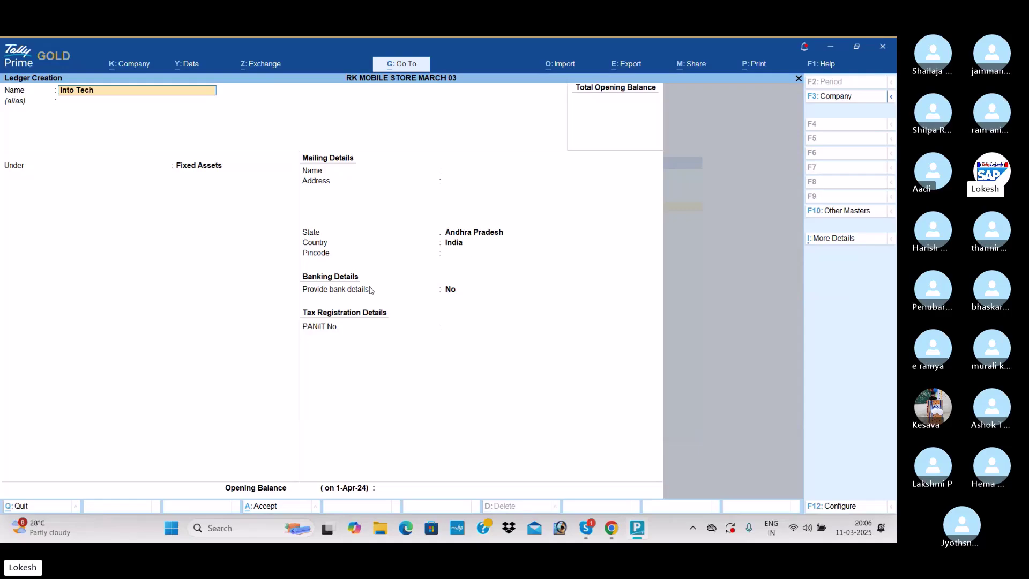
pyautogui.write('s')
pyautogui.press('Return')
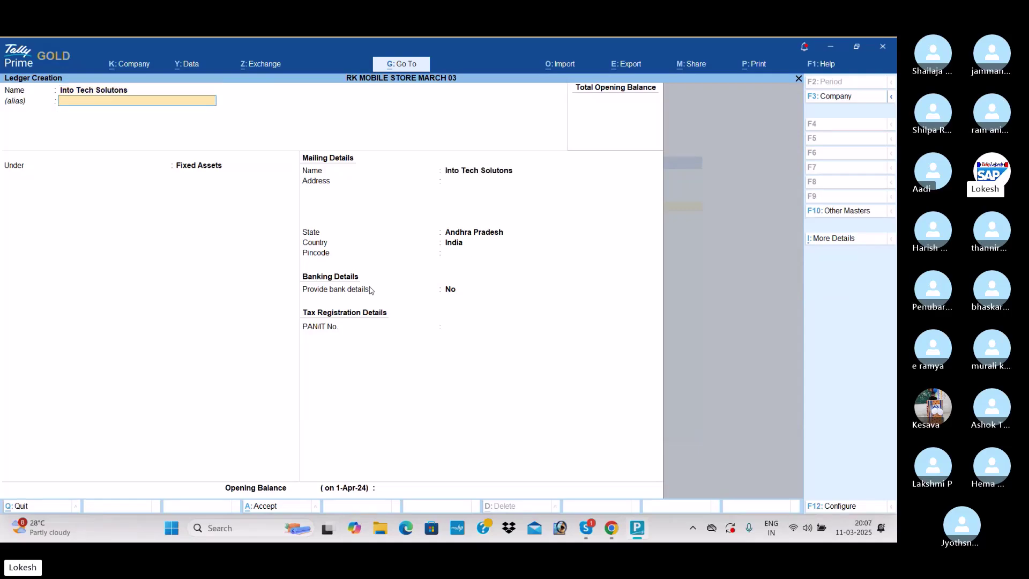
pyautogui.write('Sun')
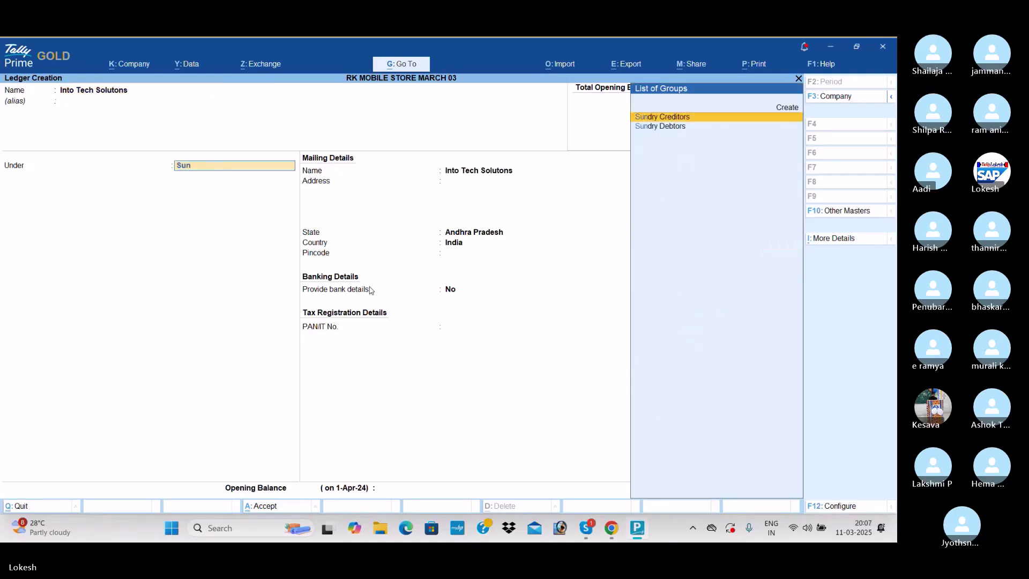
pyautogui.press('Return')
pyautogui.hotkey('ctrl', 'a')
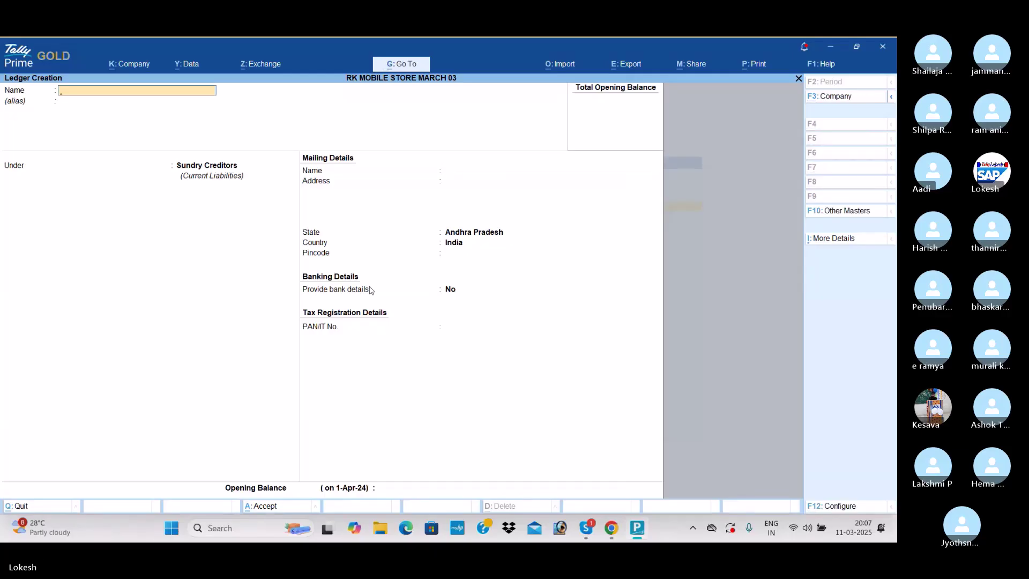
# Step: Create a ledger named Rent under Indirect Expenses with ledger type Not Applicable, and leave ledger creation
pyautogui.write('Ren')
pyautogui.press('Return')
pyautogui.press('Return')
pyautogui.write('ind')
pyautogui.press('Return')
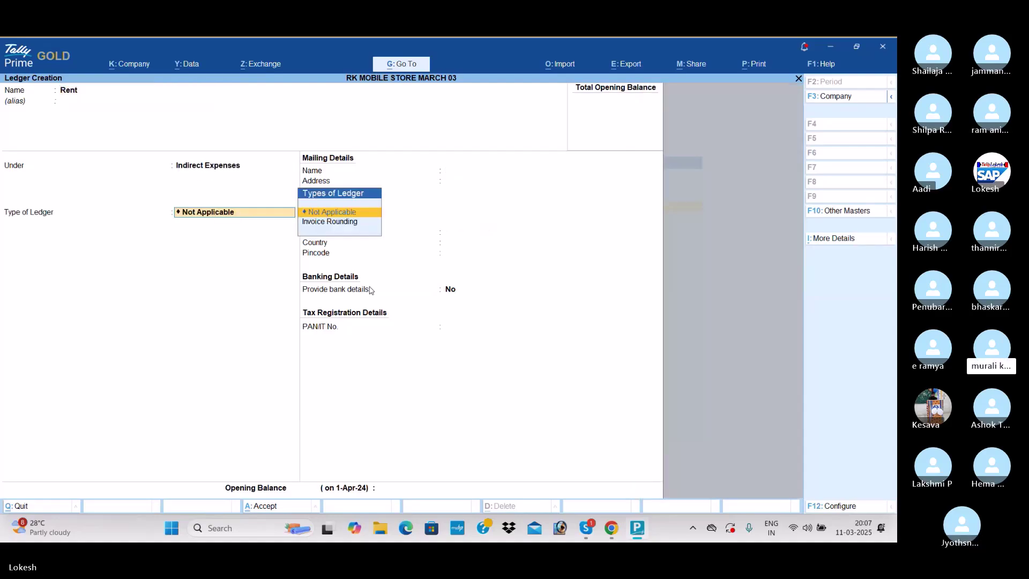
pyautogui.hotkey('ctrl', 'a')
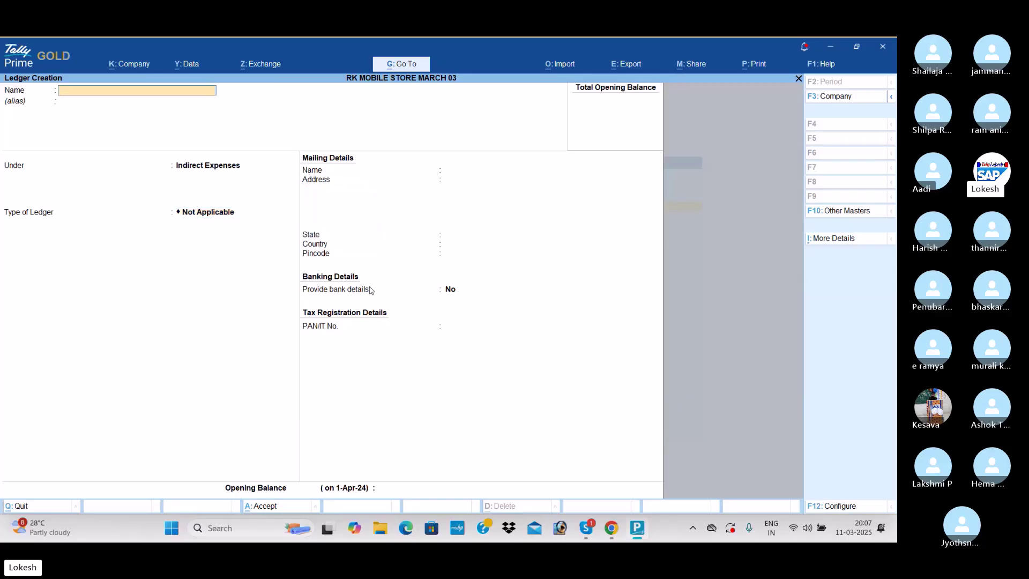
pyautogui.press('Escape')
pyautogui.press('y')
# Step: Create a simple unit with symbol dz, formal name Dozens and 0 decimal places
pyautogui.press('Down')
pyautogui.press('Down')
pyautogui.press('Down')
pyautogui.press('Down')
pyautogui.press('Down')
pyautogui.press('Down')
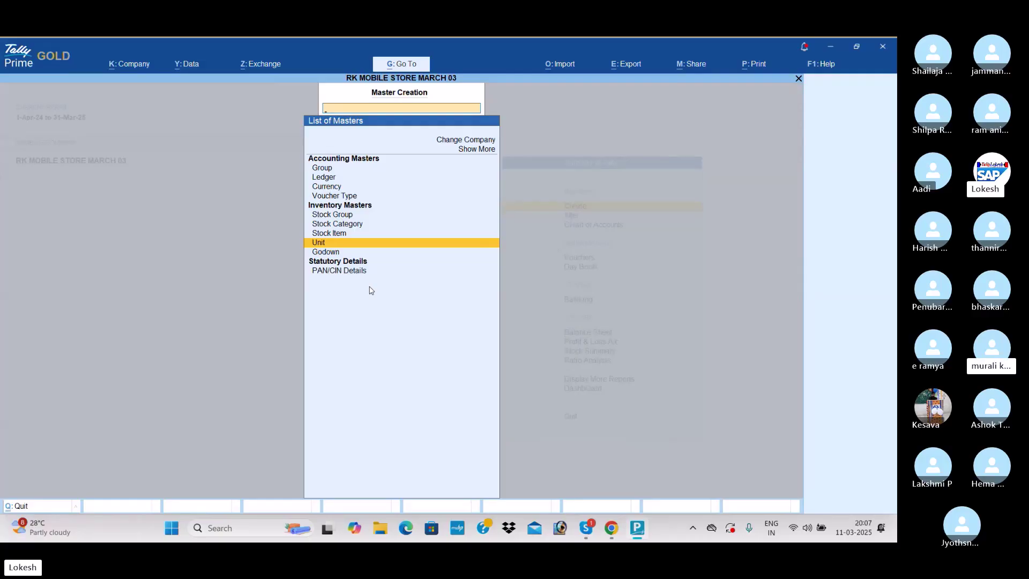
pyautogui.press('Return')
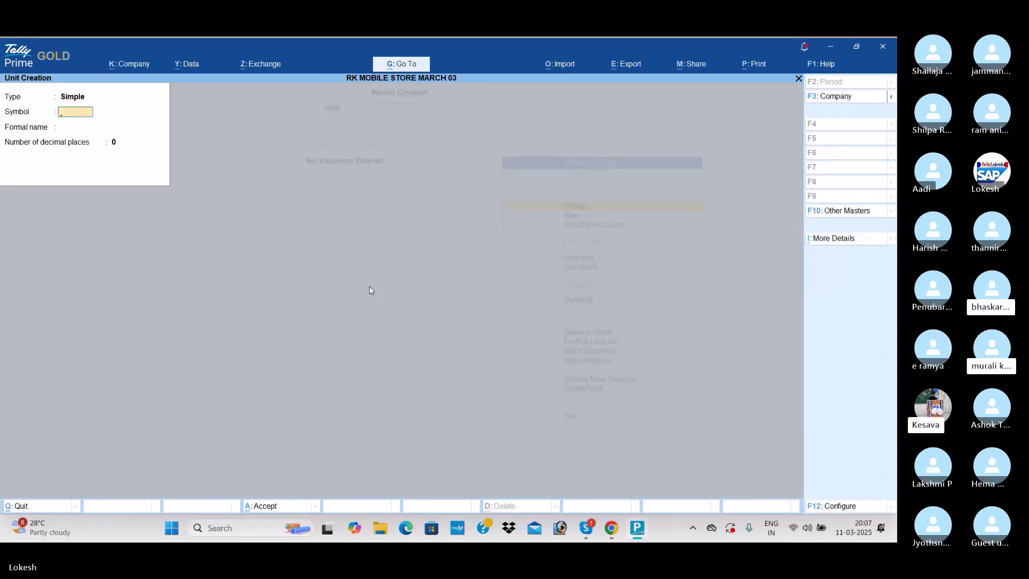
pyautogui.write('dz')
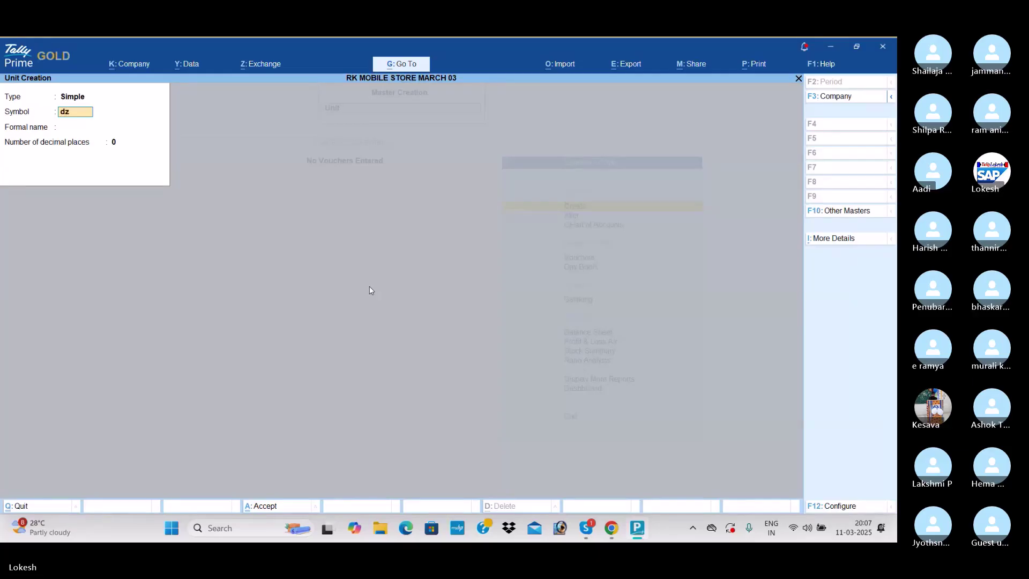
pyautogui.press('Return')
pyautogui.write('Dozens')
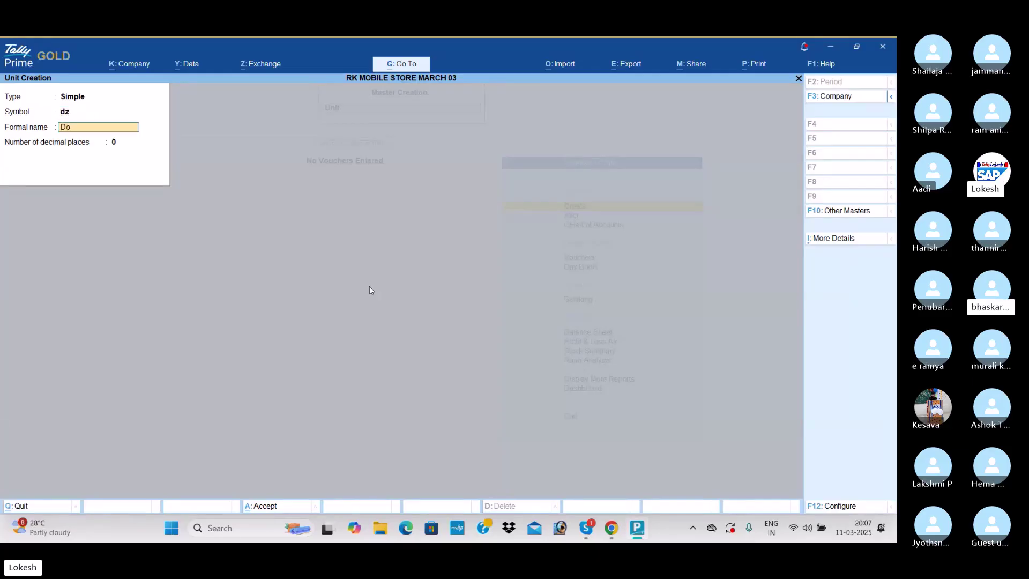
pyautogui.press('Return')
pyautogui.press('Return')
pyautogui.press('Return')
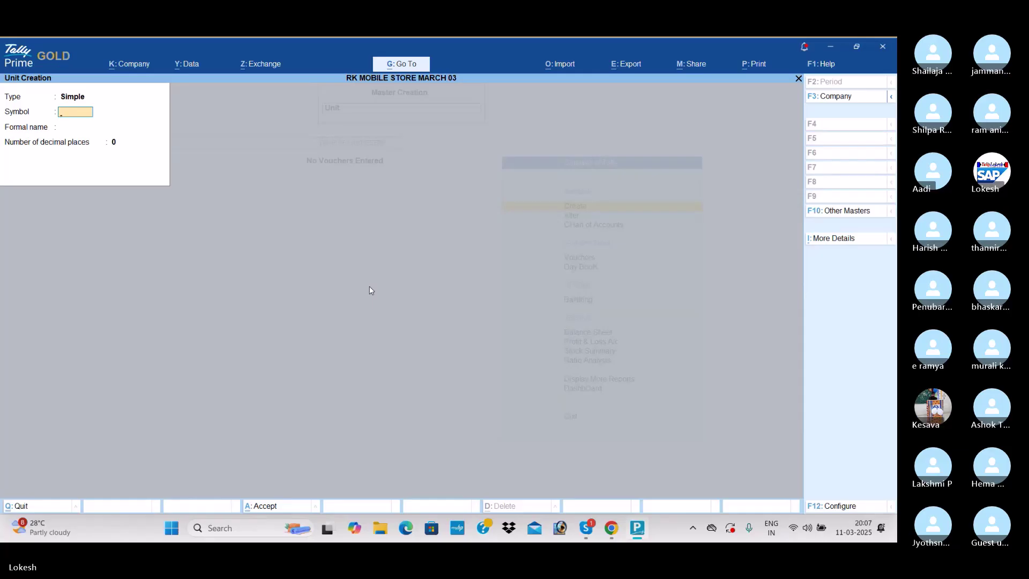
# Step: Create a simple unit with symbol kg, formal name Kilograms and 0 decimal places
pyautogui.write('kg')
pyautogui.press('Return')
pyautogui.write('Kilogra')
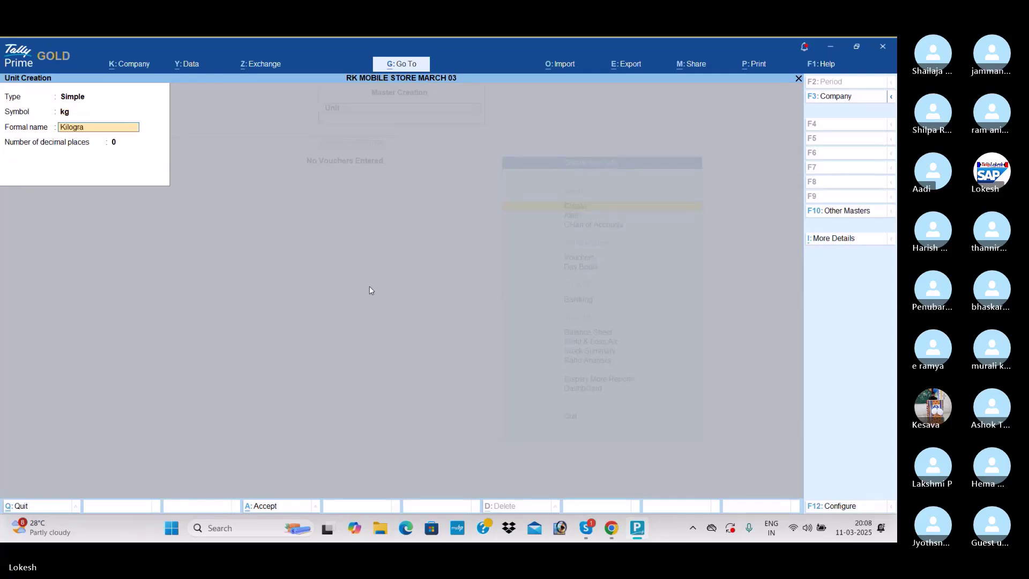
pyautogui.write('ms')
pyautogui.press('Return')
pyautogui.press('Return')
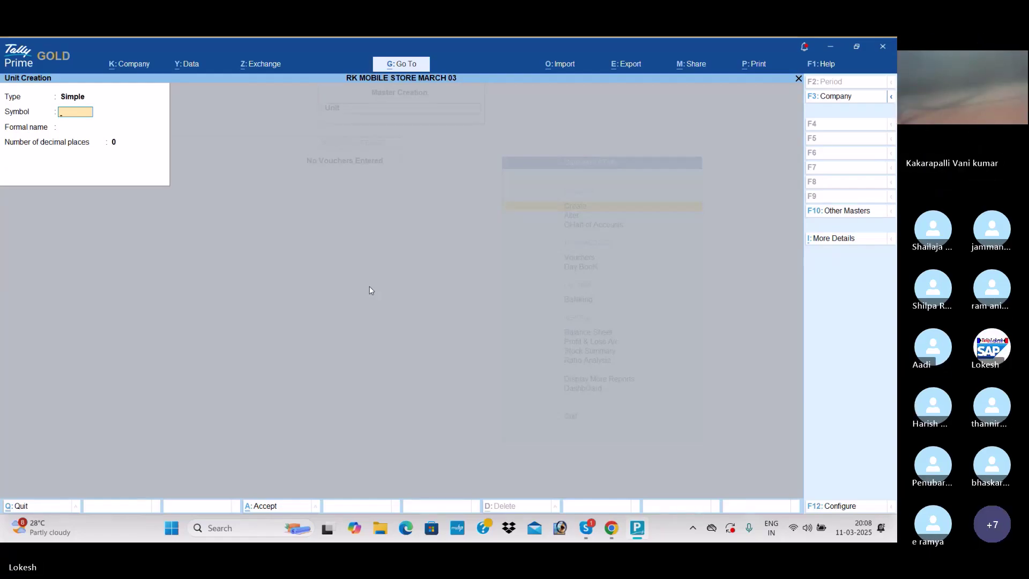
# Step: Create a simple unit with symbol pc, formal name Pices and 0 decimal places
pyautogui.write('pc')
pyautogui.press('Return')
pyautogui.write('Pices')
pyautogui.press('Return')
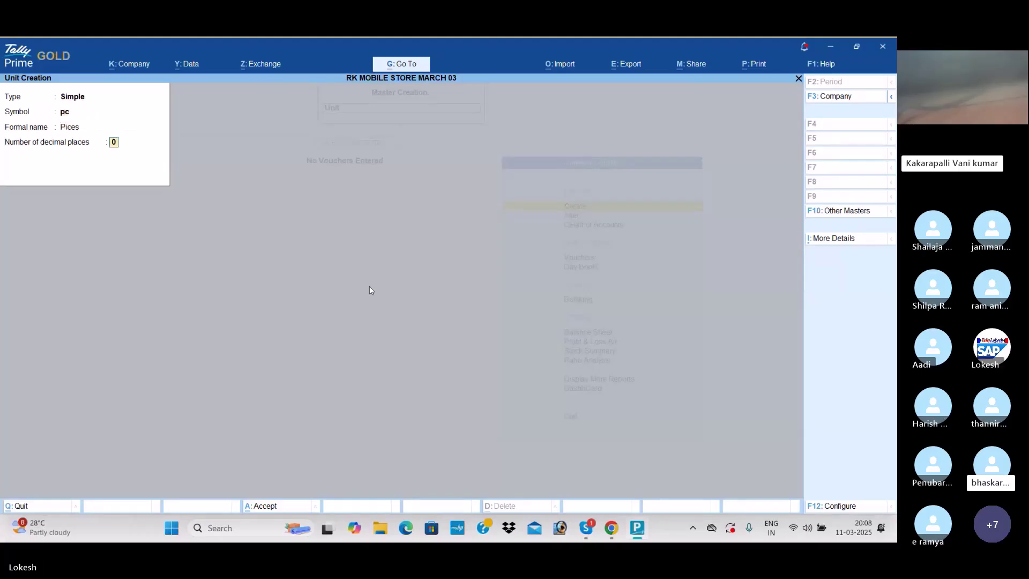
pyautogui.press('Return')
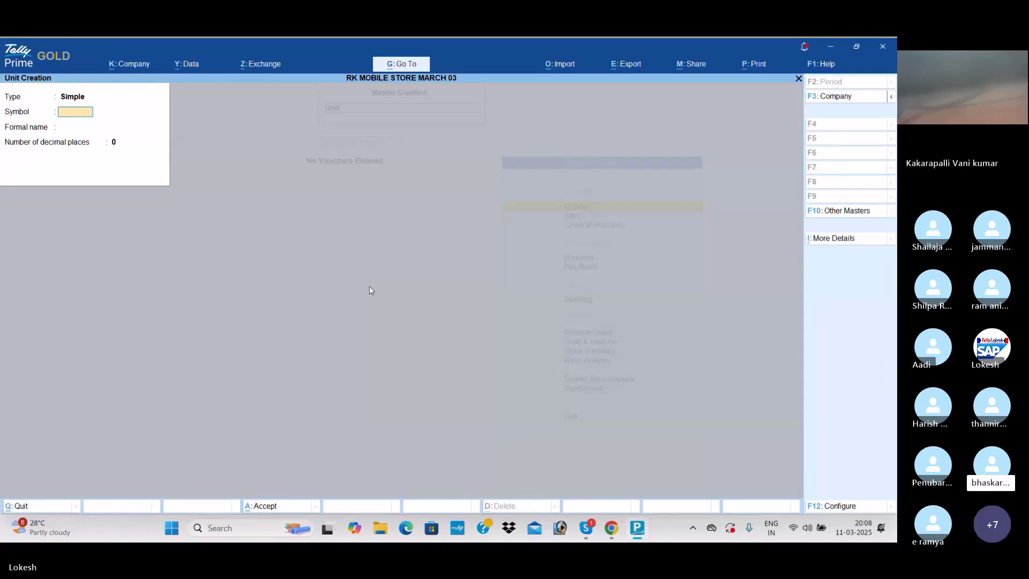
# Step: Create a simple unit with symbol nos, formal name Numbers and 0 decimal places
pyautogui.write('nos')
pyautogui.press('Return')
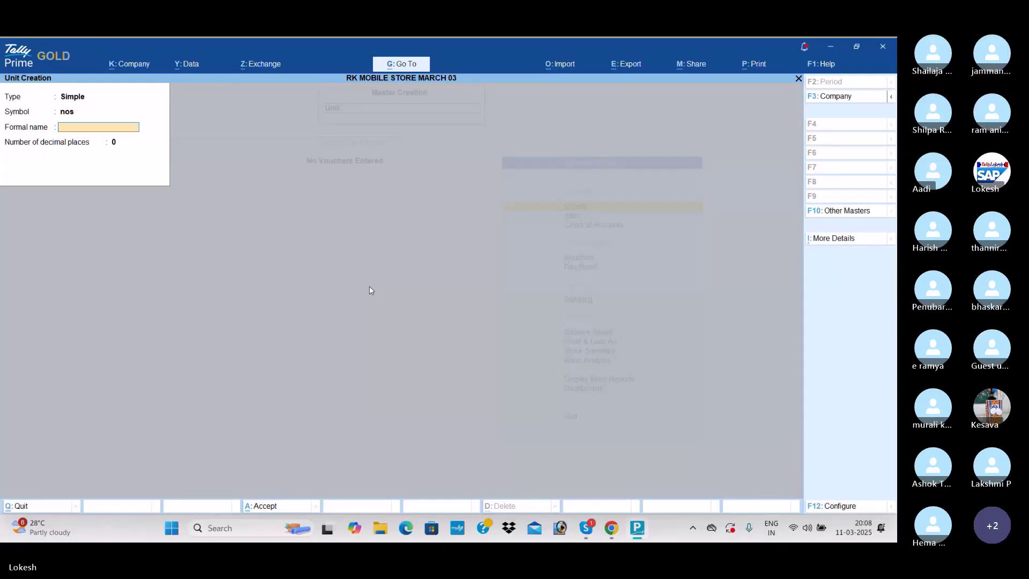
pyautogui.write('Numbers')
pyautogui.press('Return')
pyautogui.press('Return')
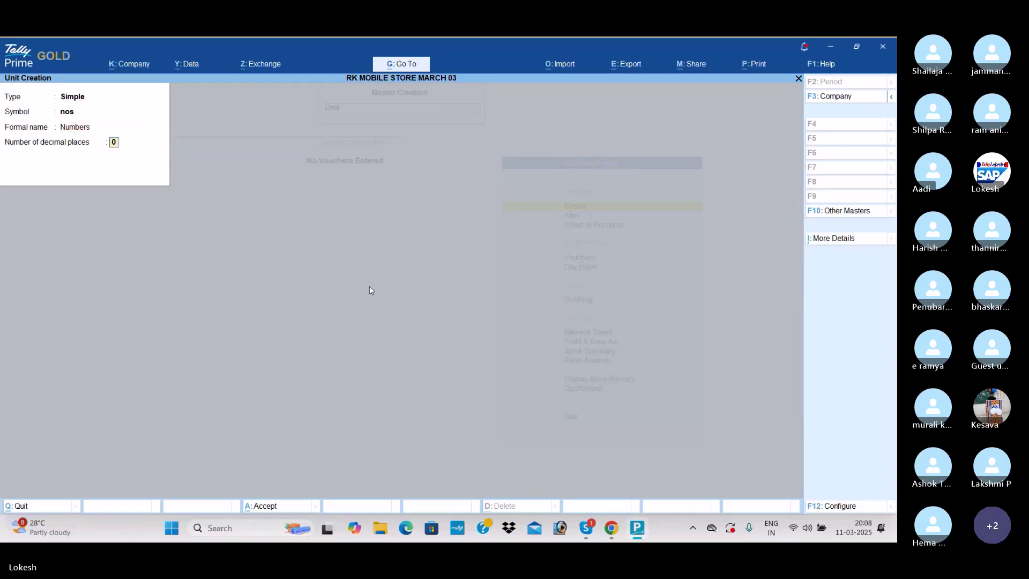
pyautogui.press('Return')
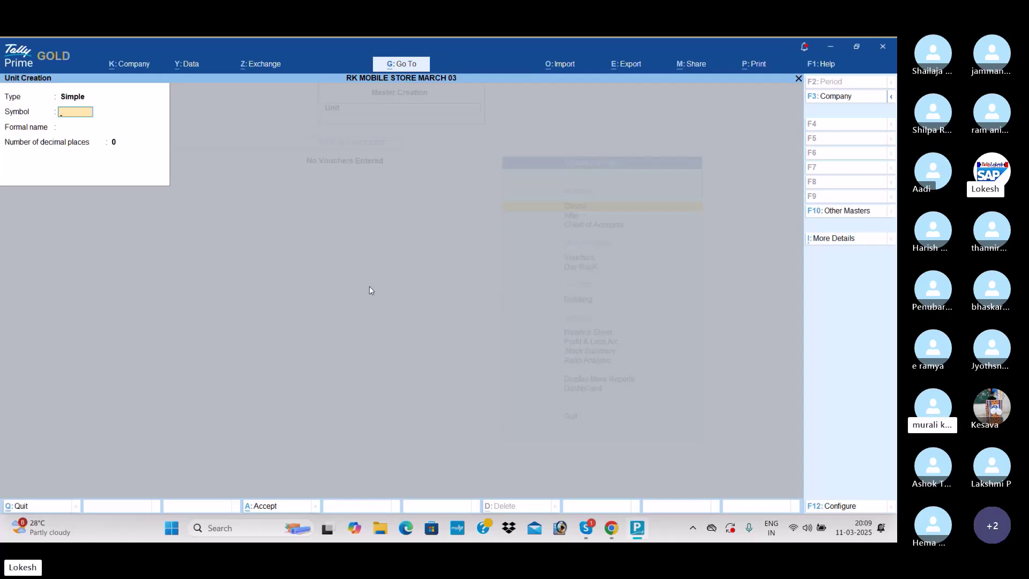
# Step: Create a simple unit with symbol pk, formal name Packets and 0 decimal places
pyautogui.write('pk')
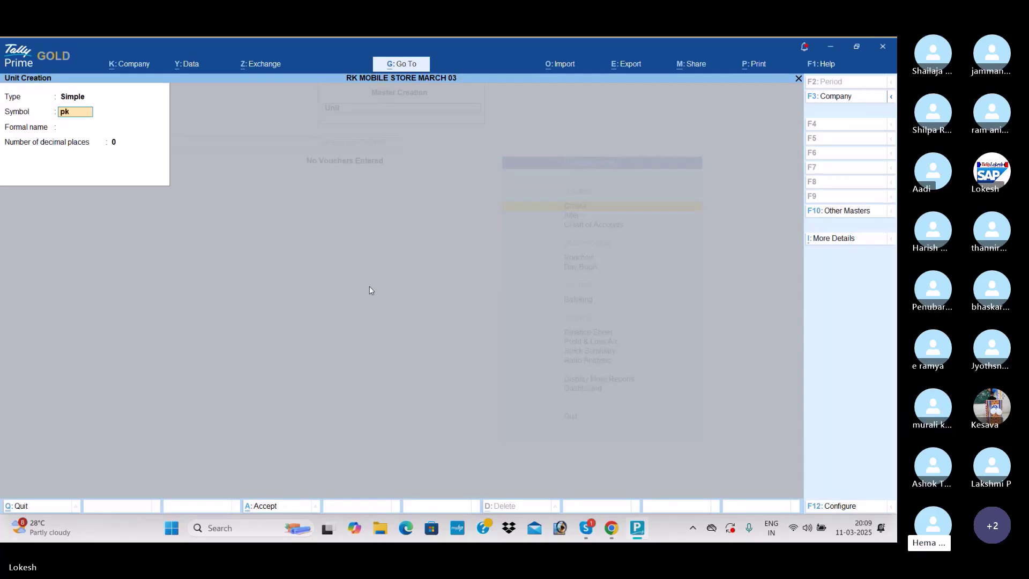
pyautogui.press('Return')
pyautogui.write('Packet')
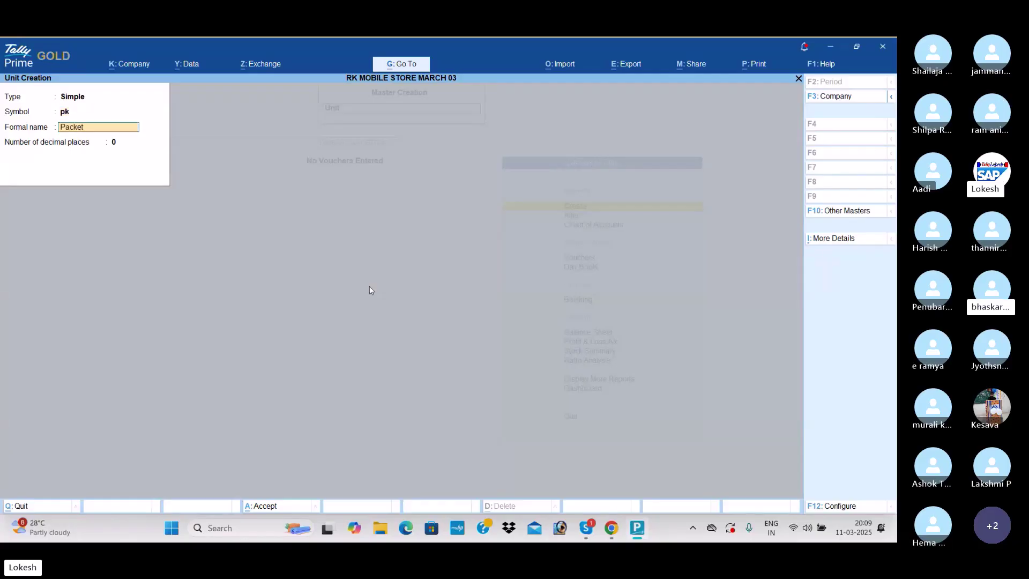
pyautogui.press('Return')
pyautogui.press('Return')
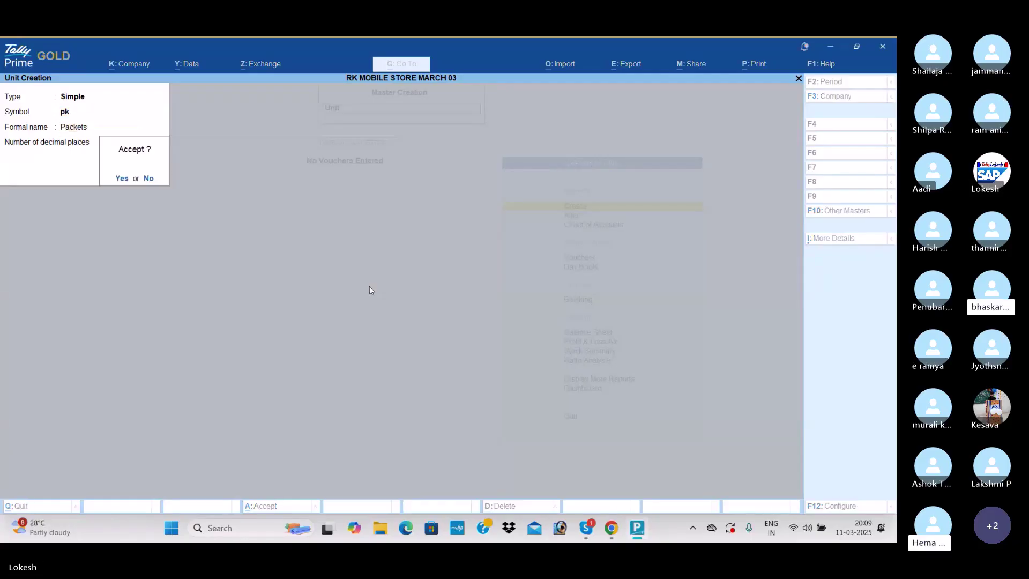
pyautogui.press('Return')
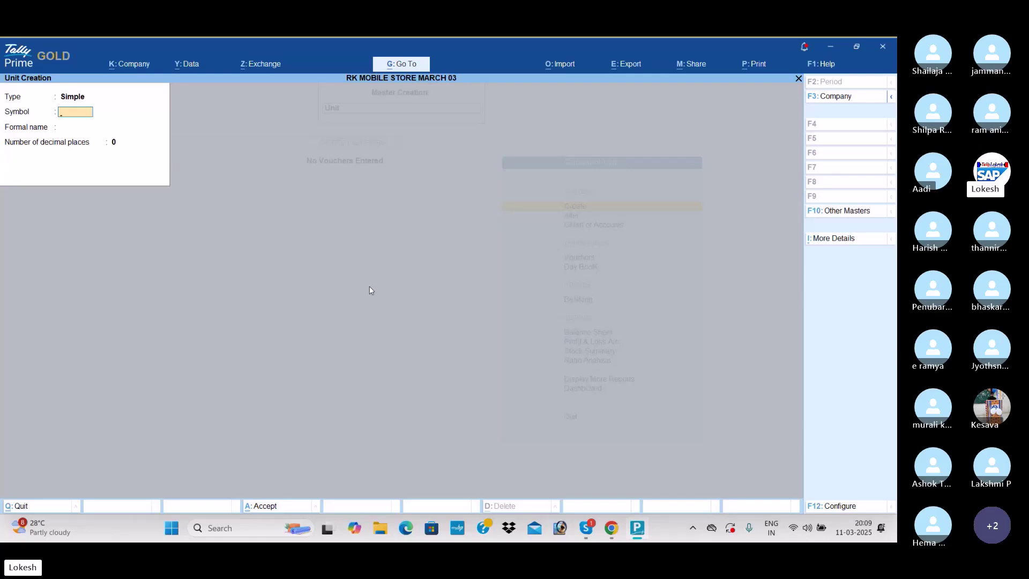
# Step: Create a simple unit with symbol bt, formal name Bottels and 0 decimal places, and leave unit creation
pyautogui.write('bt')
pyautogui.press('Return')
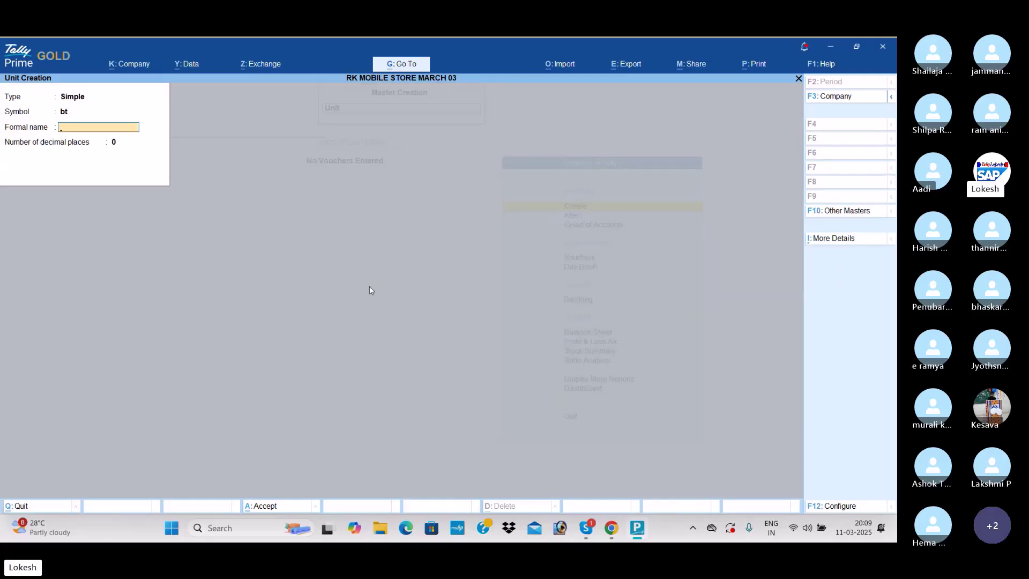
pyautogui.write('Bottels')
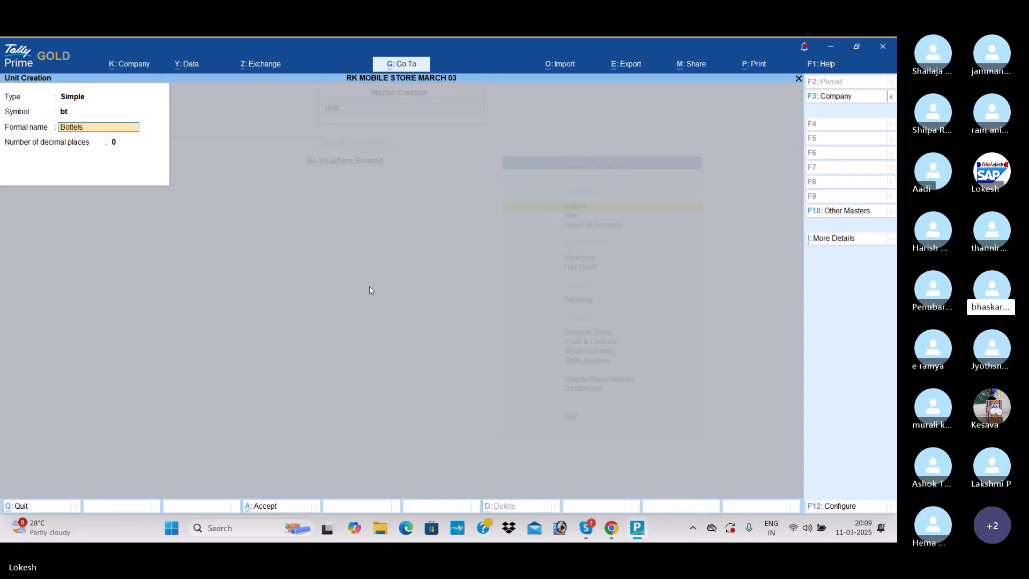
pyautogui.press('Return')
pyautogui.press('Return')
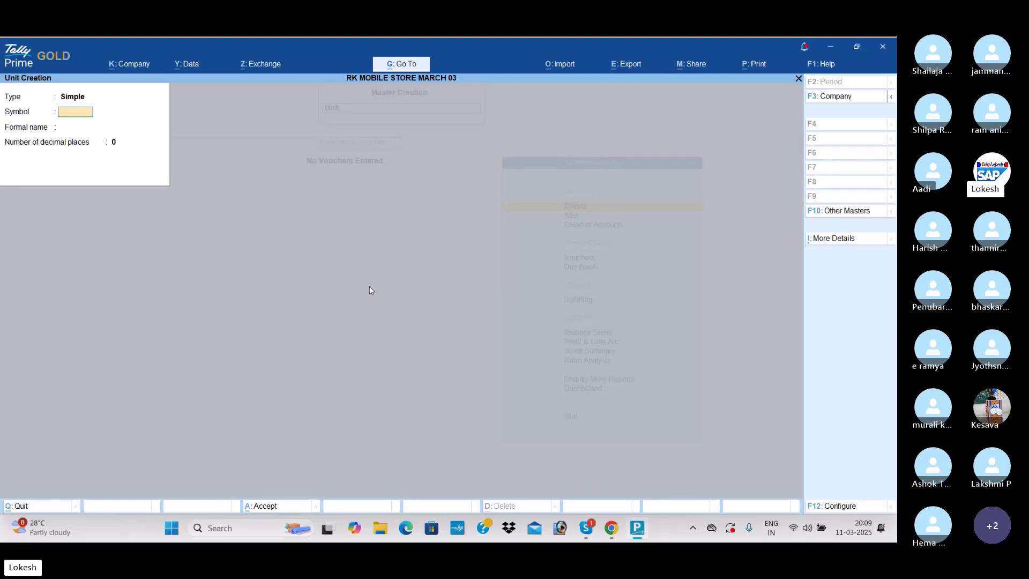
pyautogui.press('Escape')
pyautogui.press('y')
# Step: Create a stock group named Mobiles under Primary, keeping the addition of item quantities at No
pyautogui.press('Up')
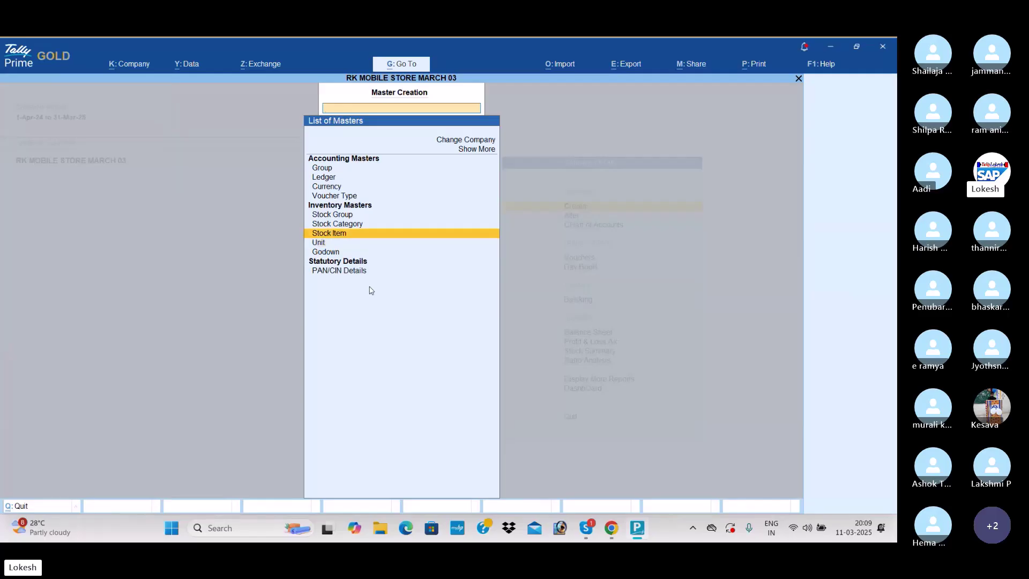
pyautogui.press('Up')
pyautogui.press('Up')
pyautogui.press('Down')
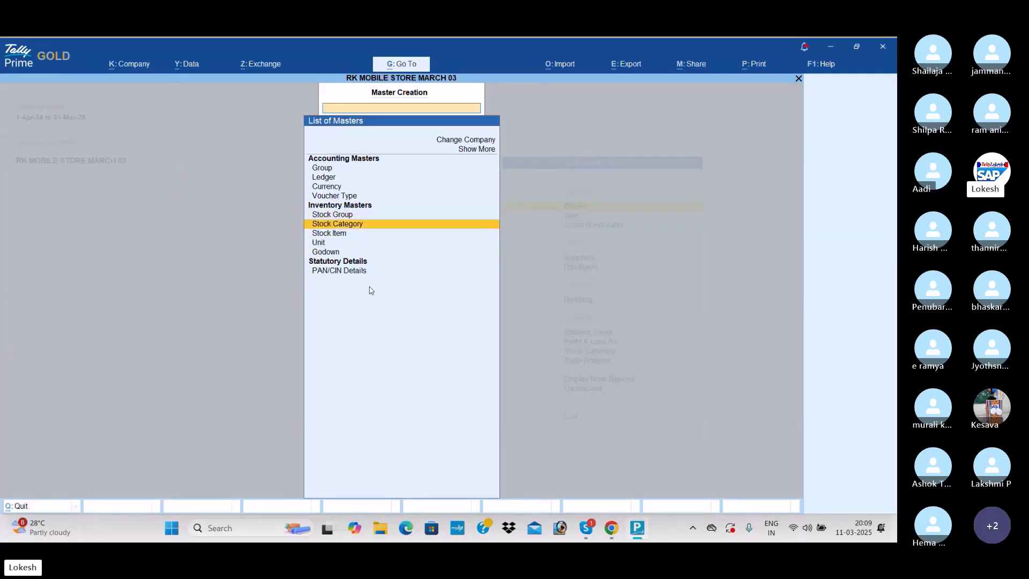
pyautogui.press('Up')
pyautogui.press('Down')
pyautogui.press('Down')
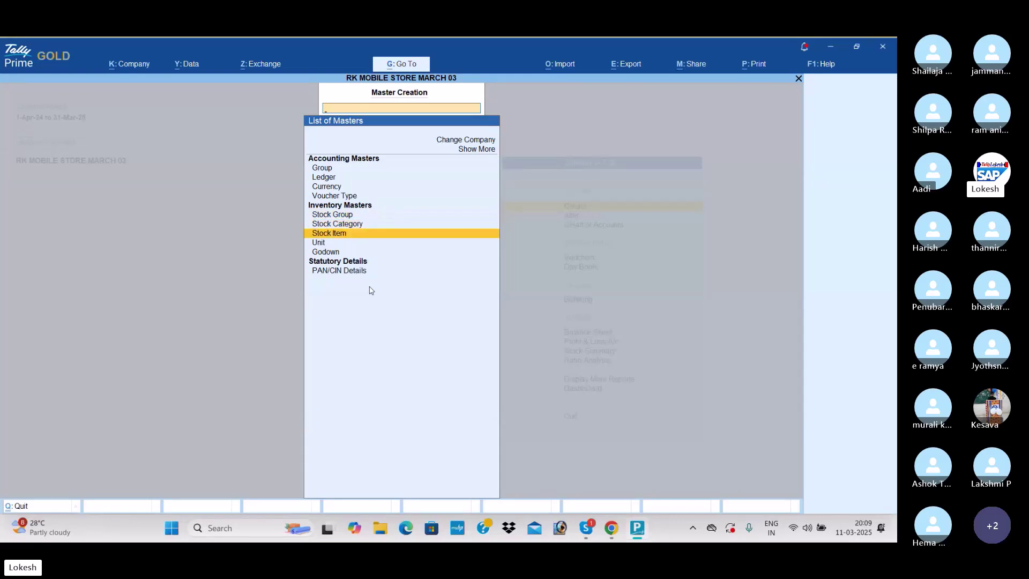
pyautogui.press('Up')
pyautogui.press('Up')
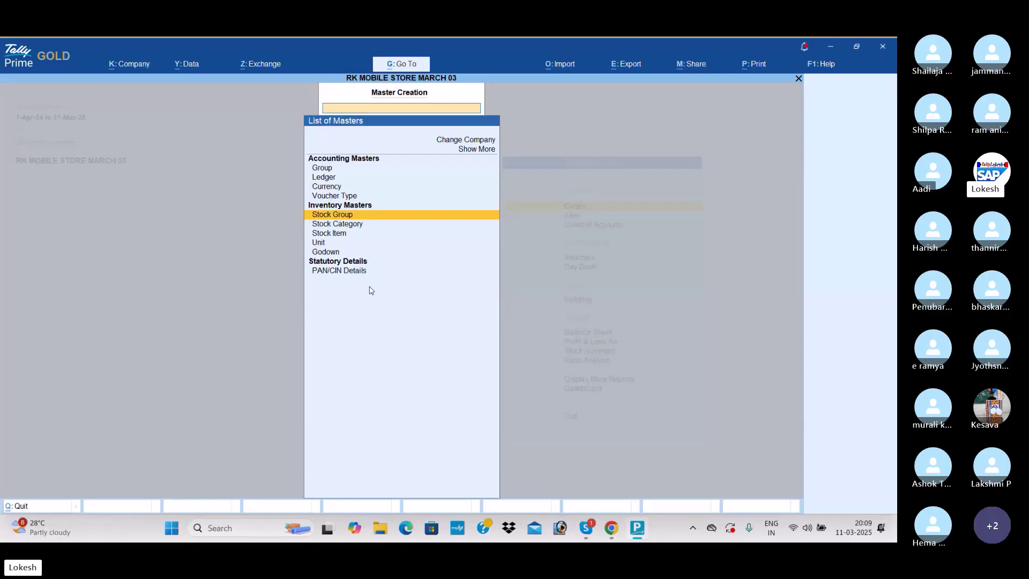
pyautogui.press('Return')
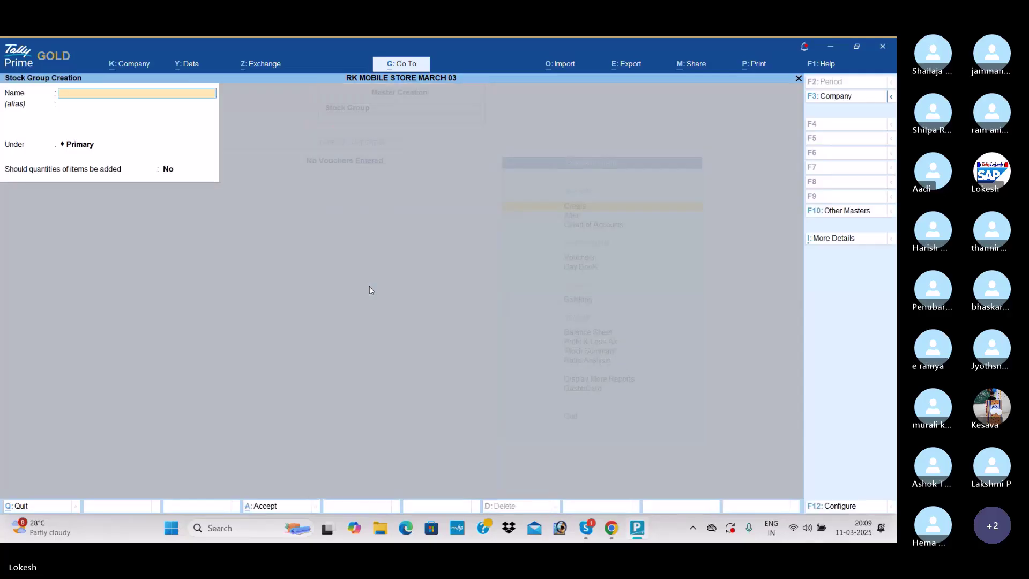
pyautogui.write('M')
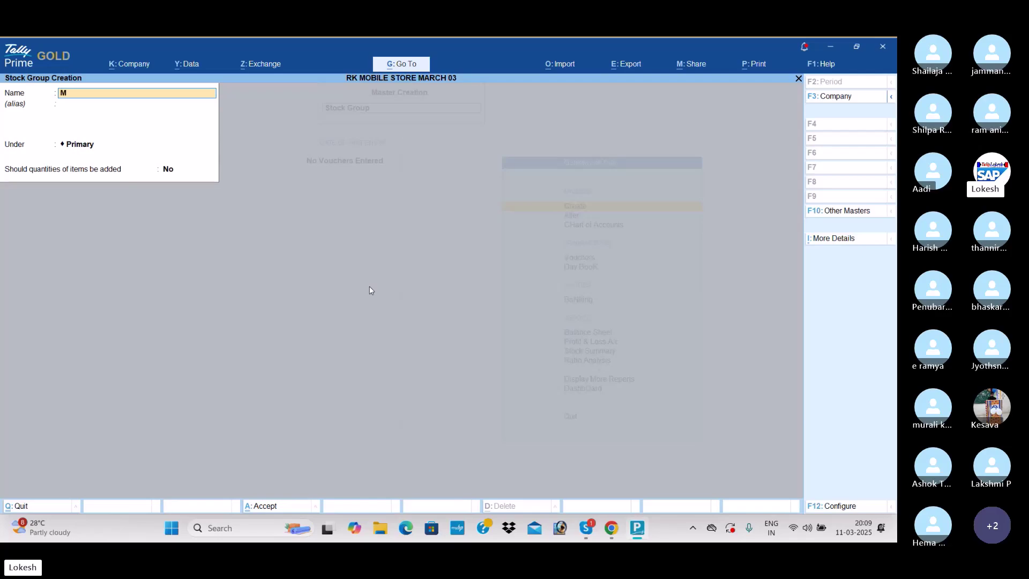
pyautogui.write('obiles')
pyautogui.press('Return')
pyautogui.press('Return')
pyautogui.press('Return')
pyautogui.press('Return')
pyautogui.press('Return')
# Step: Create a stock group named Airdopes under Primary, keeping the addition of item quantities at No
pyautogui.write('Airdope')
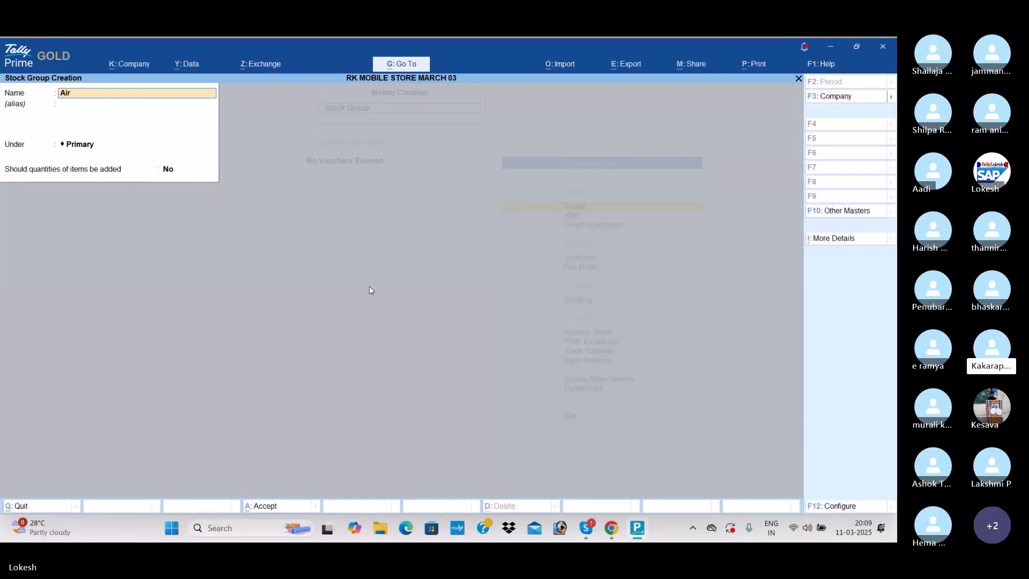
pyautogui.press('Return')
pyautogui.press('Return')
pyautogui.press('Return')
pyautogui.press('Return')
pyautogui.press('Return')
# Step: Create a stock group named Pendrives under Primary with item quantities not added, and leave stock group creation
pyautogui.write('Pendrives')
pyautogui.press('Return')
pyautogui.press('Return')
pyautogui.press('Return')
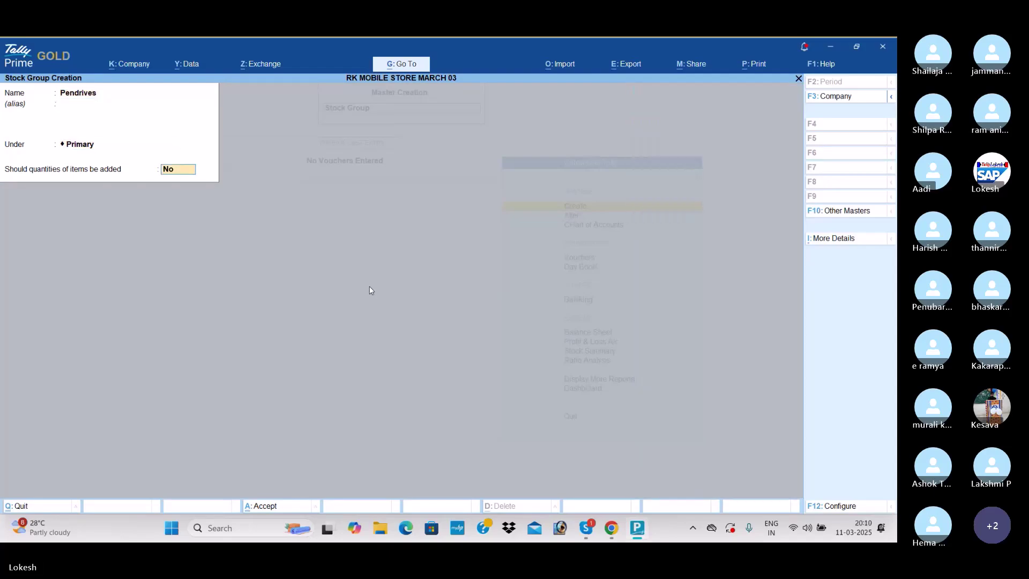
pyautogui.press('Return')
pyautogui.press('Return')
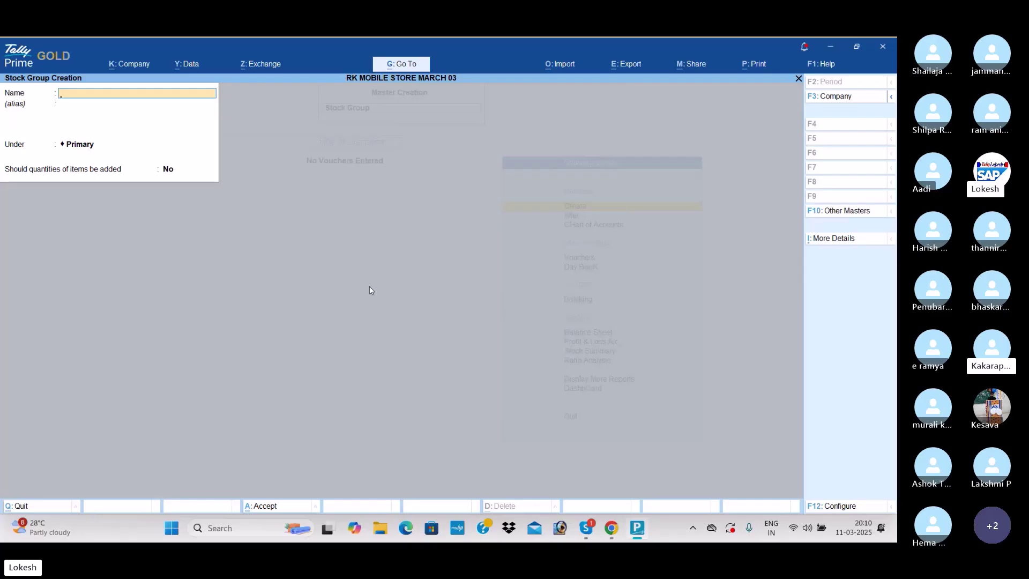
pyautogui.press('Escape')
# Step: Start creating a stock item named Vivo and place it under the Mobiles stock group
pyautogui.press('Return')
pyautogui.press('Down')
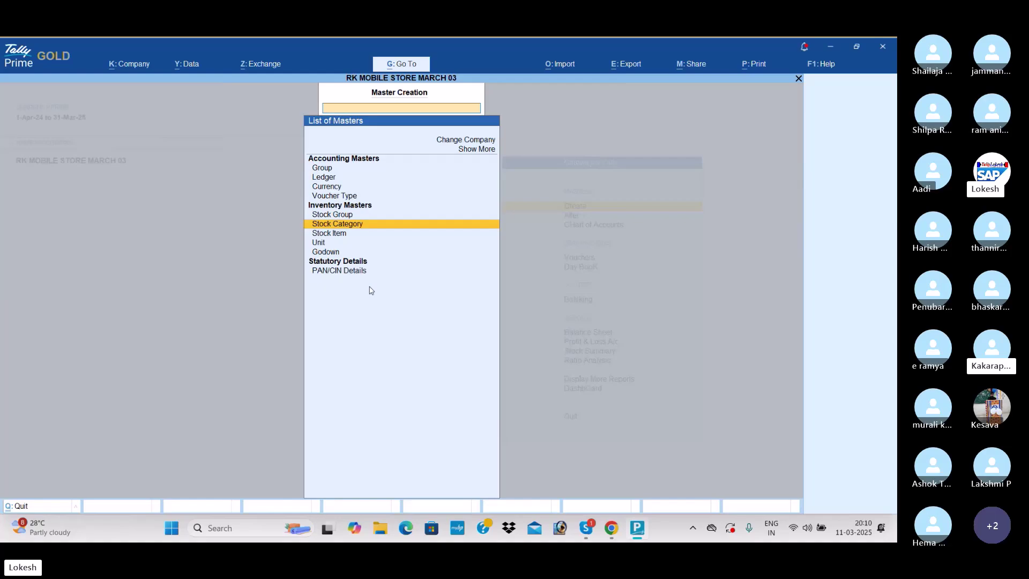
pyautogui.press('Down')
pyautogui.press('Return')
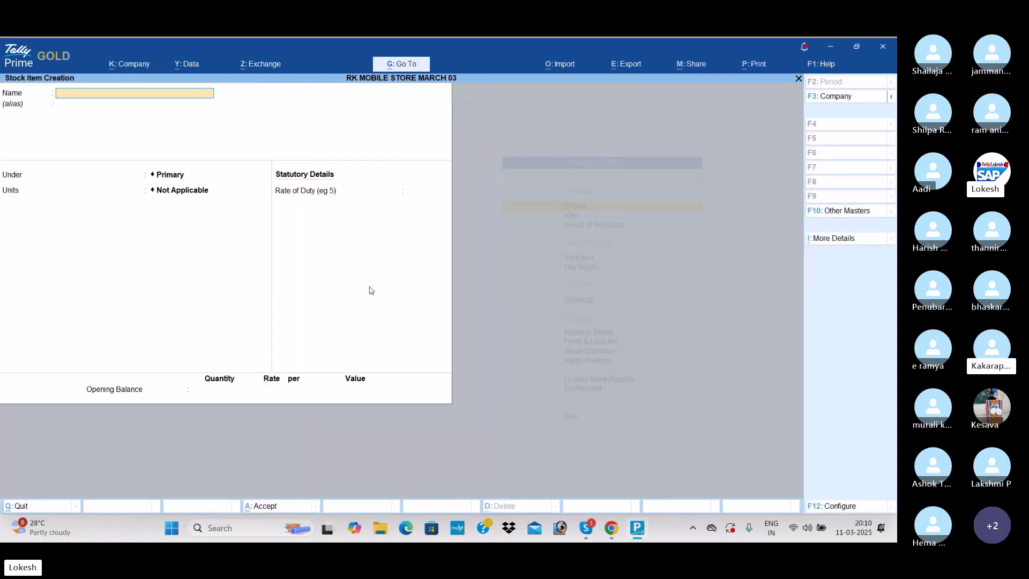
pyautogui.write('Vivo')
pyautogui.press('Return')
pyautogui.press('Return')
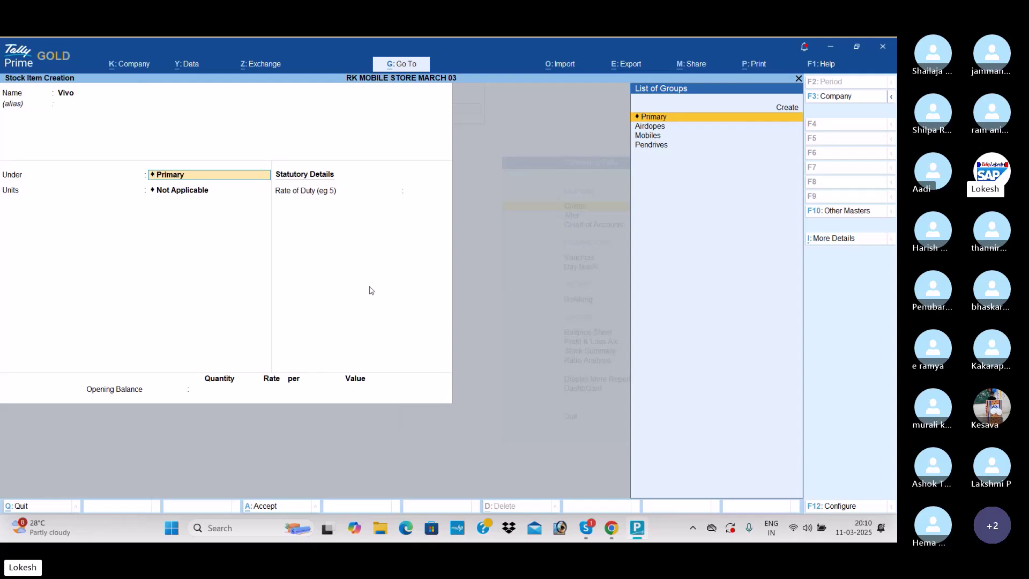
pyautogui.press('Down')
pyautogui.press('Down')
pyautogui.press('Return')
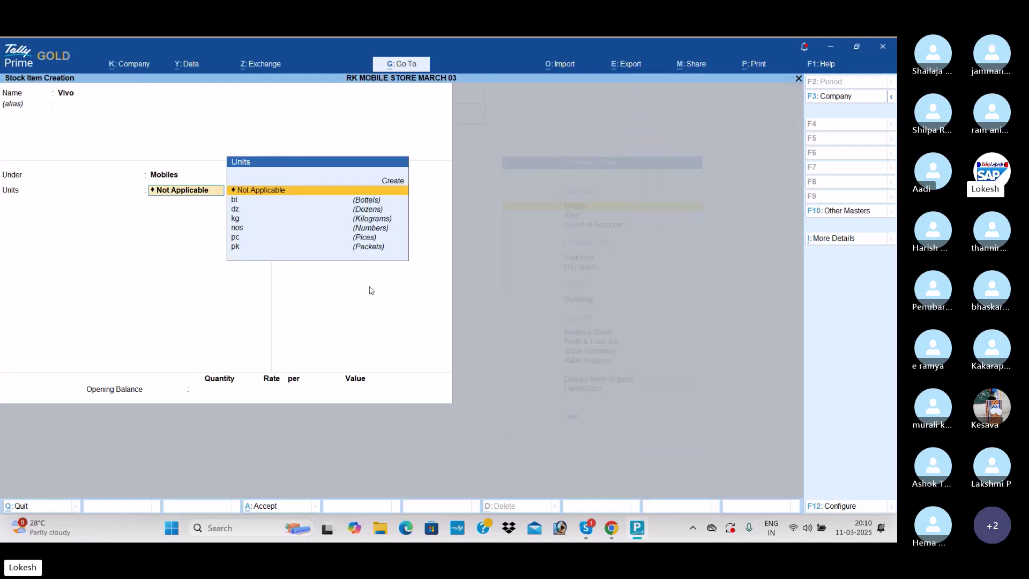
# Step: Assign the unit nos to the Vivo stock item and save it without a duty rate
pyautogui.press('Down')
pyautogui.press('Down')
pyautogui.press('Down')
pyautogui.press('Down')
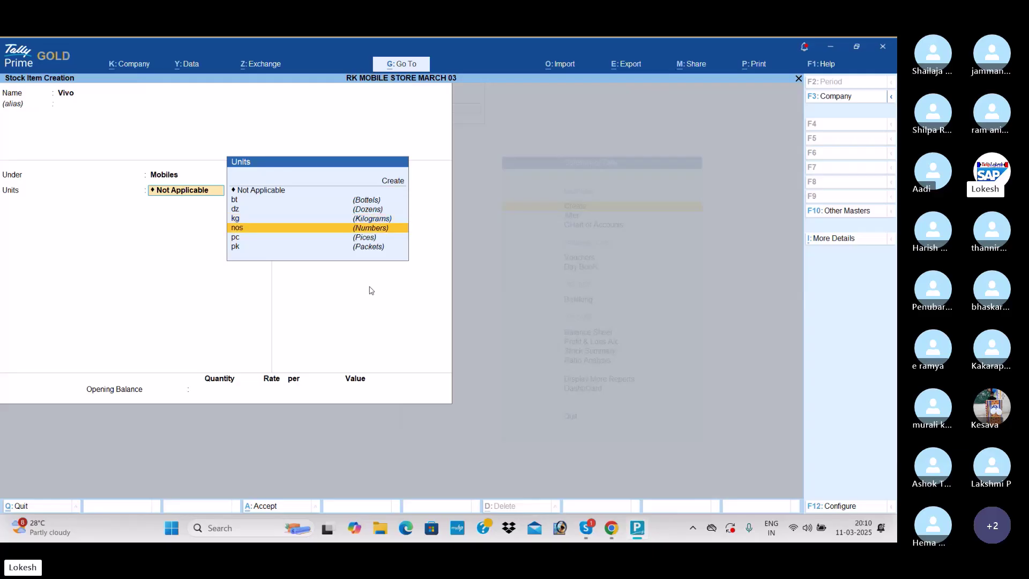
pyautogui.press('Return')
pyautogui.press('Return')
pyautogui.press('Return')
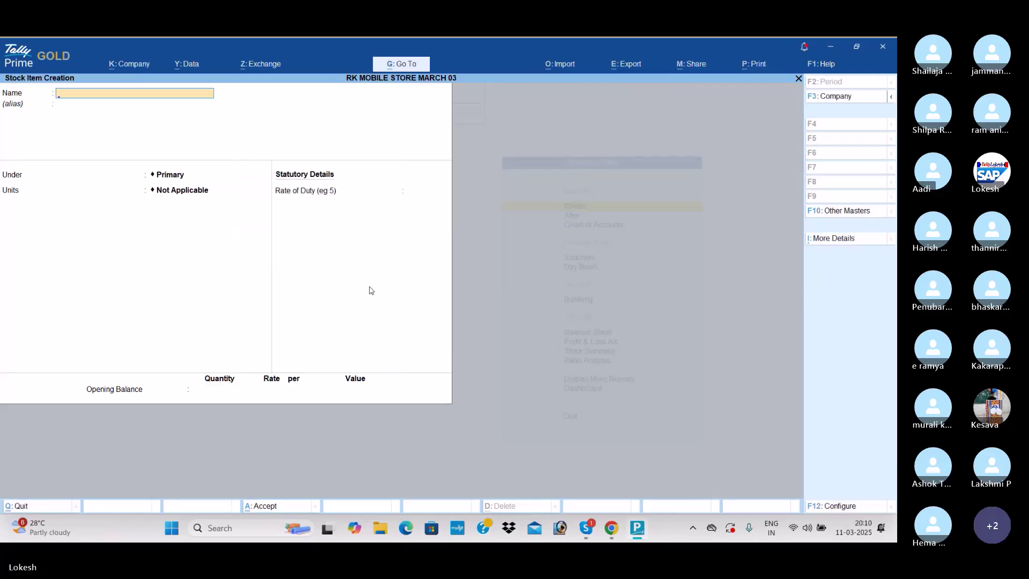
# Step: Create a stock item named Nokia under the Mobiles group with unit nos and no duty rate
pyautogui.write('Nokia')
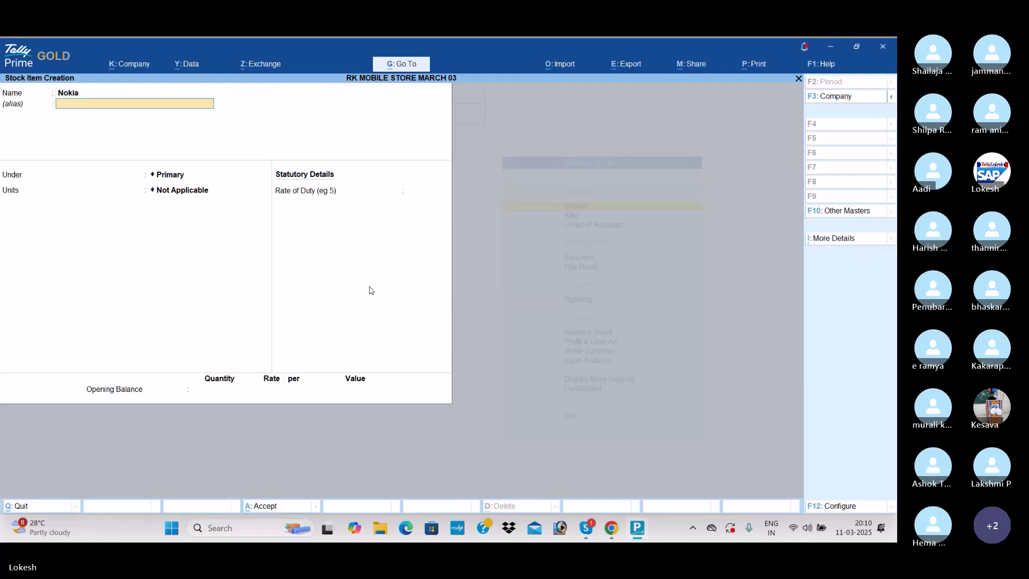
pyautogui.press('Return')
pyautogui.press('Down')
pyautogui.press('Down')
pyautogui.press('Return')
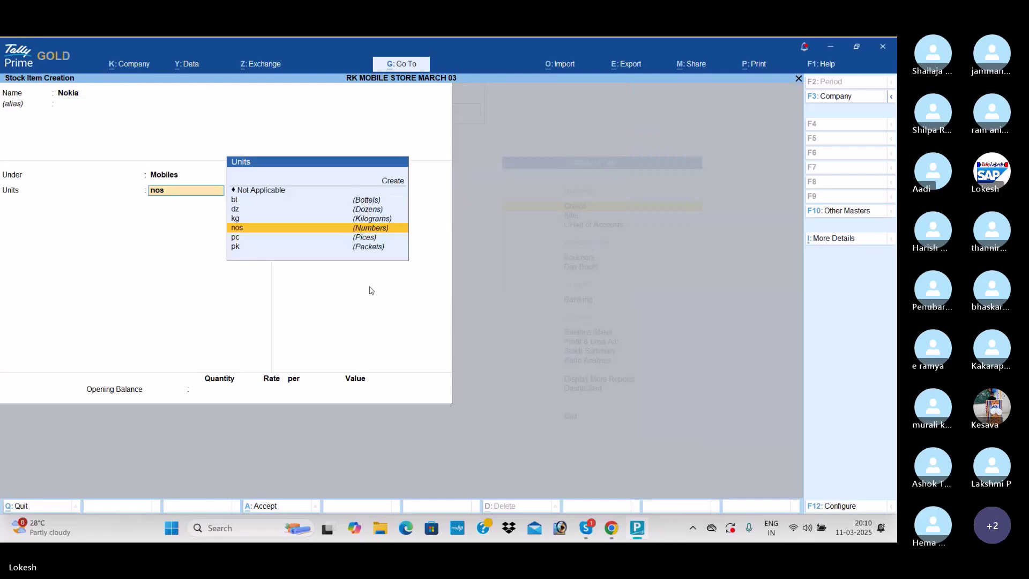
pyautogui.press('Return')
pyautogui.press('Return')
pyautogui.press('Return')
pyautogui.press('Return')
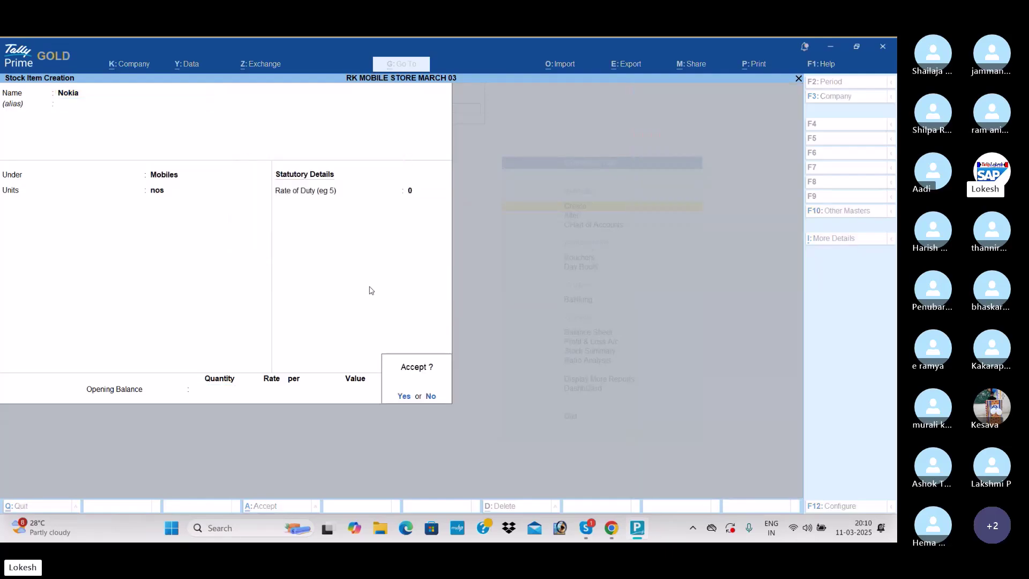
# Step: Create a stock item named Oppo under the Mobiles group with unit nos
pyautogui.write('Oppo')
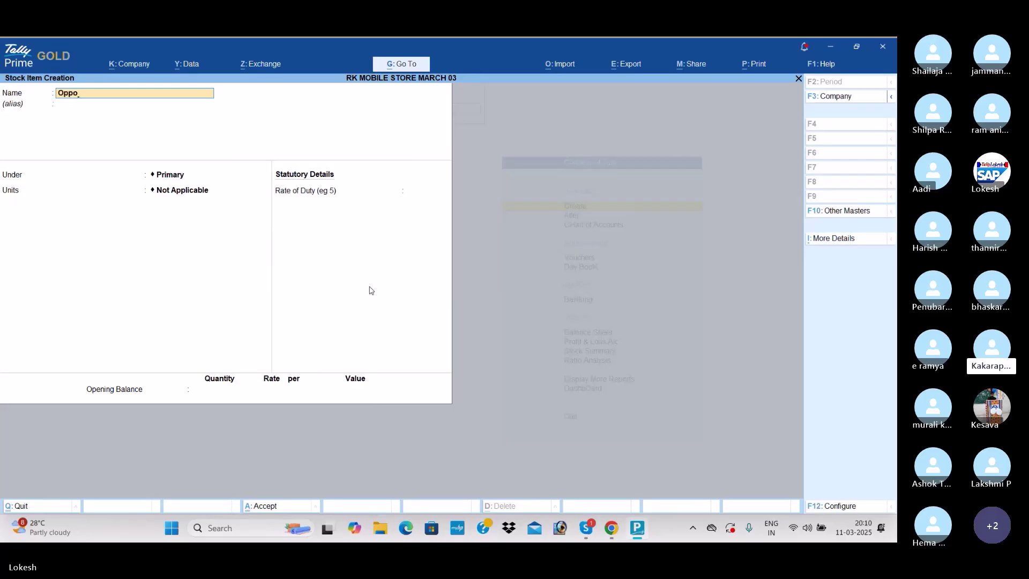
pyautogui.press('Return')
pyautogui.press('Return')
pyautogui.press('Down')
pyautogui.press('Down')
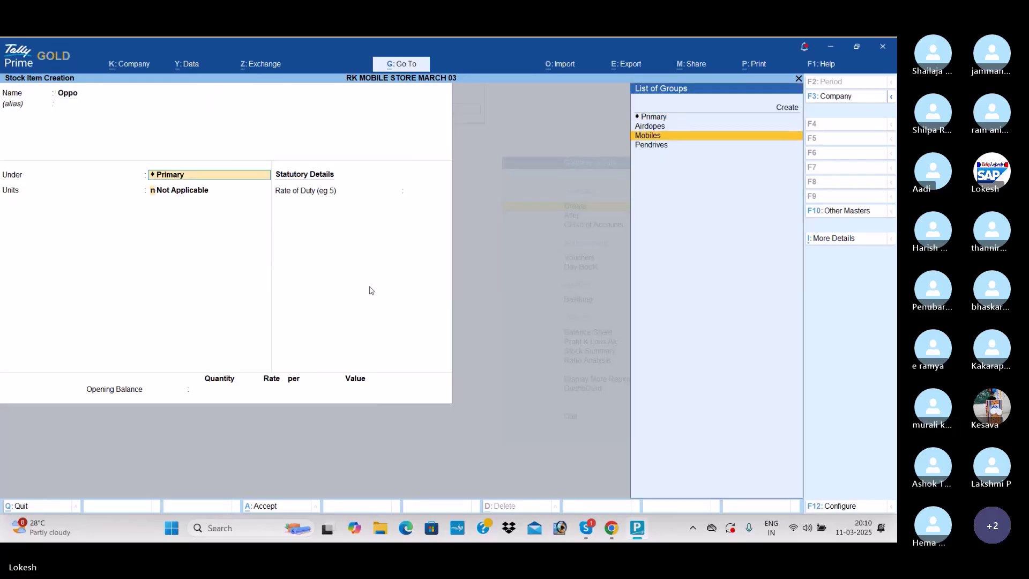
pyautogui.press('Return')
pyautogui.press('Return')
pyautogui.press('Return')
pyautogui.press('Return')
pyautogui.press('Return')
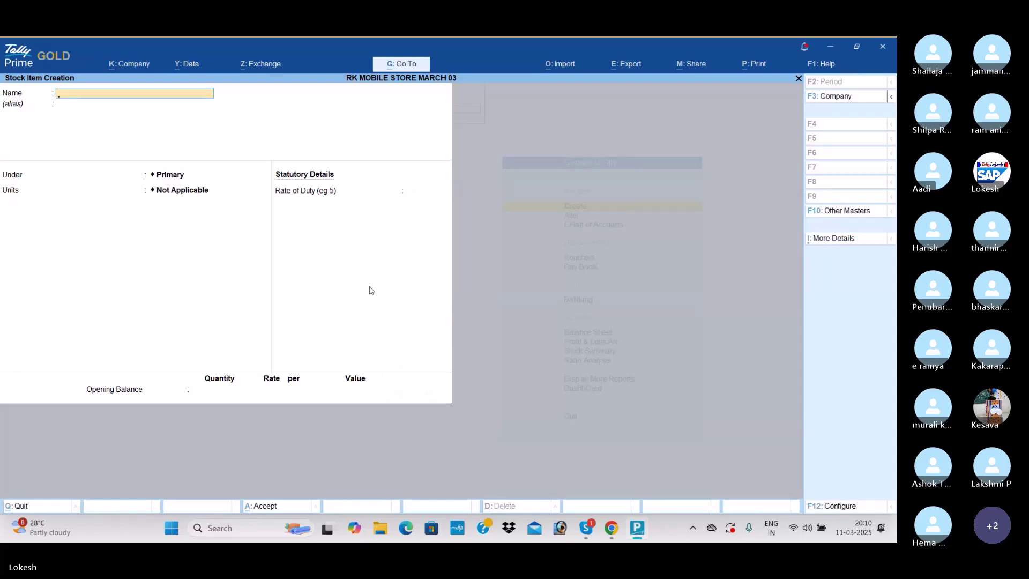
# Step: Create a stock item named Boat under the Airdopes group with unit nos and no duty rate
pyautogui.write('Boat')
pyautogui.press('Return')
pyautogui.press('Return')
pyautogui.press('Down')
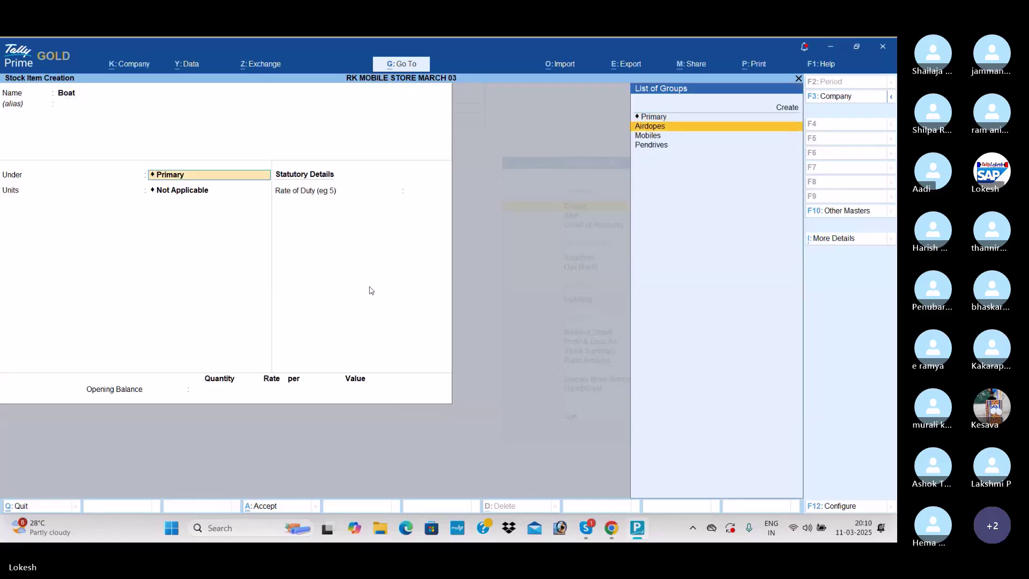
pyautogui.press('Return')
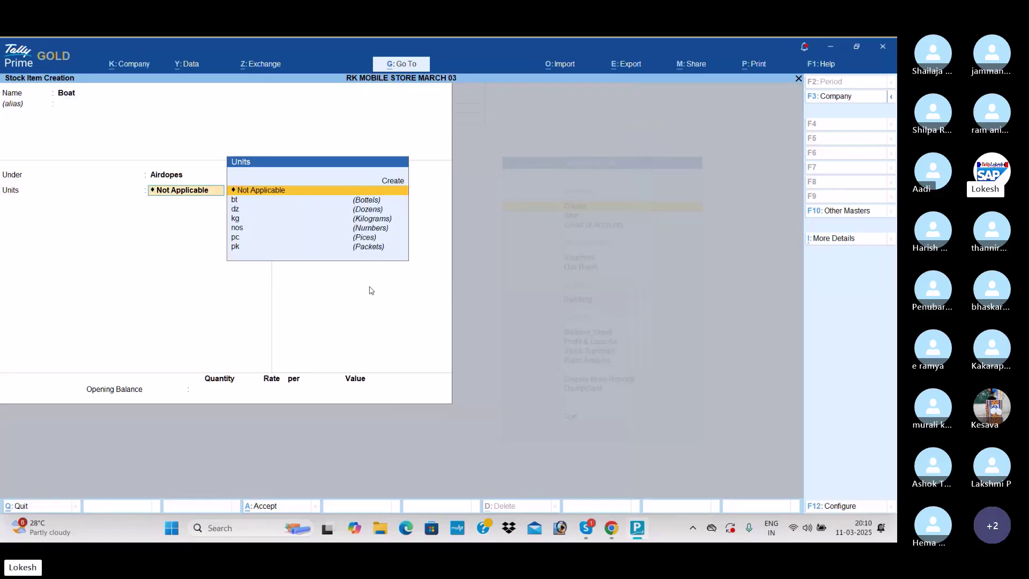
pyautogui.press('Down')
pyautogui.press('Down')
pyautogui.press('Down')
pyautogui.press('Down')
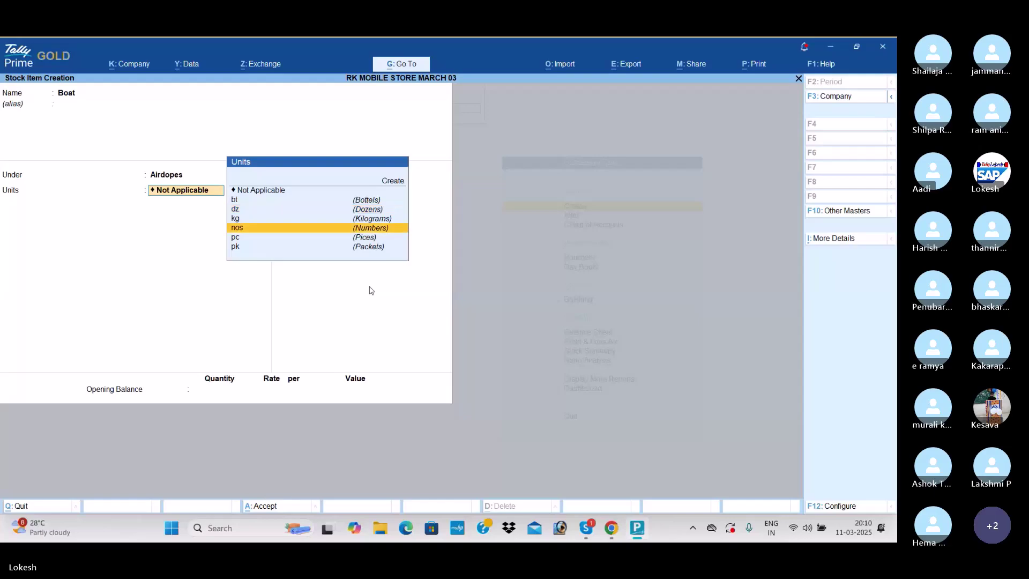
pyautogui.press('Return')
pyautogui.press('Return')
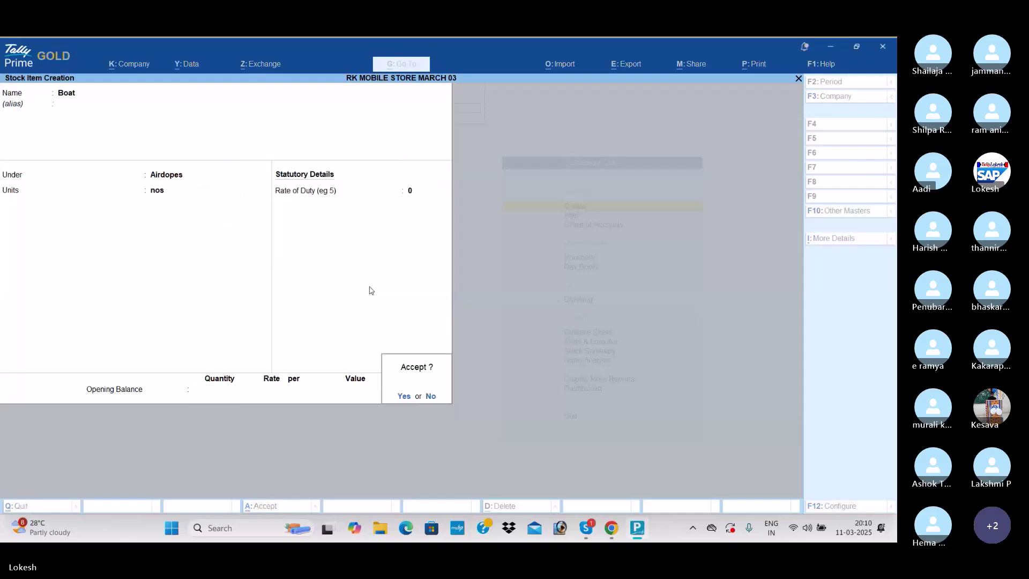
pyautogui.press('Return')
# Step: Create a stock item named Jbl under the Airdopes group with unit nos and no duty rate
pyautogui.write('Jb')
pyautogui.press('Return')
pyautogui.press('Return')
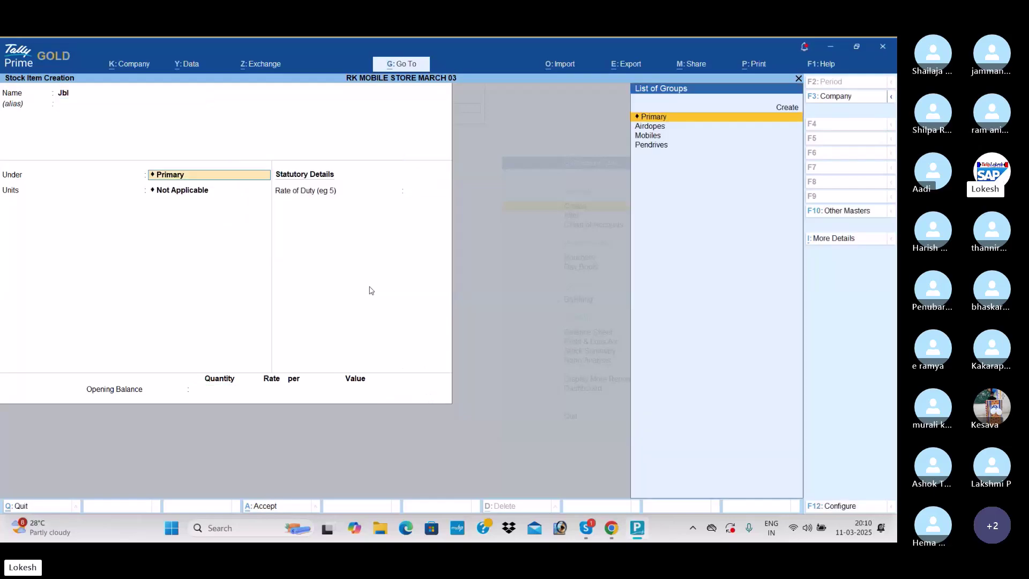
pyautogui.press('Down')
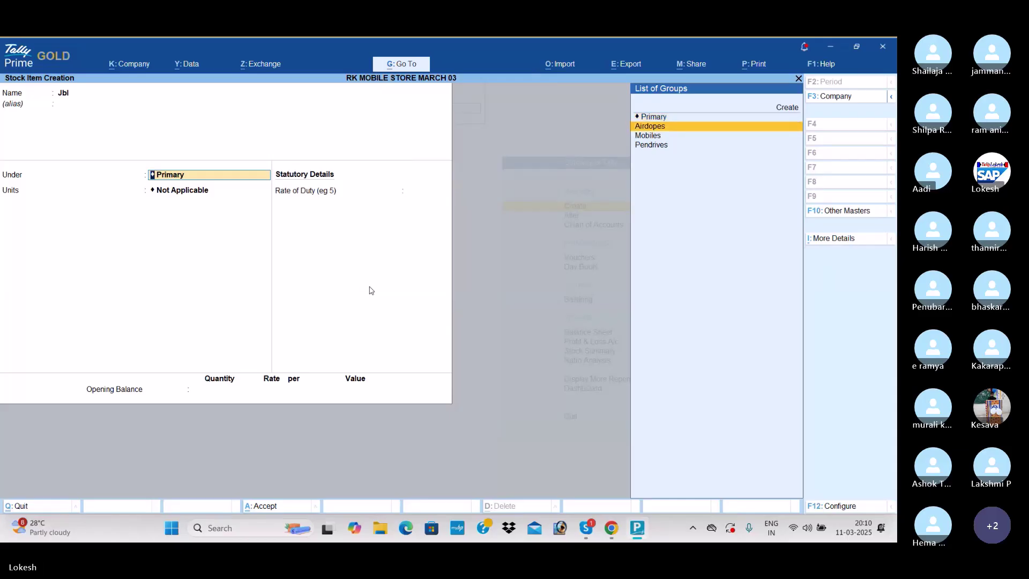
pyautogui.press('Return')
pyautogui.write('nos')
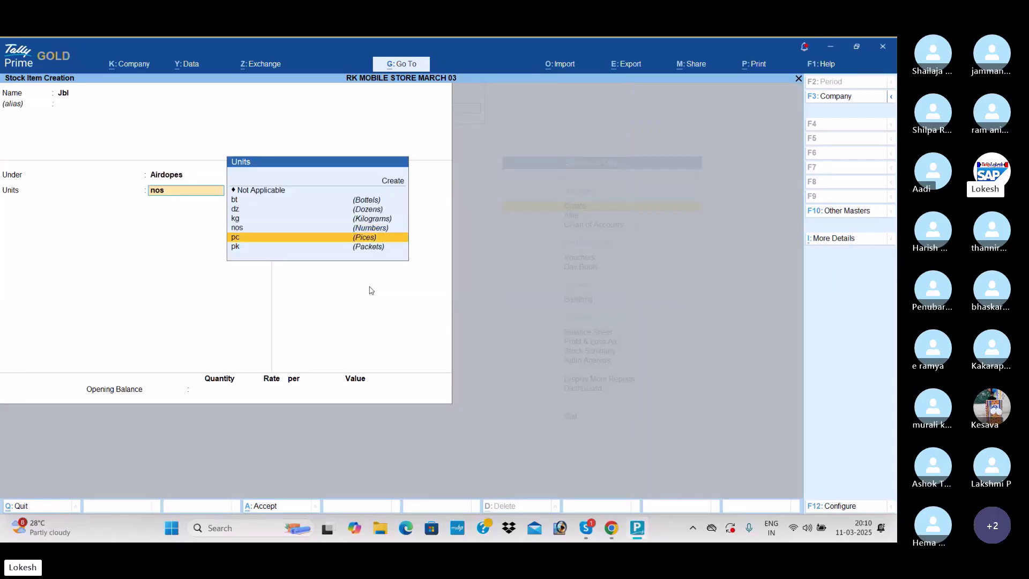
pyautogui.press('Down')
pyautogui.press('Up')
pyautogui.press('Return')
pyautogui.press('Return')
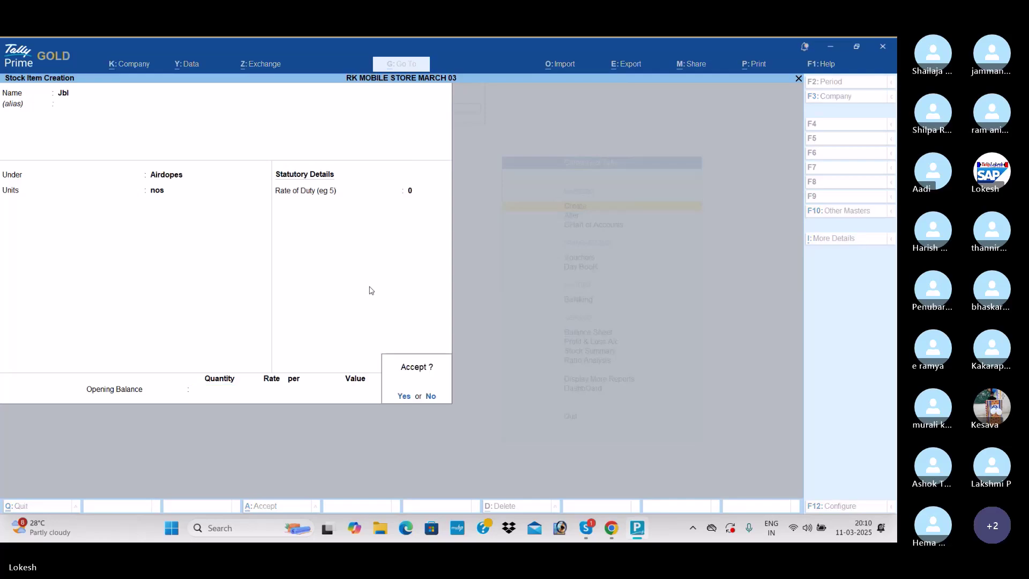
pyautogui.press('Return')
# Step: Create a stock item named Noise under the Airdopes group with unit nos and no duty rate
pyautogui.write('Nois')
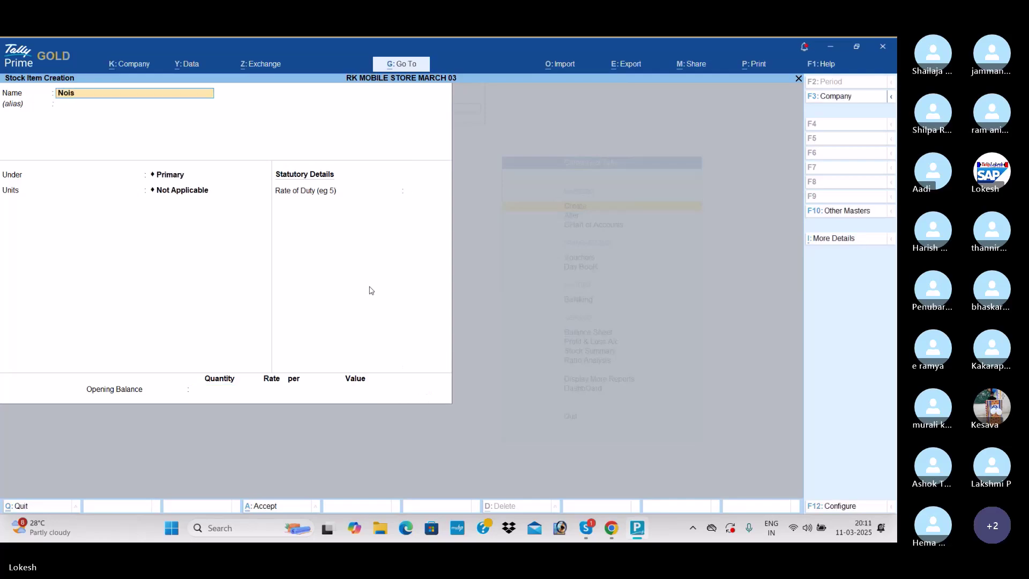
pyautogui.press('Return')
pyautogui.press('Return')
pyautogui.press('Down')
pyautogui.press('Down')
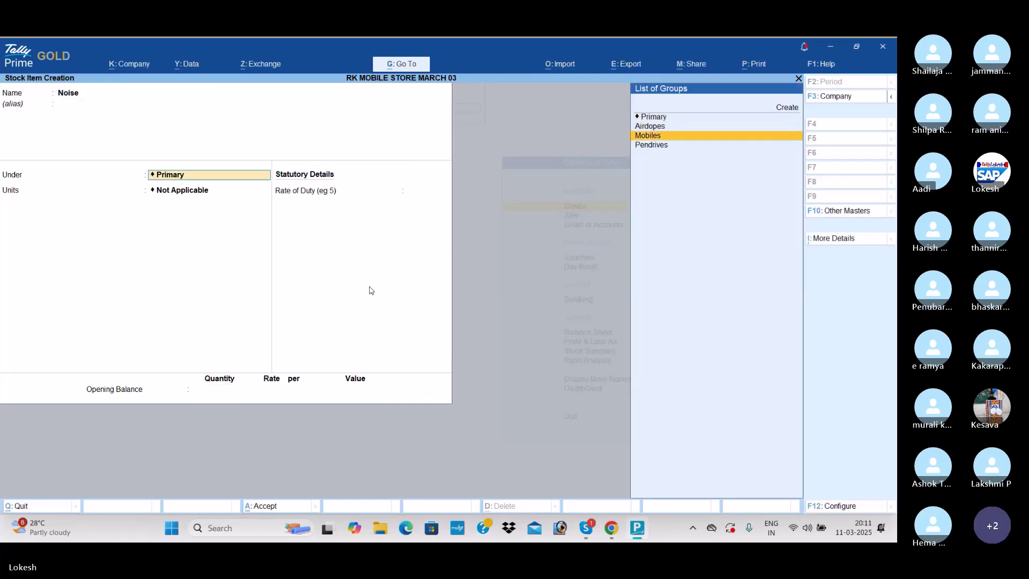
pyautogui.press('Return')
pyautogui.press('BackSpace')
pyautogui.press('Down')
pyautogui.press('Up')
pyautogui.press('Up')
pyautogui.press('Return')
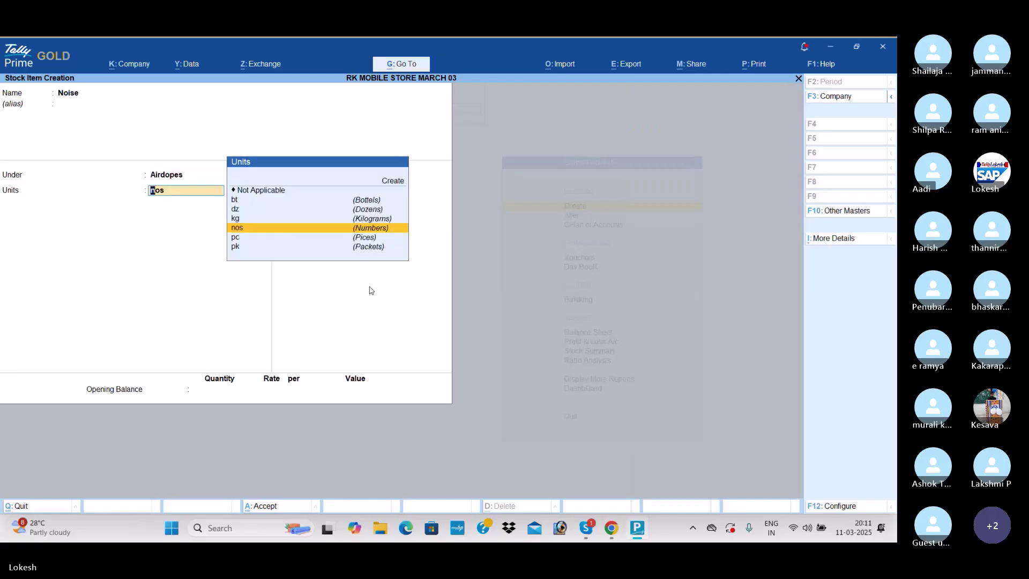
pyautogui.press('Return')
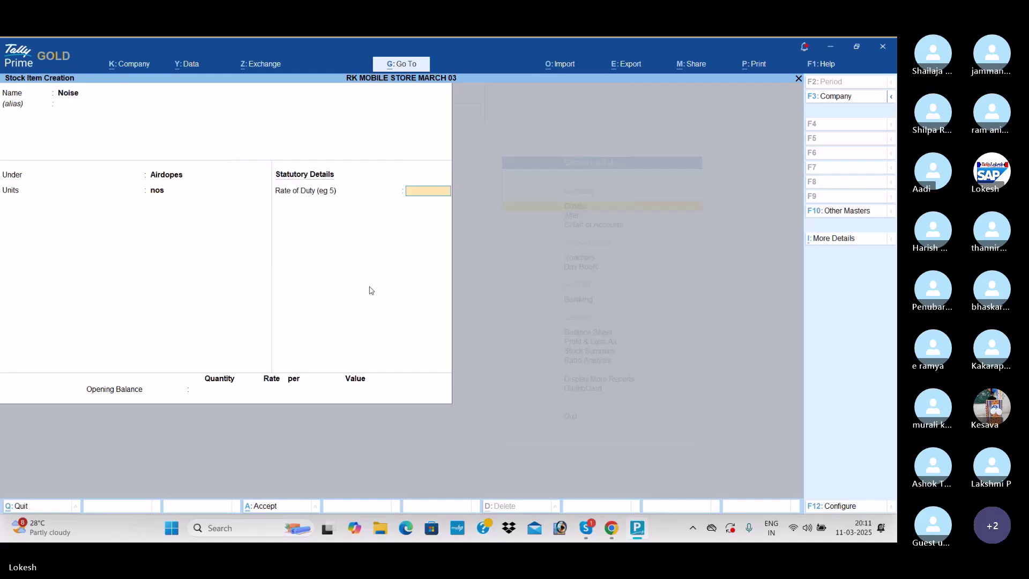
pyautogui.press('Return')
pyautogui.press('Return')
# Step: Create a stock item named Hp under the Pendrives group with unit nos and no duty rate
pyautogui.write('Hp')
pyautogui.press('Return')
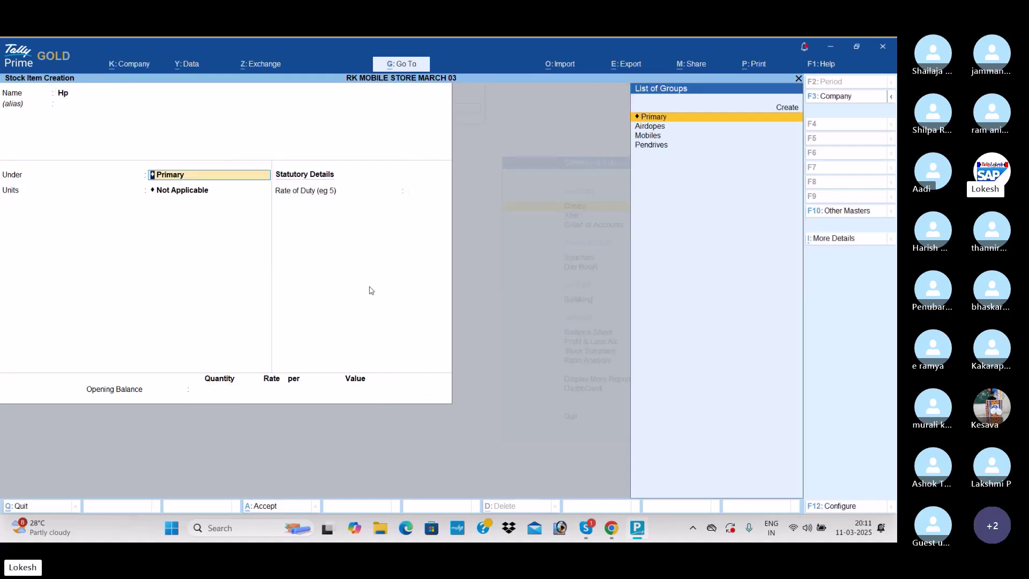
pyautogui.press('Down')
pyautogui.press('Down')
pyautogui.press('Down')
pyautogui.press('Return')
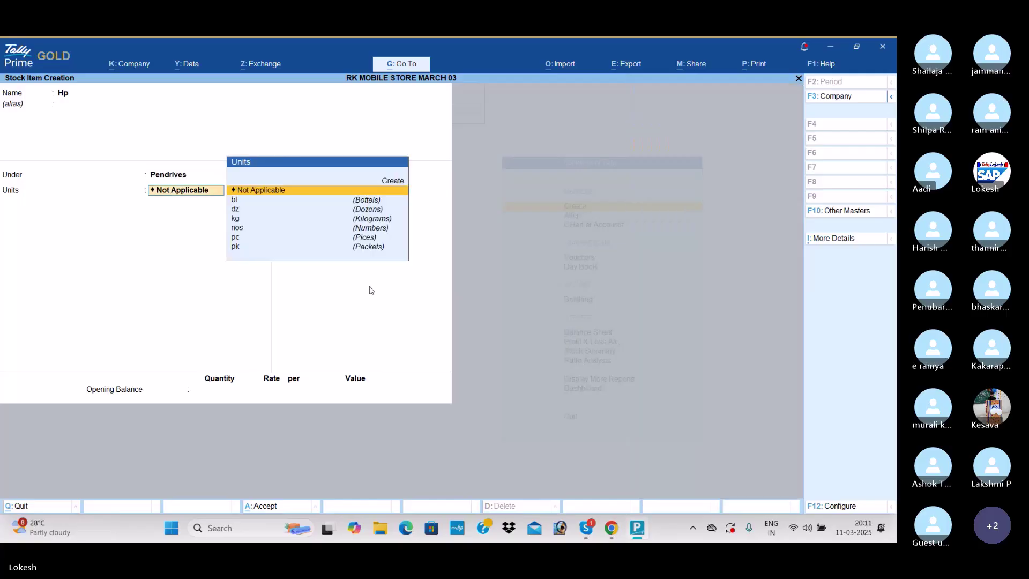
pyautogui.press('Down')
pyautogui.press('Down')
pyautogui.press('Down')
pyautogui.press('Down')
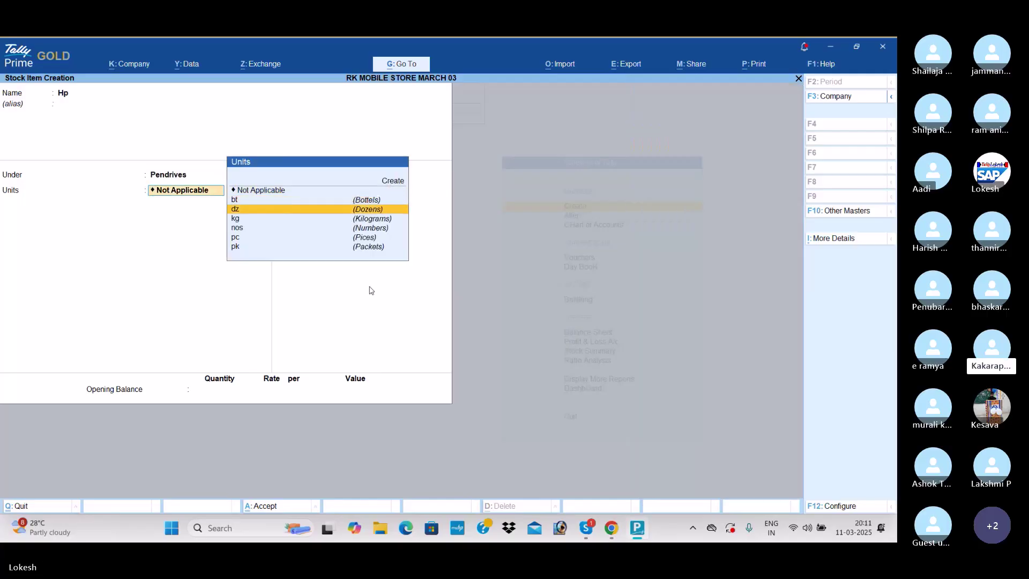
pyautogui.press('Return')
pyautogui.press('Return')
pyautogui.press('Return')
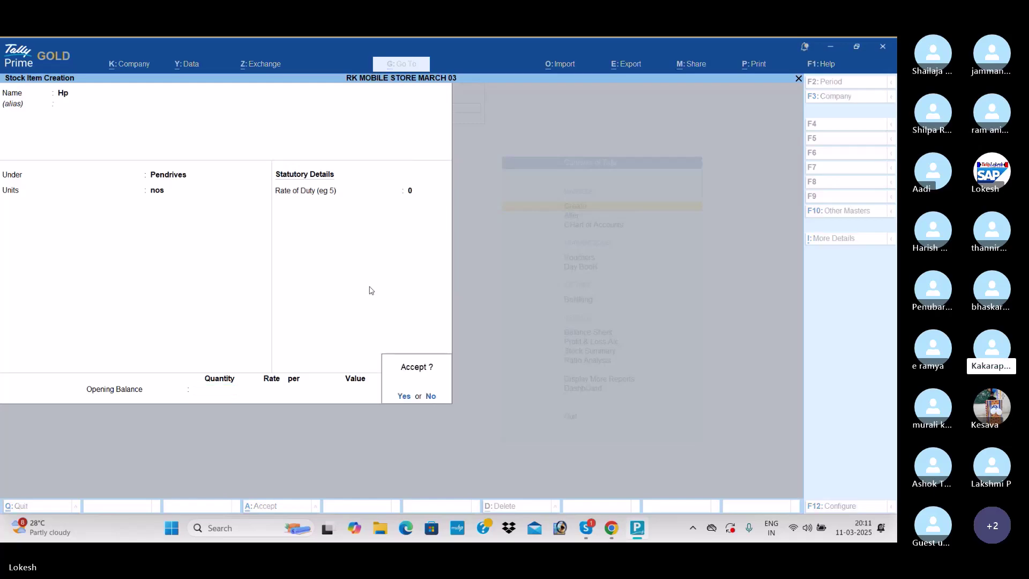
pyautogui.press('Return')
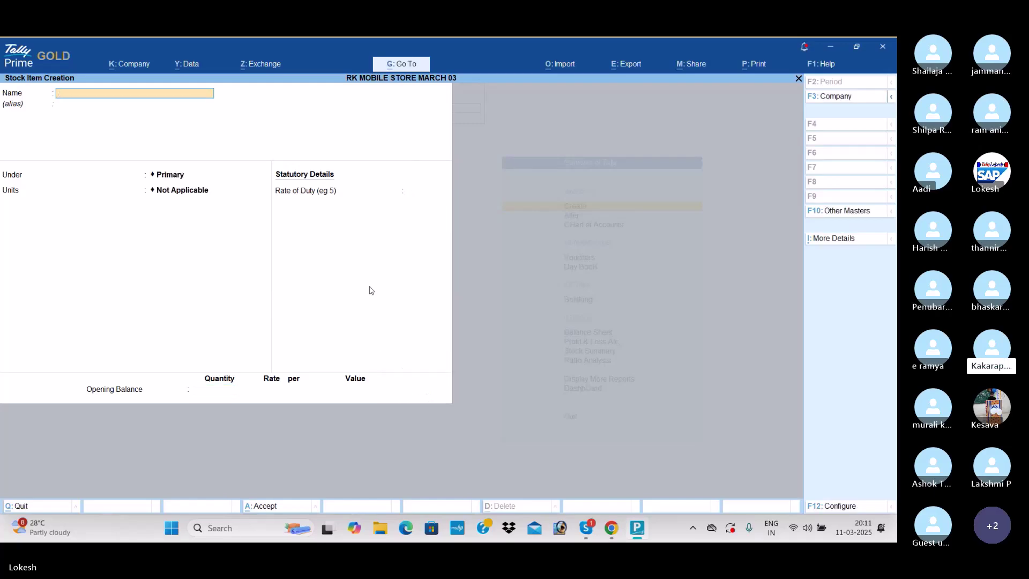
# Step: Create a stock item named Sandisk under the Pendrives group and save it
pyautogui.write('Sandisk')
pyautogui.press('Return')
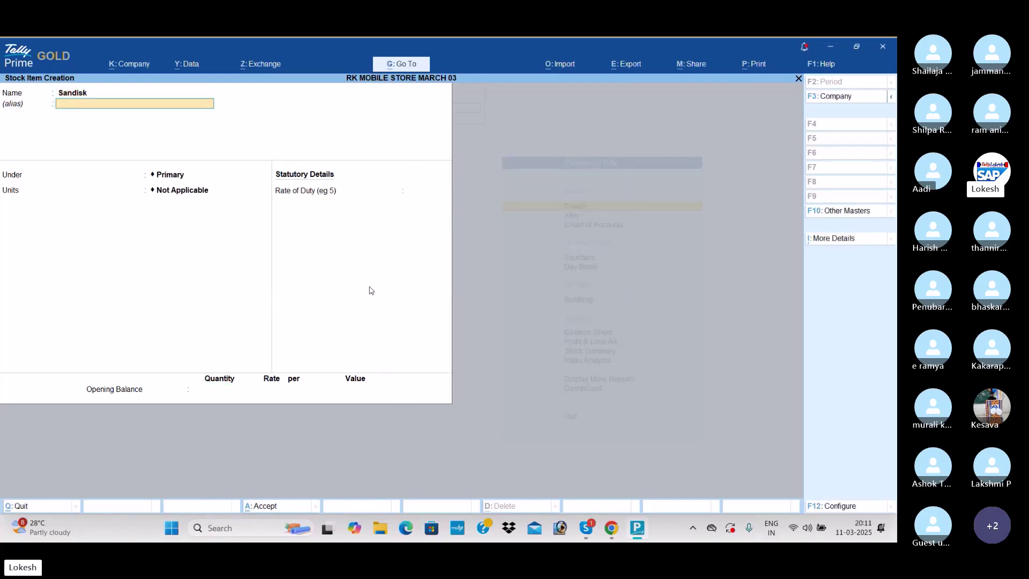
pyautogui.press('Return')
pyautogui.press('Down')
pyautogui.press('Down')
pyautogui.press('Down')
pyautogui.press('Return')
pyautogui.press('Return')
pyautogui.press('Return')
pyautogui.press('Return')
pyautogui.press('Return')
# Step: Create a stock item named Samsung under the Pendrives group with unit nos and no duty rate, and leave master creation
pyautogui.write('Samsung')
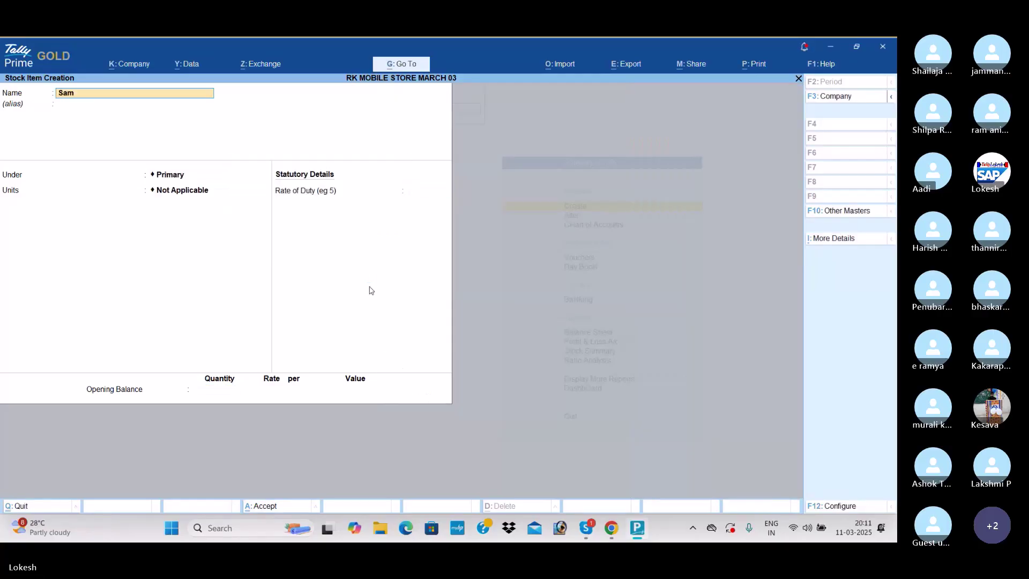
pyautogui.press('Return')
pyautogui.press('Return')
pyautogui.press('Down')
pyautogui.press('Down')
pyautogui.press('Down')
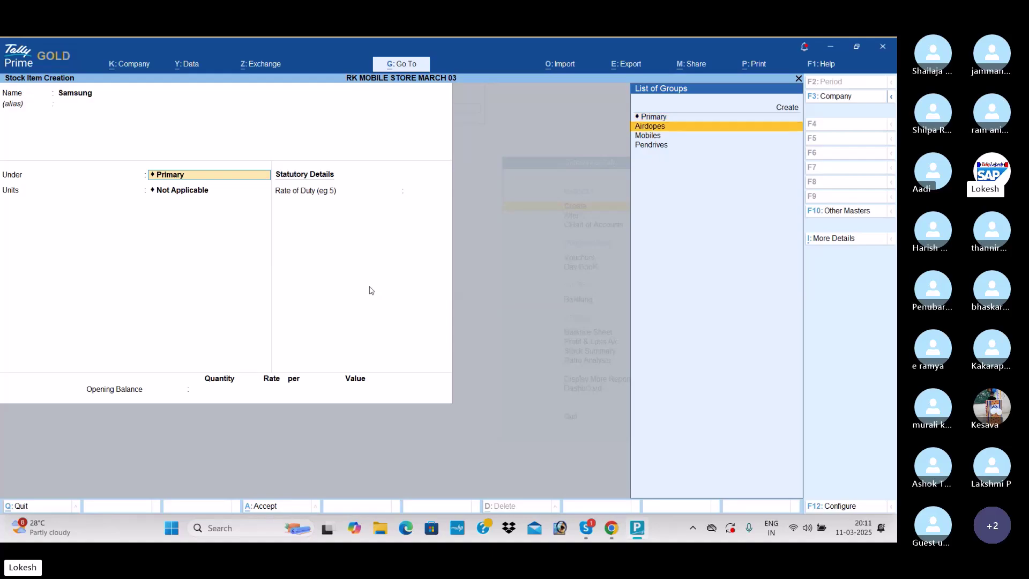
pyautogui.press('Return')
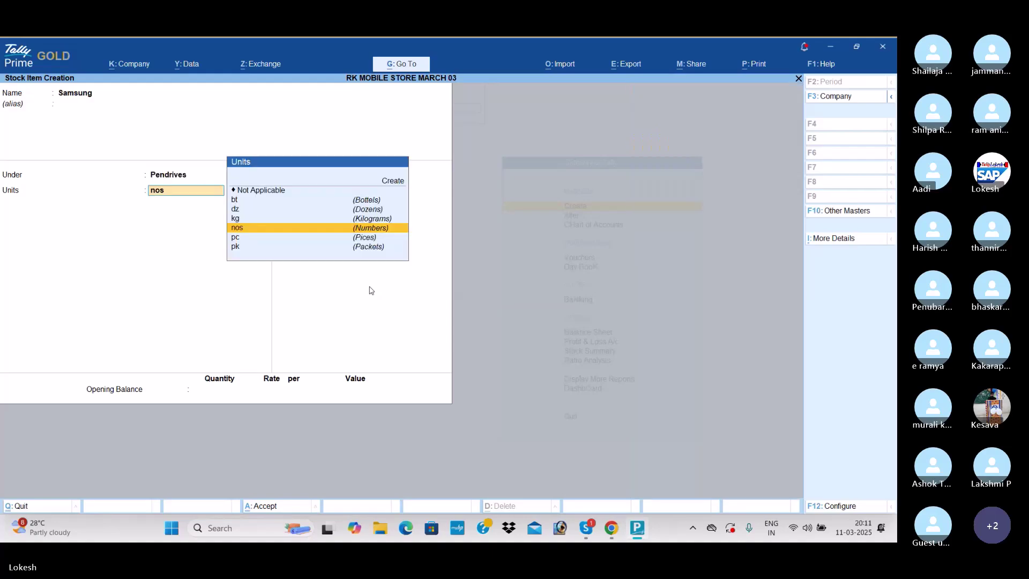
pyautogui.press('Return')
pyautogui.press('Return')
pyautogui.press('Return')
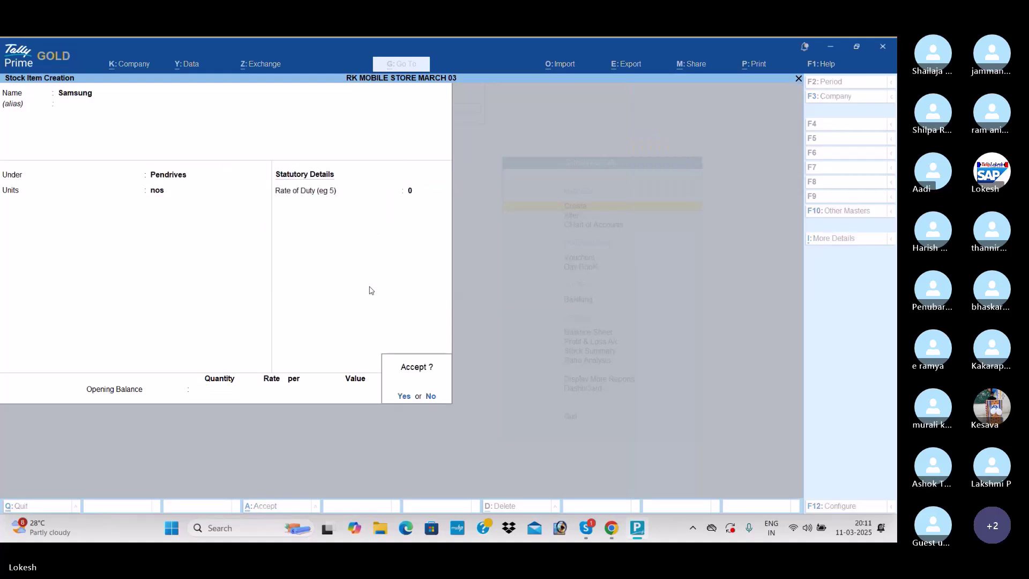
pyautogui.press('Return')
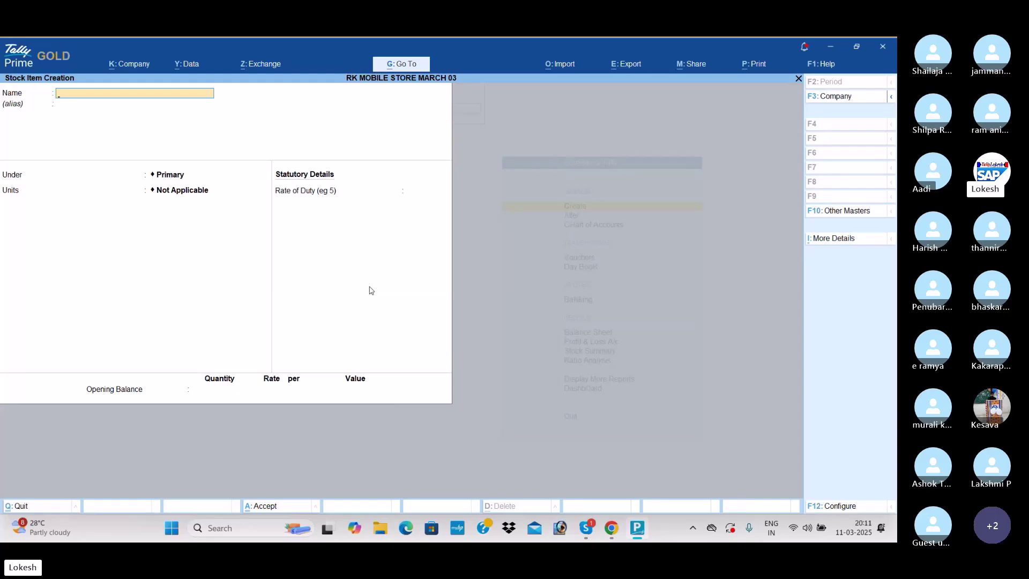
pyautogui.press('Escape')
pyautogui.press('Return')
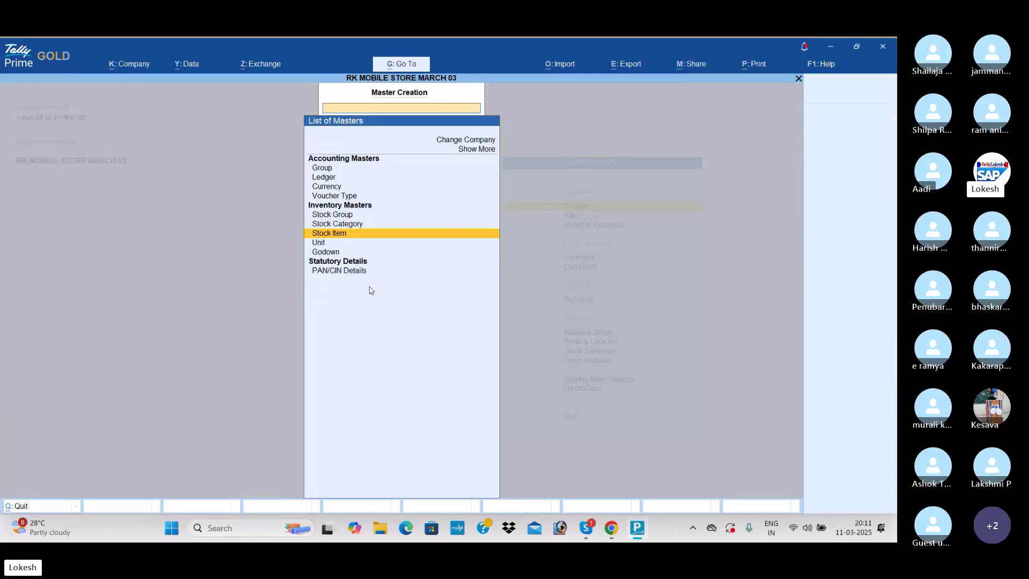
pyautogui.press('Escape')
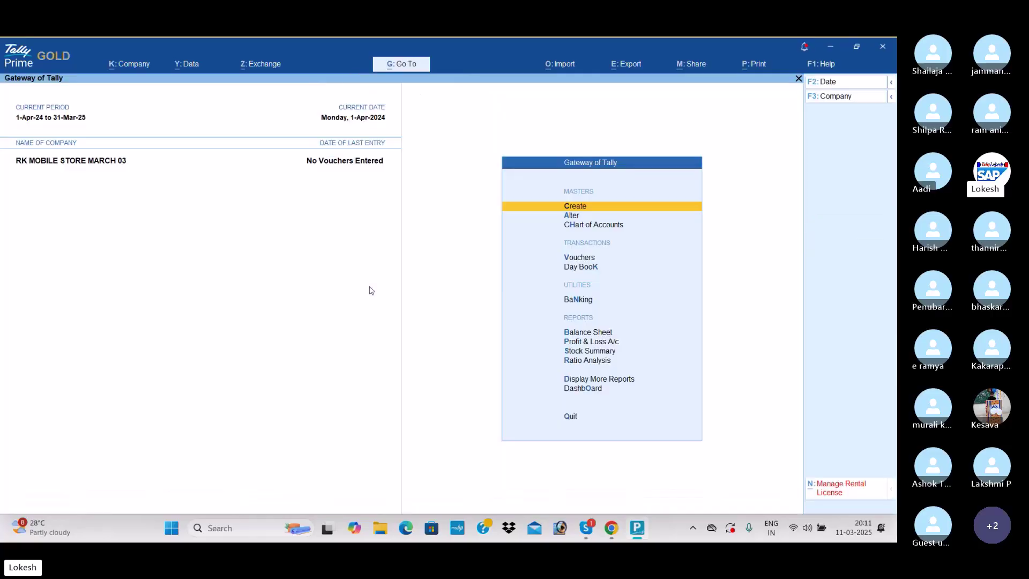
# Step: Open the Boat stock item for alteration to check its group and unit, and close it without changes
pyautogui.press('Down')
pyautogui.press('Return')
pyautogui.press('Down')
pyautogui.press('Down')
pyautogui.press('Down')
pyautogui.press('Down')
pyautogui.press('Down')
pyautogui.press('Down')
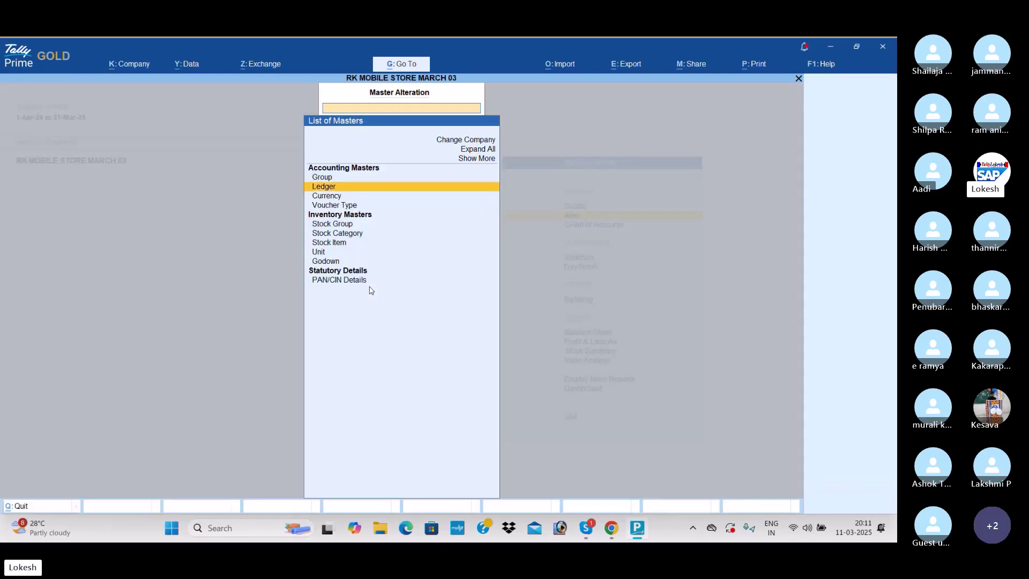
pyautogui.press('Return')
pyautogui.press('Return')
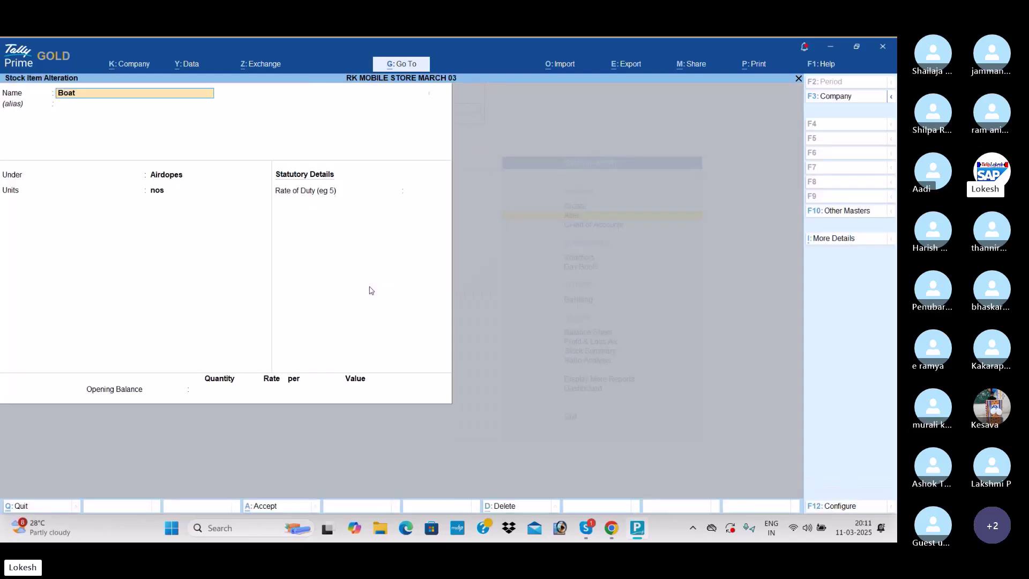
pyautogui.press('Escape')
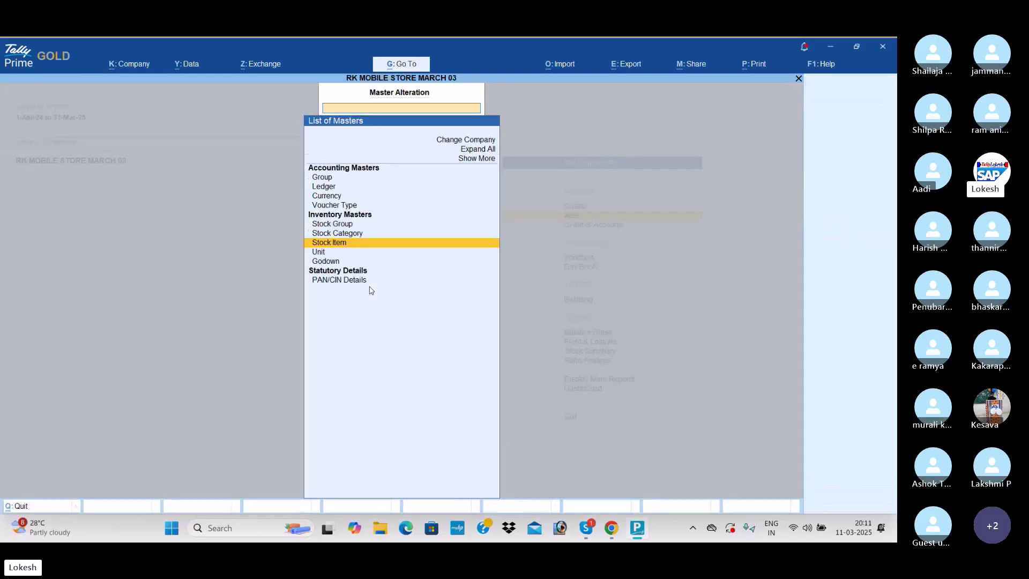
pyautogui.press('Escape')
# Step: Start a receipt voucher crediting the Capital ledger with 15,00,000
pyautogui.press('Down')
pyautogui.press('Down')
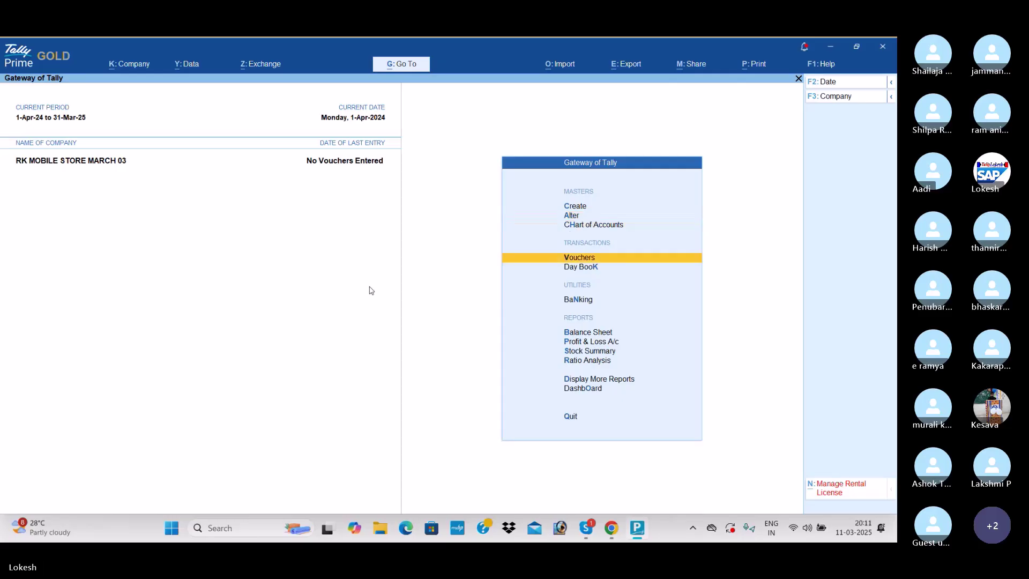
pyautogui.press('Return')
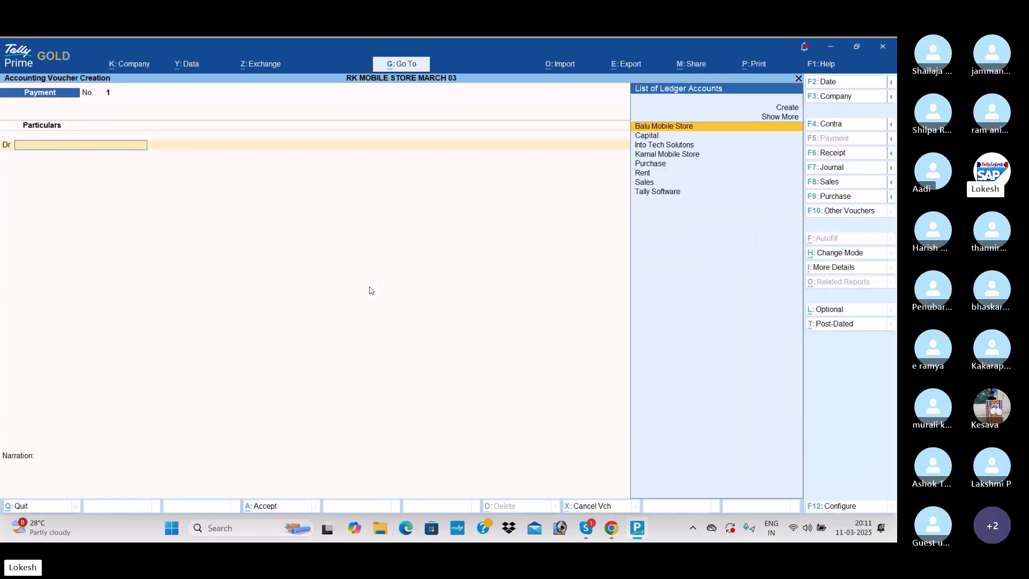
pyautogui.click(842, 154)
pyautogui.press('Down')
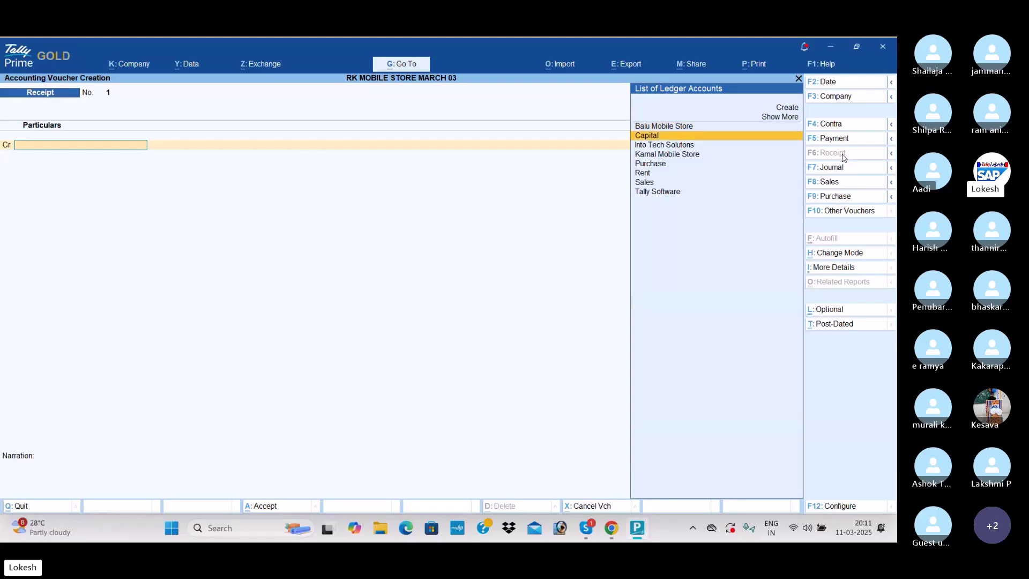
pyautogui.press('Return')
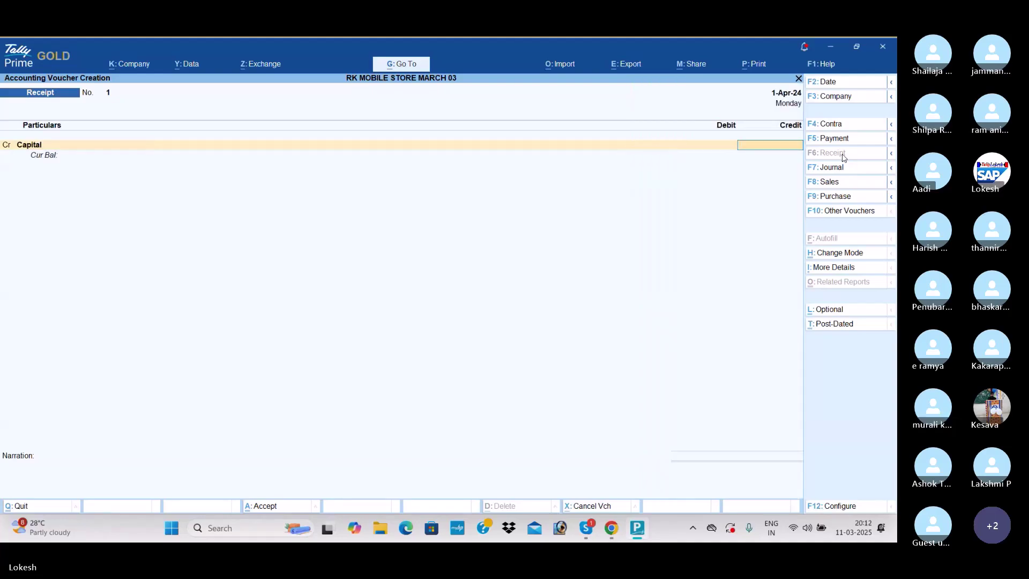
pyautogui.write('15,00,000')
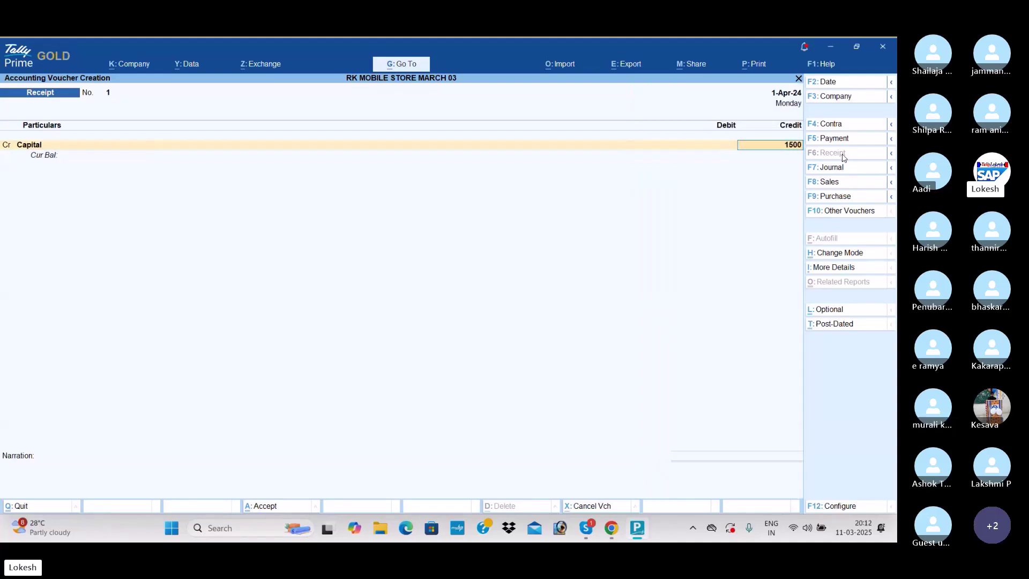
# Step: Debit the Cash ledger with the full receipt amount and save the voucher without a narration
pyautogui.press('Return')
pyautogui.press('Down')
pyautogui.press('Down')
pyautogui.press('Return')
pyautogui.press('Return')
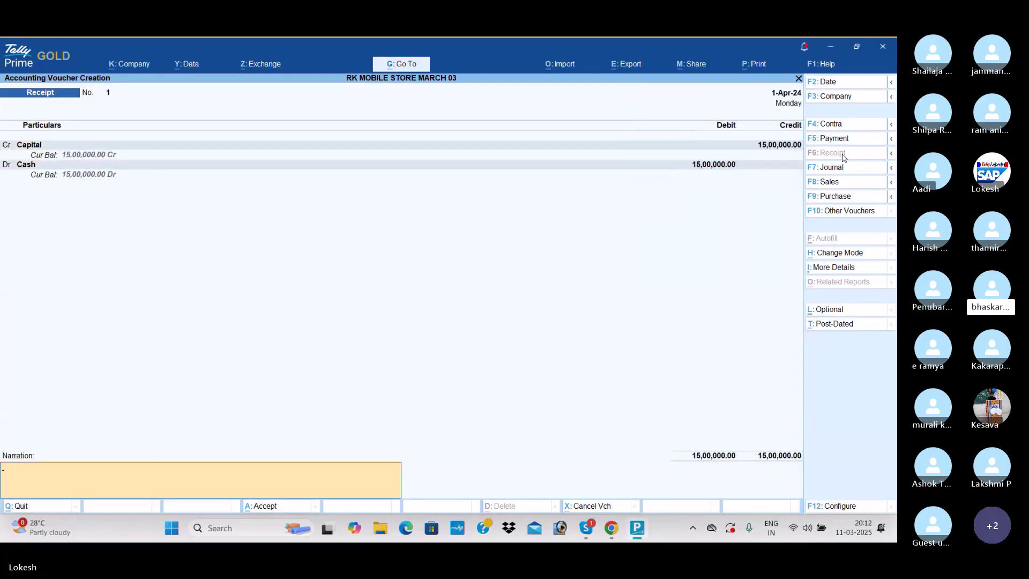
pyautogui.press('Return')
pyautogui.press('Return')
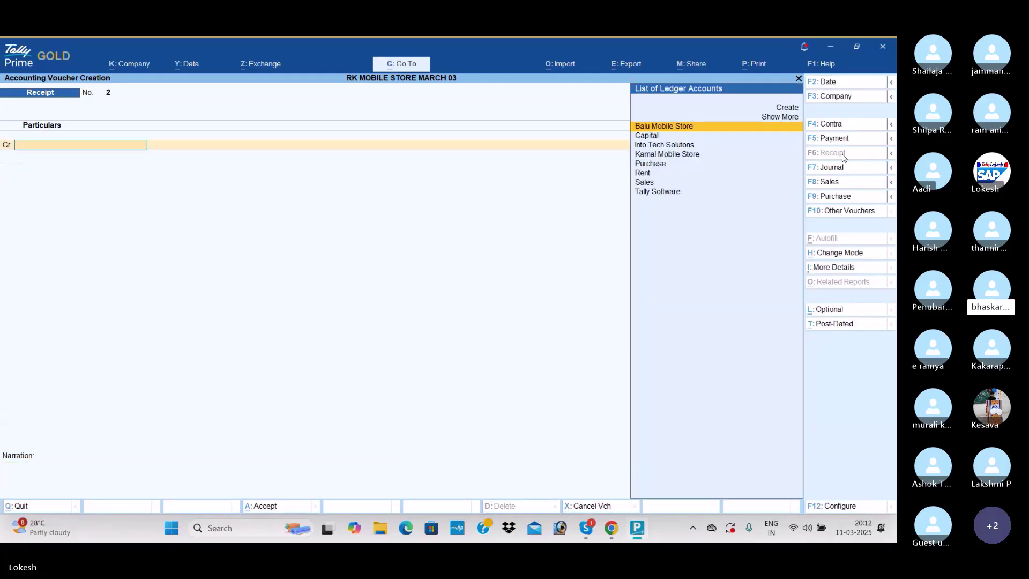
# Step: Record a contra voucher transferring 5,00,000 from Cash to Sbi Bank and save it
pyautogui.click(847, 127)
pyautogui.press('Return')
pyautogui.write('500000')
pyautogui.press('Return')
pyautogui.press('Return')
pyautogui.hotkey('ctrl', 'a')
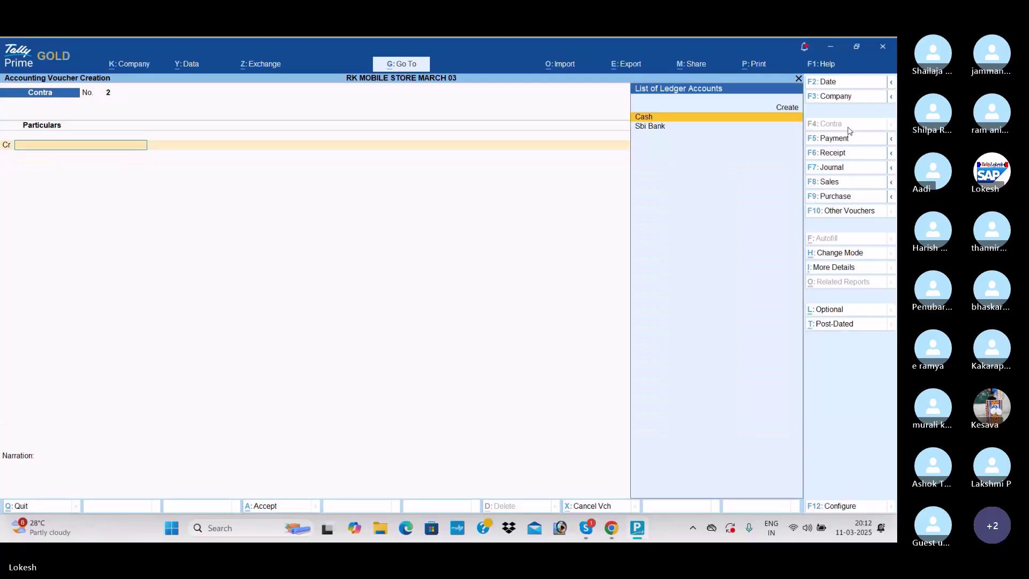
# Step: Start a purchase voucher for the party Balu Mobile Store, leaving the supplier invoice number and receipt details blank
pyautogui.click(859, 198)
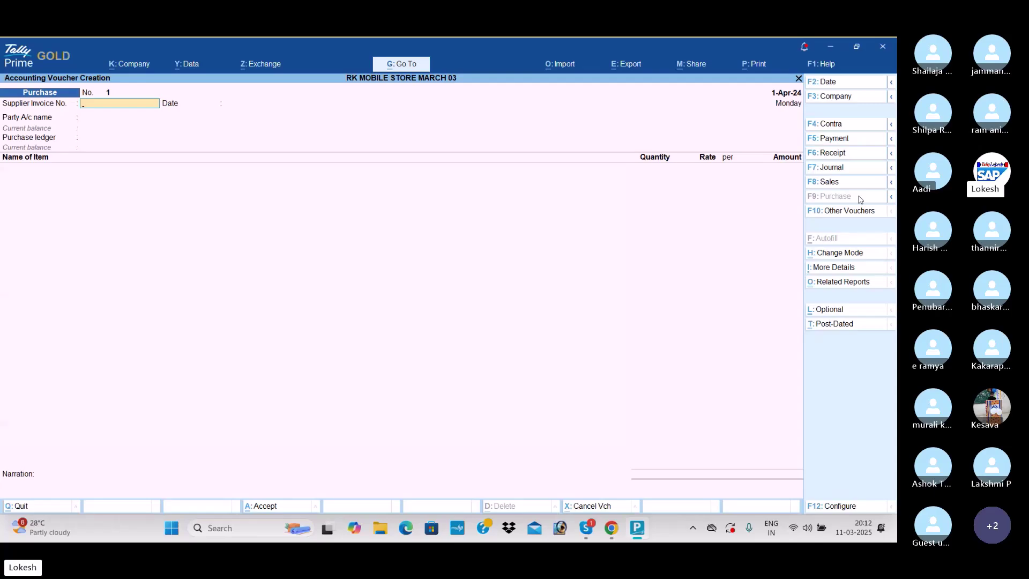
pyautogui.press('Return')
pyautogui.press('Return')
pyautogui.press('Return')
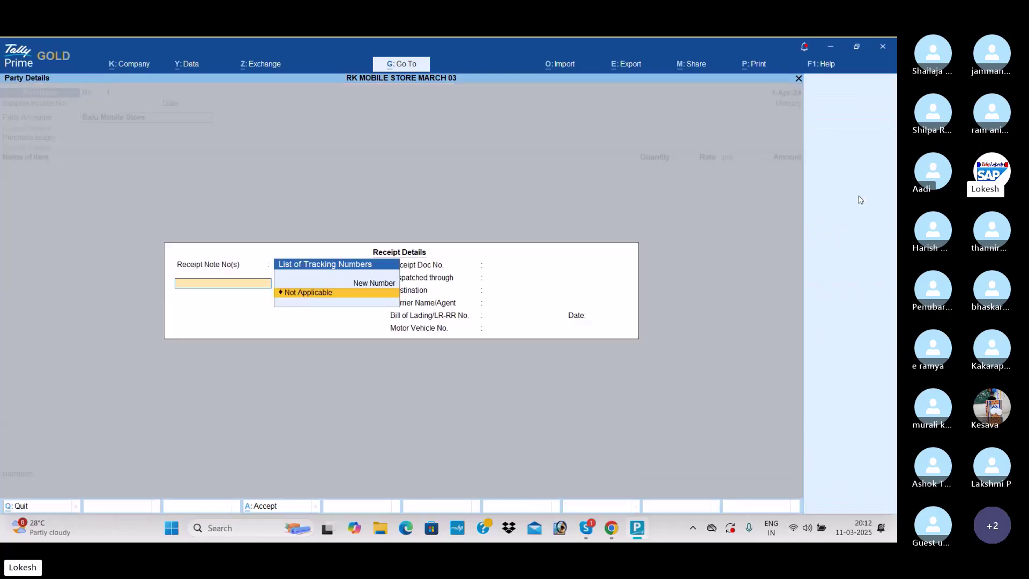
pyautogui.press('Return')
pyautogui.press('Return')
pyautogui.press('Return')
pyautogui.press('Return')
pyautogui.press('Return')
pyautogui.press('Return')
pyautogui.press('Return')
pyautogui.press('Return')
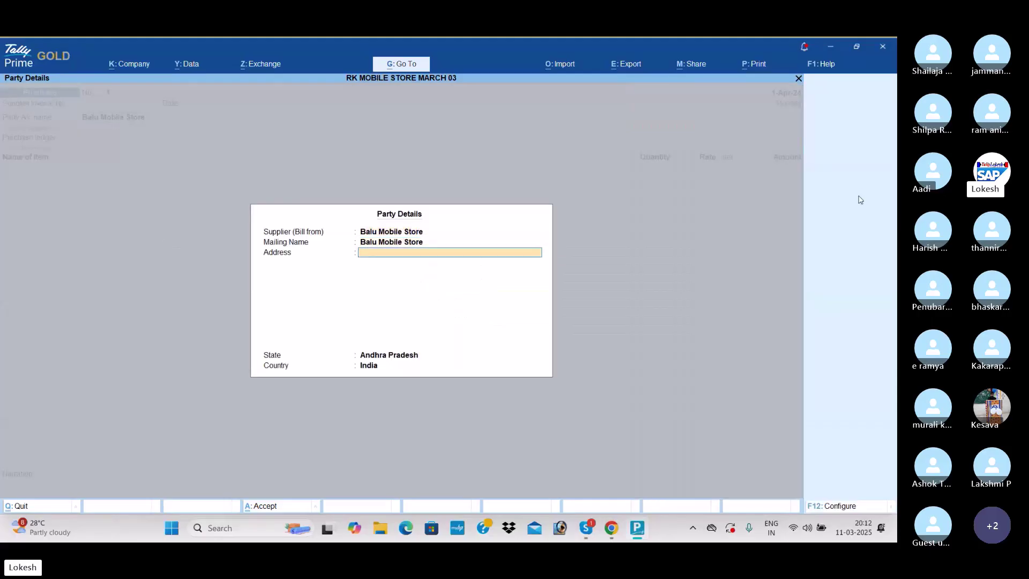
# Step: Accept the supplier's default party details and choose Purchase as the purchase ledger
pyautogui.press('Return')
pyautogui.press('Return')
pyautogui.press('Return')
pyautogui.press('Return')
pyautogui.press('Return')
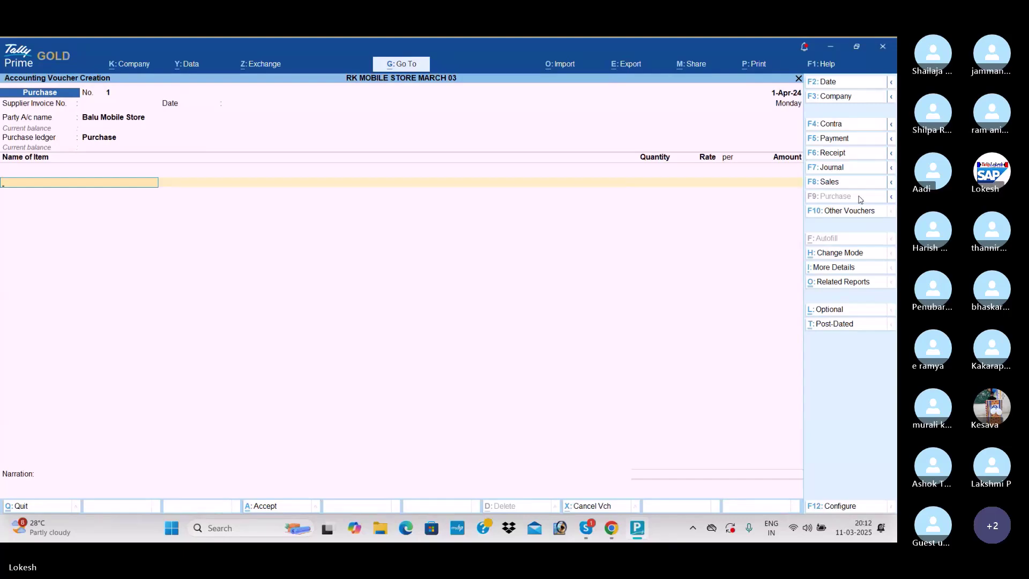
# Step: Add the Vivo item to the purchase voucher with 50 nos at a rate of 15,000 and no tracking number
pyautogui.write('v')
pyautogui.press('Return')
pyautogui.press('Return')
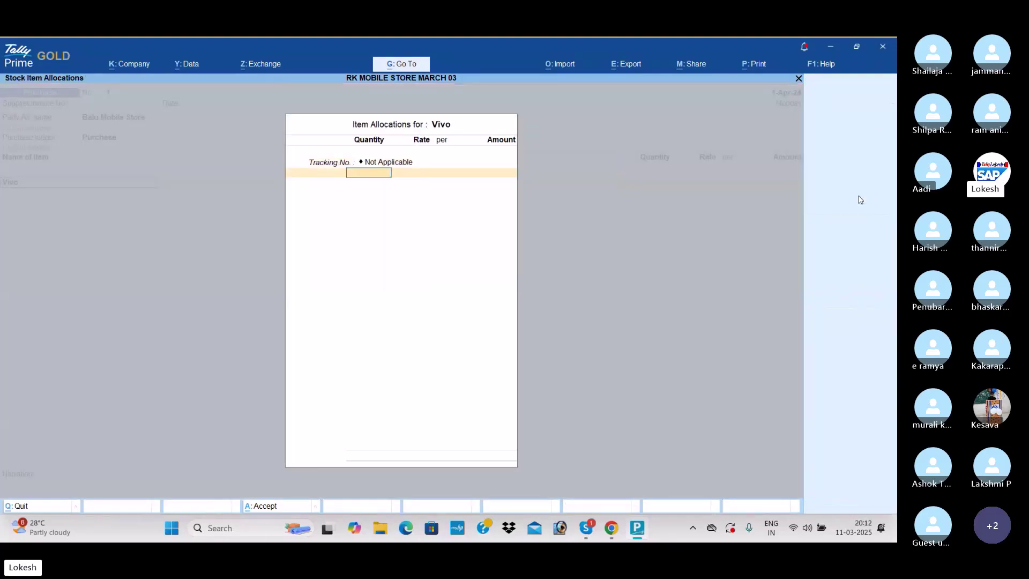
pyautogui.write('50')
pyautogui.press('Return')
pyautogui.write('15,000')
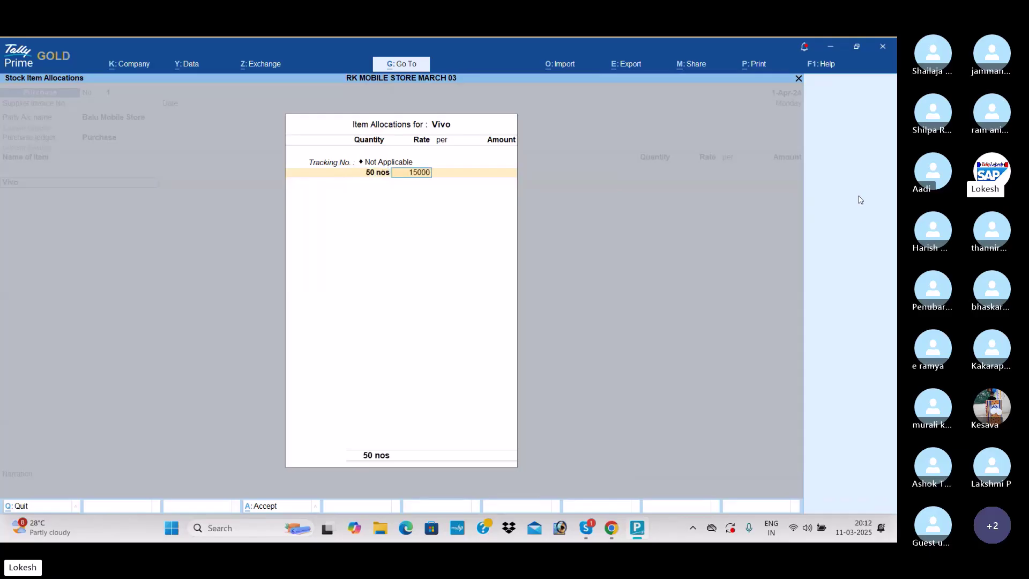
pyautogui.press('Return')
pyautogui.press('Return')
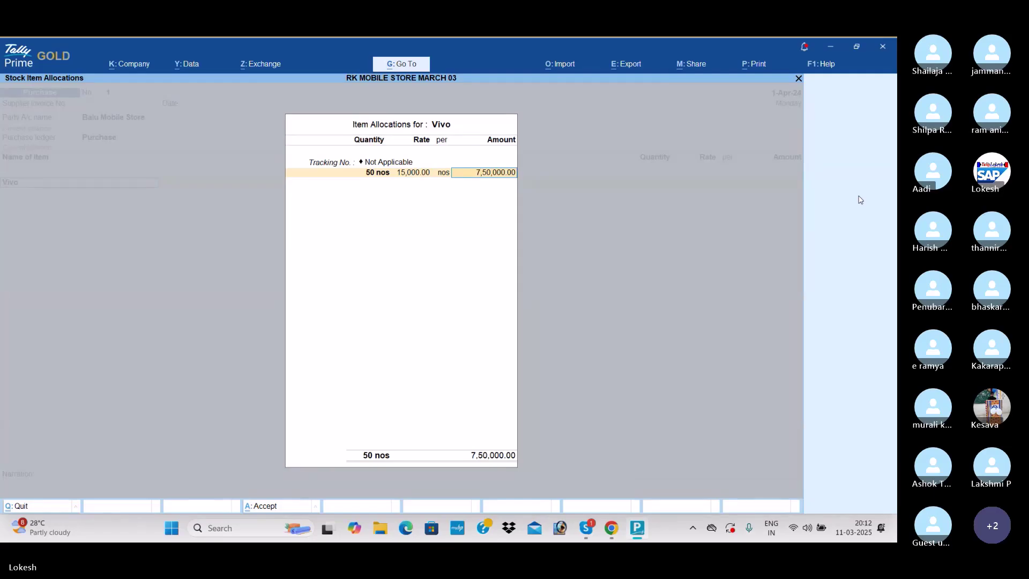
pyautogui.press('Return')
pyautogui.press('Return')
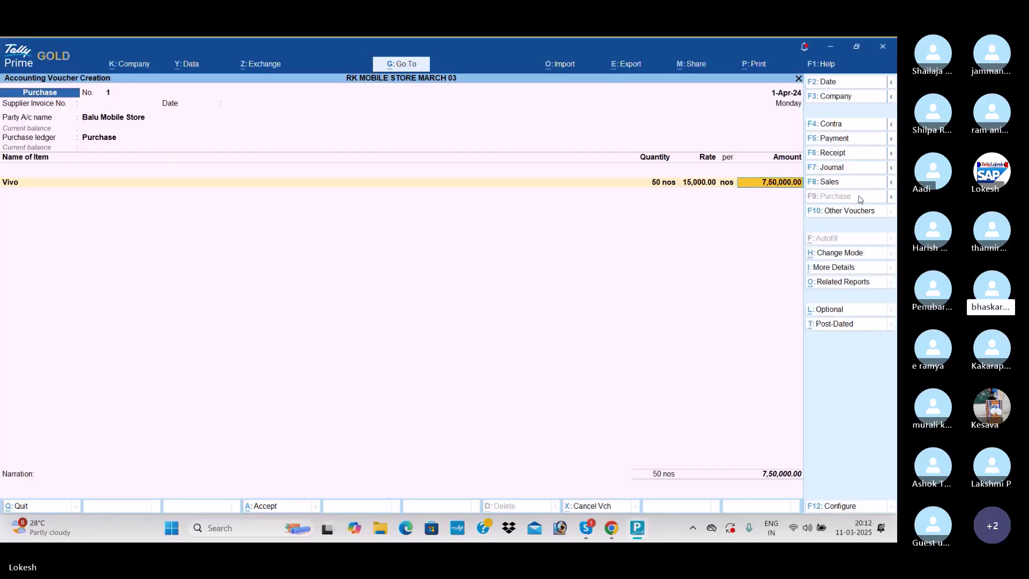
# Step: Add the Nokia item to the purchase voucher with 50 nos at a rate of 20,000 and no tracking number
pyautogui.write('No')
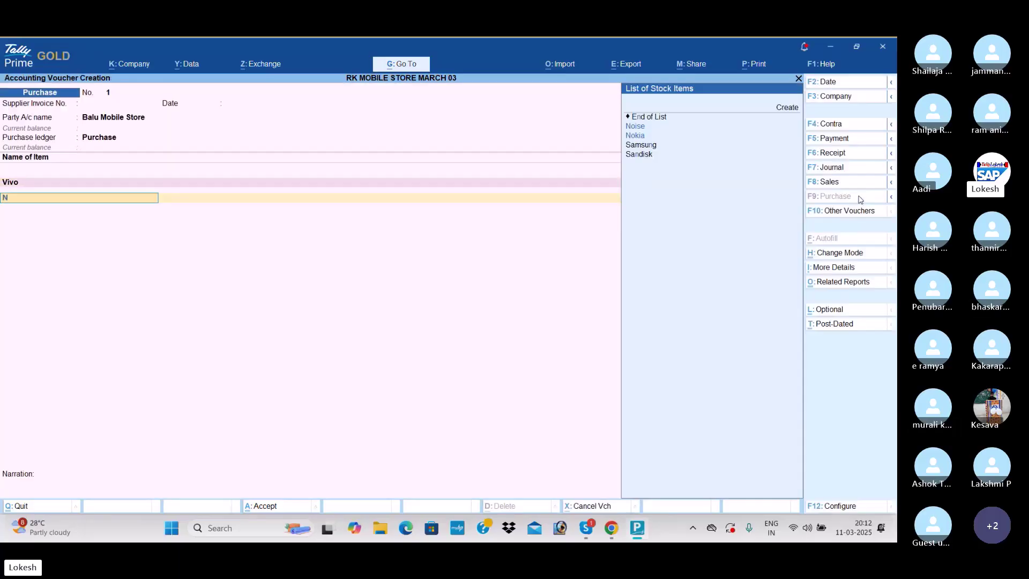
pyautogui.press('Return')
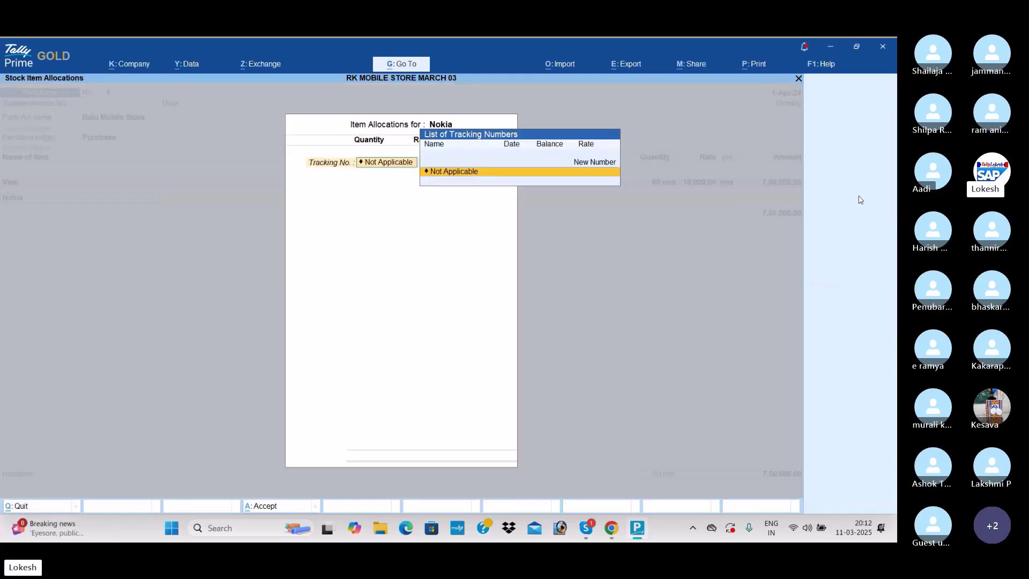
pyautogui.press('Return')
pyautogui.write('50')
pyautogui.press('Return')
pyautogui.write('20000')
pyautogui.press('Return')
pyautogui.press('Return')
pyautogui.press('Return')
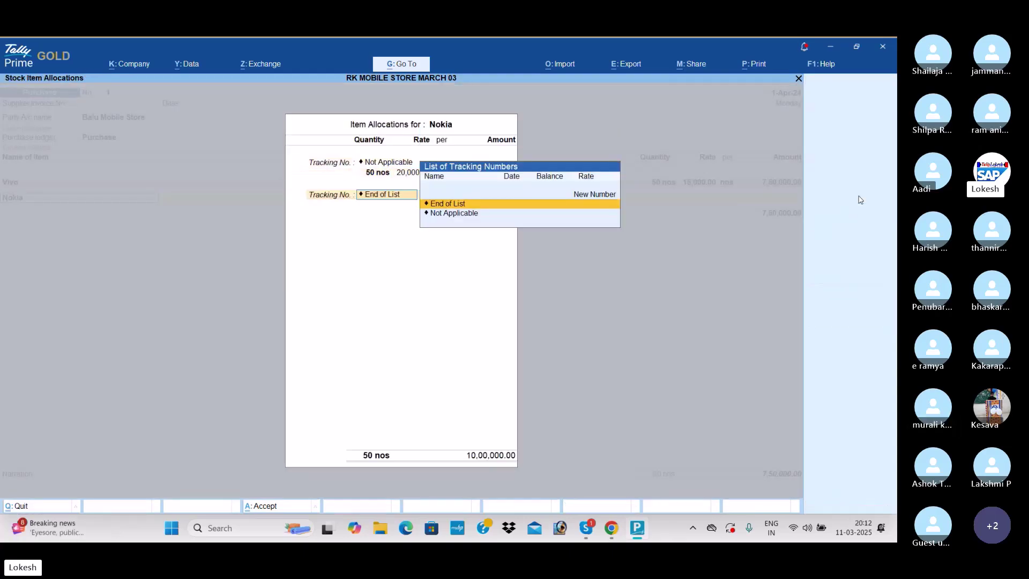
pyautogui.press('Return')
# Step: Add the Oppo item to the purchase voucher with 50 nos at a rate of 25,000 and no tracking number
pyautogui.write('oppo')
pyautogui.press('Return')
pyautogui.press('Return')
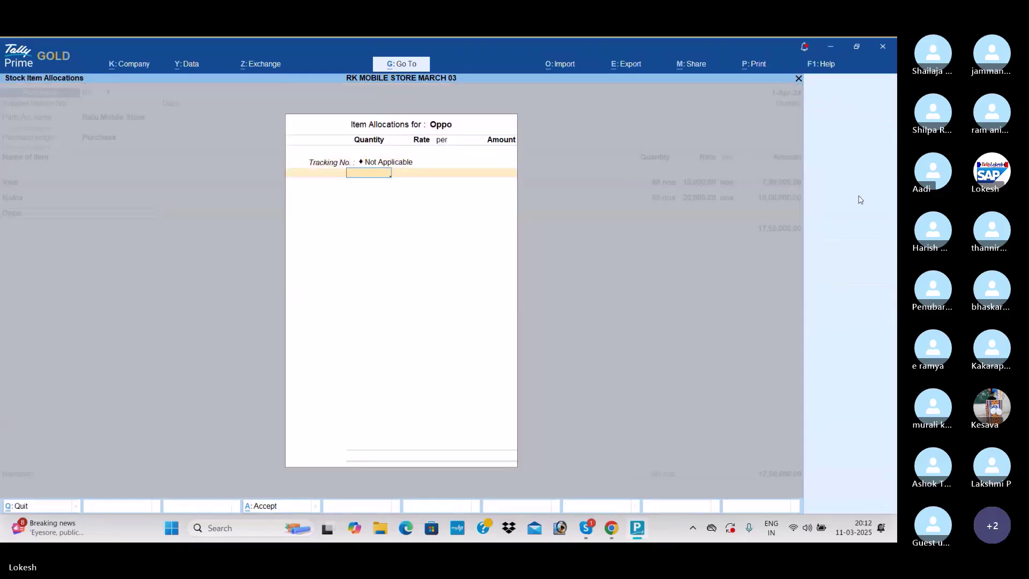
pyautogui.write('50')
pyautogui.press('Return')
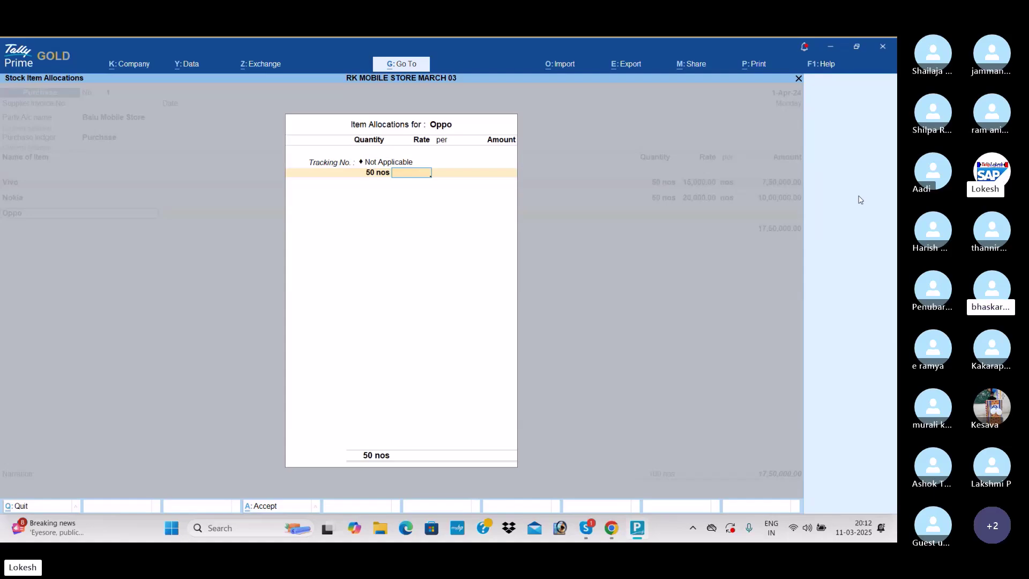
pyautogui.write('25000')
pyautogui.press('Return')
pyautogui.press('Return')
pyautogui.press('Return')
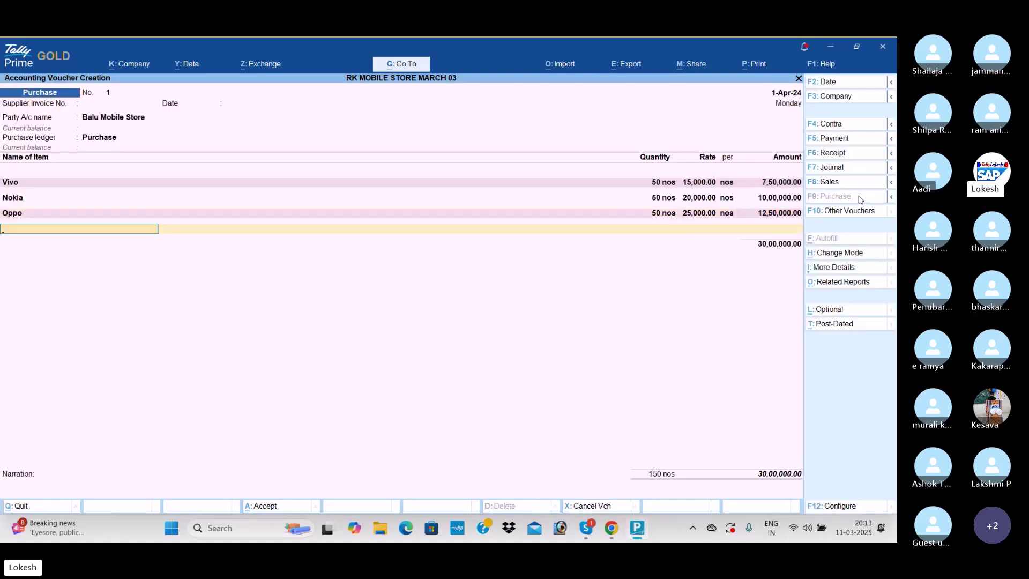
# Step: Add the Boat item to the purchase voucher with 30 nos at a rate of 1,500 and no tracking number
pyautogui.write('Boat')
pyautogui.press('Return')
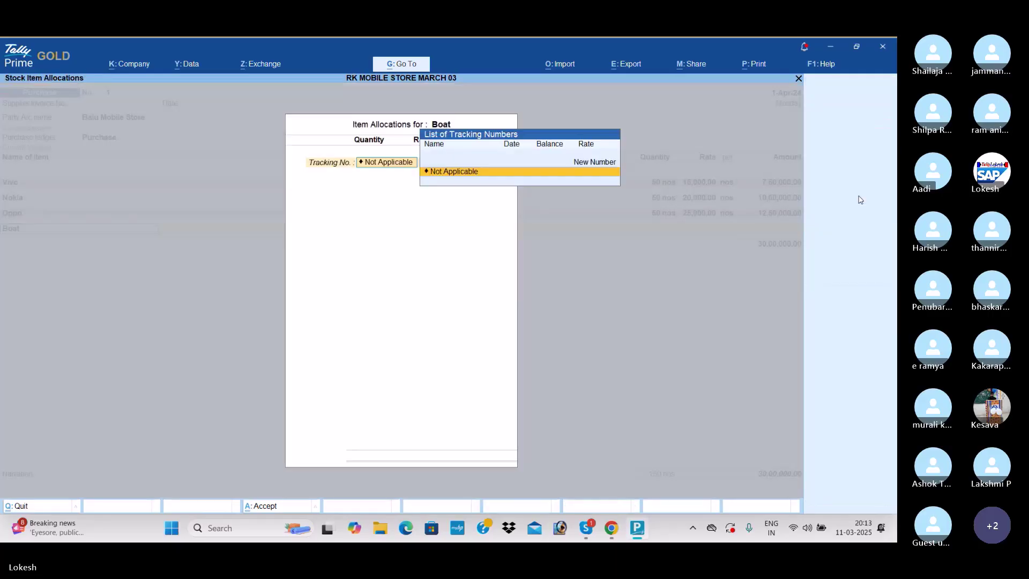
pyautogui.press('Return')
pyautogui.write('30')
pyautogui.press('Return')
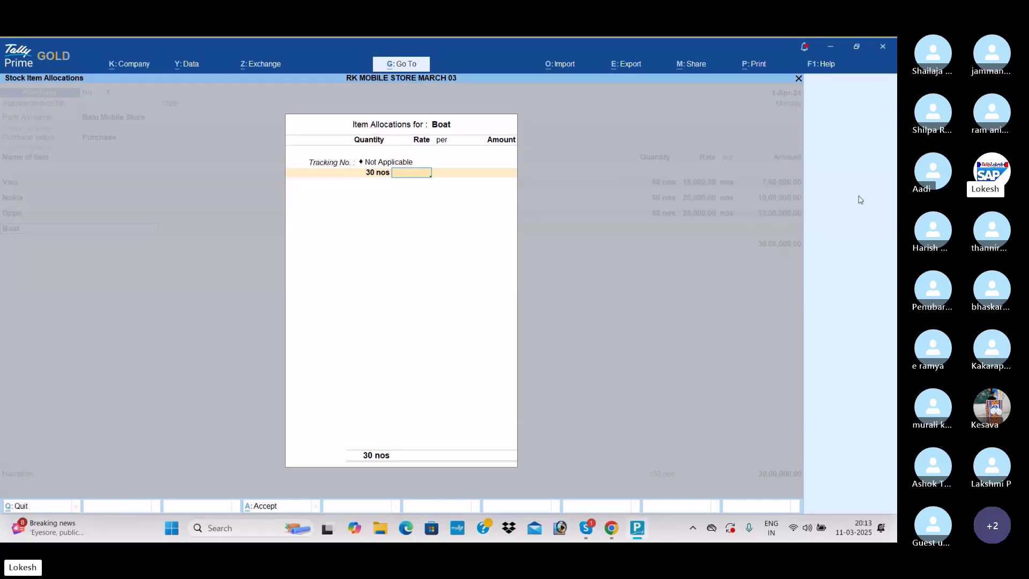
pyautogui.write('1,500')
pyautogui.press('Return')
pyautogui.press('Return')
pyautogui.press('Return')
pyautogui.press('Return')
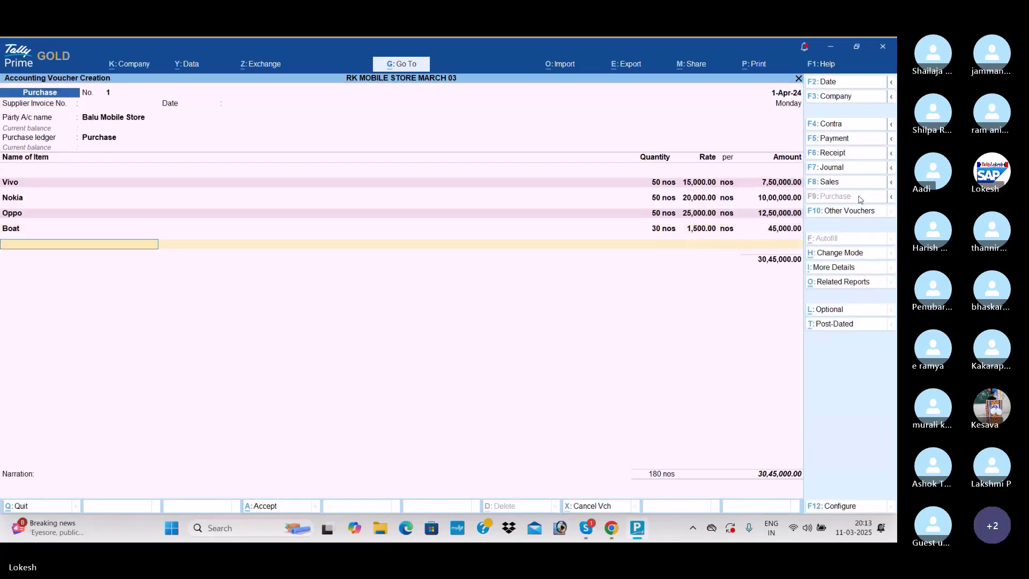
# Step: Add the Jbl item to the purchase voucher with 40 nos at a rate of 500 and no tracking number
pyautogui.write('Jb')
pyautogui.press('Return')
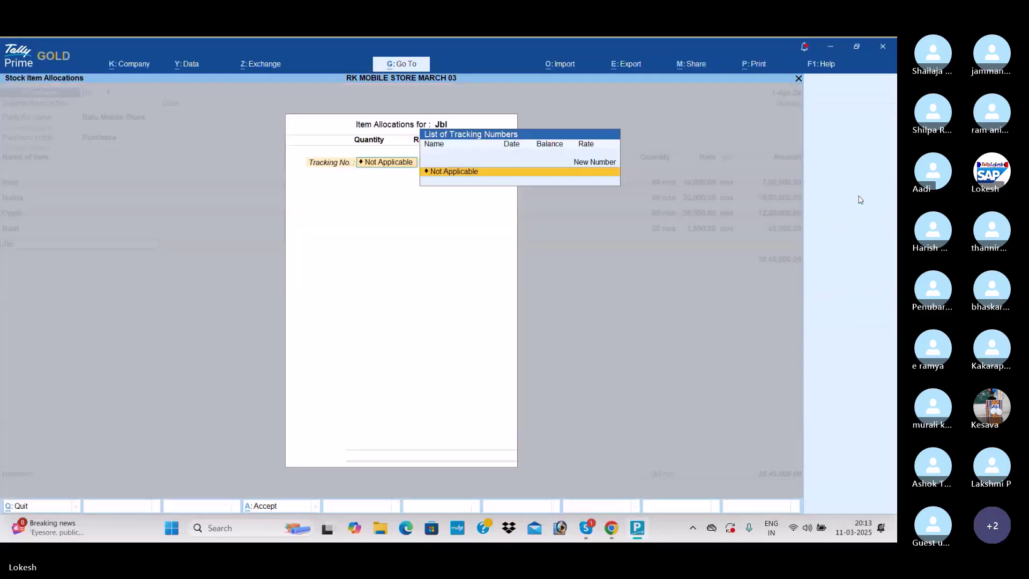
pyautogui.write('40')
pyautogui.press('Return')
pyautogui.write('500')
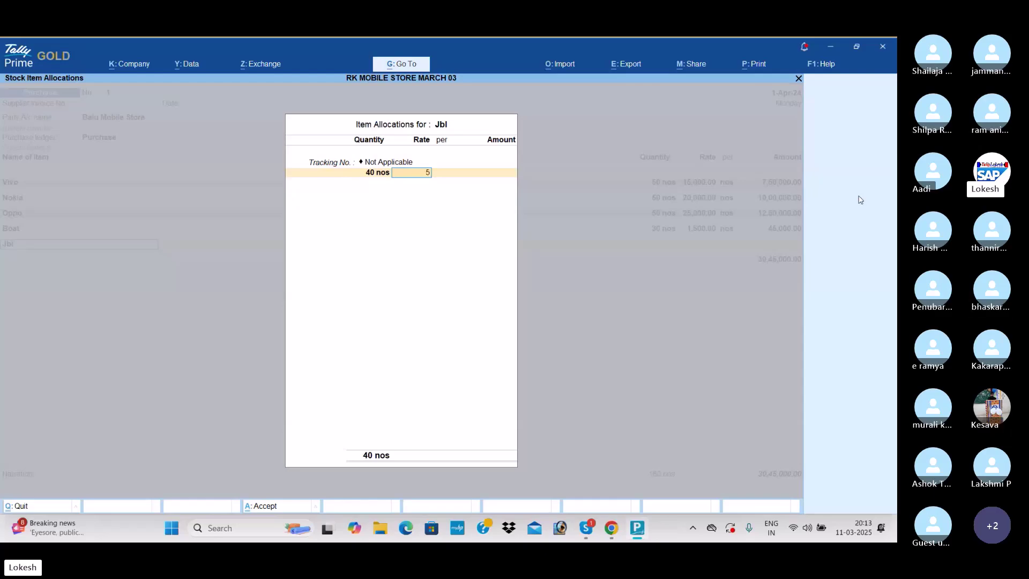
pyautogui.press('Return')
pyautogui.press('Return')
pyautogui.press('Return')
pyautogui.press('Return')
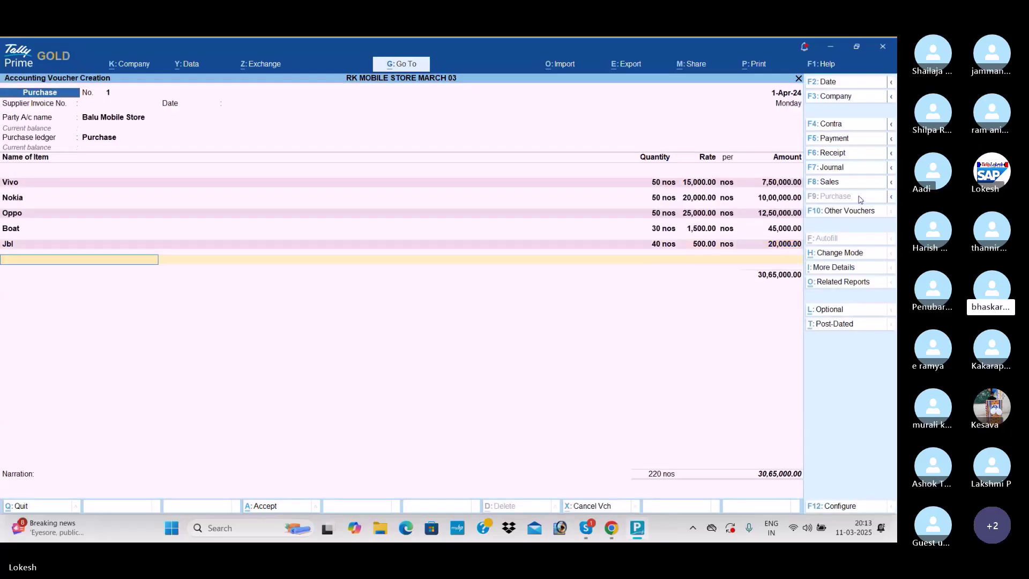
# Step: Add the Noise item to the purchase voucher with 50 nos at a rate of 1,000 and no tracking number
pyautogui.write('No')
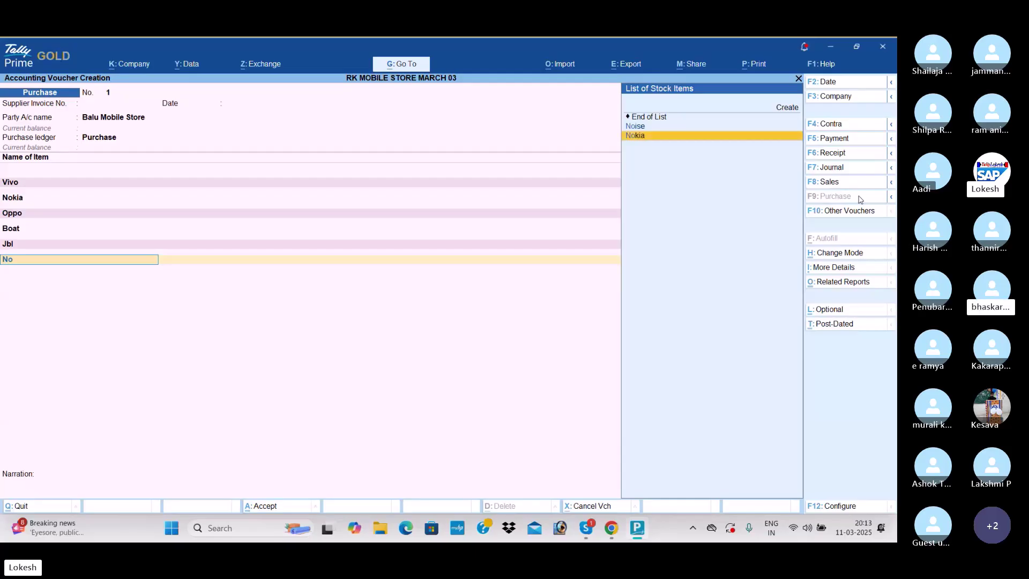
pyautogui.press('Up')
pyautogui.press('Return')
pyautogui.press('Return')
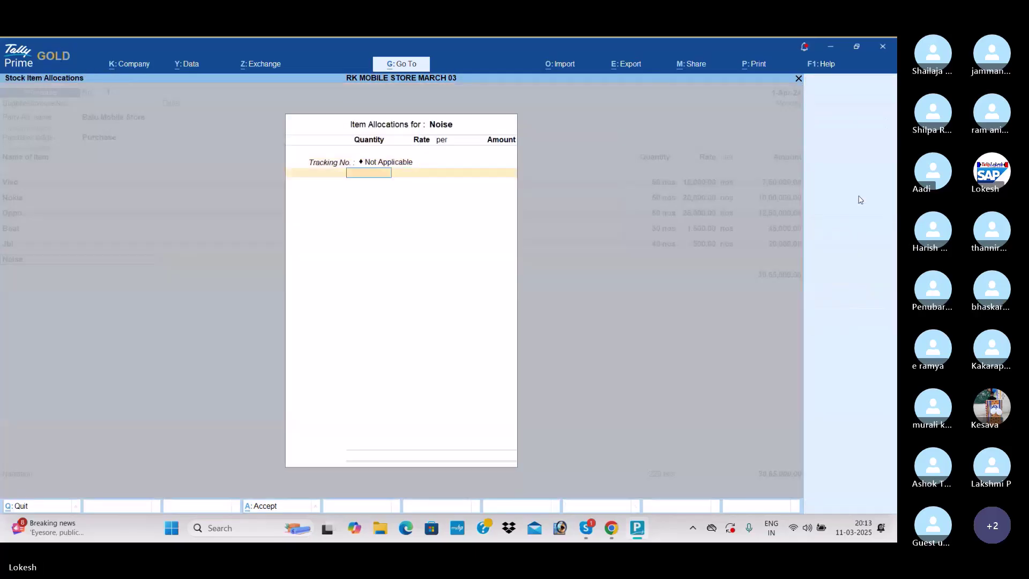
pyautogui.write('50')
pyautogui.press('Return')
pyautogui.write('1000')
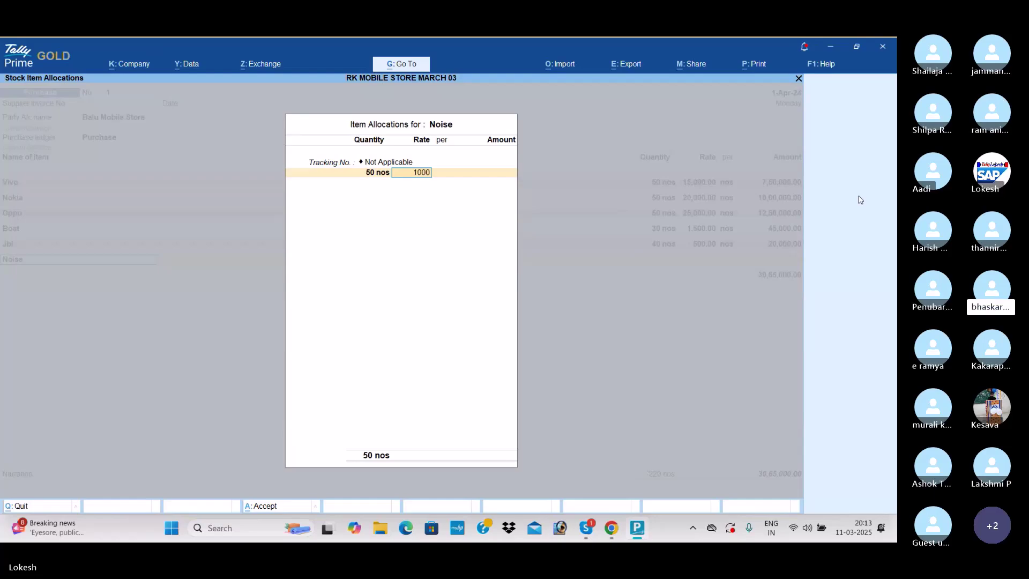
pyautogui.press('Return')
pyautogui.press('Return')
pyautogui.press('Return')
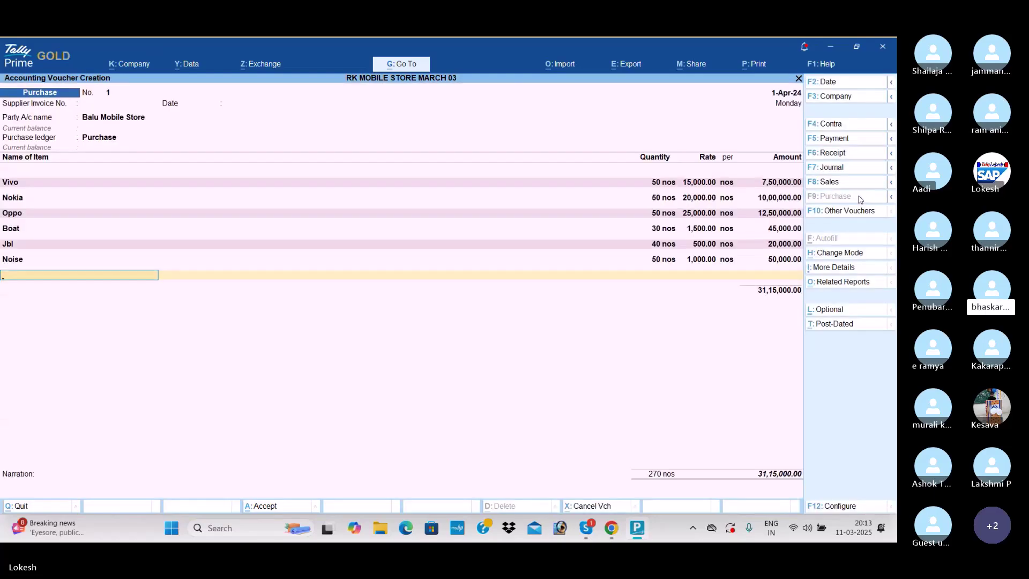
# Step: Add the Hp item to the purchase voucher with 60 nos at a rate of 500 and no tracking number
pyautogui.write('hp')
pyautogui.press('Return')
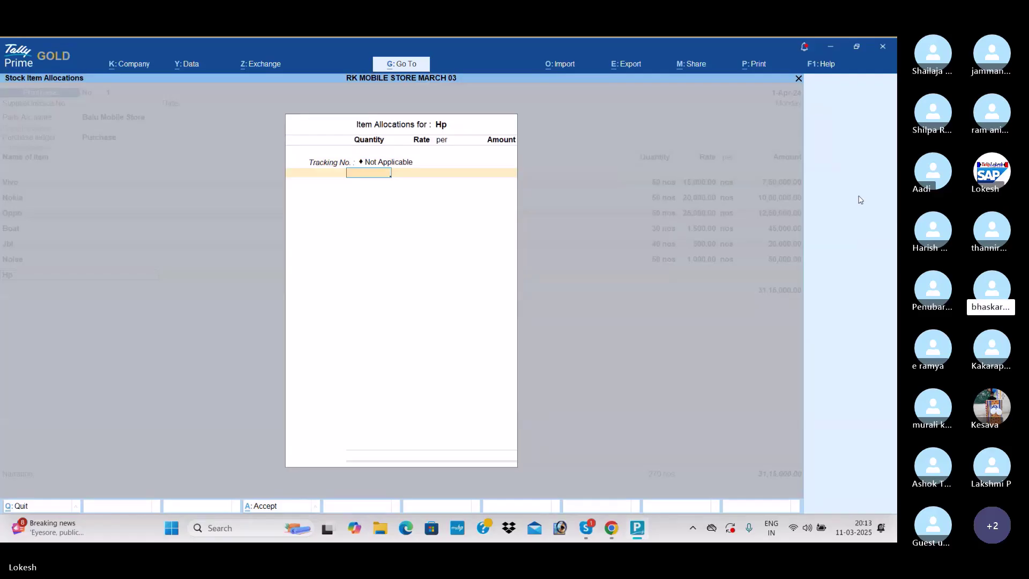
pyautogui.write('60')
pyautogui.press('Return')
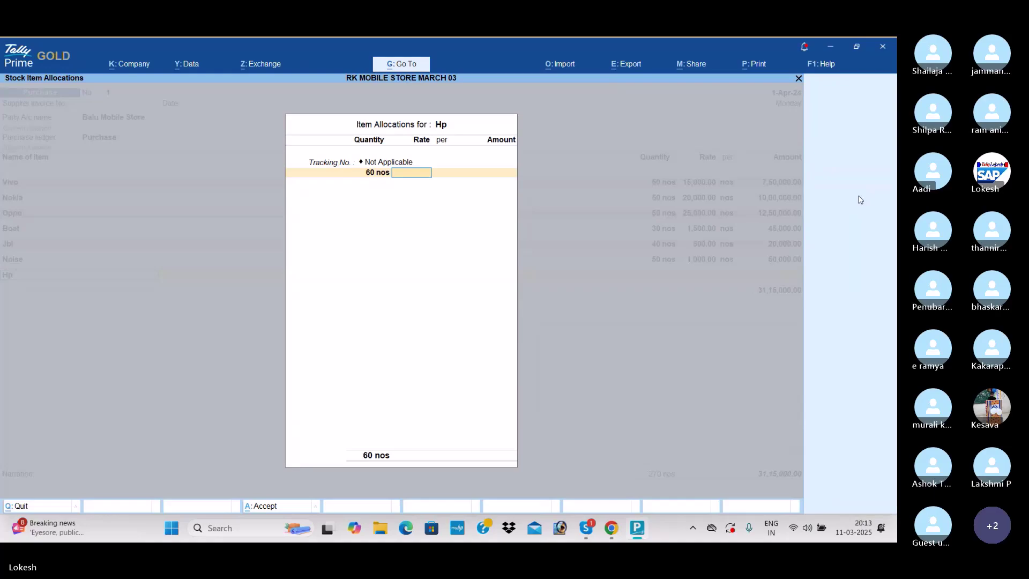
pyautogui.write('500')
pyautogui.press('Return')
pyautogui.press('Return')
pyautogui.press('Return')
pyautogui.press('Return')
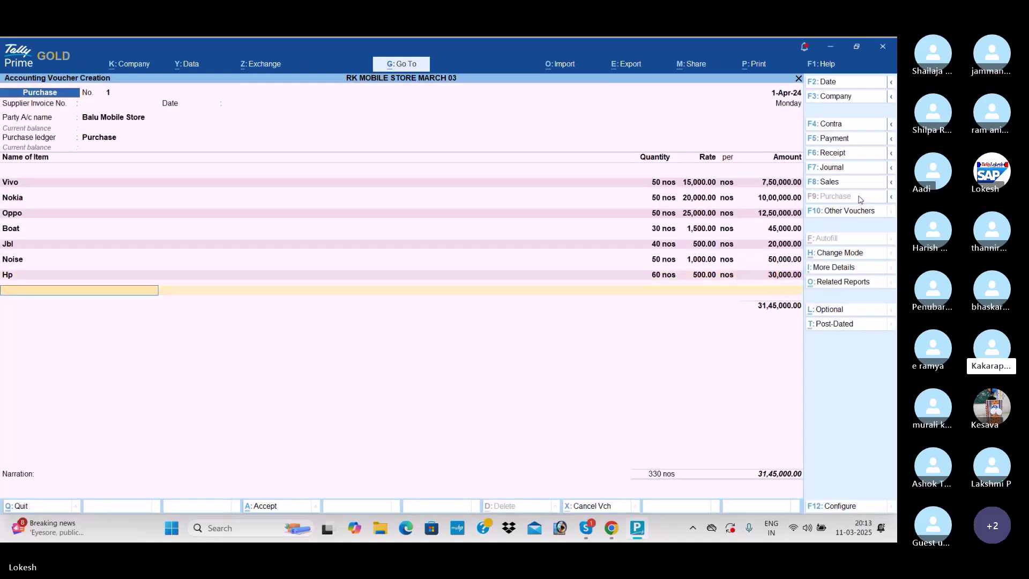
# Step: Add the Sandisk item to the purchase voucher with 70 nos at a rate of 600 and no tracking number
pyautogui.write('Sa')
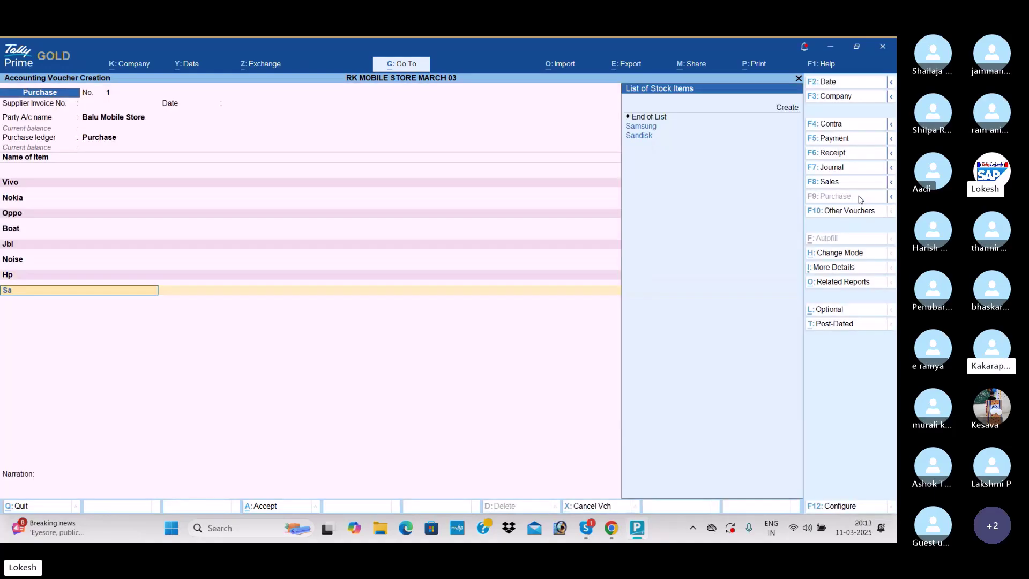
pyautogui.press('Down')
pyautogui.press('Return')
pyautogui.press('Return')
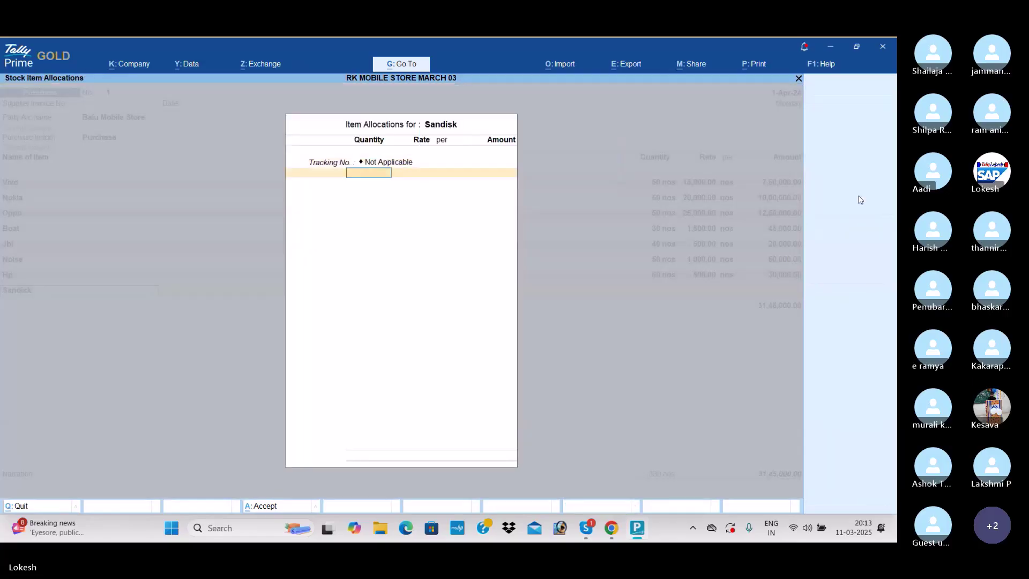
pyautogui.write('70')
pyautogui.press('Return')
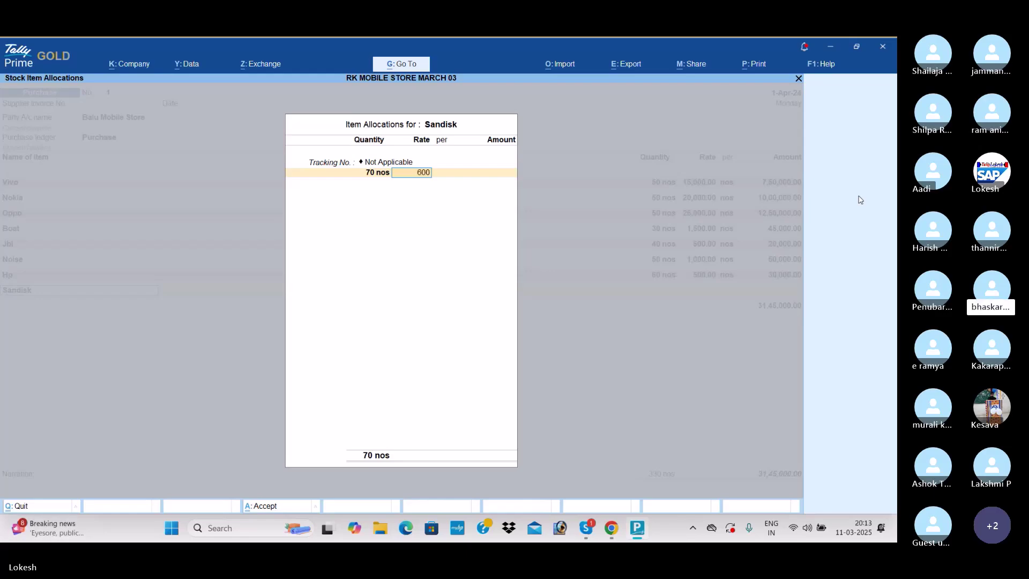
pyautogui.write('600')
pyautogui.press('Return')
pyautogui.press('Return')
pyautogui.press('Return')
pyautogui.press('Return')
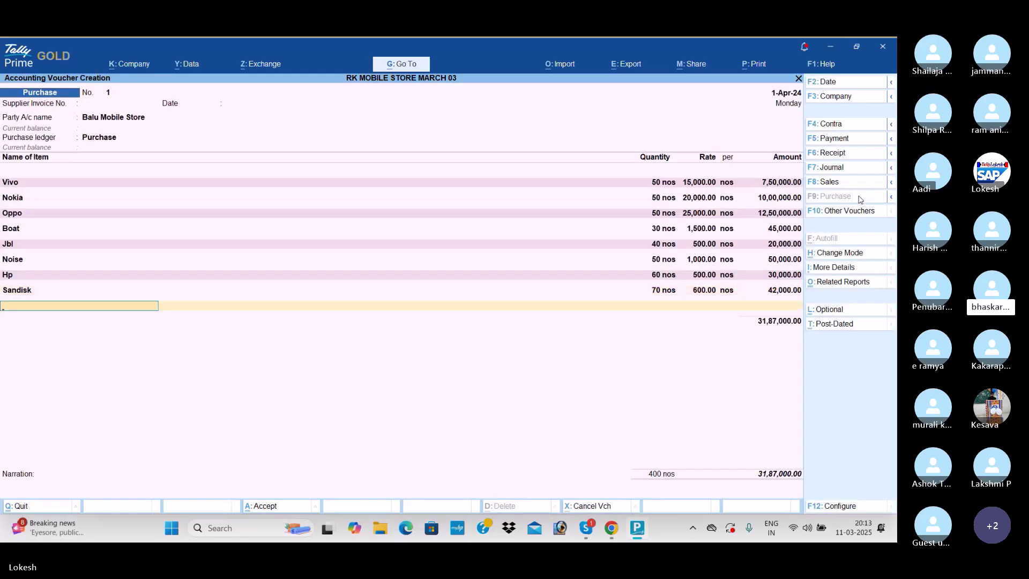
# Step: Add the Samsung item to the purchase voucher with 80 nos at a rate of 800 and no tracking number, ending the item list
pyautogui.write('Sa')
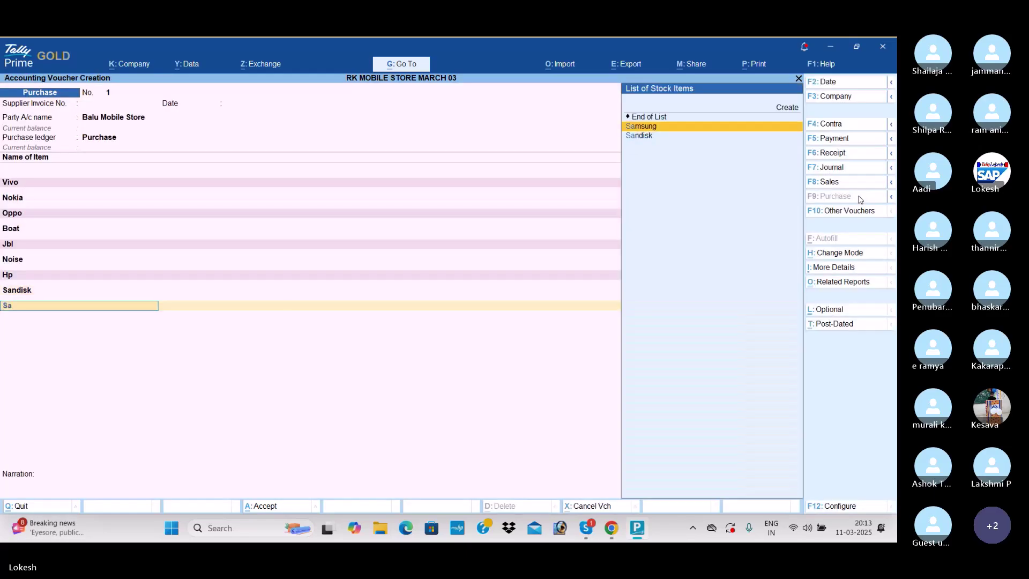
pyautogui.press('Return')
pyautogui.write('80')
pyautogui.press('Return')
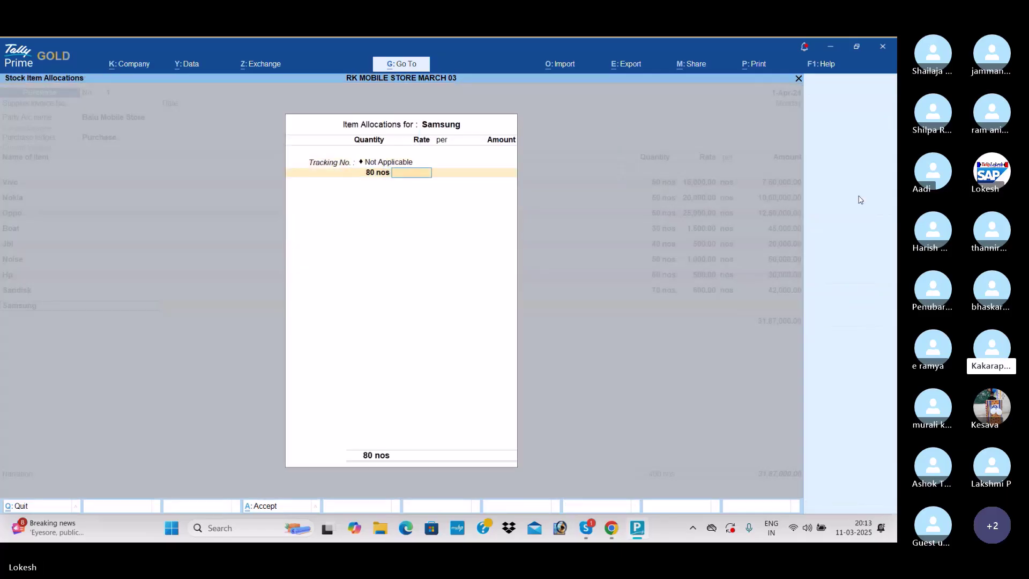
pyautogui.write('800')
pyautogui.press('Return')
pyautogui.press('Return')
pyautogui.press('Return')
pyautogui.press('Return')
pyautogui.press('Return')
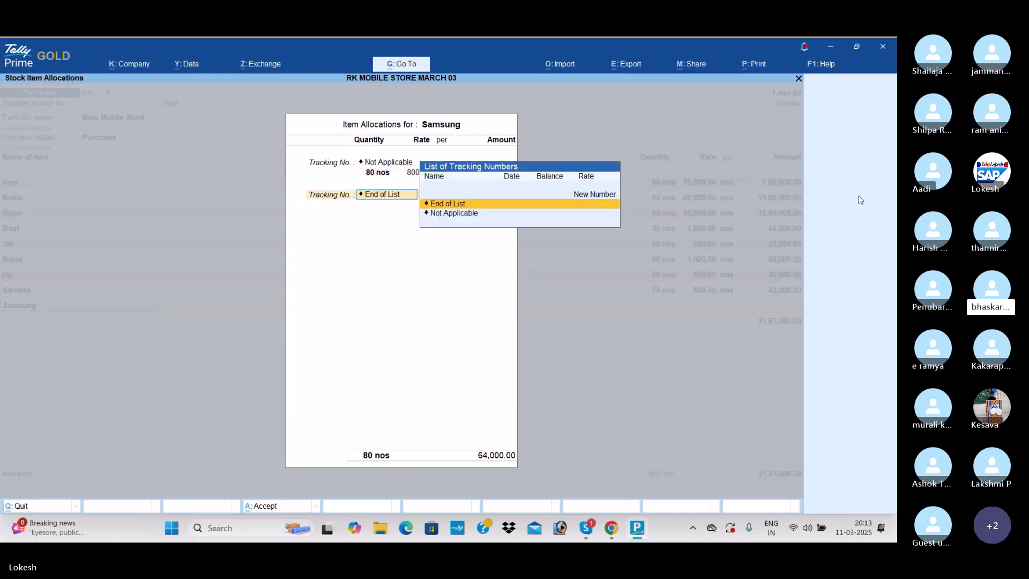
pyautogui.press('Return')
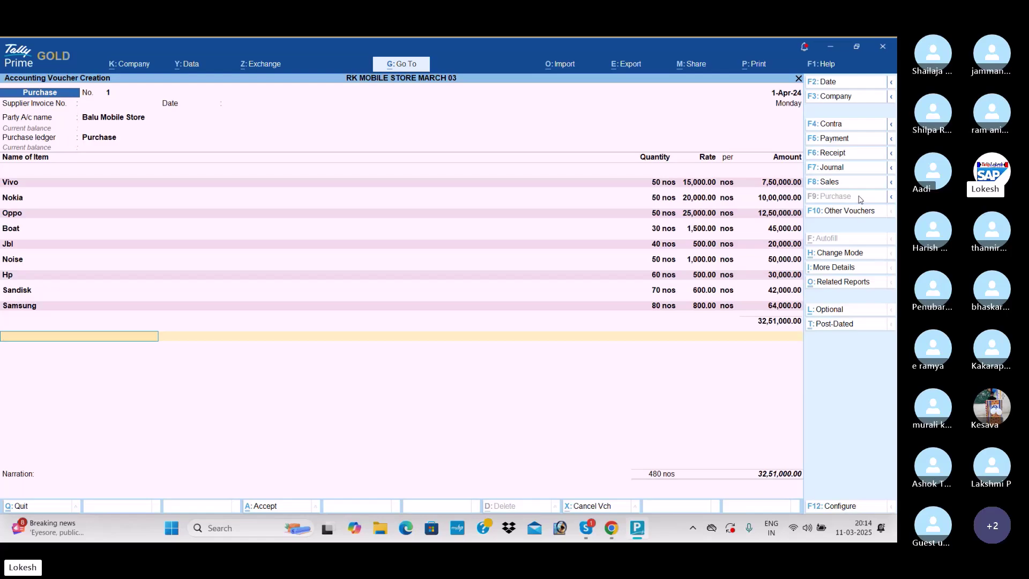
# Step: Save the Balu Mobile Store purchase voucher without additional ledgers or a narration
pyautogui.press('Return')
pyautogui.press('Return')
pyautogui.press('Return')
pyautogui.press('Return')
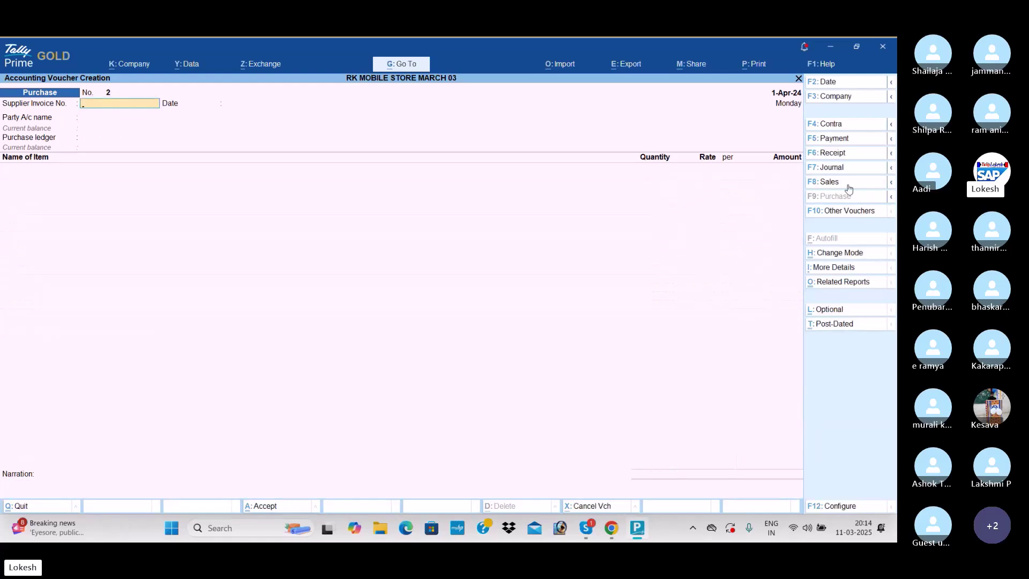
# Step: Start a sales voucher for the party Kamal Mobile Store with the Sales ledger and no delivery note
pyautogui.click(848, 187)
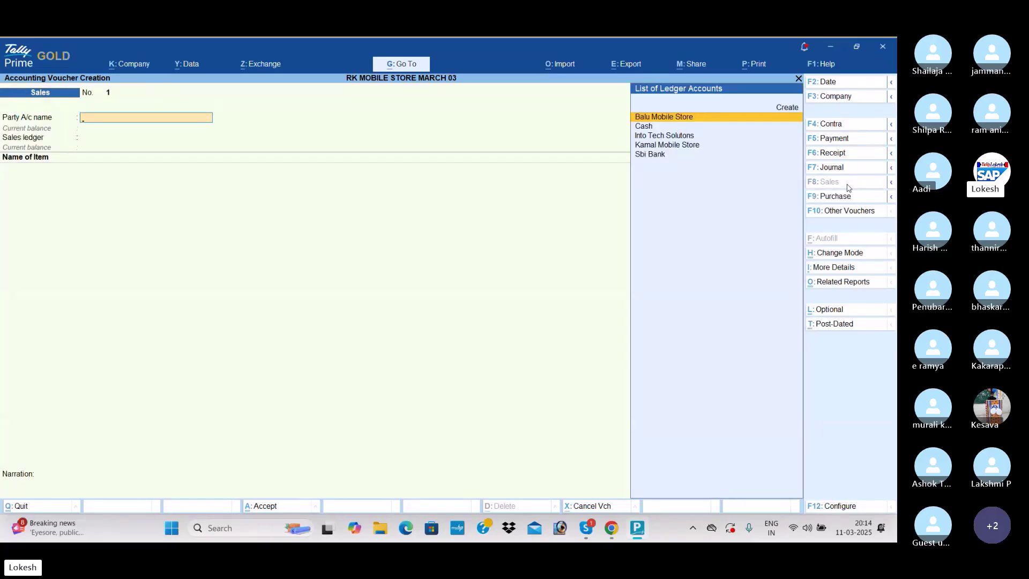
pyautogui.press('Down')
pyautogui.press('Down')
pyautogui.press('Down')
pyautogui.press('Return')
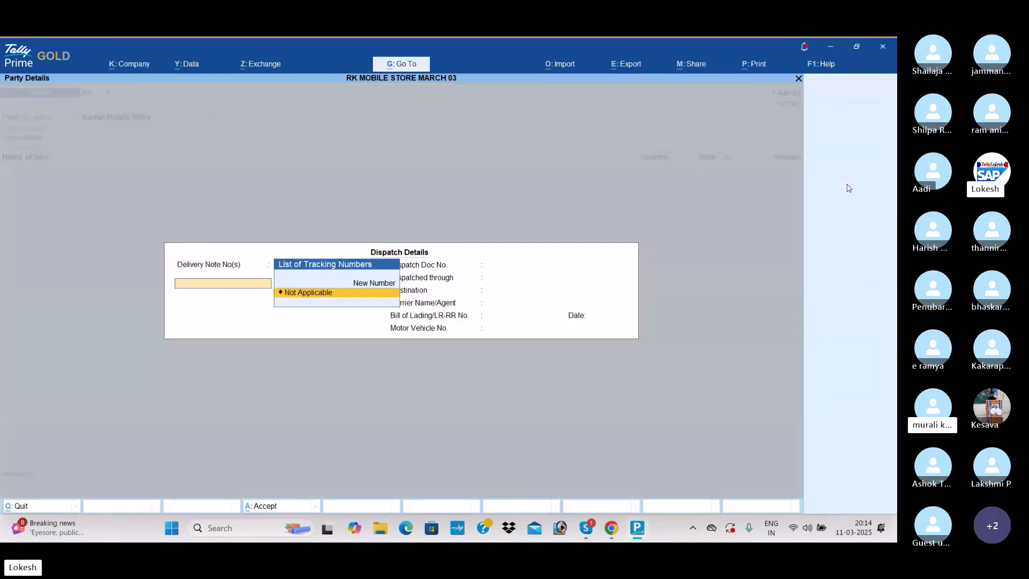
pyautogui.press('Return')
pyautogui.press('Return')
pyautogui.press('Return')
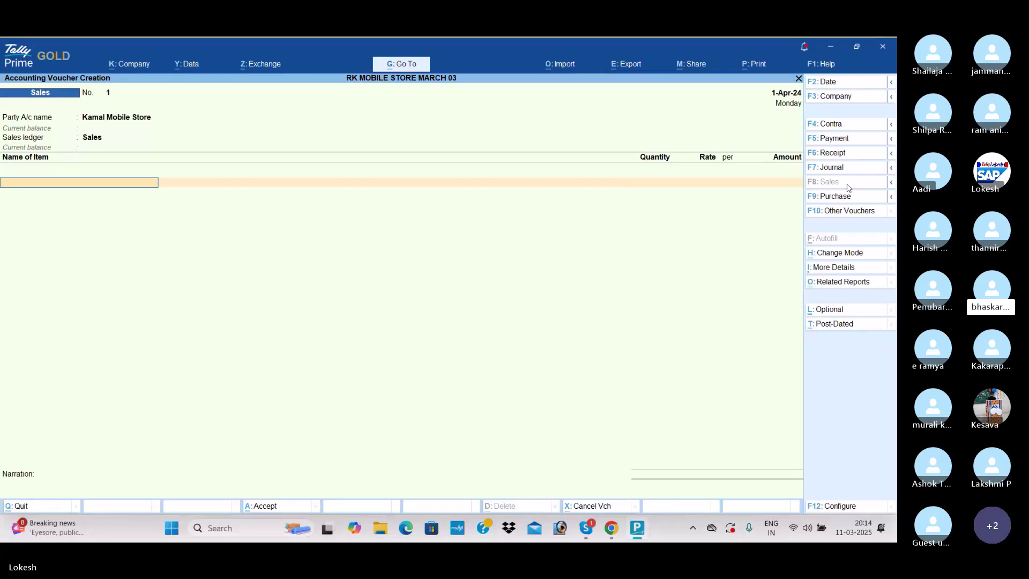
# Step: Add the Vivo item to the sales voucher with 30 nos at a rate of 20,000 and no tracking number
pyautogui.write('Vi')
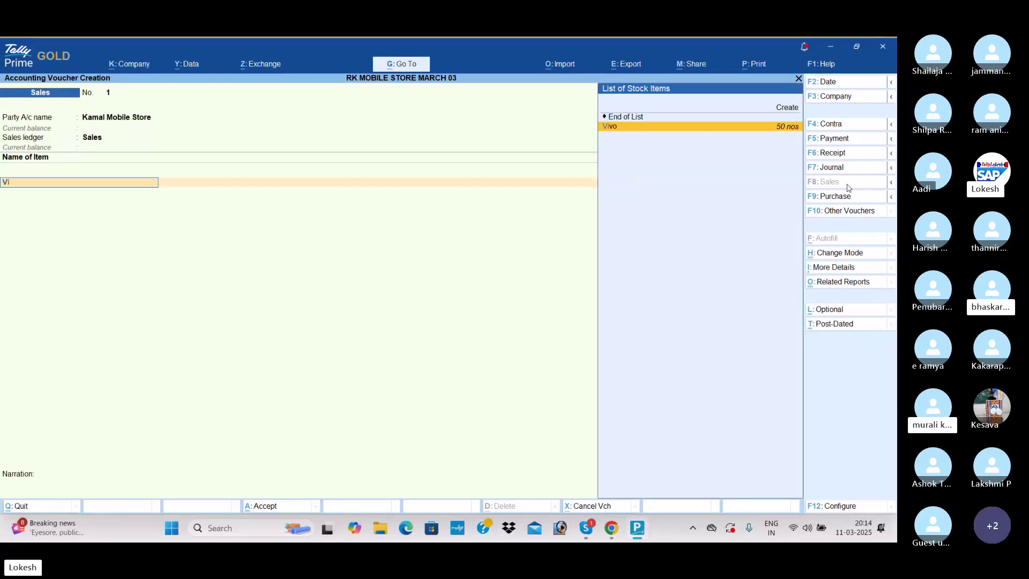
pyautogui.press('Return')
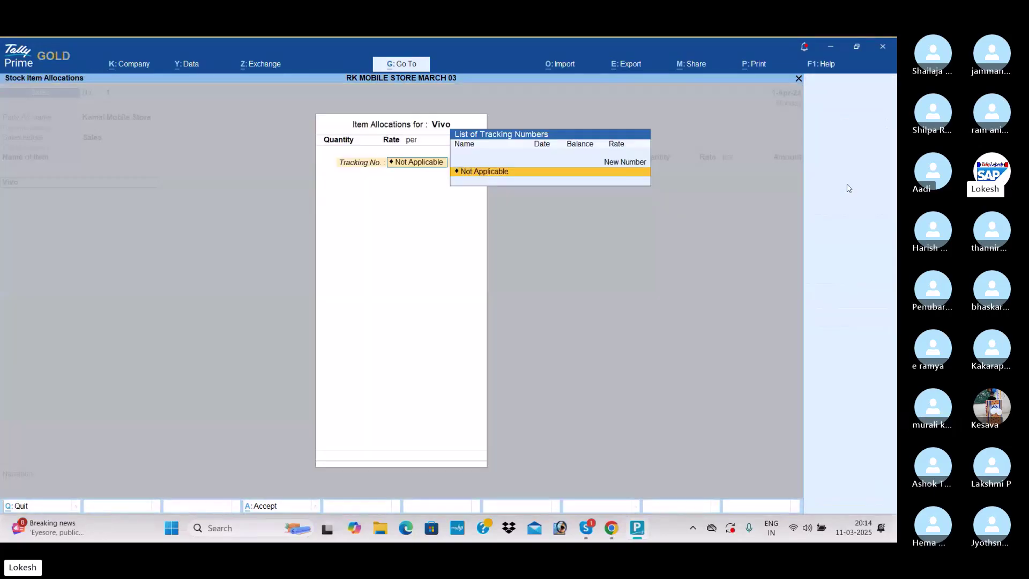
pyautogui.press('Return')
pyautogui.write('30')
pyautogui.press('Return')
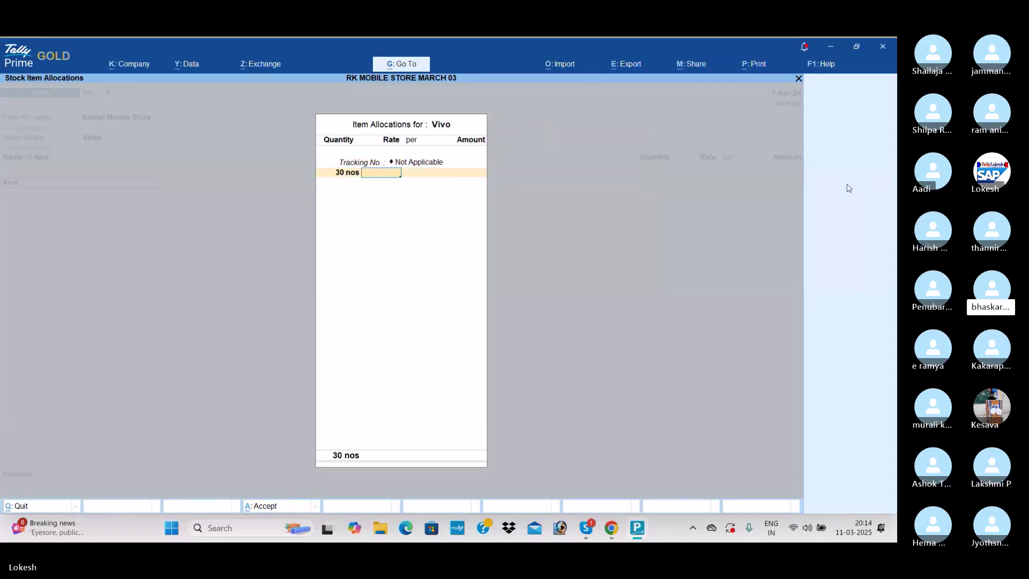
pyautogui.write('20000')
pyautogui.press('Return')
pyautogui.press('Return')
pyautogui.press('Return')
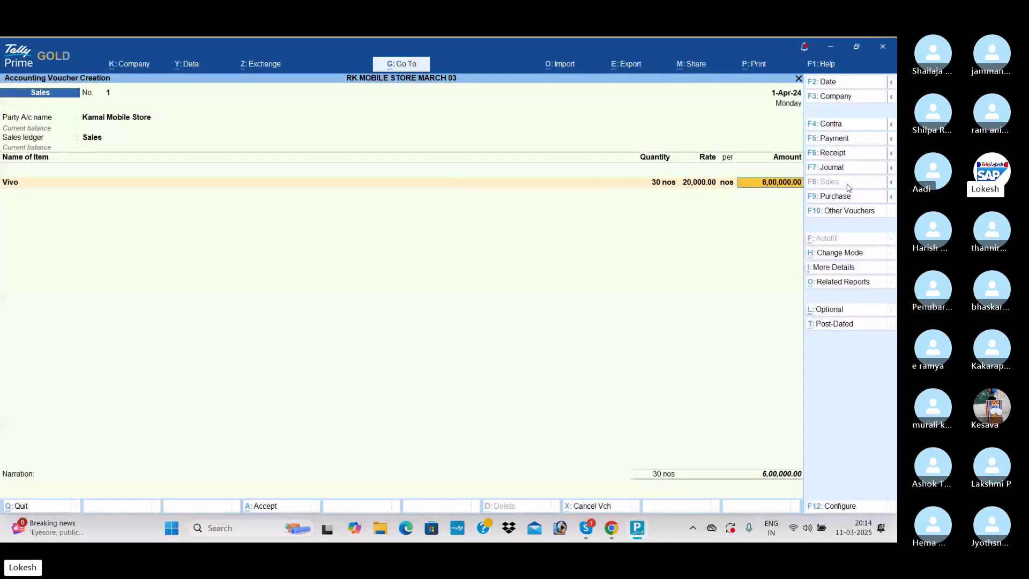
pyautogui.press('Return')
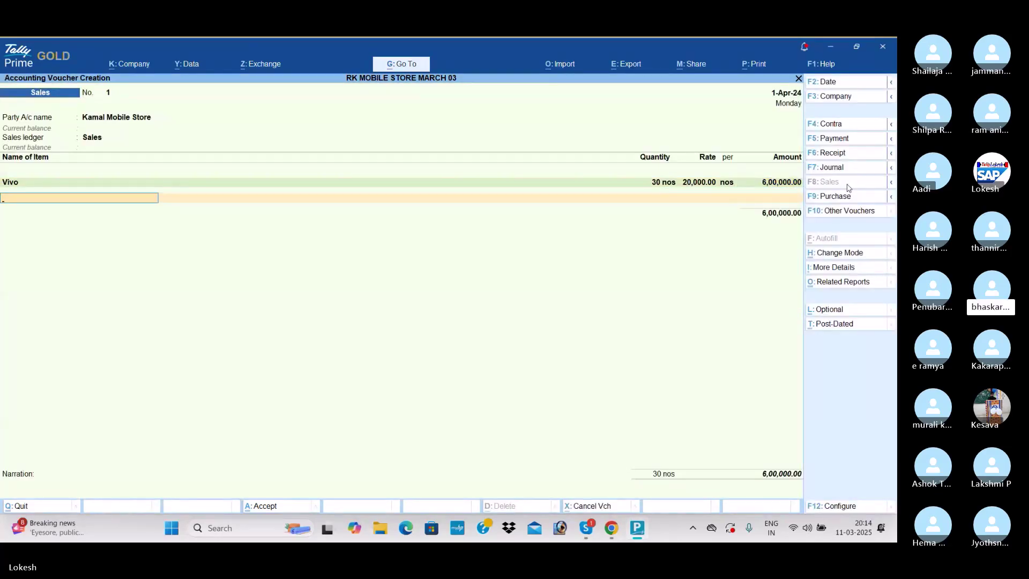
# Step: Add the Nokia item to the sales voucher with 20 nos at a rate of 25,000 and no tracking number
pyautogui.write('N')
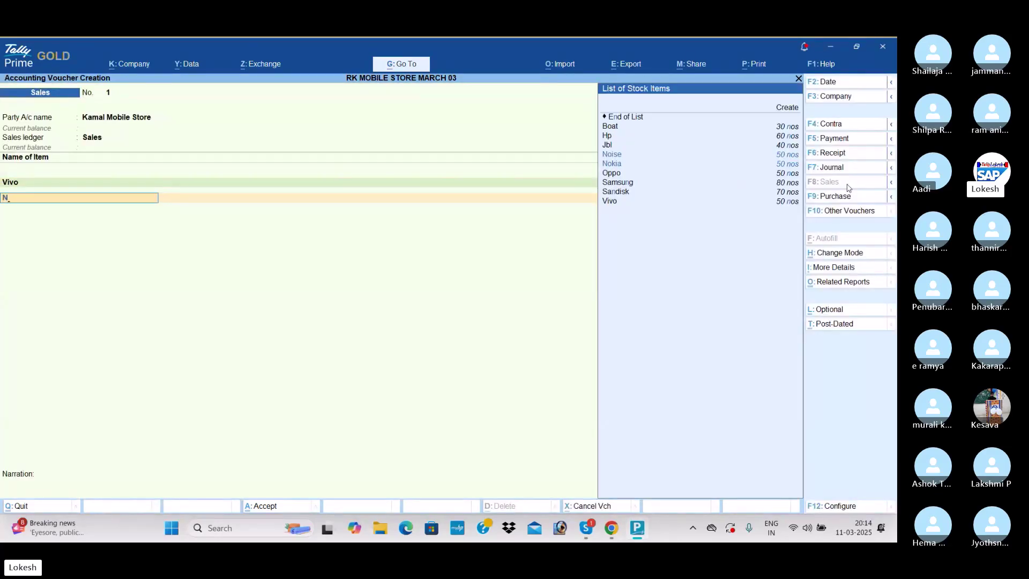
pyautogui.write('o')
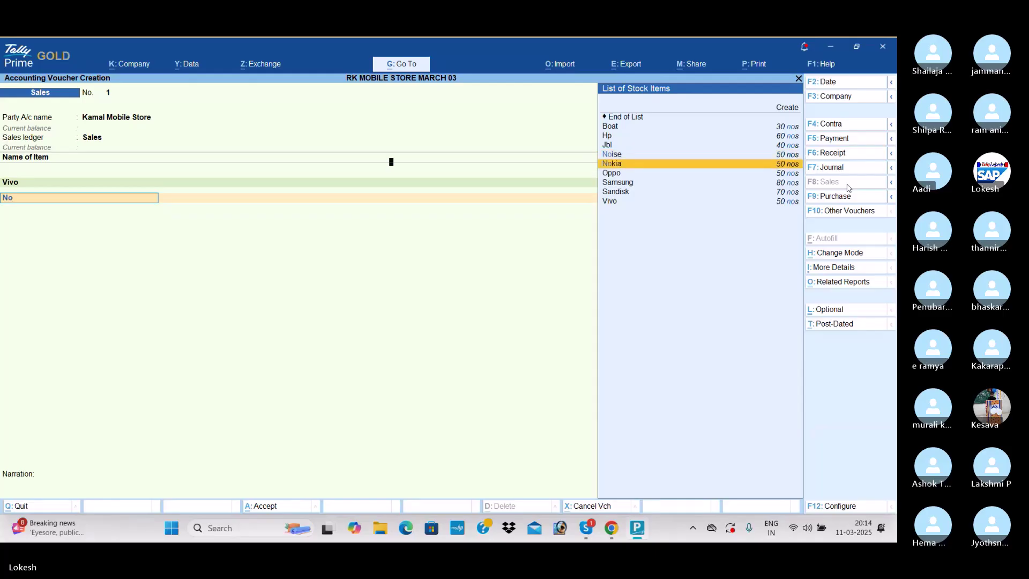
pyautogui.press('Return')
pyautogui.press('Return')
pyautogui.write('20')
pyautogui.press('Return')
pyautogui.write('25,000')
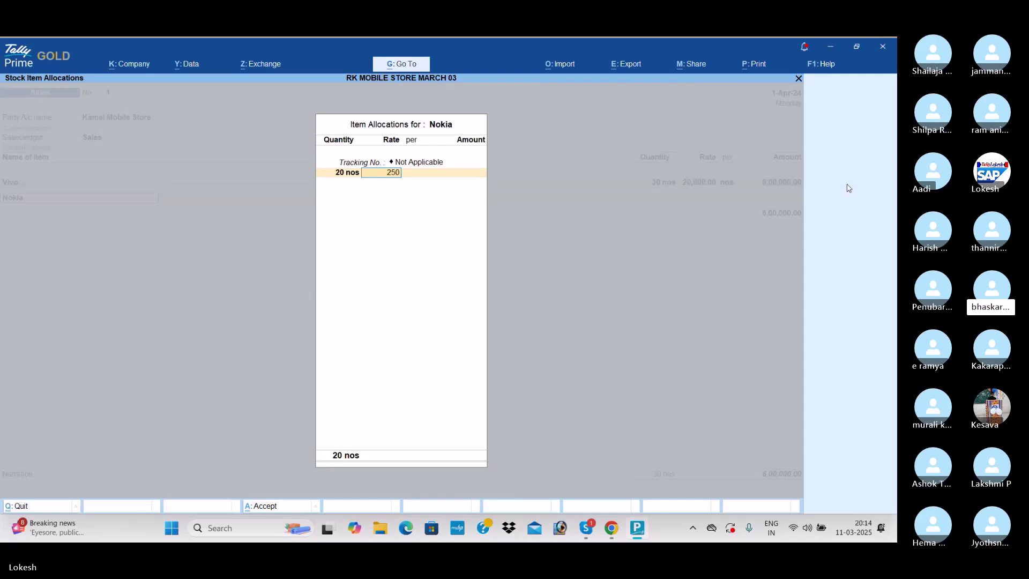
pyautogui.press('Return')
pyautogui.press('Return')
pyautogui.press('Return')
pyautogui.press('Return')
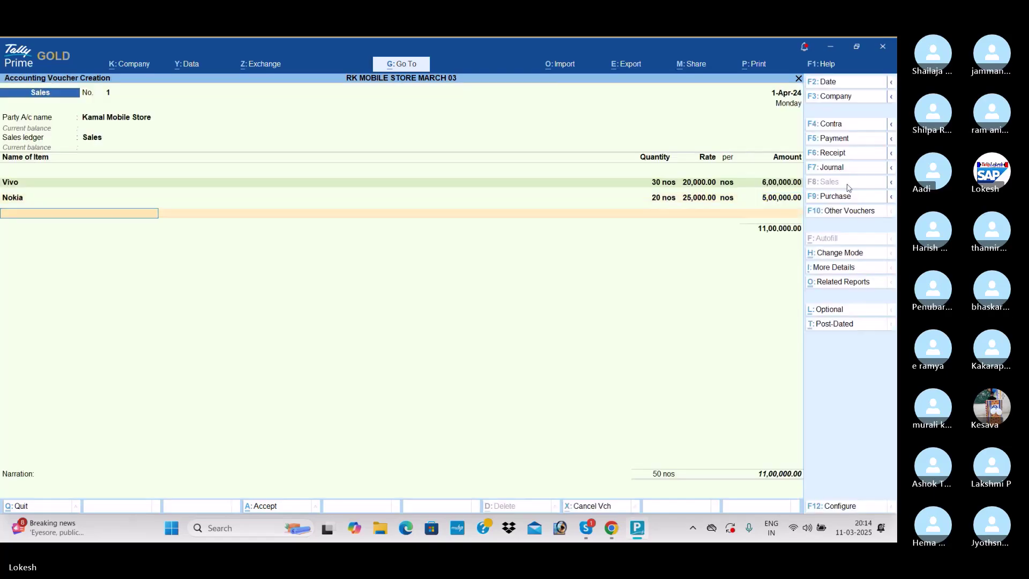
# Step: Add the Sandisk item to the sales voucher with 40 nos at a rate of 1,000 and no tracking number
pyautogui.write('Sa')
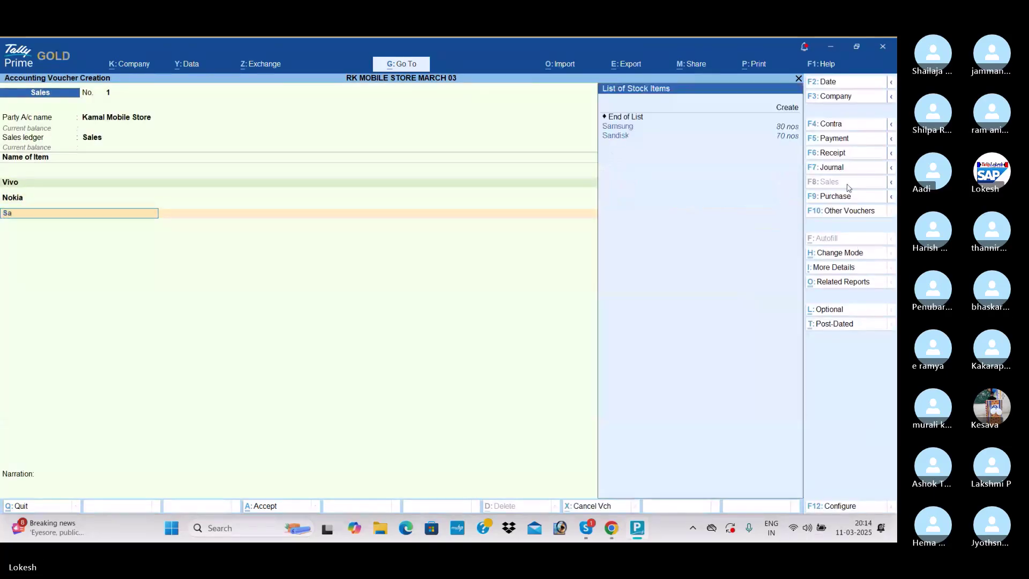
pyautogui.press('Down')
pyautogui.press('Return')
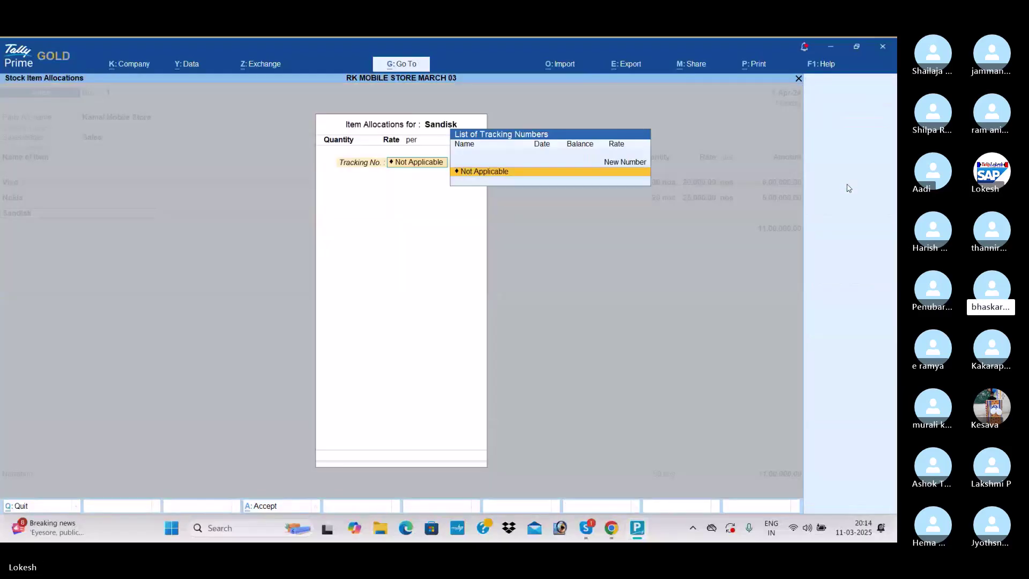
pyautogui.write('40')
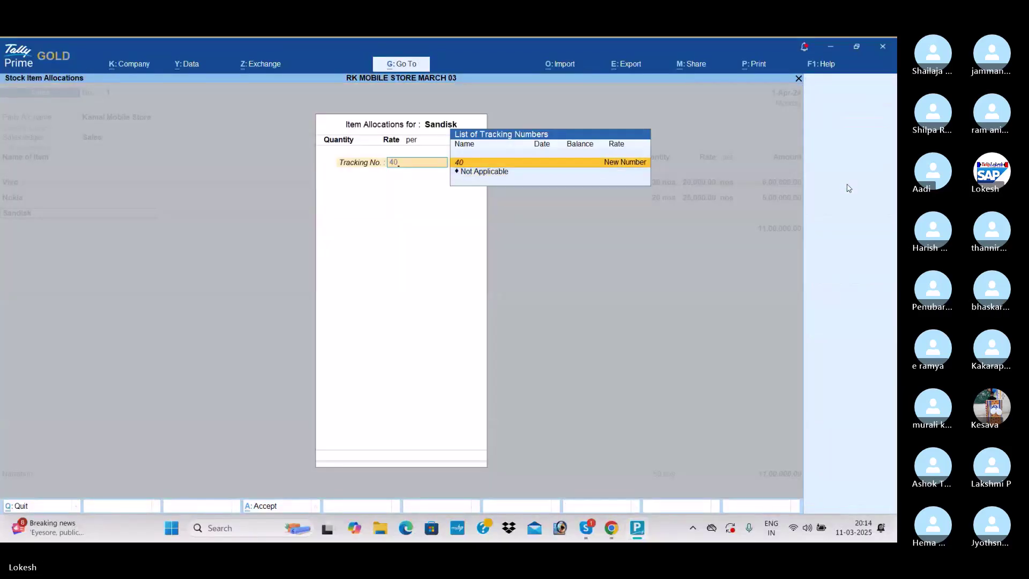
pyautogui.press('BackSpace')
pyautogui.press('BackSpace')
pyautogui.press('Return')
pyautogui.write('4')
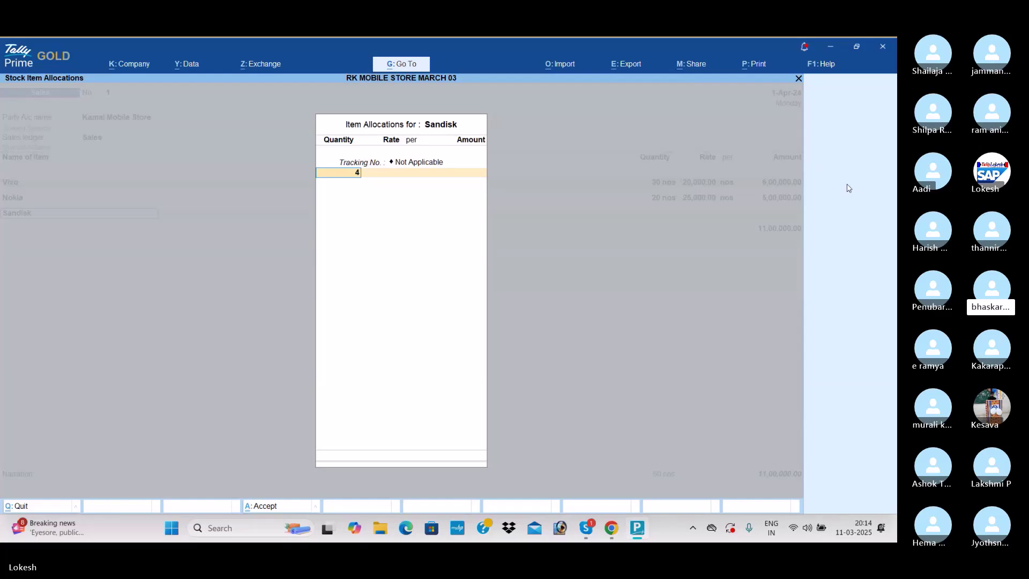
pyautogui.write('0')
pyautogui.press('Return')
pyautogui.write('1000')
pyautogui.press('Return')
pyautogui.press('Return')
pyautogui.press('Return')
pyautogui.press('Return')
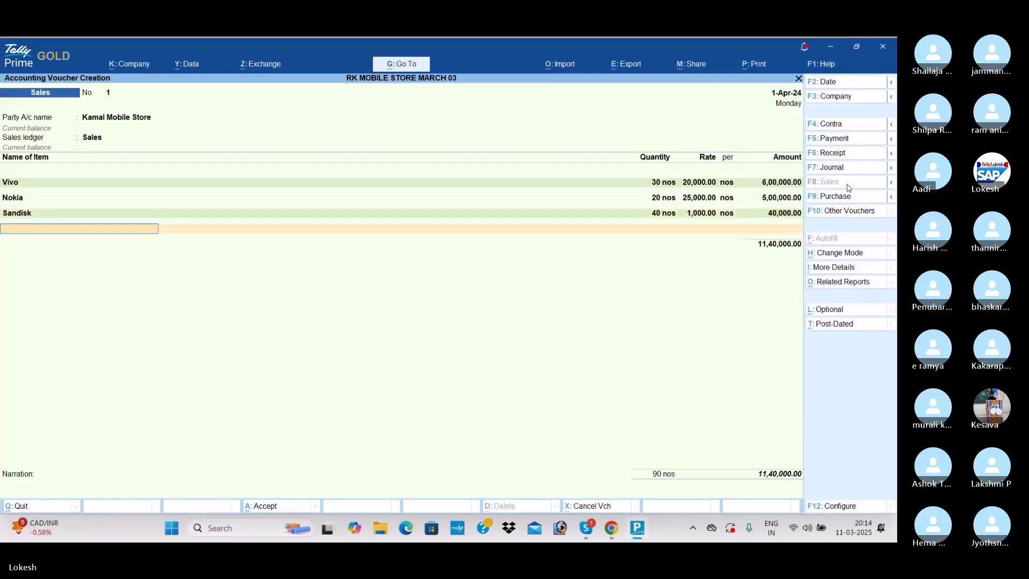
# Step: Add the Boat item to the sales voucher with 30 nos at a rate of 2,000 and no tracking number
pyautogui.write('bo')
pyautogui.press('Return')
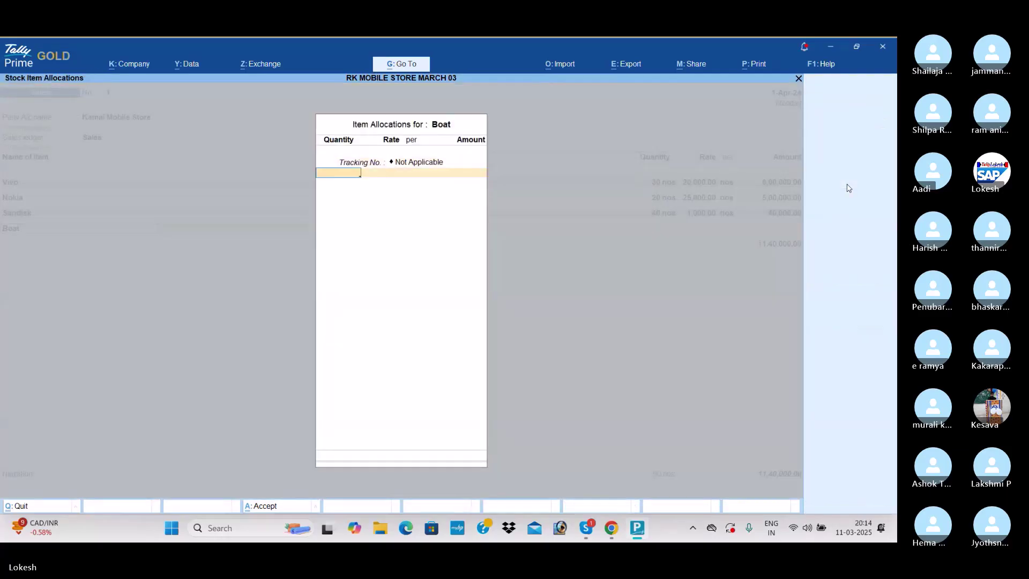
pyautogui.write('30')
pyautogui.press('Return')
pyautogui.write('2000')
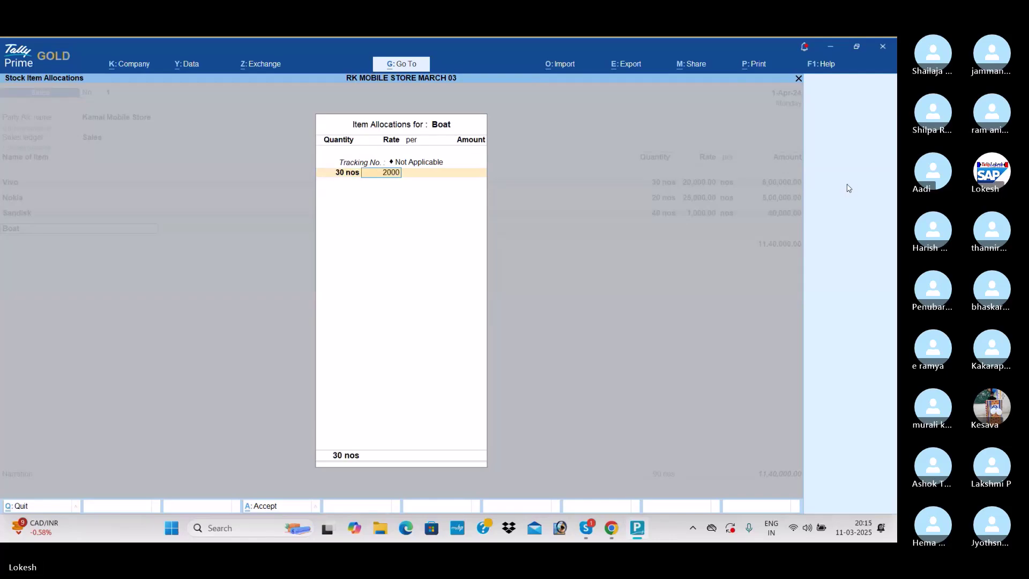
pyautogui.press('Return')
pyautogui.press('Return')
pyautogui.press('Return')
pyautogui.press('Return')
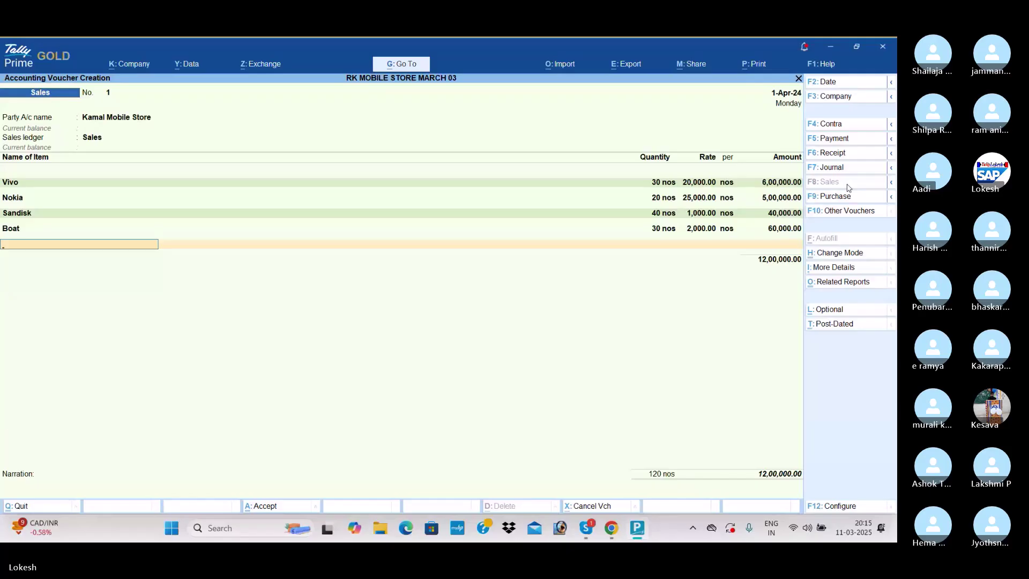
# Step: Add the Jbl item to the sales voucher with 20 nos at a rate of 1,000 and no tracking number
pyautogui.write('jb')
pyautogui.press('Return')
pyautogui.press('Return')
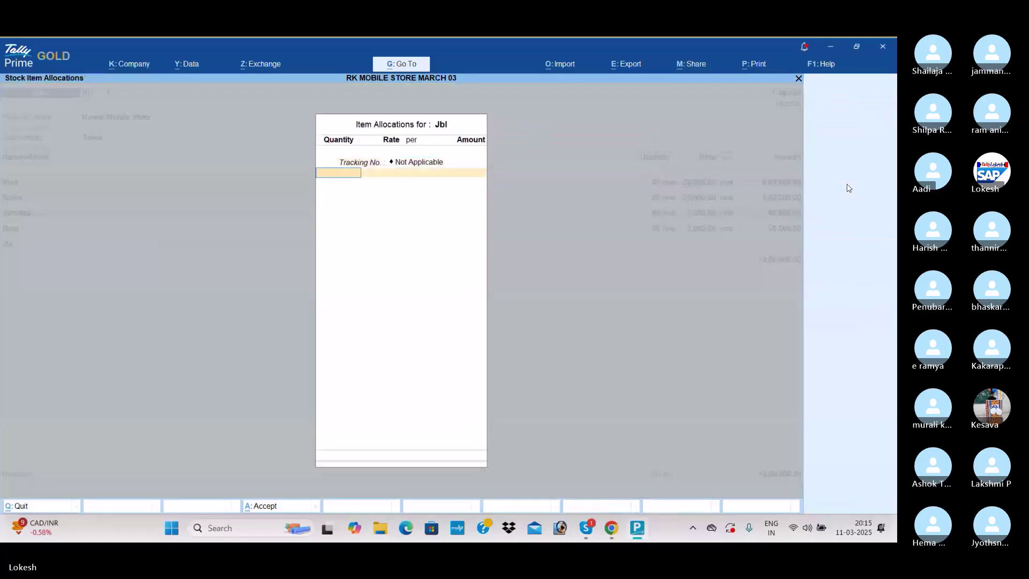
pyautogui.write('20')
pyautogui.press('Return')
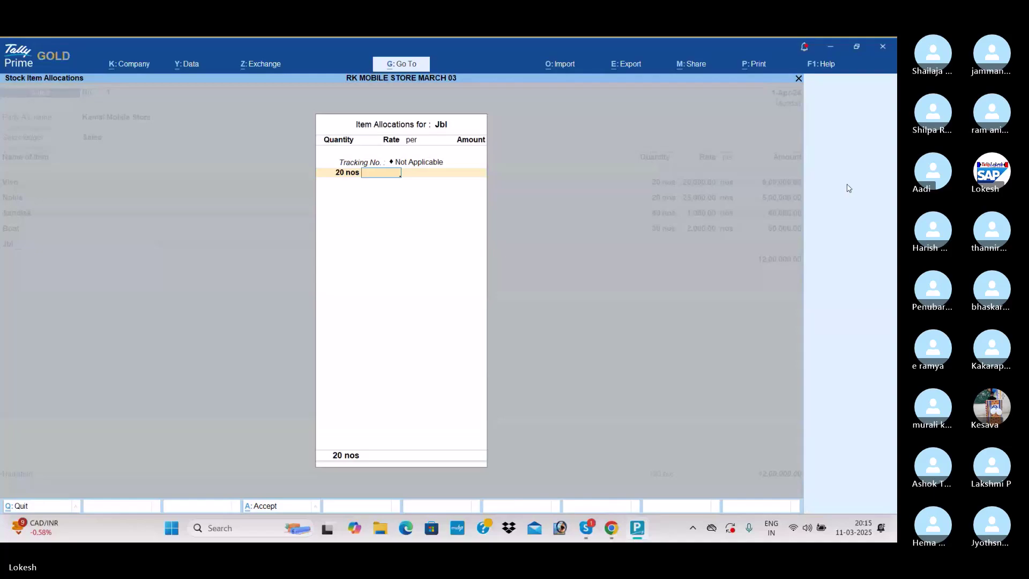
pyautogui.write('1,000')
pyautogui.press('Return')
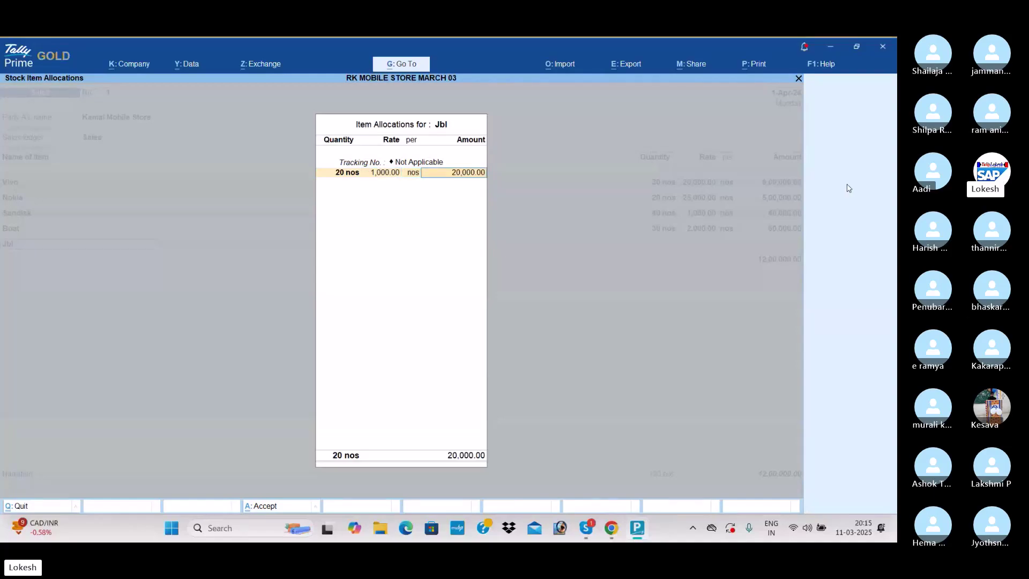
pyautogui.press('Return')
pyautogui.press('Return')
pyautogui.press('Return')
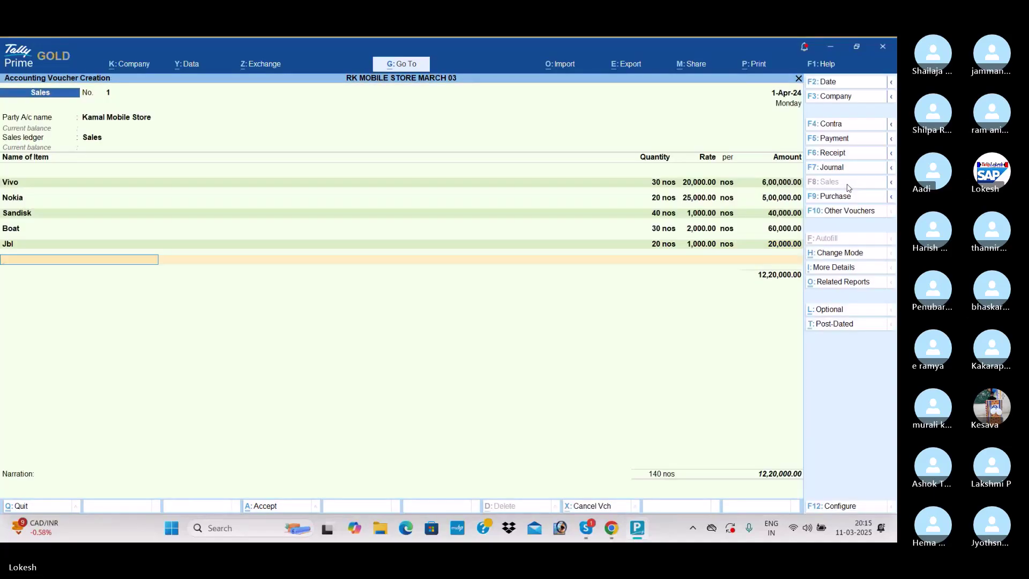
# Step: Add the Noise item with 25 nos at a rate of 1,200 and no tracking number, and end the sales voucher's item list
pyautogui.write('no')
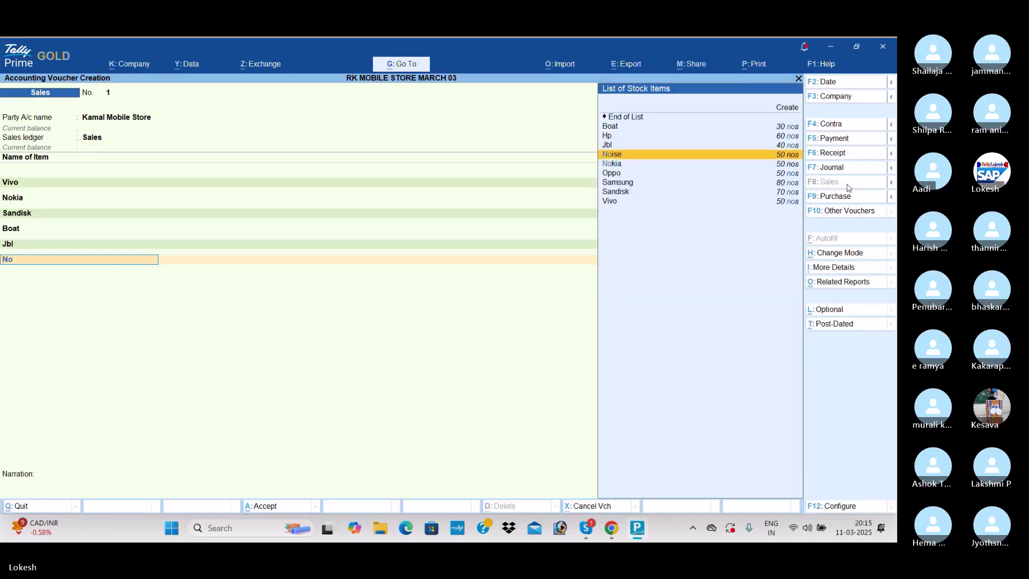
pyautogui.press('Return')
pyautogui.press('Return')
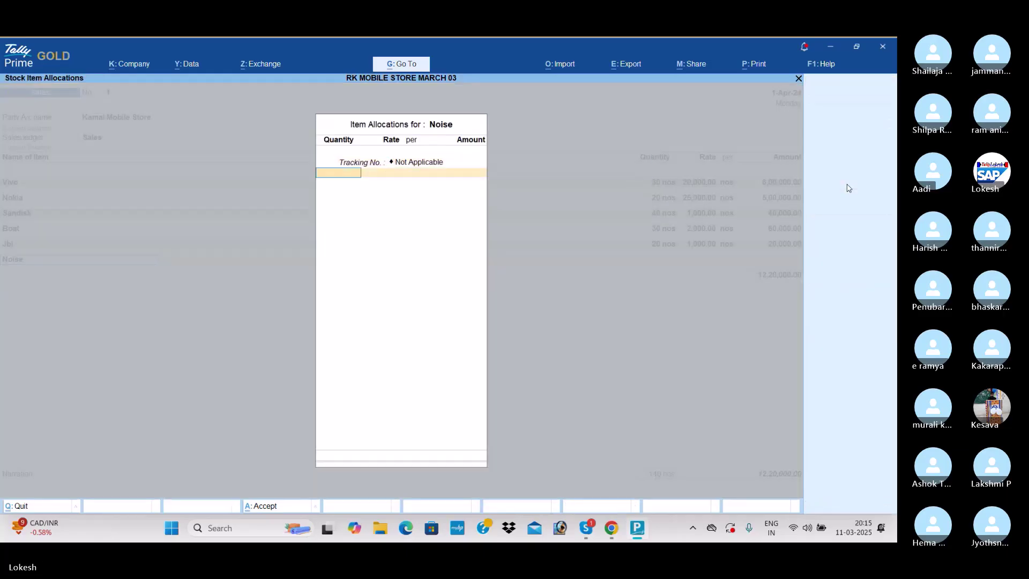
pyautogui.write('25')
pyautogui.press('Return')
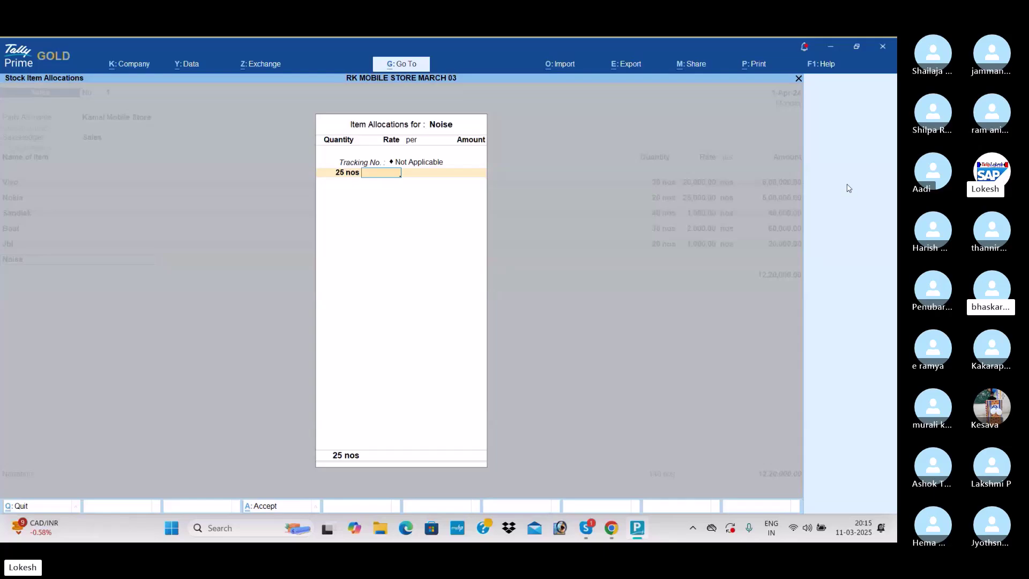
pyautogui.write('1200')
pyautogui.press('Return')
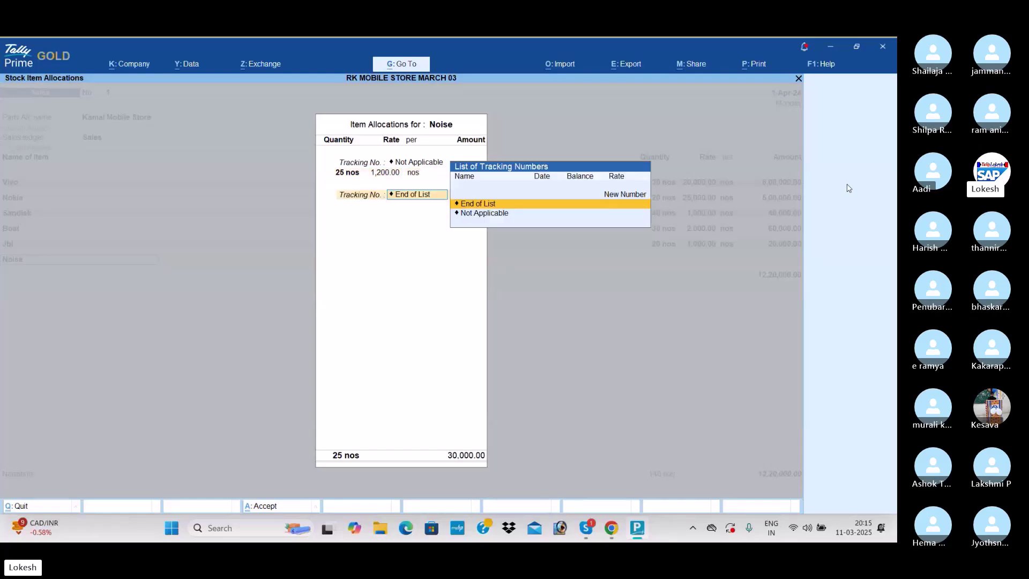
pyautogui.press('Return')
pyautogui.press('Return')
pyautogui.press('Return')
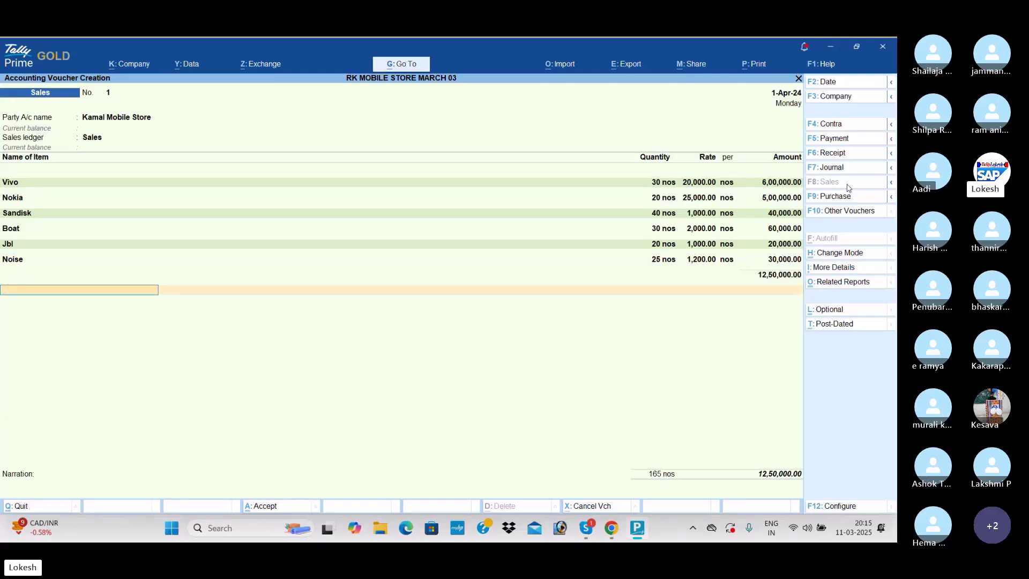
# Step: Save the Kamal Mobile Store sales voucher without additional ledgers or a narration
pyautogui.press('Return')
pyautogui.press('Return')
pyautogui.press('Return')
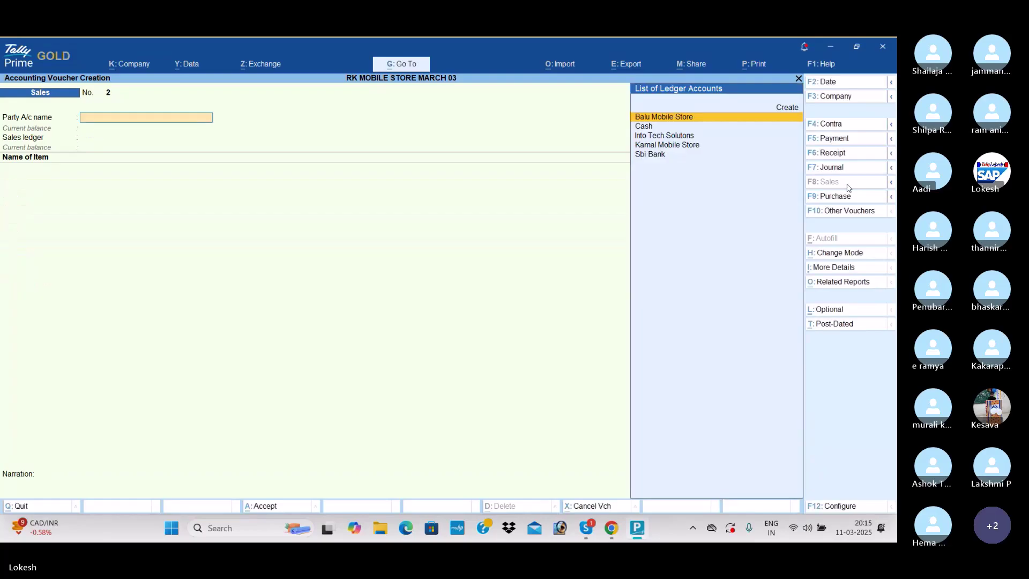
# Step: Record and save a journal voucher debiting Tally Software 22,000 and crediting Into Tech Solutons
pyautogui.click(861, 170)
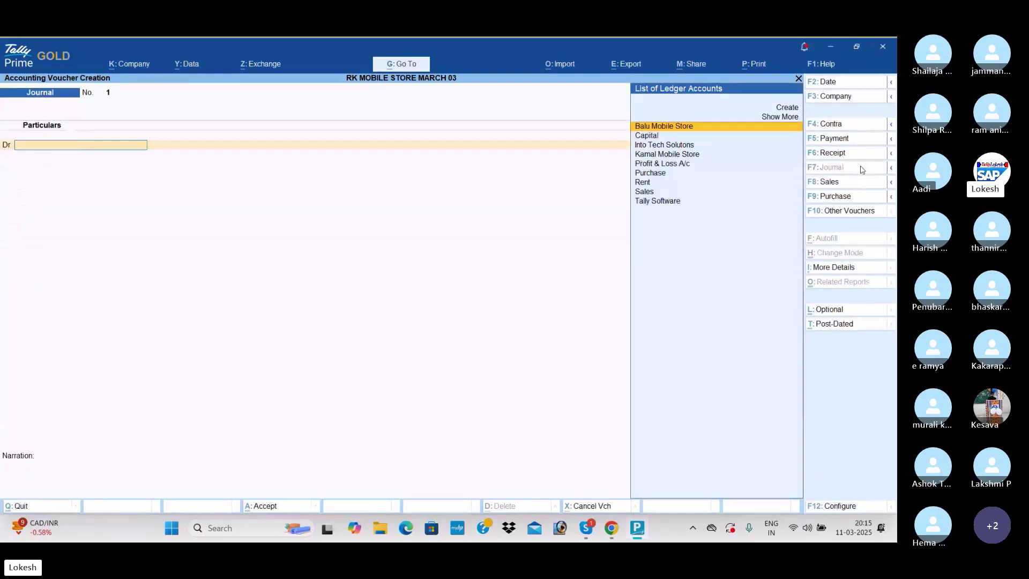
pyautogui.write('ta')
pyautogui.press('Return')
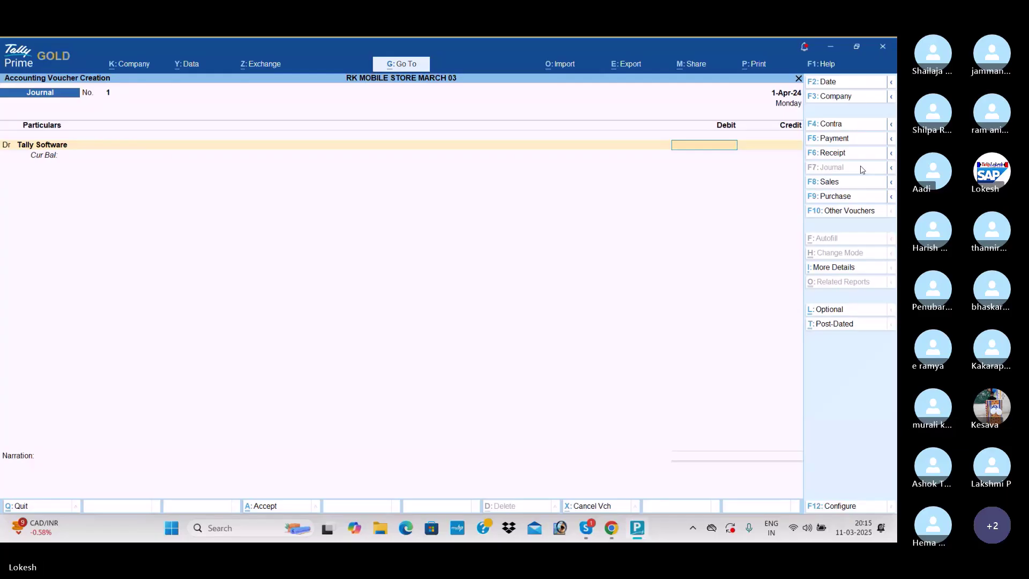
pyautogui.write('22000')
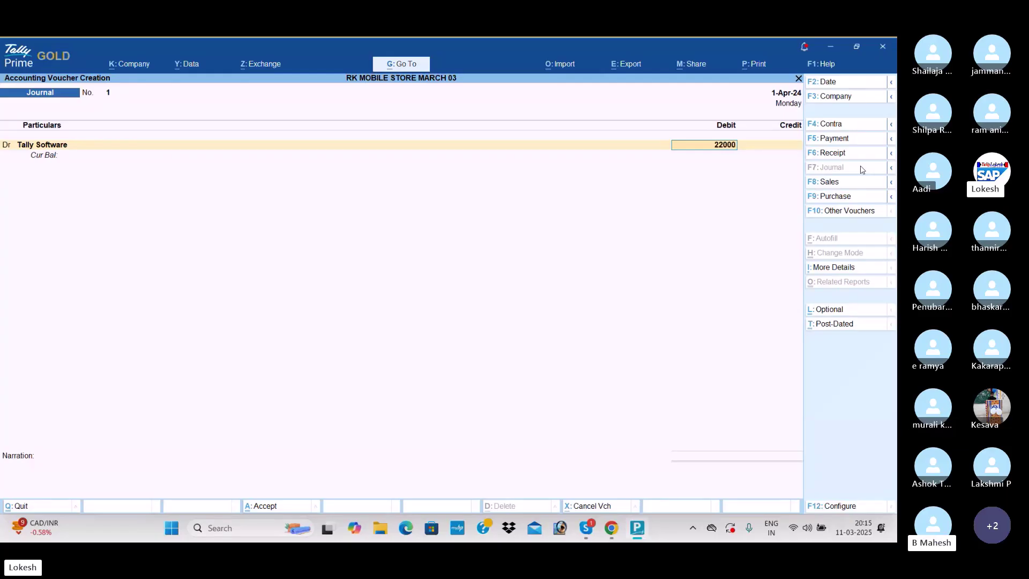
pyautogui.press('Return')
pyautogui.press('Down')
pyautogui.press('Down')
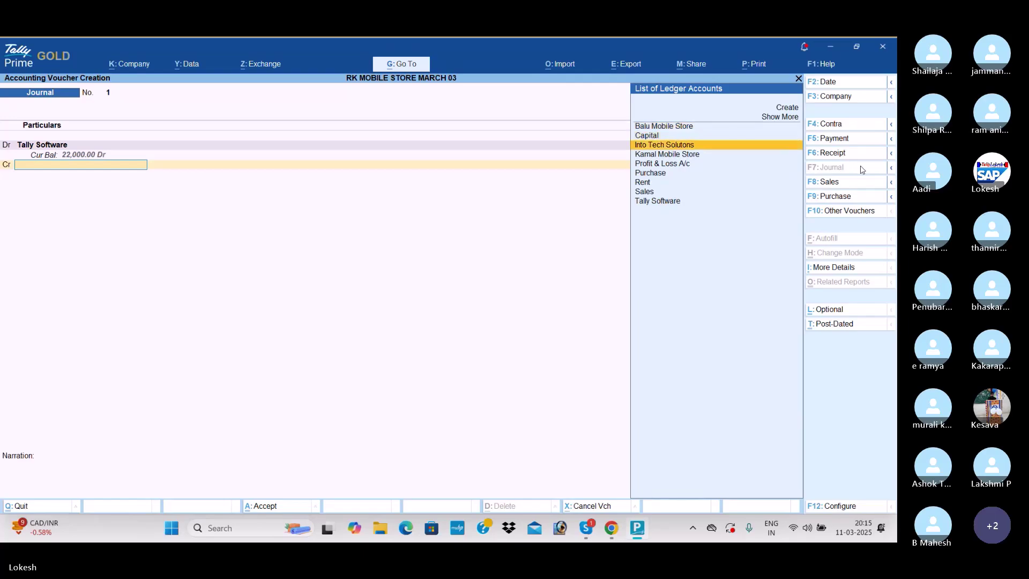
pyautogui.press('Return')
pyautogui.hotkey('ctrl', 'a')
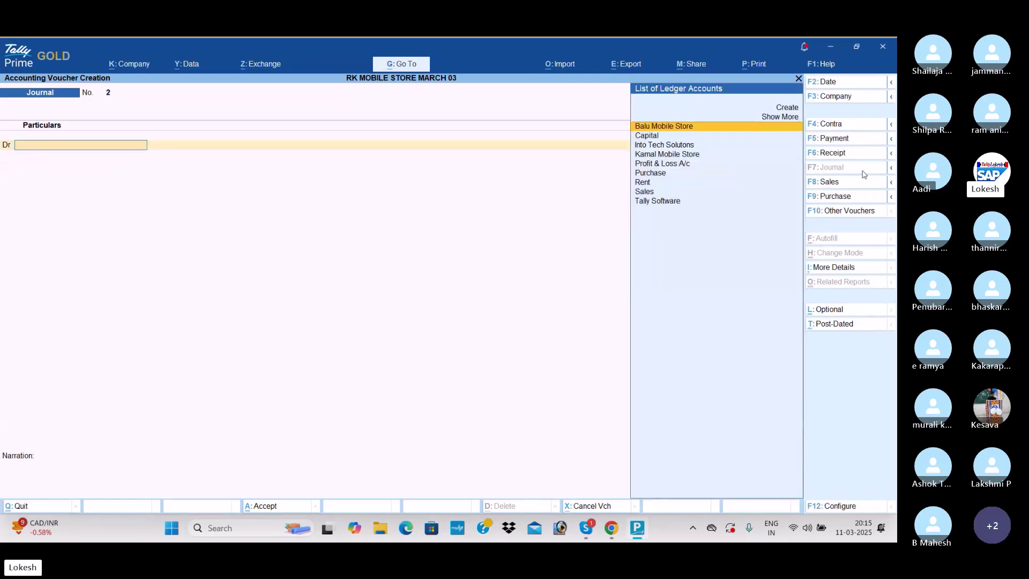
# Step: Record and save a payment voucher debiting Balu Mobile Store 2,00,000, without a narration
pyautogui.click(840, 140)
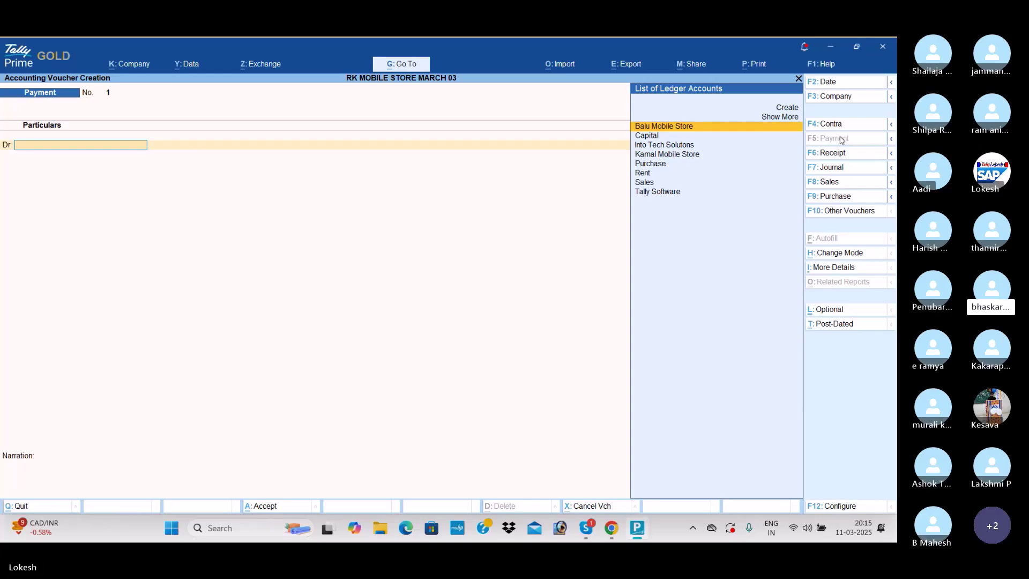
pyautogui.press('Return')
pyautogui.write('2,00,000')
pyautogui.press('Return')
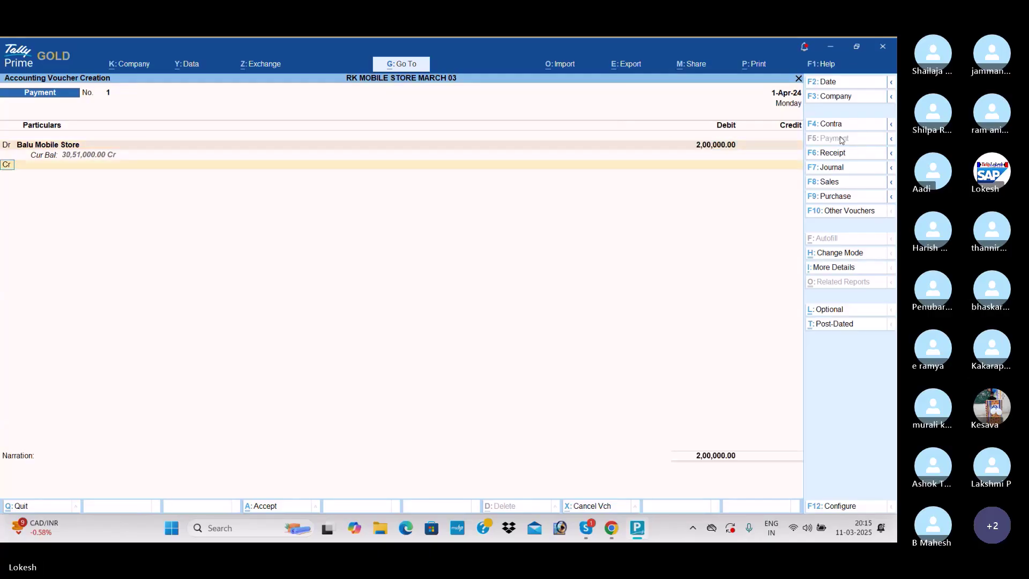
pyautogui.press('Down')
pyautogui.press('Return')
pyautogui.press('Return')
pyautogui.press('Return')
pyautogui.press('Return')
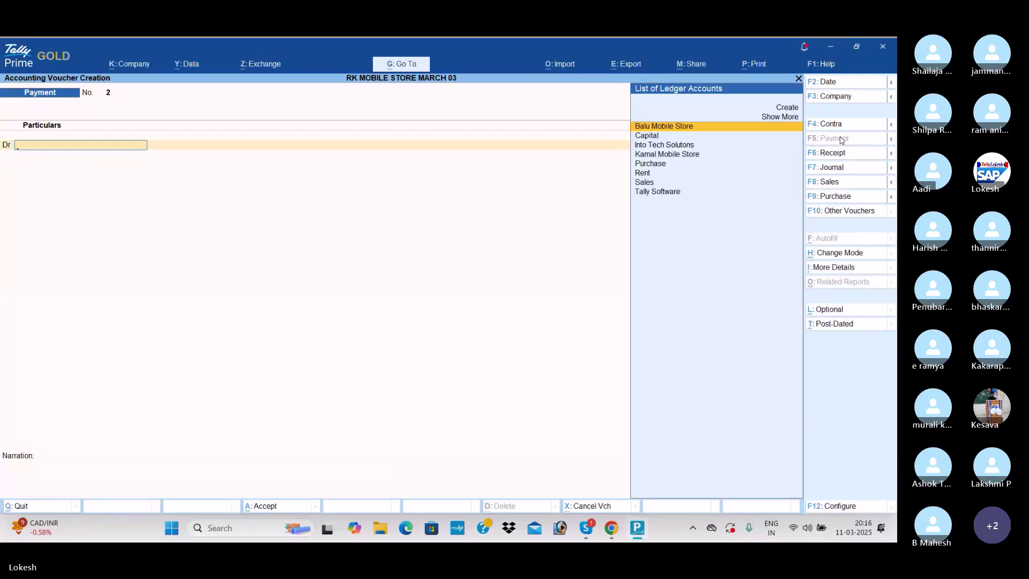
# Step: Record and save a receipt voucher crediting Kamal Mobile Store 1,00,000 and debiting Cash, without a narration
pyautogui.click(855, 156)
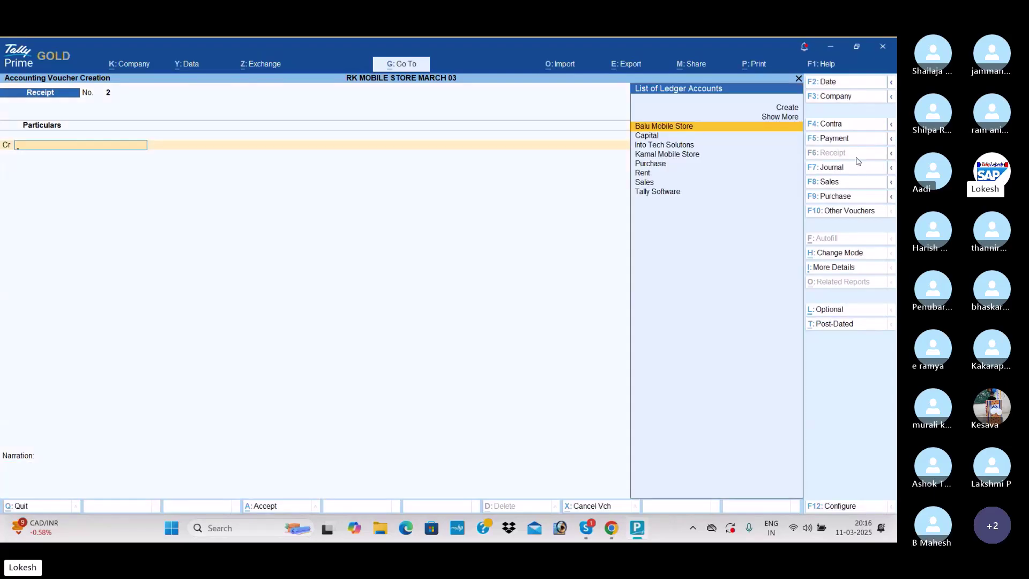
pyautogui.press('Down')
pyautogui.press('Down')
pyautogui.press('Down')
pyautogui.press('Return')
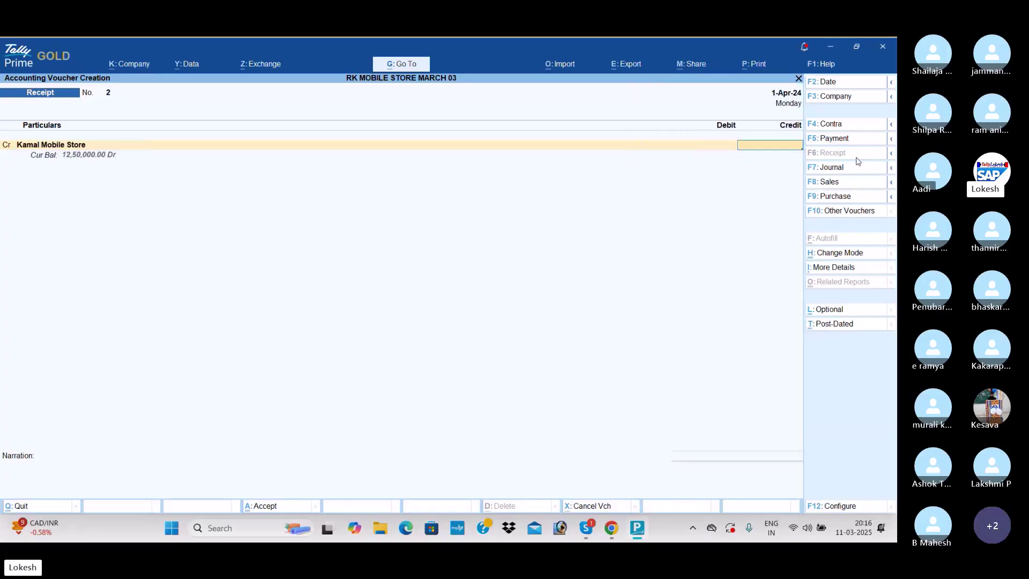
pyautogui.write('100000')
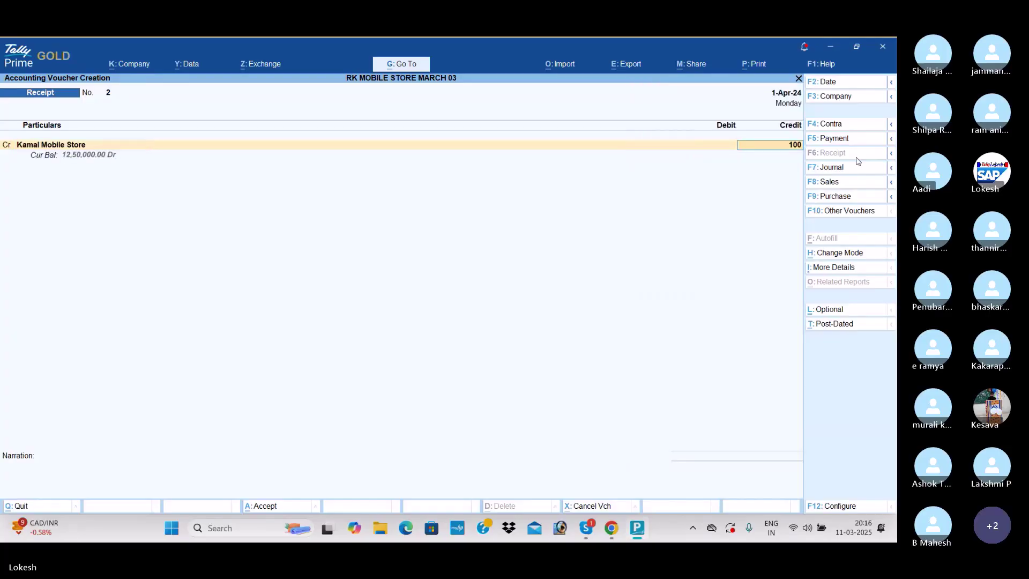
pyautogui.press('Return')
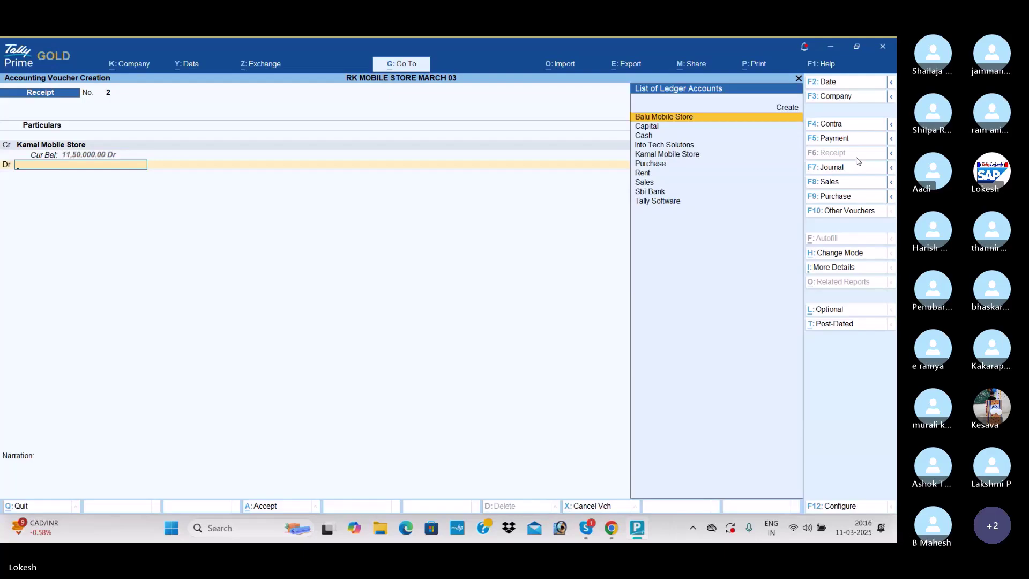
pyautogui.write('cas')
pyautogui.press('Return')
pyautogui.press('Return')
pyautogui.press('Return')
pyautogui.press('Return')
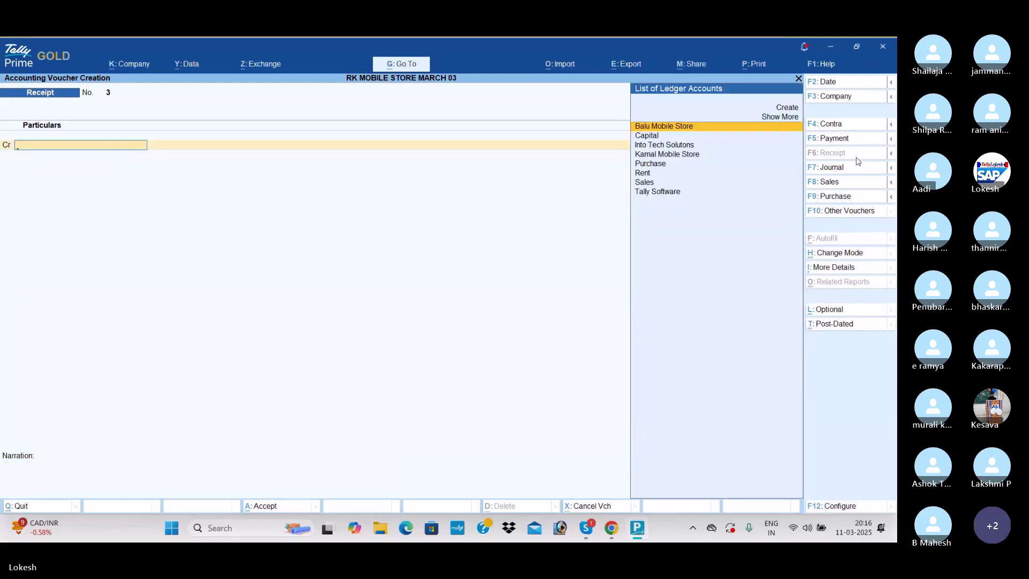
# Step: Record and save a payment voucher debiting Rent 26,000 and crediting Cash, without a narration
pyautogui.click(855, 139)
pyautogui.write('re')
pyautogui.press('Return')
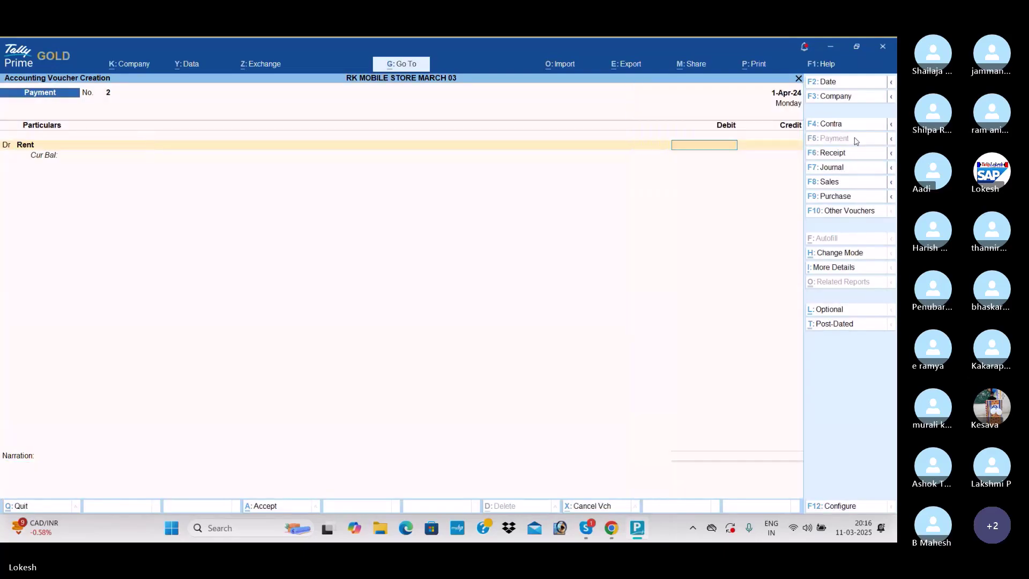
pyautogui.write('26000')
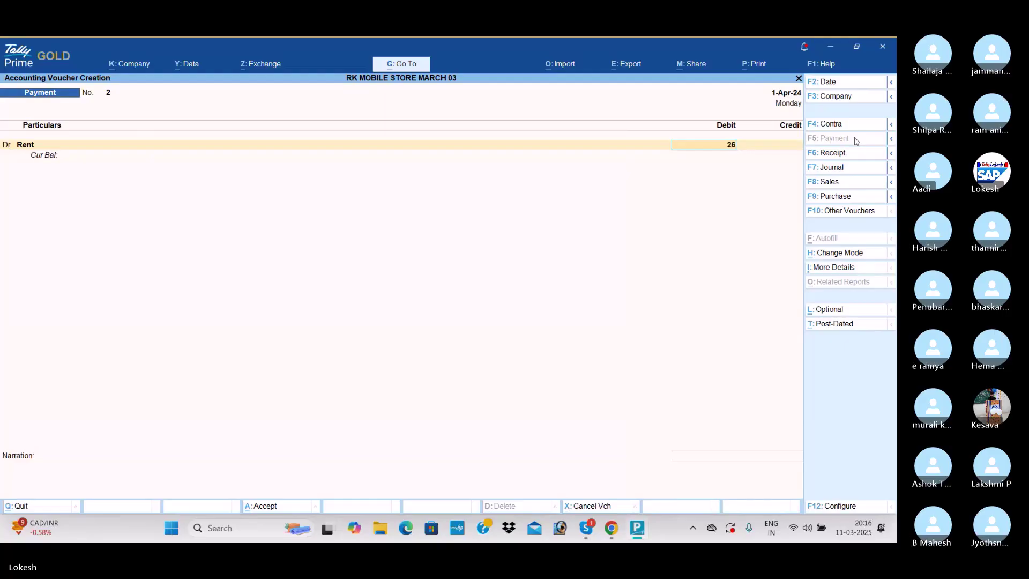
pyautogui.press('Return')
pyautogui.press('Down')
pyautogui.press('Down')
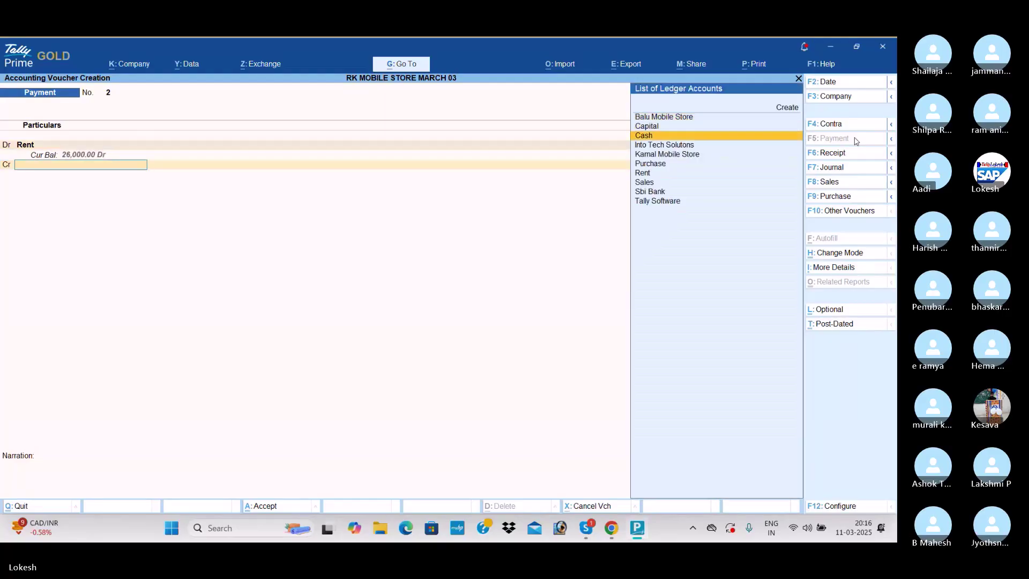
pyautogui.press('Return')
pyautogui.press('Return')
pyautogui.press('Return')
pyautogui.press('Return')
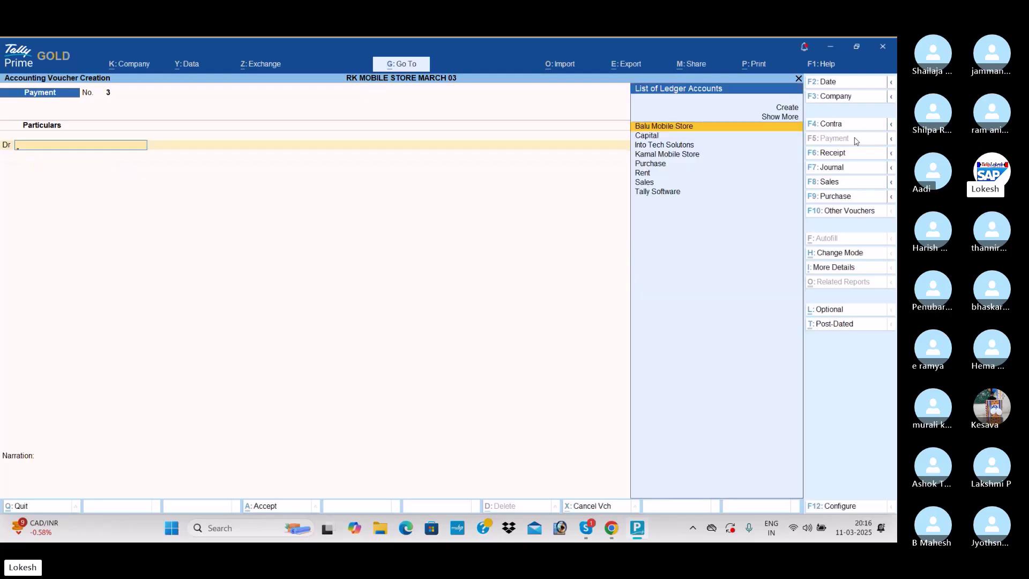
# Step: Leave voucher creation and review the recorded vouchers in the Day Book
pyautogui.press('Escape')
pyautogui.press('Return')
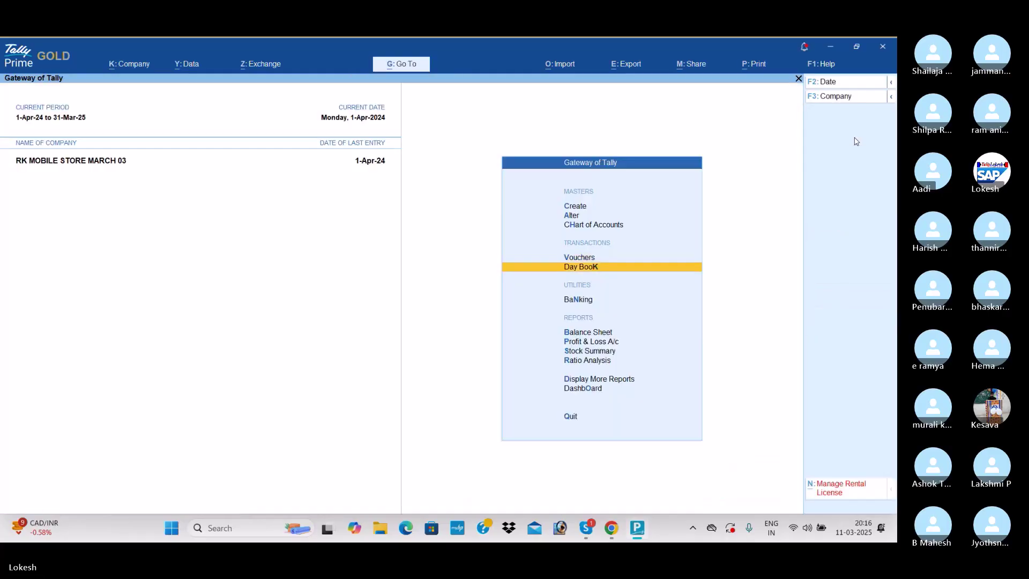
pyautogui.press('Return')
pyautogui.press('Down')
pyautogui.press('Down')
pyautogui.press('Down')
pyautogui.press('Down')
pyautogui.press('Down')
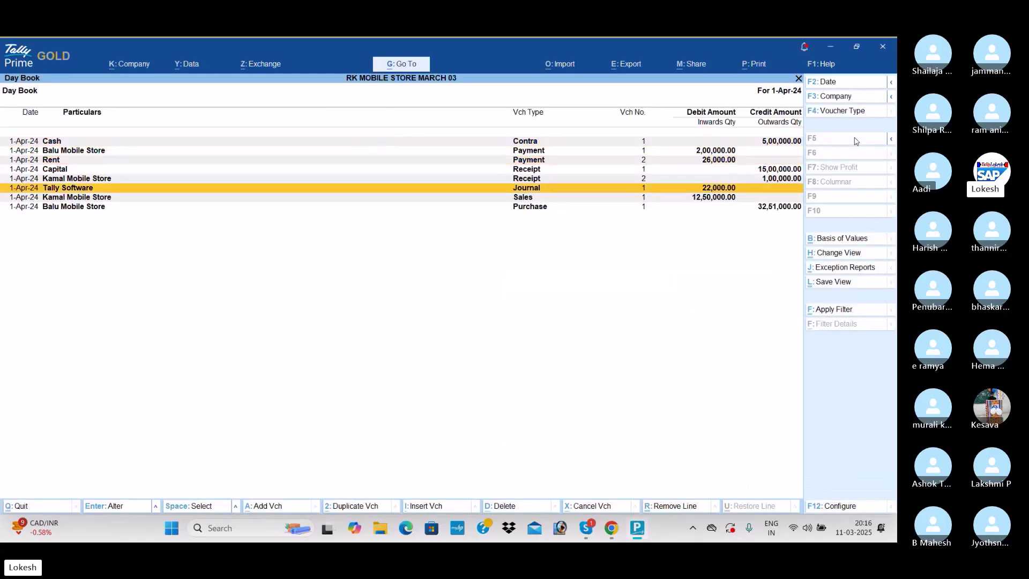
pyautogui.press('Escape')
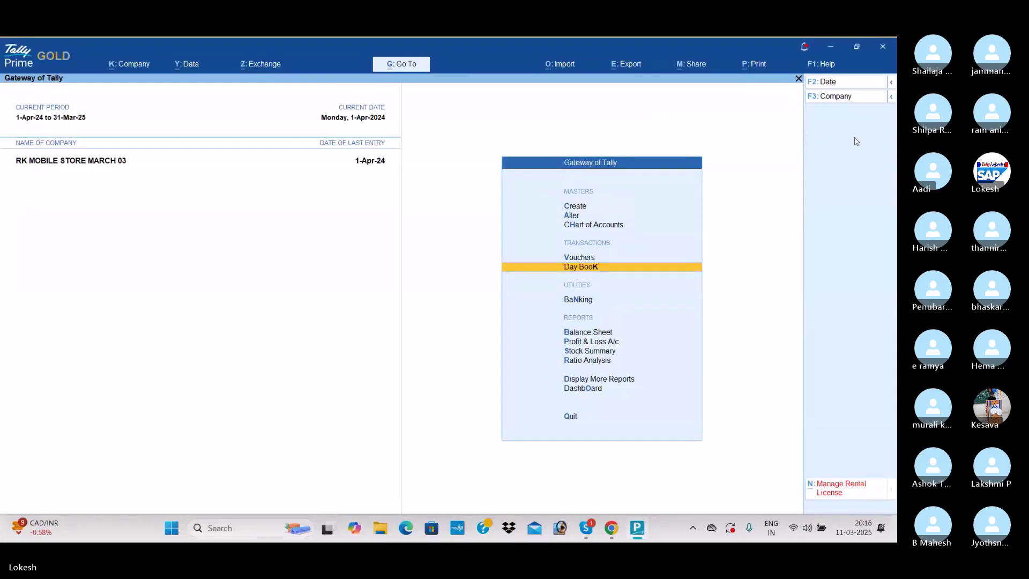
# Step: View the Profit & Loss A/c in detailed format and go through its entries down to Nett Profit
pyautogui.press('Down')
pyautogui.press('Down')
pyautogui.press('Down')
pyautogui.press('Return')
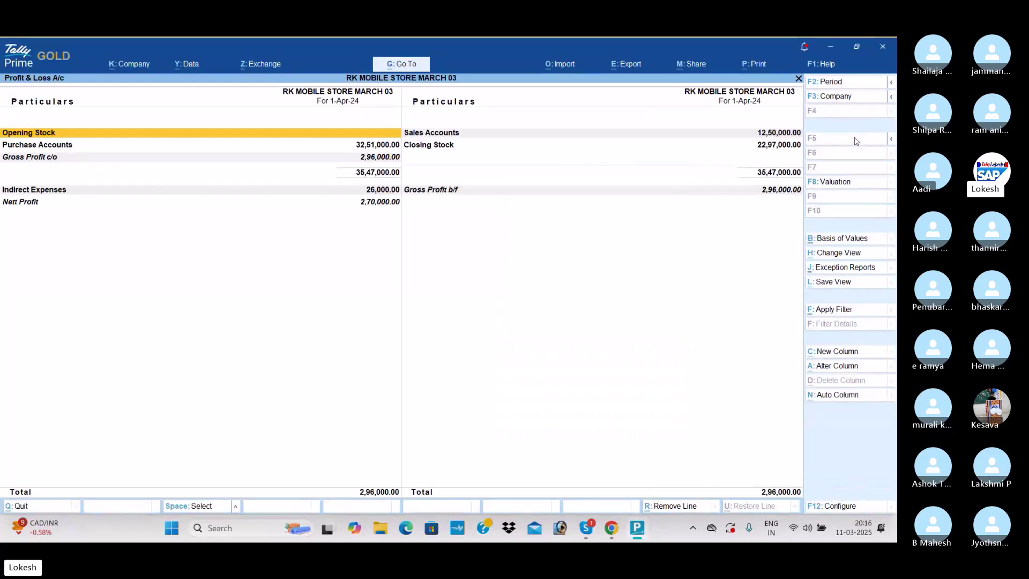
pyautogui.hotkey('alt', 'F5')
pyautogui.press('Down')
pyautogui.press('Down')
pyautogui.press('Down')
pyautogui.press('Down')
pyautogui.press('Down')
pyautogui.press('Down')
pyautogui.press('Down')
pyautogui.press('Down')
pyautogui.press('Down')
pyautogui.press('Down')
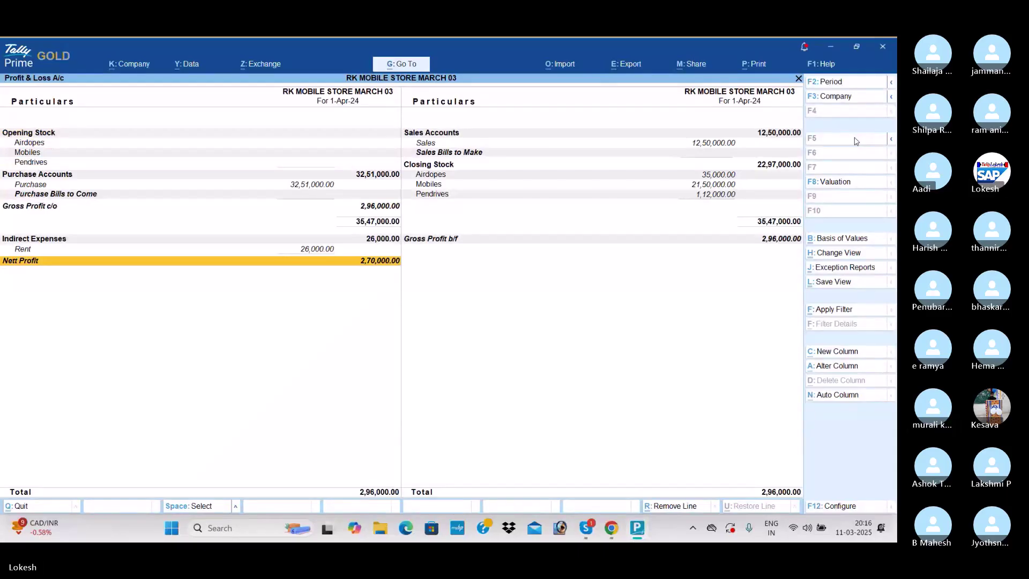
pyautogui.press('Escape')
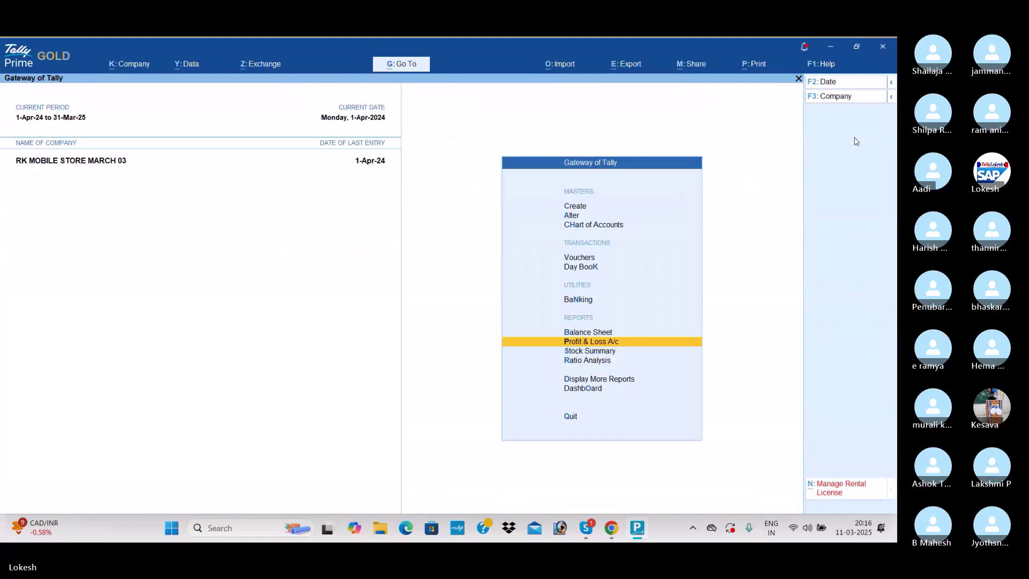
# Step: Show the Stock Summary in detailed format with the items under each stock group
pyautogui.press('Down')
pyautogui.press('Return')
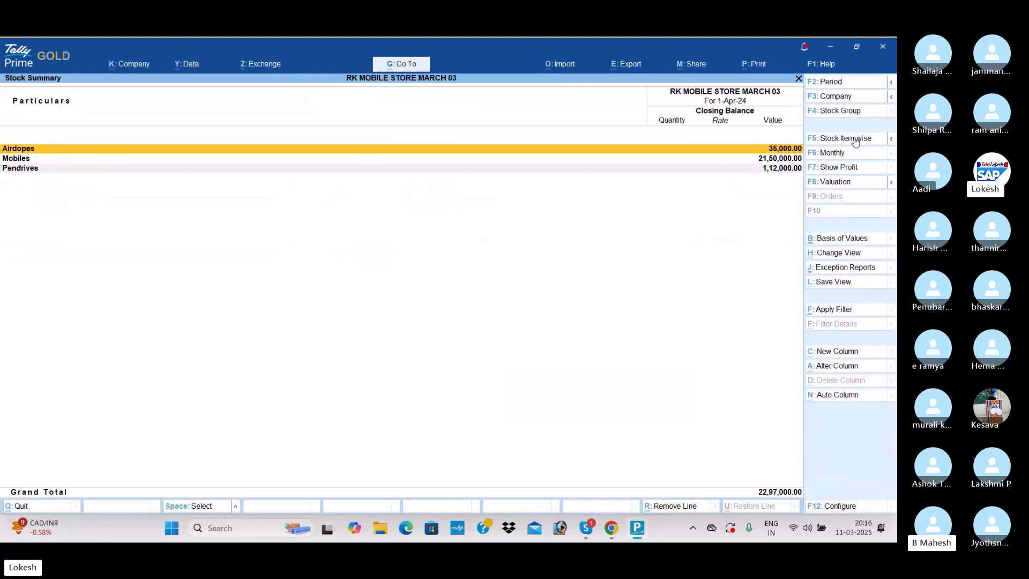
pyautogui.press('alt')
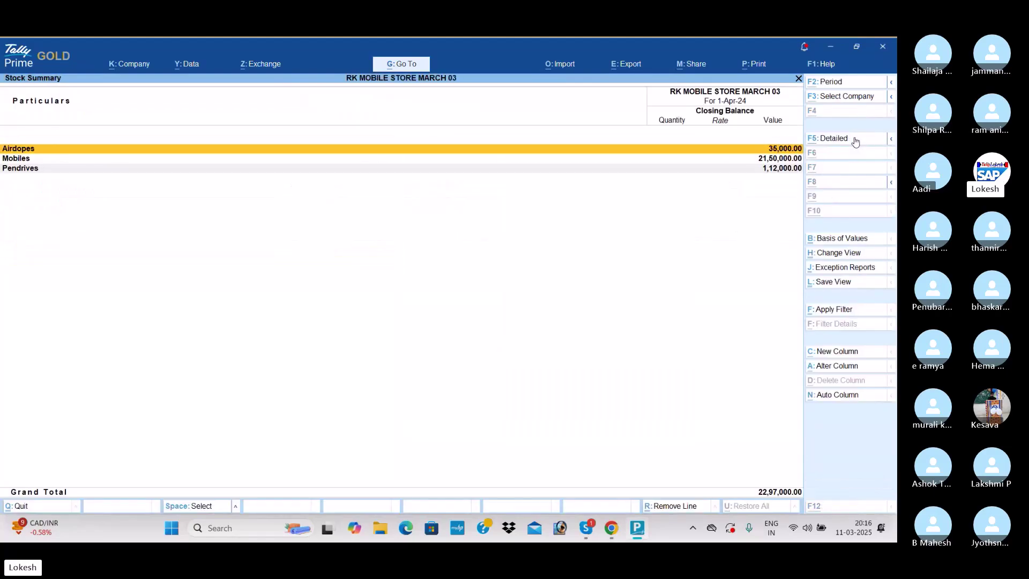
pyautogui.hotkey('alt', 'F5')
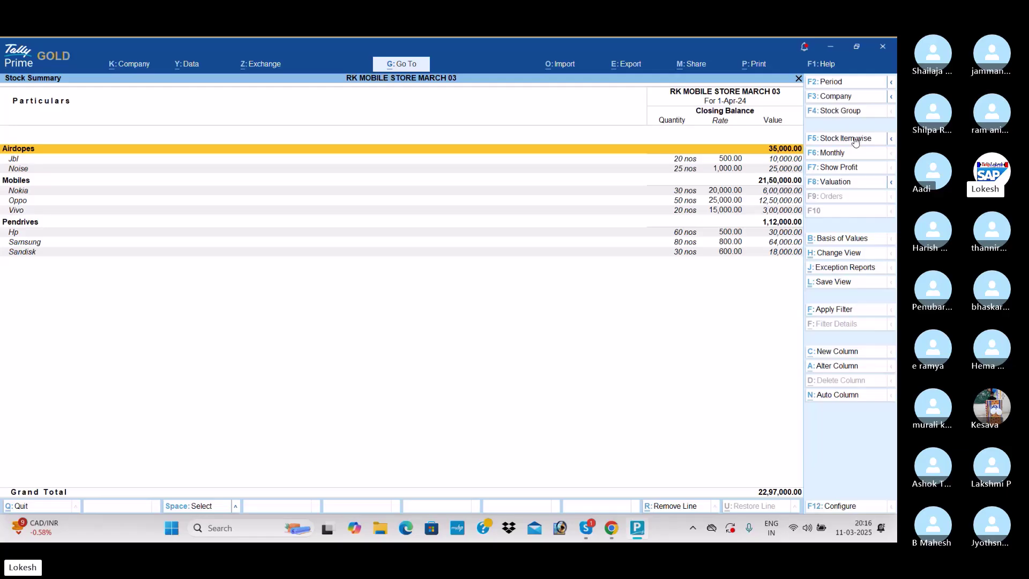
# Step: Configure the Stock Summary to show goods inwards and goods outwards, keeping the other options as they are
pyautogui.click(846, 506)
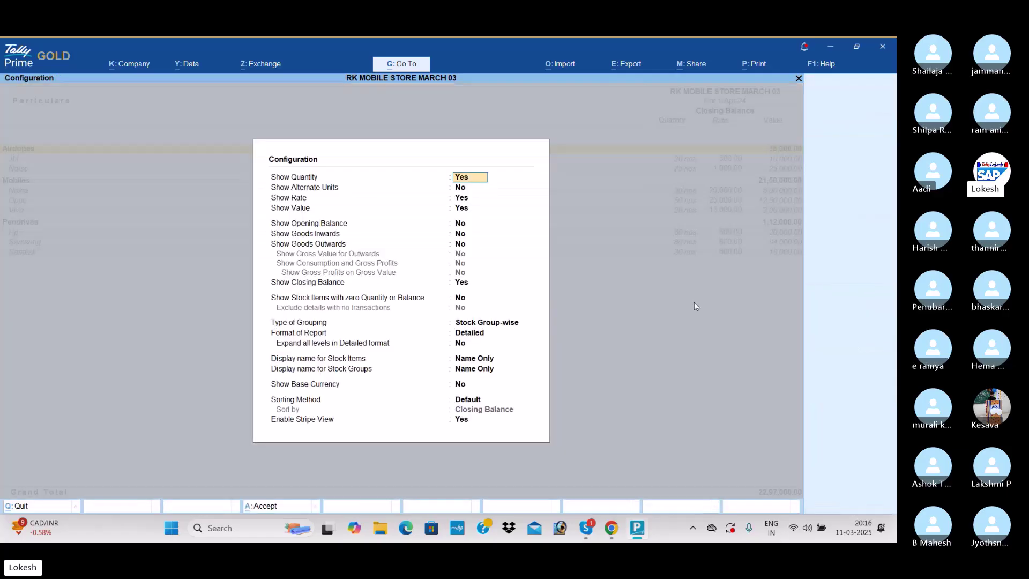
pyautogui.press('Down')
pyautogui.press('Down')
pyautogui.press('Down')
pyautogui.press('Down')
pyautogui.press('Down')
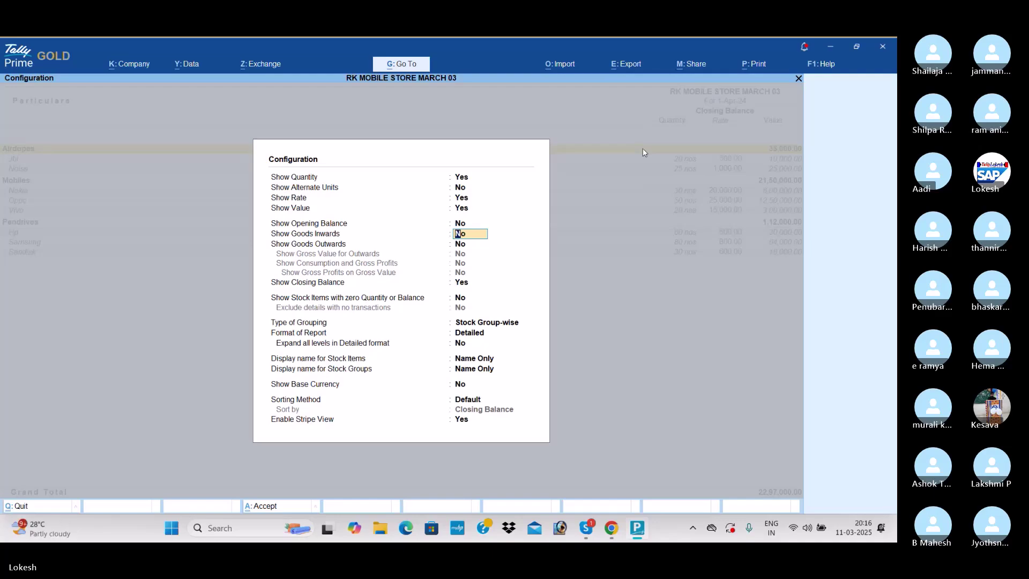
pyautogui.write('y')
pyautogui.press('Return')
pyautogui.write('y')
pyautogui.press('Return')
pyautogui.press('Return')
pyautogui.press('Return')
pyautogui.press('Return')
pyautogui.press('Return')
pyautogui.press('Return')
pyautogui.press('Return')
pyautogui.press('Return')
pyautogui.press('Return')
pyautogui.press('Return')
pyautogui.press('Return')
pyautogui.press('Return')
pyautogui.press('Return')
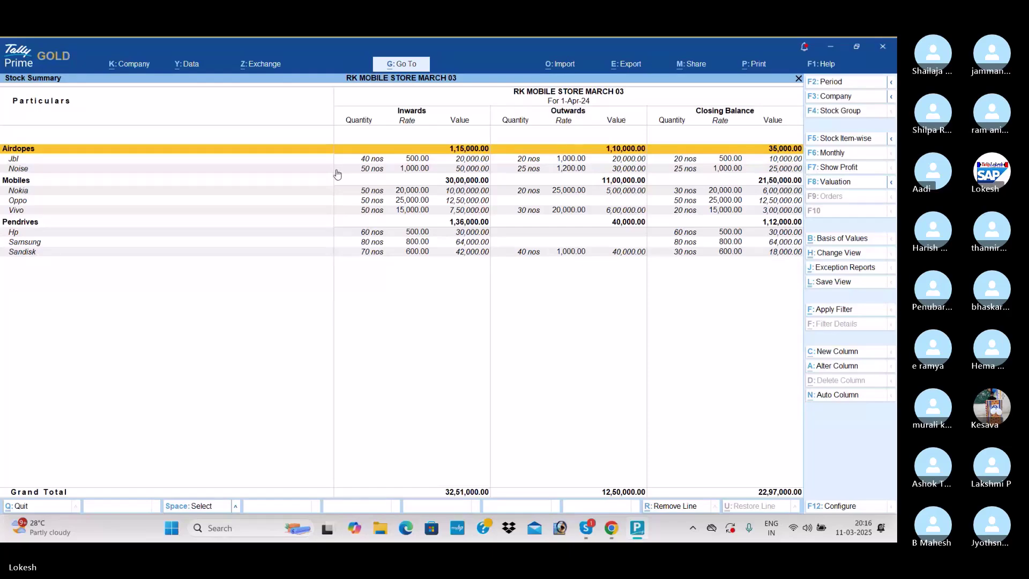
# Step: Examine the inward, outward and closing quantities of Jbl, Noise, Nokia, Oppo and Vivo, and close the Stock Summary
pyautogui.click(368, 161)
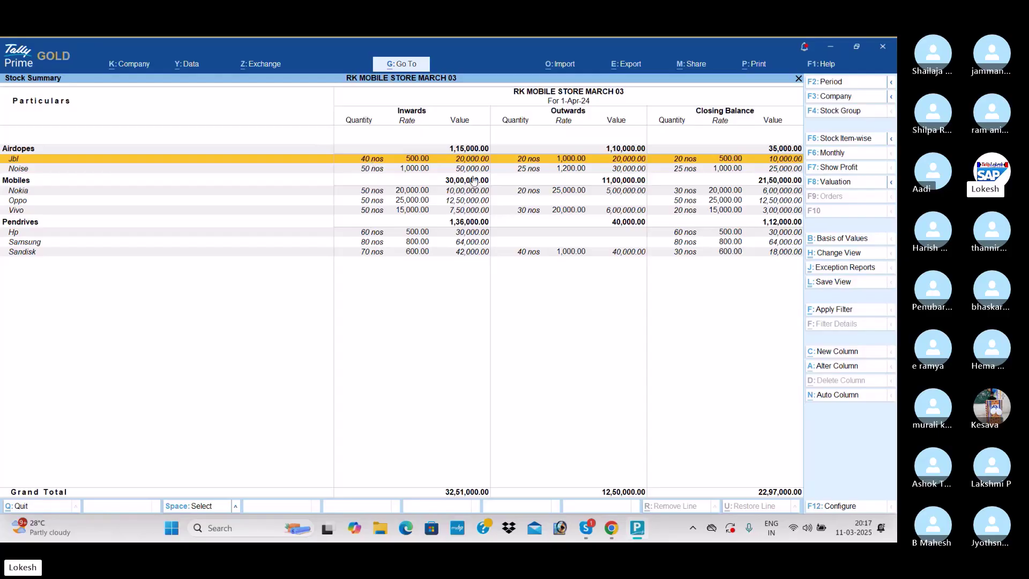
pyautogui.click(369, 169)
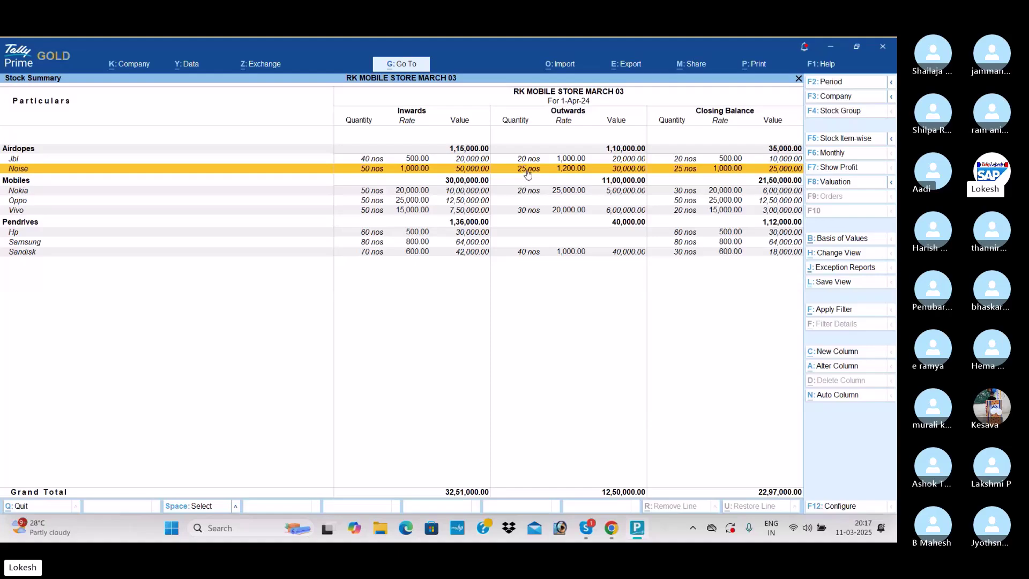
pyautogui.click(372, 192)
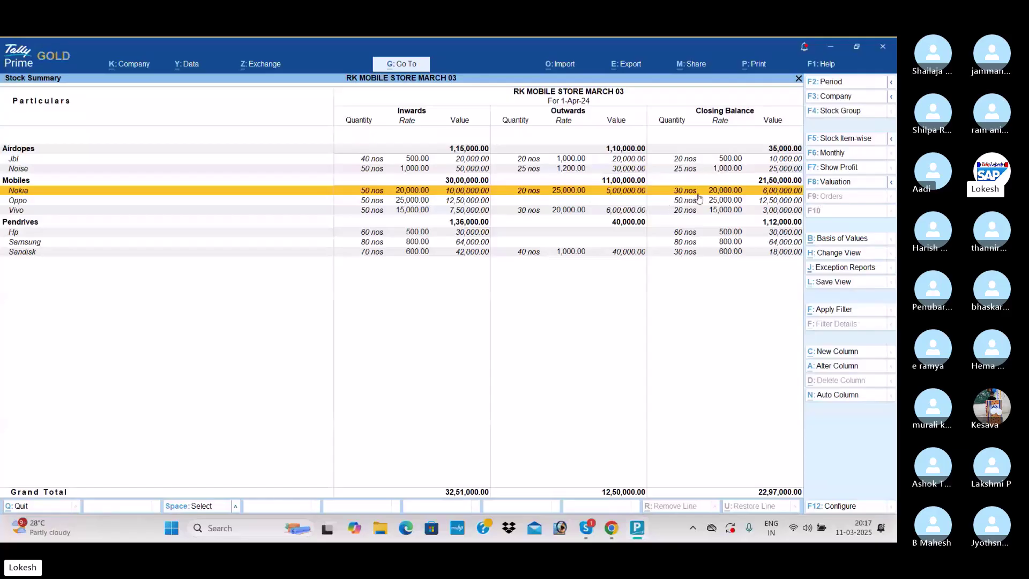
pyautogui.click(377, 201)
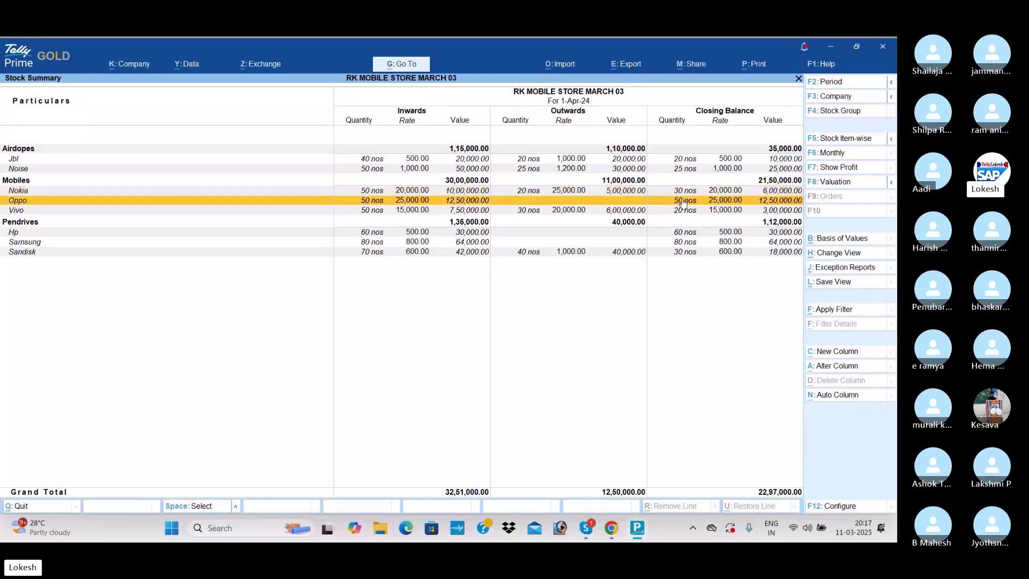
pyautogui.click(395, 214)
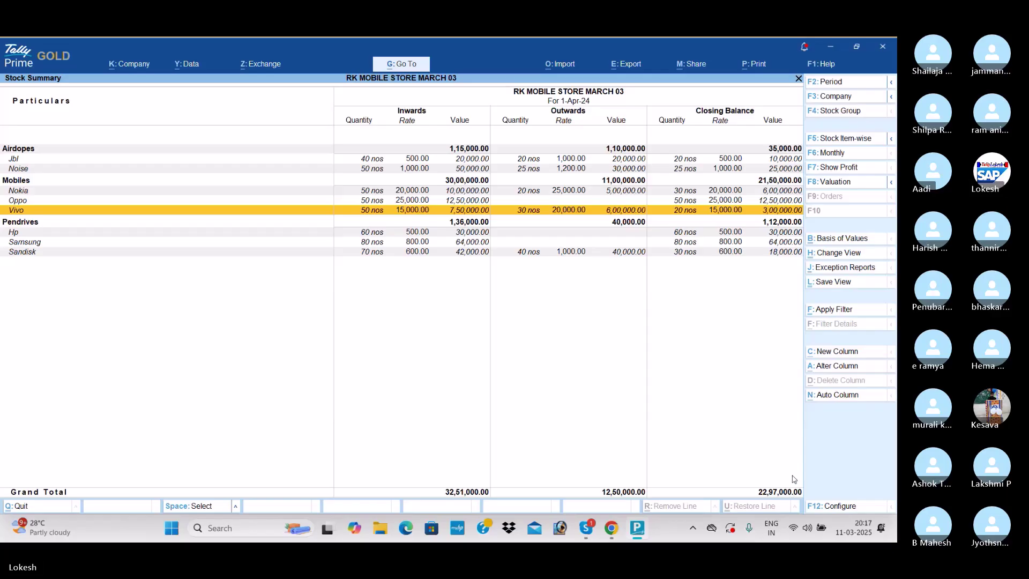
pyautogui.press('Escape')
# Step: View the company's Dashboard and return to the Gateway of Tally
pyautogui.press('Down')
pyautogui.press('Down')
pyautogui.press('Down')
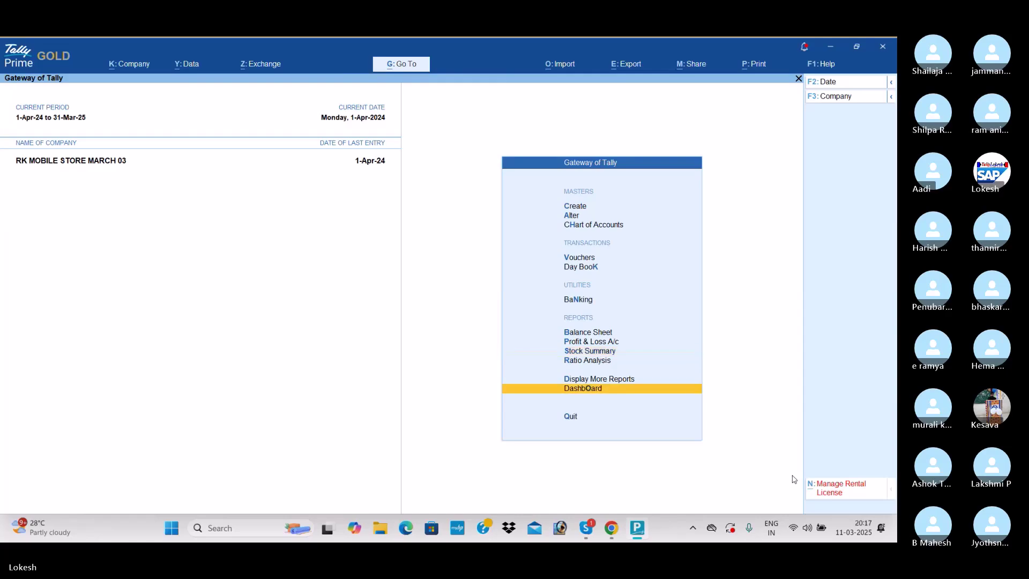
pyautogui.press('Return')
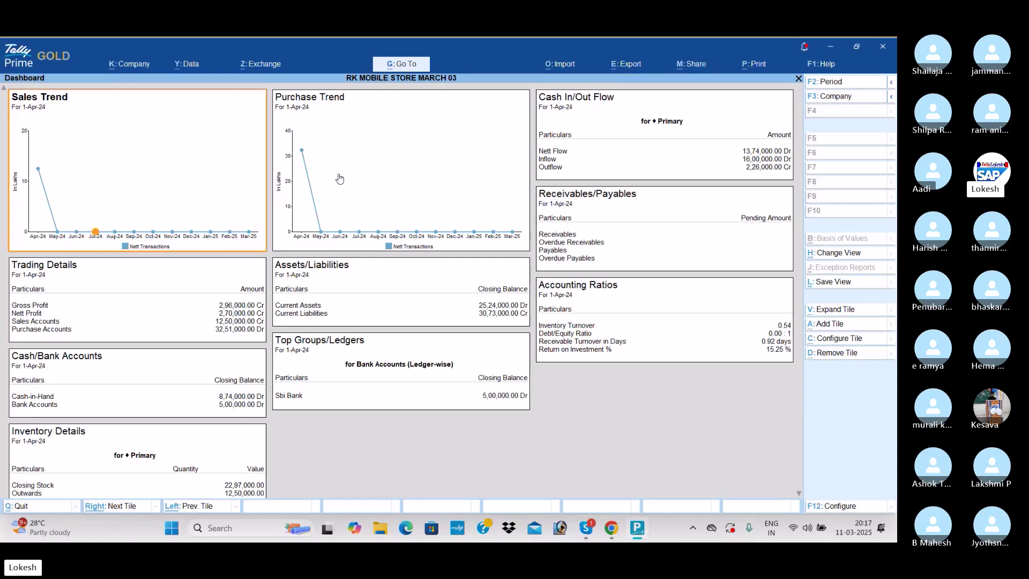
pyautogui.press('Escape')
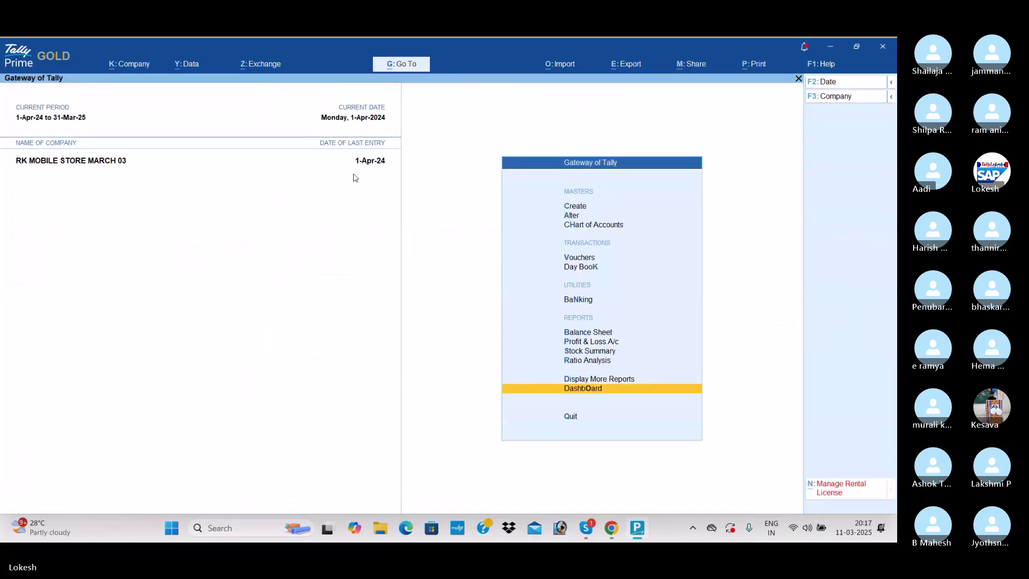
# Step: View the Trial Balance in detailed format, then close it
pyautogui.press('Up')
pyautogui.press('Return')
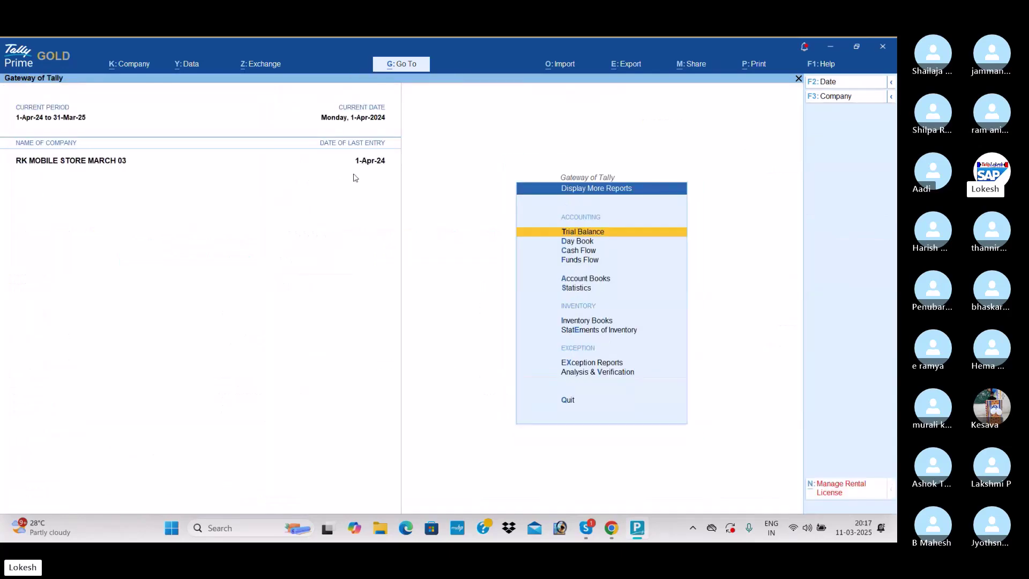
pyautogui.press('Return')
pyautogui.hotkey('alt', 'F5')
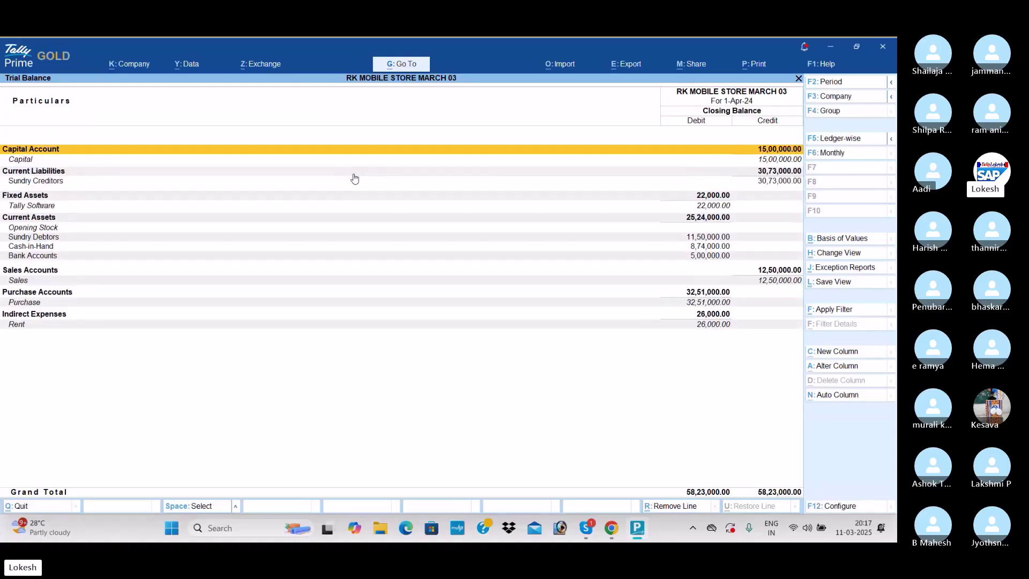
pyautogui.press('Escape')
# Step: Review the cash and bank balances in the Cash/Bank Book(s) of the Account Books
pyautogui.press('Down')
pyautogui.press('Down')
pyautogui.press('Down')
pyautogui.press('Down')
pyautogui.press('Return')
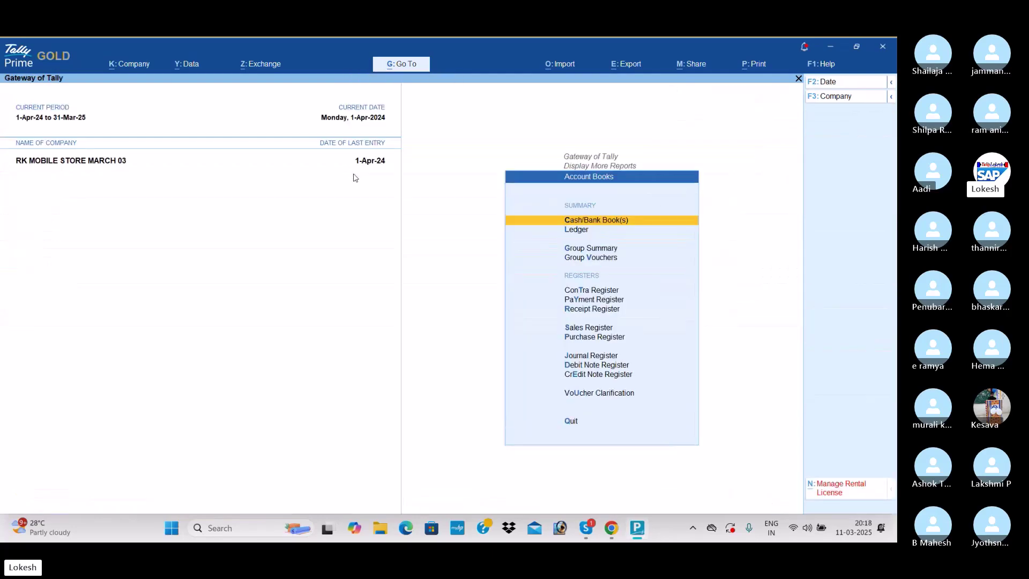
pyautogui.press('Return')
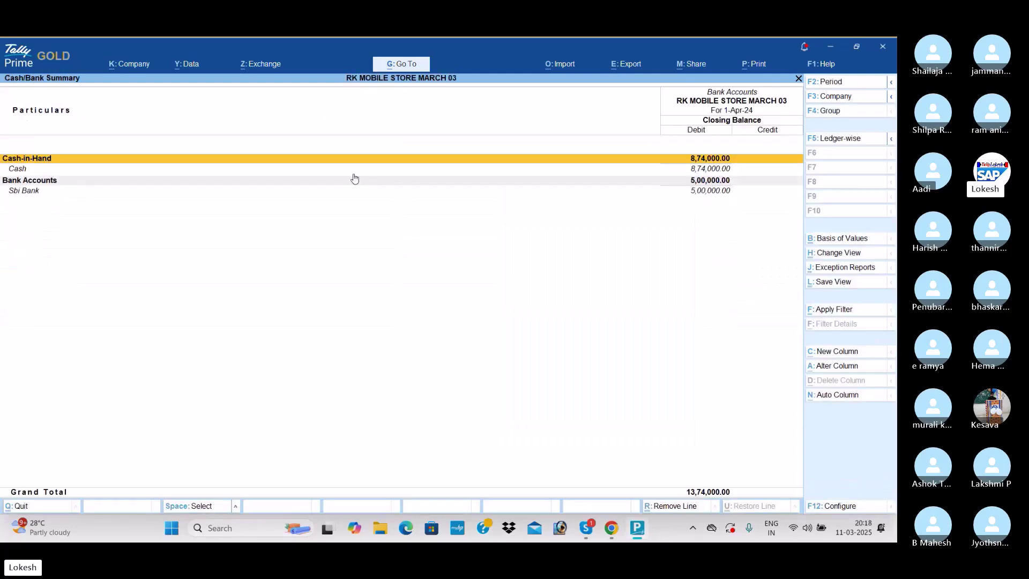
pyautogui.press('Escape')
# Step: View the monthly totals in the Purchase Register and close it
pyautogui.press('Down')
pyautogui.press('Down')
pyautogui.press('Down')
pyautogui.press('Down')
pyautogui.press('Down')
pyautogui.press('Down')
pyautogui.press('Down')
pyautogui.press('Down')
pyautogui.press('Return')
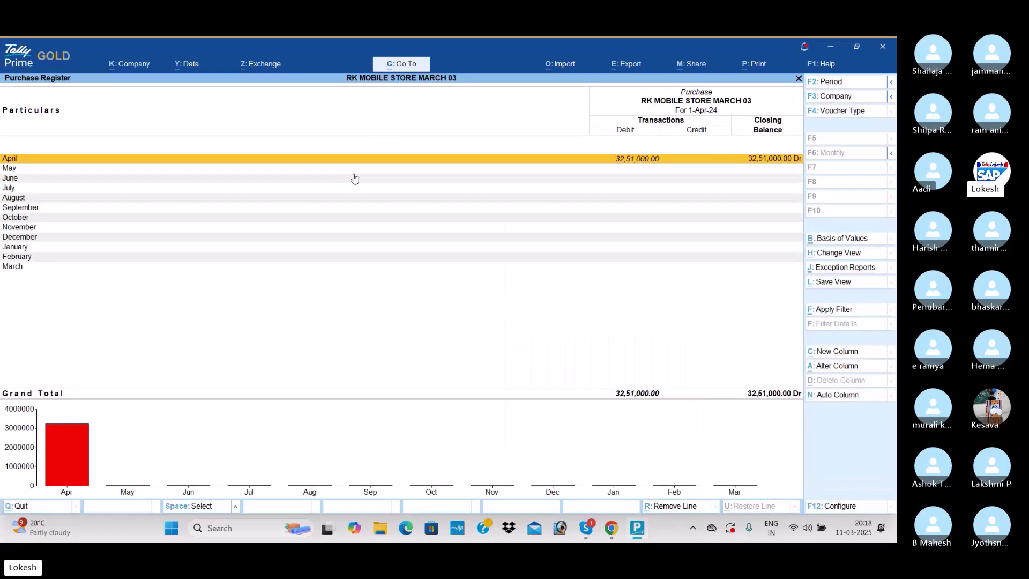
pyautogui.press('Escape')
# Step: View the monthly totals in the Sales Register and close it
pyautogui.press('Up')
pyautogui.press('Return')
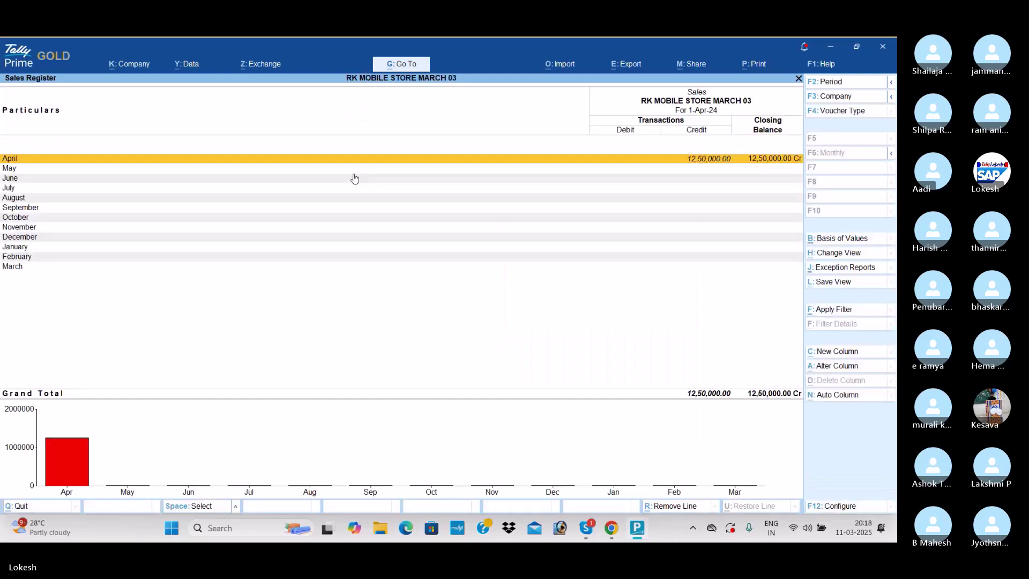
pyautogui.press('Escape')
# Step: Check April's vouchers in the Receipt Register and return to the Account Books
pyautogui.press('Up')
pyautogui.press('Return')
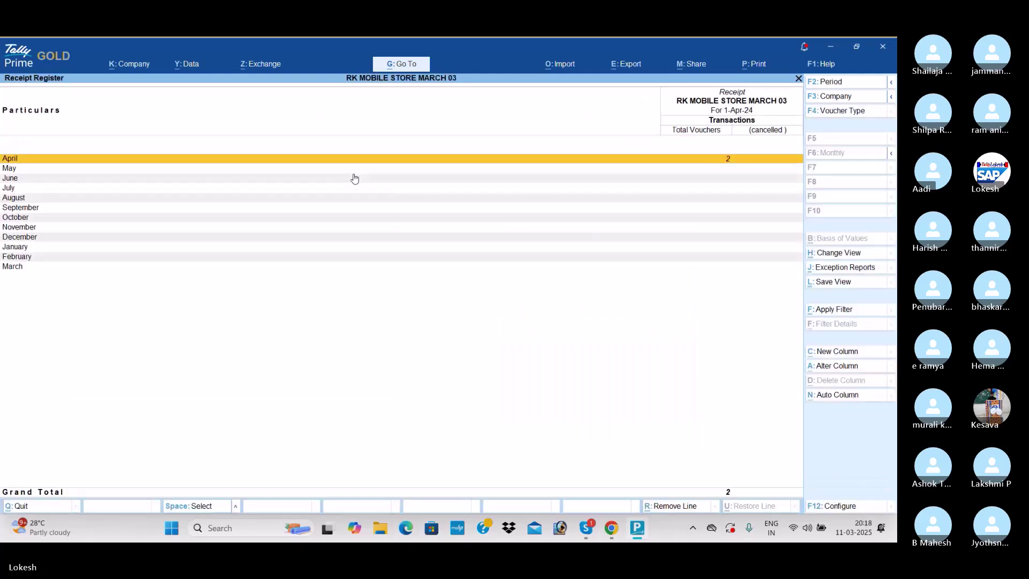
pyautogui.press('Return')
pyautogui.press('Escape')
pyautogui.press('Escape')
# Step: Check April's vouchers in the Payment Register and return to the Account Books
pyautogui.press('Up')
pyautogui.press('Return')
pyautogui.press('Return')
pyautogui.press('Escape')
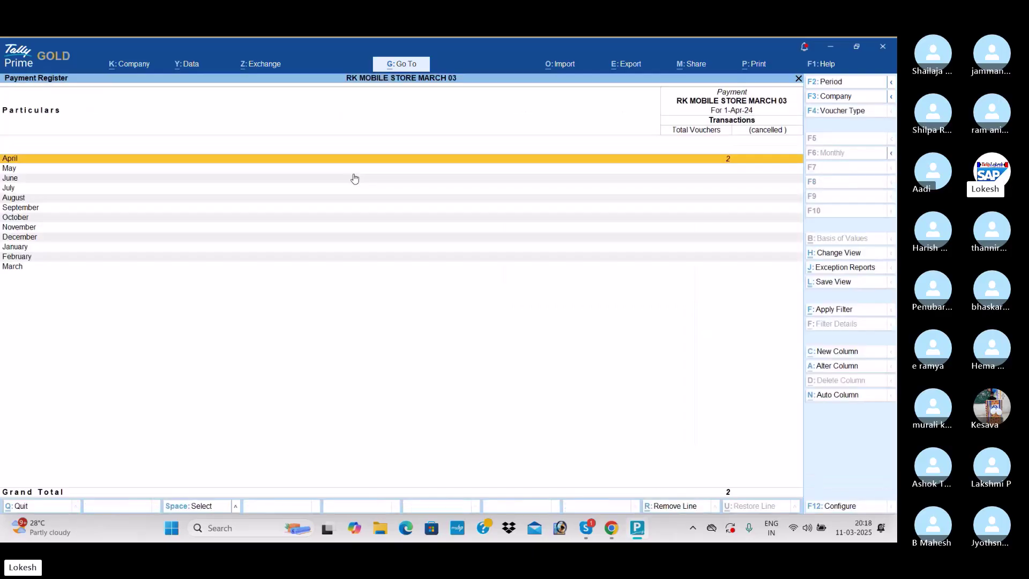
pyautogui.press('Escape')
# Step: Check April's vouchers in the Contra Register and leave the Account Books
pyautogui.press('Up')
pyautogui.press('Return')
pyautogui.press('Return')
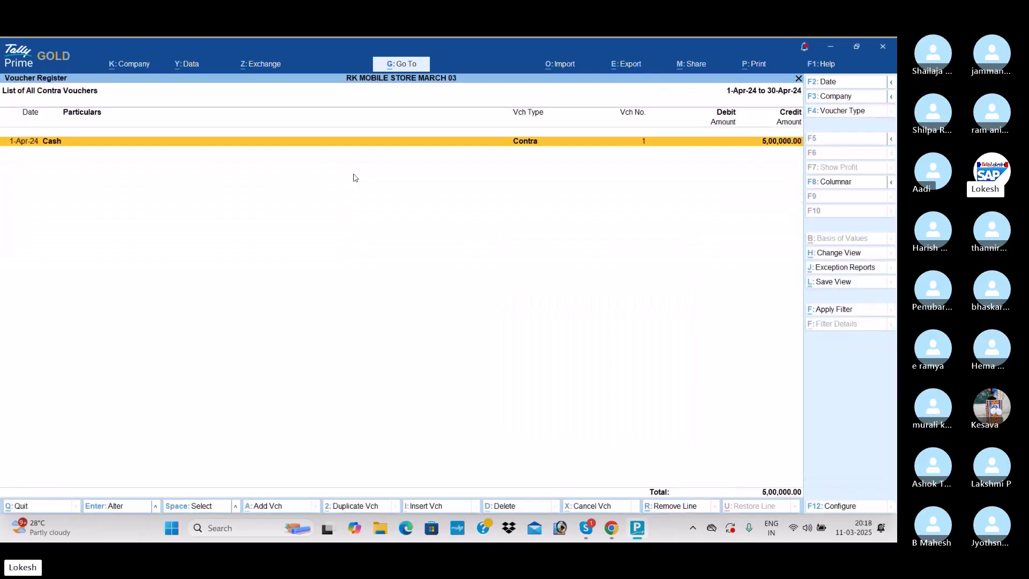
pyautogui.press('Escape')
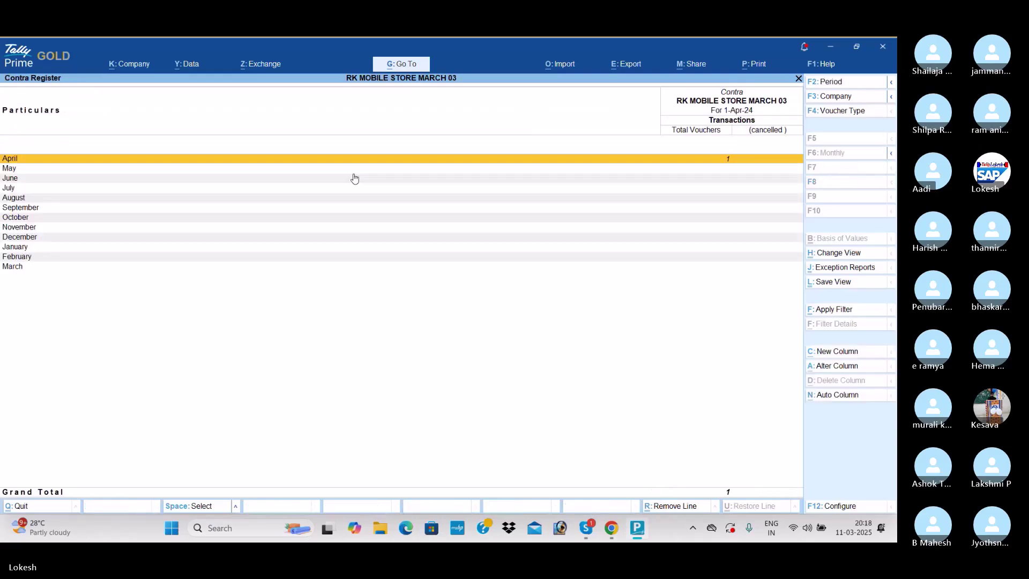
pyautogui.press('Escape')
pyautogui.press('Escape')
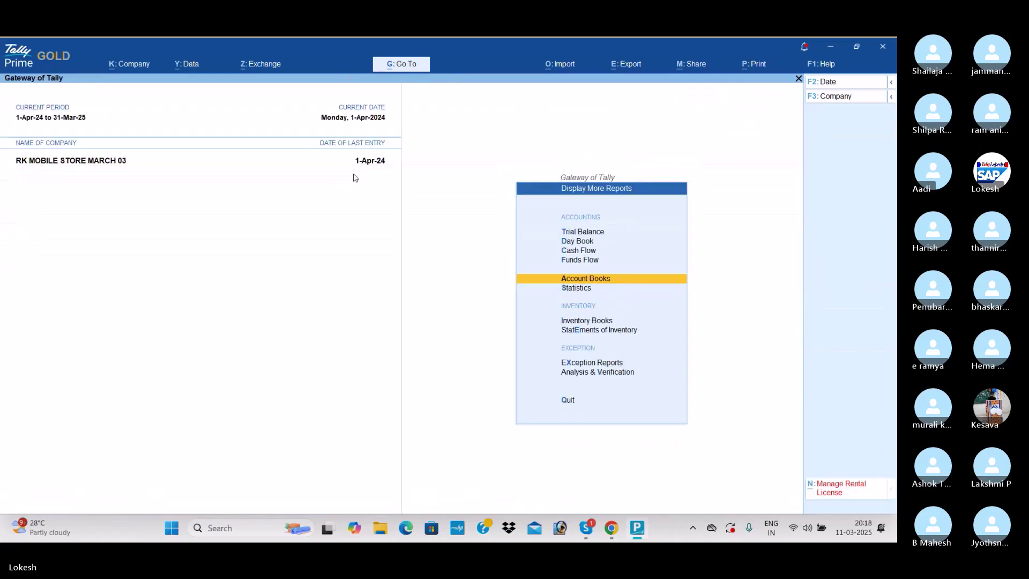
# Step: Examine the Statistics report's voucher counts by type and its account master counts
pyautogui.press('Down')
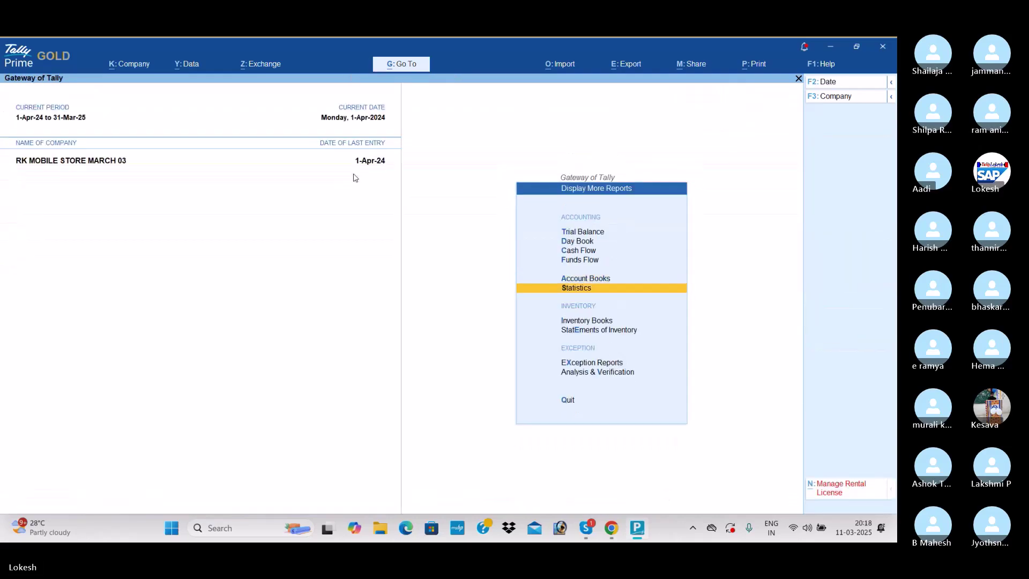
pyautogui.press('Return')
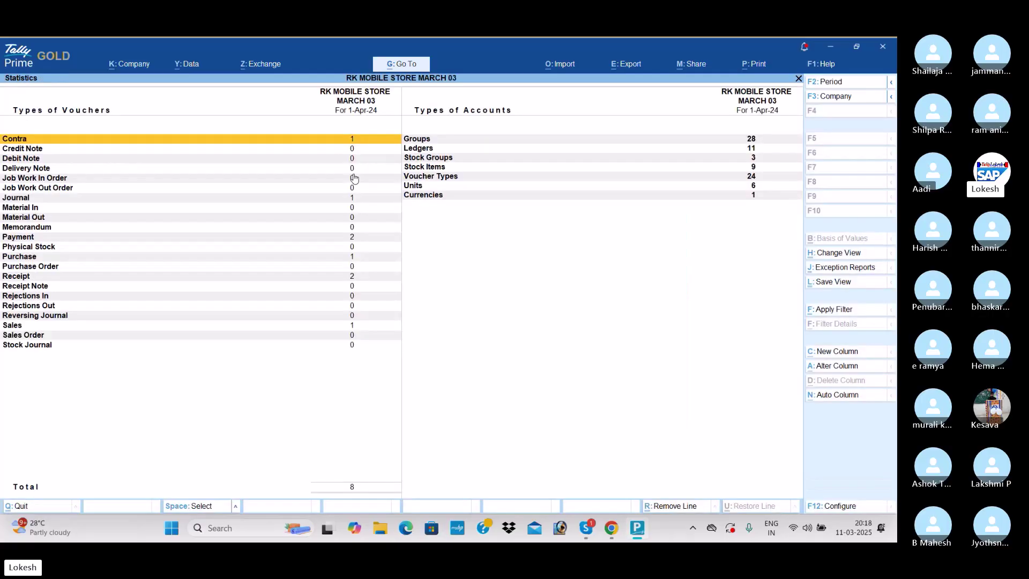
pyautogui.press('Down')
pyautogui.press('Down')
pyautogui.press('Down')
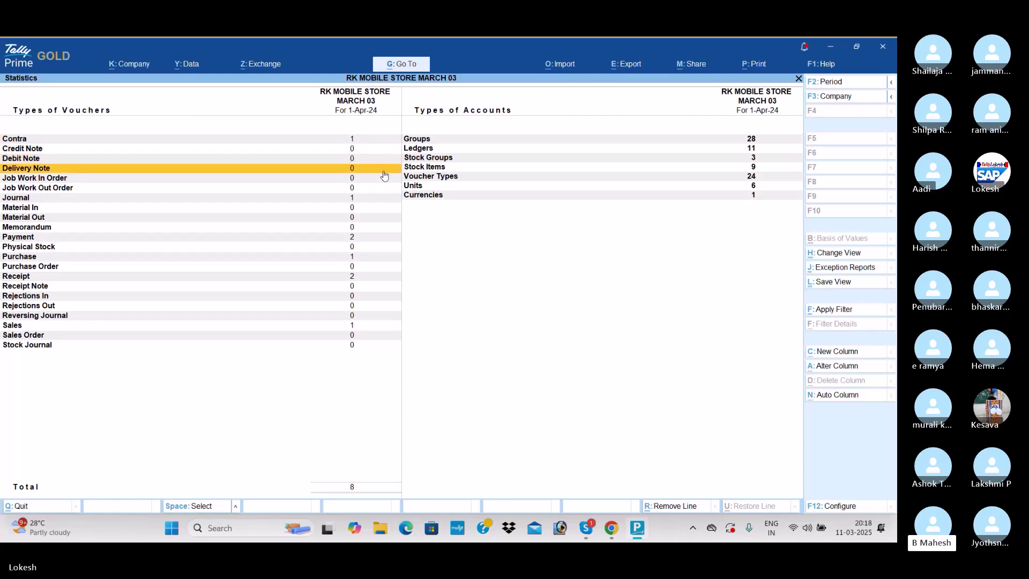
pyautogui.press('Down')
pyautogui.press('Down')
pyautogui.press('Down')
pyautogui.press('Down')
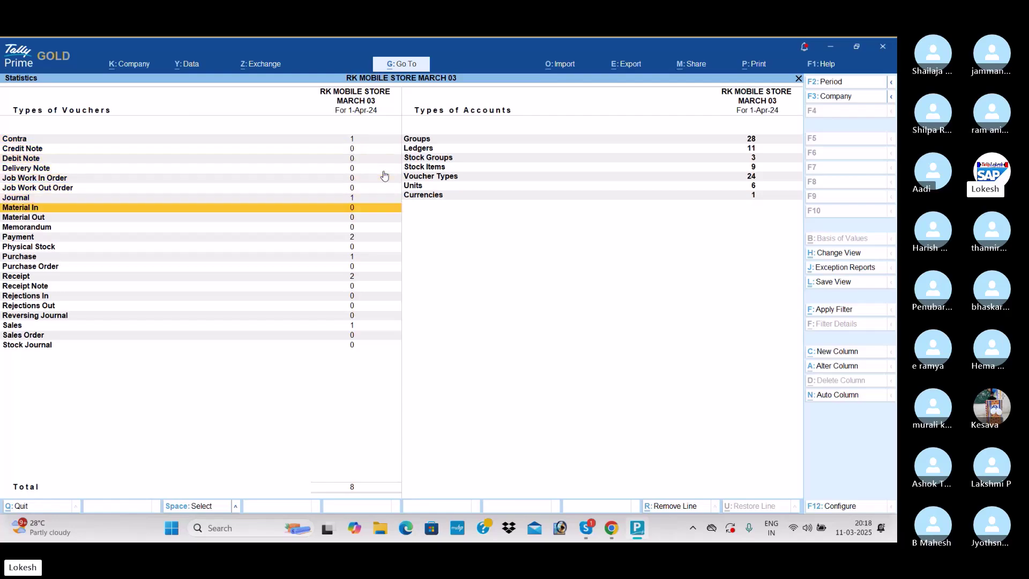
# Step: Examine the purchase, receipt and sales voucher counts in the Statistics report's voucher types list
pyautogui.press('Down')
pyautogui.press('Down')
pyautogui.press('Down')
pyautogui.press('Down')
pyautogui.press('Down')
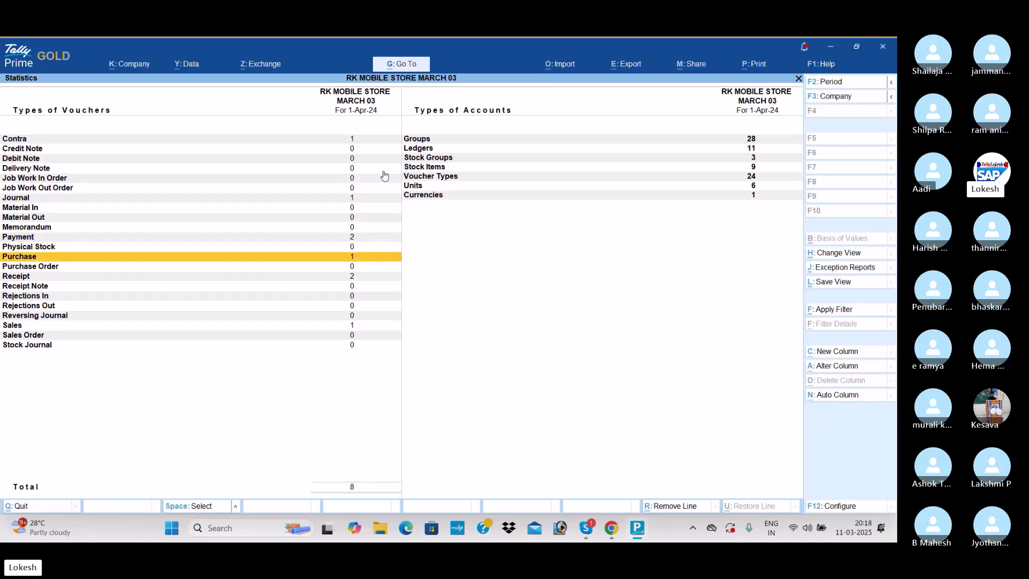
pyautogui.press('Down')
pyautogui.press('Down')
pyautogui.press('Down')
pyautogui.press('Down')
pyautogui.press('Down')
pyautogui.press('Down')
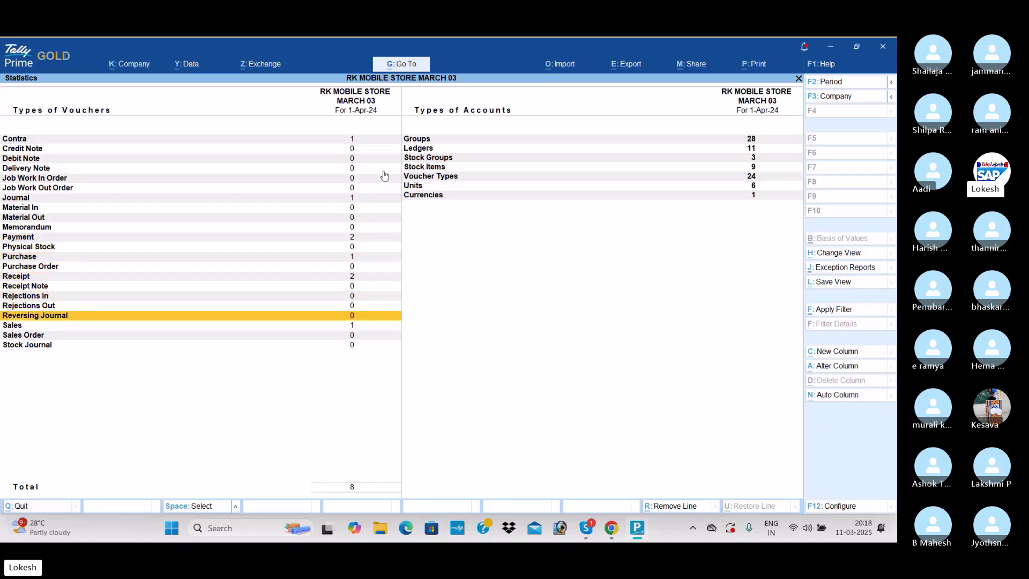
pyautogui.press('Down')
pyautogui.press('Down')
pyautogui.press('Up')
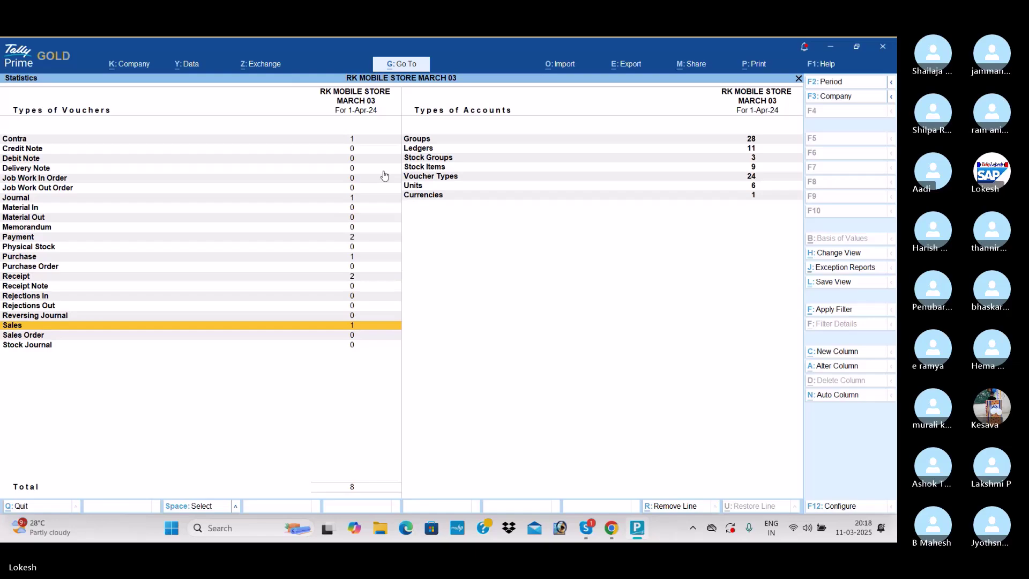
pyautogui.press('Down')
pyautogui.press('Up')
# Step: Examine the ledger, stock group, stock item, voucher type, unit and currency counts, and close the Statistics report
pyautogui.press('Right')
pyautogui.press('Up')
pyautogui.press('Up')
pyautogui.press('Up')
pyautogui.press('Up')
pyautogui.press('Up')
pyautogui.press('Up')
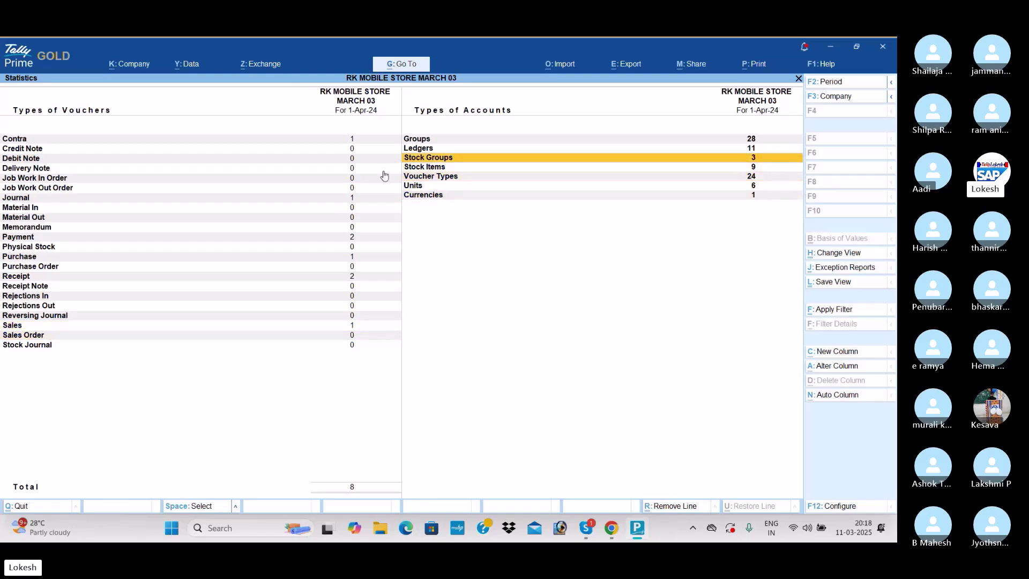
pyautogui.press('Down')
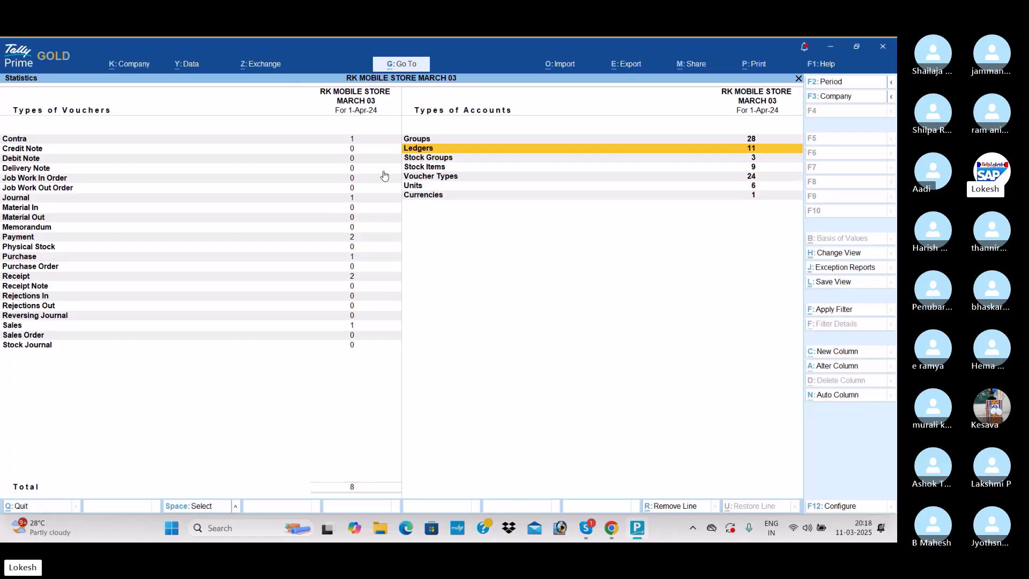
pyautogui.press('Down')
pyautogui.press('Down')
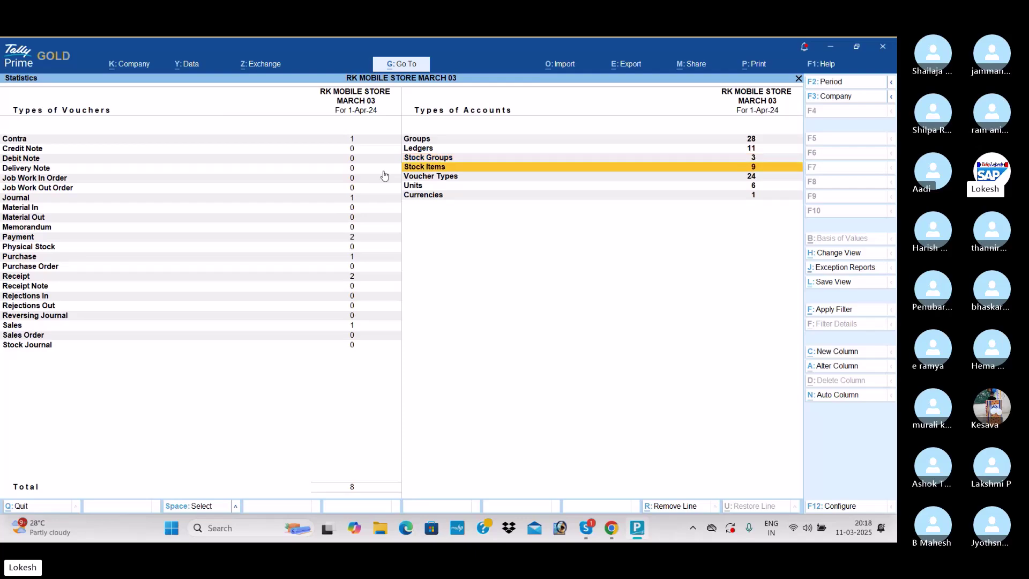
pyautogui.press('Down')
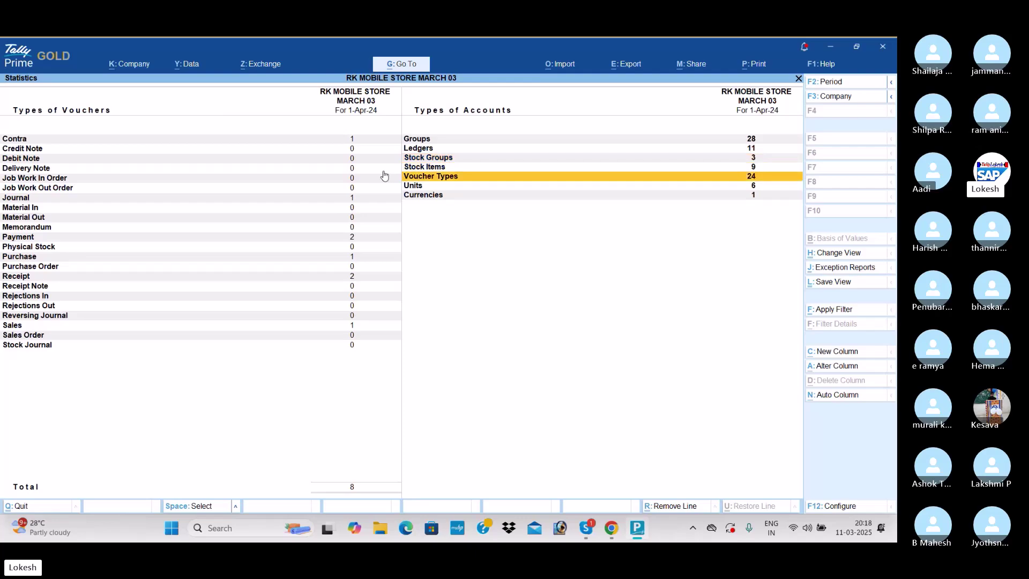
pyautogui.press('Down')
pyautogui.press('Down')
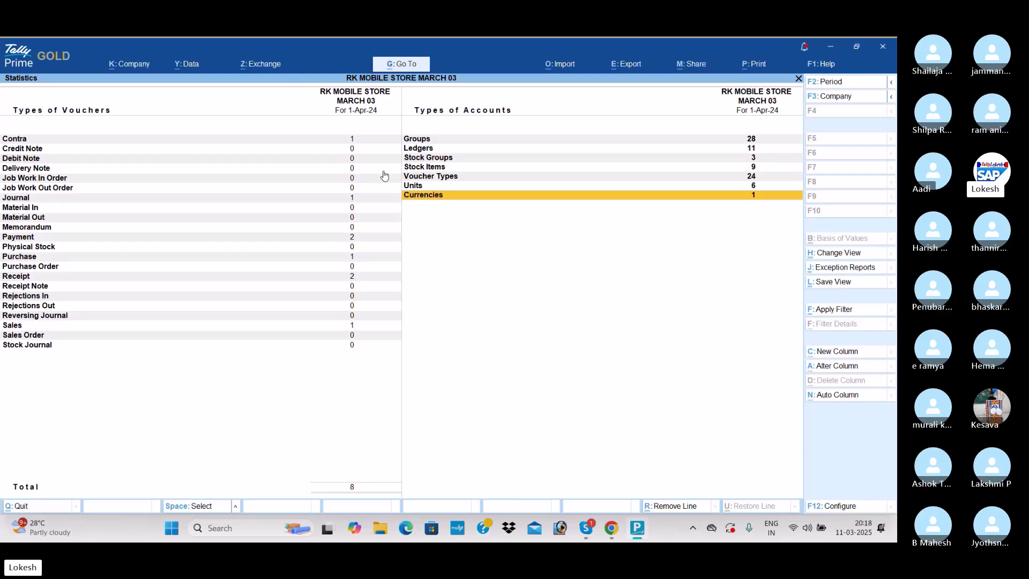
pyautogui.press('Escape')
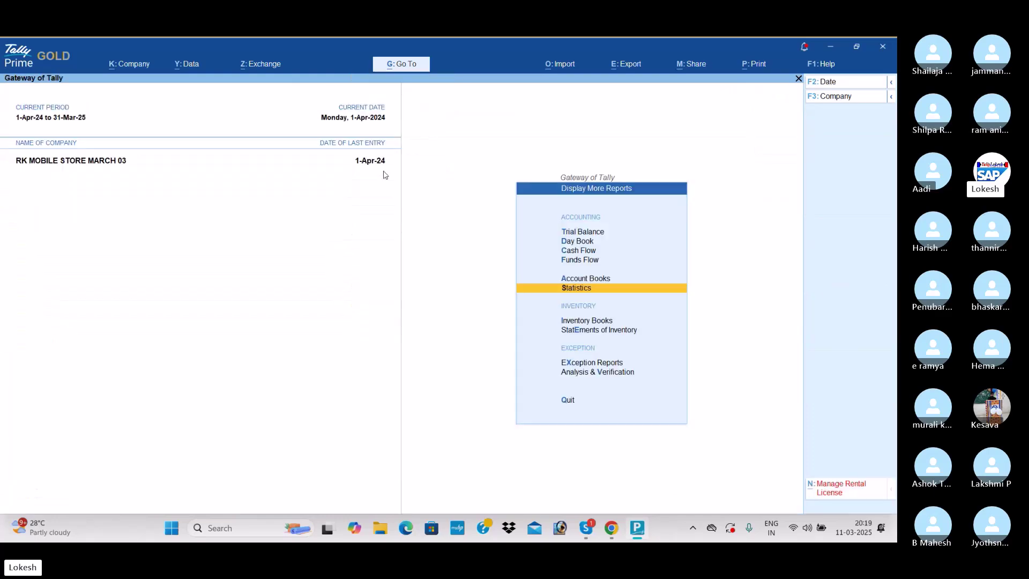
# Step: View the company's Balance Sheet and return to the Gateway of Tally
pyautogui.press('Escape')
pyautogui.press('Up')
pyautogui.press('Up')
pyautogui.press('Up')
pyautogui.press('Up')
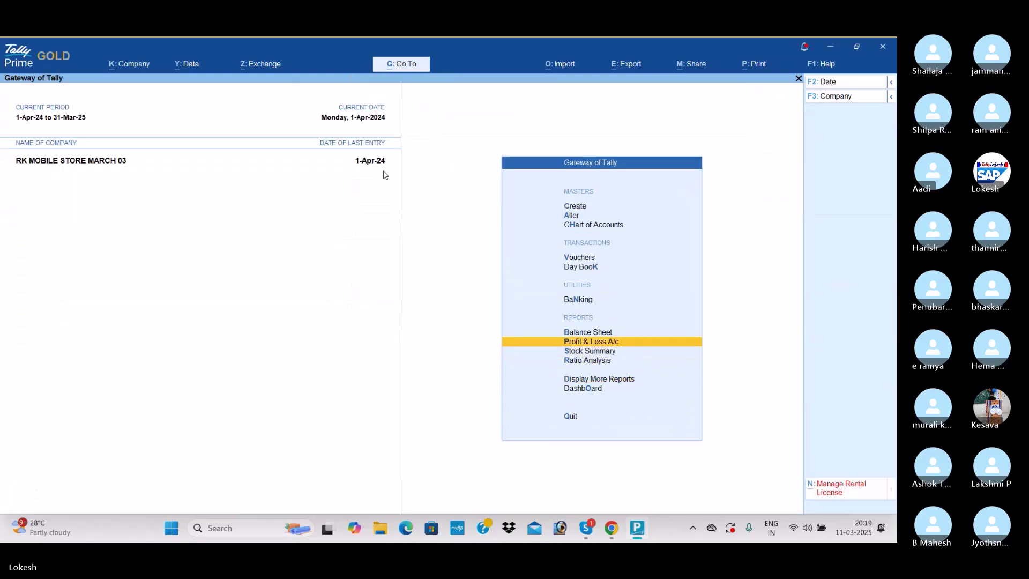
pyautogui.press('Return')
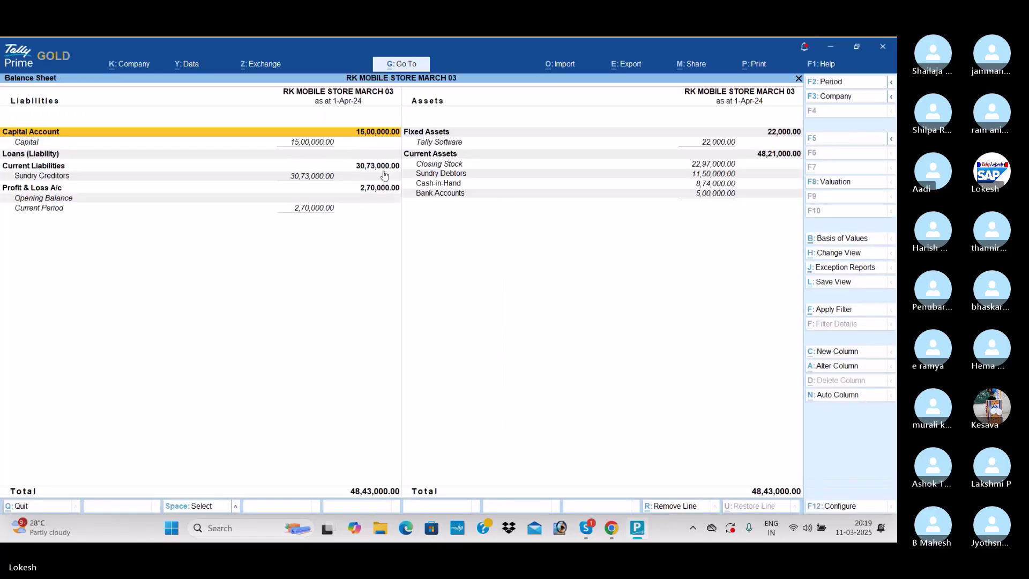
pyautogui.press('Escape')
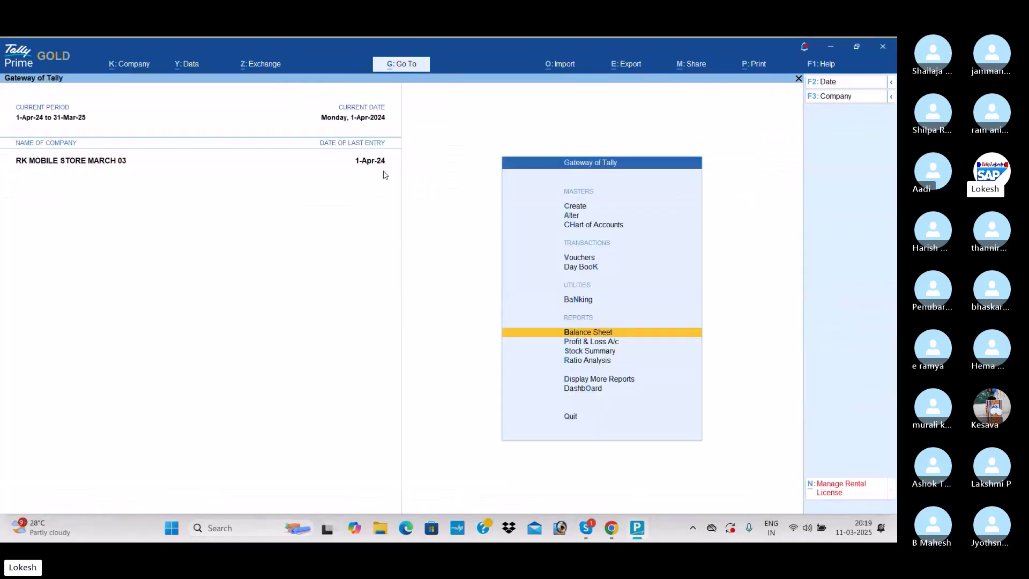
# Step: Create a stock group named Medicines under Primary, without adding item quantities
pyautogui.press('Up')
pyautogui.press('Up')
pyautogui.press('Up')
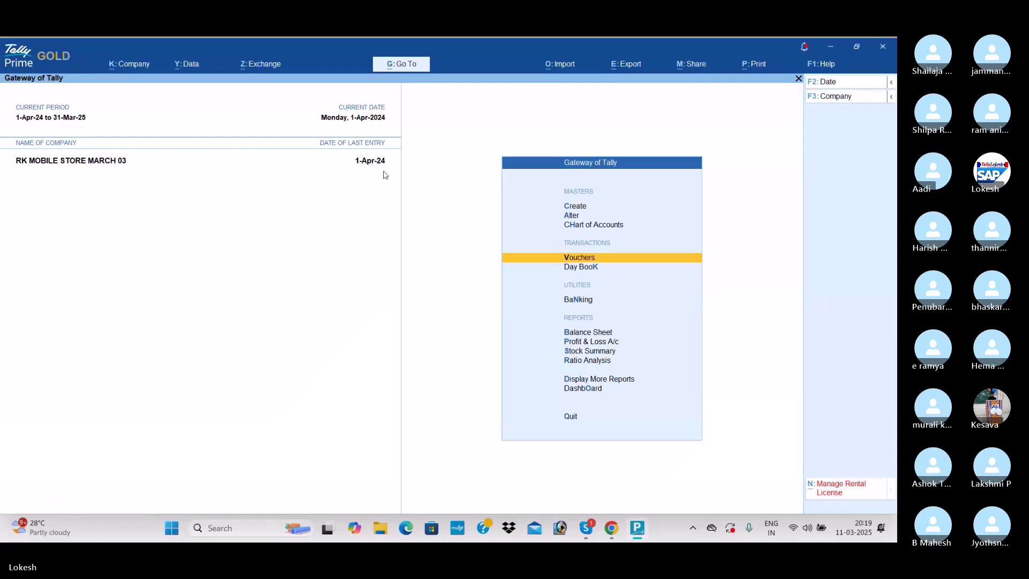
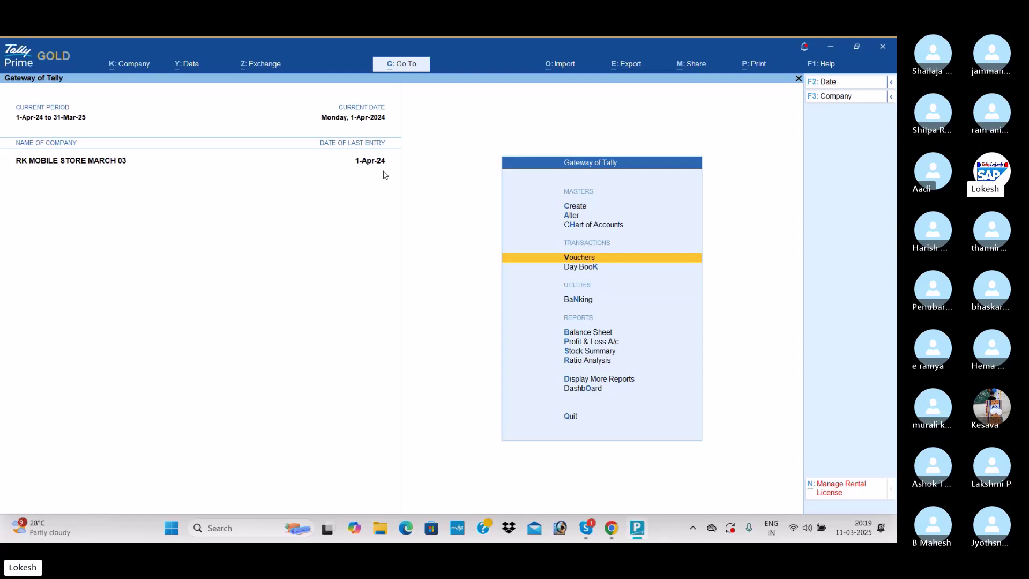
pyautogui.press('Up')
pyautogui.press('Up')
pyautogui.press('Up')
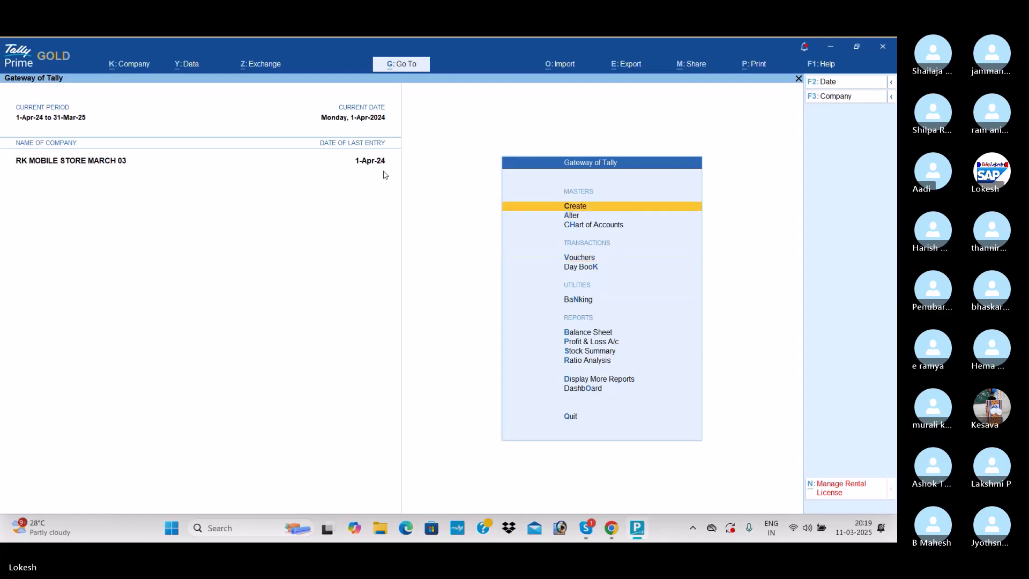
pyautogui.press('Return')
pyautogui.press('Down')
pyautogui.press('Down')
pyautogui.press('Down')
pyautogui.press('Down')
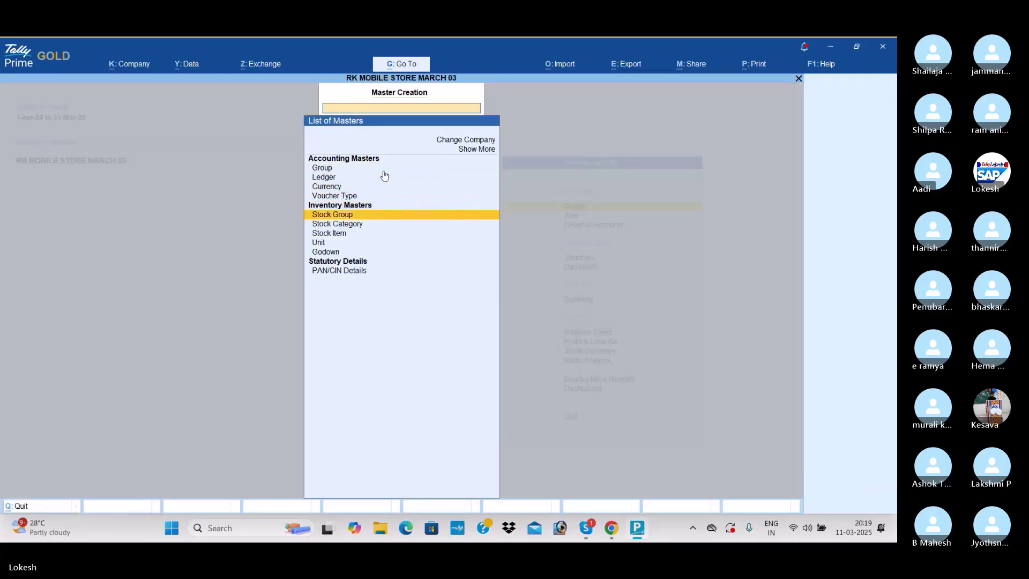
pyautogui.press('Return')
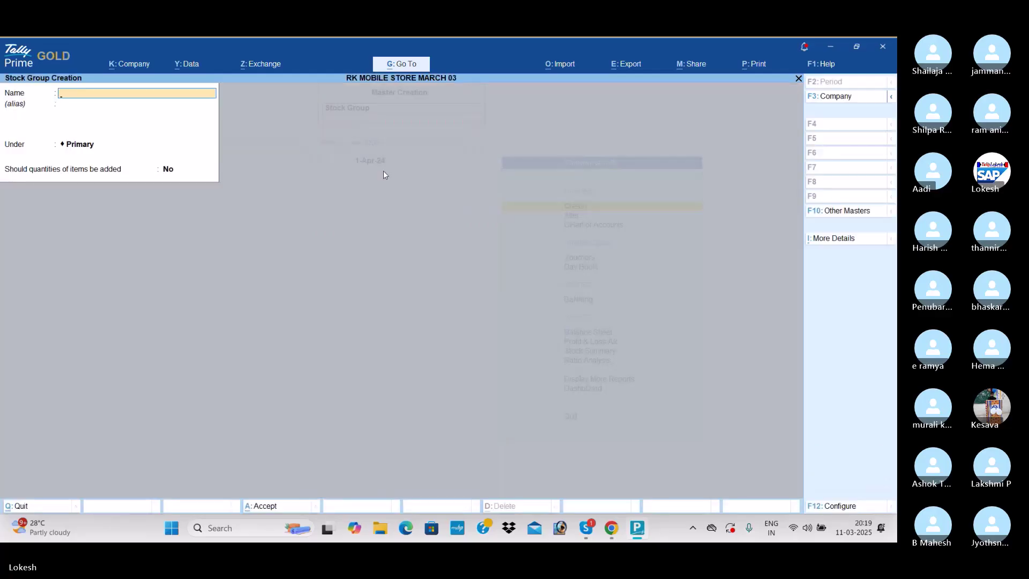
pyautogui.write('Medicin')
pyautogui.press('Return')
pyautogui.press('Return')
pyautogui.press('Return')
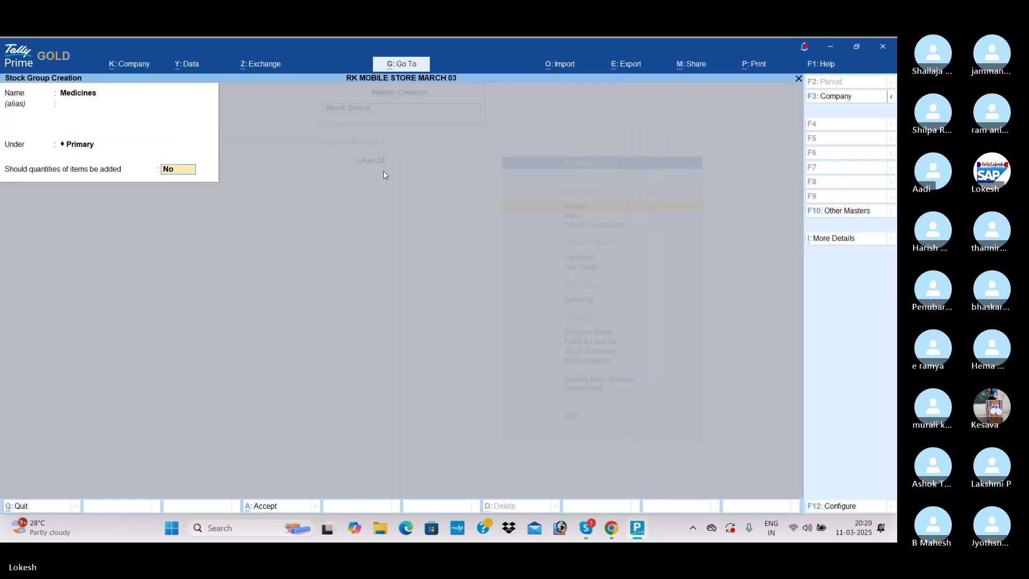
pyautogui.press('Return')
# Step: Create a stock group named General Items under Primary and leave stock group creation
pyautogui.write('Ge')
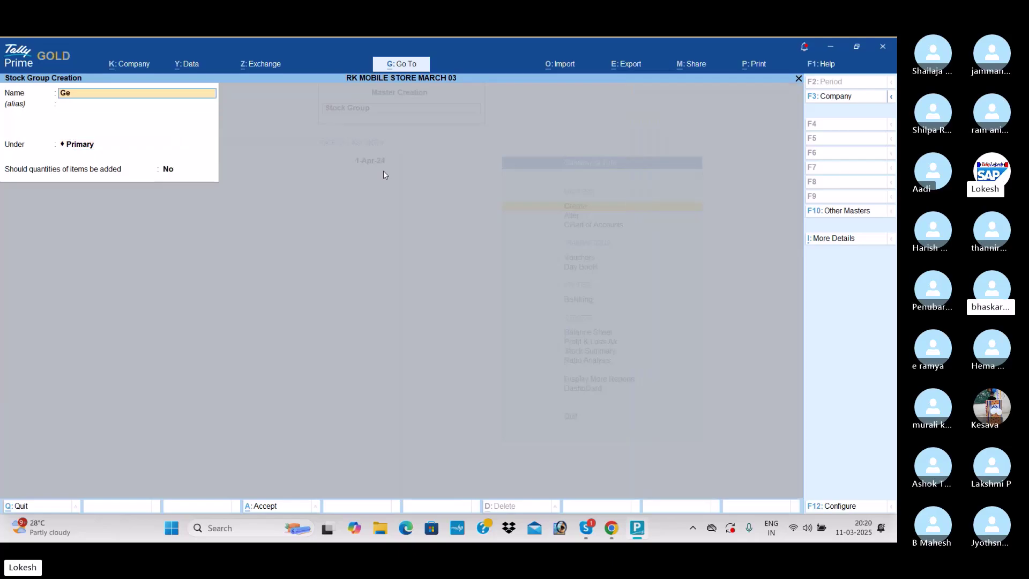
pyautogui.write('neral Items')
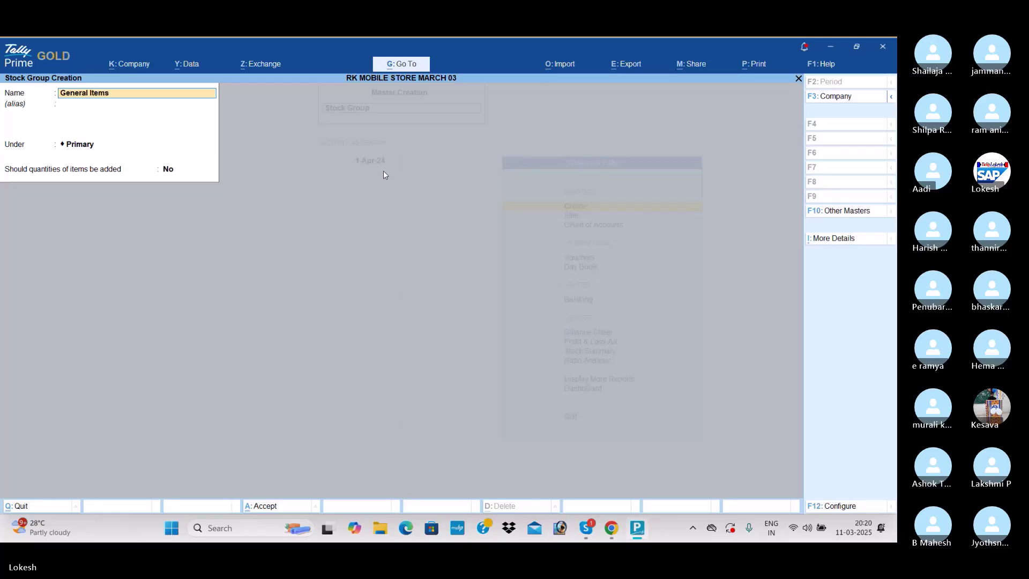
pyautogui.press('Return')
pyautogui.press('Return')
pyautogui.press('Return')
pyautogui.press('Return')
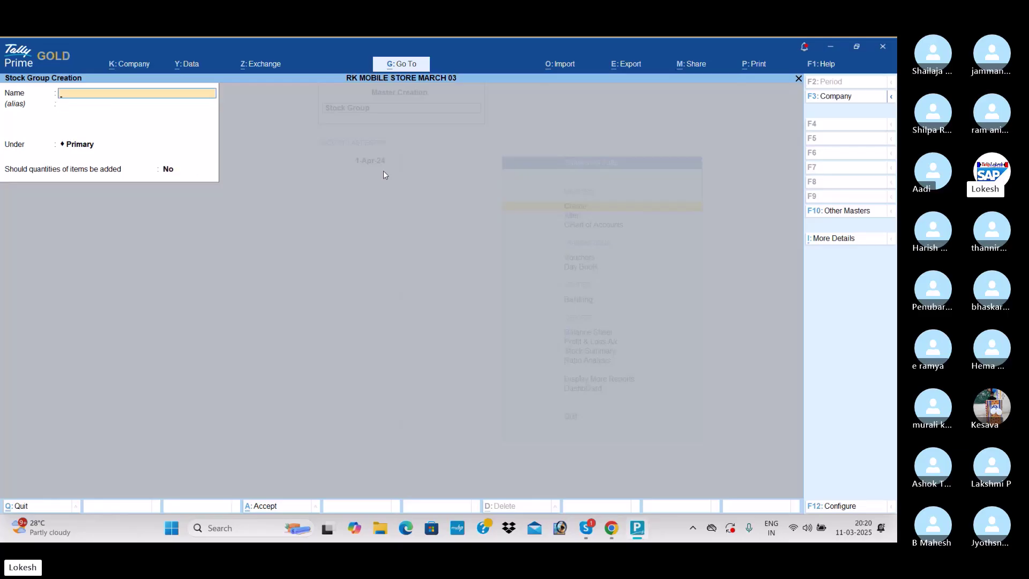
pyautogui.press('Escape')
# Step: Create a stock category named Painkillers under Primary
pyautogui.press('Down')
pyautogui.press('Return')
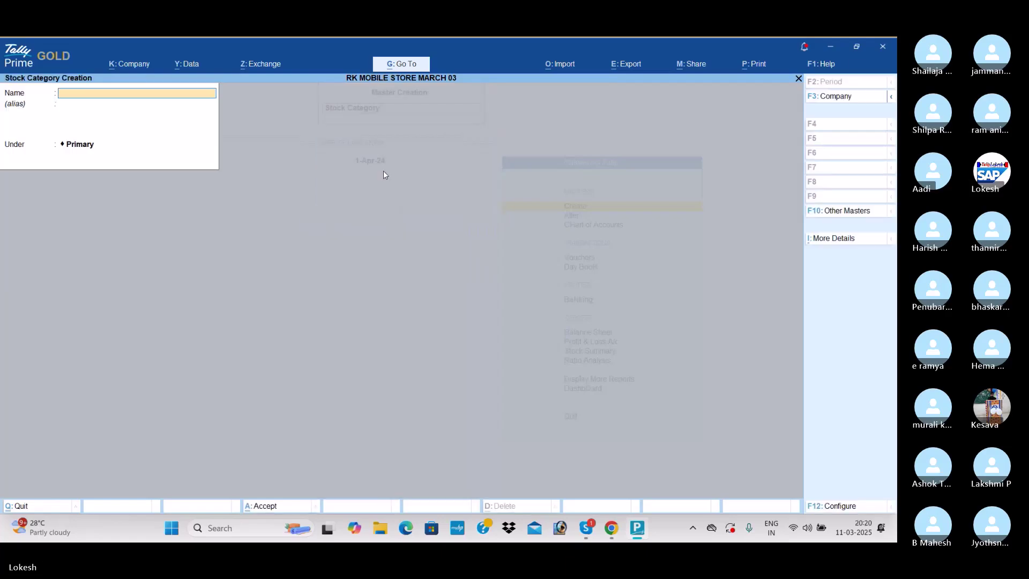
pyautogui.write('Painkillers')
pyautogui.press('Return')
pyautogui.press('Return')
pyautogui.press('Return')
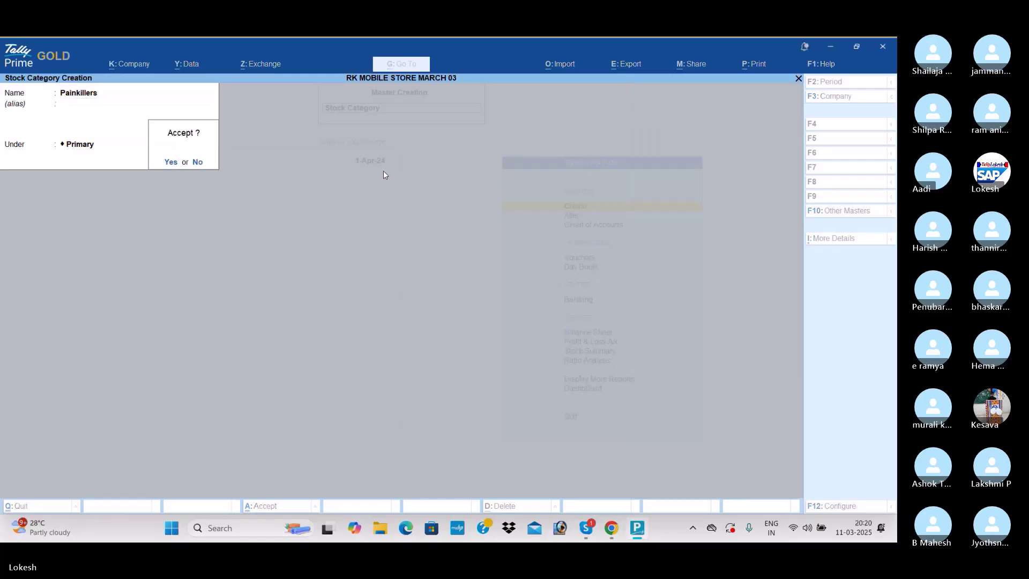
pyautogui.press('Return')
# Step: Create a stock category named Antibiotics under Primary
pyautogui.write('Antibi')
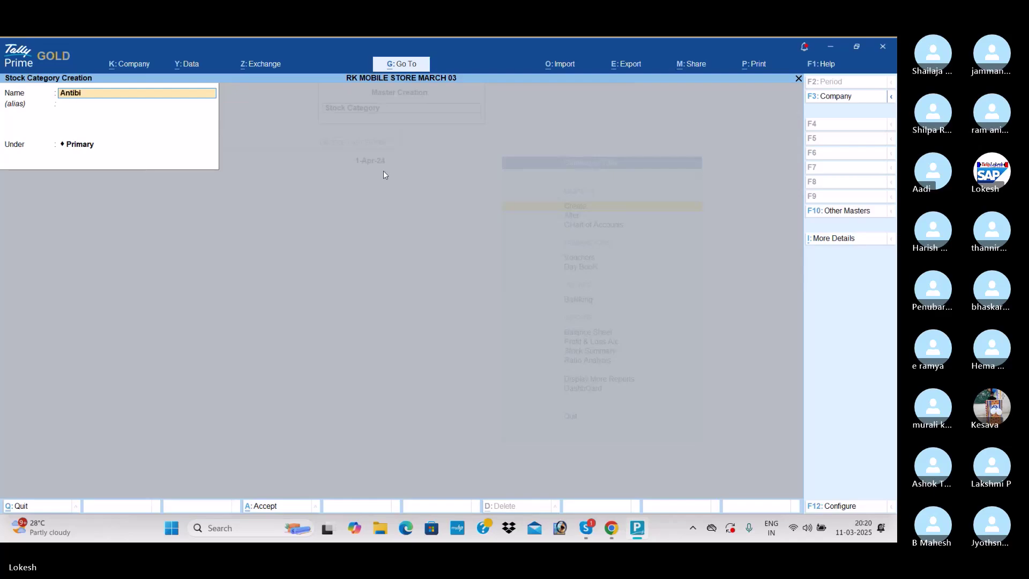
pyautogui.write('otics')
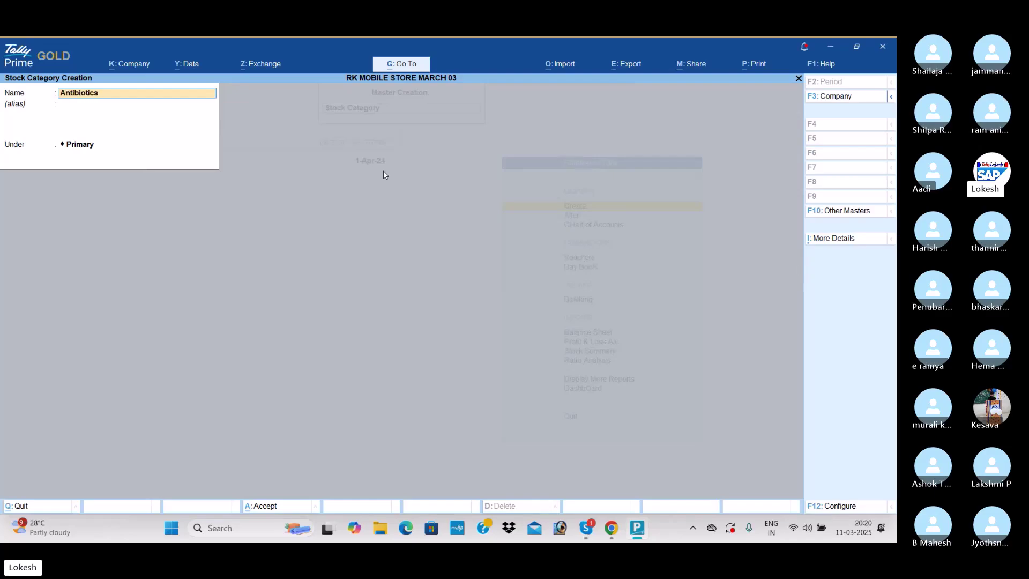
pyautogui.press('Return')
pyautogui.press('Return')
pyautogui.press('Return')
pyautogui.press('Return')
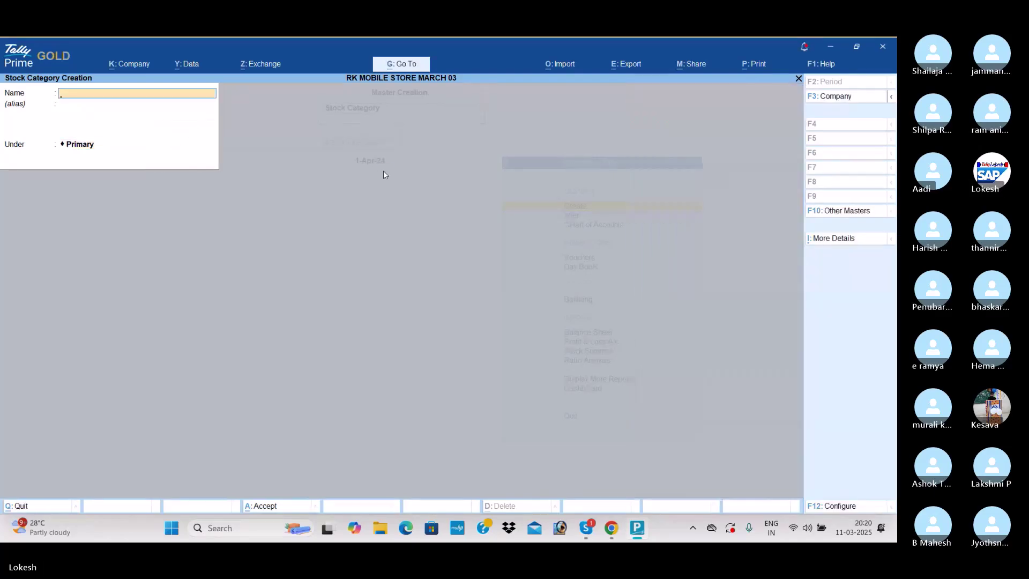
# Step: Create a stock category named Syrups under Primary
pyautogui.write('Syrup')
pyautogui.press('Return')
pyautogui.press('Return')
pyautogui.press('Return')
pyautogui.press('Return')
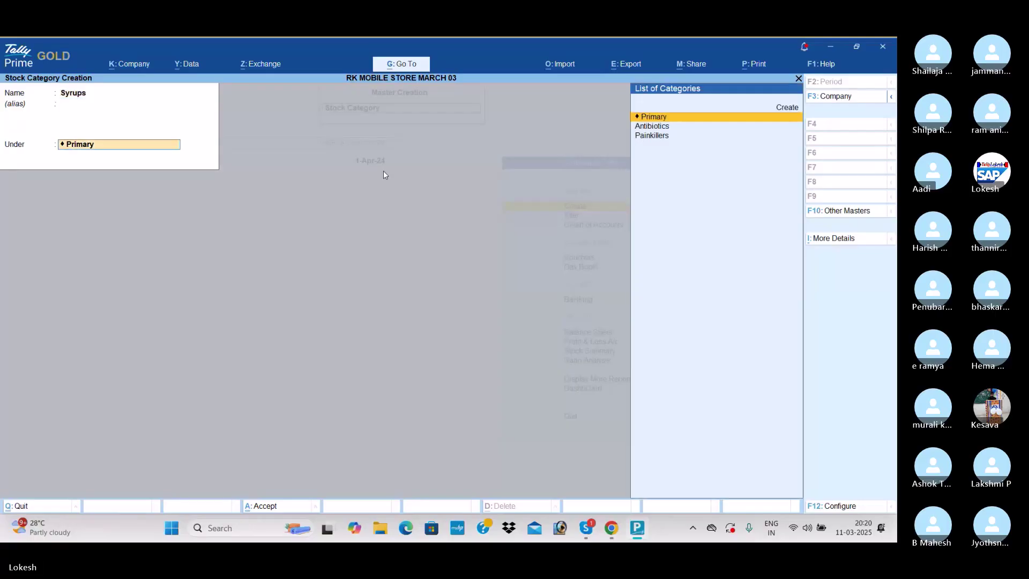
# Step: Create a stock category named Soaps under Primary
pyautogui.write('S')
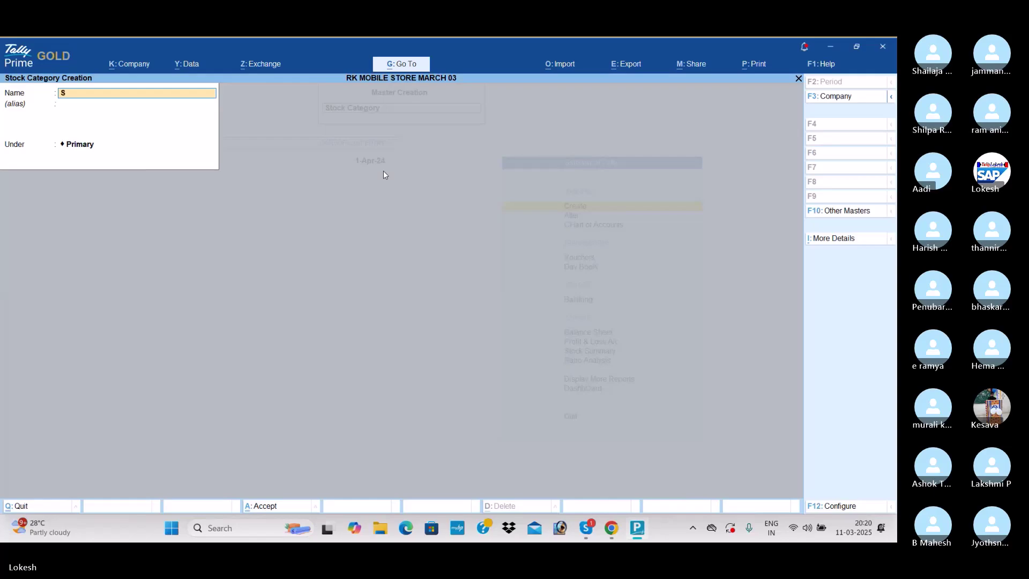
pyautogui.write('oaps')
pyautogui.press('Return')
pyautogui.press('Return')
pyautogui.press('Return')
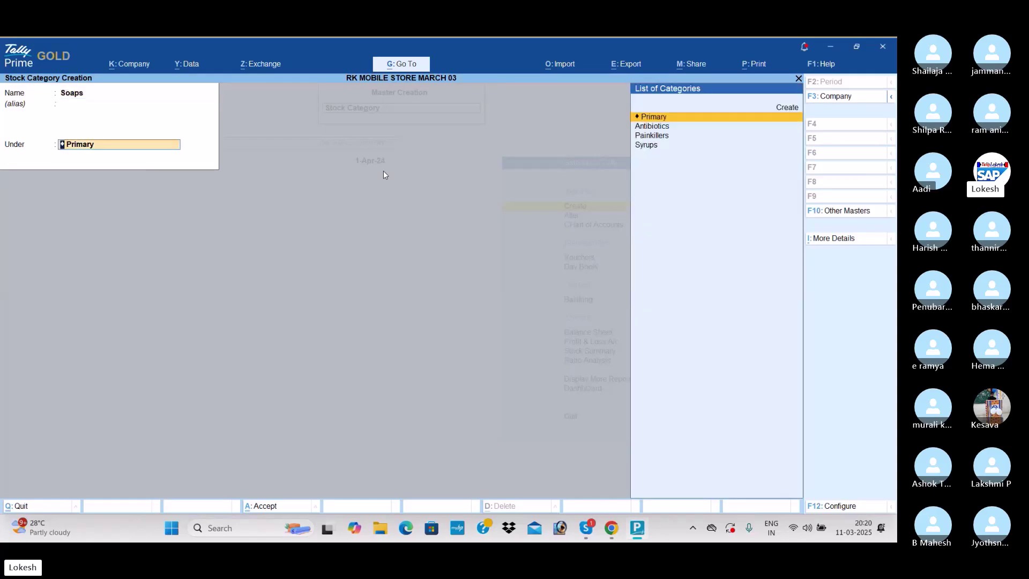
pyautogui.press('Return')
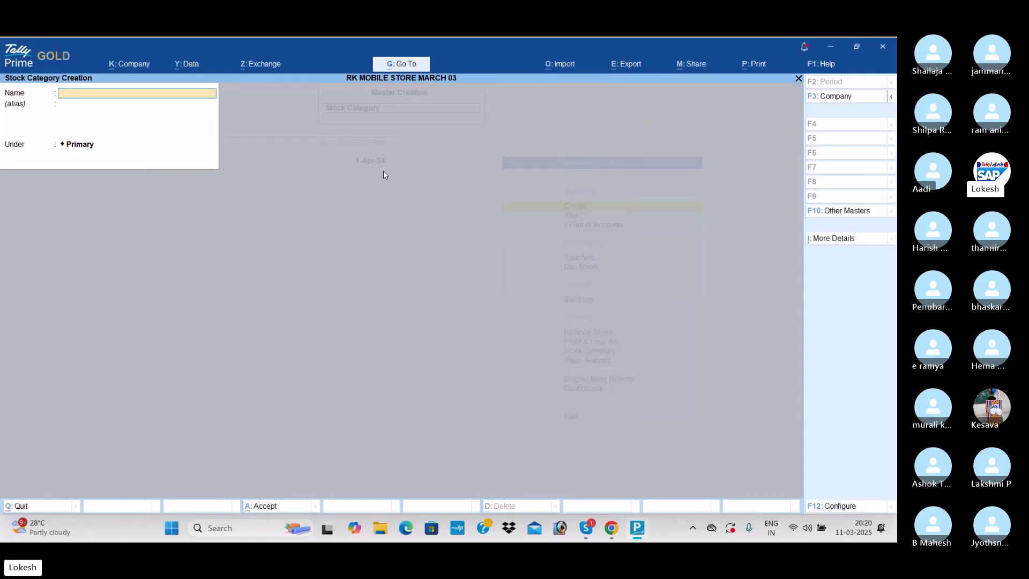
# Step: Create a stock category named Toothpastes under Primary
pyautogui.write('Toothpaste')
pyautogui.press('Return')
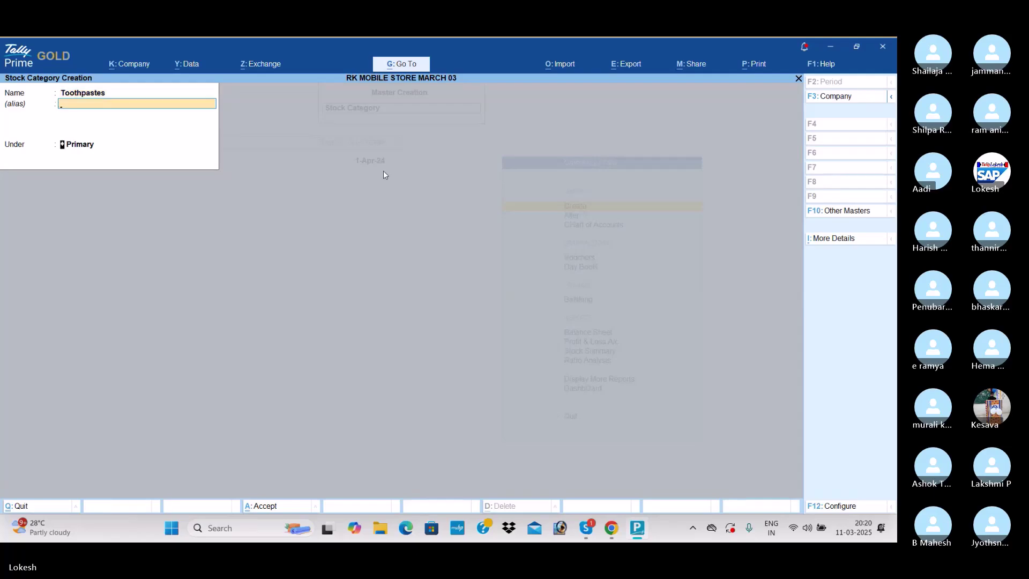
pyautogui.press('Return')
# Step: Create a stock category named Shampoos under Primary and leave stock category creation
pyautogui.write('Sah')
pyautogui.press('BackSpace')
pyautogui.press('BackSpace')
pyautogui.write('ha')
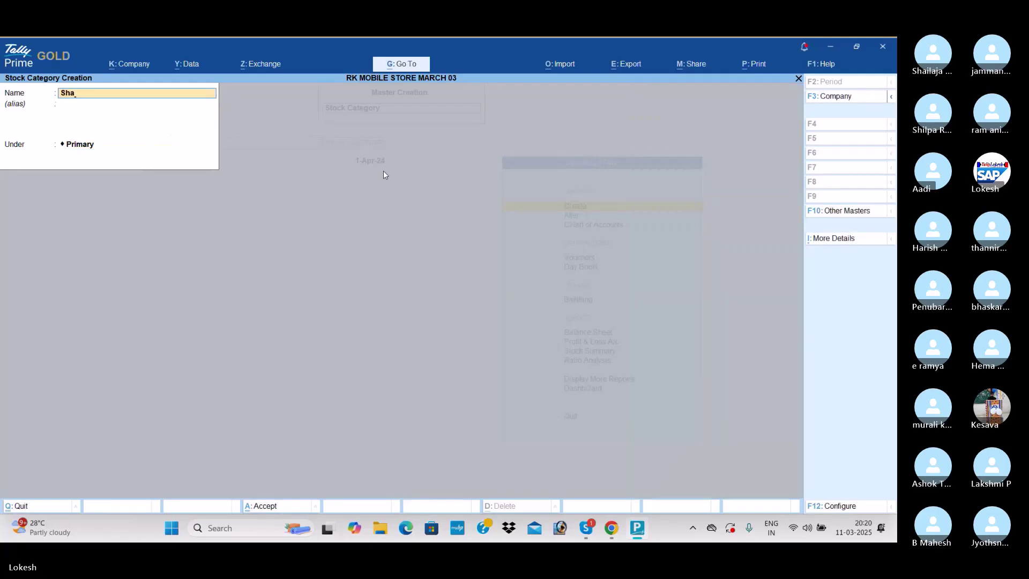
pyautogui.write('mpoos')
pyautogui.press('Return')
pyautogui.press('Return')
pyautogui.press('Return')
pyautogui.press('Escape')
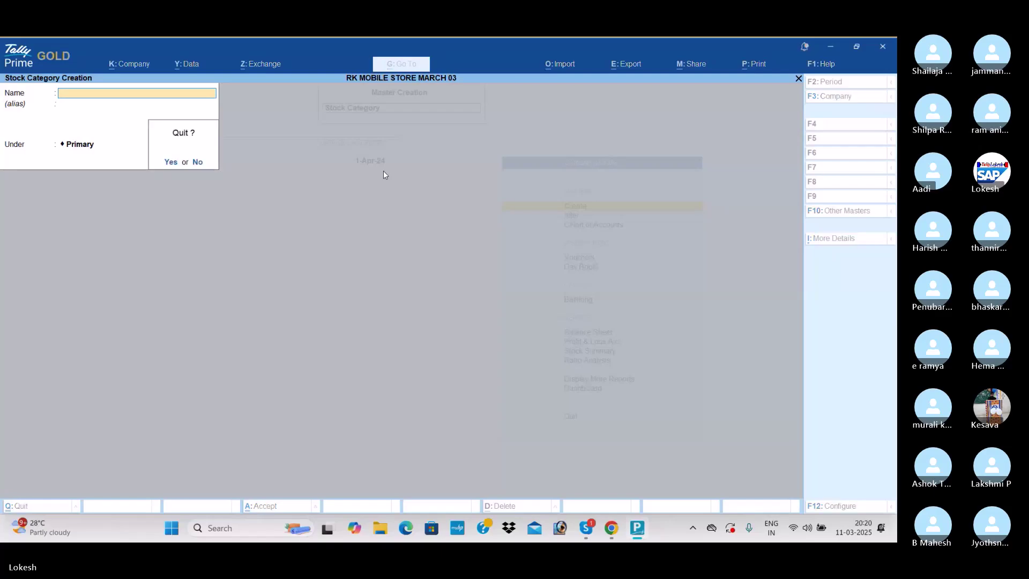
pyautogui.press('Return')
# Step: Start a new stock item named Nimsulide and place it under the Medicines stock group
pyautogui.press('Down')
pyautogui.press('Return')
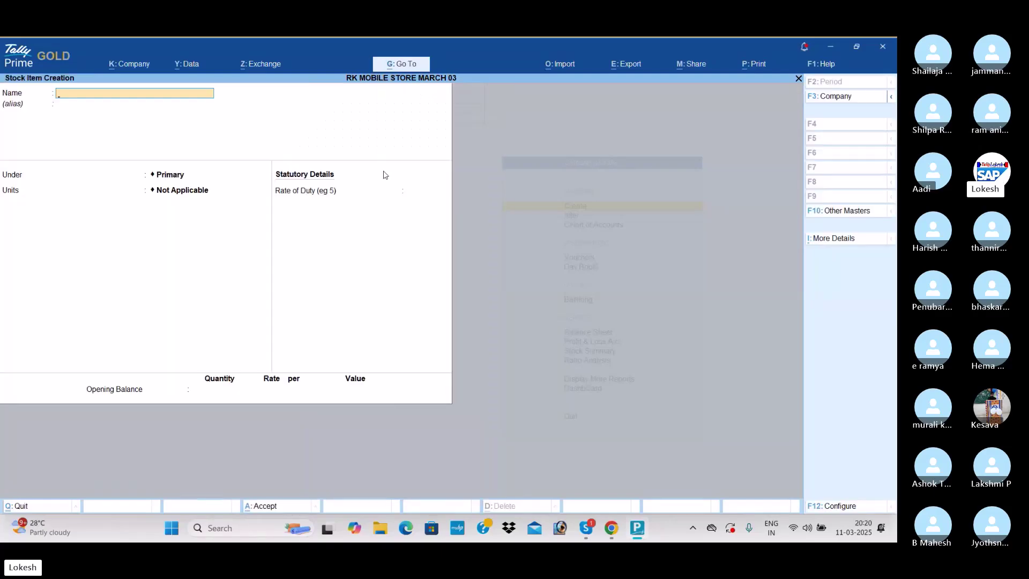
pyautogui.write('Nimsulid')
pyautogui.press('Return')
pyautogui.press('Return')
pyautogui.press('Down')
pyautogui.press('Down')
pyautogui.press('Down')
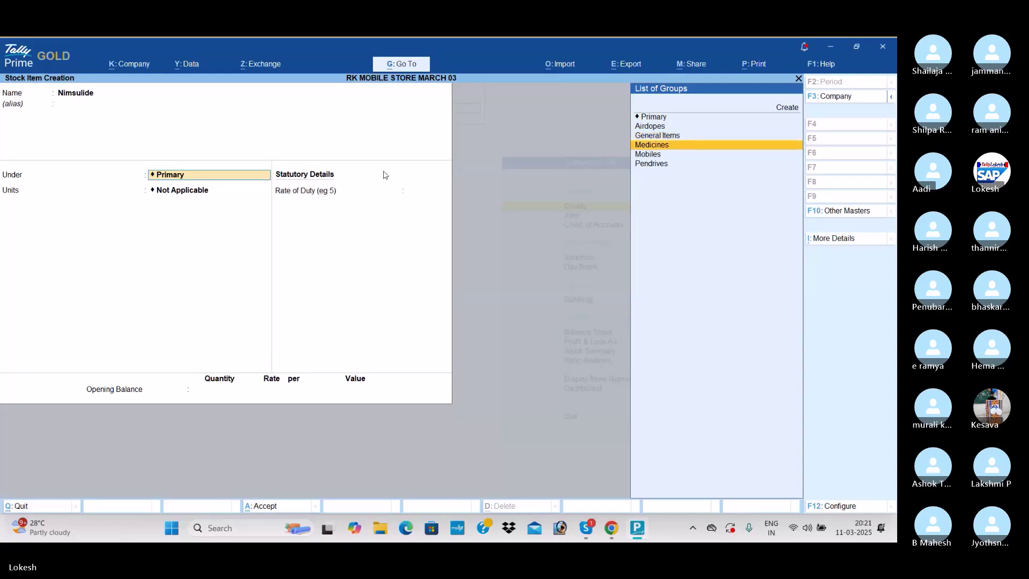
pyautogui.press('Return')
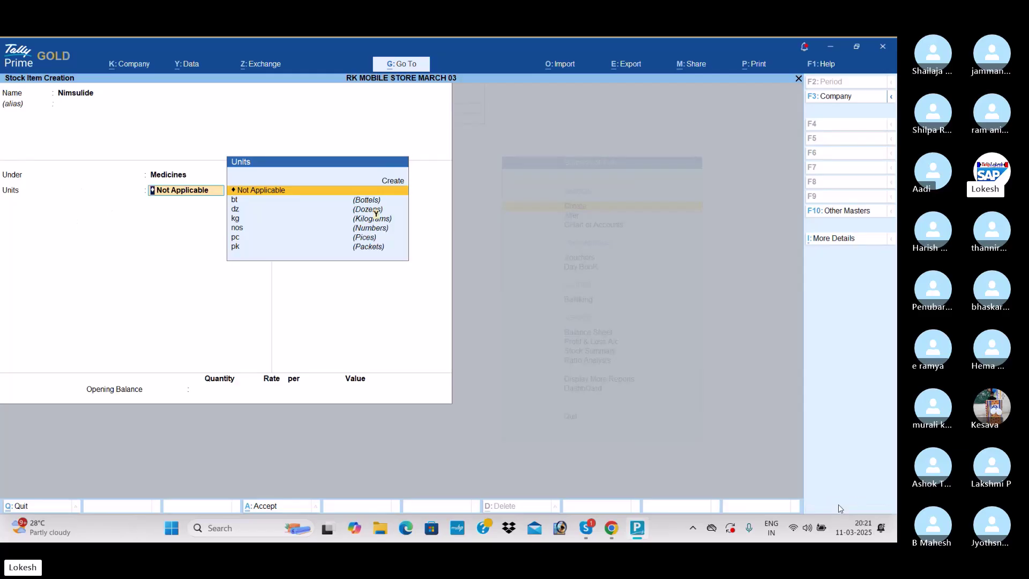
# Step: Enable the use of stock categories for stock items in the stock item configuration
pyautogui.click(836, 506)
pyautogui.click(379, 294)
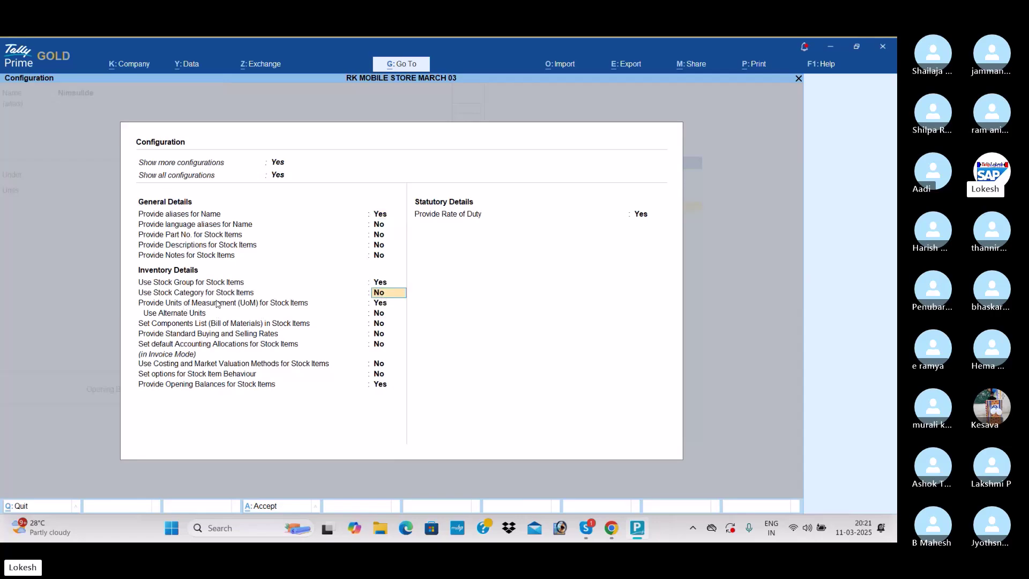
pyautogui.write('y')
pyautogui.press('Return')
pyautogui.hotkey('ctrl', 'a')
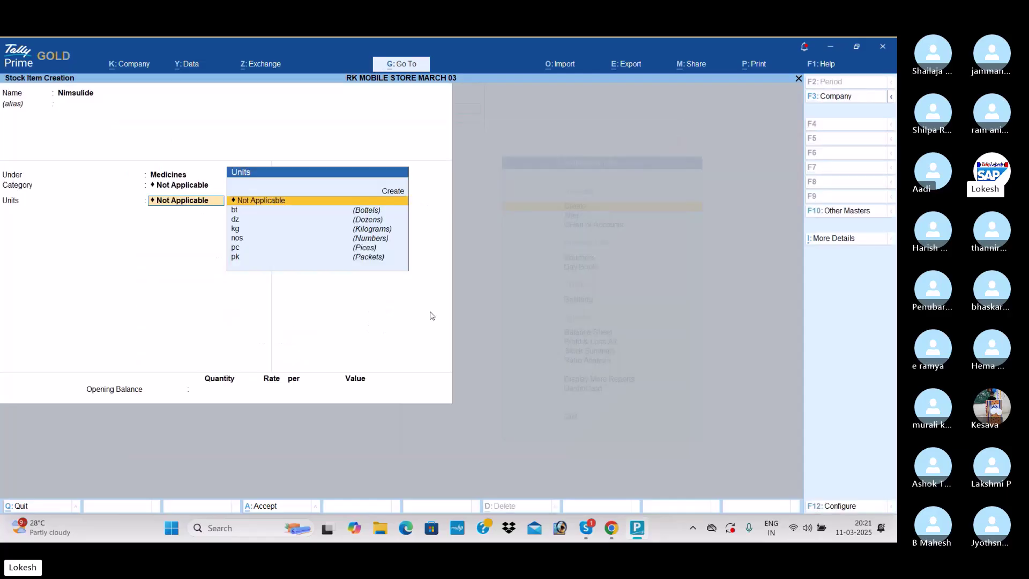
# Step: Assign the Painkillers category to the Nimsulide stock item
pyautogui.click(165, 183)
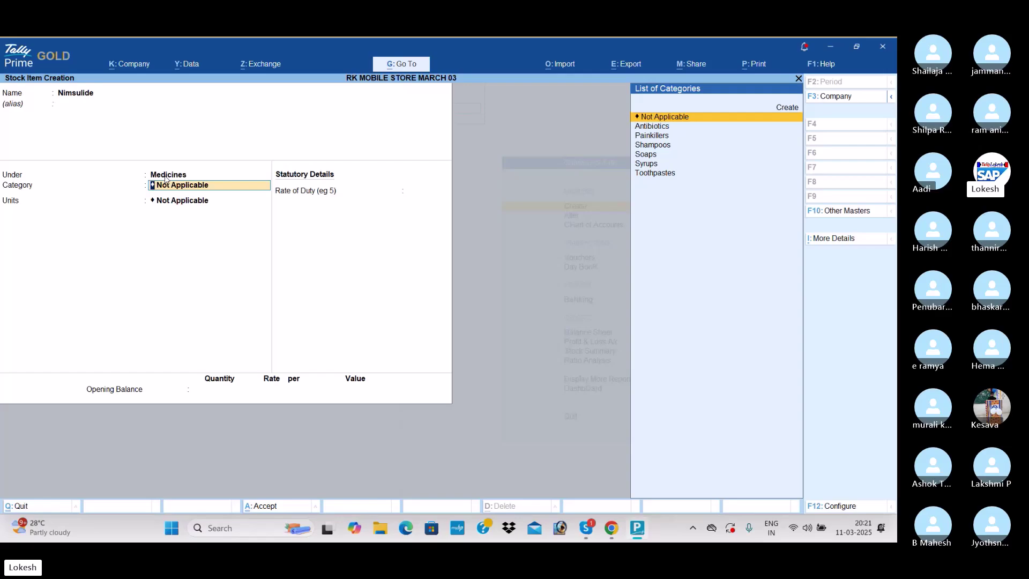
pyautogui.press('Down')
pyautogui.press('Down')
pyautogui.press('Return')
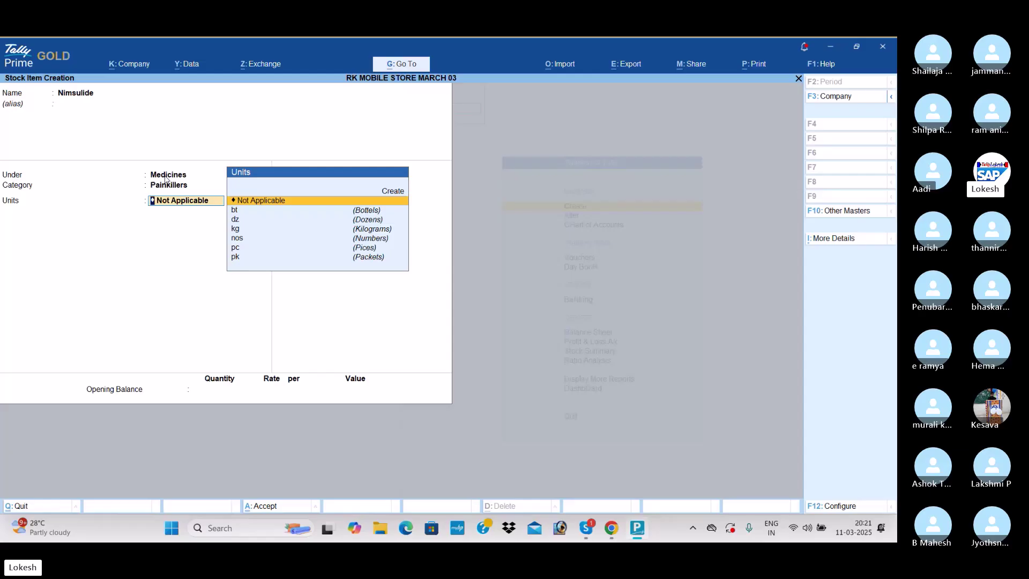
# Step: Create a simple unit with symbol bx, formal name Boxes and 0 decimal places as Nimsulide's unit
pyautogui.press('Down')
pyautogui.press('Down')
pyautogui.press('Down')
pyautogui.press('Down')
pyautogui.press('Down')
pyautogui.press('Up')
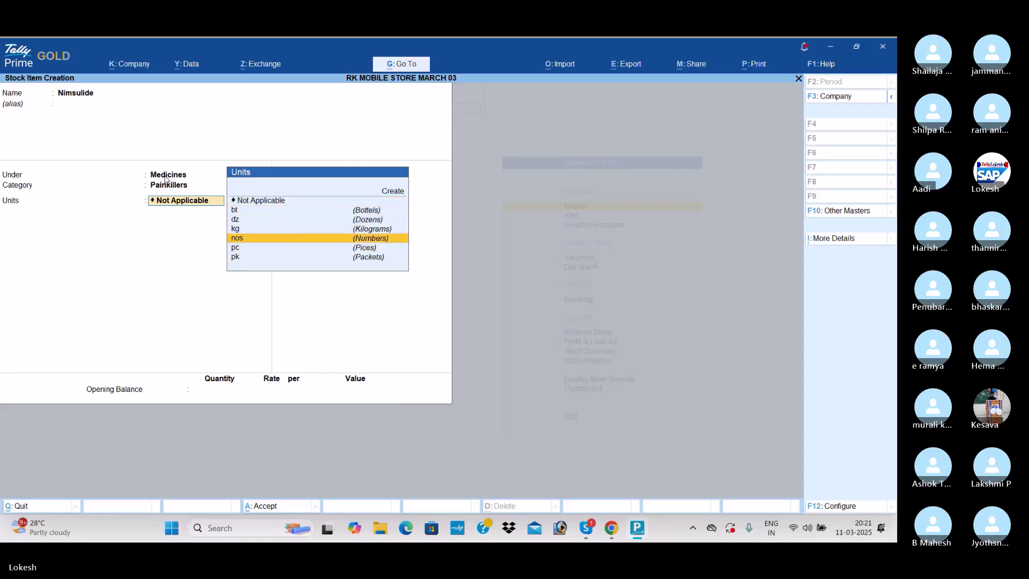
pyautogui.press('Up')
pyautogui.press('Up')
pyautogui.press('Up')
pyautogui.press('Up')
pyautogui.press('Up')
pyautogui.press('Return')
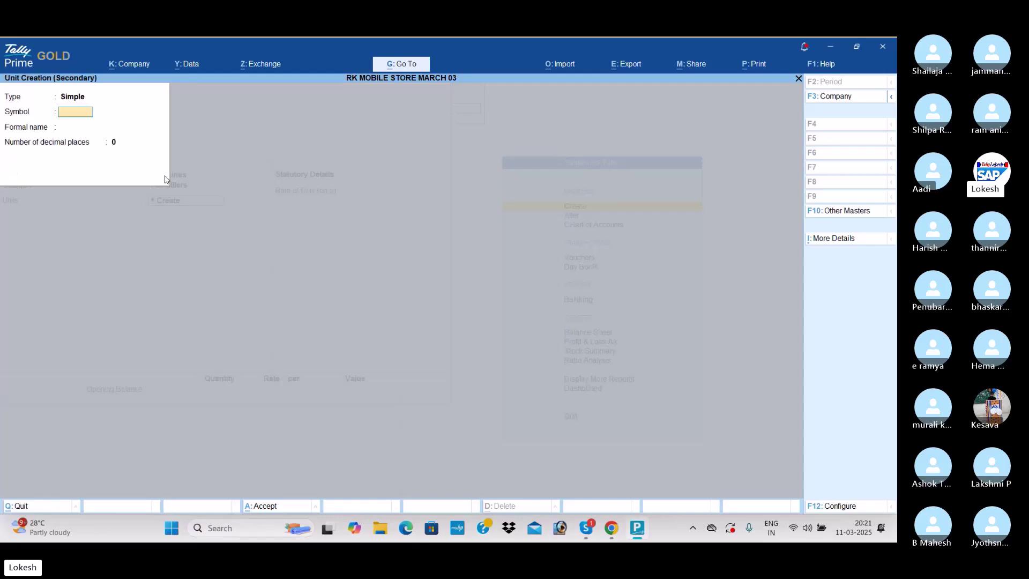
pyautogui.write('bx')
pyautogui.press('Return')
pyautogui.write('Box')
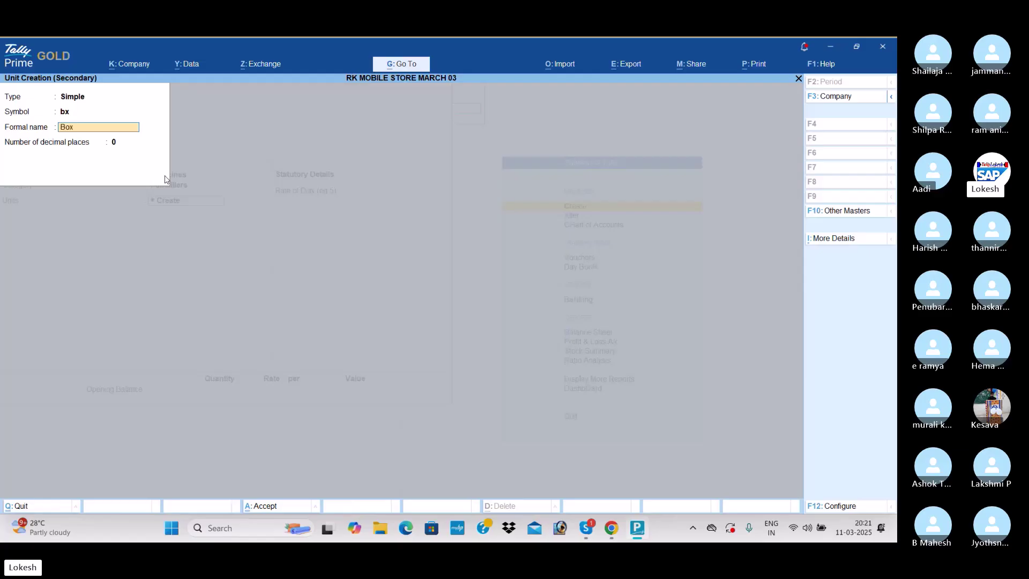
pyautogui.write('es')
pyautogui.press('Return')
pyautogui.press('Return')
pyautogui.press('Return')
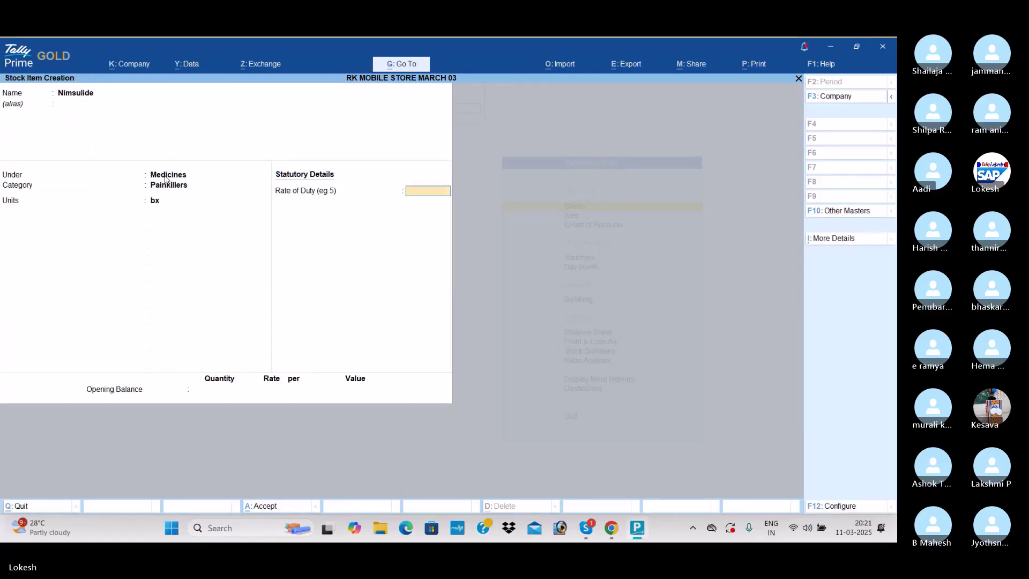
# Step: Save the Nimsulide stock item, leaving its rate of duty and opening balance blank
pyautogui.press('Return')
pyautogui.press('Return')
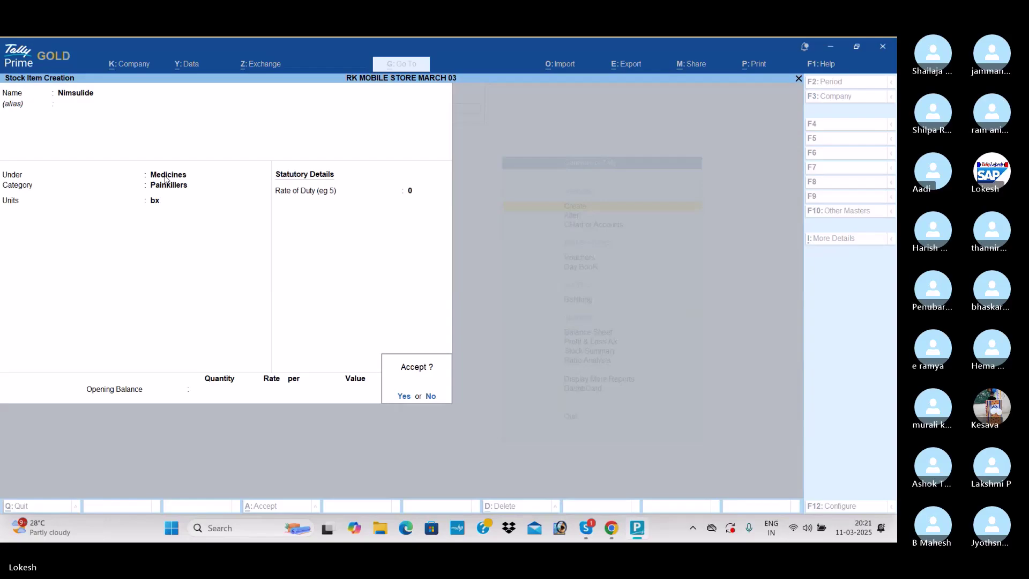
pyautogui.press('Return')
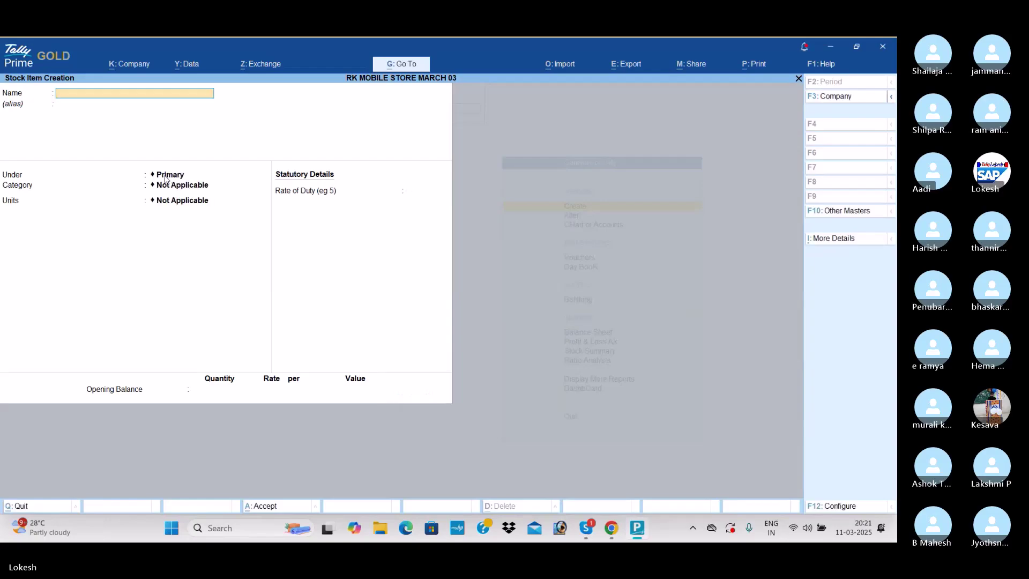
# Step: Start a new stock item named Overran and place it under the Medicines stock group
pyautogui.write('Overran')
pyautogui.press('Return')
pyautogui.press('Down')
pyautogui.press('Down')
pyautogui.press('Down')
pyautogui.press('Return')
# Step: Give Overran the Painkillers category and unit bx, and save it without duty rate or opening balance
pyautogui.press('Down')
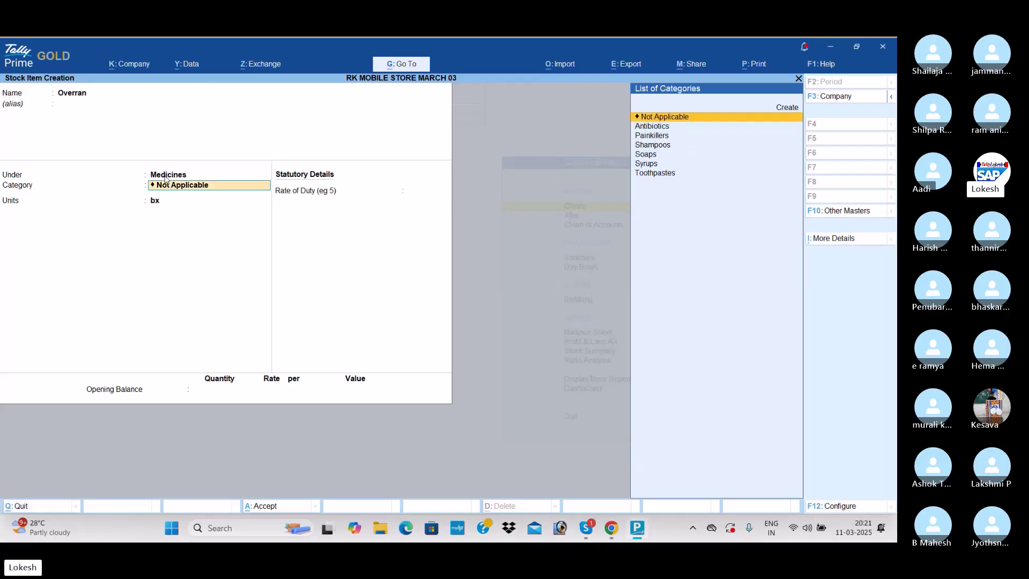
pyautogui.press('Down')
pyautogui.write('P')
pyautogui.press('Return')
pyautogui.press('Return')
pyautogui.press('Return')
pyautogui.press('Return')
pyautogui.press('Return')
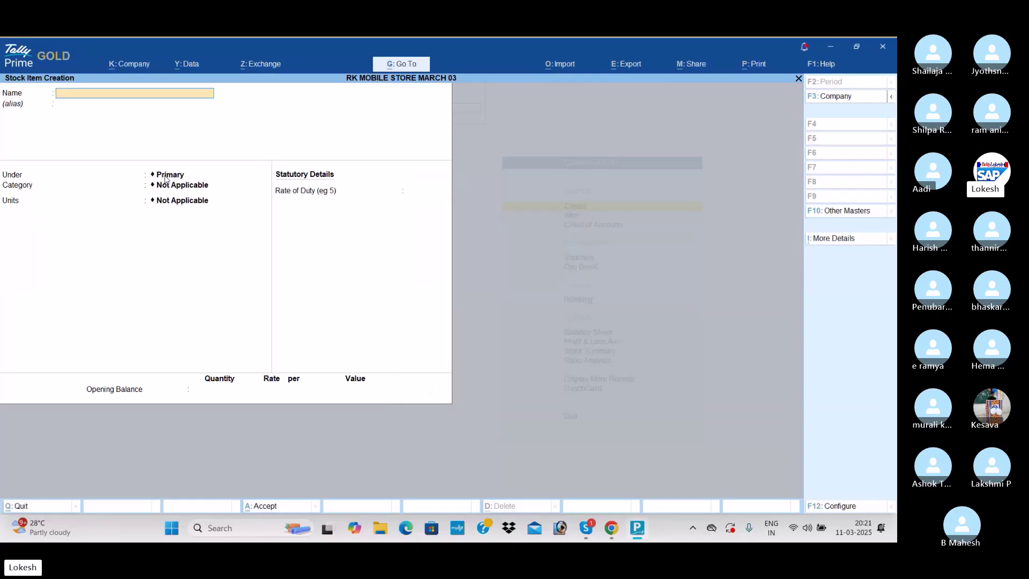
# Step: Start a new stock item named Amoxicillin and place it under the Medicines stock group
pyautogui.write('Am')
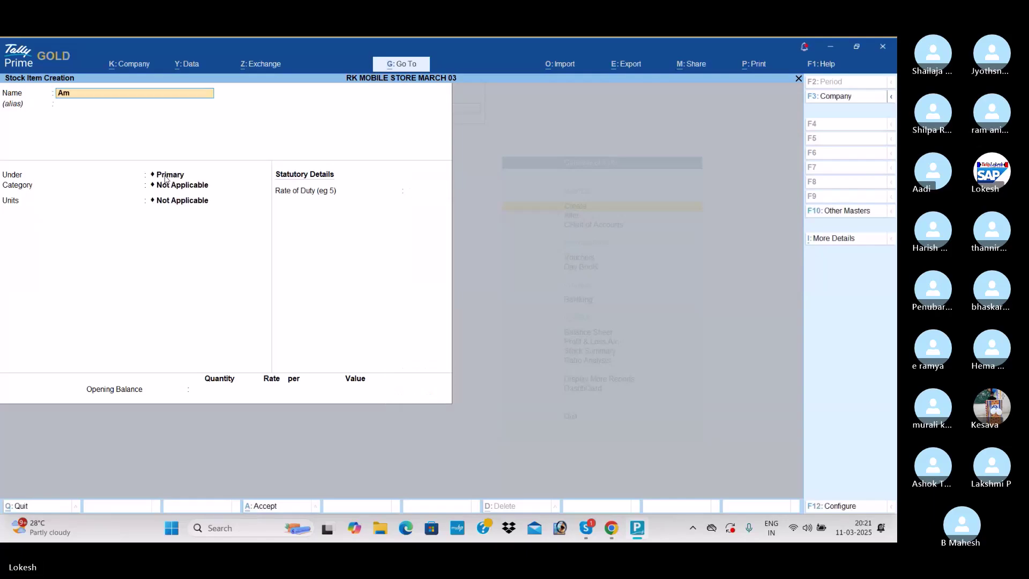
pyautogui.write('oxicili')
pyautogui.press('BackSpace')
pyautogui.write('lin')
pyautogui.press('Return')
pyautogui.press('Down')
pyautogui.press('Down')
pyautogui.press('Return')
# Step: Give Amoxicillin the Antibiotics category and unit bx, and save it without duty rate or opening balance
pyautogui.press('Down')
pyautogui.press('Down')
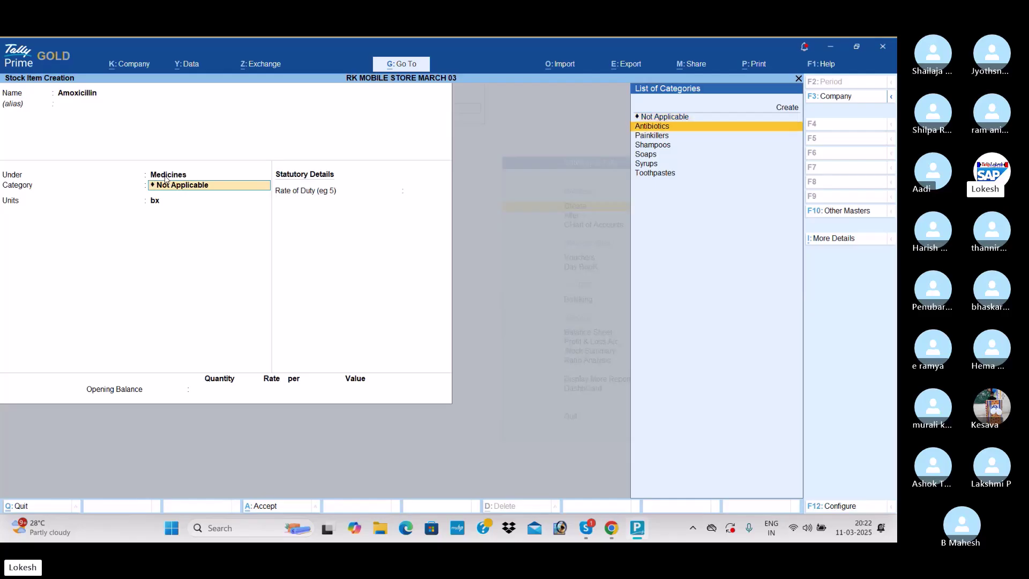
pyautogui.press('Up')
pyautogui.press('Return')
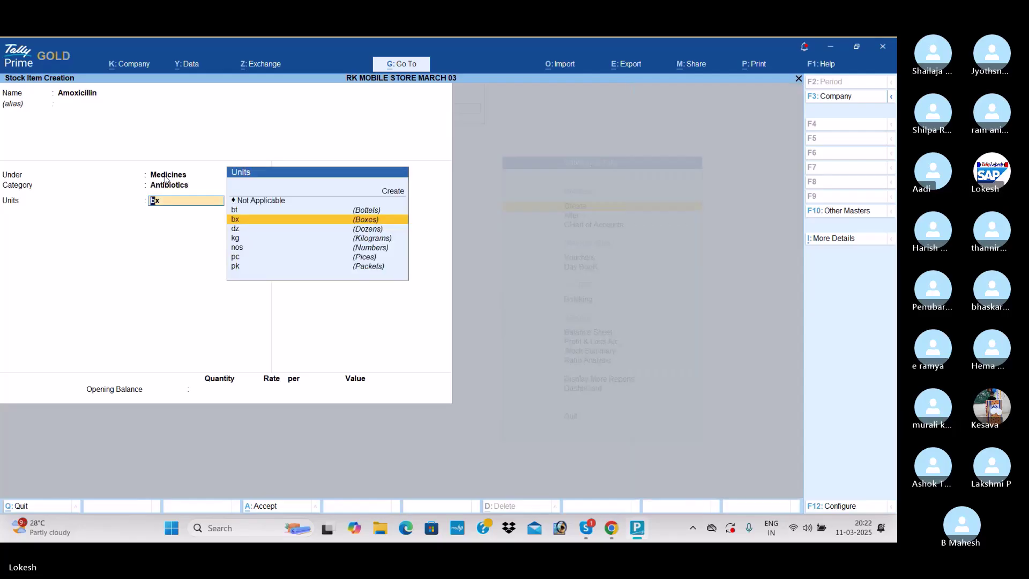
pyautogui.press('Return')
pyautogui.press('Return')
pyautogui.press('Return')
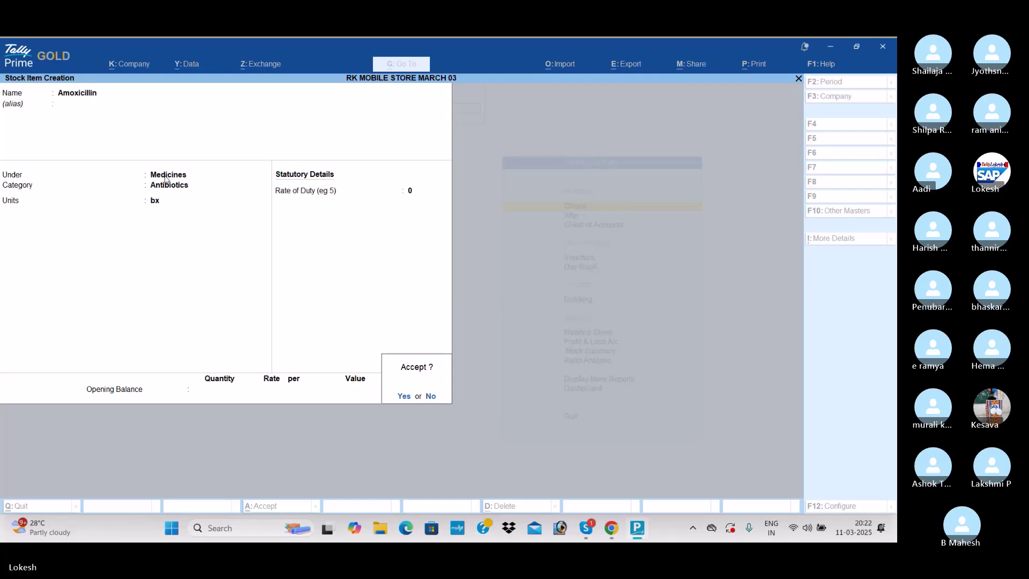
pyautogui.press('Return')
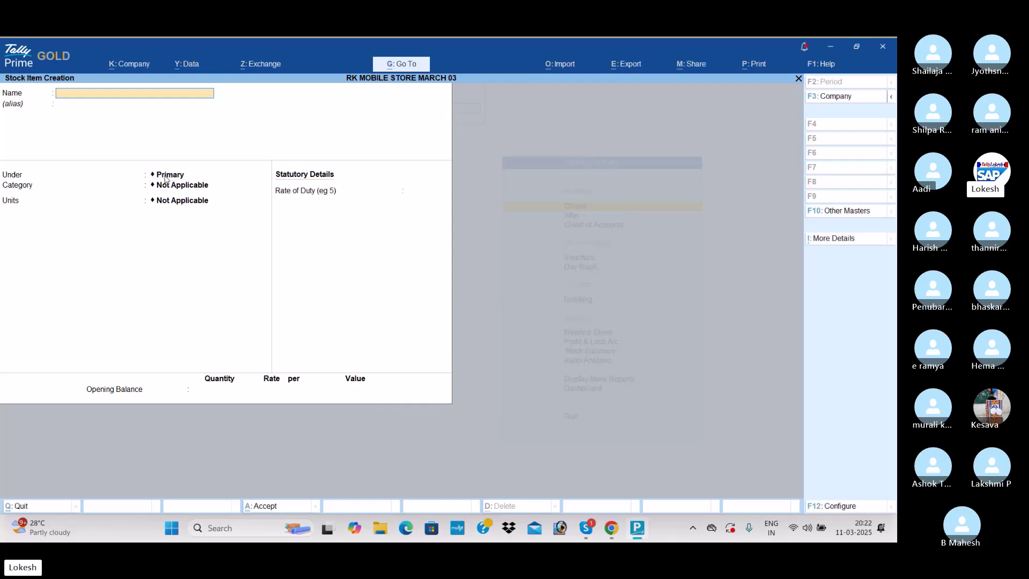
# Step: Start a new stock item named Zyntus and place it under the Medicines stock group
pyautogui.write('Zyntus')
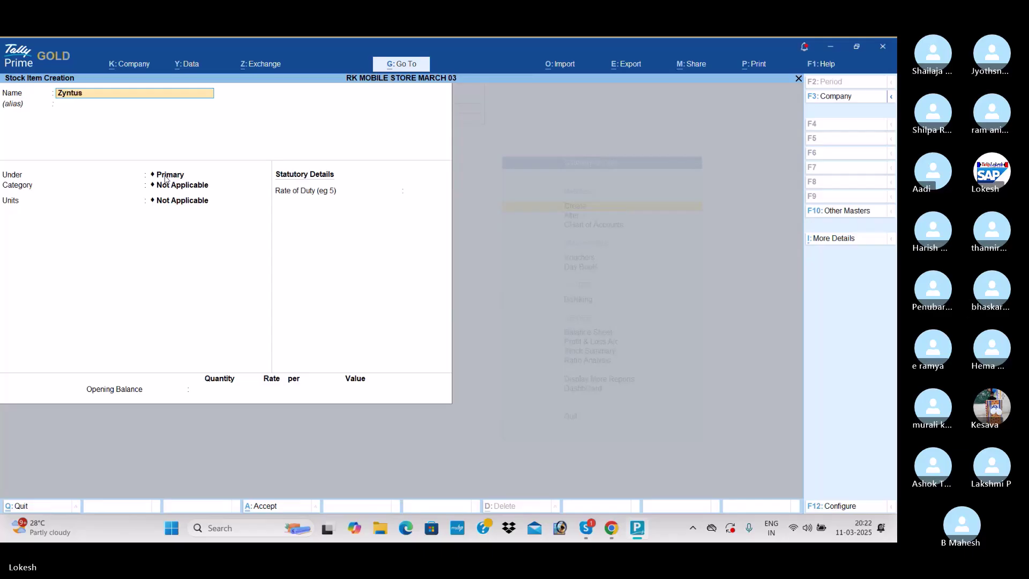
pyautogui.press('Return')
pyautogui.press('Return')
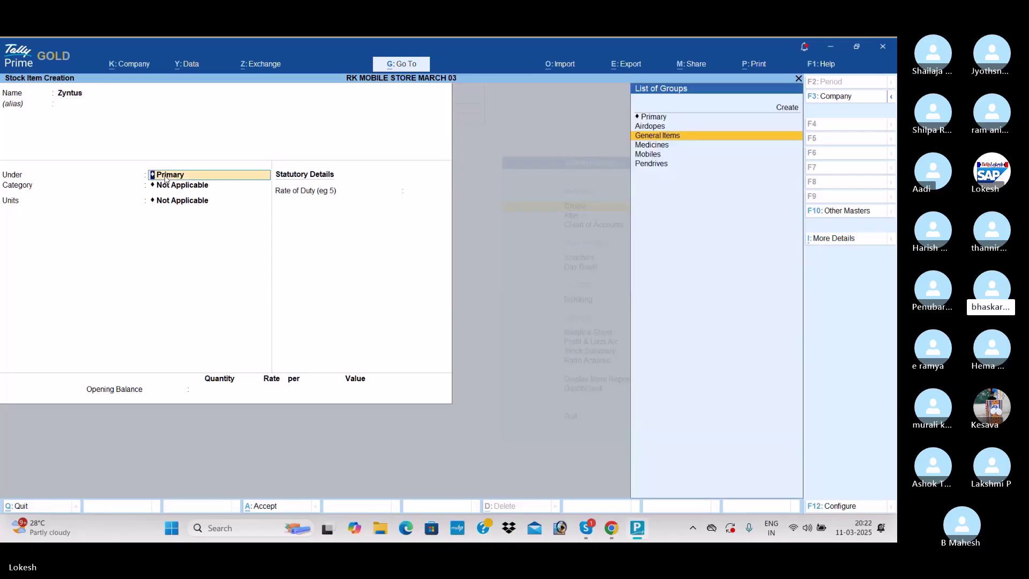
pyautogui.press('Down')
pyautogui.press('Return')
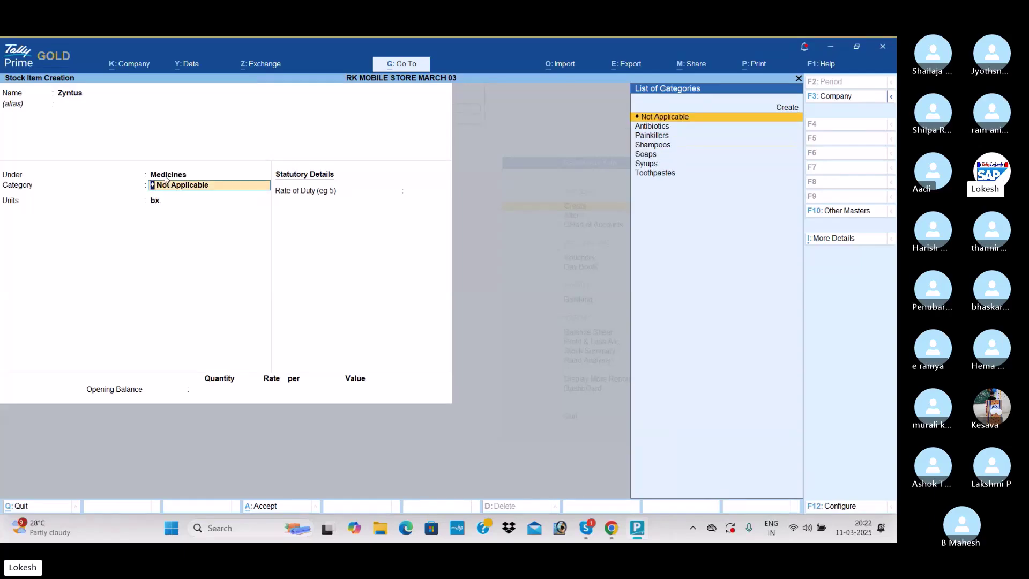
# Step: Give Zyntus the Syrups category and unit bt, and save it without duty rate or opening balance
pyautogui.press('Down')
pyautogui.press('Down')
pyautogui.press('Down')
pyautogui.press('Down')
pyautogui.press('Down')
pyautogui.press('Return')
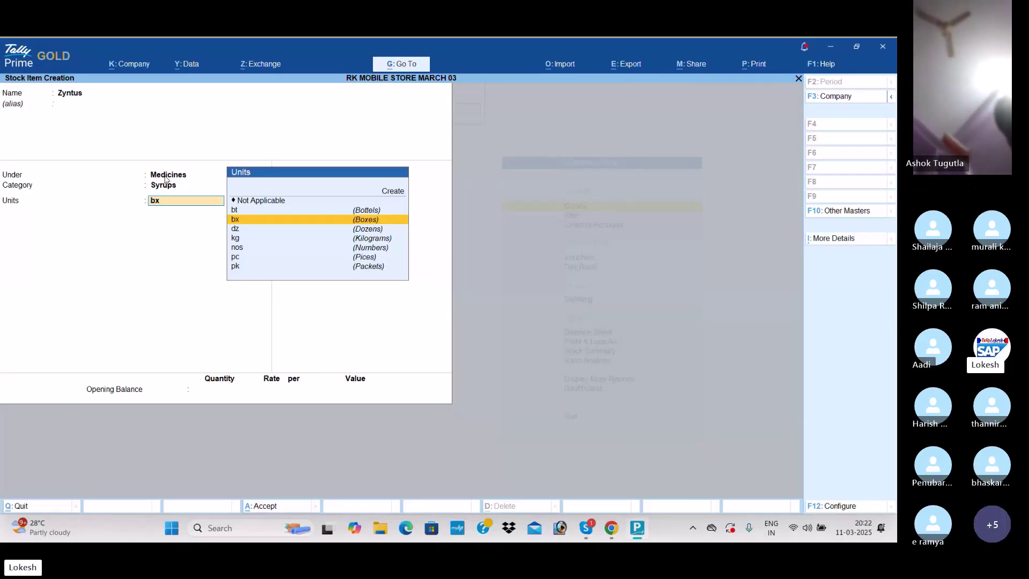
pyautogui.press('Up')
pyautogui.press('Return')
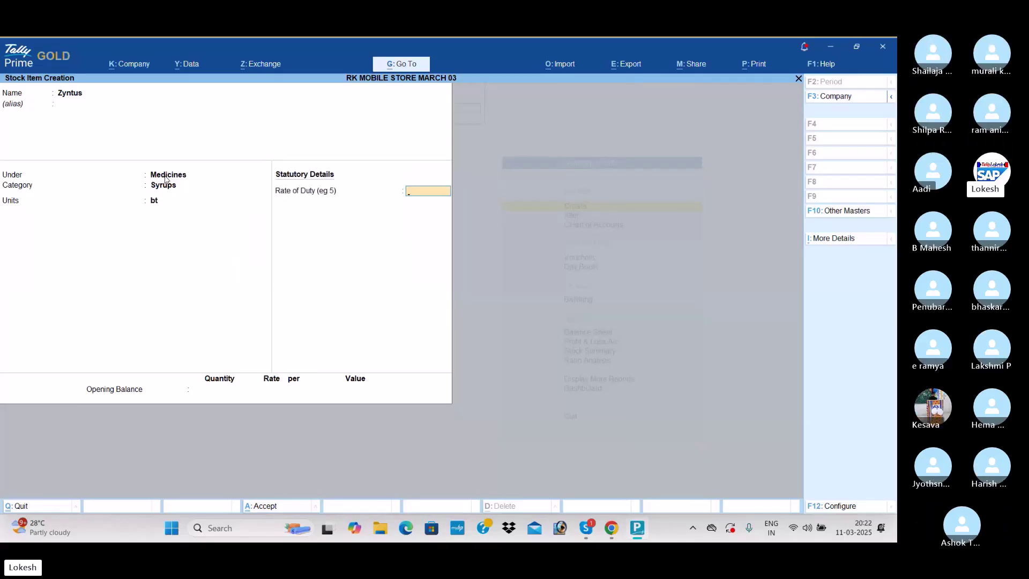
pyautogui.press('Return')
pyautogui.press('Return')
pyautogui.press('Return')
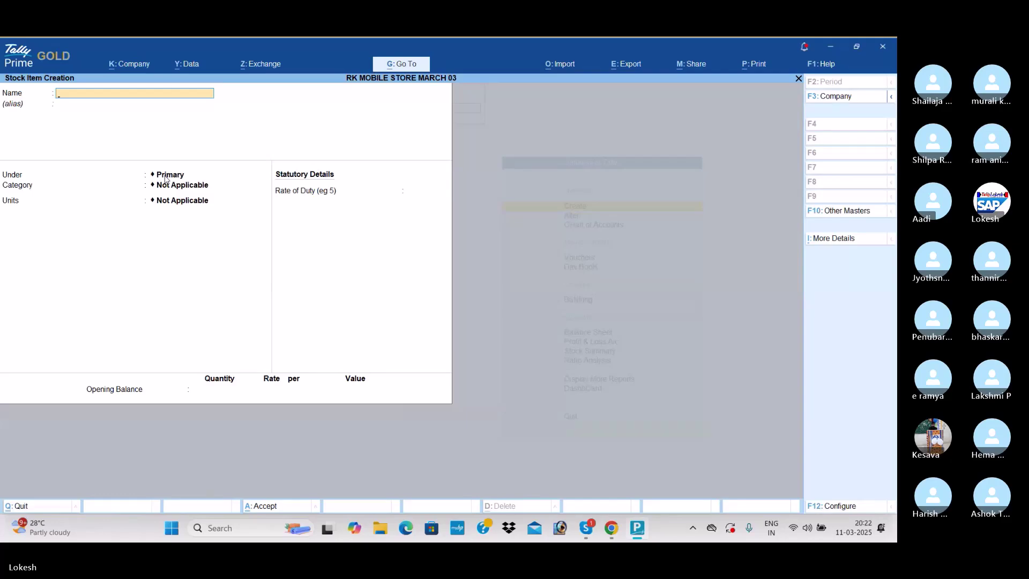
# Step: Start a new stock item named Pears and place it under the General Items stock group
pyautogui.write('Pears')
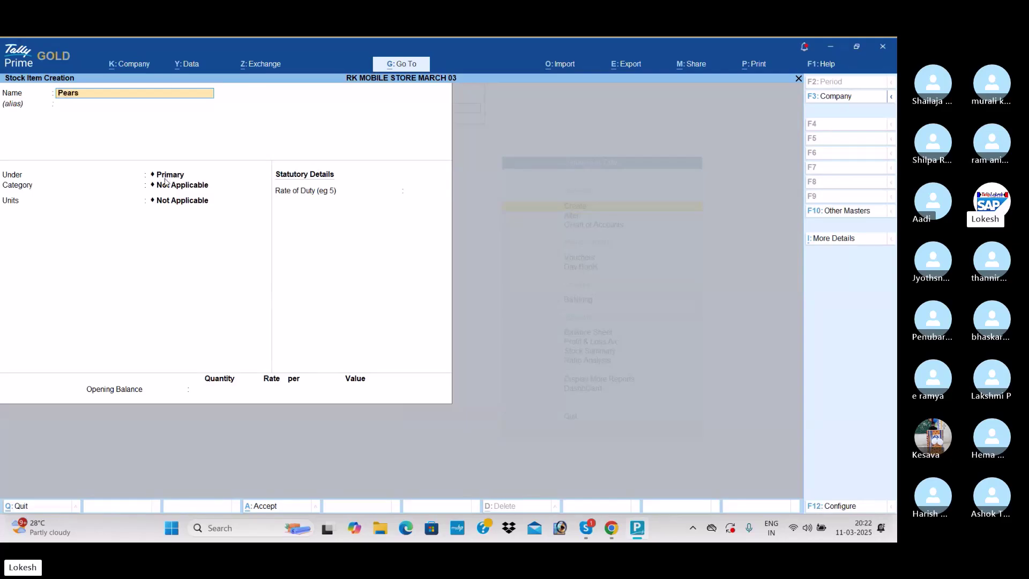
pyautogui.press('Return')
pyautogui.press('Return')
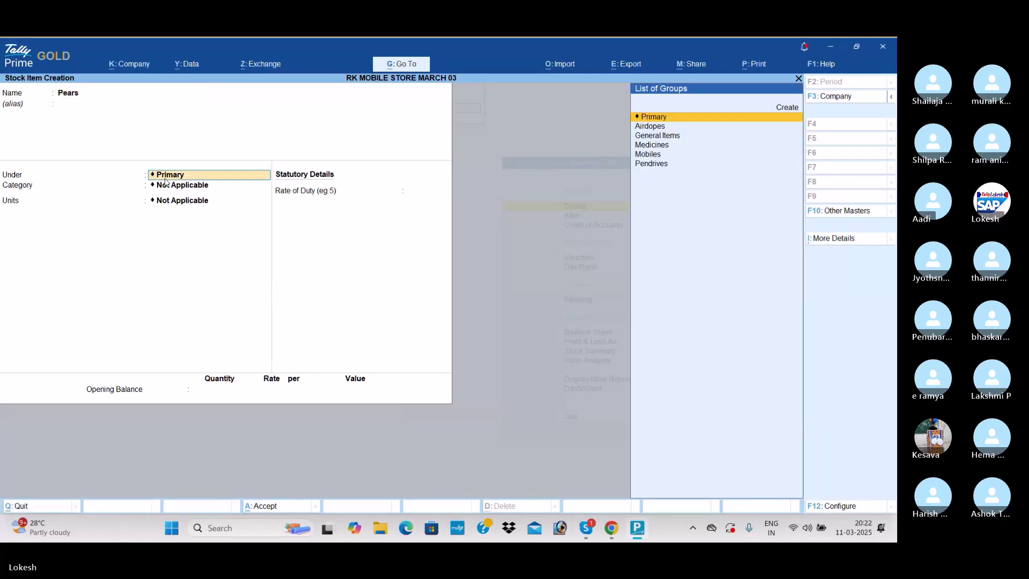
pyautogui.press('Down')
pyautogui.press('Down')
pyautogui.press('Return')
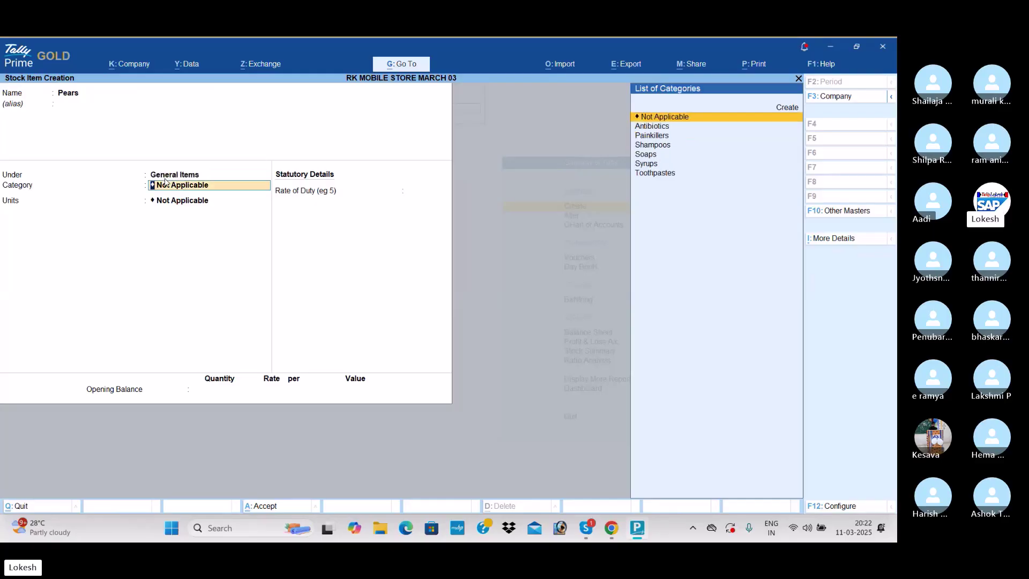
# Step: Give Pears the Soaps category and unit bx, and save it without duty rate or opening balance
pyautogui.press('Down')
pyautogui.press('Down')
pyautogui.press('Down')
pyautogui.press('Down')
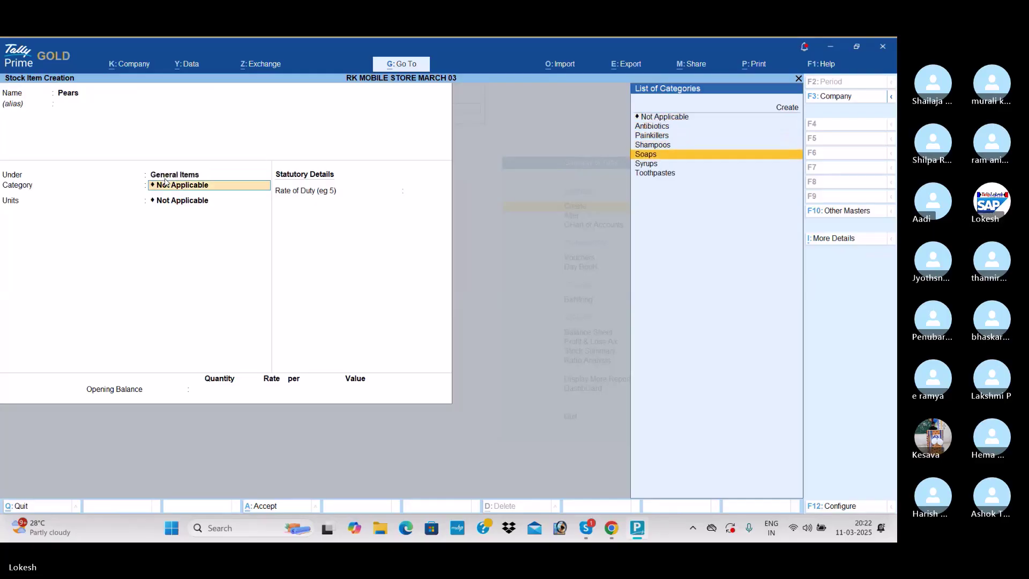
pyautogui.press('Return')
pyautogui.press('Down')
pyautogui.press('Down')
pyautogui.press('Down')
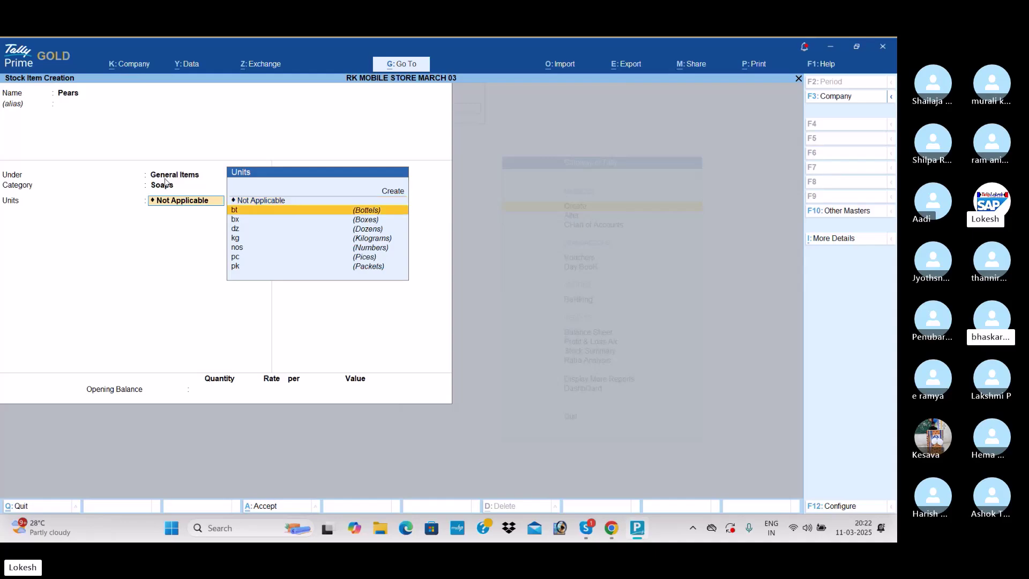
pyautogui.press('Up')
pyautogui.press('Return')
pyautogui.press('Return')
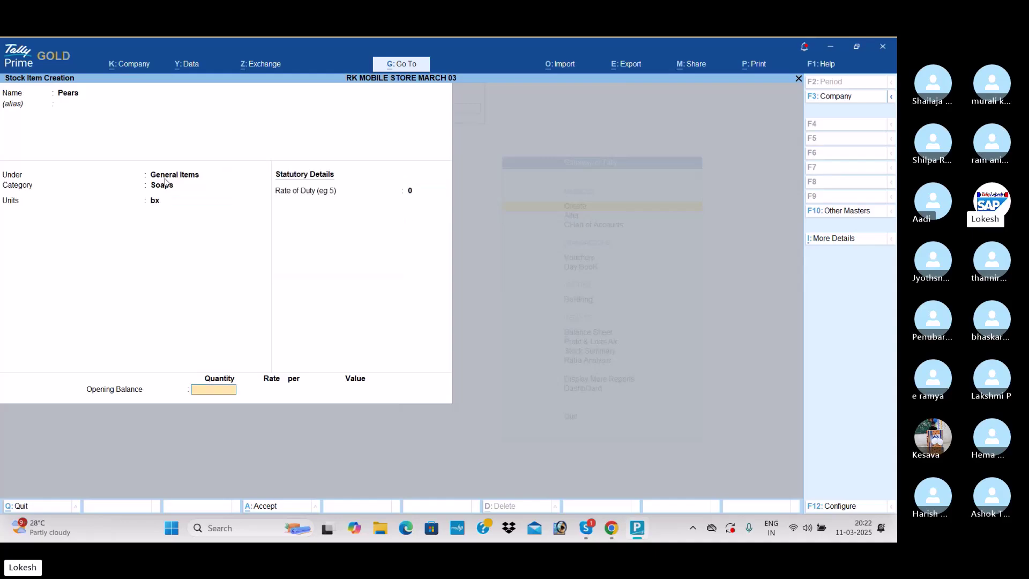
pyautogui.press('Return')
pyautogui.press('Return')
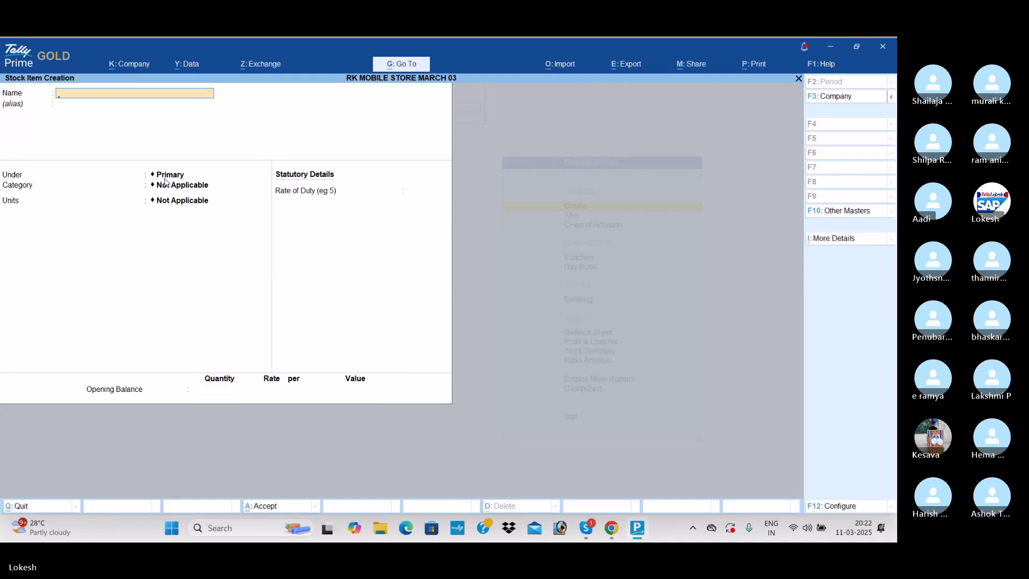
# Step: Start a new stock item named Cibaca and place it under the General Items stock group
pyautogui.write('Cib')
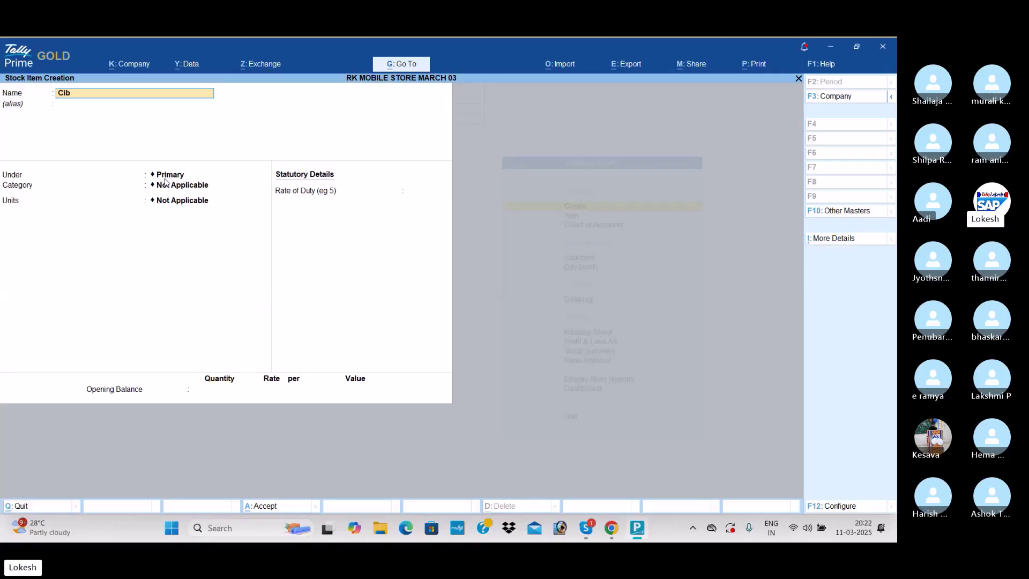
pyautogui.write('aca')
pyautogui.press('Return')
pyautogui.press('Down')
pyautogui.press('Down')
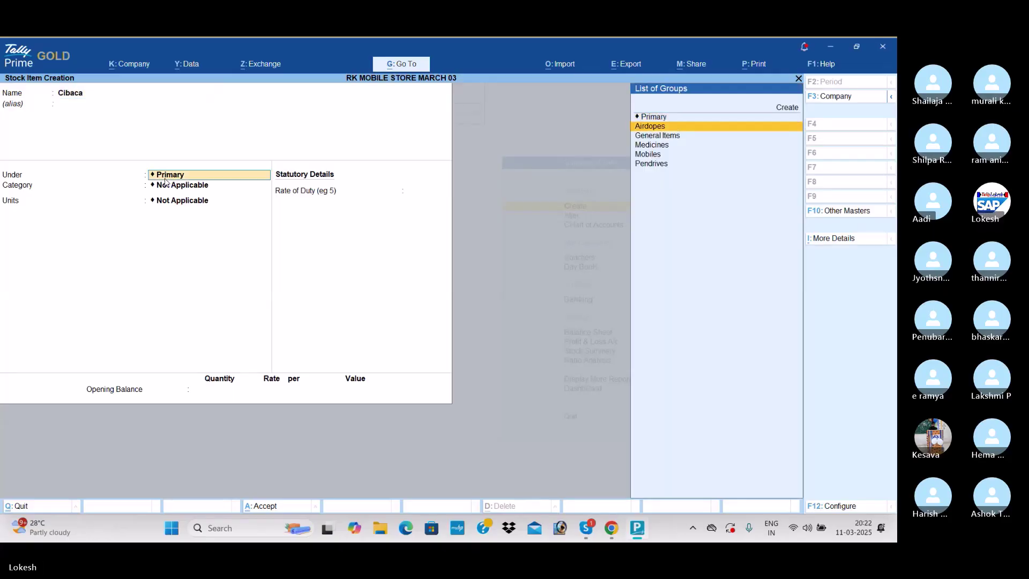
pyautogui.press('Return')
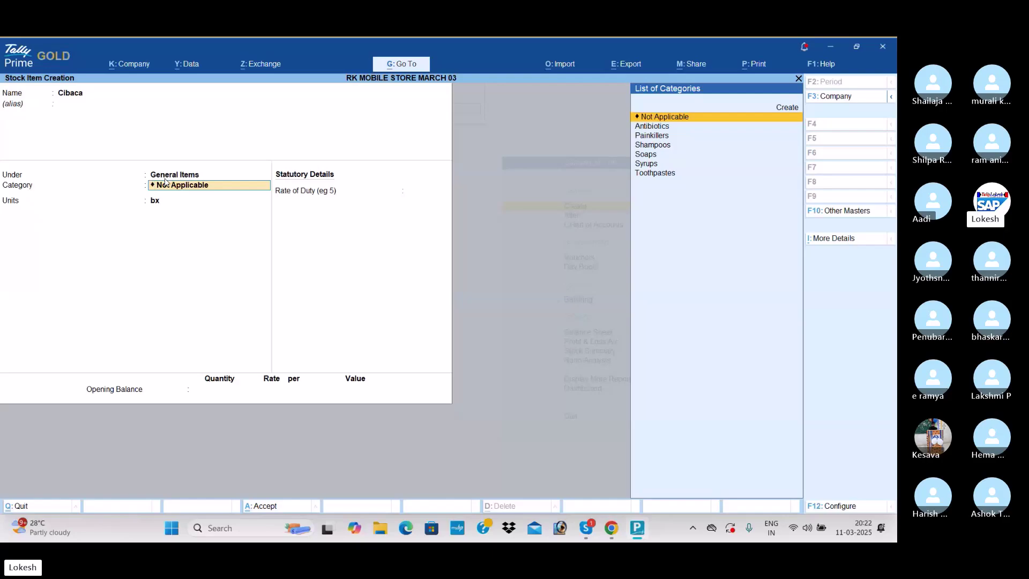
# Step: Assign the Cibaca stock item to the Toothpastes category
pyautogui.press('Down')
pyautogui.press('Down')
pyautogui.press('Down')
pyautogui.press('Down')
pyautogui.press('Down')
pyautogui.press('Down')
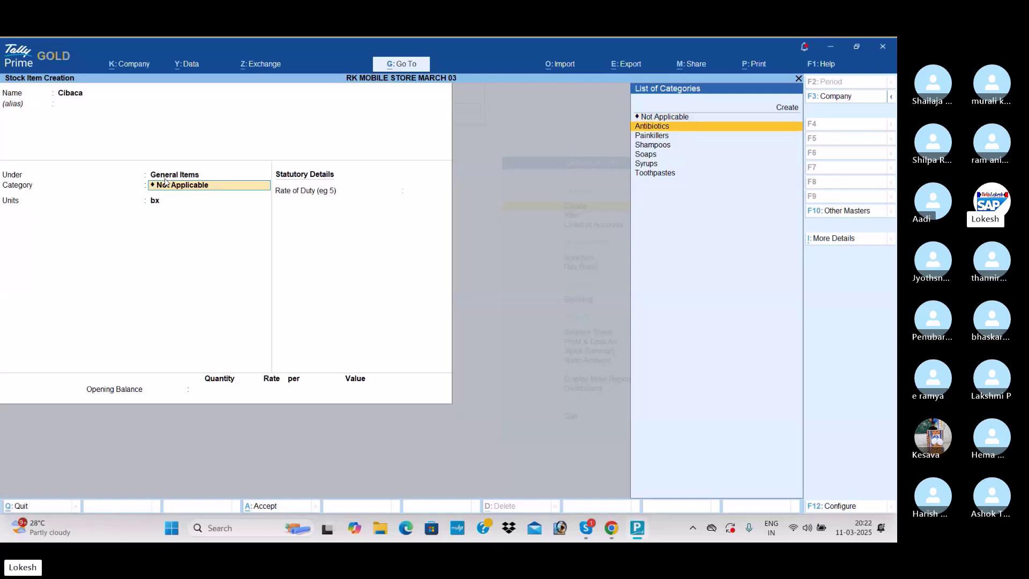
pyautogui.press('Return')
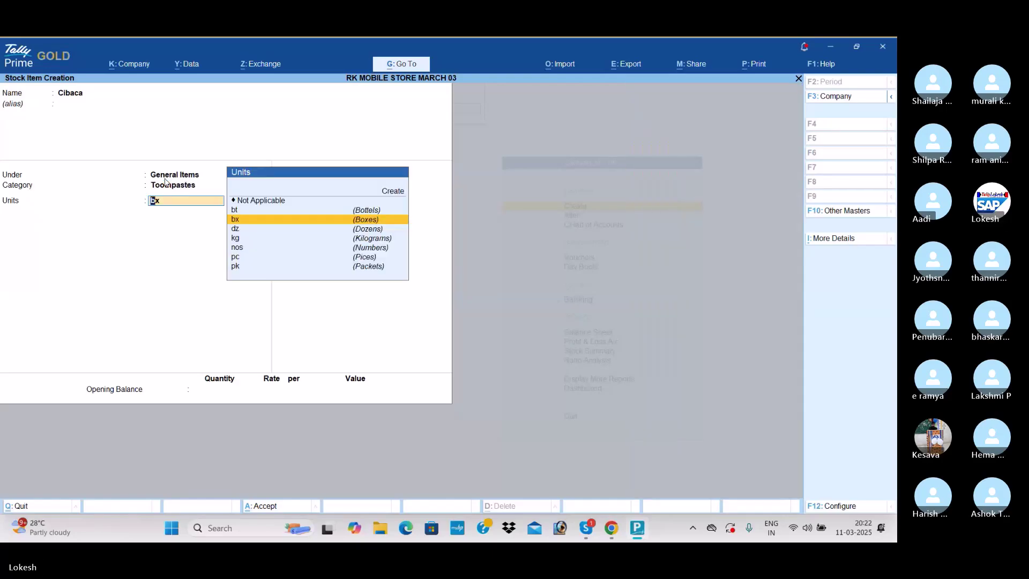
# Step: Set Cibaca's unit to pk and save the item without duty rate or opening balance
pyautogui.press('Down')
pyautogui.press('Down')
pyautogui.press('Down')
pyautogui.press('Down')
pyautogui.press('Down')
pyautogui.press('Return')
pyautogui.press('Return')
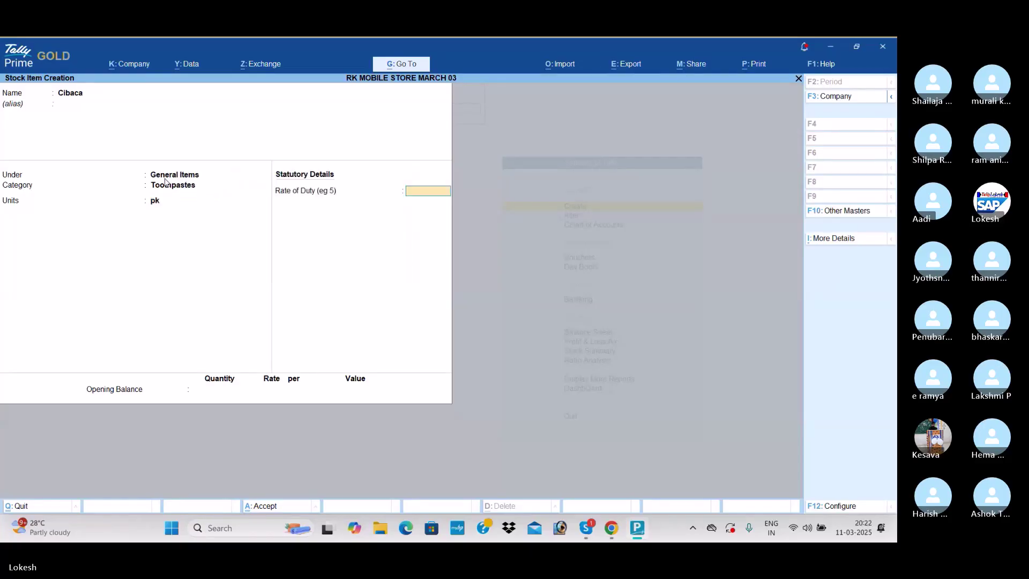
pyautogui.press('Return')
pyautogui.press('Return')
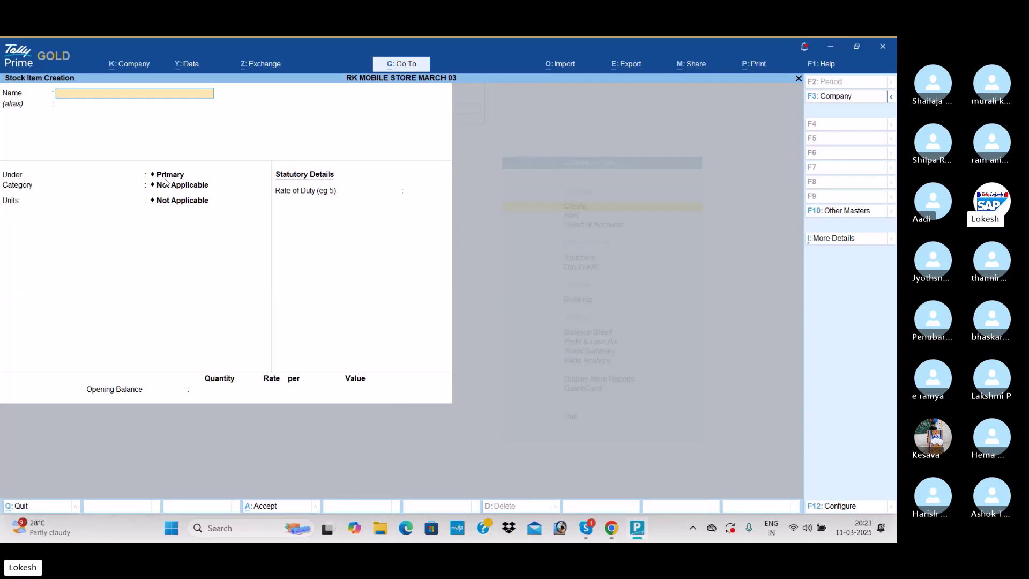
# Step: Leave master creation and open a new payment voucher
pyautogui.press('Escape')
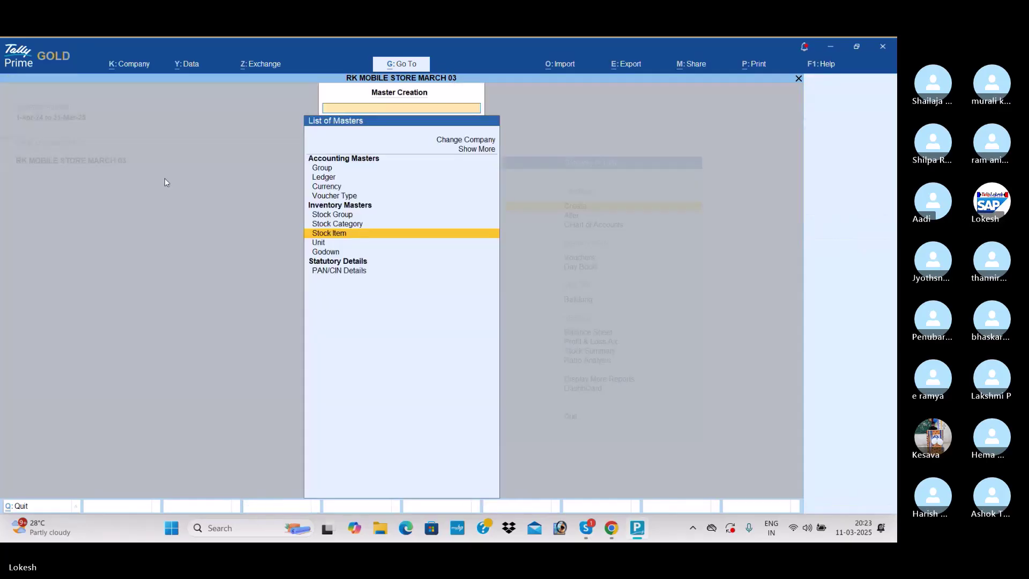
pyautogui.press('Escape')
pyautogui.press('Down')
pyautogui.press('Down')
pyautogui.press('Down')
pyautogui.press('Return')
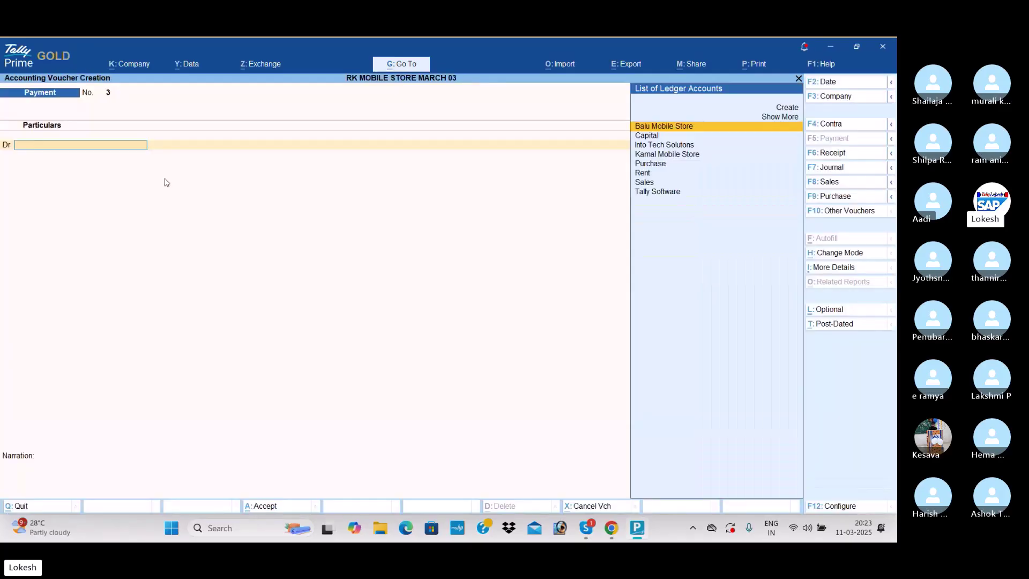
pyautogui.click(836, 196)
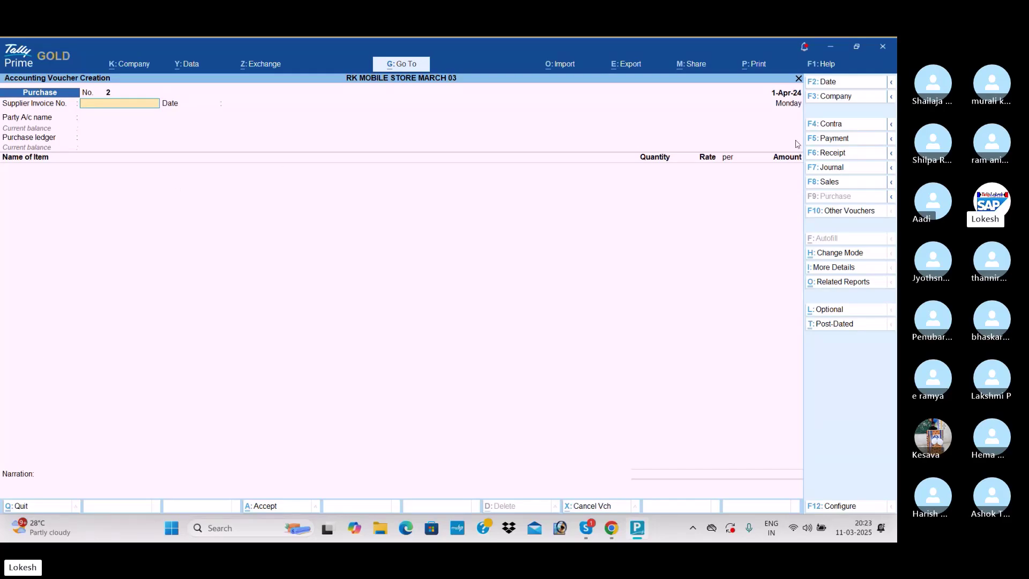
pyautogui.click(827, 140)
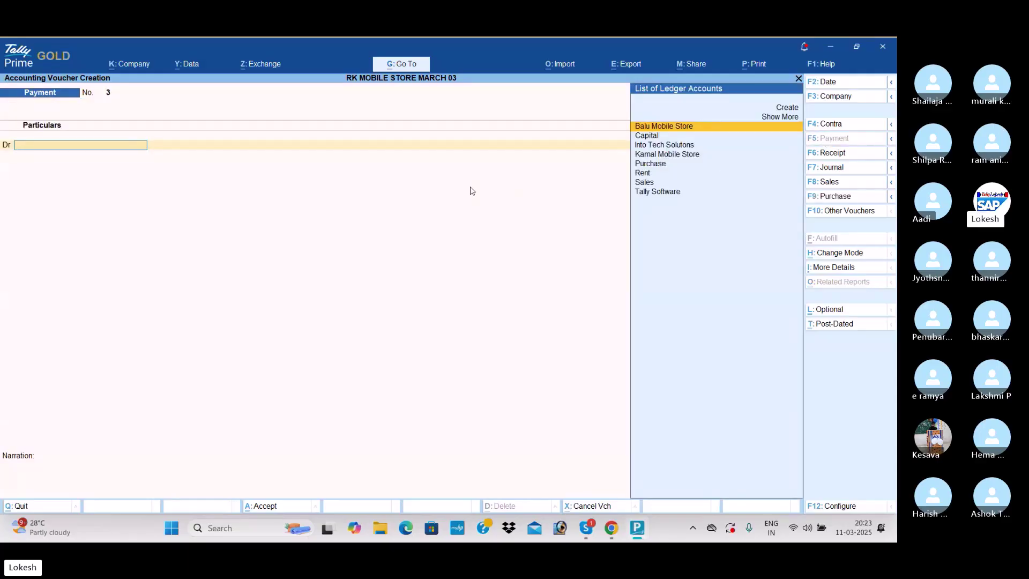
# Step: Create a Transport Expenses ledger under Direct Expenses from the payment voucher and debit it with 20,000
pyautogui.hotkey('alt', 'c')
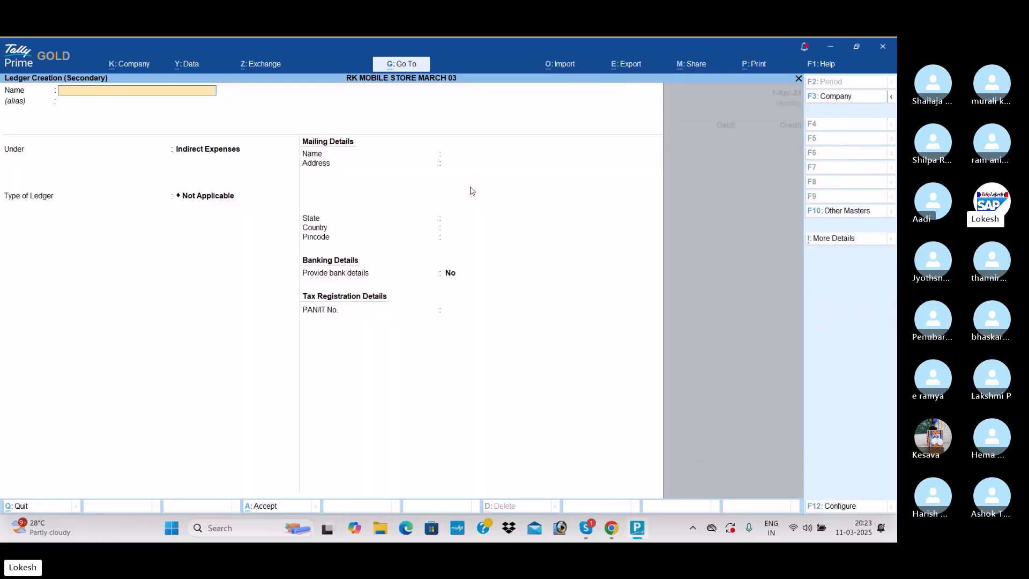
pyautogui.write('Transport expenses')
pyautogui.press('Return')
pyautogui.write('Dir')
pyautogui.press('Return')
pyautogui.press('Return')
pyautogui.press('Return')
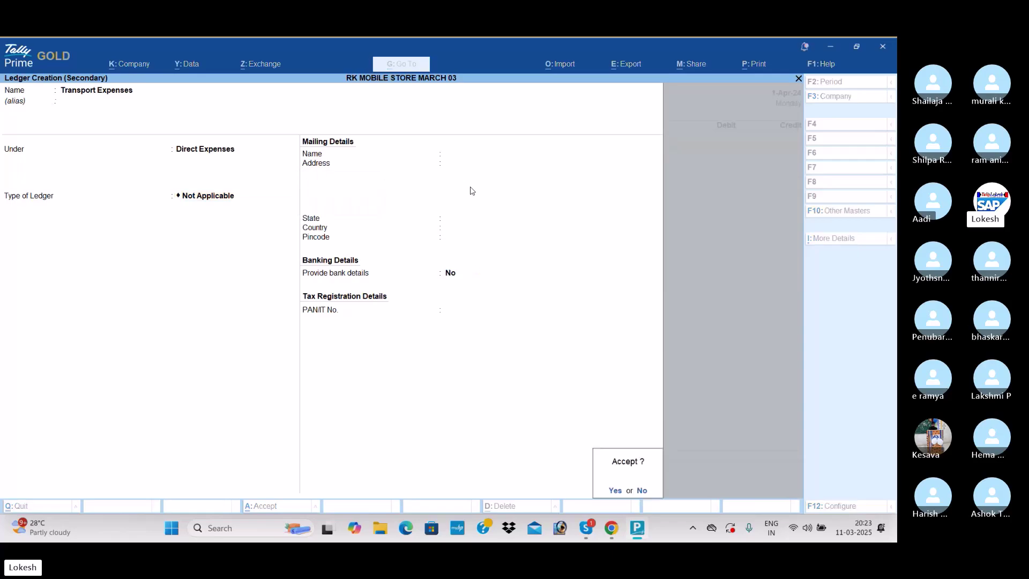
pyautogui.press('Return')
pyautogui.write('20000')
pyautogui.press('Return')
# Step: Add a second debit line to the payment voucher for Rent with an amount of 25,000
pyautogui.write('d')
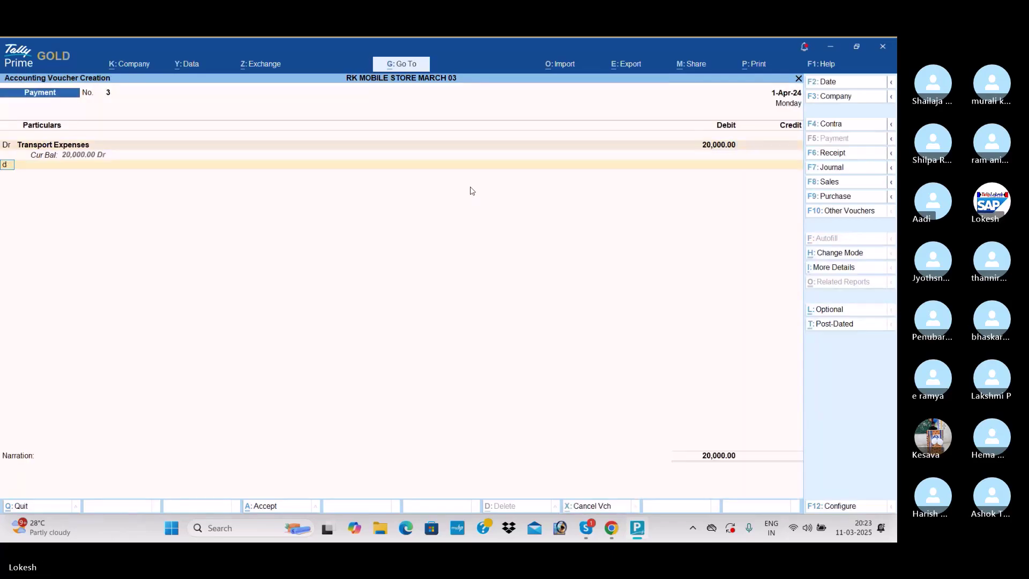
pyautogui.press('Return')
pyautogui.hotkey('alt', 'c')
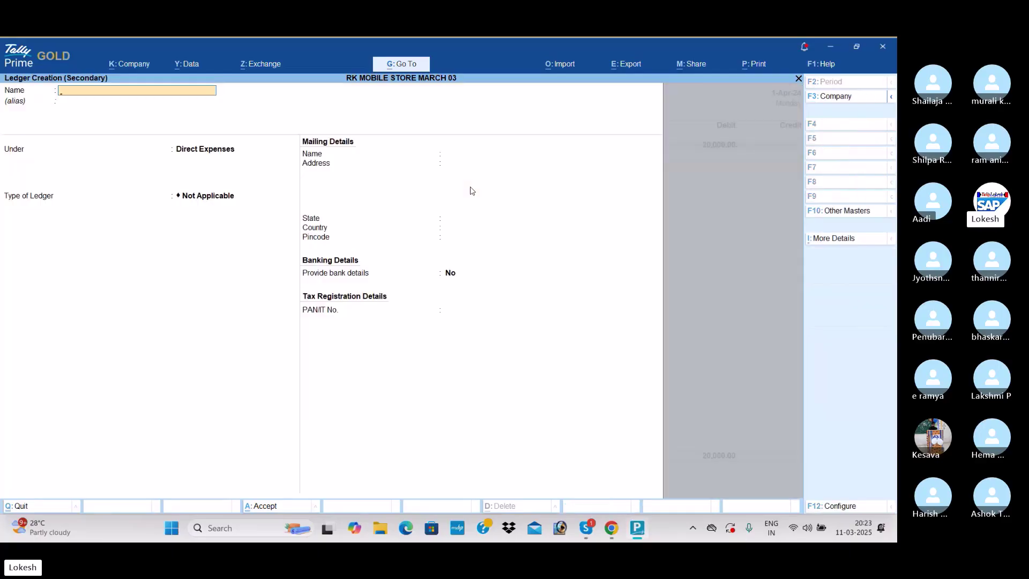
pyautogui.press('Escape')
pyautogui.press('Return')
pyautogui.write('re')
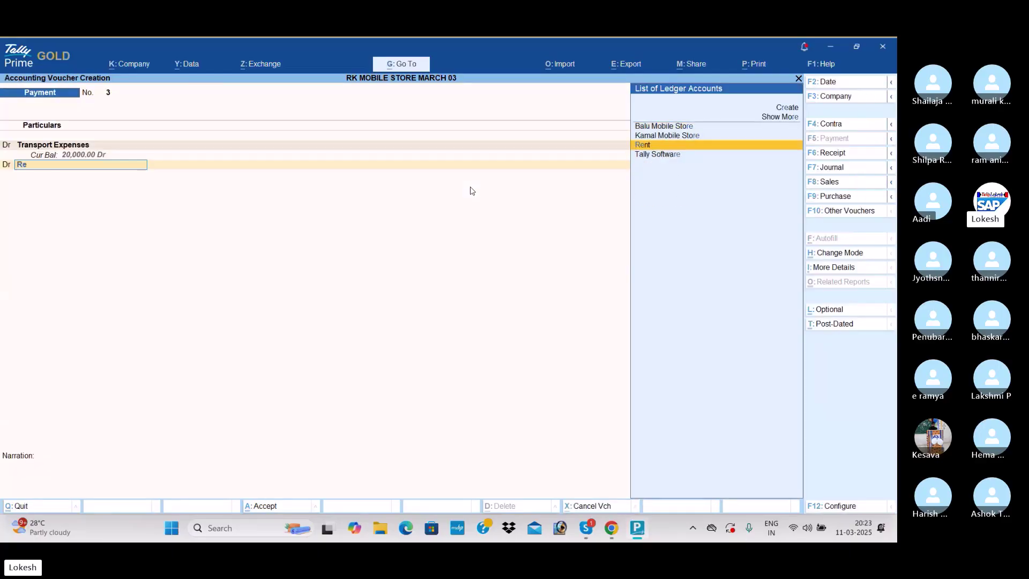
pyautogui.press('Return')
pyautogui.write('25000')
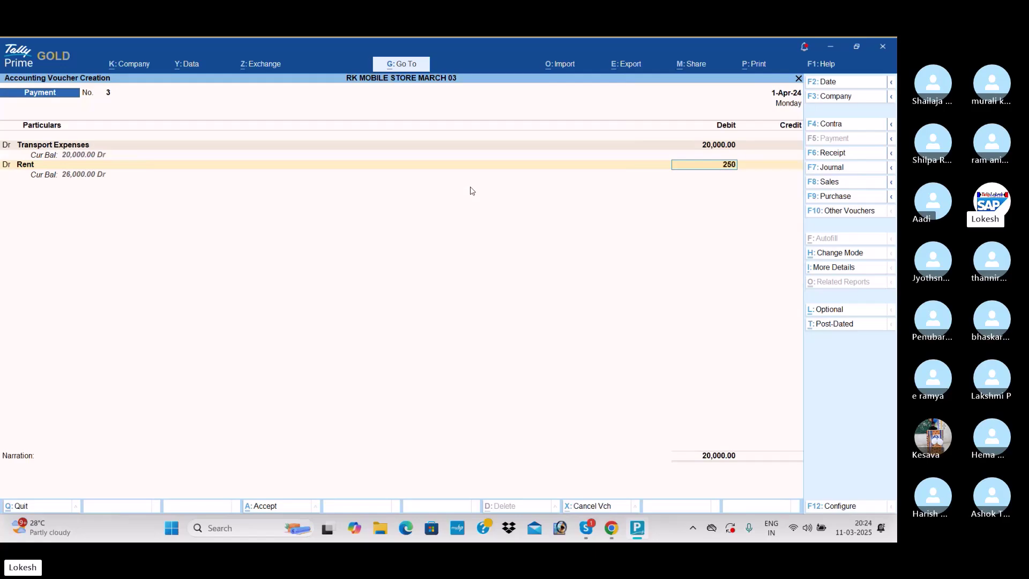
pyautogui.press('Return')
# Step: Start a third debit line and create a Factory Exp ledger under Direct Expenses for it
pyautogui.press('d')
pyautogui.press('Return')
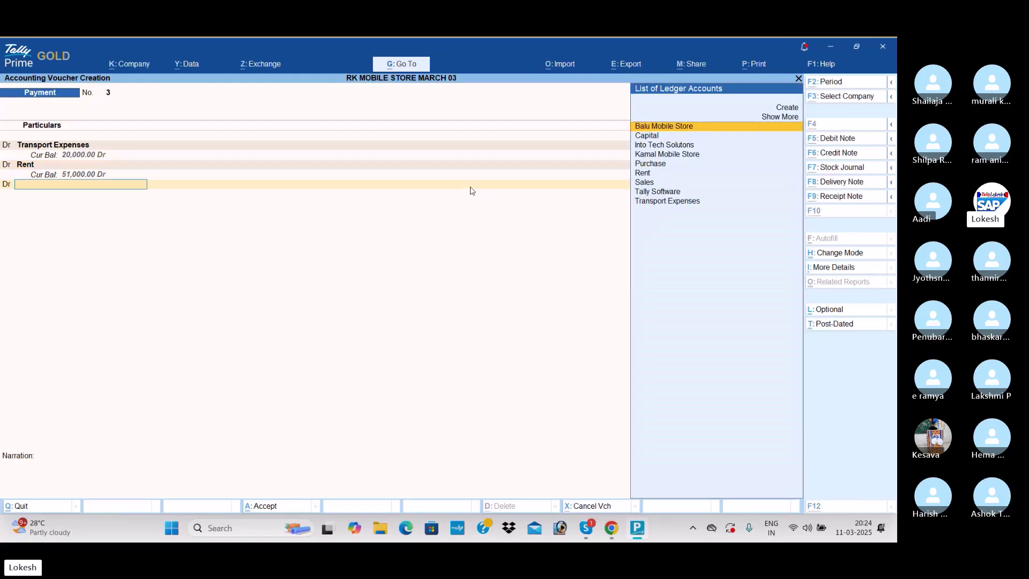
pyautogui.hotkey('alt', 'c')
pyautogui.write('Factory Exp')
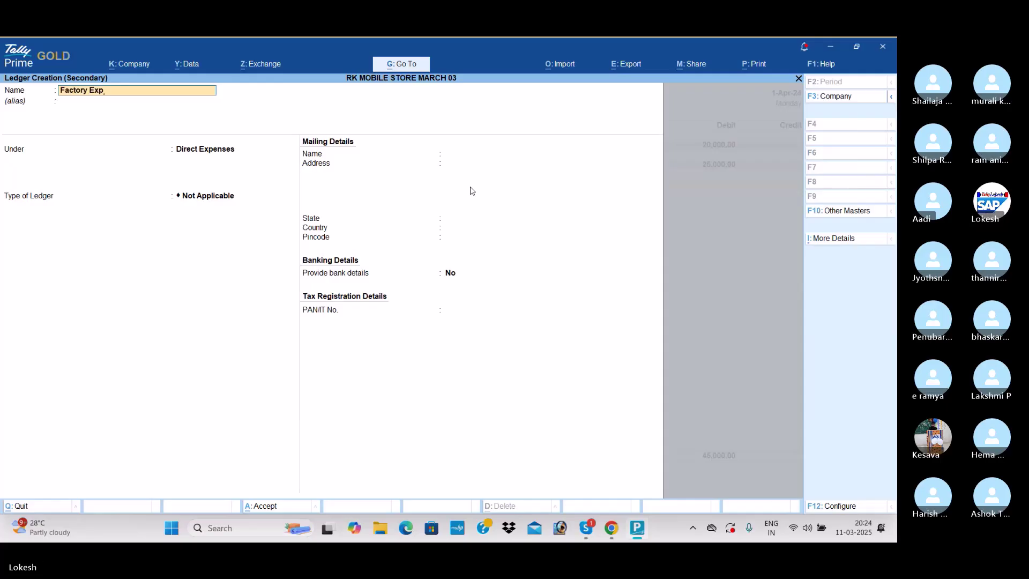
pyautogui.press('Return')
pyautogui.press('Return')
pyautogui.press('Return')
pyautogui.hotkey('ctrl', 'a')
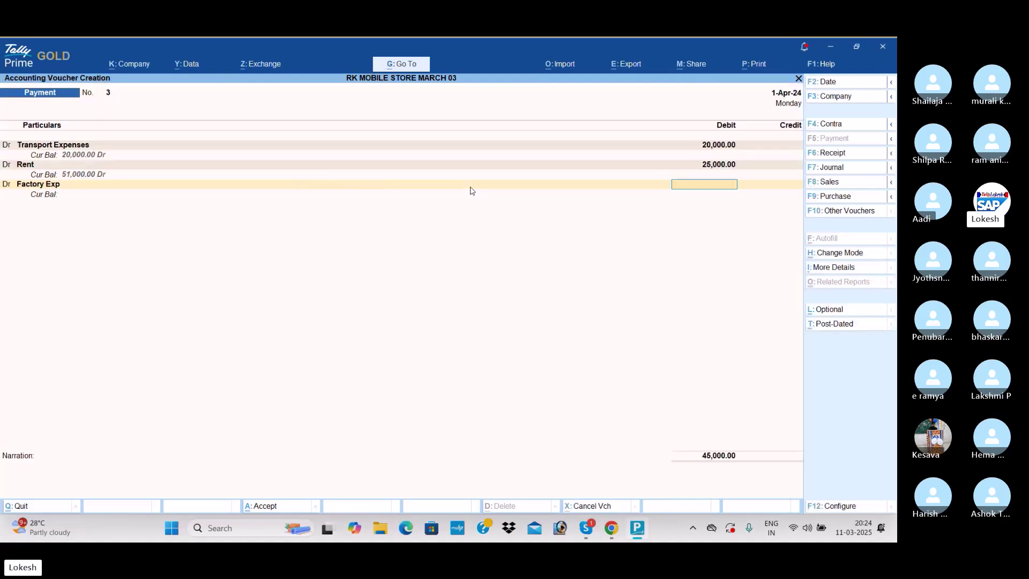
# Step: Debit Factory Exp with 10,000 in the payment voucher and start the next debit line
pyautogui.write('10000')
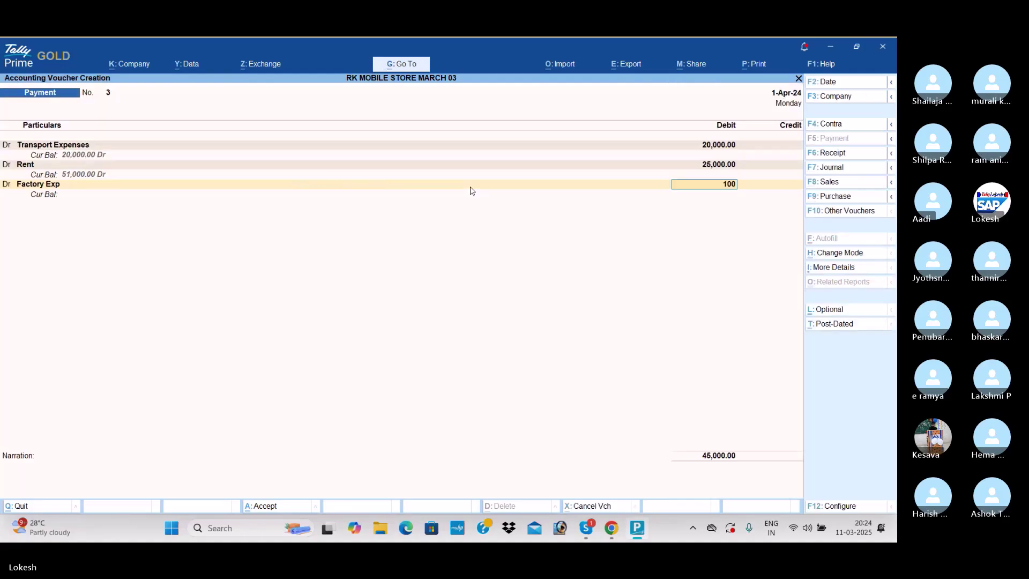
pyautogui.press('Return')
pyautogui.press('Return')
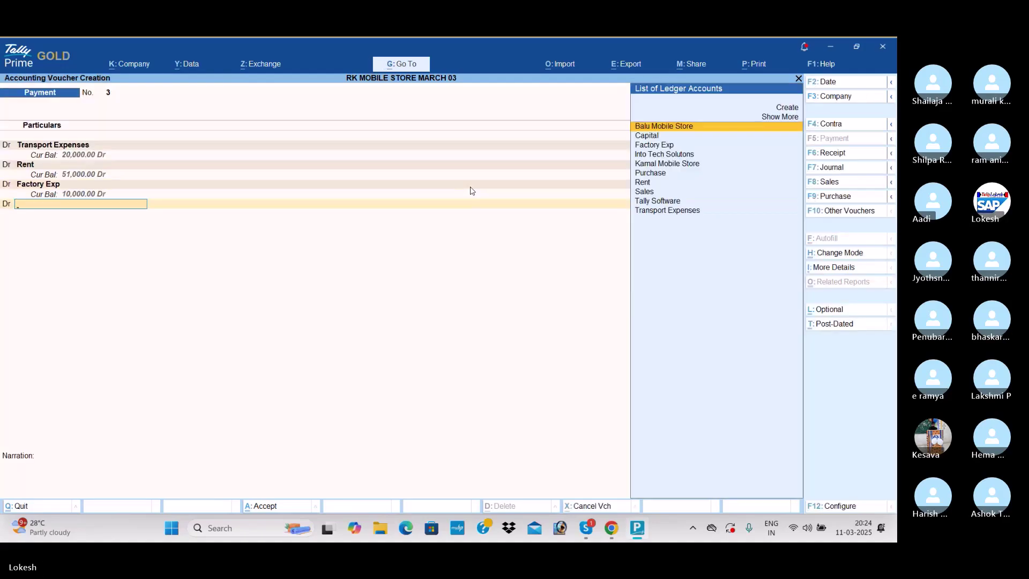
# Step: Create a Marketing Exp ledger under Indirect Expenses and debit it with 25,000 in the payment voucher
pyautogui.hotkey('alt', 'c')
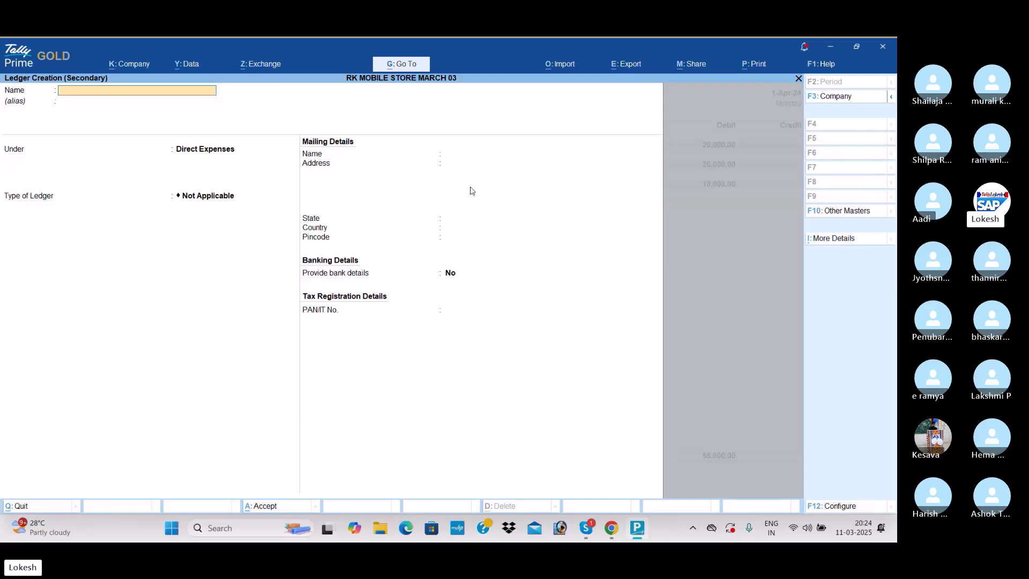
pyautogui.write('Marketing Exp')
pyautogui.press('Return')
pyautogui.write('Ind')
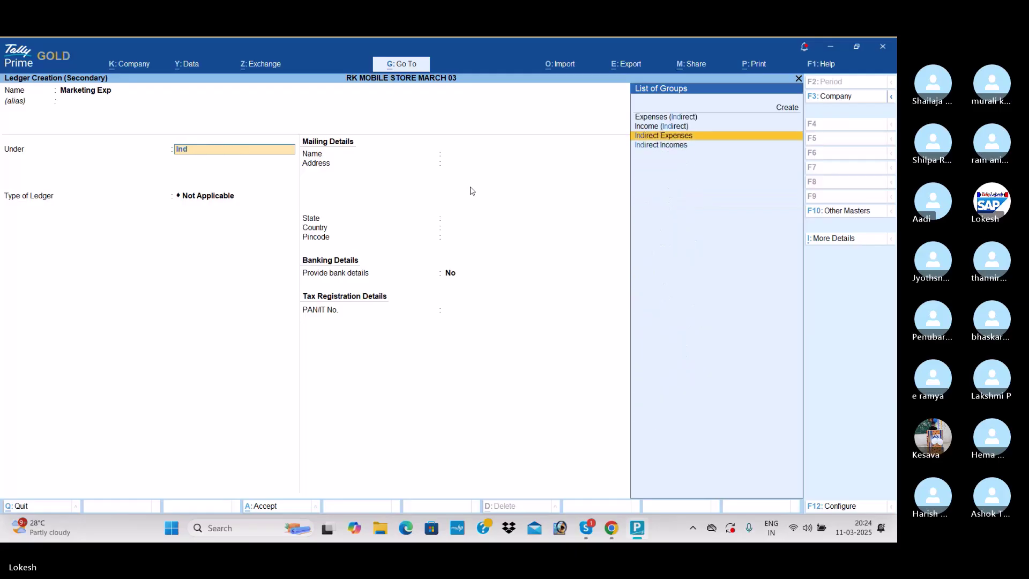
pyautogui.press('Return')
pyautogui.hotkey('ctrl', 'a')
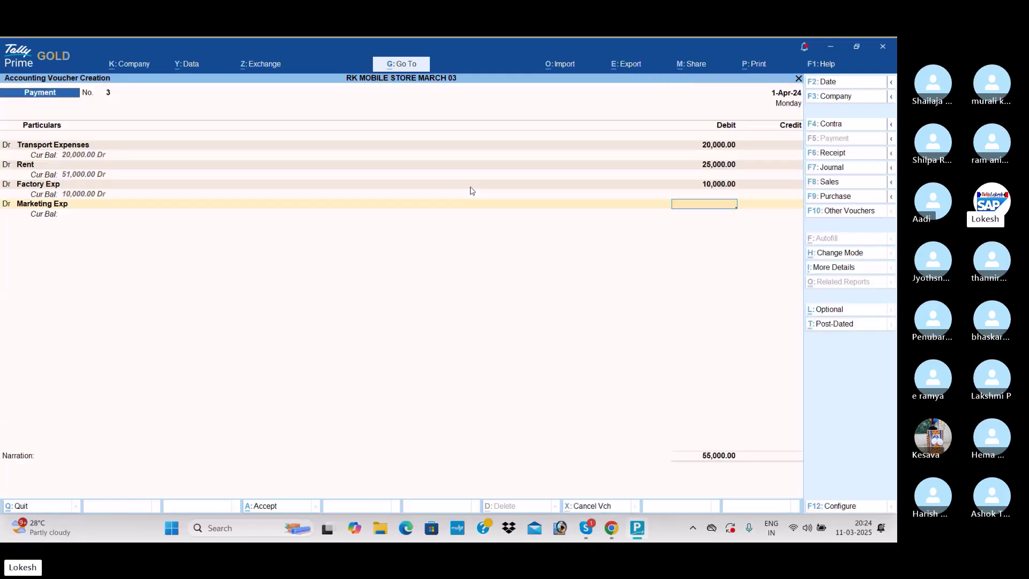
pyautogui.write('25000')
pyautogui.press('Return')
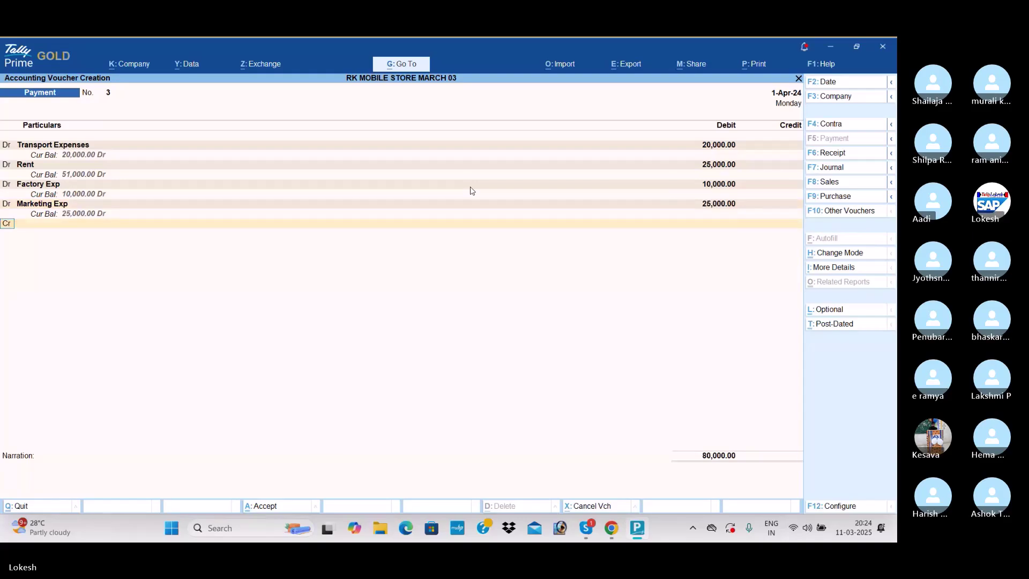
# Step: Add another debit line using a new Food Exp ledger under Indirect Expenses, with an amount of 2,500
pyautogui.press('BackSpace')
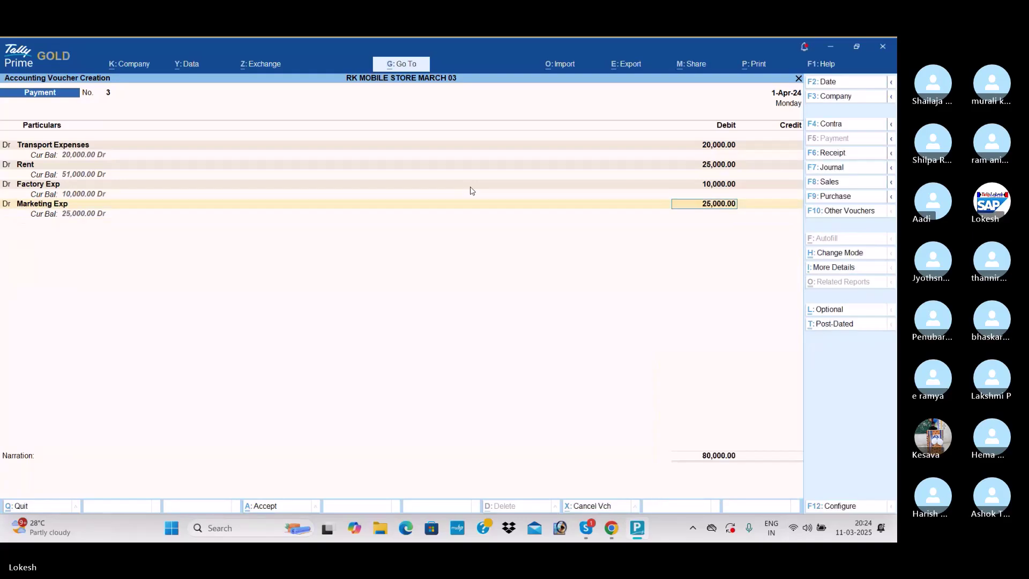
pyautogui.press('Return')
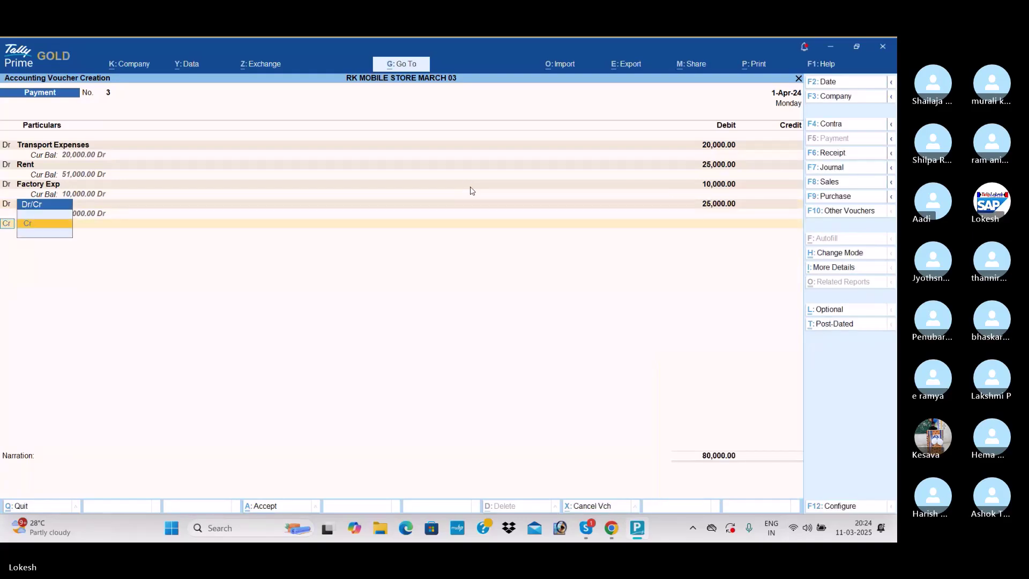
pyautogui.press('Return')
pyautogui.press('BackSpace')
pyautogui.write('d')
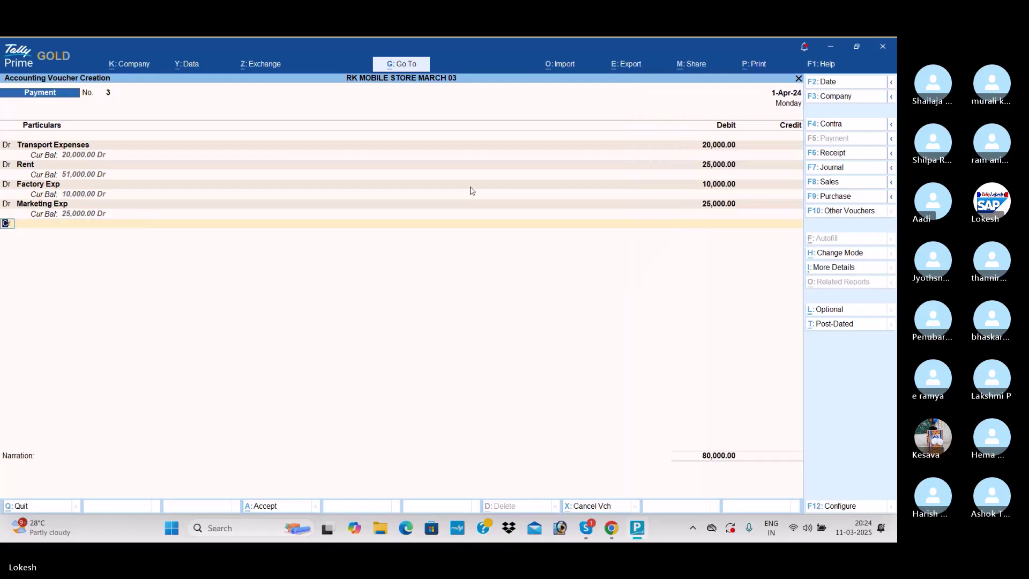
pyautogui.press('Return')
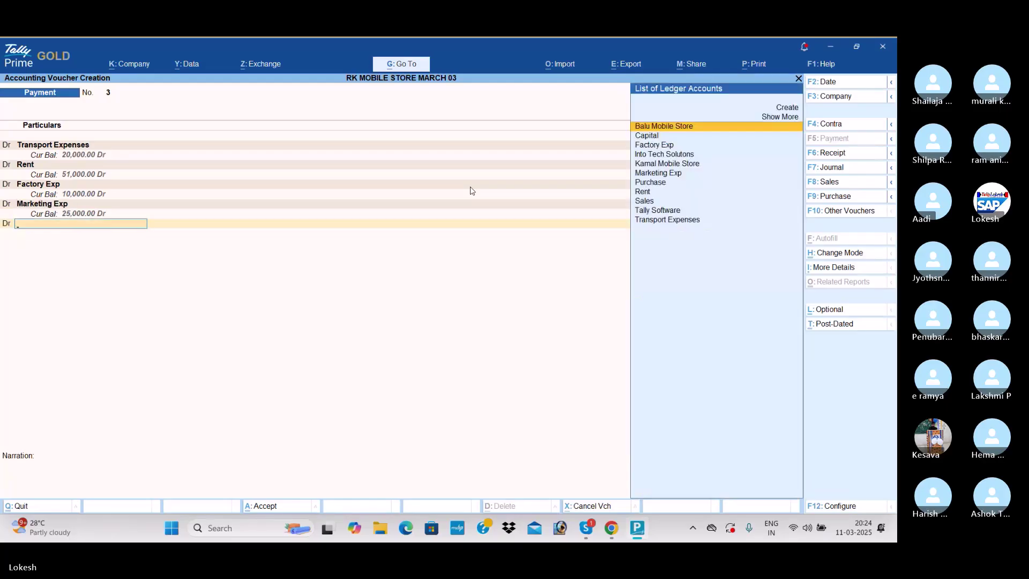
pyautogui.hotkey('alt', 'c')
pyautogui.write('Food exp')
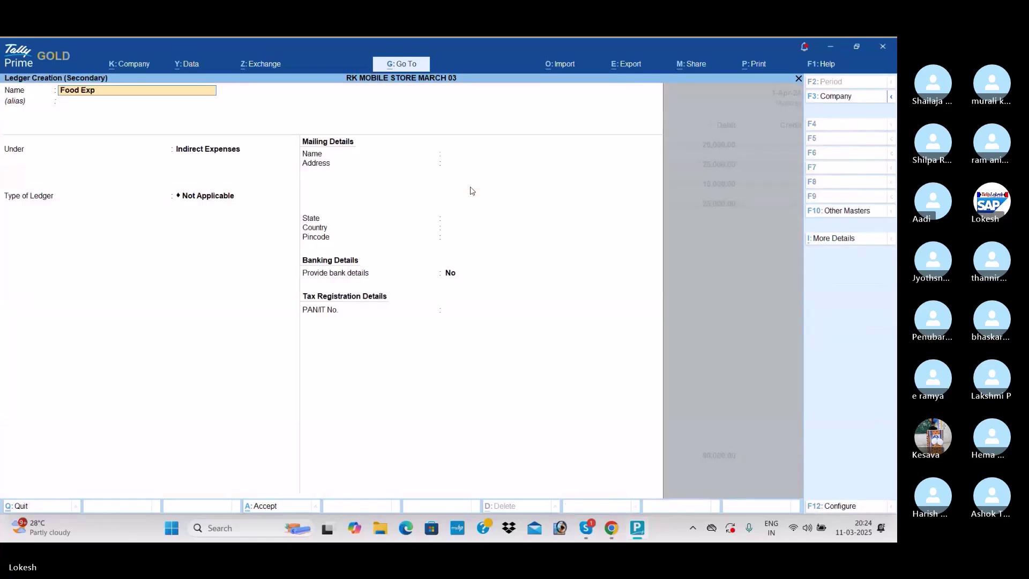
pyautogui.press('Return')
pyautogui.hotkey('ctrl', 'a')
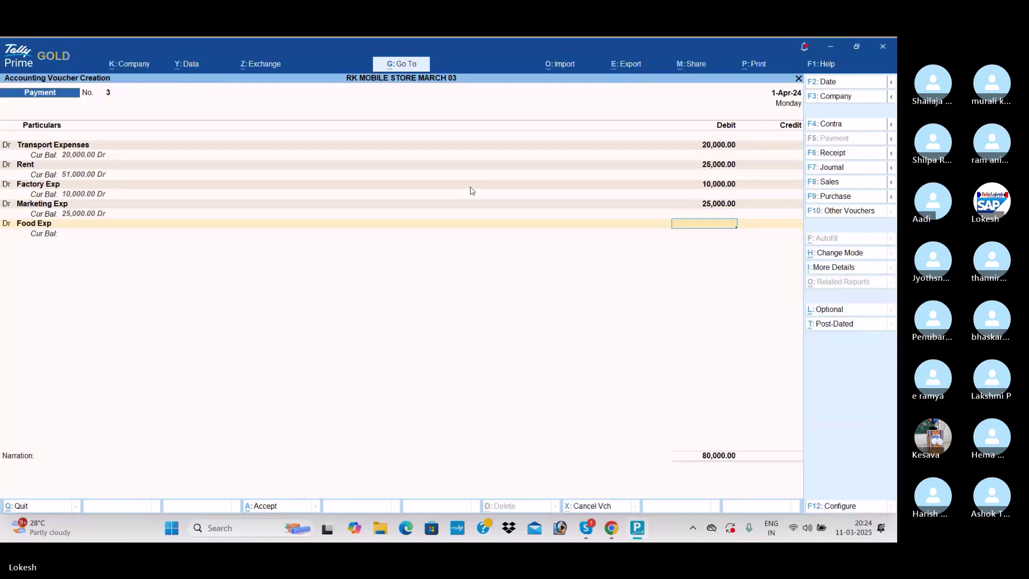
pyautogui.write('2500')
pyautogui.press('Return')
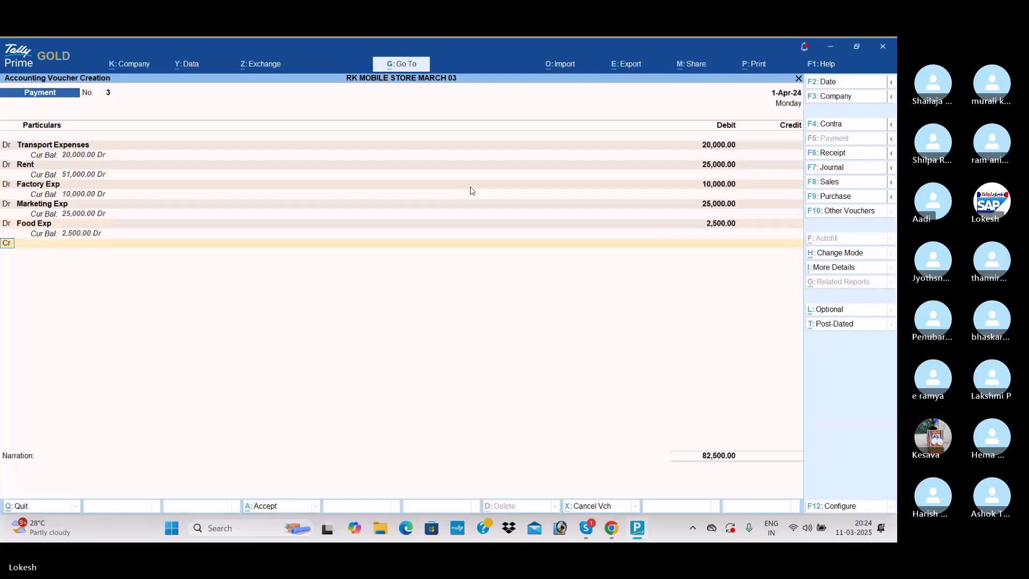
# Step: Create a Fire Insurance Paid ledger under Direct Expenses and debit it with 30,000 in the payment voucher
pyautogui.hotkey('alt', 'c')
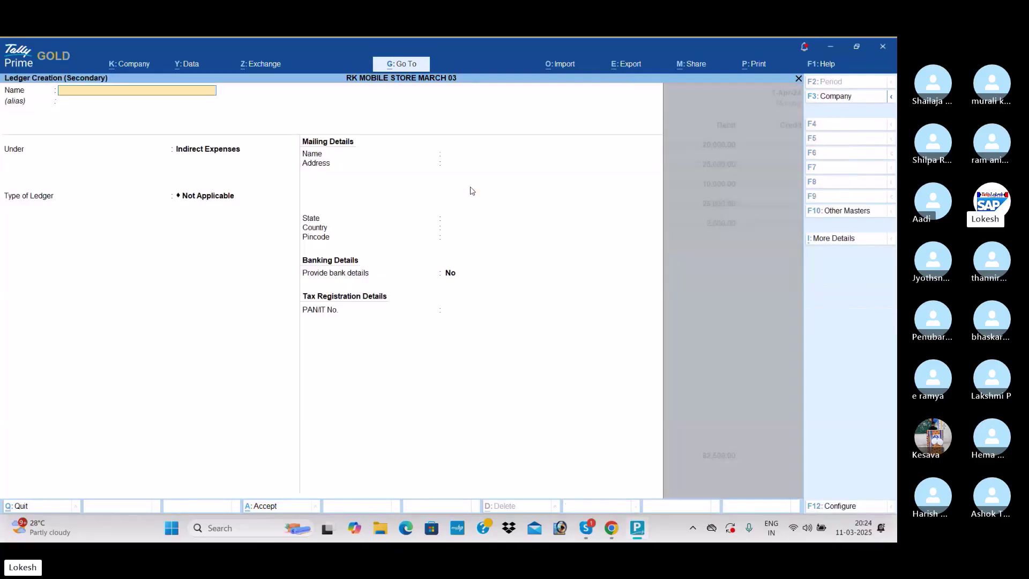
pyautogui.write('Fire insurance Paid')
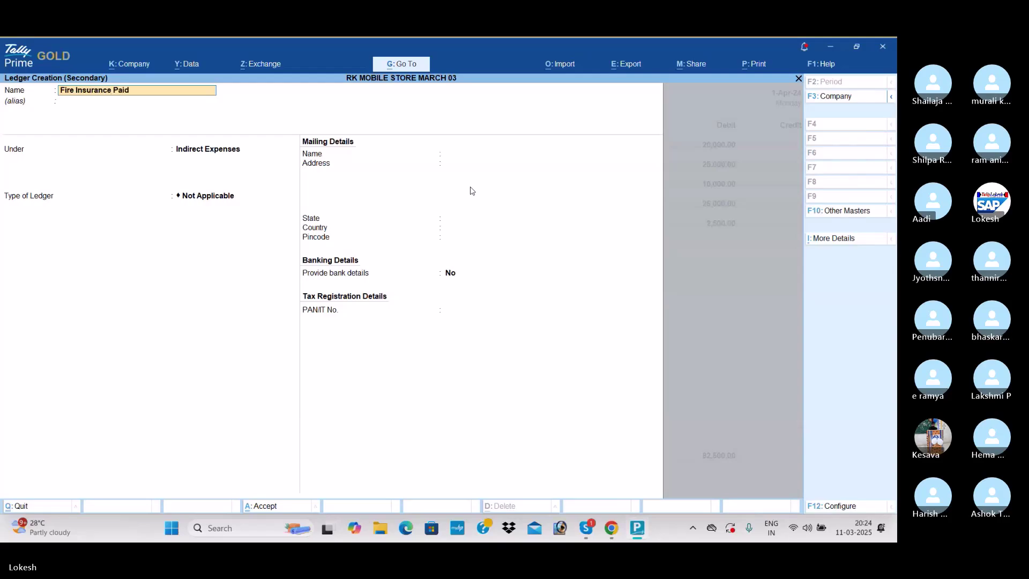
pyautogui.press('Return')
pyautogui.write('Dir')
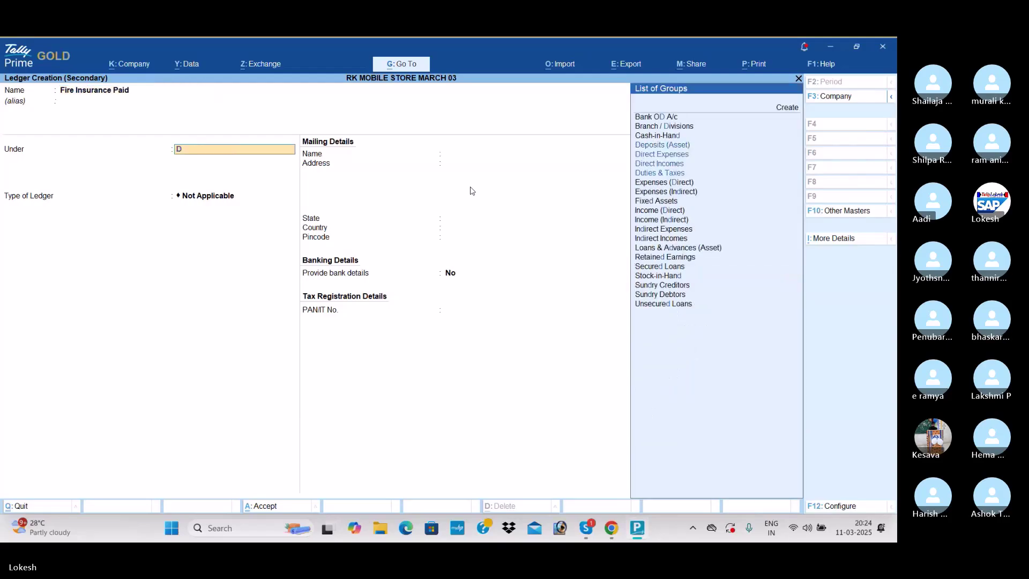
pyautogui.press('Return')
pyautogui.hotkey('ctrl', 'a')
pyautogui.write('30000')
pyautogui.press('Return')
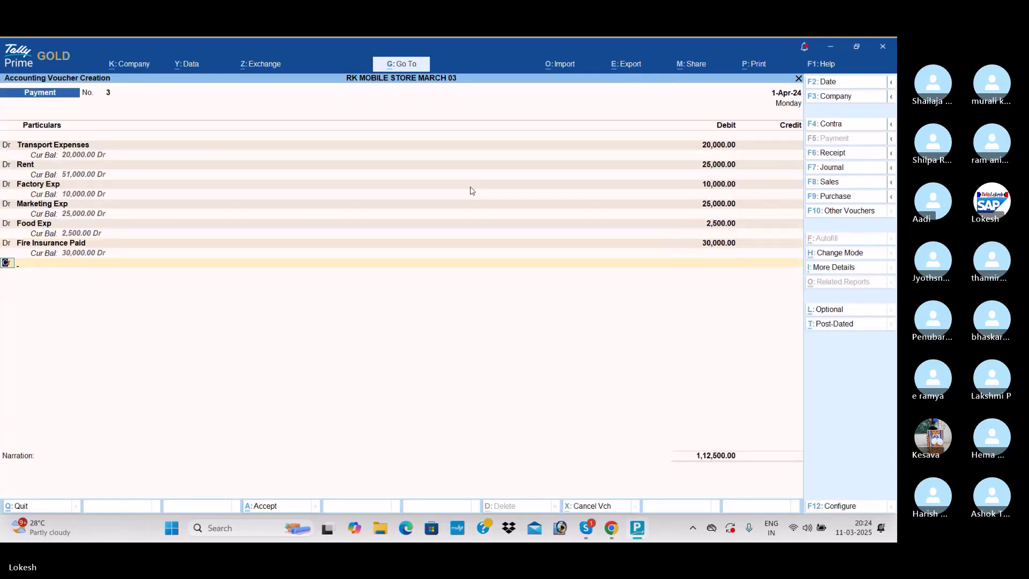
# Step: Credit Cash with the full 1,12,500, leave the narration empty and save the payment voucher
pyautogui.press('Return')
pyautogui.press('Return')
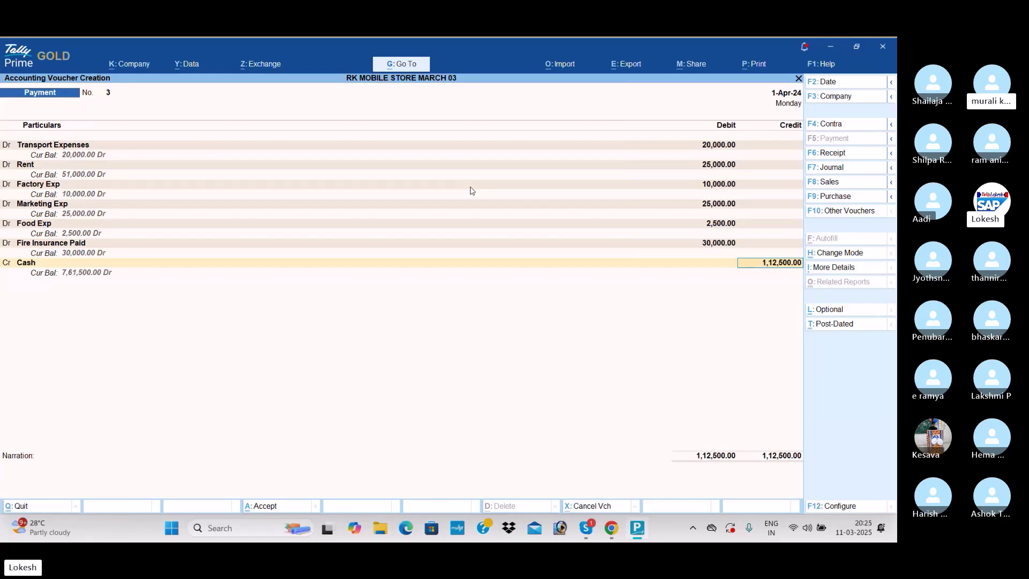
pyautogui.press('Return')
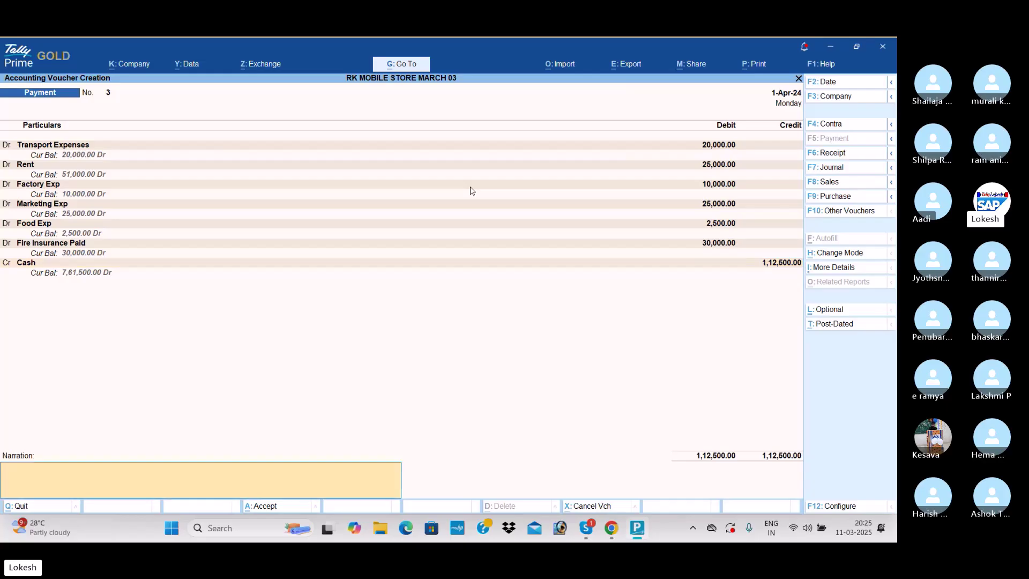
pyautogui.press('Return')
pyautogui.press('Return')
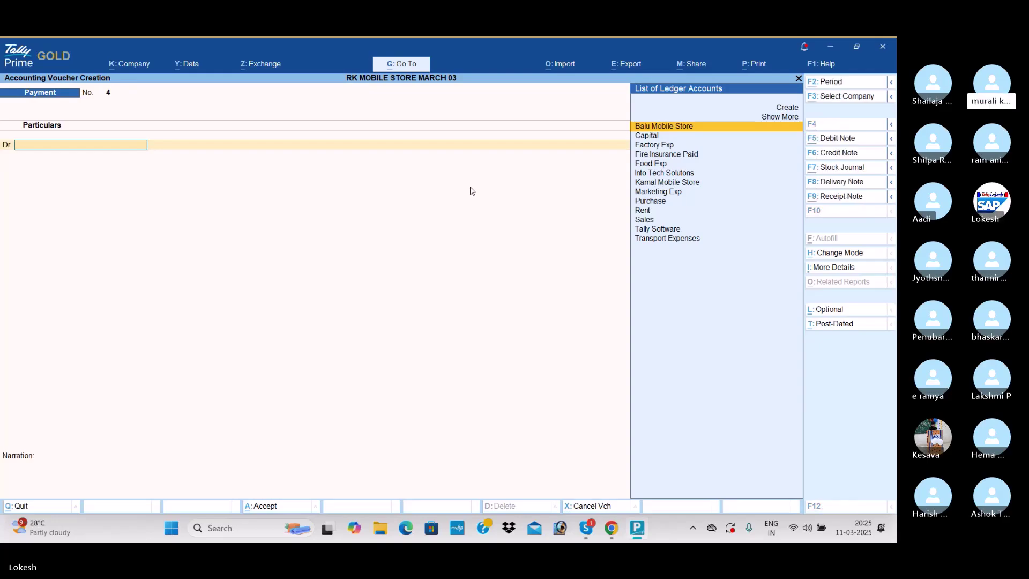
pyautogui.hotkey('alt', 'Tab')
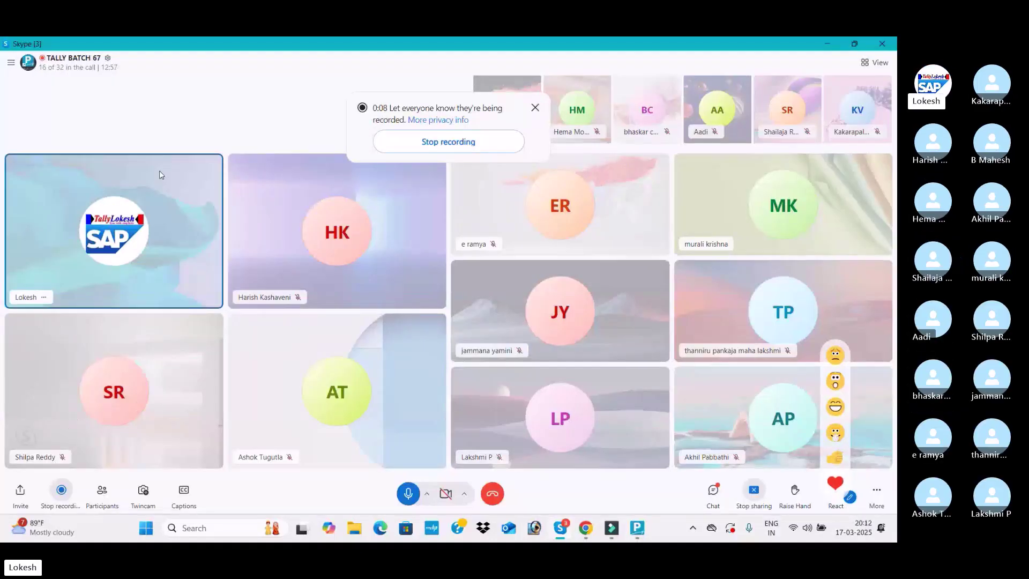
# Step: Switch to TallyPrime and set the sales voucher's party to Balu It Solutios and its sales ledger to Sales
pyautogui.hotkey('alt', 'Tab')
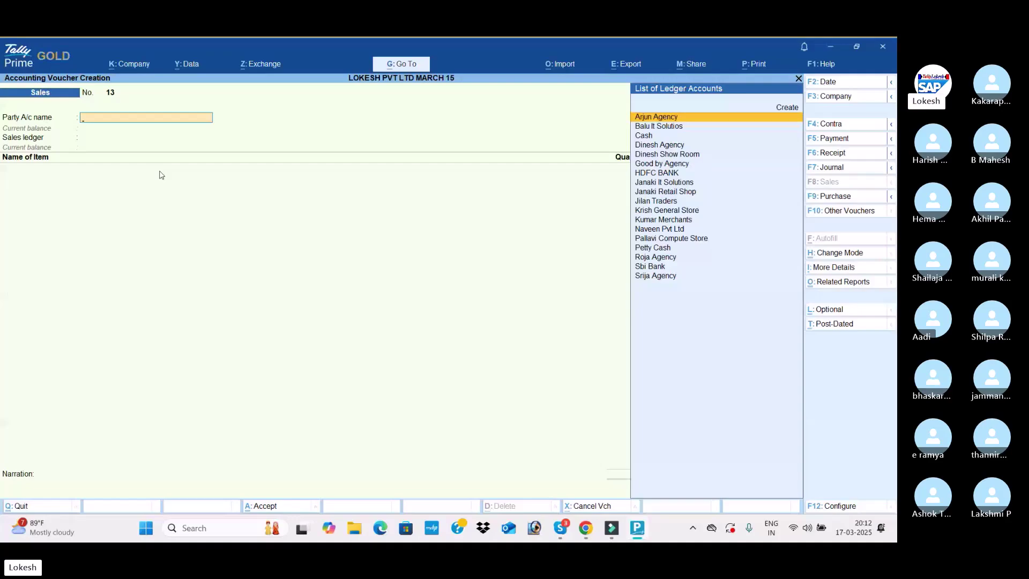
pyautogui.write('Bal')
pyautogui.press('Return')
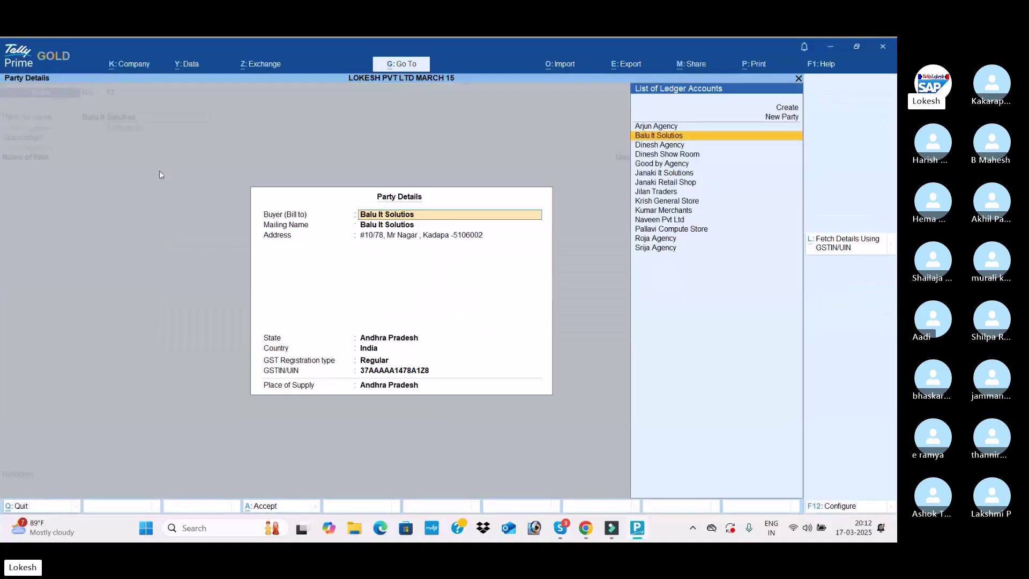
pyautogui.press('Return')
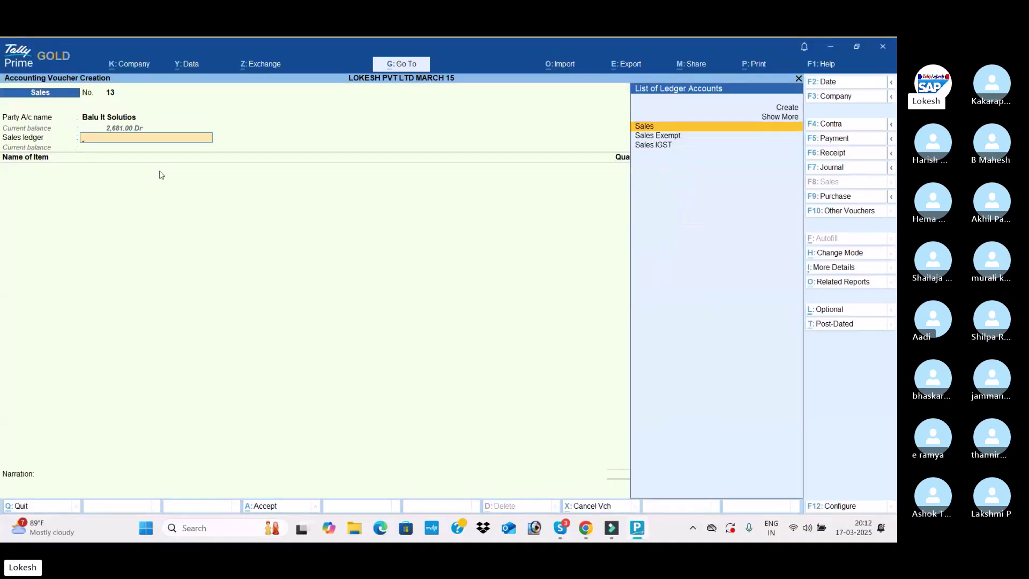
pyautogui.press('Return')
# Step: Add the item Apple Mack Book with quantity 1 at the rate of 1,000 to the sales voucher
pyautogui.press('Return')
pyautogui.write('1')
pyautogui.press('Return')
pyautogui.press('Return')
pyautogui.press('Return')
pyautogui.press('Return')
pyautogui.press('Return')
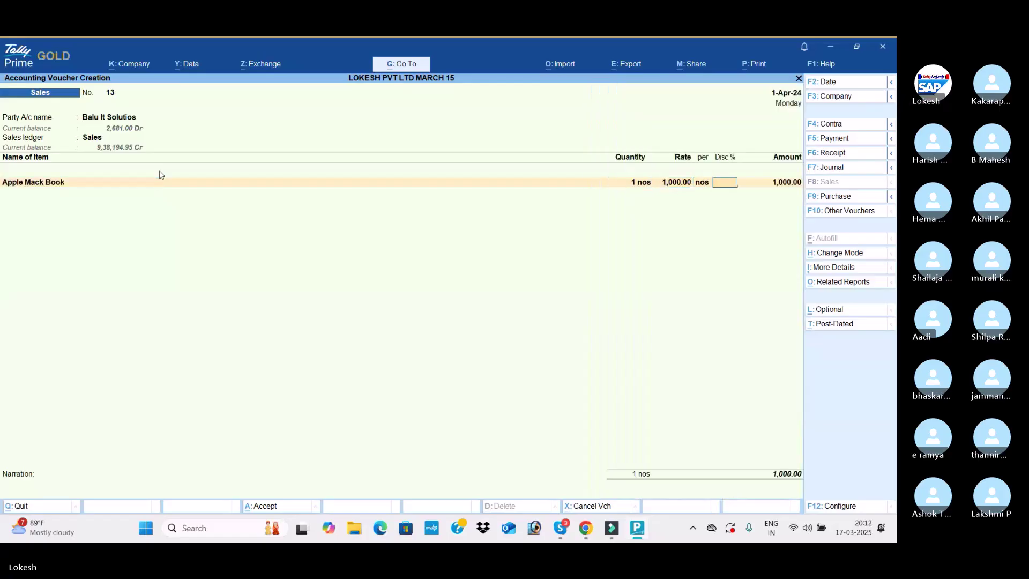
# Step: Add the item Asus with quantity 1 at its default rate and end the item list
pyautogui.press('Down')
pyautogui.press('Down')
pyautogui.press('Return')
pyautogui.write('1')
pyautogui.press('Return')
pyautogui.press('Return')
pyautogui.press('Return')
pyautogui.press('Return')
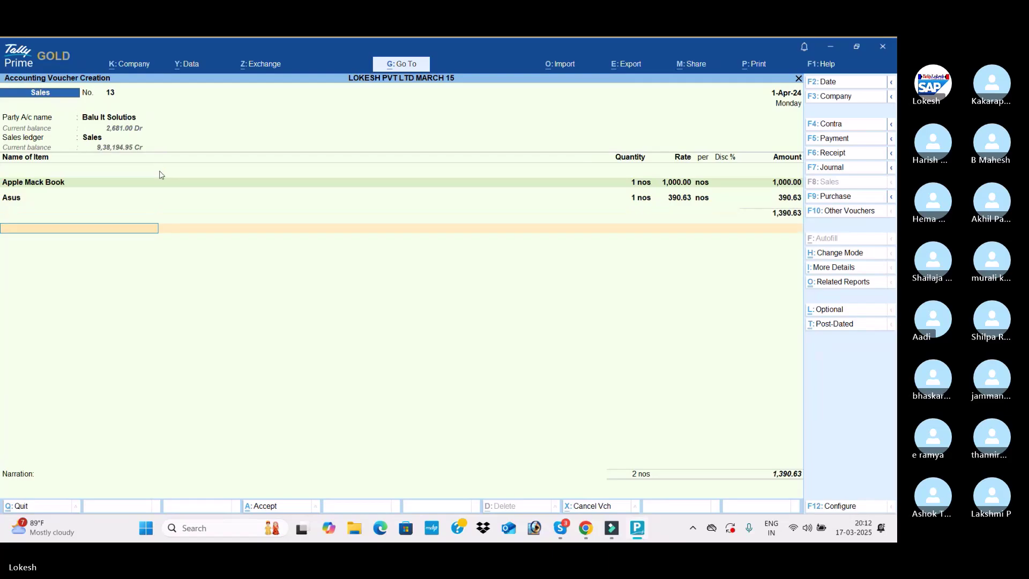
# Step: Add the CGST and SGST tax ledgers with their calculated amounts below the items
pyautogui.write('cg')
pyautogui.press('Return')
pyautogui.press('Return')
pyautogui.write('sg')
pyautogui.press('Return')
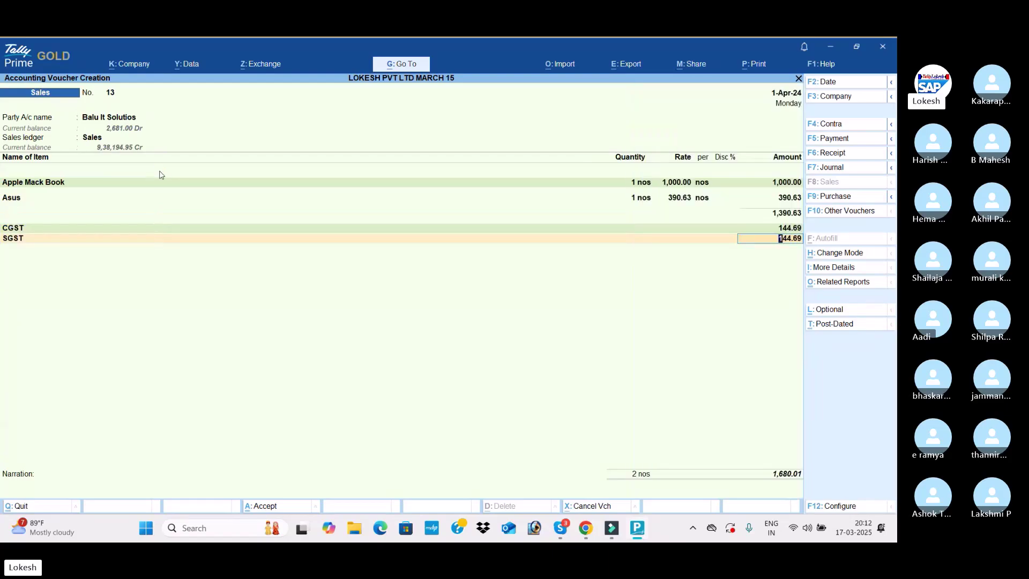
pyautogui.press('Return')
# Step: Add the Round Off ledger with -0.01 and save the sales voucher
pyautogui.write('ro')
pyautogui.press('Return')
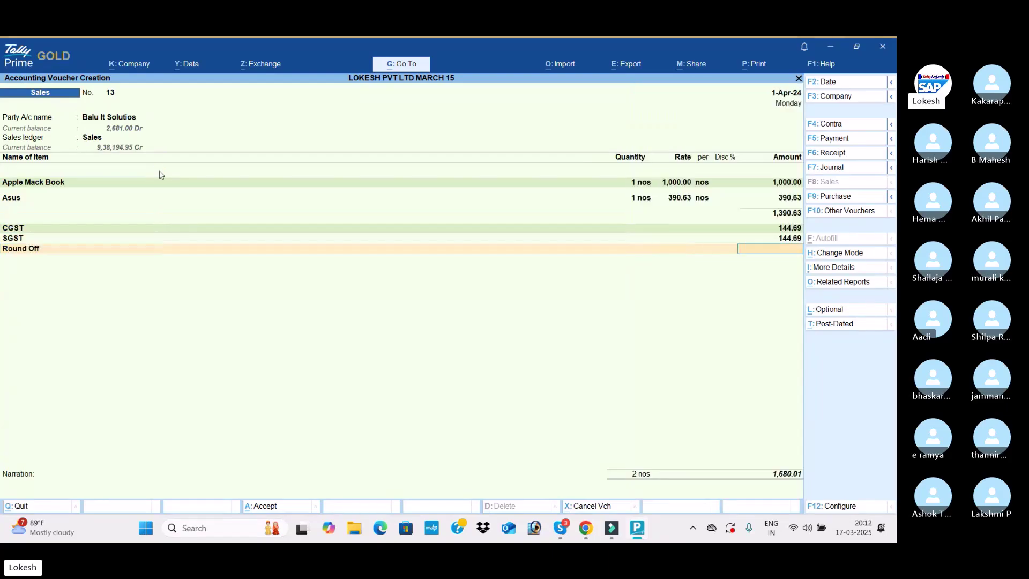
pyautogui.write('-0.01')
pyautogui.press('Return')
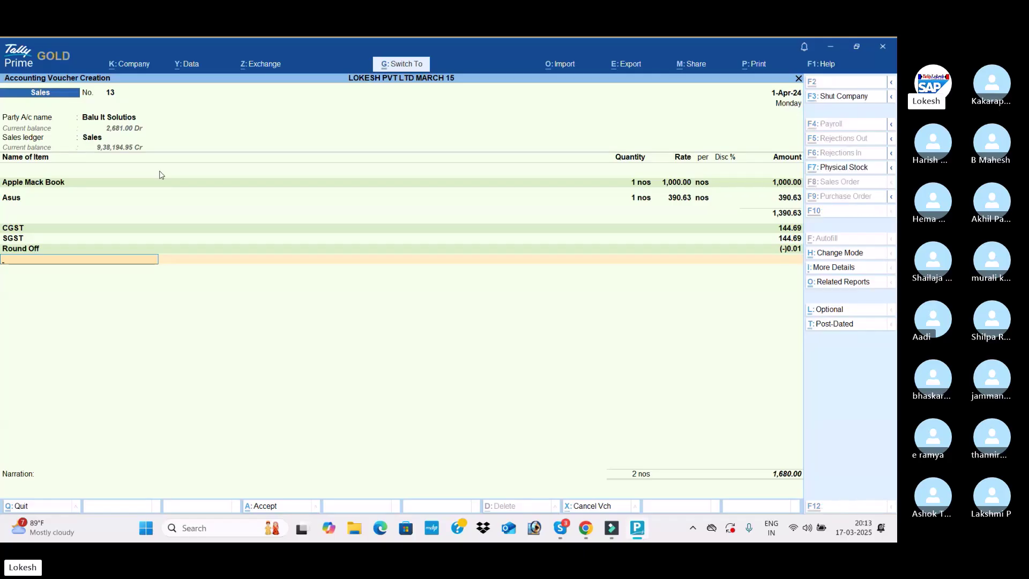
pyautogui.hotkey('ctrl', 'a')
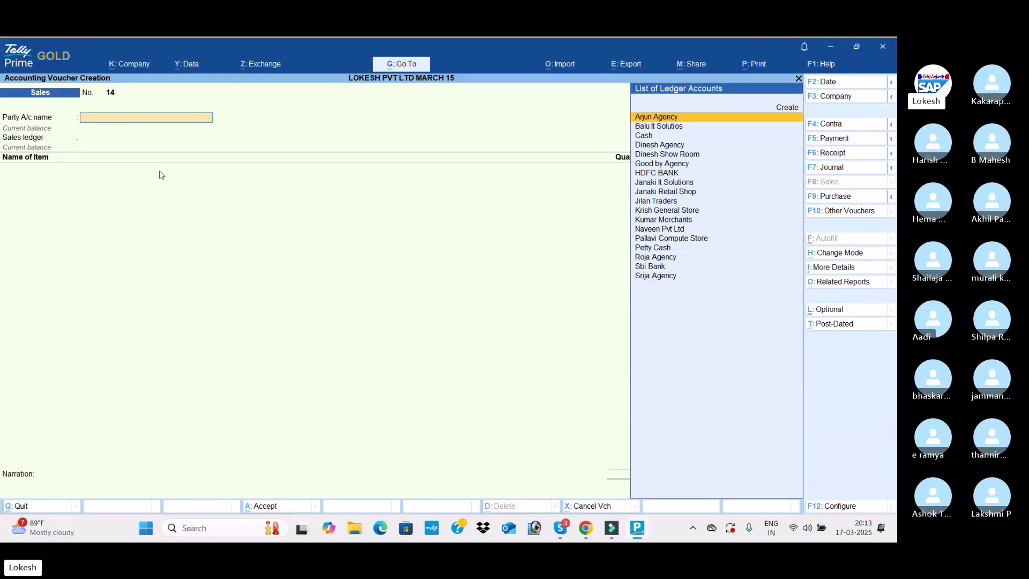
pyautogui.write('D')
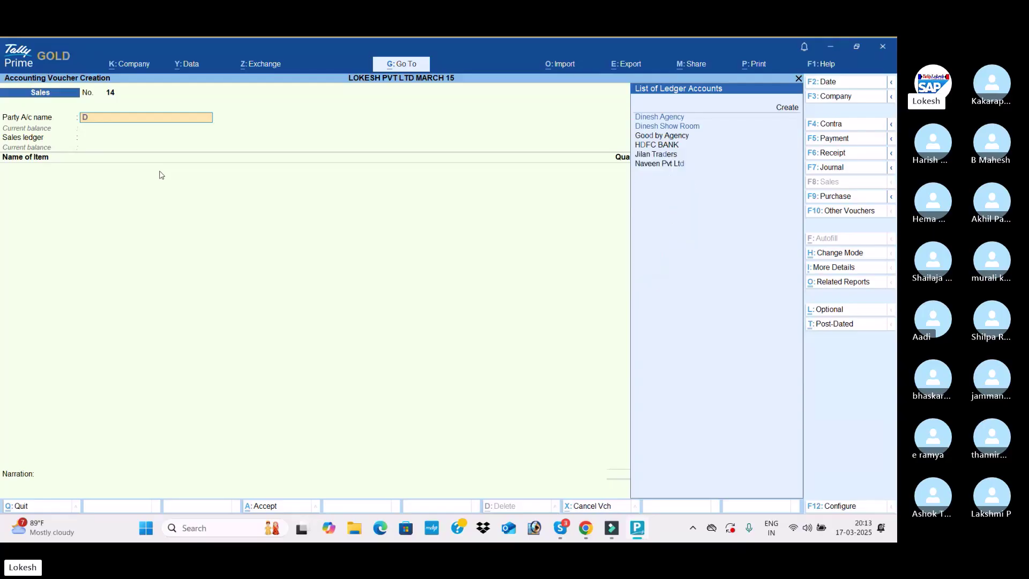
pyautogui.press('Down')
pyautogui.press('Return')
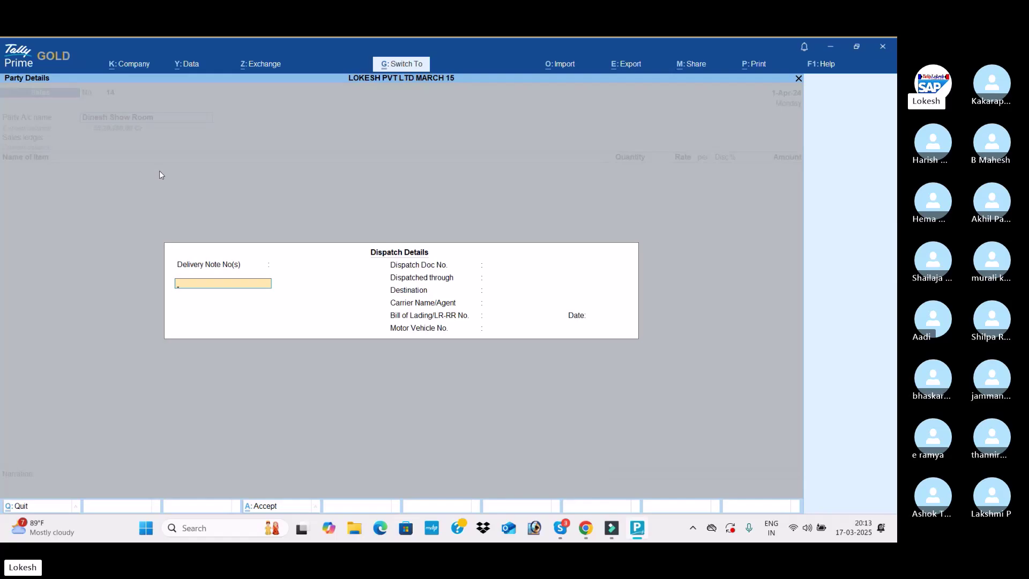
pyautogui.press('Escape')
pyautogui.press('Escape')
pyautogui.press('Escape')
pyautogui.press('Return')
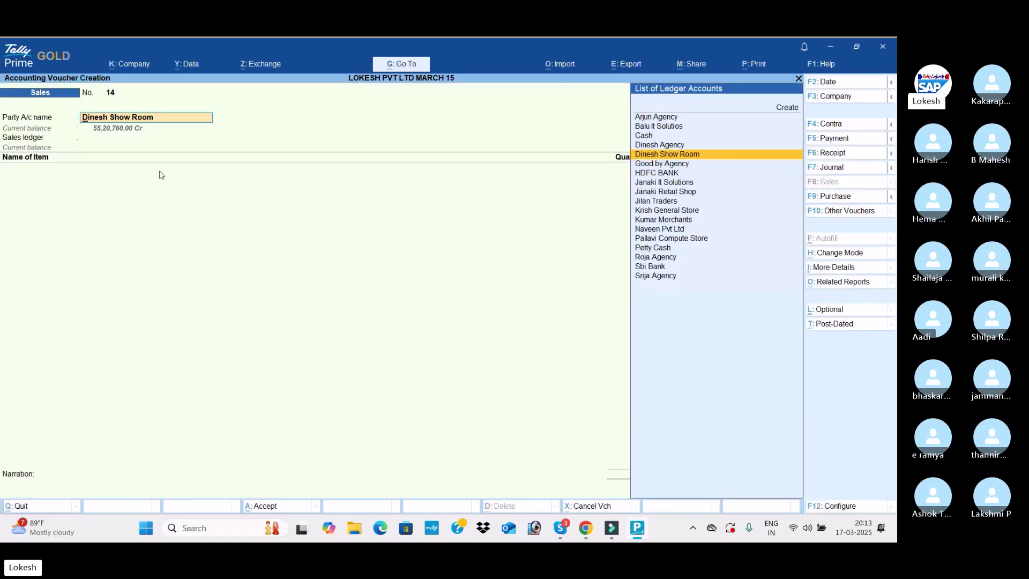
# Step: Create a party ledger named Jai Pvt Ltd under Sundry Debtors from the sales voucher
pyautogui.hotkey('alt', 'c')
pyautogui.write('Jai Pvt Ltd')
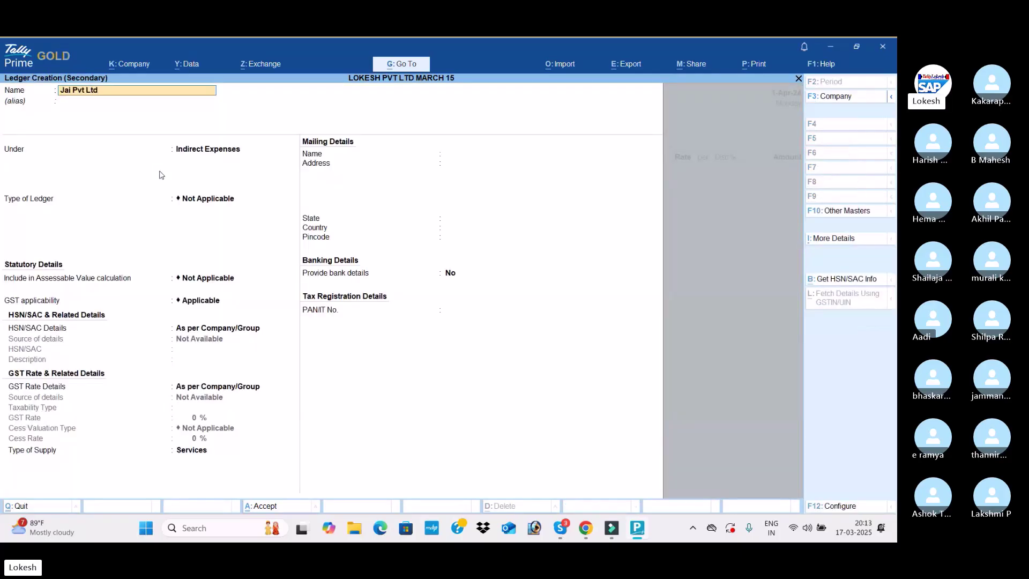
pyautogui.press('Return')
pyautogui.press('Return')
pyautogui.write('Sun')
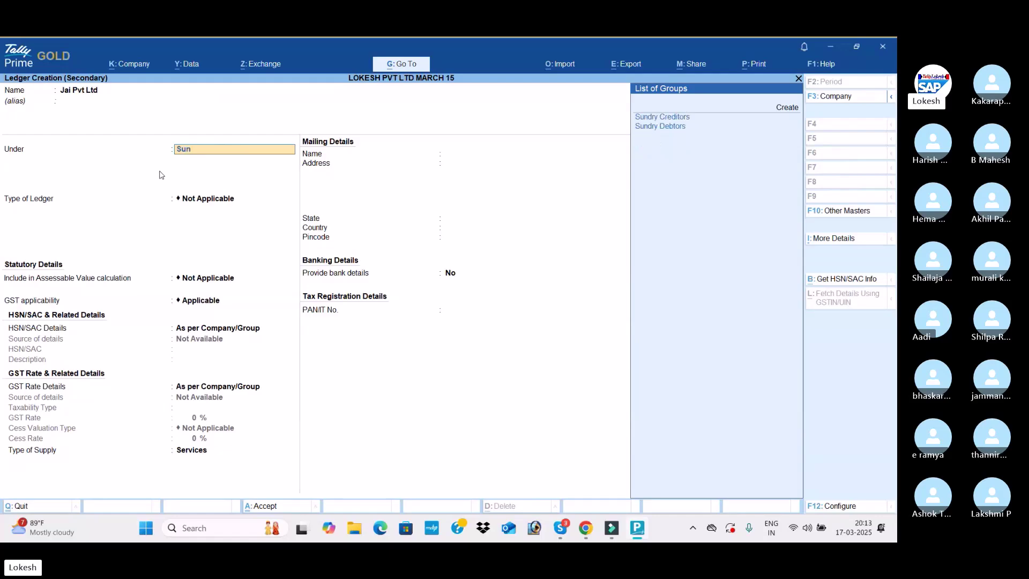
pyautogui.press('Down')
pyautogui.press('Return')
# Step: Set the ledger's country to India and state to Telangana, keeping no bank details and the Regular registration type
pyautogui.press('BackSpace')
pyautogui.write('Te')
pyautogui.press('Down')
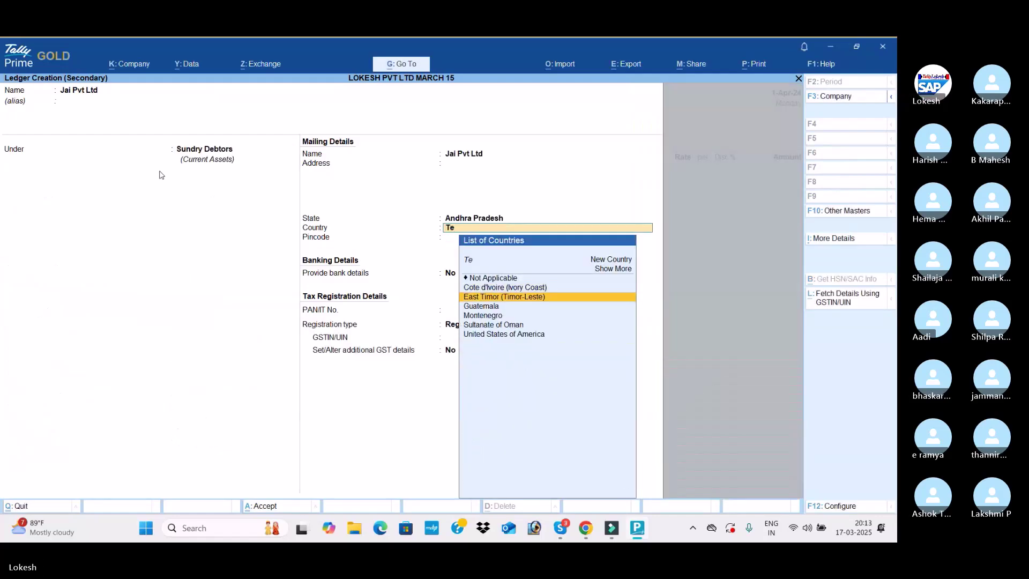
pyautogui.press('BackSpace')
pyautogui.press('BackSpace')
pyautogui.write('in')
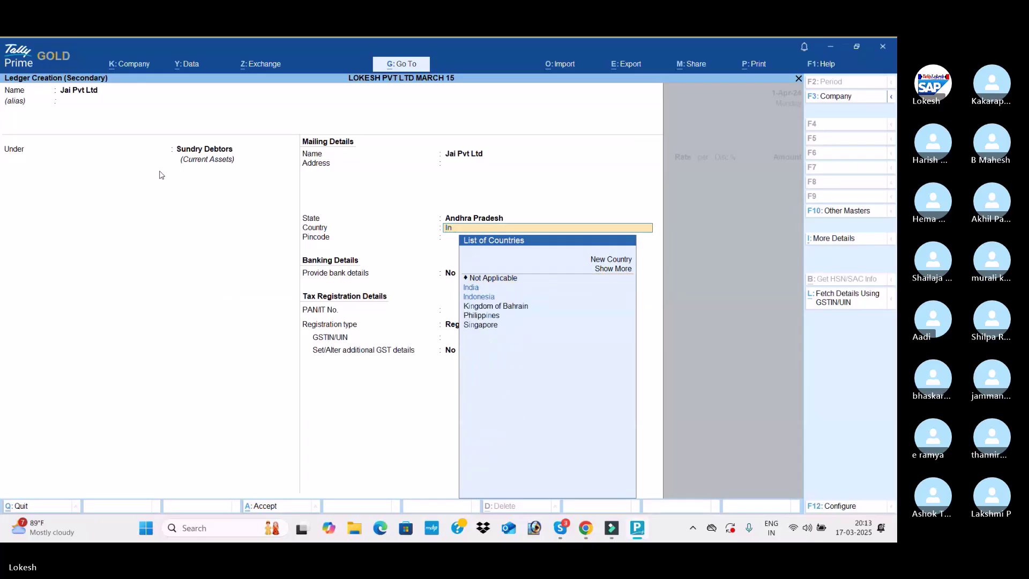
pyautogui.press('Down')
pyautogui.press('Return')
pyautogui.press('Up')
pyautogui.press('Up')
pyautogui.write('te')
pyautogui.press('Return')
pyautogui.press('Return')
pyautogui.press('Return')
pyautogui.press('Return')
pyautogui.press('Return')
pyautogui.press('Return')
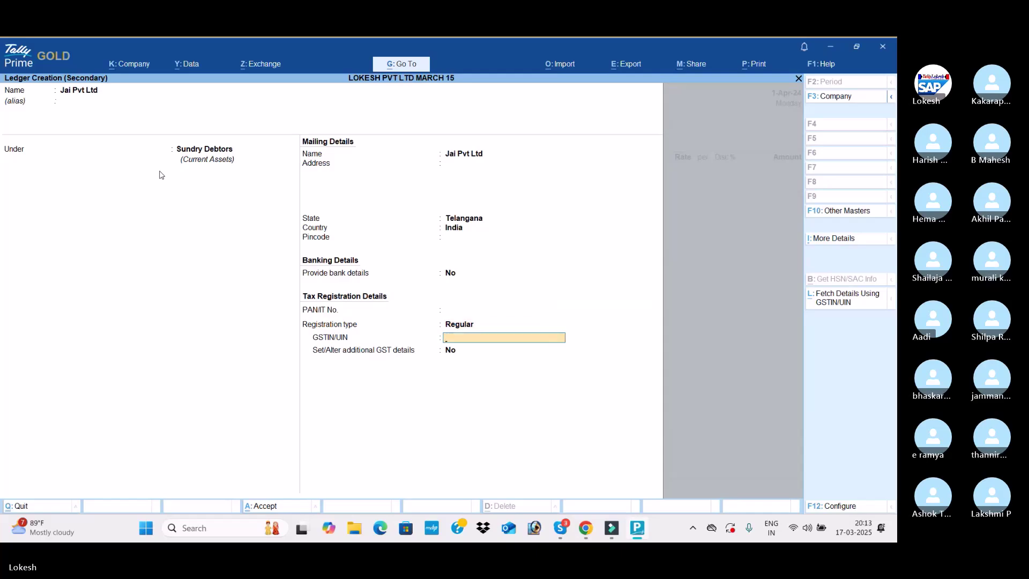
# Step: Enter the party's state code 36 as the GSTIN/UIN and save the ledger
pyautogui.write('36')
pyautogui.press('Return')
pyautogui.press('Return')
pyautogui.press('Return')
pyautogui.hotkey('ctrl', 'a')
# Step: Choose Sales IGST as the sales ledger and add the item Asus with quantity 1 at its default rate
pyautogui.press('Down')
pyautogui.press('Down')
pyautogui.press('Return')
pyautogui.press('Down')
pyautogui.press('Down')
pyautogui.press('Return')
pyautogui.press('Return')
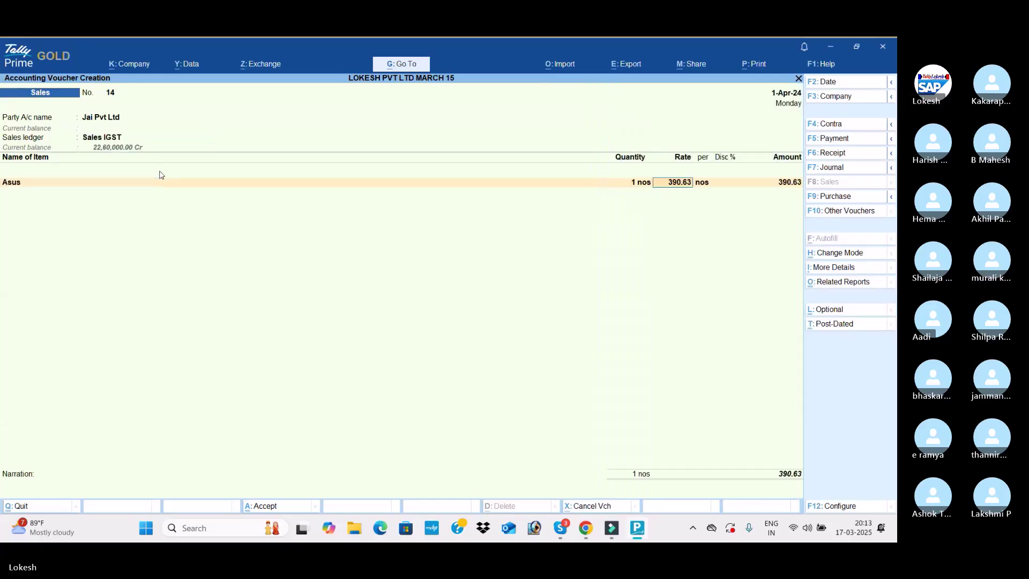
pyautogui.press('Return')
pyautogui.press('Return')
pyautogui.press('Return')
# Step: Add the item Apple Mack Book with quantity 2 at its default rate of 1,000
pyautogui.press('Down')
pyautogui.press('Return')
pyautogui.write('2')
pyautogui.press('Return')
pyautogui.press('Return')
pyautogui.press('Return')
pyautogui.press('Return')
# Step: End the item list and add the IGST tax ledger with its calculated amount
pyautogui.press('Return')
pyautogui.write('ig')
pyautogui.press('Return')
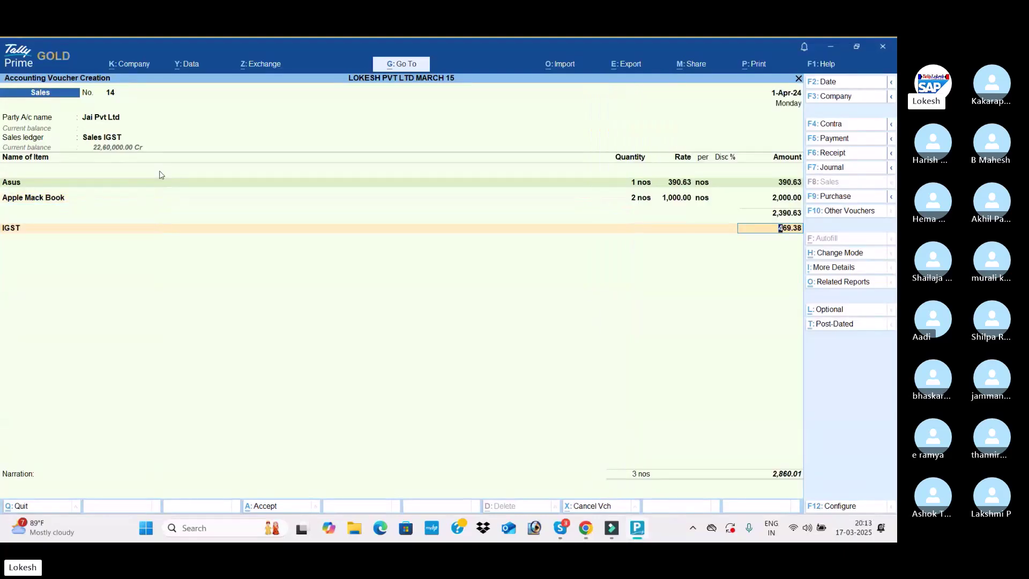
pyautogui.press('Return')
# Step: Add the Round Off ledger with -0.01 to the IGST sales voucher and save it
pyautogui.write('ro')
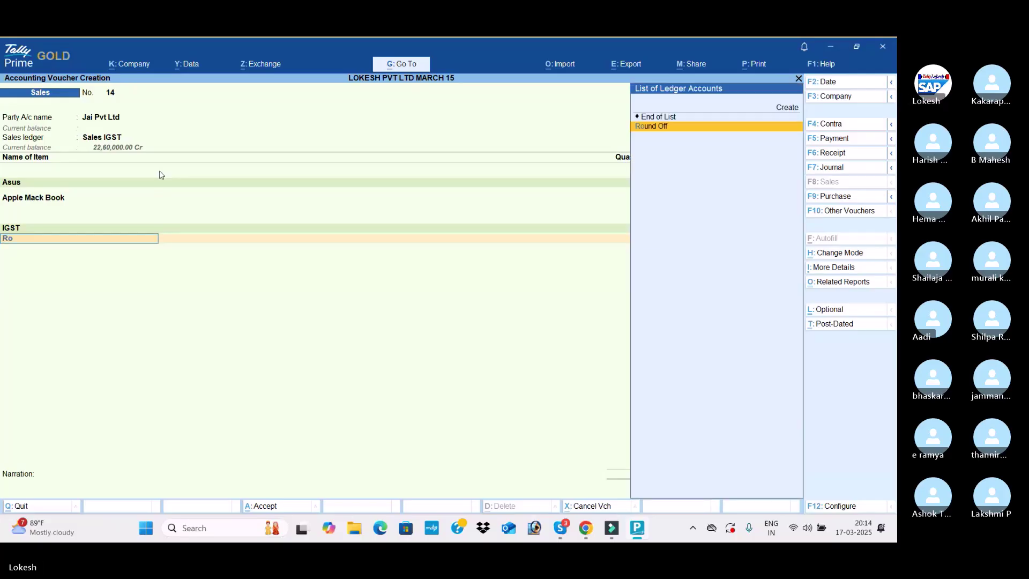
pyautogui.press('Return')
pyautogui.press('Return')
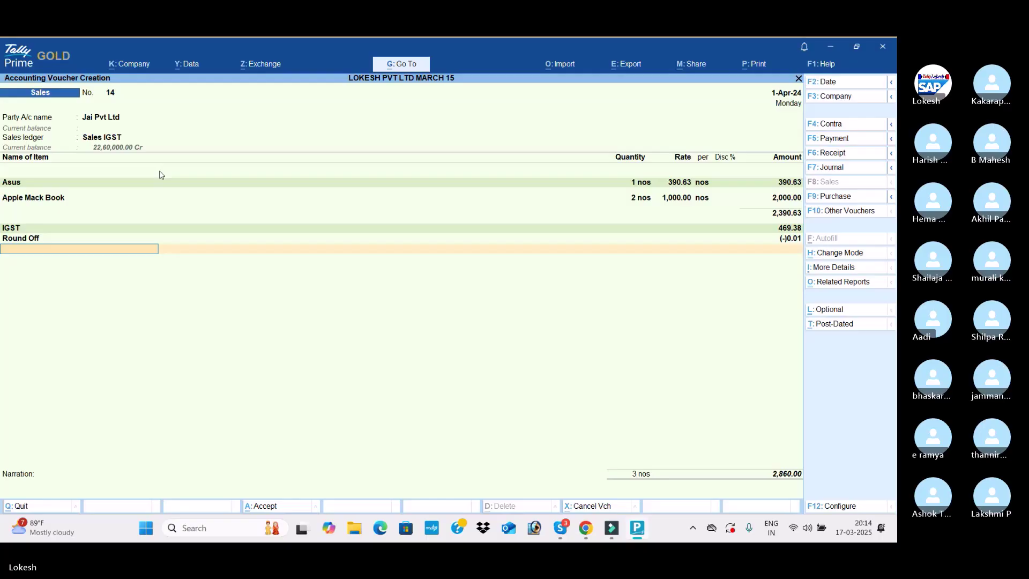
pyautogui.hotkey('ctrl', 'a')
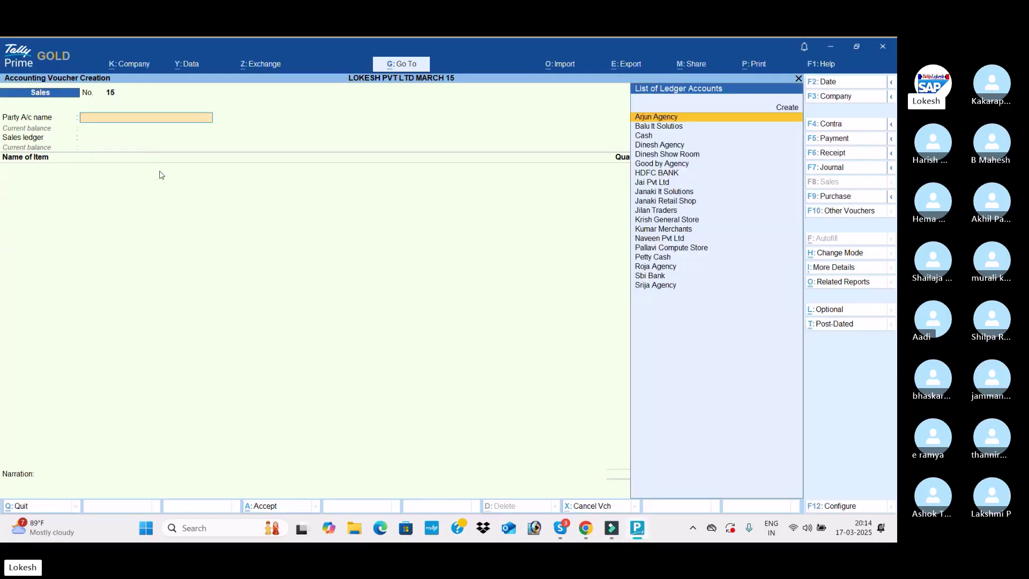
# Step: Leave voucher entry and open the Sales voucher type for alteration
pyautogui.press('Escape')
pyautogui.press('Return')
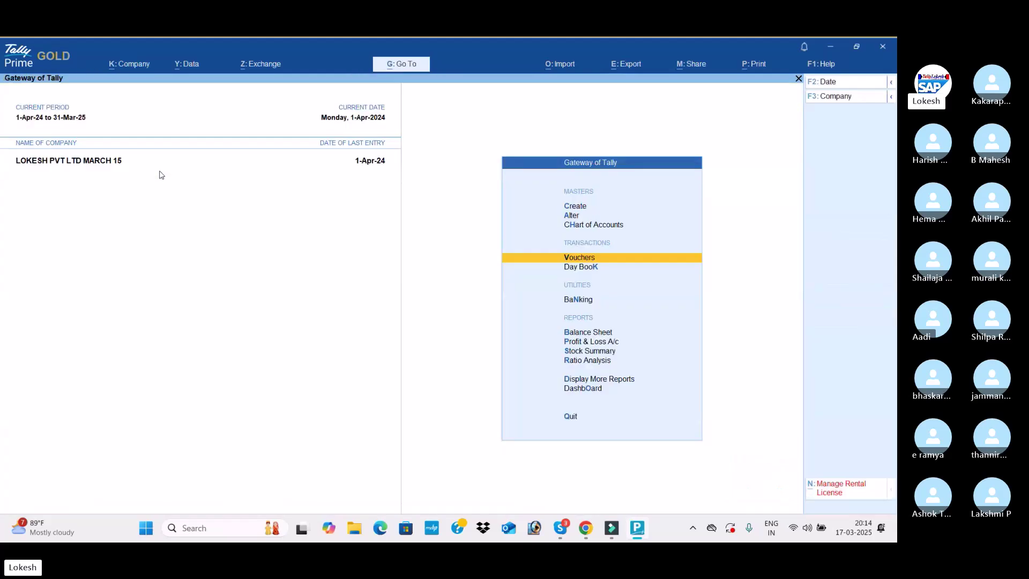
pyautogui.press('Up')
pyautogui.press('Up')
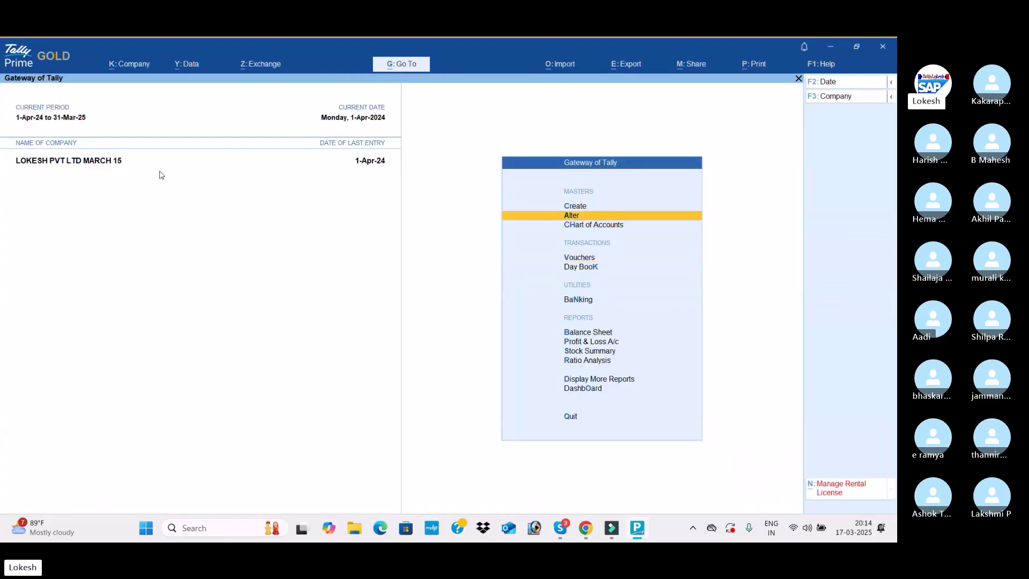
pyautogui.press('Return')
pyautogui.press('Down')
pyautogui.press('Down')
pyautogui.press('Return')
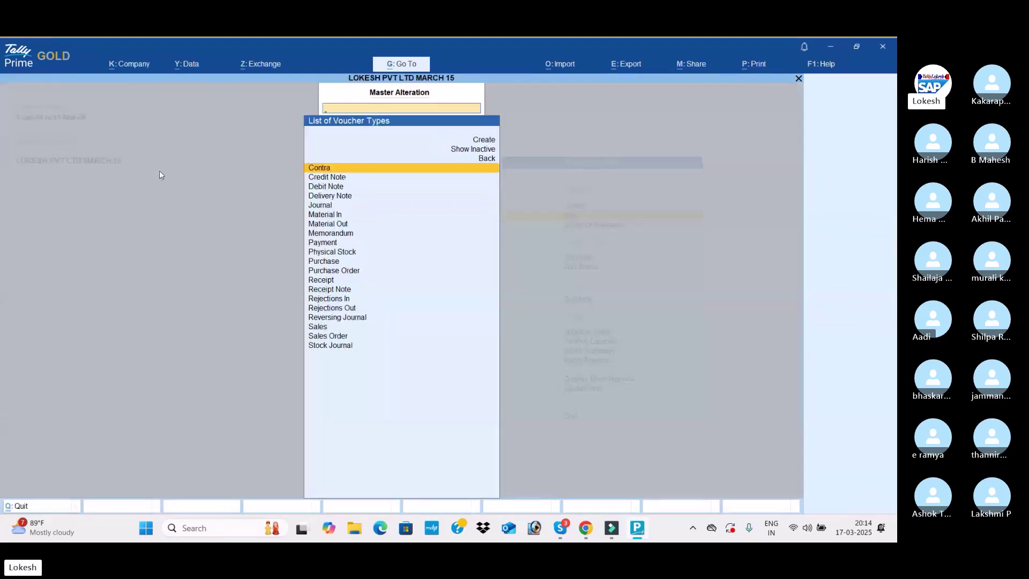
pyautogui.write('Sal')
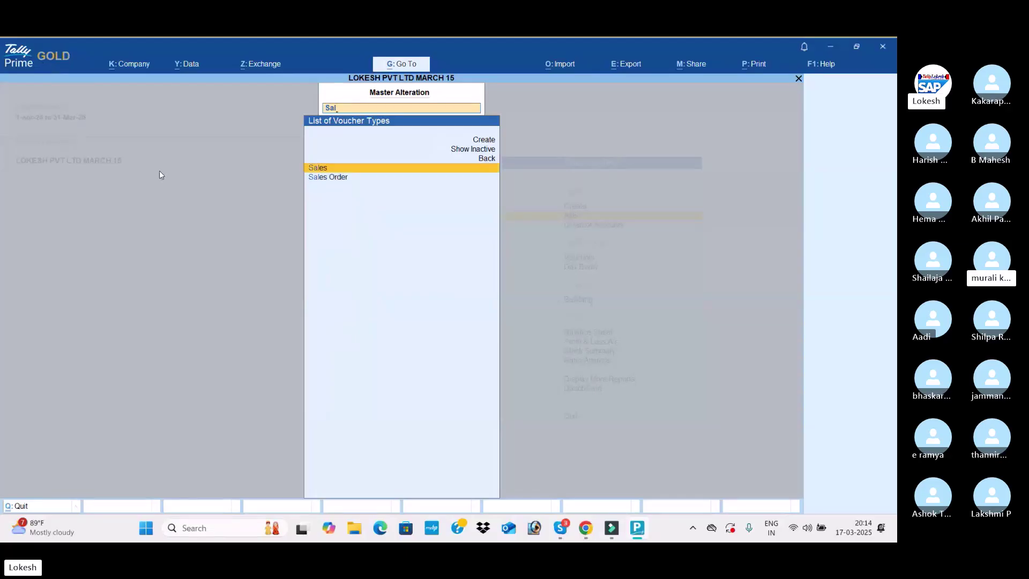
pyautogui.press('Return')
# Step: Add a class named Sales to the voucher type without group restrictions, keeping the general and printing settings as they are
pyautogui.press('Return')
pyautogui.press('Return')
pyautogui.press('Return')
pyautogui.press('Return')
pyautogui.press('Return')
pyautogui.press('Return')
pyautogui.press('Return')
pyautogui.press('Return')
pyautogui.press('Return')
pyautogui.press('Return')
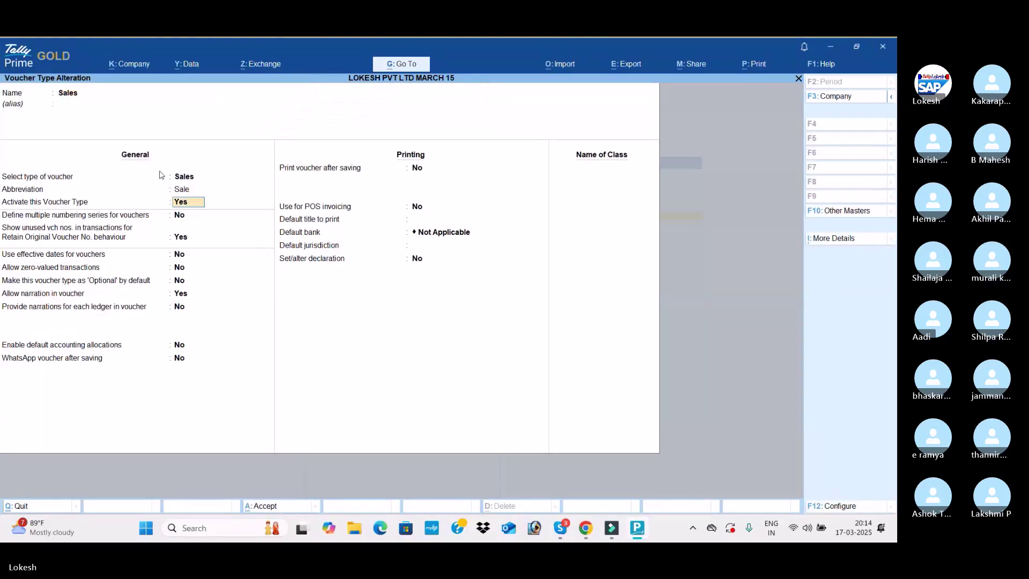
pyautogui.press('Return')
pyautogui.press('Return')
pyautogui.press('Return')
pyautogui.press('Return')
pyautogui.press('Return')
pyautogui.press('Return')
pyautogui.press('Return')
pyautogui.press('Return')
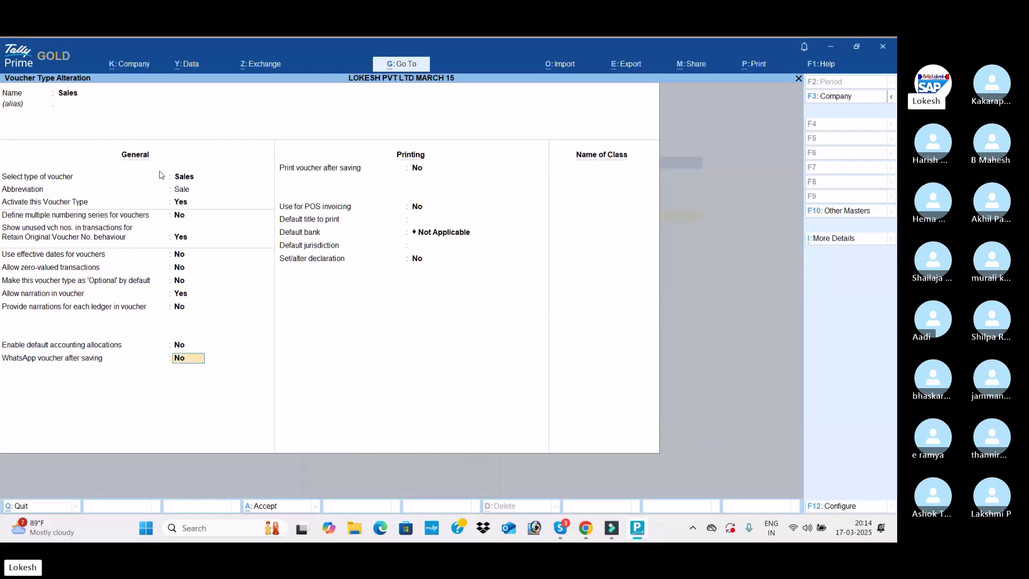
pyautogui.press('Return')
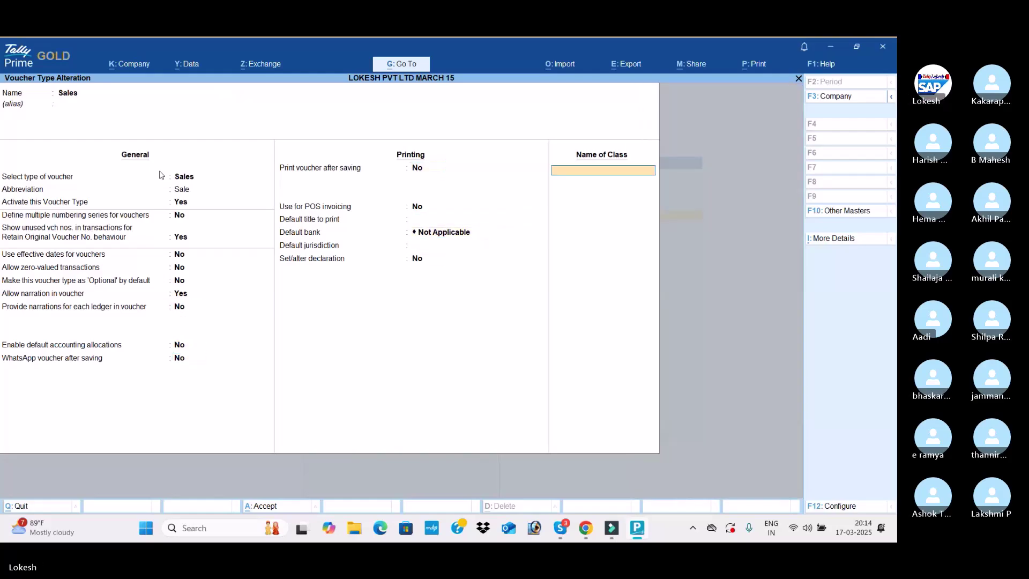
pyautogui.write('SA')
pyautogui.press('BackSpace')
pyautogui.write('ales')
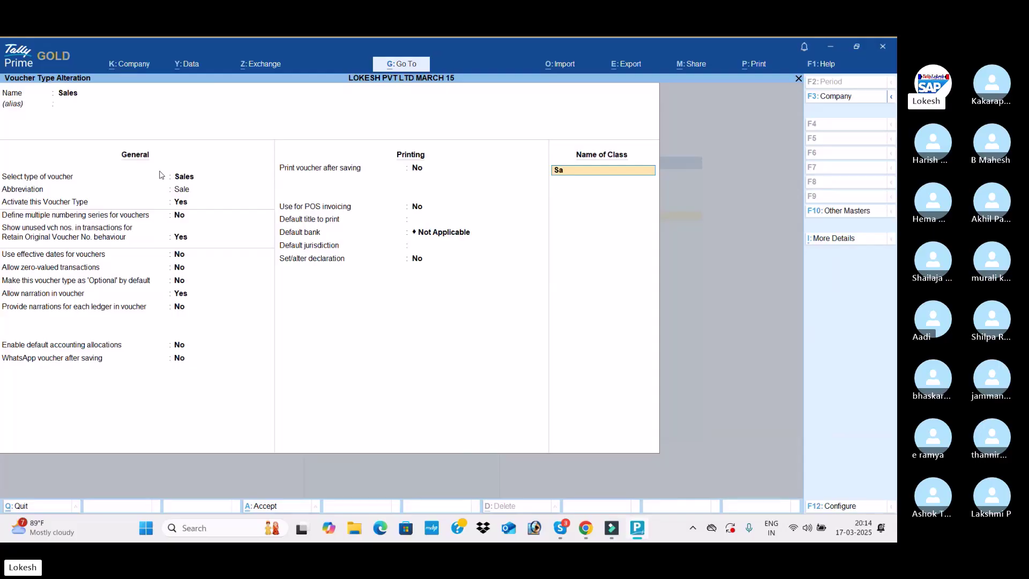
pyautogui.press('Return')
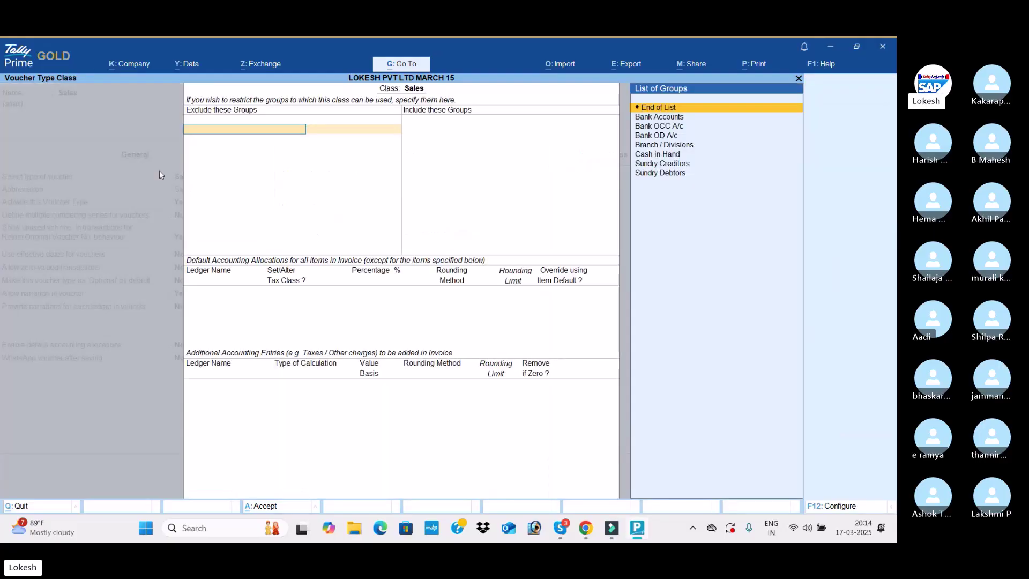
pyautogui.press('Return')
pyautogui.press('Return')
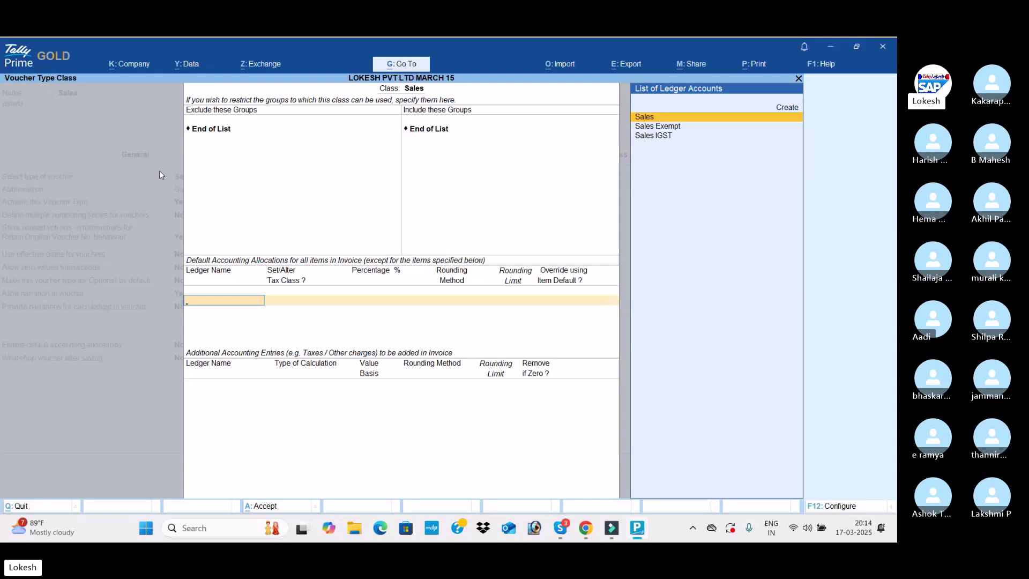
# Step: Allocate 100% to the Sales ledger by default, with its GST tax class set to Local Sales - Taxable
pyautogui.press('Return')
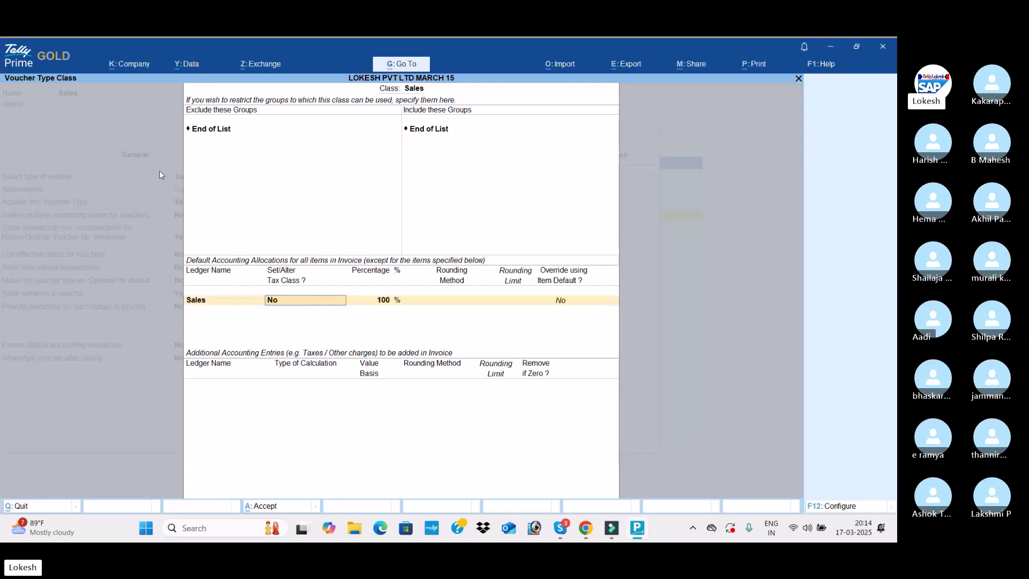
pyautogui.write('y')
pyautogui.press('Return')
pyautogui.write('Sa')
pyautogui.press('Down')
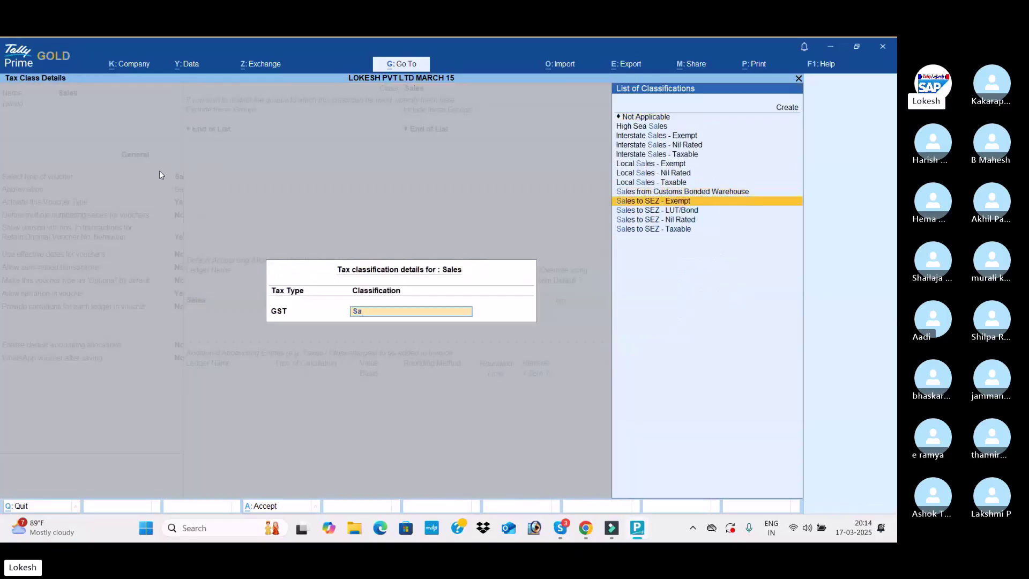
pyautogui.press('Up')
pyautogui.press('Up')
pyautogui.press('Return')
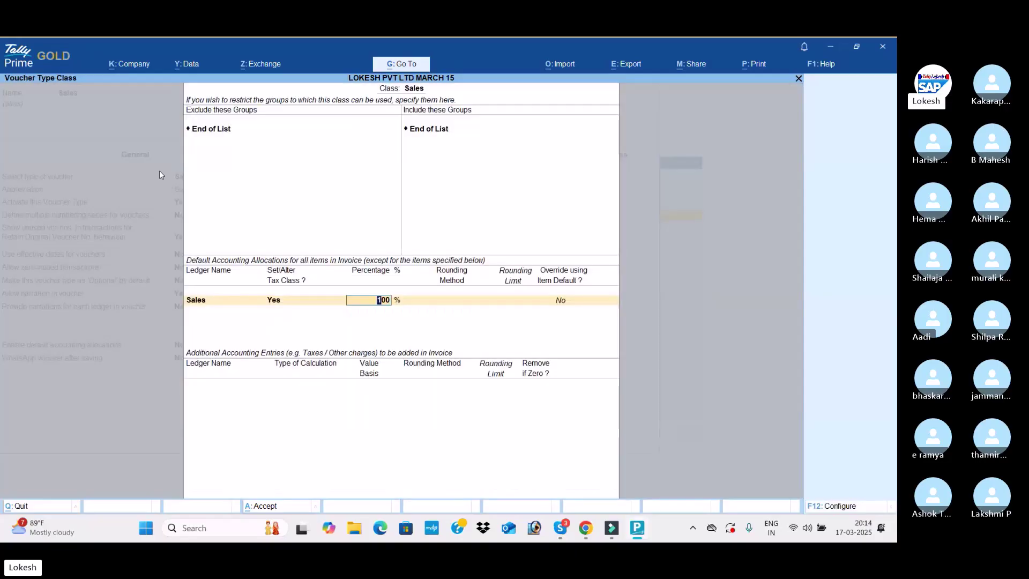
pyautogui.press('Return')
pyautogui.press('Return')
# Step: Add CGST and SGST as additional accounting entries of the Sales class, removed if zero
pyautogui.write('cg')
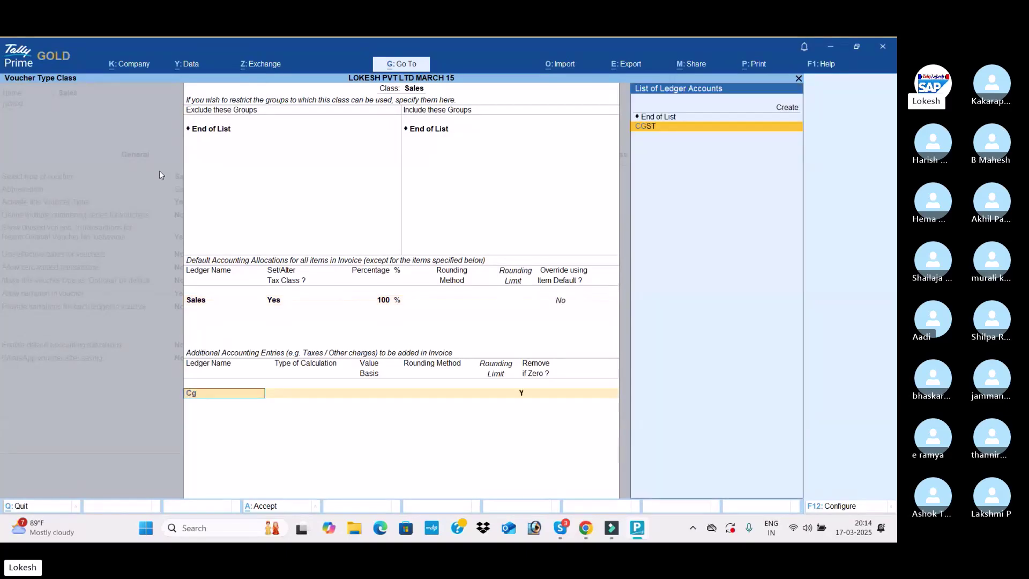
pyautogui.press('Return')
pyautogui.press('Return')
pyautogui.write('sg')
pyautogui.press('Return')
pyautogui.press('Return')
# Step: Add a Round Off entry calculated As Total Amount Rounding with Normal Rounding and limit 1, and accept the Sales class
pyautogui.write('Ra')
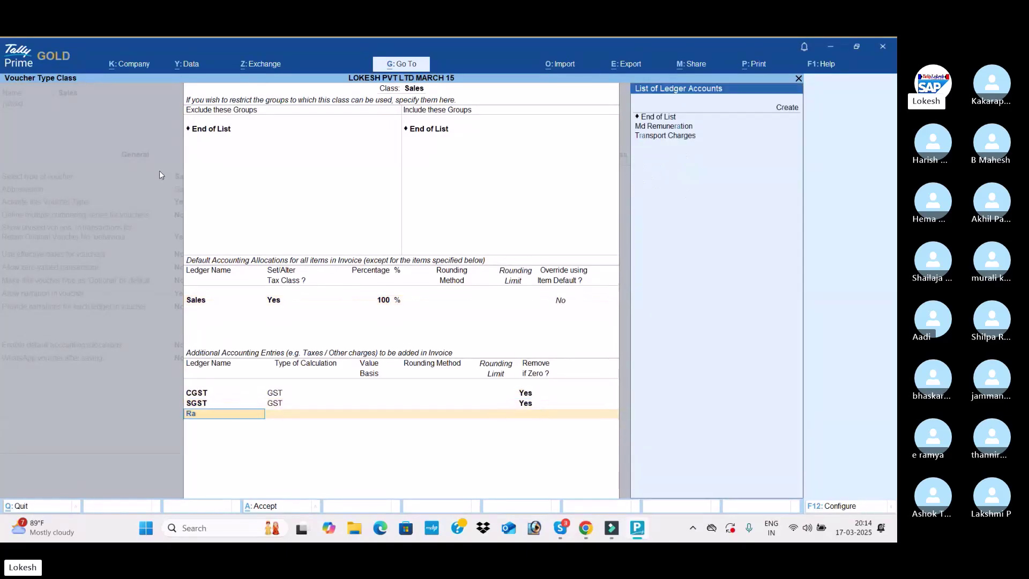
pyautogui.write('o')
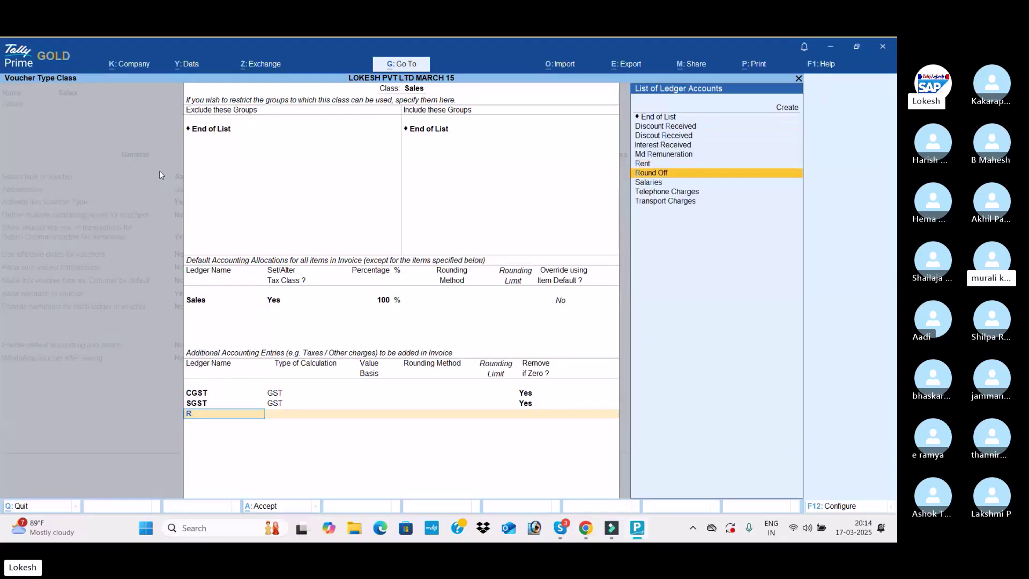
pyautogui.press('Return')
pyautogui.press('Down')
pyautogui.press('Down')
pyautogui.press('Down')
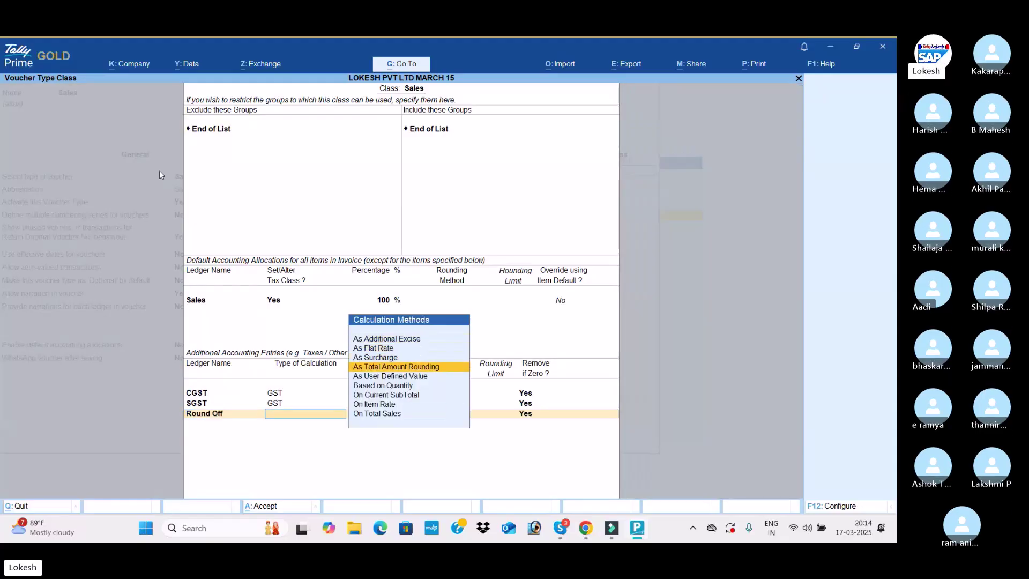
pyautogui.press('Return')
pyautogui.press('Down')
pyautogui.press('Down')
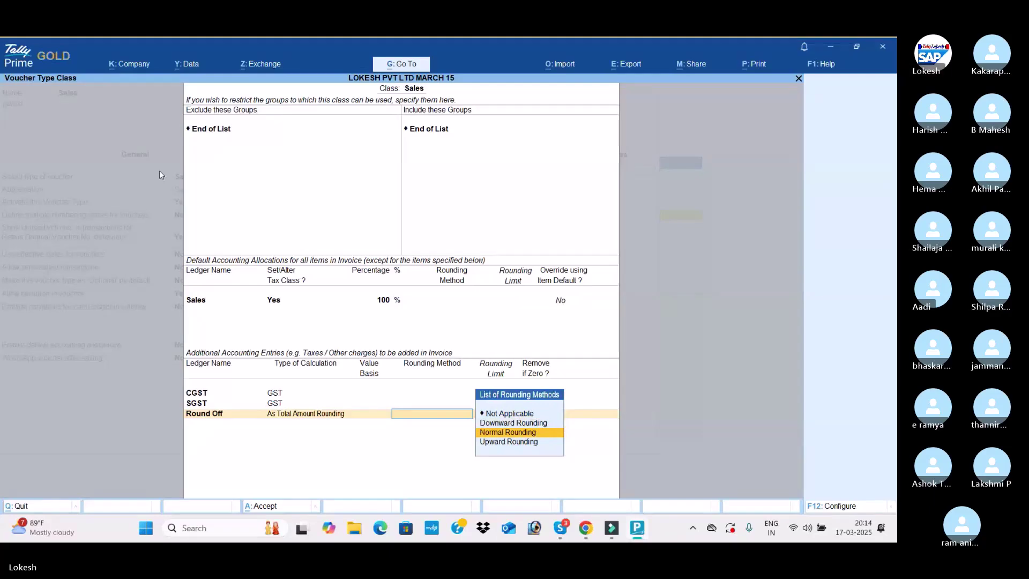
pyautogui.press('Return')
pyautogui.press('Return')
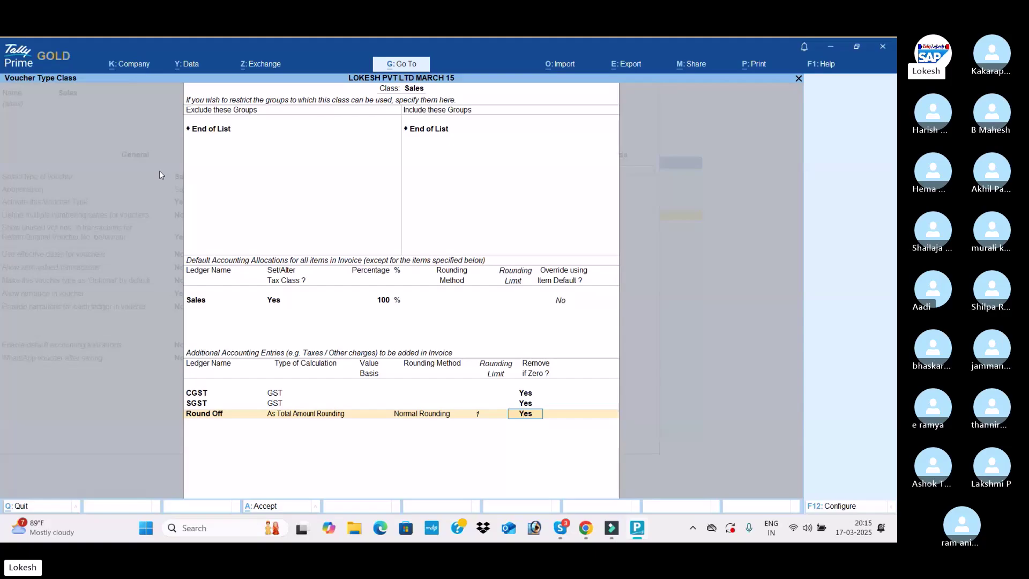
pyautogui.press('Return')
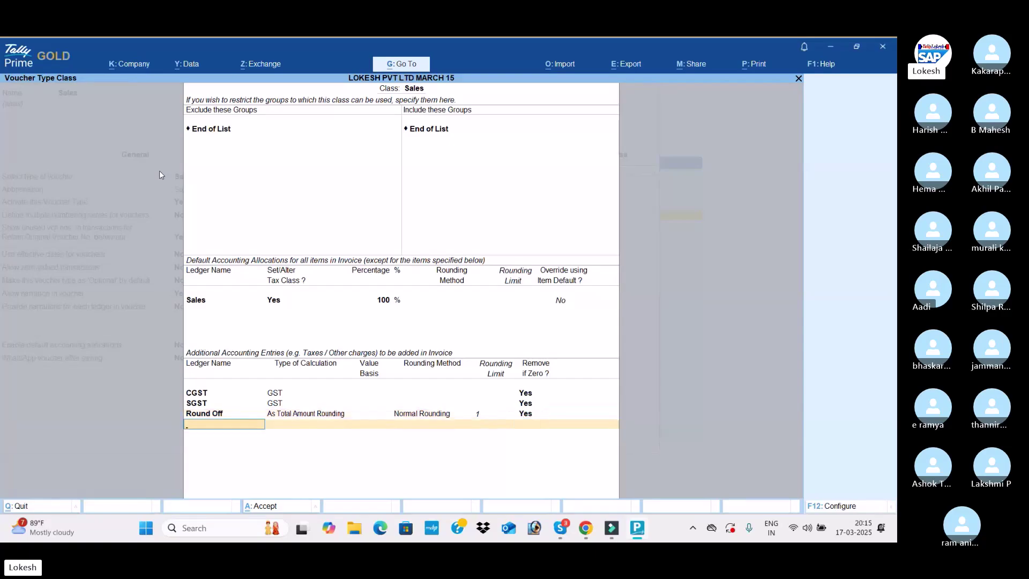
pyautogui.press('Return')
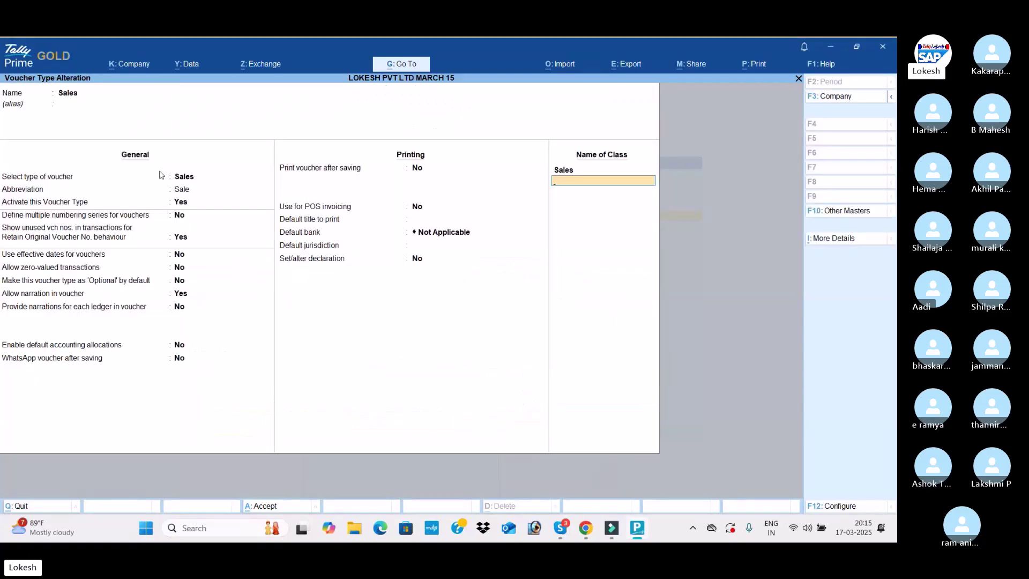
# Step: Add a second class named Sales IGST to the voucher type without group restrictions
pyautogui.write('Sale')
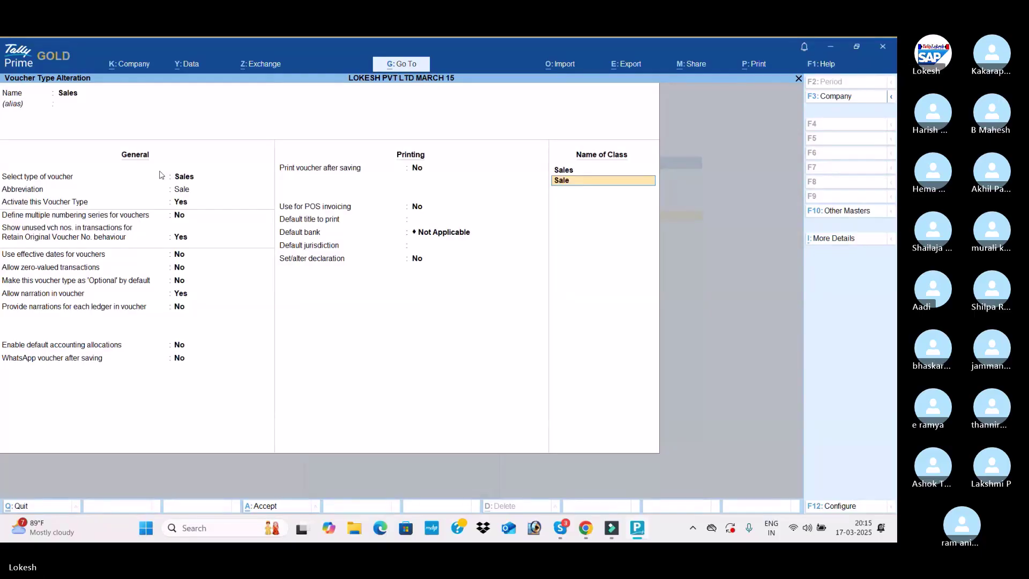
pyautogui.write('s IGST')
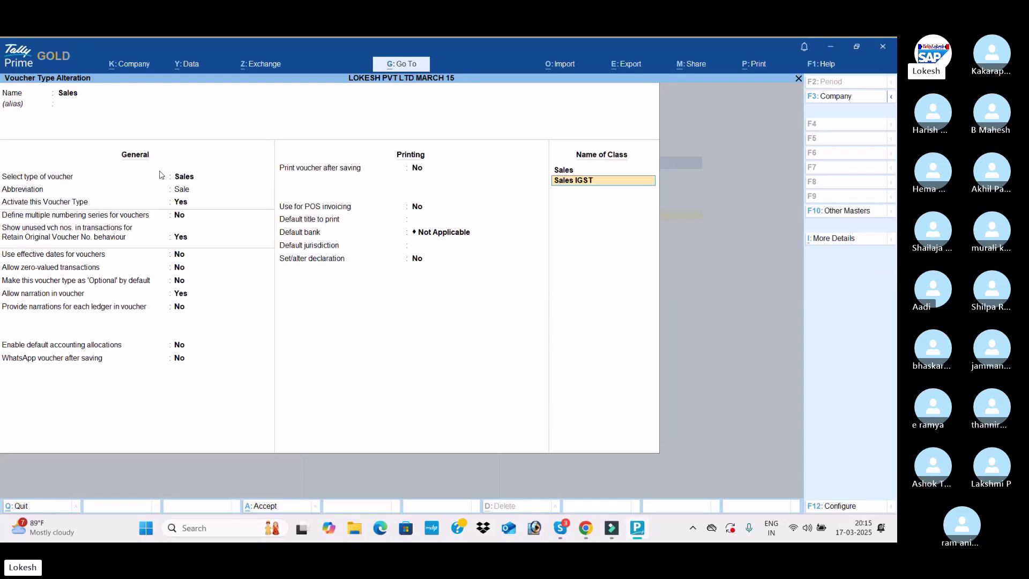
pyautogui.press('Return')
pyautogui.press('Return')
pyautogui.press('Return')
# Step: Choose Sales IGST as the default allocation ledger of the Sales IGST class and enable altering its tax class
pyautogui.press('Down')
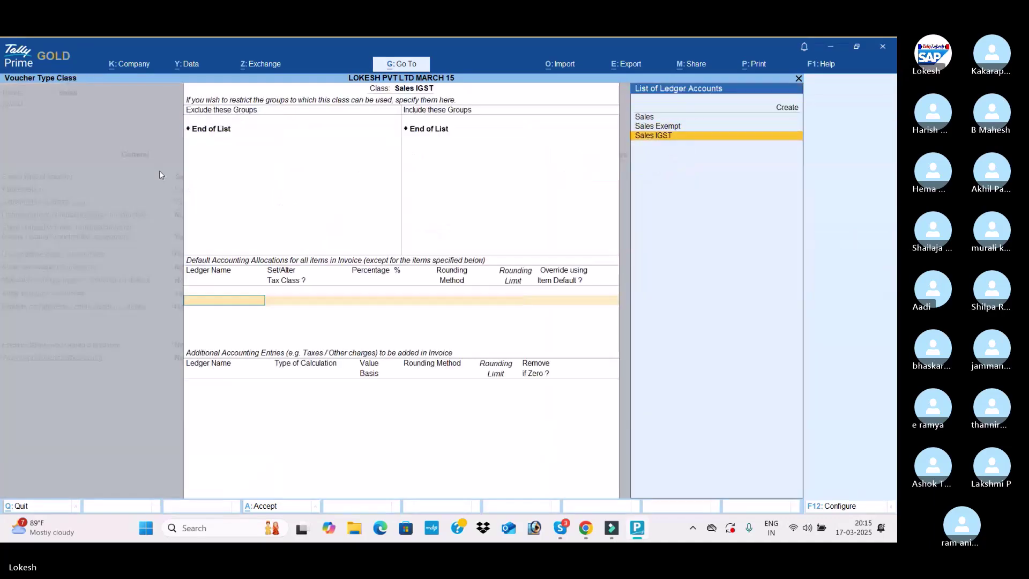
pyautogui.press('Down')
pyautogui.press('Return')
pyautogui.press('y')
pyautogui.press('Return')
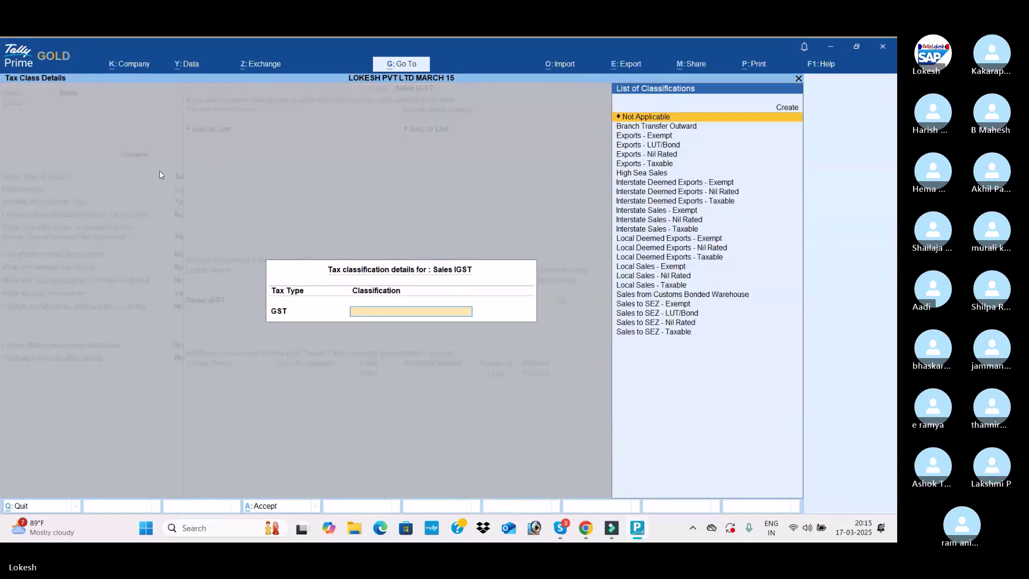
# Step: Set the Sales IGST ledger's GST classification to Interstate Sales - Taxable and keep its default allocation at 100%
pyautogui.write('SAL')
pyautogui.press('Down')
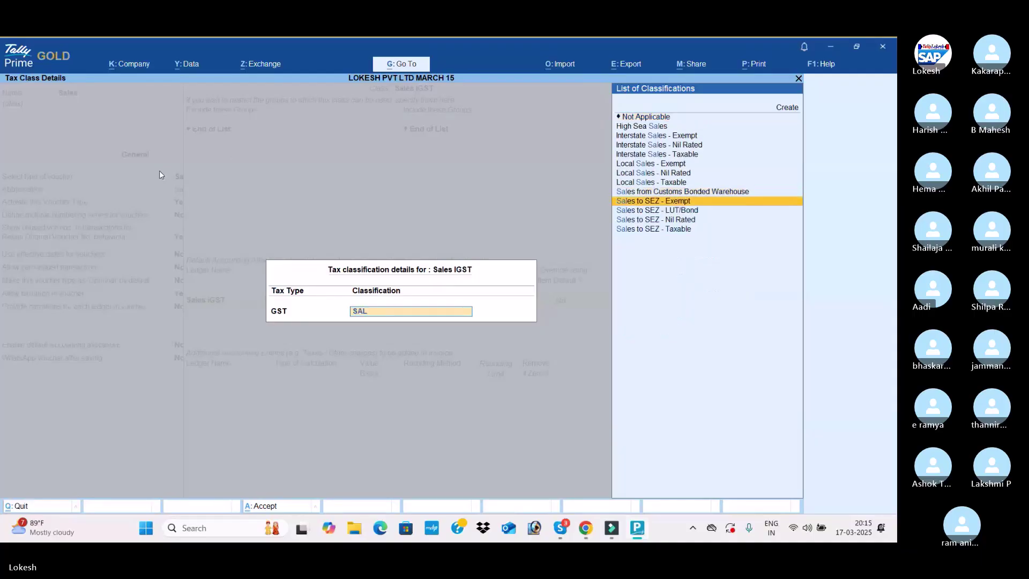
pyautogui.press('Up')
pyautogui.press('Up')
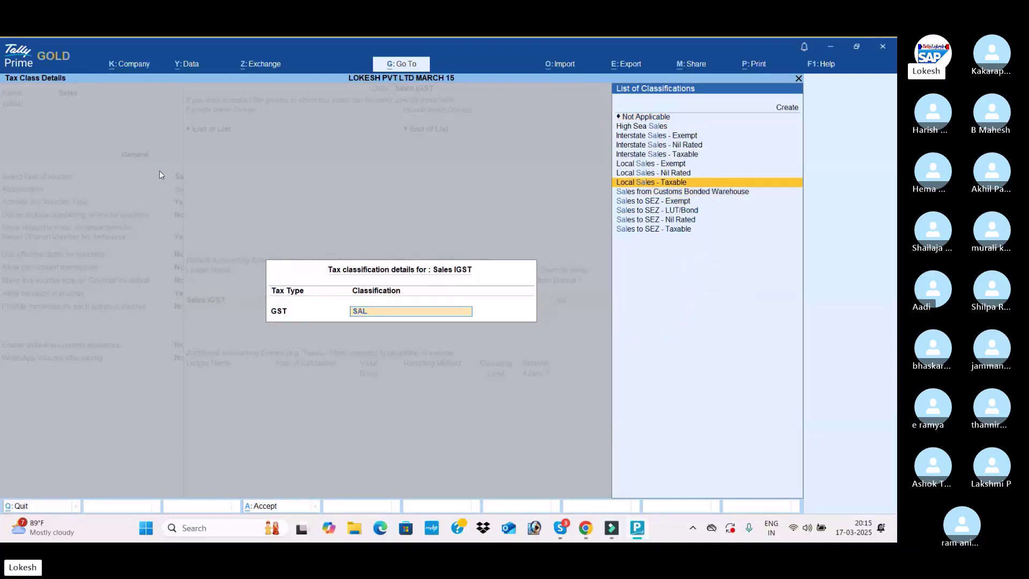
pyautogui.press('Down')
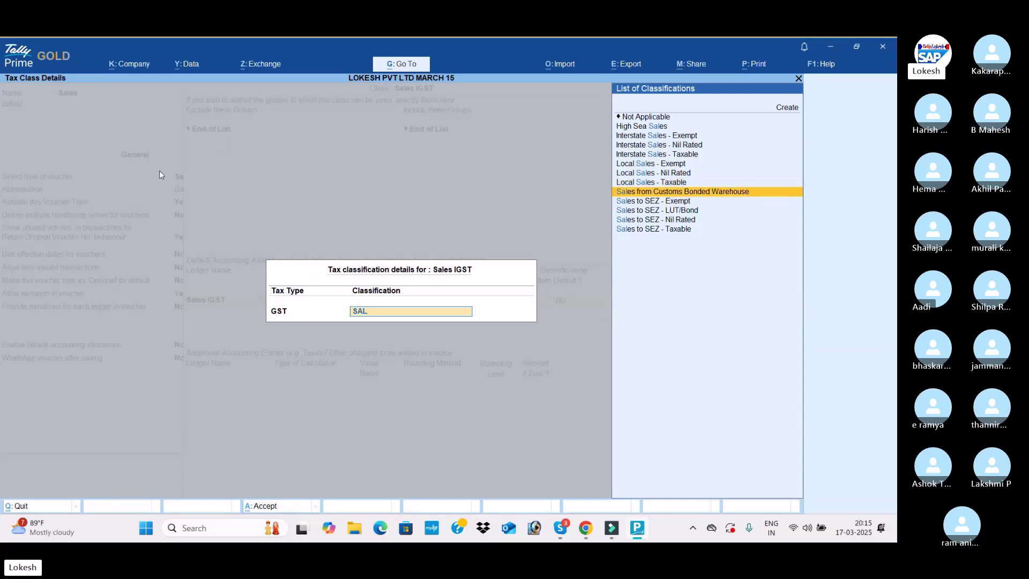
pyautogui.press('BackSpace')
pyautogui.press('BackSpace')
pyautogui.press('BackSpace')
pyautogui.write('IN')
pyautogui.press('Down')
pyautogui.press('Down')
pyautogui.press('Down')
pyautogui.press('Down')
pyautogui.press('Down')
pyautogui.press('Down')
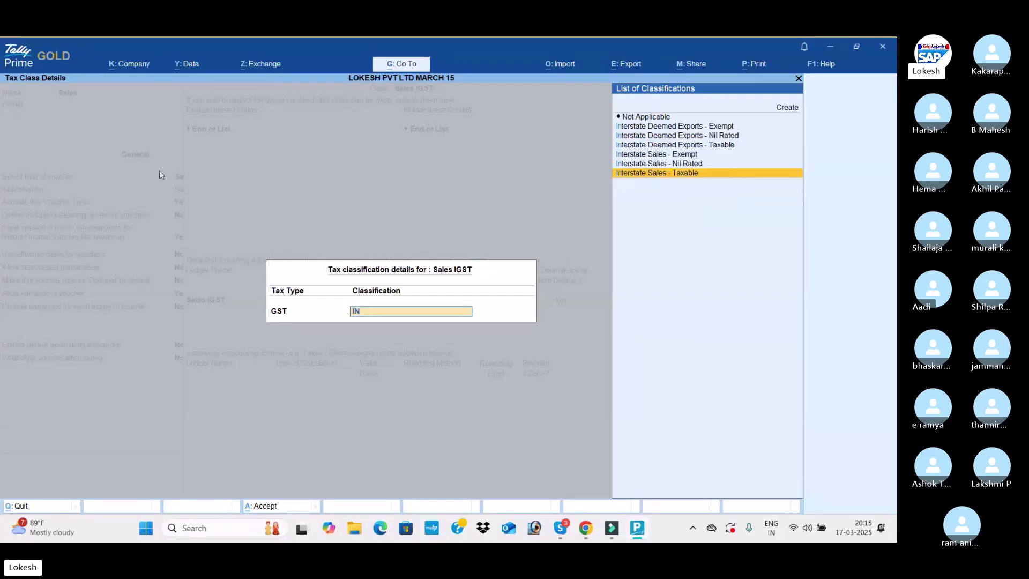
pyautogui.press('Return')
pyautogui.press('Return')
pyautogui.press('Return')
# Step: Add IGST as an additional accounting entry of the Sales IGST class, removed if zero
pyautogui.write('ig')
pyautogui.press('Return')
pyautogui.press('Return')
# Step: Add a Round Off entry calculated As Total Amount Rounding with Normal Rounding and limit 1, and accept the Sales IGST class
pyautogui.write('ro')
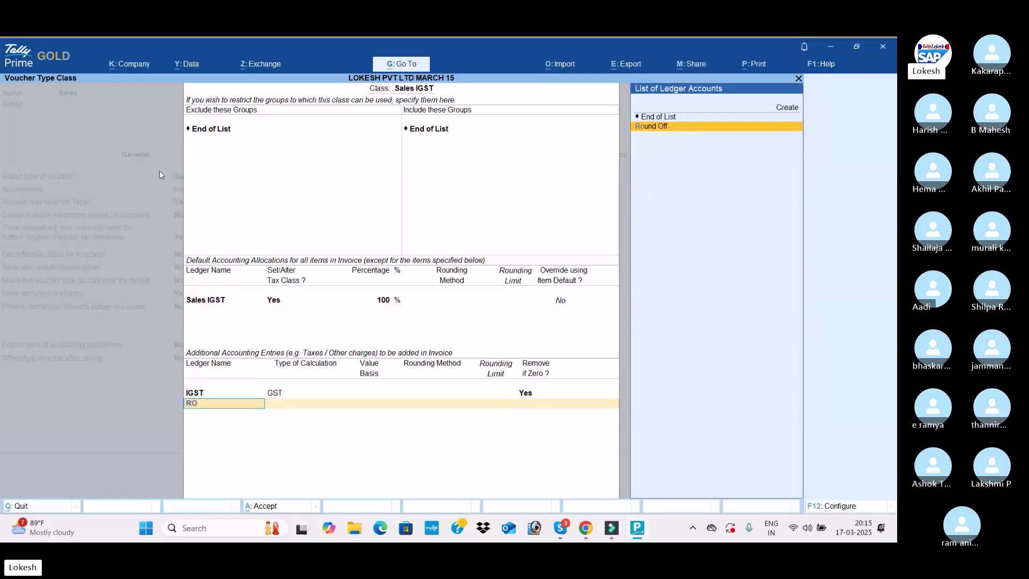
pyautogui.press('Return')
pyautogui.press('Down')
pyautogui.press('Down')
pyautogui.press('Down')
pyautogui.press('Down')
pyautogui.press('Up')
pyautogui.press('Return')
pyautogui.press('Down')
pyautogui.press('Down')
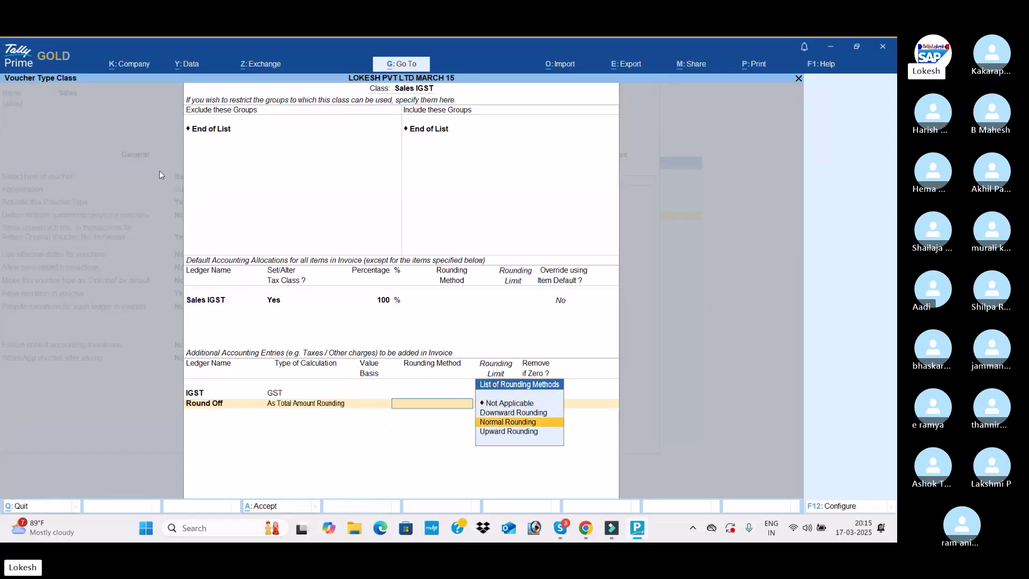
pyautogui.press('Return')
pyautogui.press('Return')
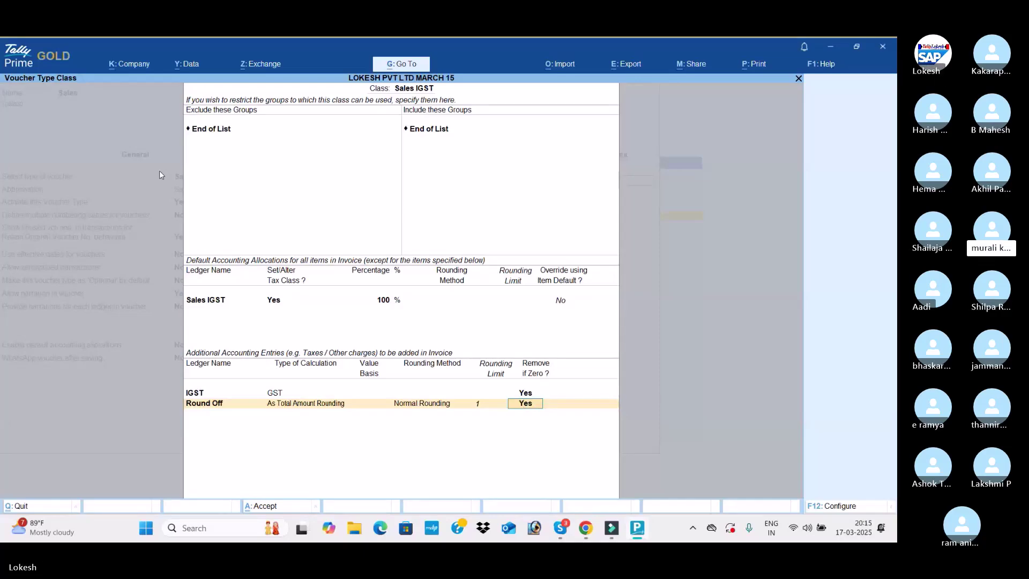
pyautogui.press('Return')
pyautogui.press('Return')
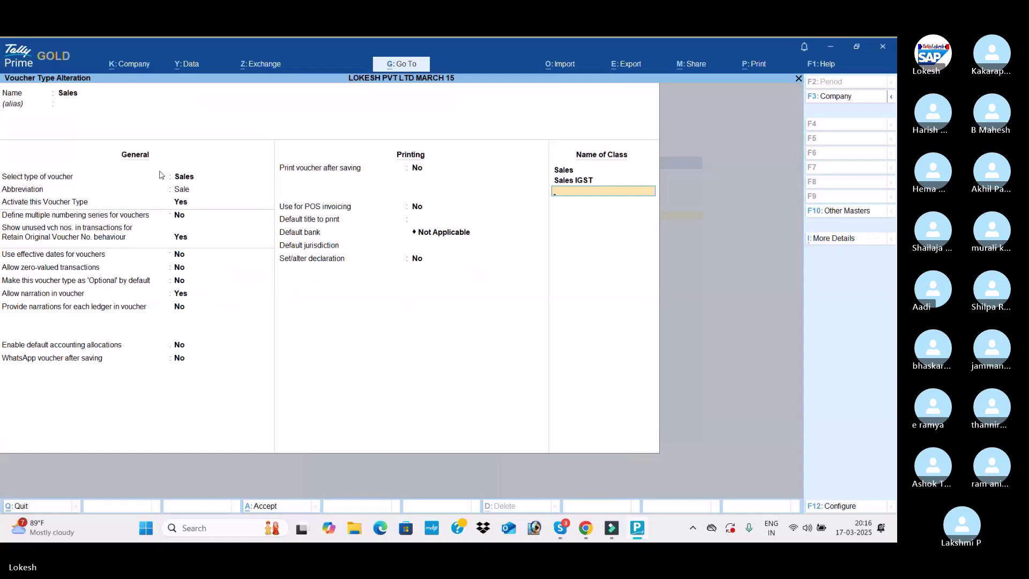
# Step: Save the altered Sales voucher type without further classes and return to the Gateway of Tally
pyautogui.press('Return')
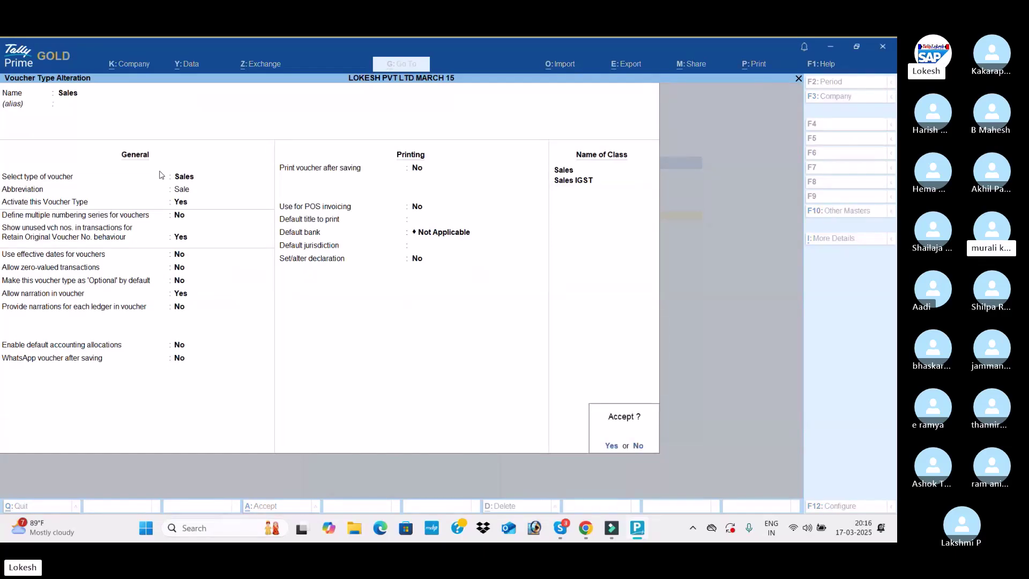
pyautogui.press('Return')
pyautogui.press('Escape')
pyautogui.press('Escape')
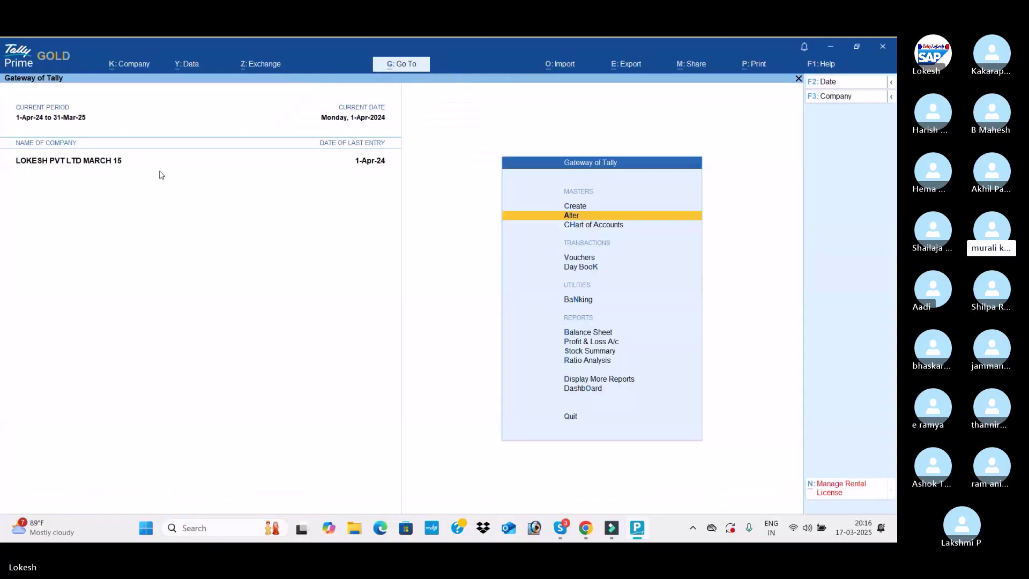
# Step: Start a new sales voucher using the Sales voucher class
pyautogui.press('Down')
pyautogui.press('Down')
pyautogui.press('Return')
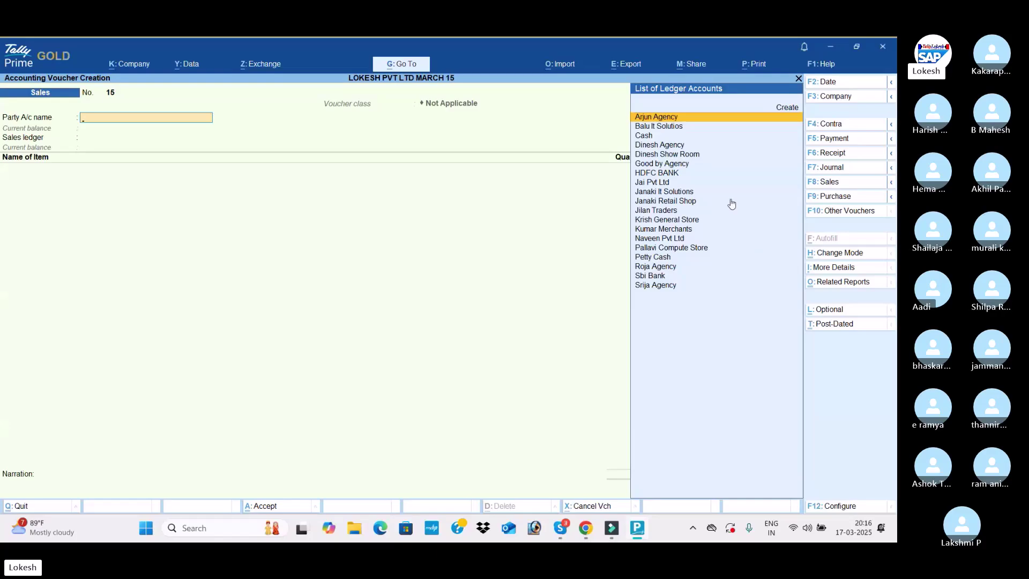
pyautogui.click(830, 185)
pyautogui.press('Down')
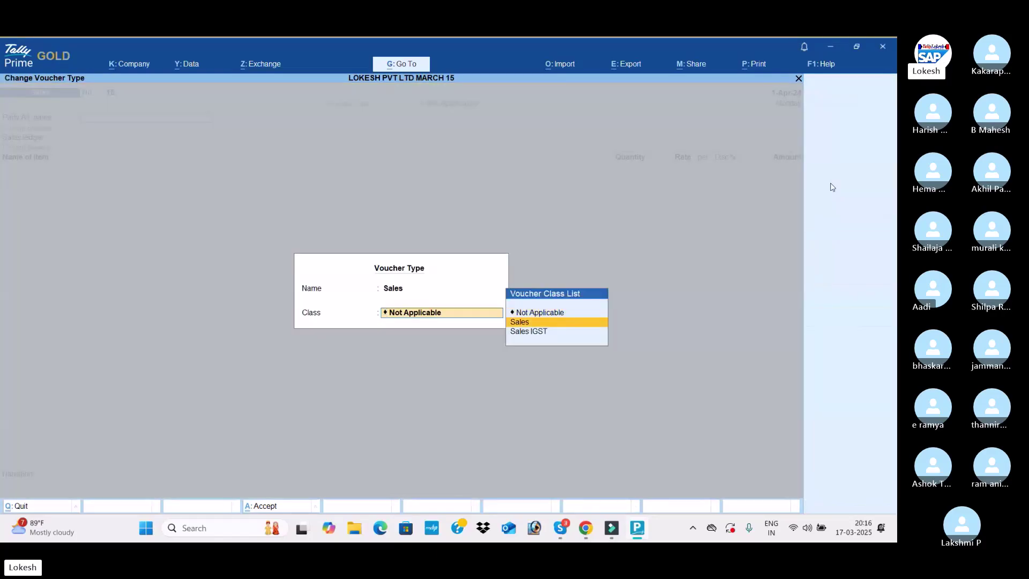
pyautogui.press('Down')
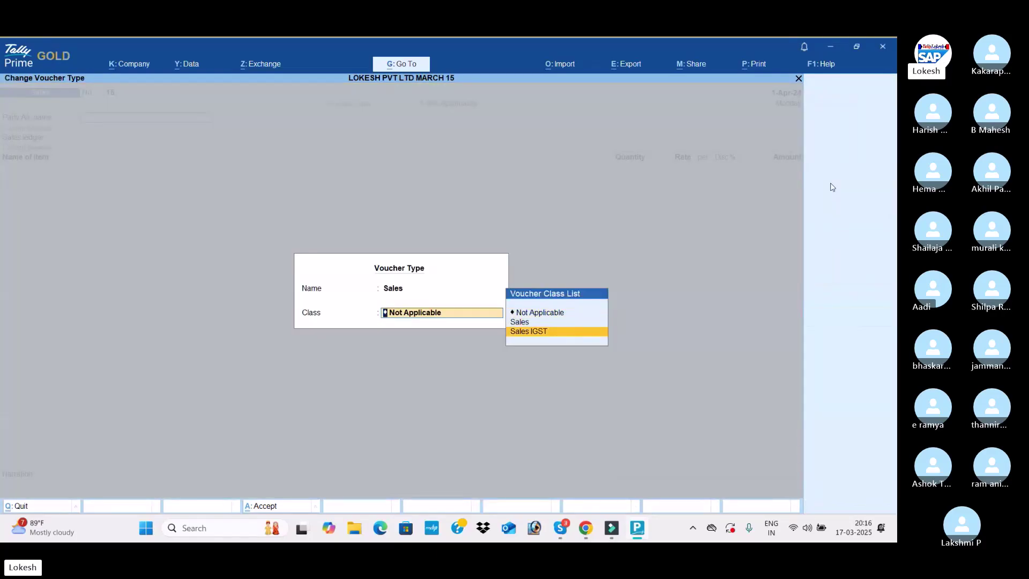
pyautogui.press('Up')
pyautogui.press('Return')
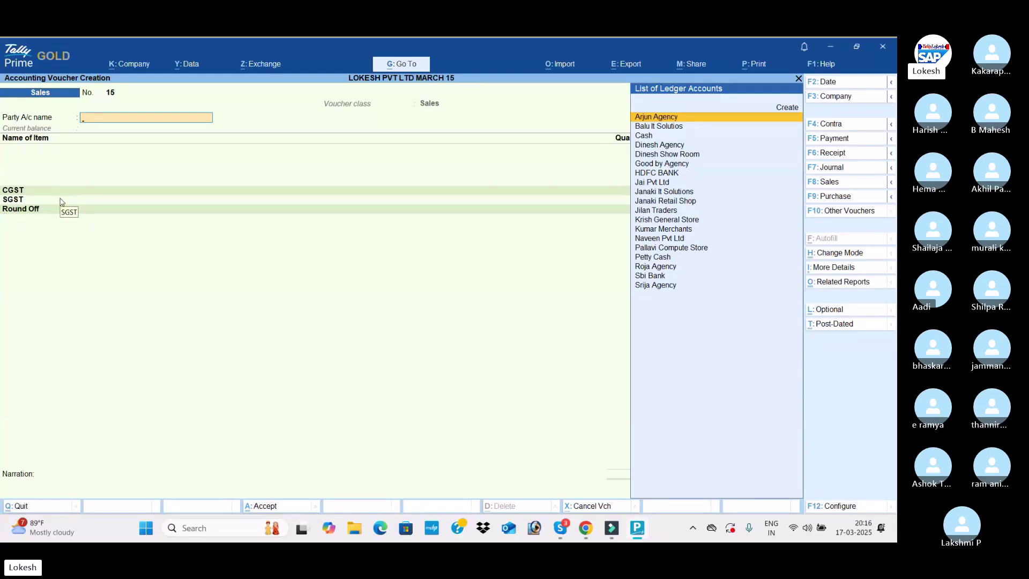
# Step: Set Janaki It Solutions as the party with dispatch details left blank, keeping the Sales voucher class
pyautogui.write('JA')
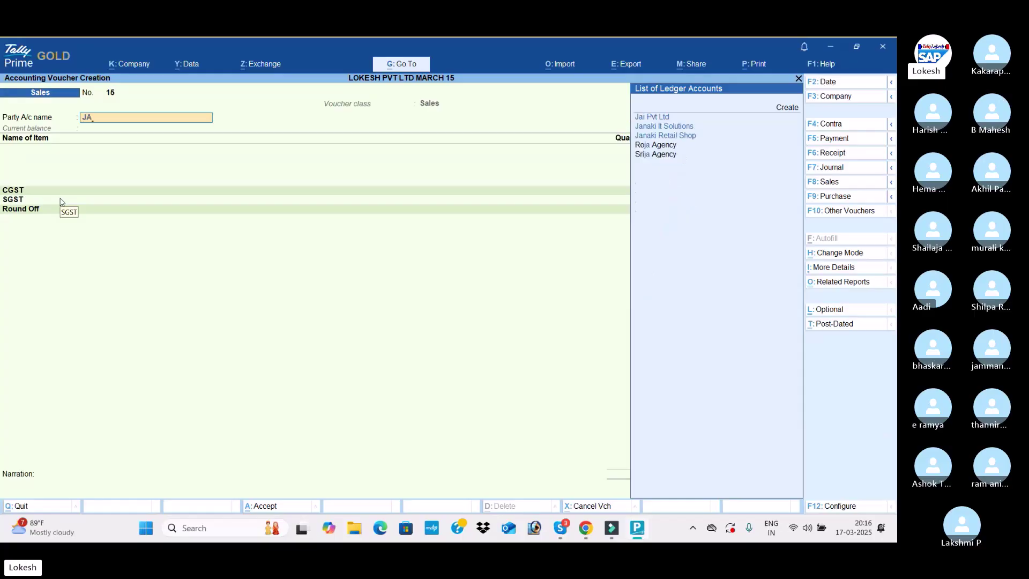
pyautogui.press('Down')
pyautogui.press('Return')
pyautogui.press('Return')
pyautogui.press('Return')
pyautogui.press('Return')
pyautogui.press('Return')
pyautogui.press('Return')
pyautogui.press('Return')
pyautogui.press('Return')
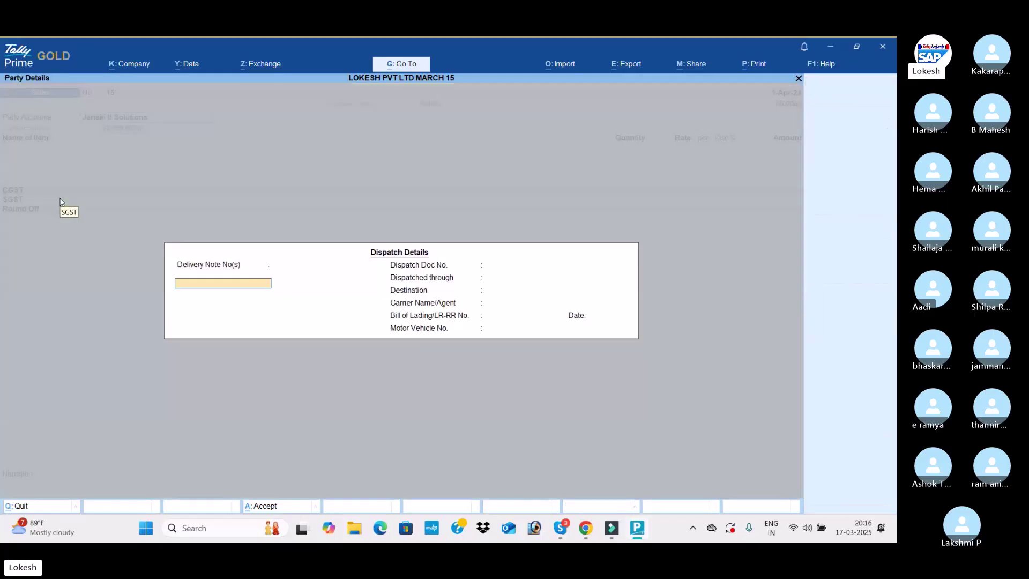
pyautogui.press('Return')
pyautogui.press('Return')
pyautogui.press('Return')
pyautogui.press('Return')
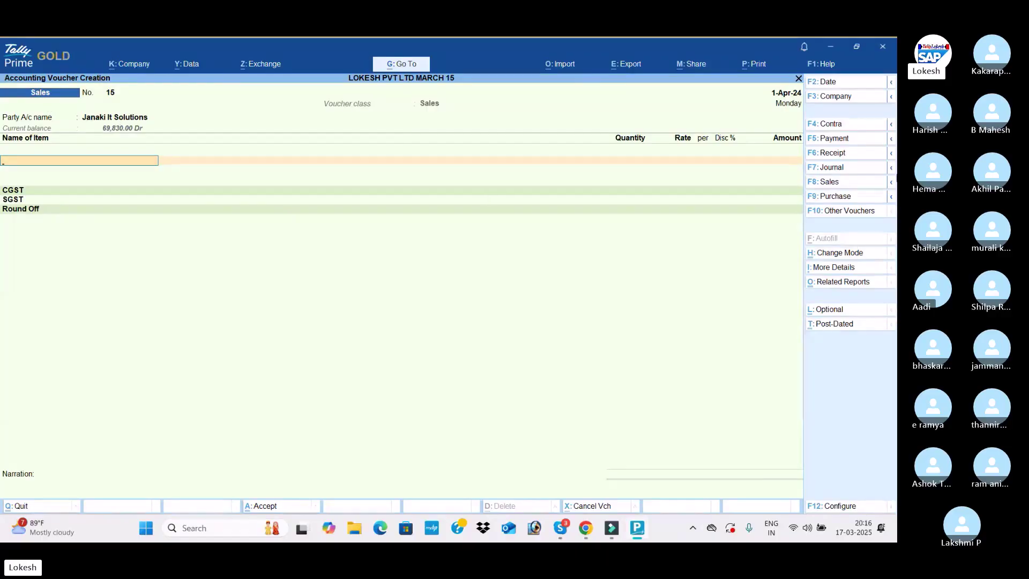
pyautogui.click(836, 183)
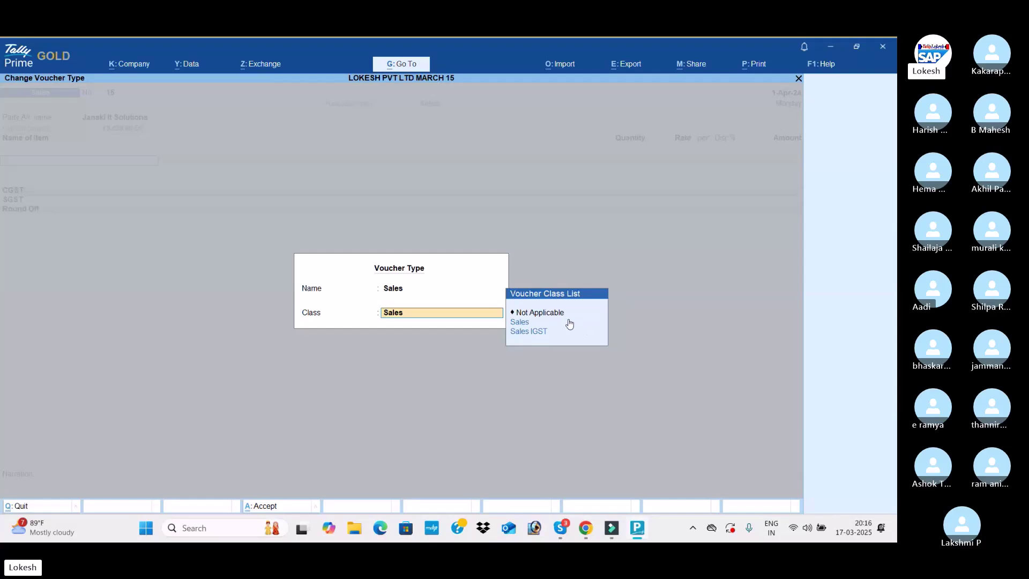
pyautogui.click(521, 323)
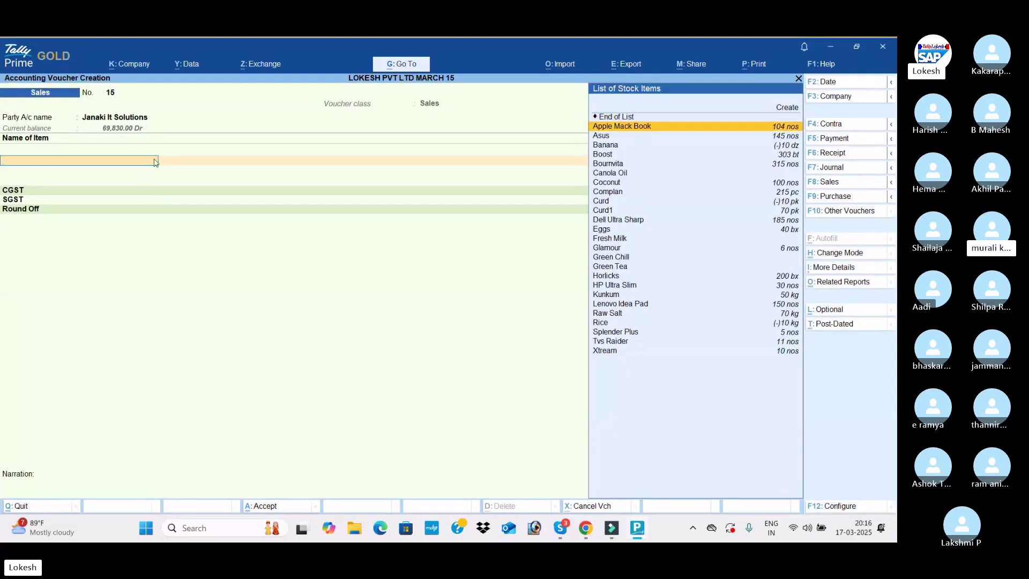
# Step: Add 1 nos of Apple Mack Book to the voucher at a rate of 1,000.30
pyautogui.press('Return')
pyautogui.write('1 nos')
pyautogui.press('Return')
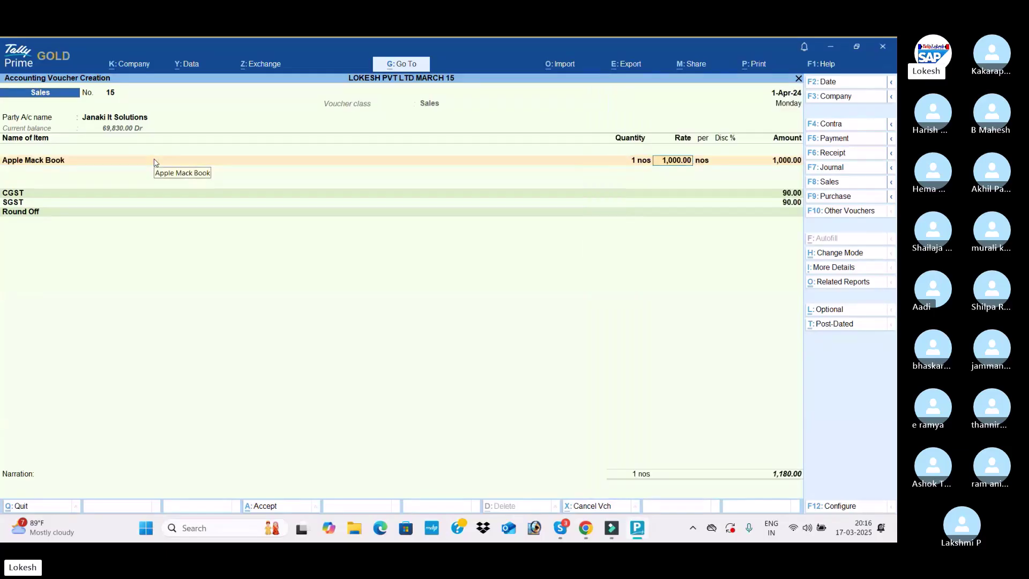
pyautogui.write('1000.3')
pyautogui.press('Return')
pyautogui.press('Return')
pyautogui.press('Return')
pyautogui.press('Return')
pyautogui.press('BackSpace')
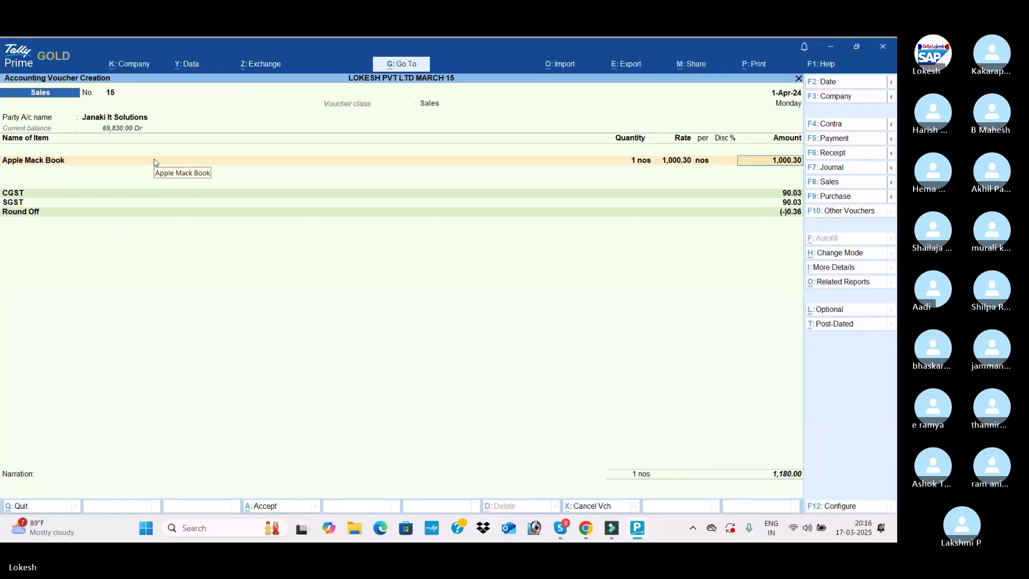
pyautogui.press('Return')
# Step: Add 2 nos of Asus to the voucher at a rate of 500.46
pyautogui.write('Asus')
pyautogui.press('Return')
pyautogui.write('2')
pyautogui.press('Return')
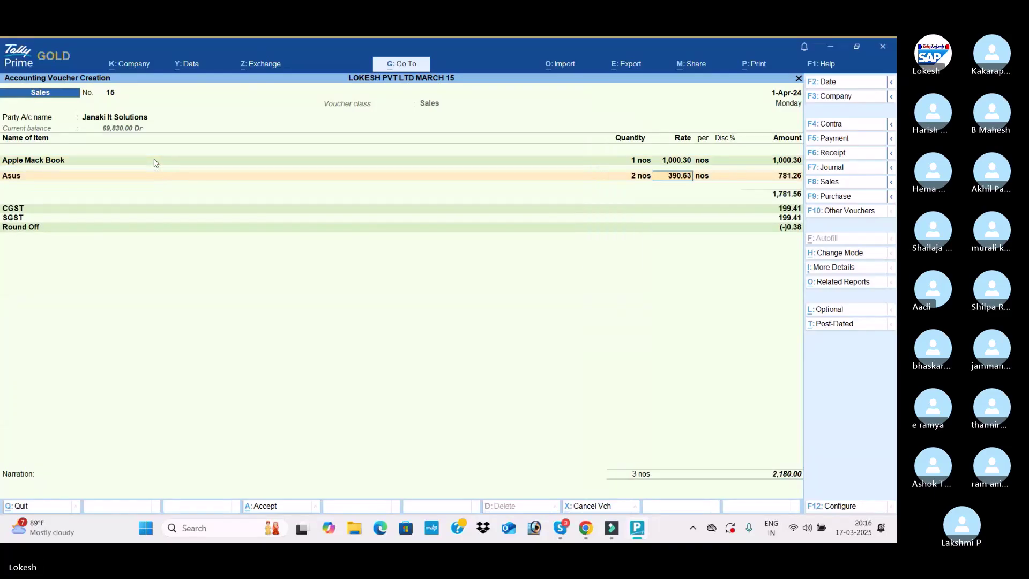
pyautogui.write('500.4')
pyautogui.press('Return')
pyautogui.press('Return')
# Step: Add 45 bt of Boost to the voucher at a rate of 500.63
pyautogui.press('Down')
pyautogui.press('Down')
pyautogui.press('Down')
pyautogui.press('Down')
pyautogui.press('Return')
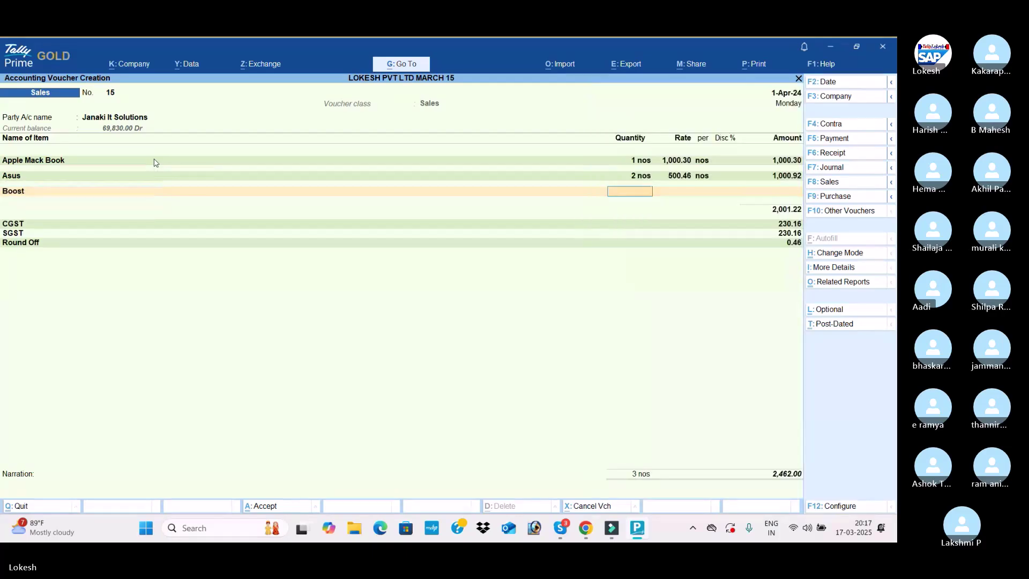
pyautogui.write('65.2')
pyautogui.press('Return')
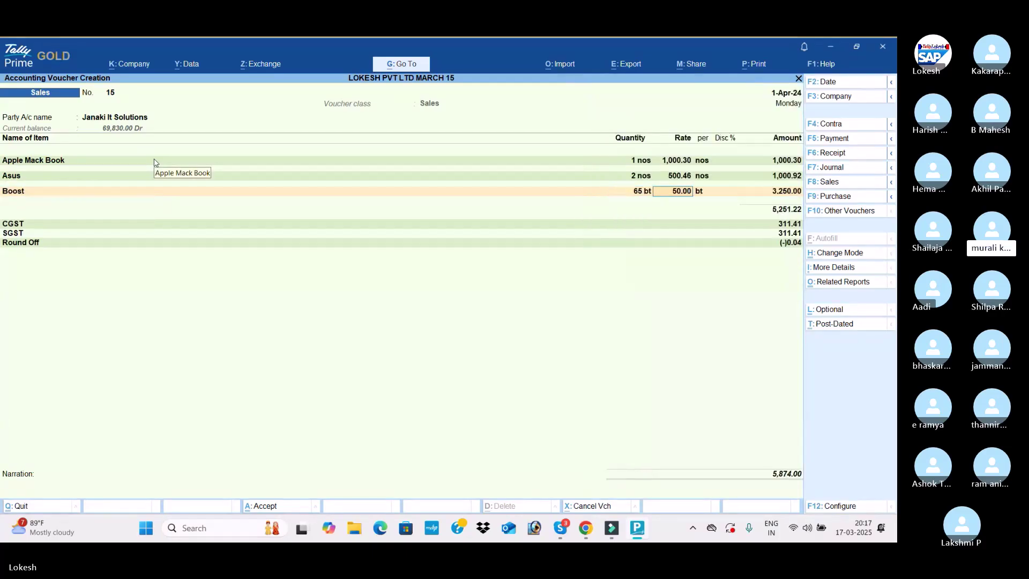
pyautogui.press('BackSpace')
pyautogui.write('45')
pyautogui.press('Return')
pyautogui.press('BackSpace')
pyautogui.write('50')
pyautogui.press('BackSpace')
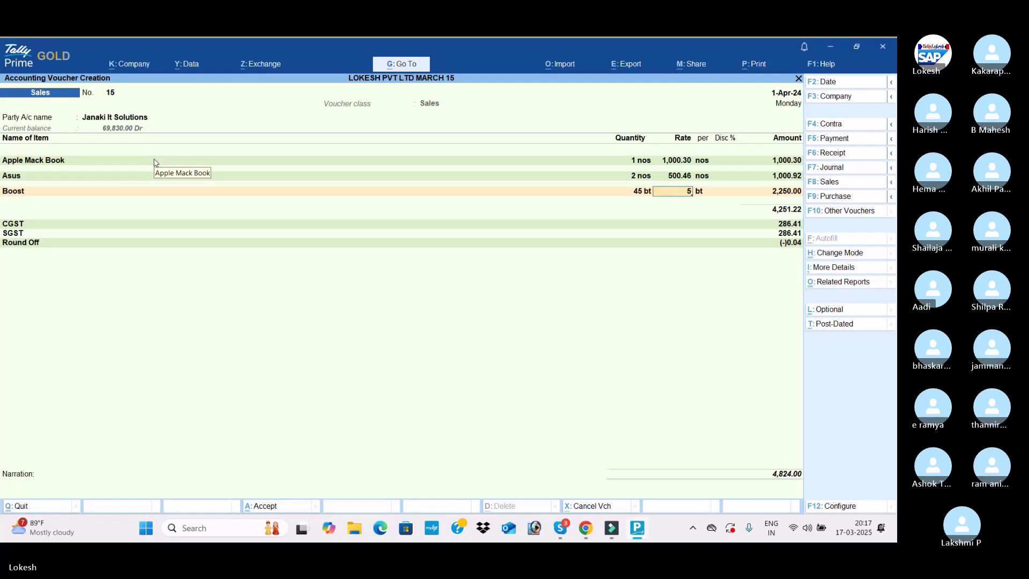
pyautogui.write('00.63')
pyautogui.press('Return')
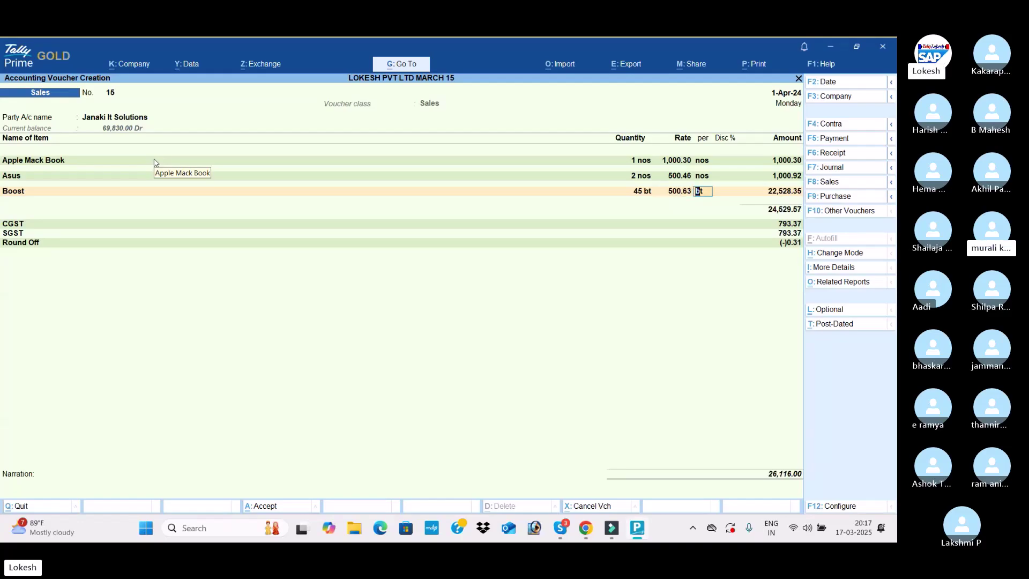
pyautogui.press('Return')
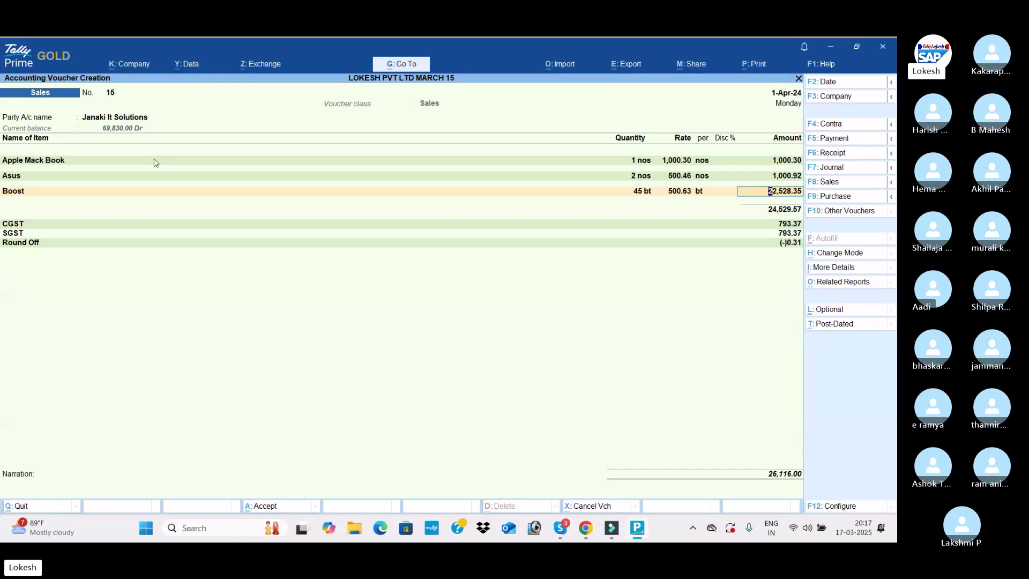
# Step: Apply a 5% discount to the Boost line
pyautogui.hotkey('shift', 'Tab')
pyautogui.write('5')
pyautogui.press('Return')
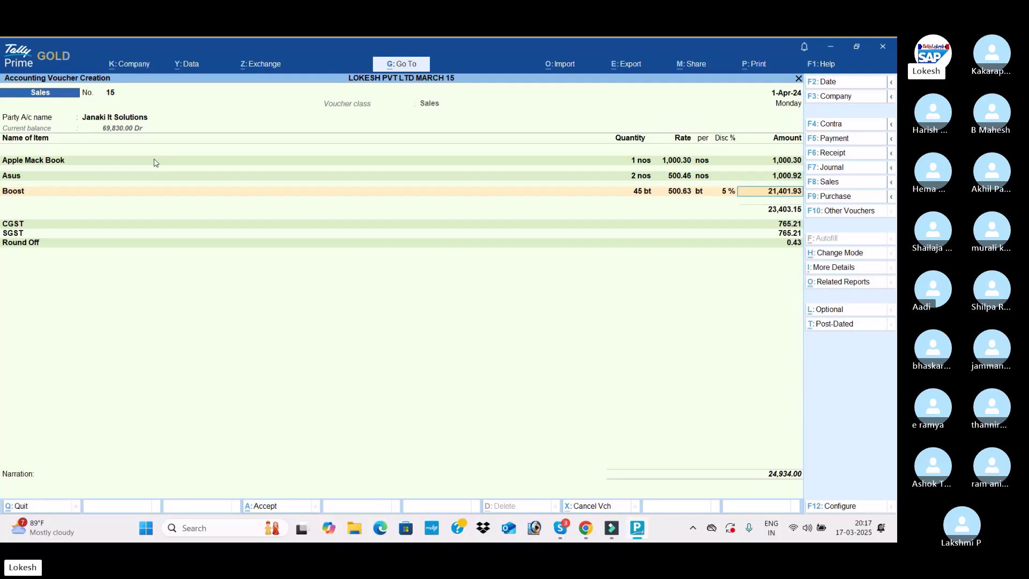
pyautogui.press('Return')
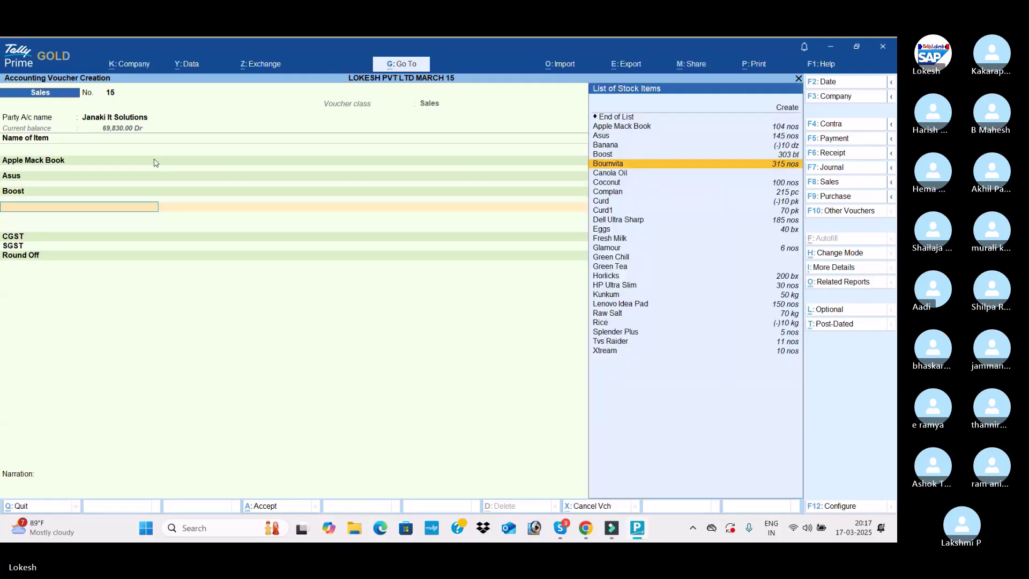
# Step: Add 10 nos of Bournvita at 587.36 with a 1% discount and save the voucher, accepting the GST details to resolve later
pyautogui.press('Return')
pyautogui.write('10')
pyautogui.press('Return')
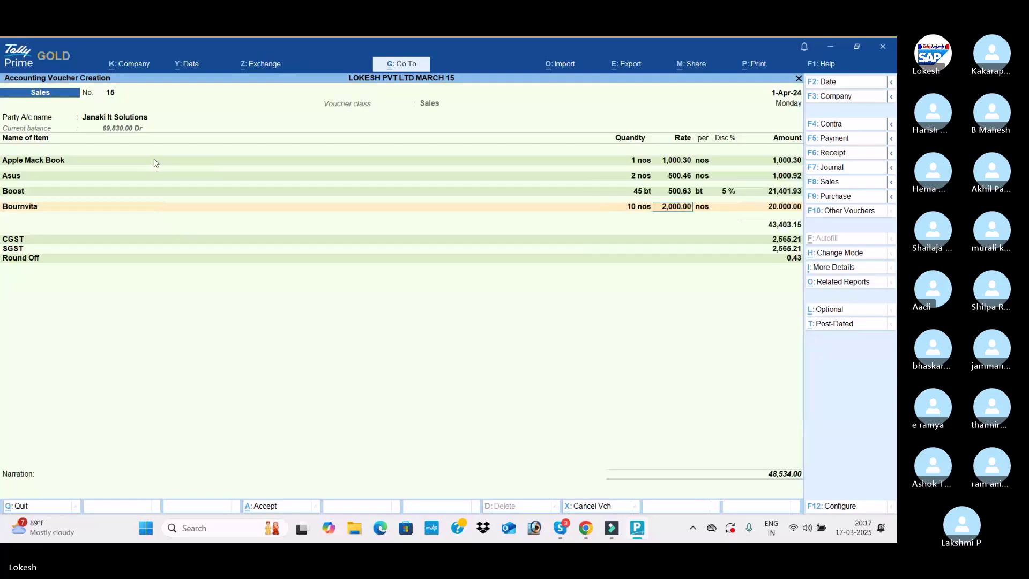
pyautogui.write('587.36')
pyautogui.press('Return')
pyautogui.press('Return')
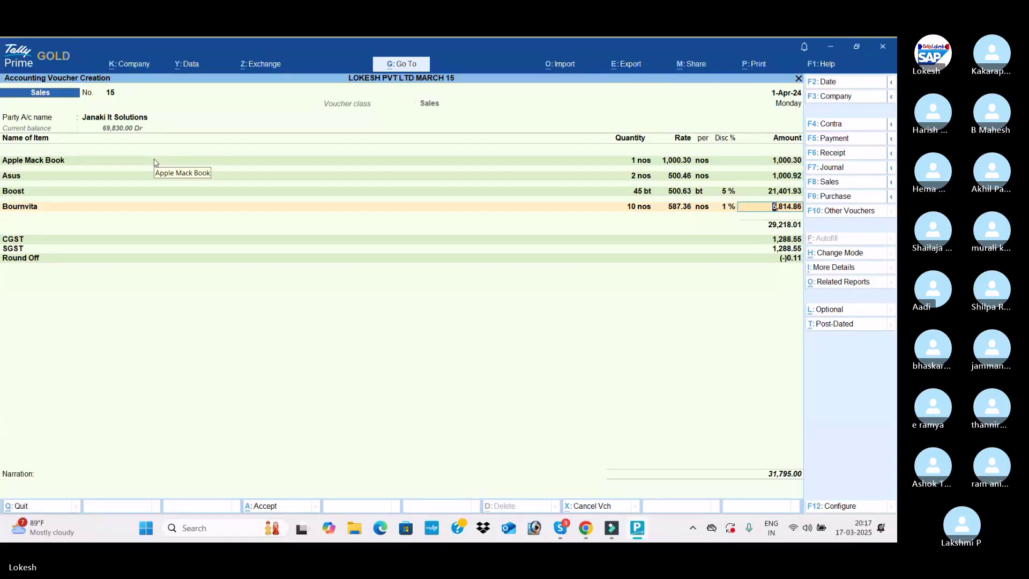
pyautogui.hotkey('ctrl', 'a')
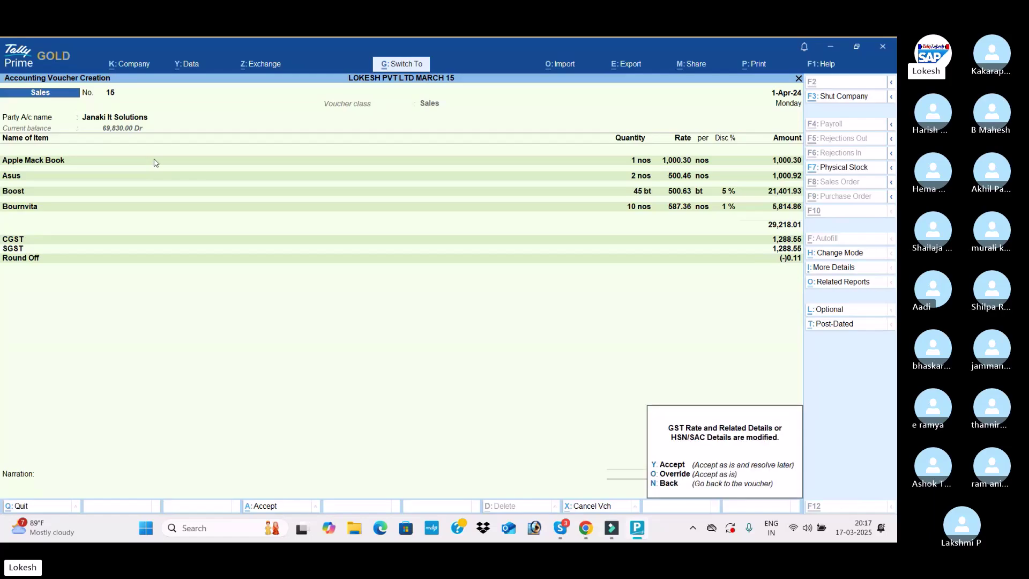
pyautogui.press('y')
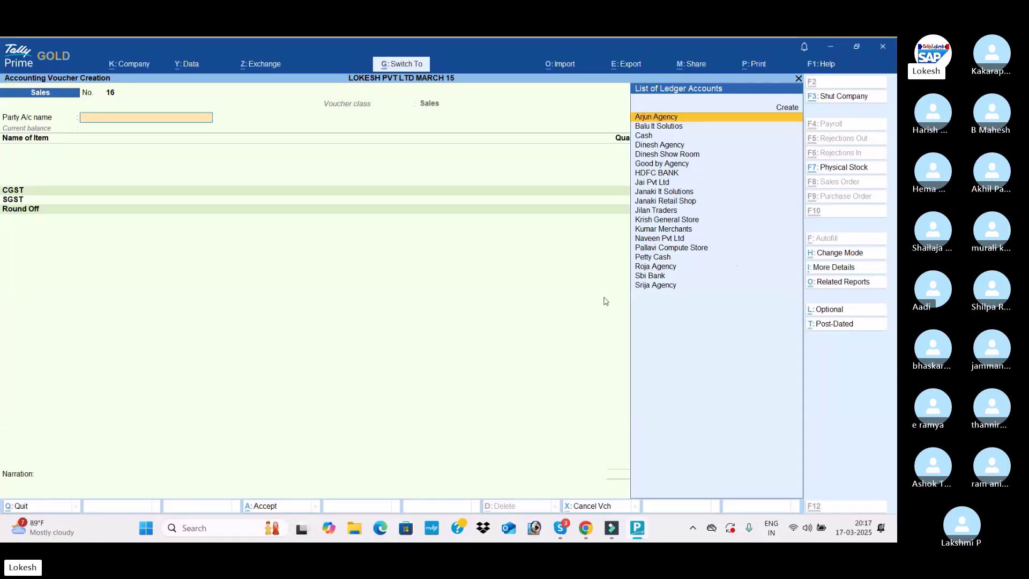
pyautogui.press('Return')
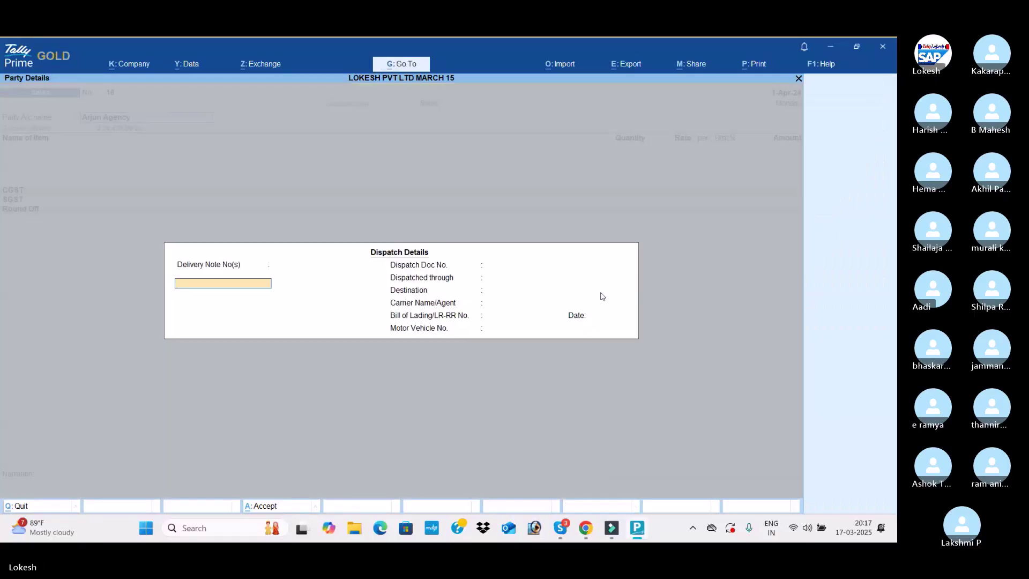
pyautogui.press('Escape')
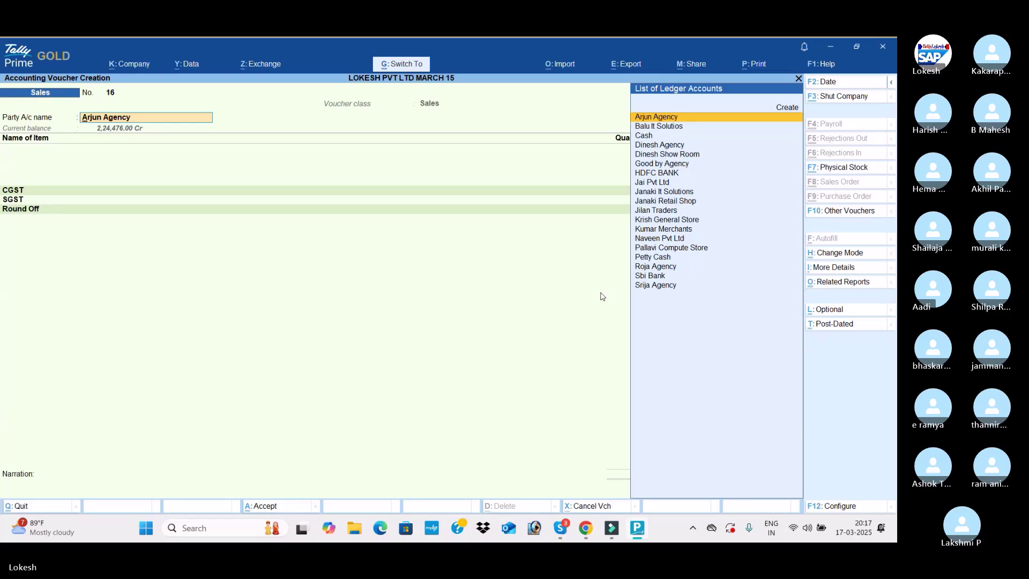
pyautogui.press('Escape')
pyautogui.press('Escape')
pyautogui.press('Return')
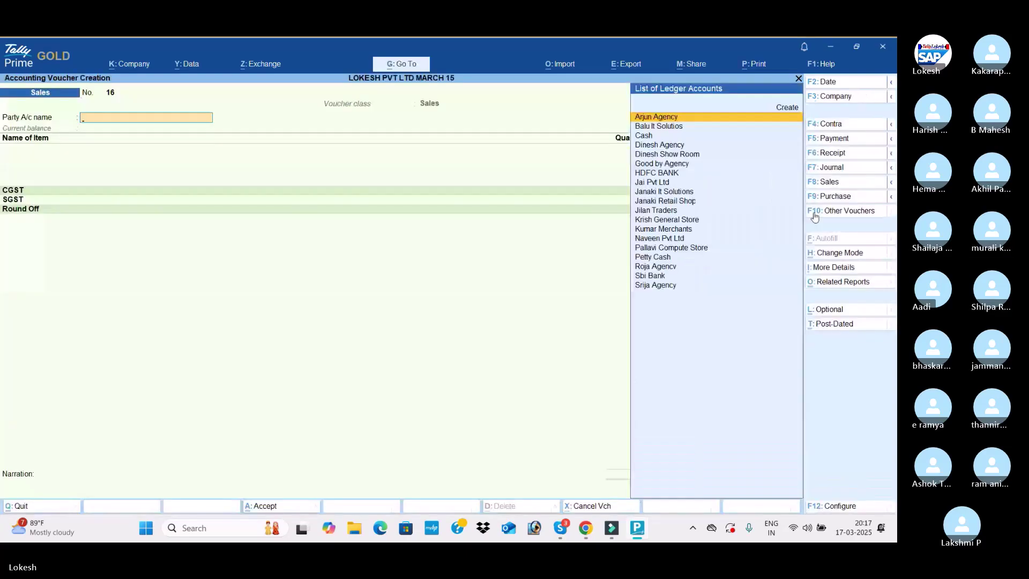
# Step: Switch the new sales voucher to the Sales IGST voucher class
pyautogui.click(837, 186)
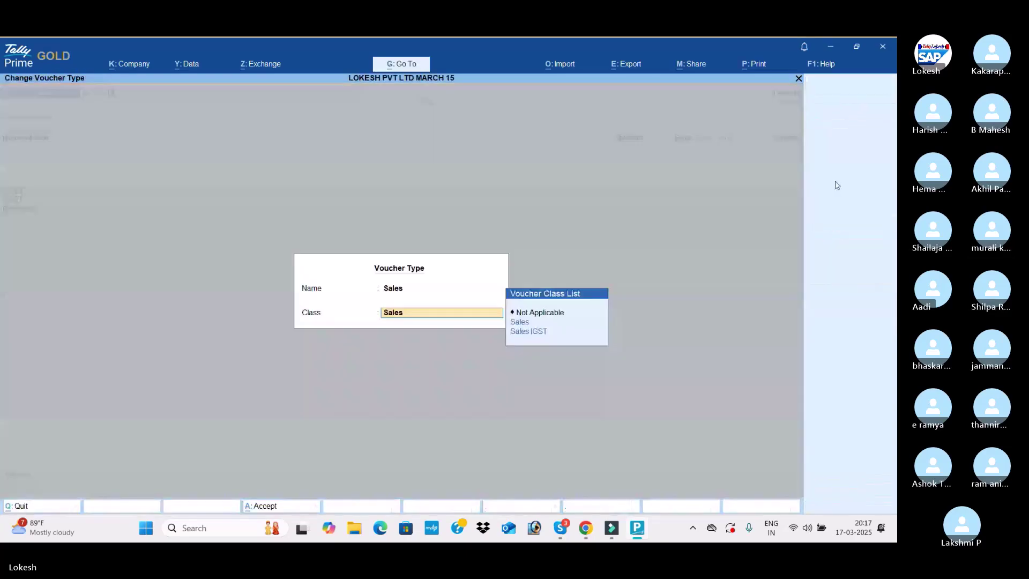
pyautogui.press('Down')
pyautogui.press('Down')
pyautogui.press('Return')
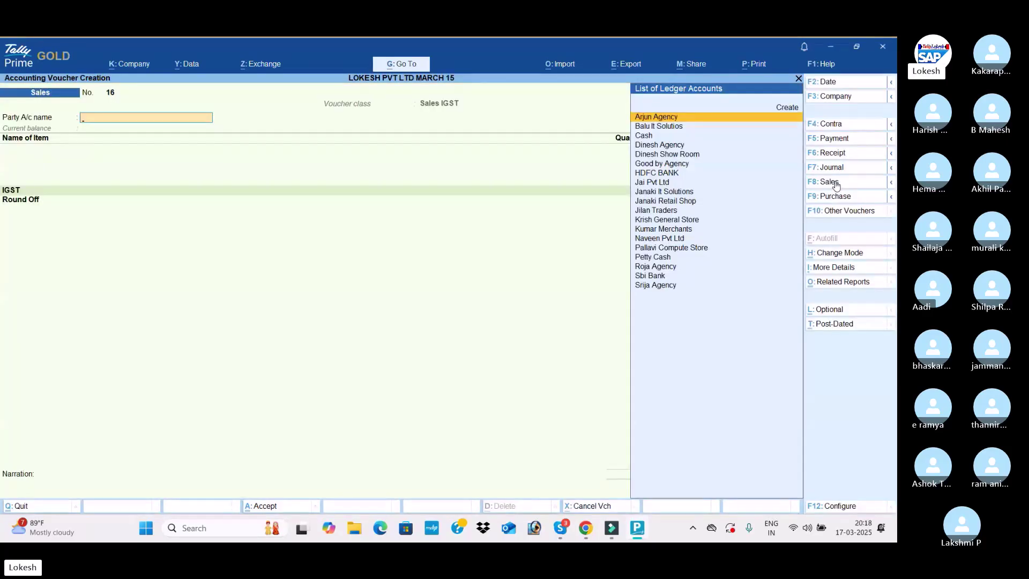
# Step: Set Balu It Solutios as the voucher's party and accept its dispatch and party details
pyautogui.write('BAL')
pyautogui.press('BackSpace')
pyautogui.press('BackSpace')
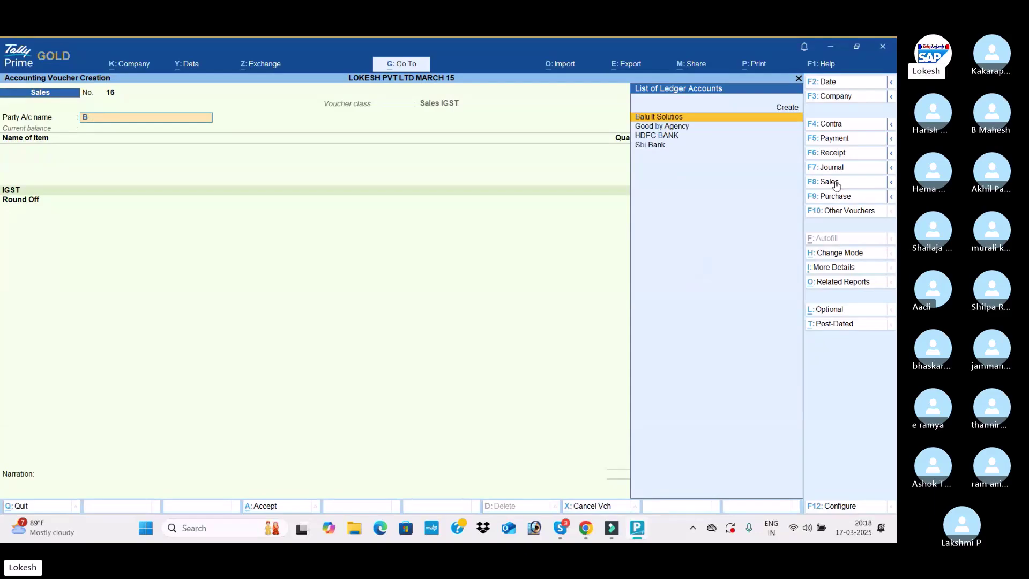
pyautogui.press('BackSpace')
pyautogui.press('Down')
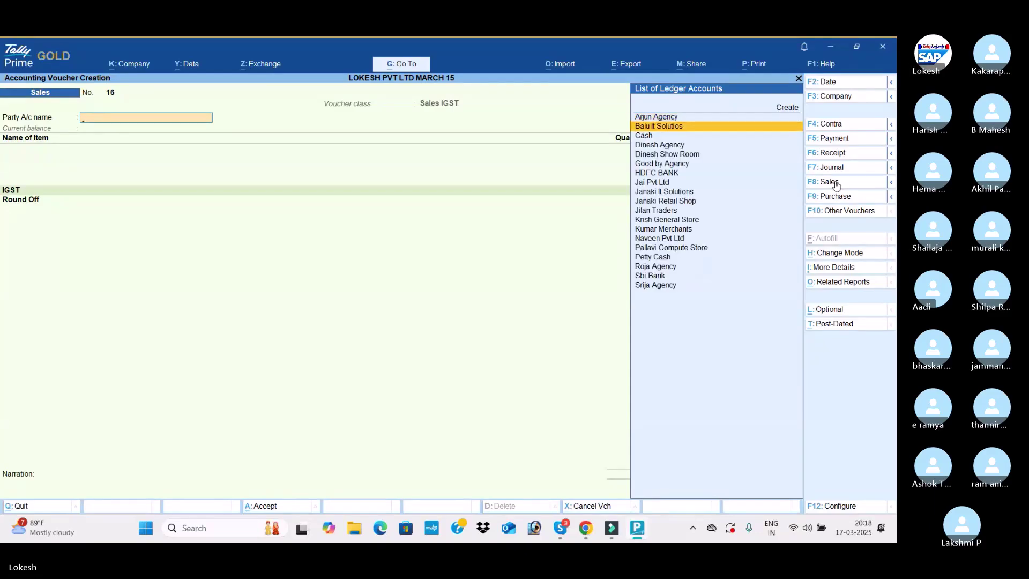
pyautogui.write('B')
pyautogui.press('BackSpace')
pyautogui.press('Down')
pyautogui.press('Return')
pyautogui.press('Return')
pyautogui.hotkey('ctrl', 'a')
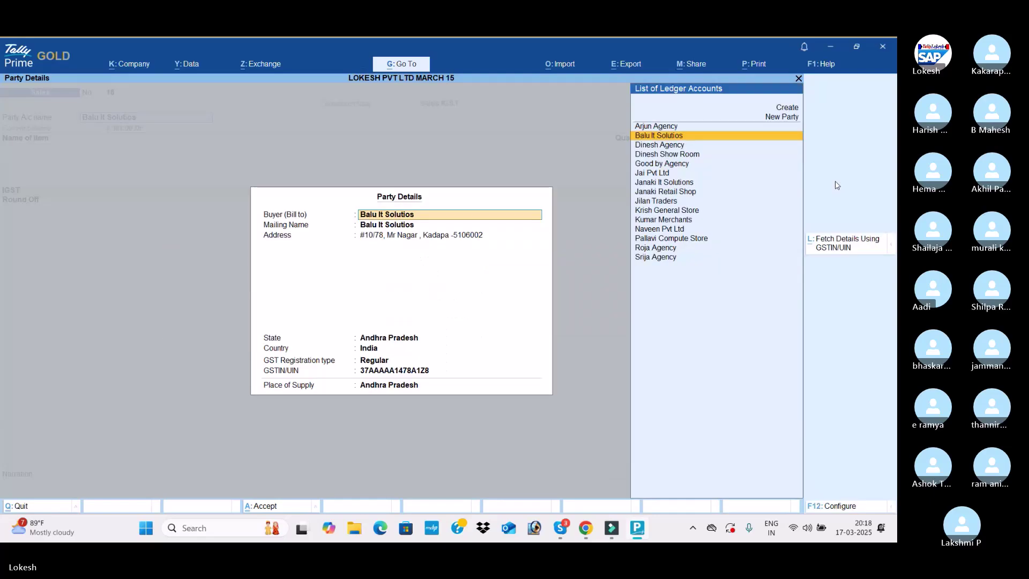
pyautogui.hotkey('ctrl', 'a')
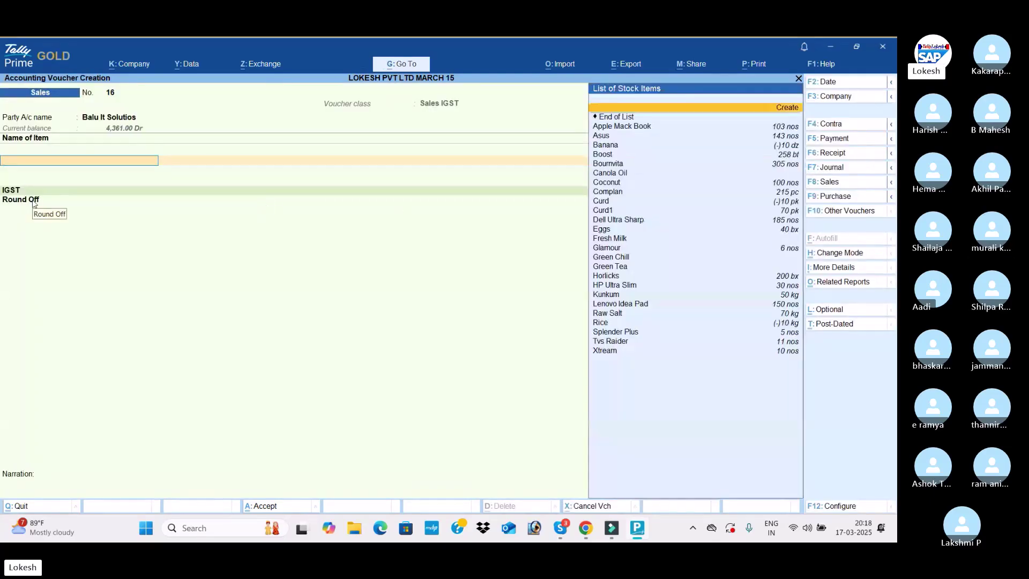
# Step: Add 1 nos of Apple Mack Book to the voucher at a rate of 1,000.30
pyautogui.press('Down')
pyautogui.press('Return')
pyautogui.press('Return')
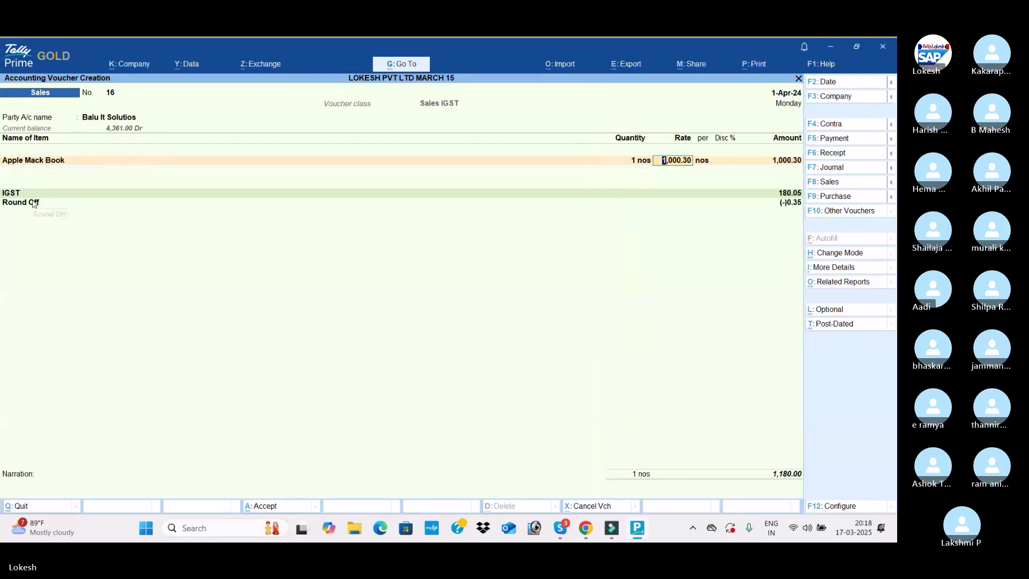
pyautogui.press('Return')
pyautogui.press('Return')
pyautogui.press('Return')
pyautogui.press('Return')
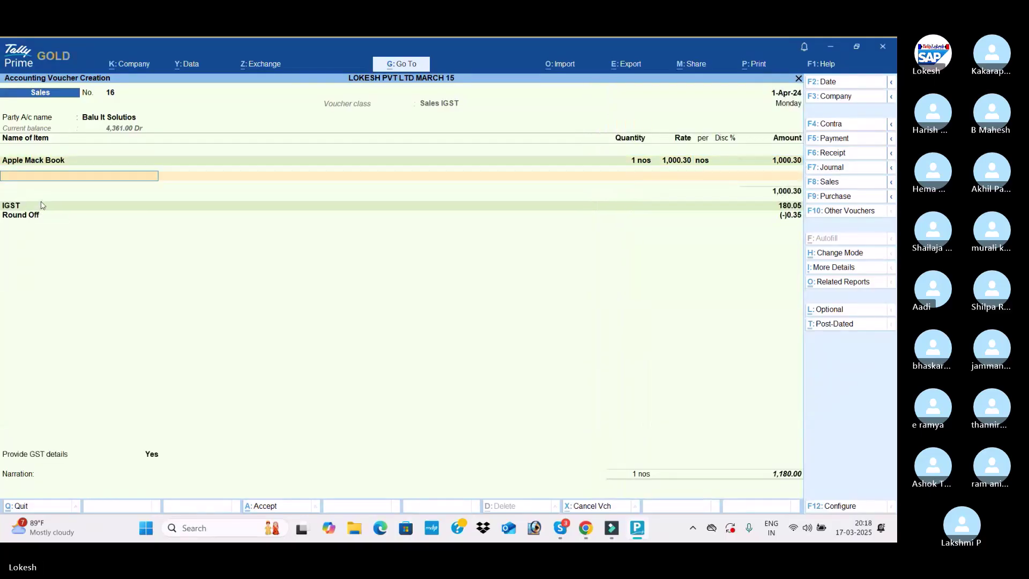
# Step: Add 2 nos of Asus to the IGST voucher at a rate of 500.46
pyautogui.press('Down')
pyautogui.press('Down')
pyautogui.press('Return')
pyautogui.write('2')
pyautogui.press('Return')
pyautogui.press('Return')
pyautogui.press('Return')
pyautogui.press('Return')
# Step: Add 3 nos of Bournvita to the voucher at a rate of 587.36
pyautogui.press('Down')
pyautogui.press('Down')
pyautogui.press('Down')
pyautogui.press('Down')
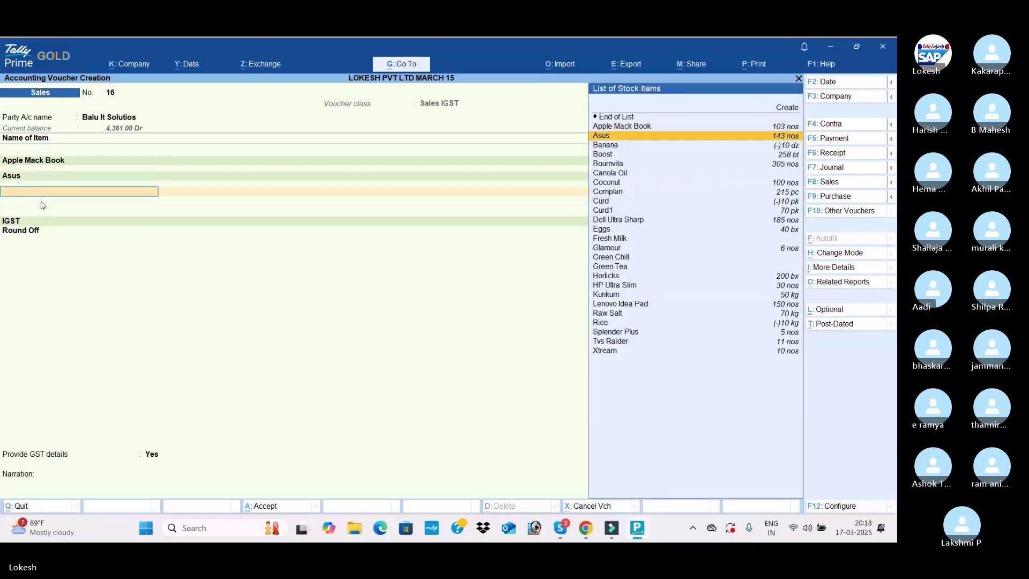
pyautogui.press('Return')
pyautogui.write('3')
pyautogui.press('Return')
pyautogui.press('Return')
pyautogui.press('Return')
pyautogui.press('Return')
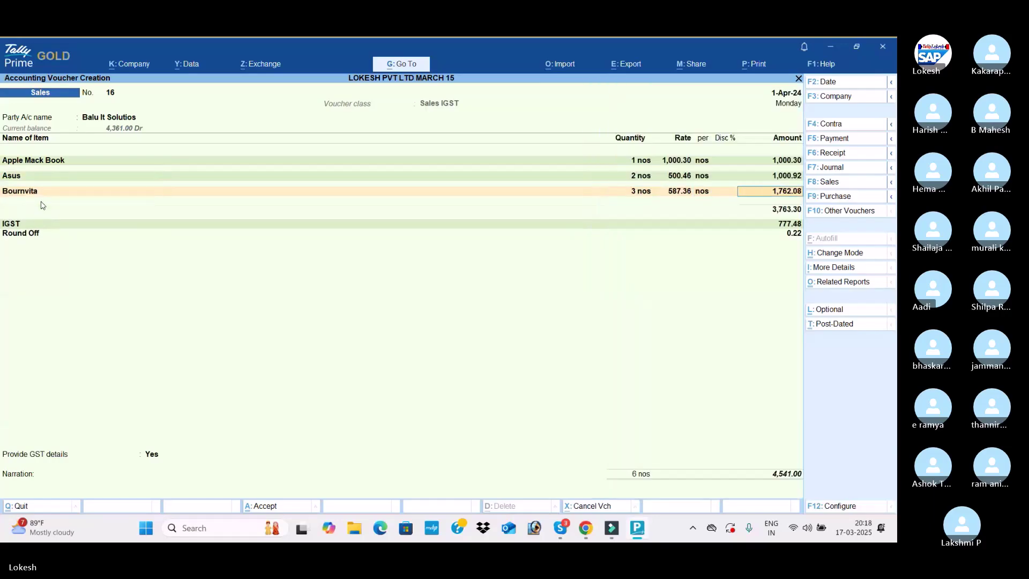
# Step: Add 5 pc of Complan to the voucher at a rate of 60
pyautogui.press('Down')
pyautogui.press('Down')
pyautogui.press('Down')
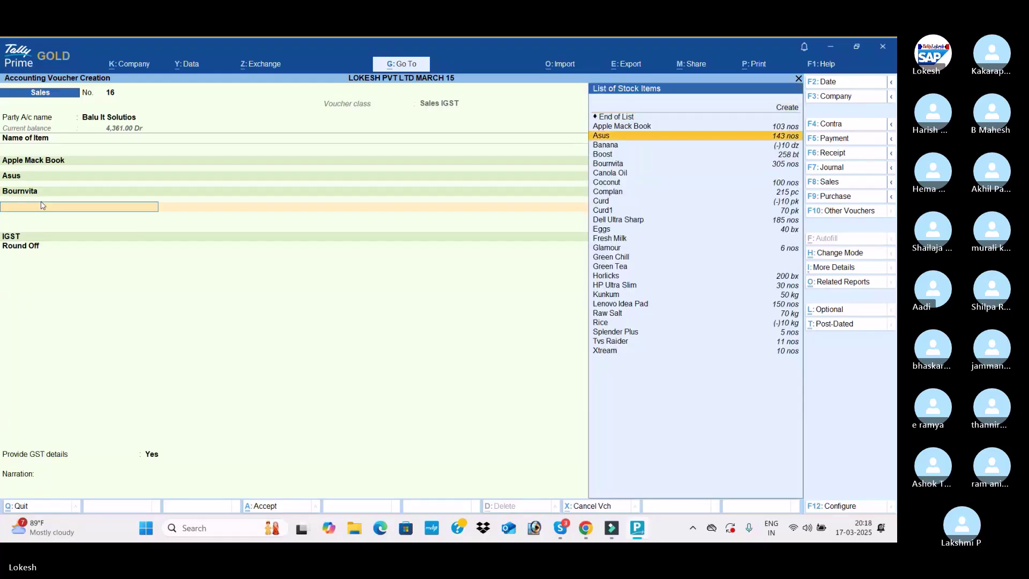
pyautogui.press('Down')
pyautogui.press('Down')
pyautogui.press('Down')
pyautogui.press('Down')
pyautogui.press('Down')
pyautogui.press('Down')
pyautogui.press('Return')
pyautogui.write('5')
pyautogui.press('Return')
pyautogui.write('60')
pyautogui.press('Return')
pyautogui.press('Return')
pyautogui.press('Return')
pyautogui.press('Return')
# Step: Set Provide GST details to No and save the voucher, accepting the GST details to resolve later
pyautogui.press('Return')
pyautogui.press('Up')
pyautogui.press('Return')
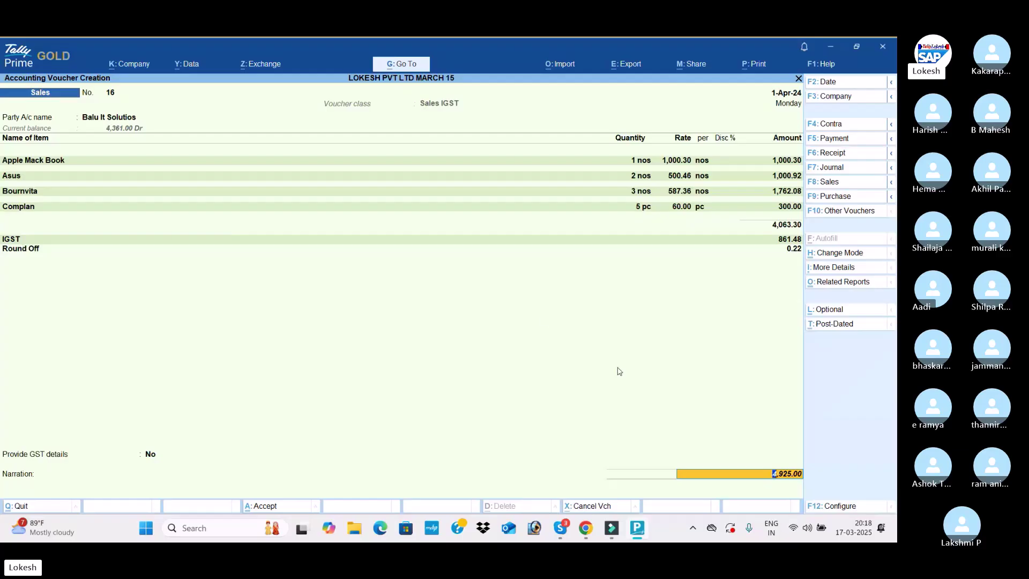
pyautogui.hotkey('ctrl', 'a')
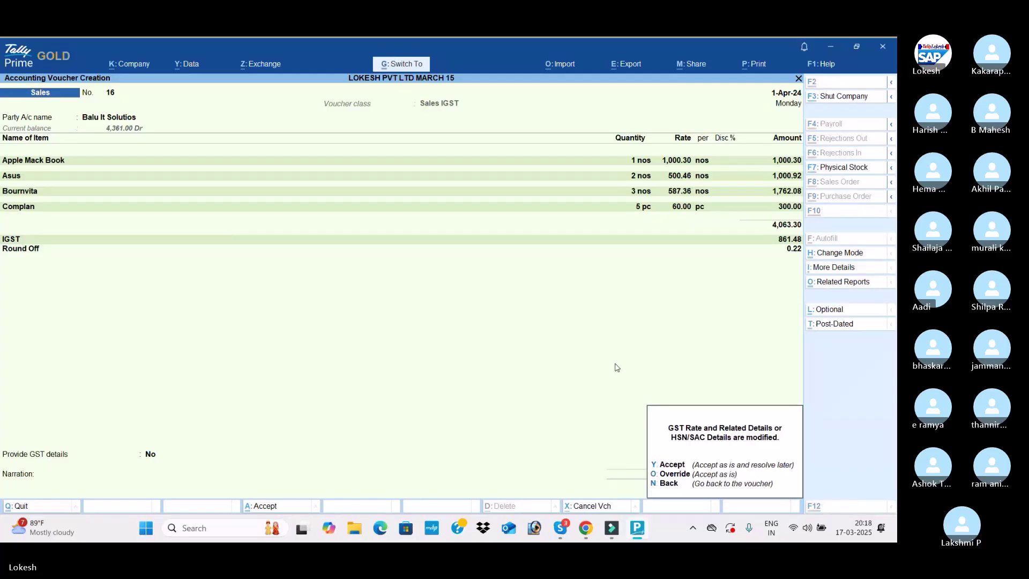
pyautogui.press('y')
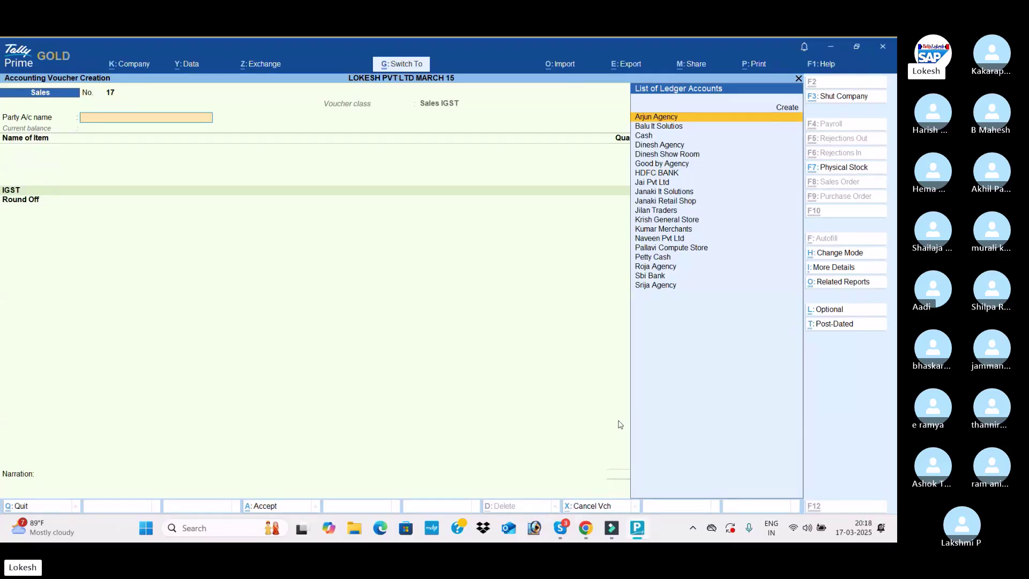
# Step: Leave voucher entry and open the Sales voucher type for alteration
pyautogui.press('Escape')
pyautogui.press('y')
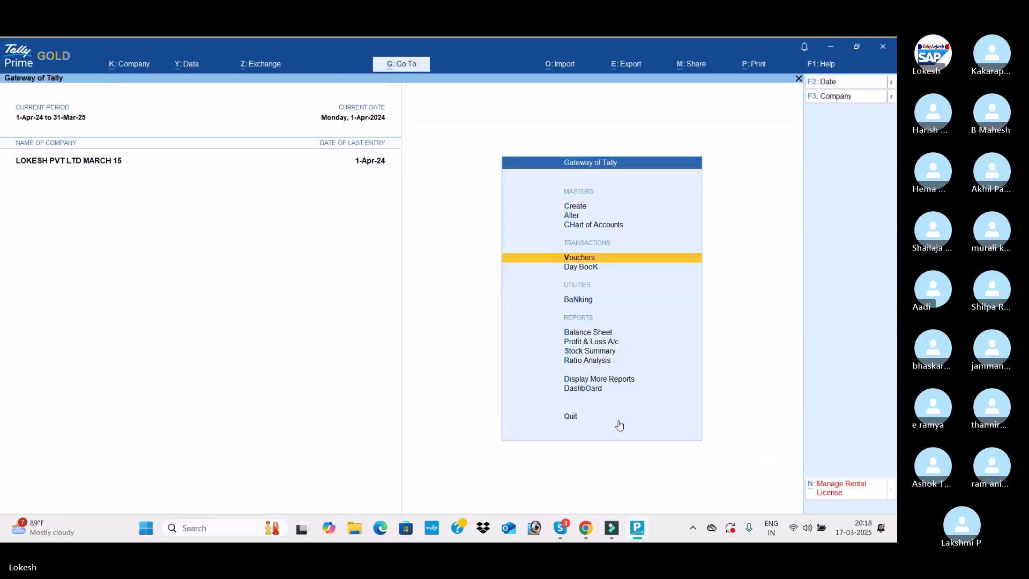
pyautogui.press('Up')
pyautogui.press('Up')
pyautogui.press('Return')
pyautogui.press('Down')
pyautogui.press('Down')
pyautogui.press('Down')
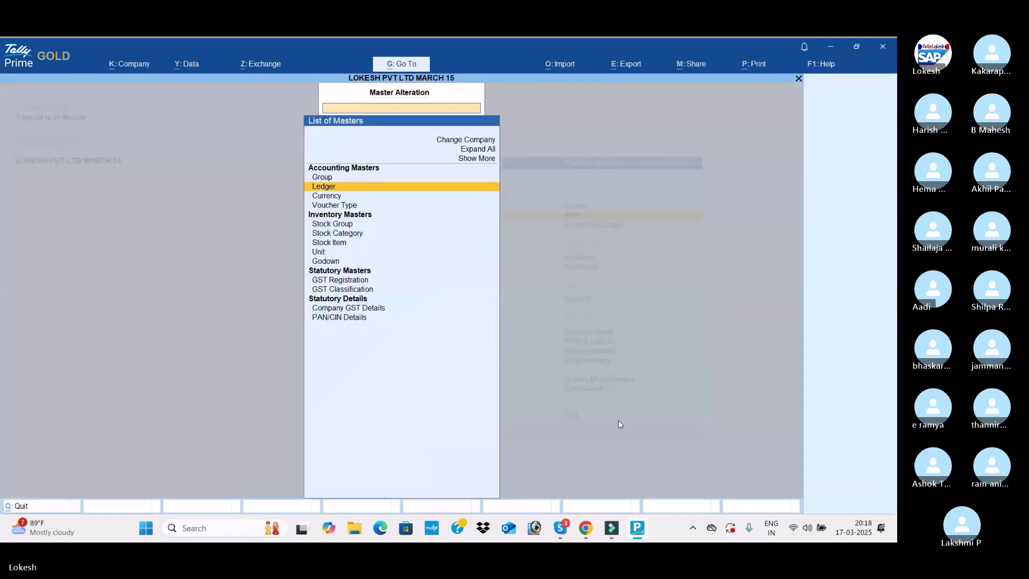
pyautogui.press('Return')
pyautogui.write('SAL')
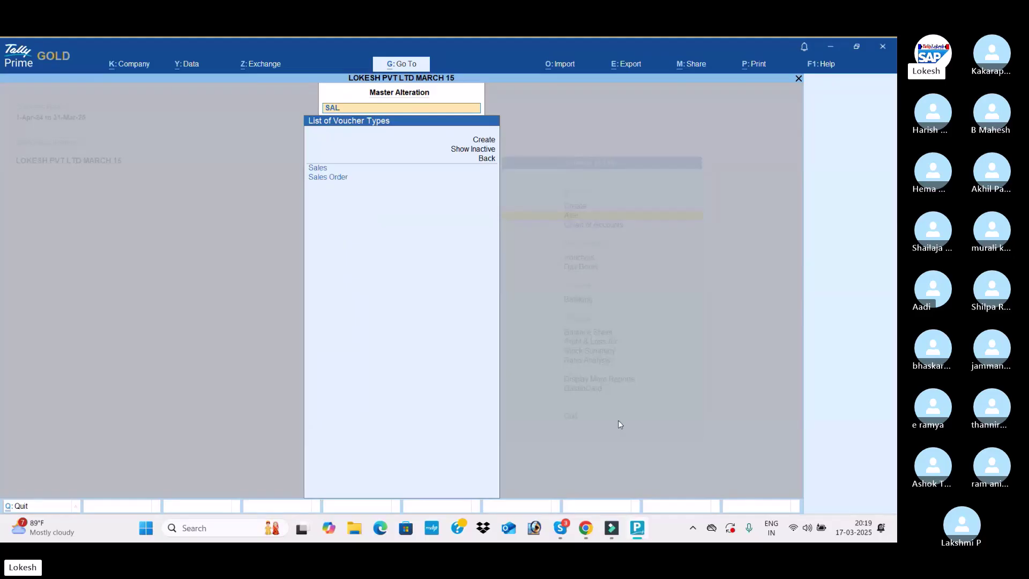
pyautogui.press('Return')
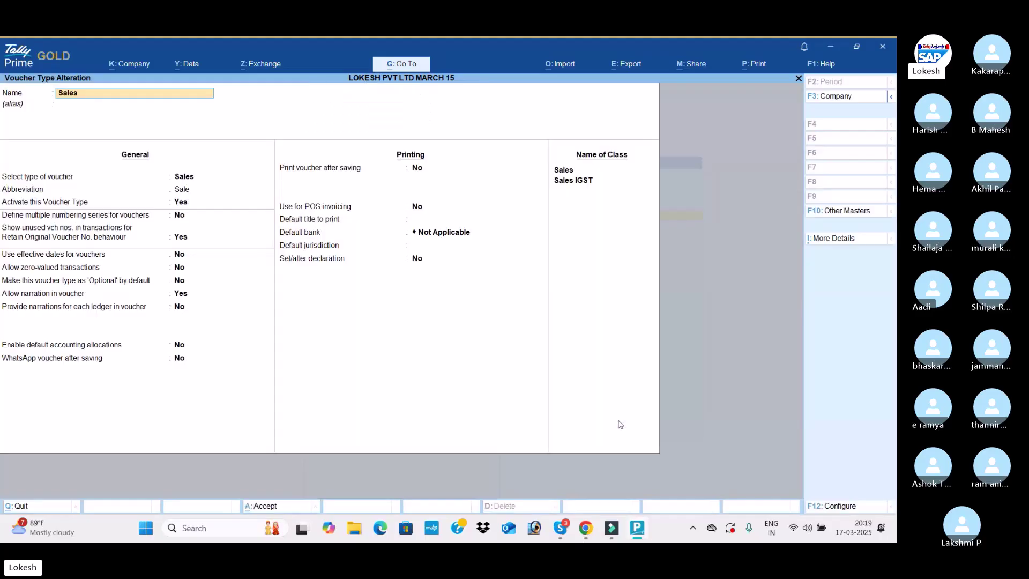
# Step: Remove the Sales and Sales IGST classes from the voucher type and save it
pyautogui.press('Return')
pyautogui.press('Return')
pyautogui.press('Return')
pyautogui.press('Return')
pyautogui.press('Return')
pyautogui.press('Return')
pyautogui.press('Return')
pyautogui.press('Return')
pyautogui.press('Return')
pyautogui.press('Return')
pyautogui.press('Return')
pyautogui.press('Return')
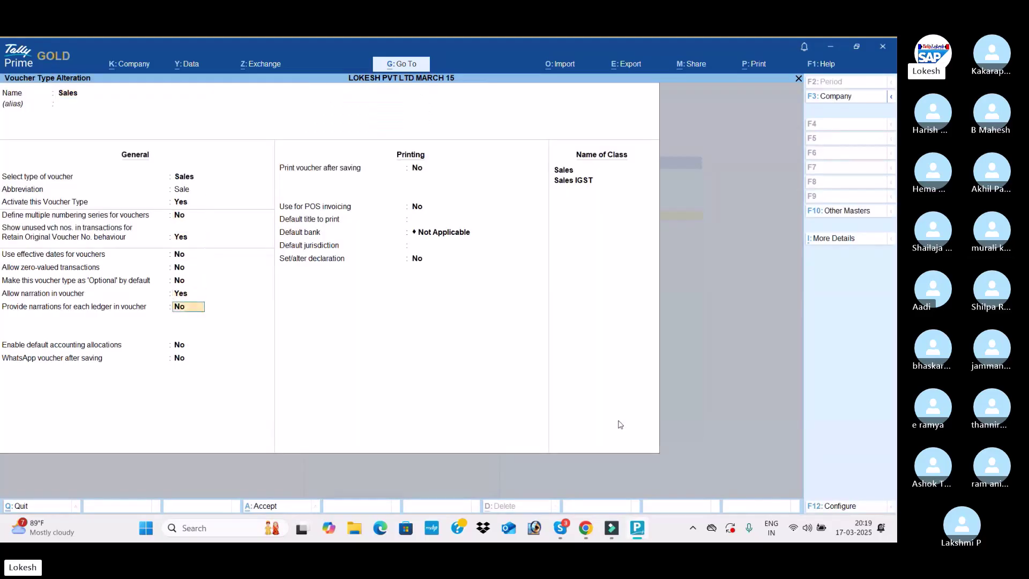
pyautogui.press('Return')
pyautogui.press('Return')
pyautogui.press('Return')
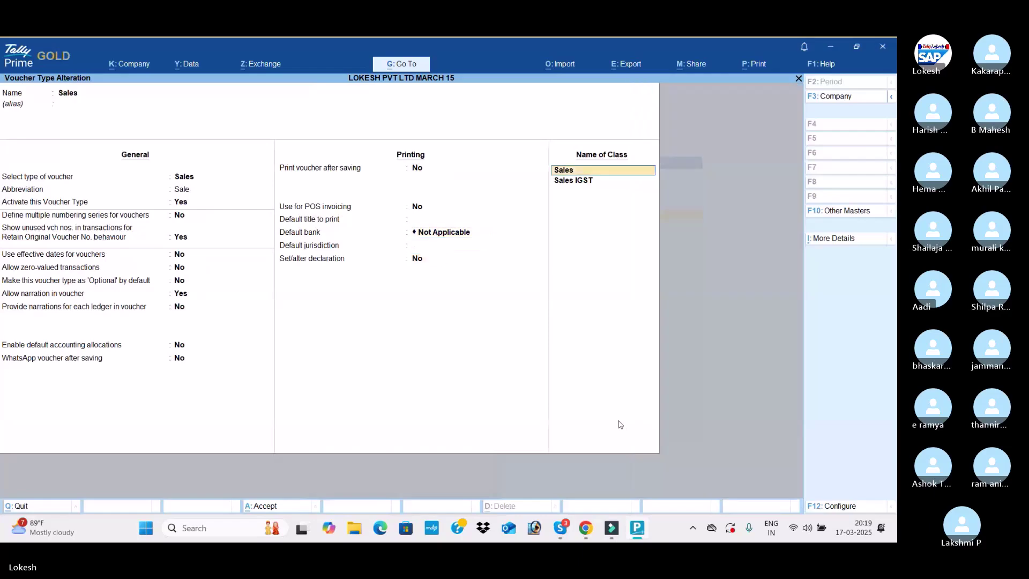
pyautogui.press('BackSpace')
pyautogui.press('Return')
pyautogui.press('space')
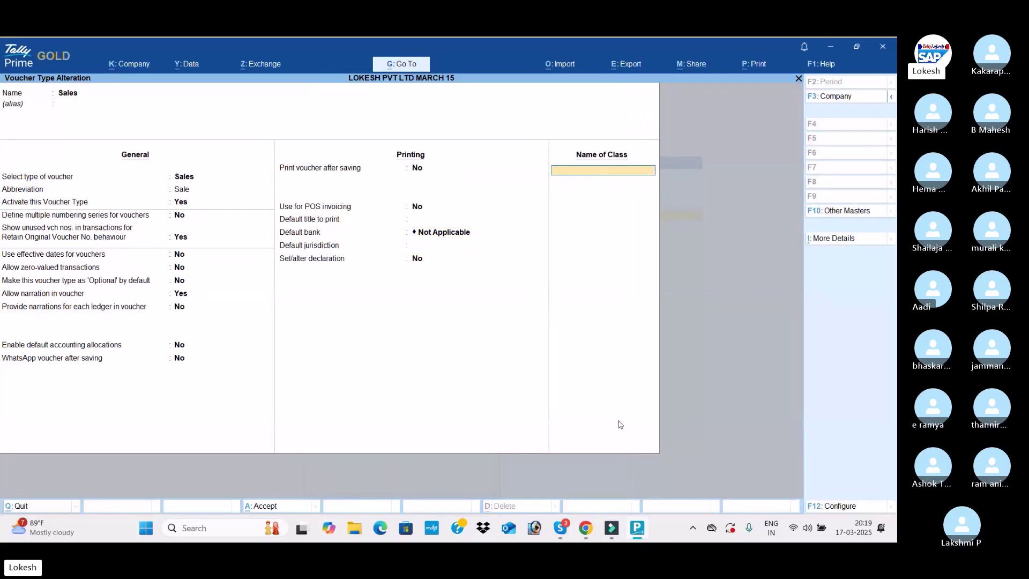
pyautogui.press('Return')
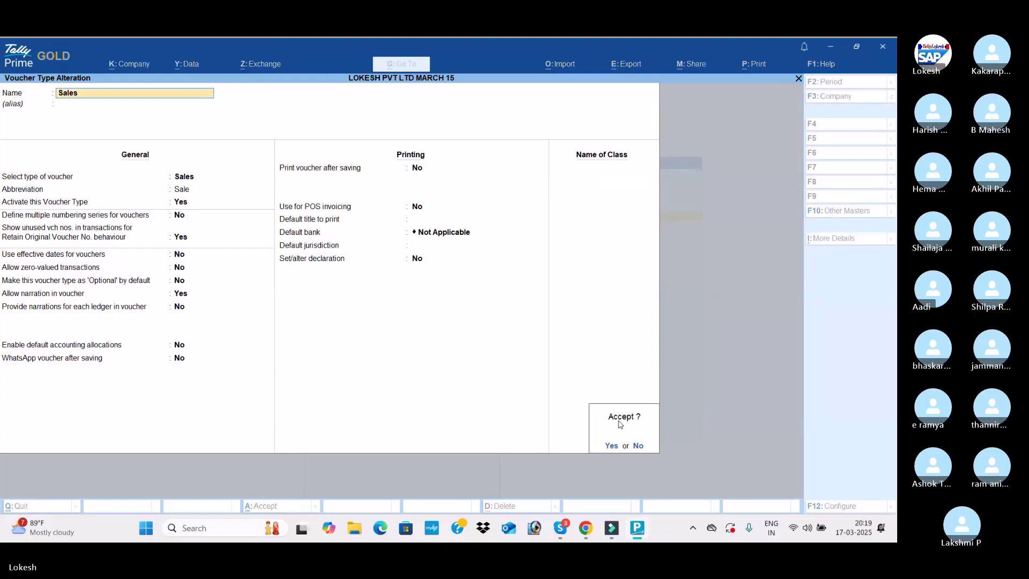
pyautogui.press('y')
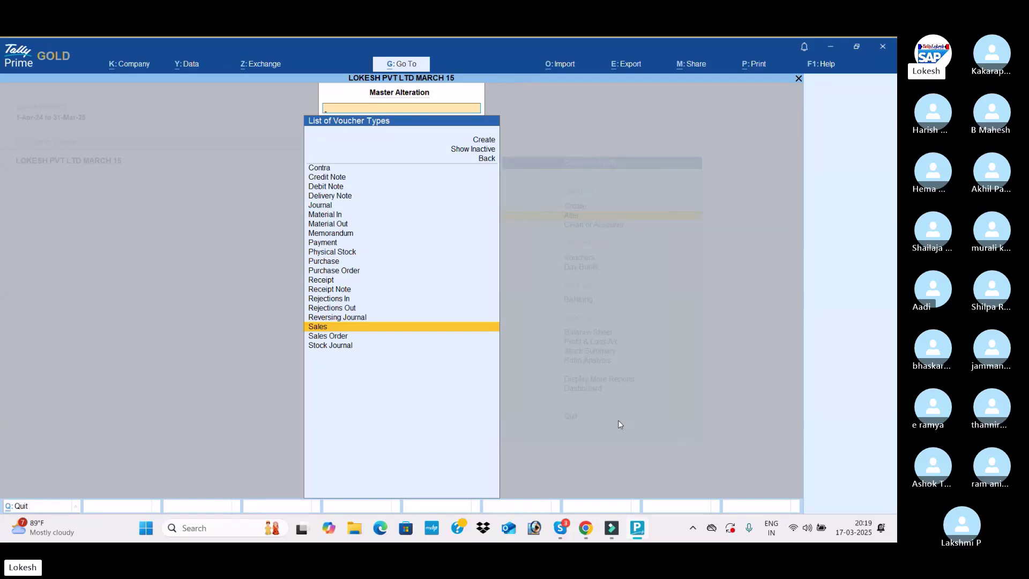
# Step: Start a new sales voucher without a class for Janaki Retail Shop, using the Sales ledger
pyautogui.press('Escape')
pyautogui.press('Down')
pyautogui.press('Down')
pyautogui.press('Down')
pyautogui.press('Up')
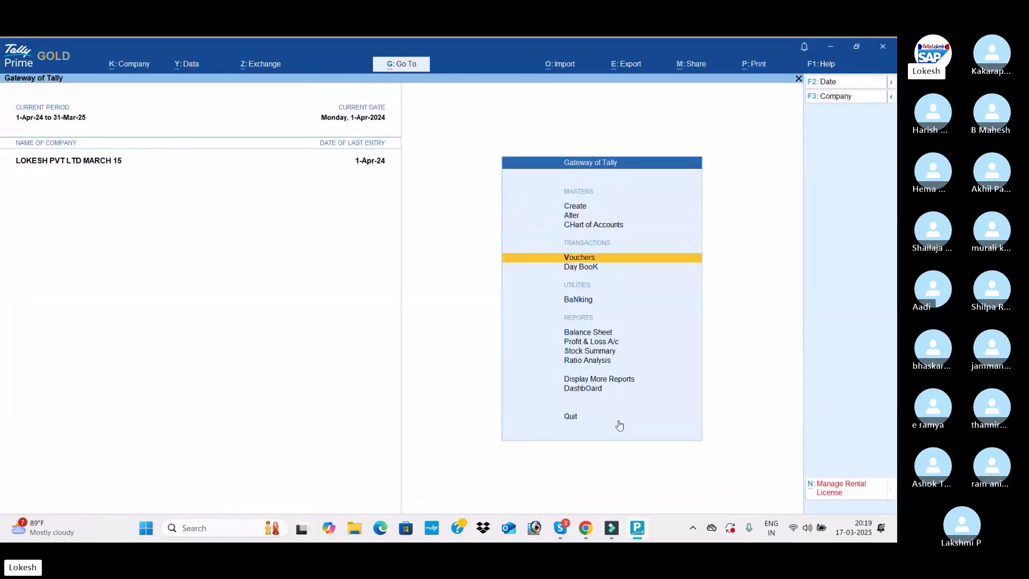
pyautogui.press('Return')
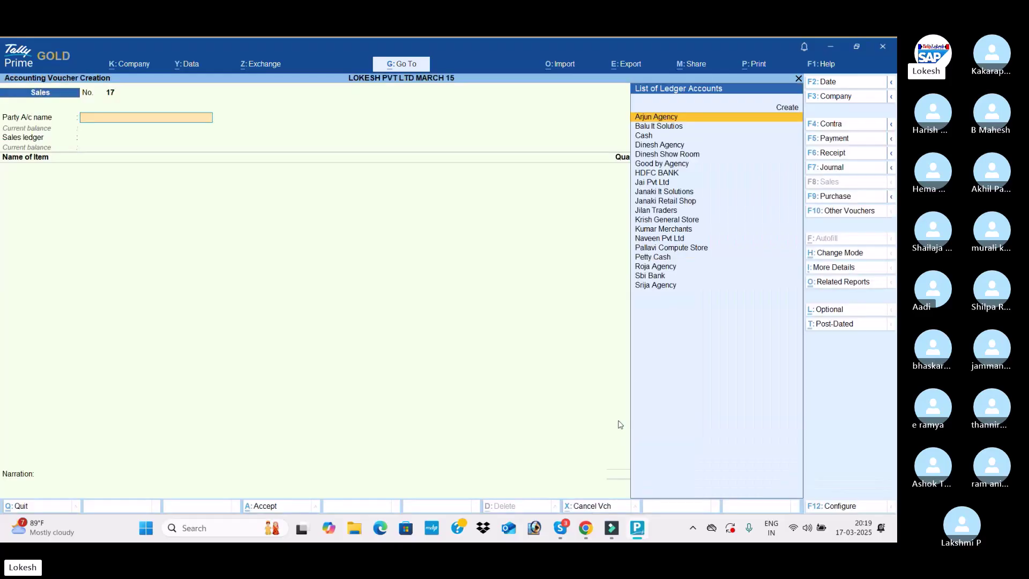
pyautogui.click(833, 140)
pyautogui.click(843, 181)
pyautogui.write('JAN')
pyautogui.press('Down')
pyautogui.press('Return')
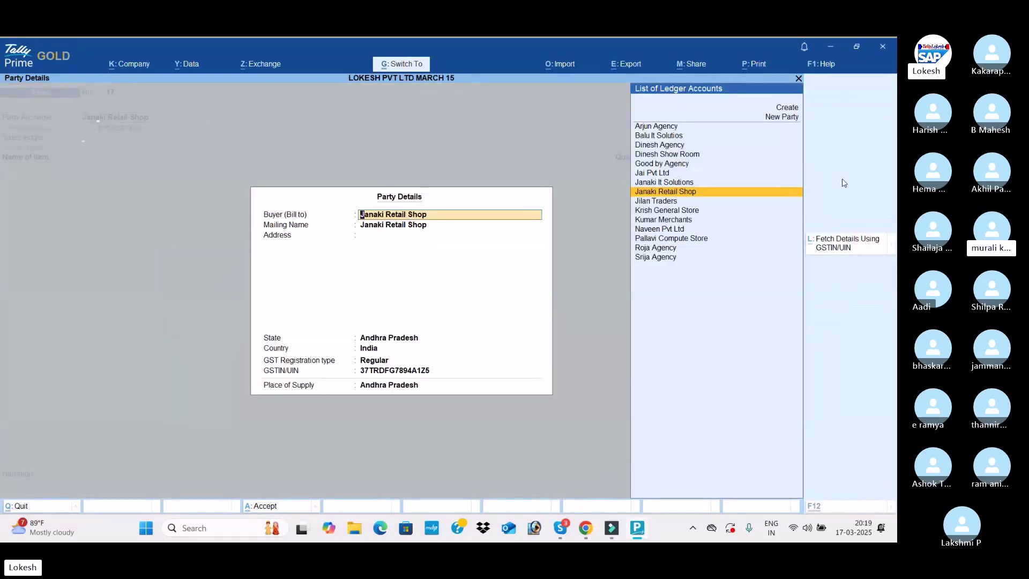
pyautogui.hotkey('ctrl', 'a')
pyautogui.press('Return')
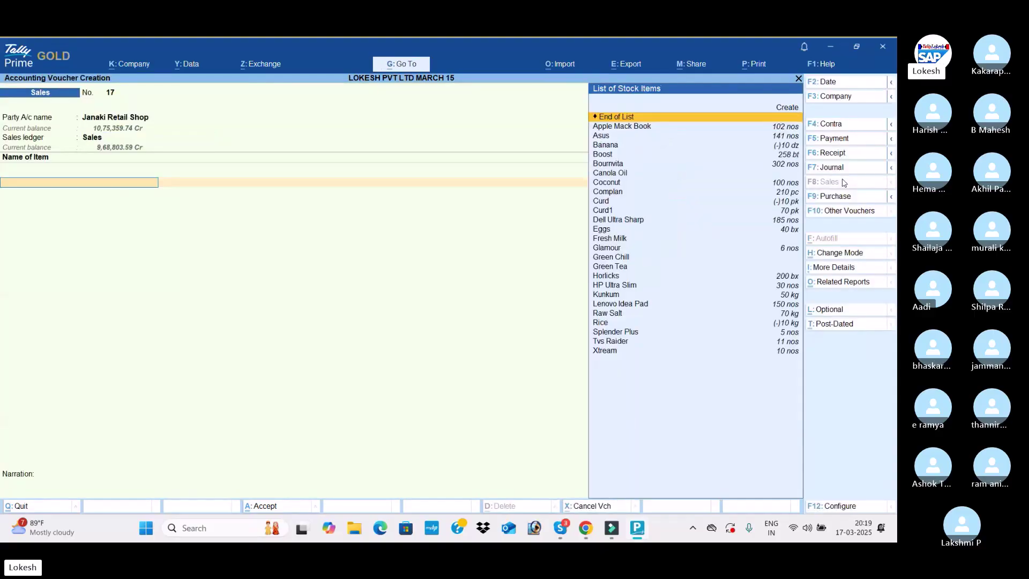
# Step: Add 1 nos of Apple Mack Book at 1,000.30 to the Janaki Retail Shop voucher
pyautogui.press('Up')
pyautogui.press('Return')
pyautogui.write('1')
pyautogui.press('Return')
pyautogui.press('Return')
pyautogui.press('Return')
pyautogui.press('Return')
pyautogui.press('Return')
# Step: Add 2 nos of Asus at 500.46 to the Janaki Retail Shop voucher
pyautogui.press('Return')
pyautogui.write('2')
pyautogui.press('Return')
pyautogui.press('Return')
pyautogui.press('Return')
pyautogui.press('Return')
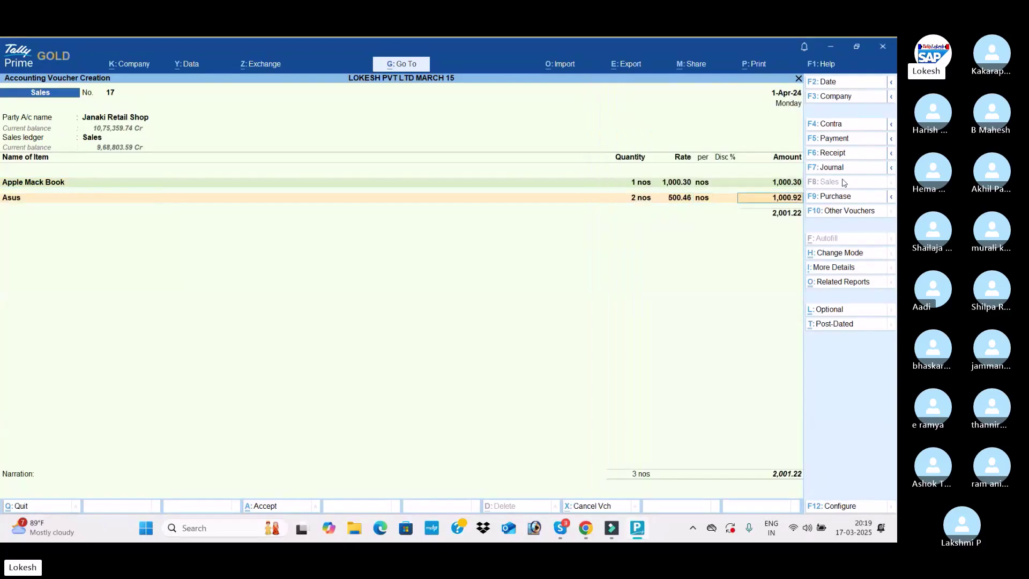
pyautogui.press('Return')
# Step: End the item list and add the CGST and SGST ledgers with their calculated amounts
pyautogui.press('Return')
pyautogui.write('c')
pyautogui.press('Return')
pyautogui.press('Return')
pyautogui.write('s')
pyautogui.press('Return')
pyautogui.press('Return')
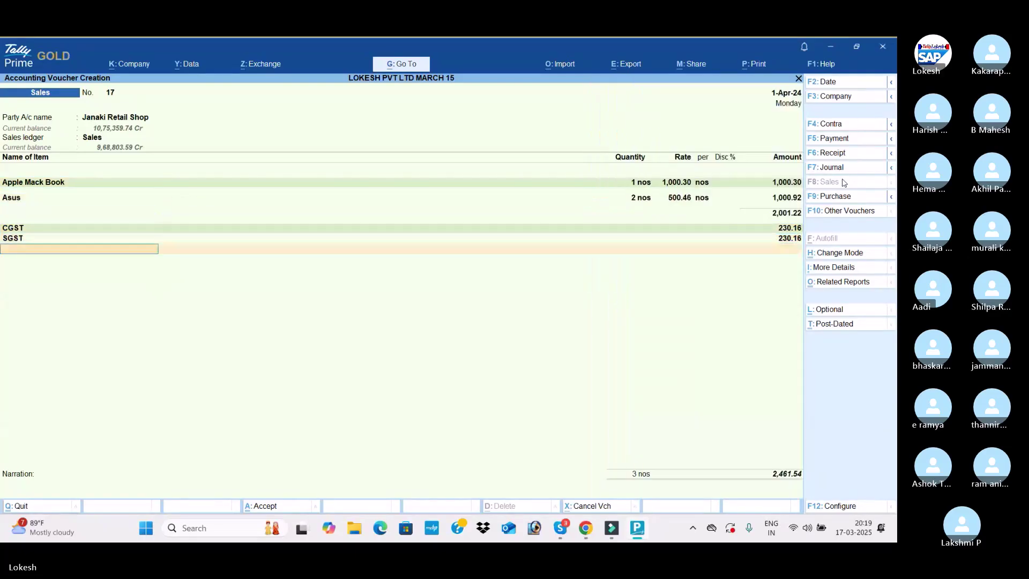
# Step: Add the Round Off ledger with an amount of 0.54 and save the voucher
pyautogui.write('r')
pyautogui.press('Down')
pyautogui.press('Return')
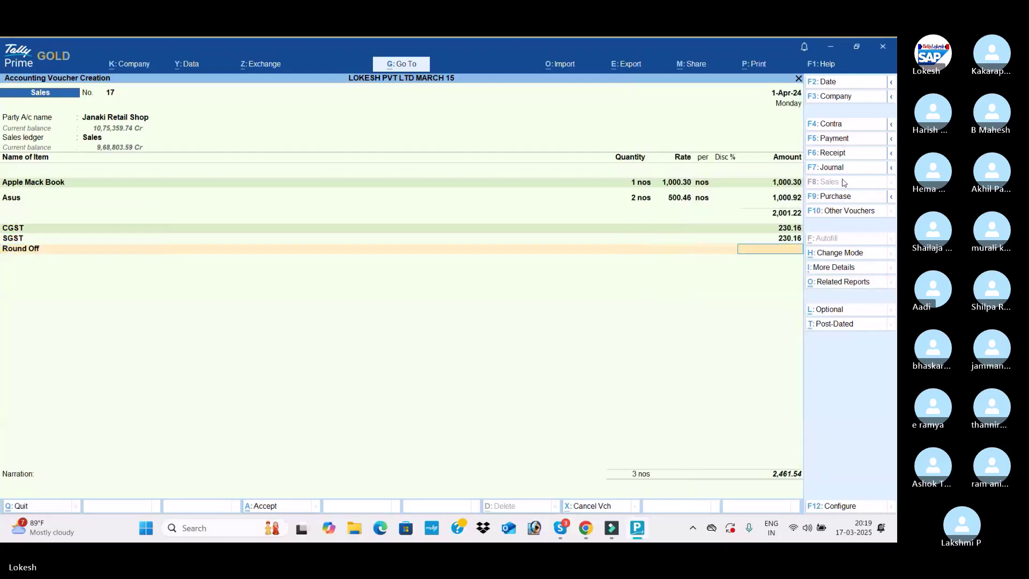
pyautogui.write('0.54')
pyautogui.press('Return')
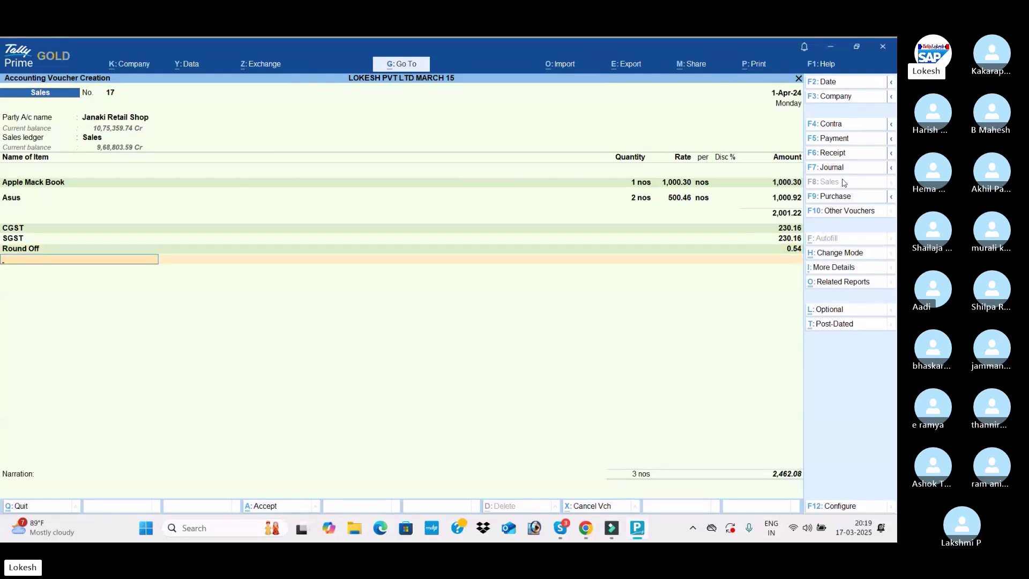
pyautogui.hotkey('ctrl', 'a')
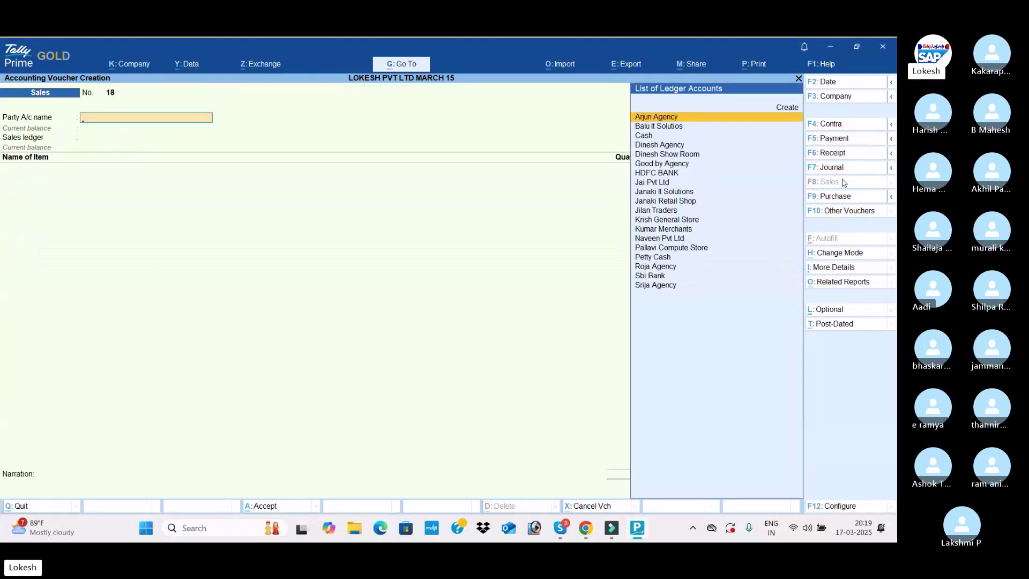
# Step: Set Balu It Solutios as the party and Sales IGST as the sales ledger of the new sales voucher
pyautogui.write('BA')
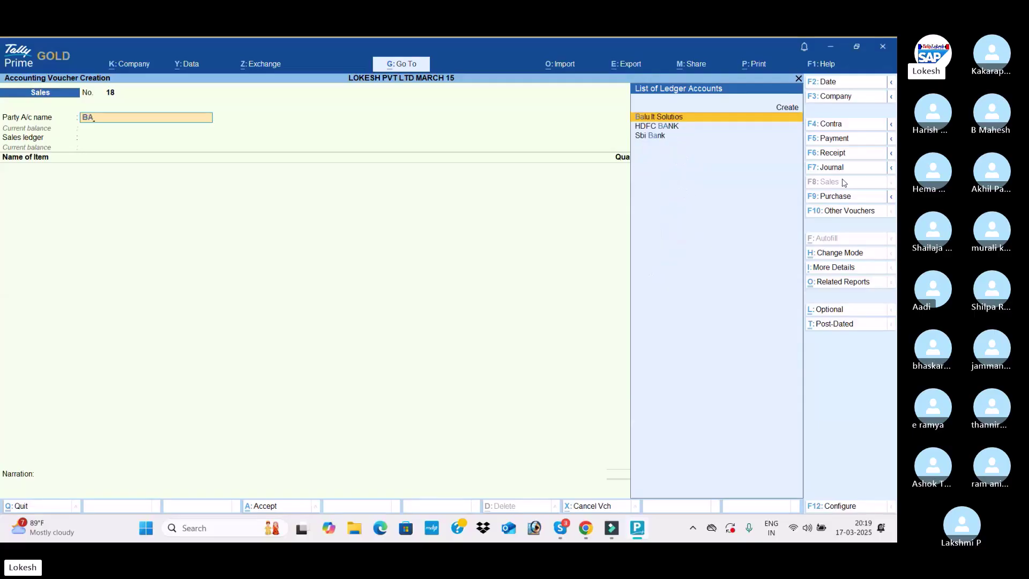
pyautogui.press('Return')
pyautogui.press('Down')
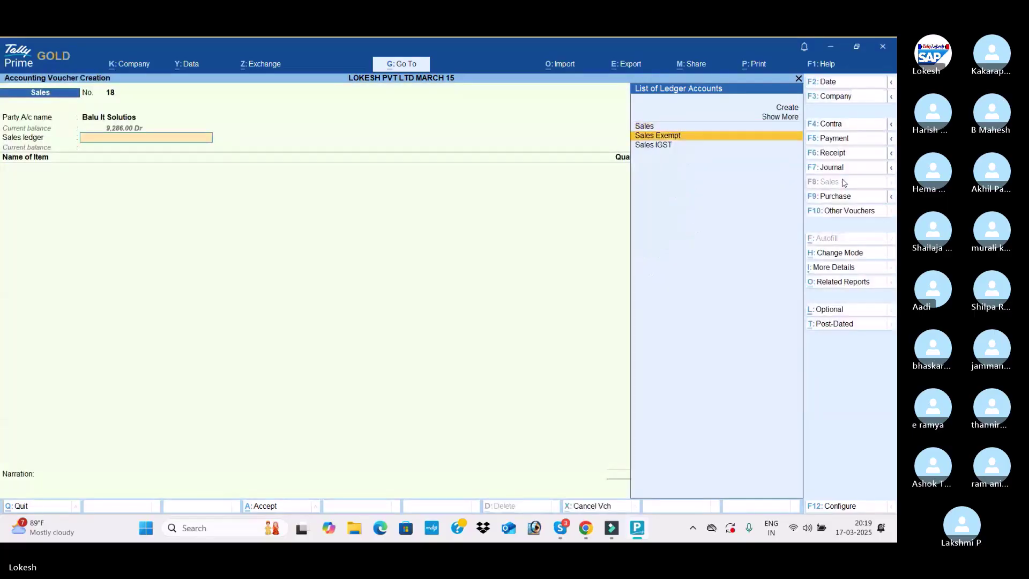
pyautogui.press('Down')
pyautogui.press('Return')
# Step: Add 3 nos of Apple Mack Book at 1,000.30 to the Balu It Solutios voucher
pyautogui.press('Down')
pyautogui.press('Return')
pyautogui.write('2')
pyautogui.press('Return')
pyautogui.press('Return')
pyautogui.press('Return')
pyautogui.press('Return')
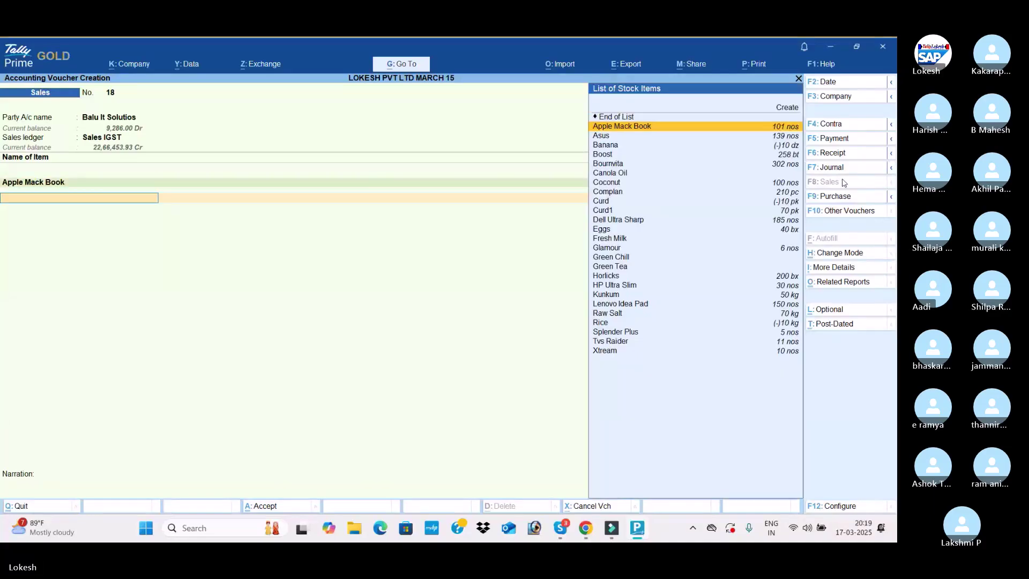
# Step: Add 2 dz of Banana at 50.00 to the Balu It Solutios voucher and end the item list
pyautogui.press('Down')
pyautogui.press('Down')
pyautogui.press('Return')
pyautogui.write('2')
pyautogui.press('Return')
pyautogui.press('Return')
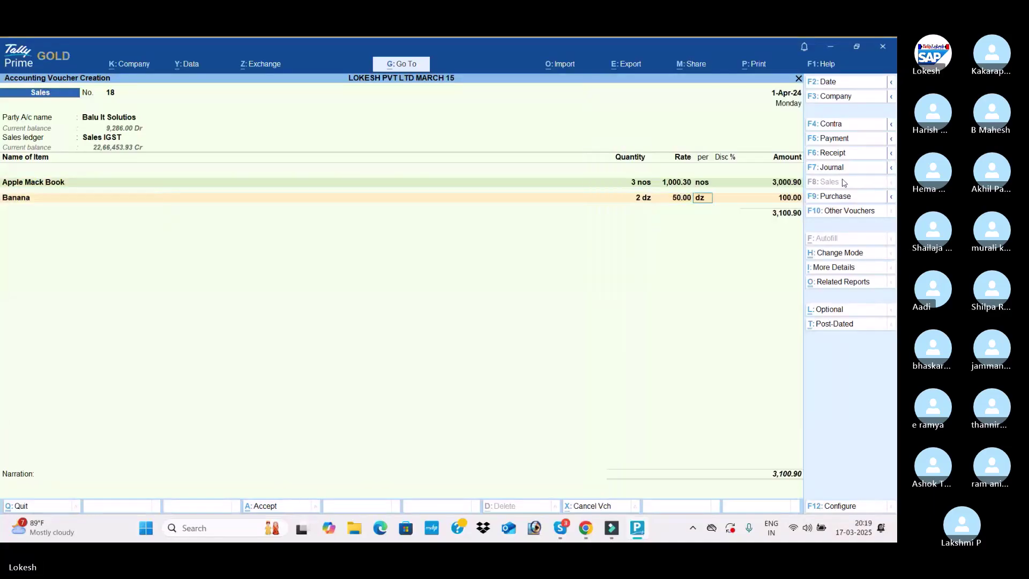
pyautogui.press('Return')
pyautogui.press('Return')
# Step: Add the IGST ledger below the items without entering an amount and save the voucher
pyautogui.write('i')
pyautogui.press('Return')
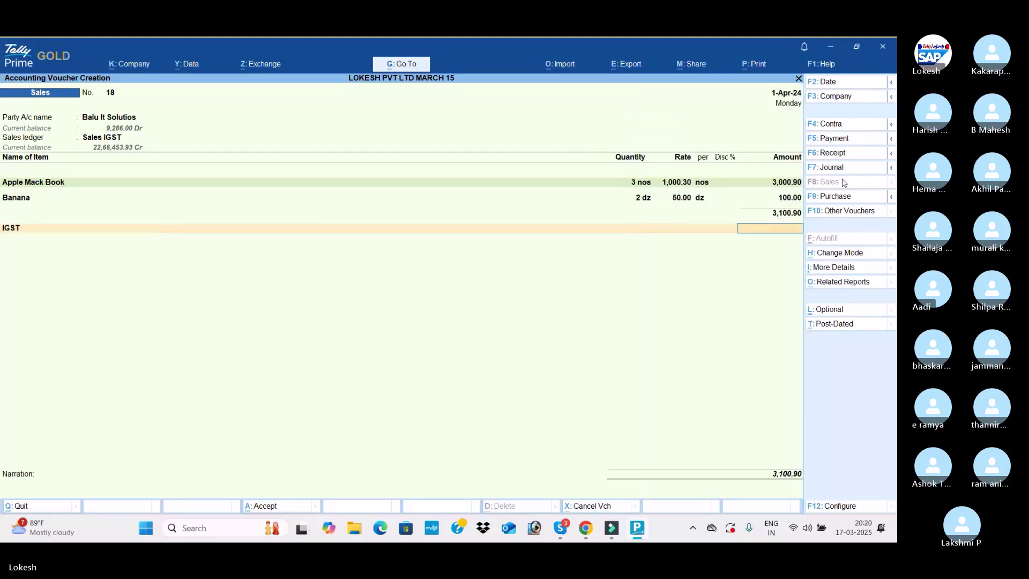
pyautogui.press('Return')
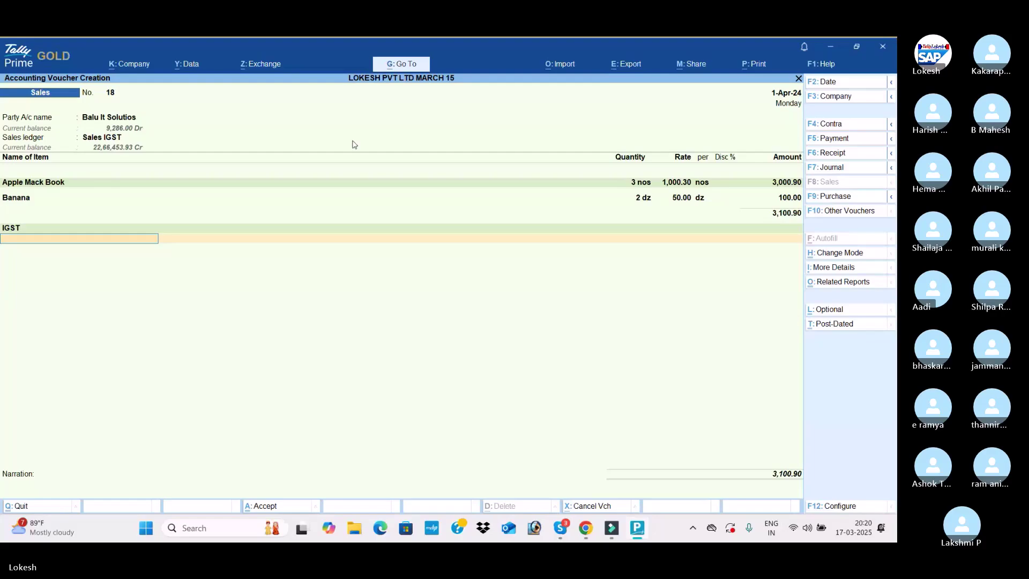
pyautogui.hotkey('ctrl', 'a')
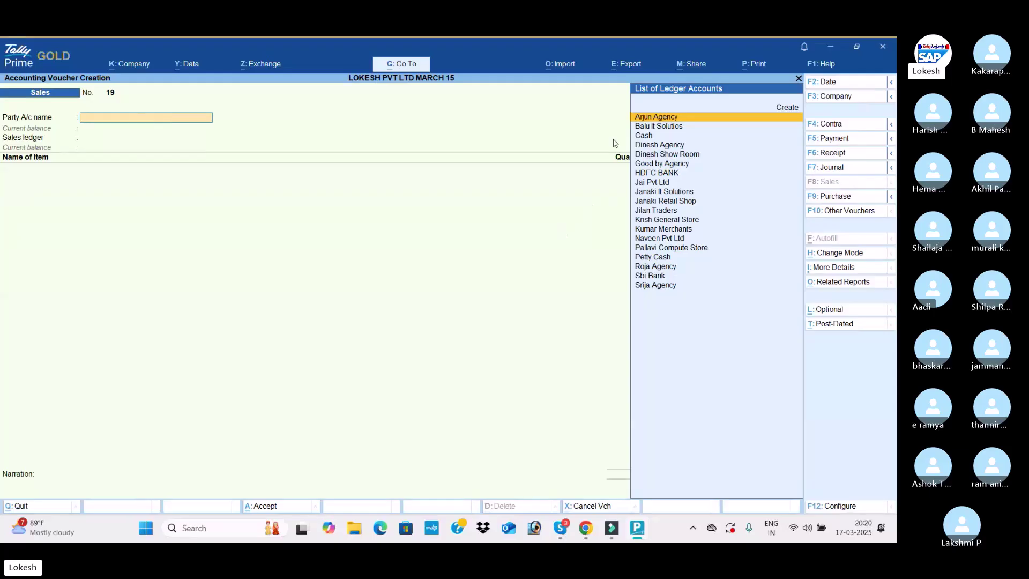
pyautogui.hotkey('alt', 'Tab')
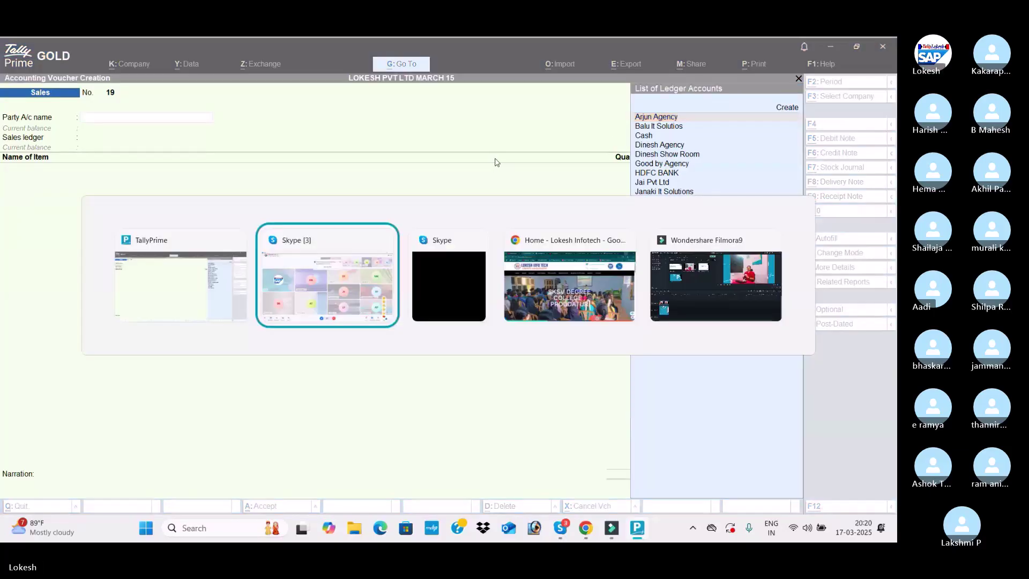
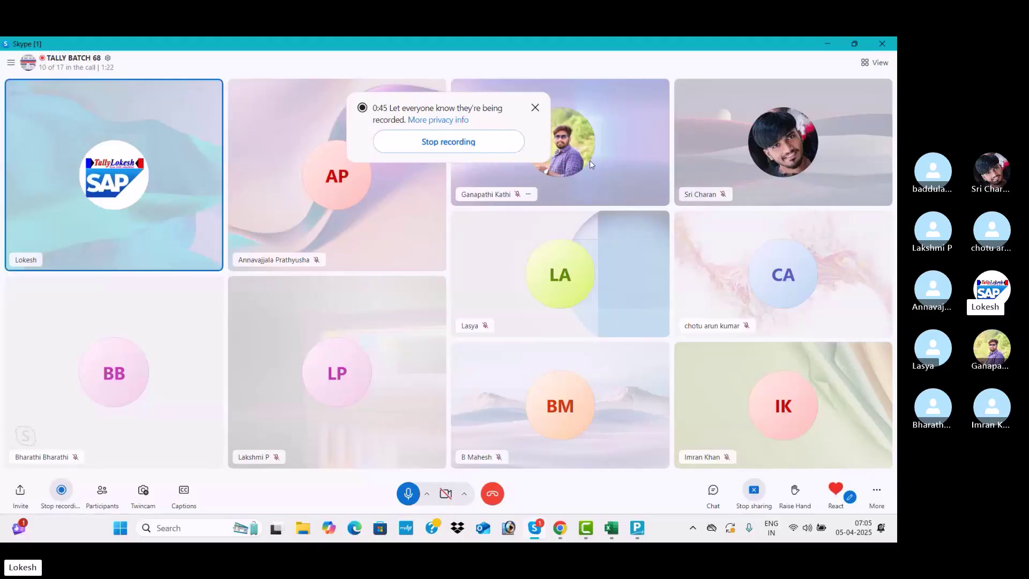
# Step: Switch to TallyPrime and load the company Lokesh Pvt Ltd April 03
pyautogui.moveTo(638, 532)
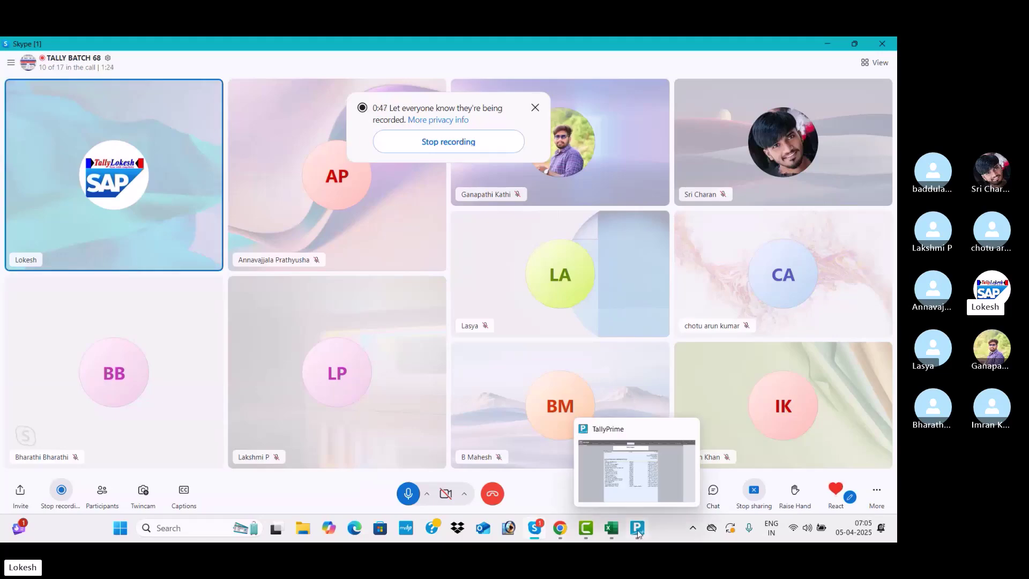
pyautogui.click(657, 470)
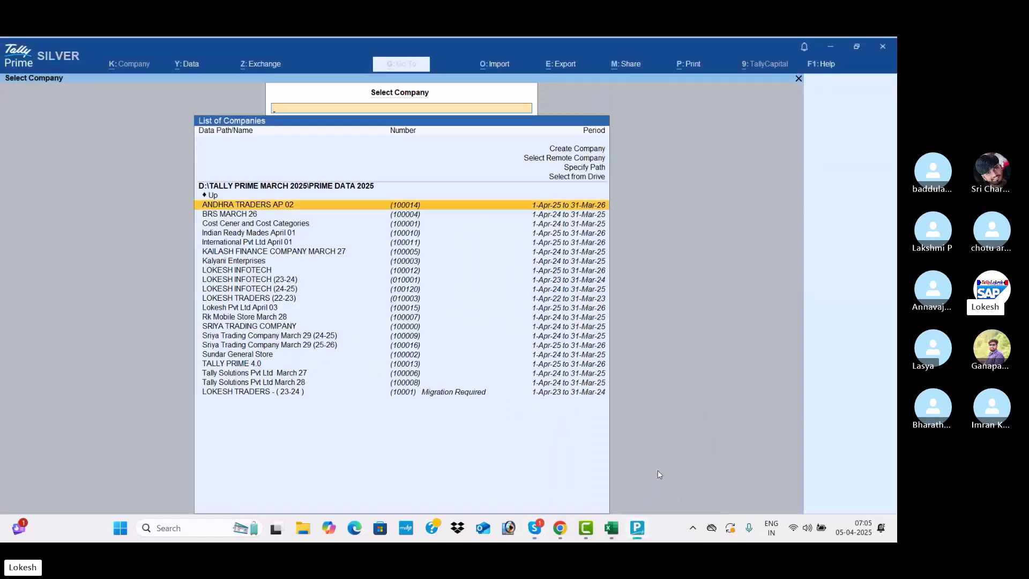
pyautogui.write('lok')
pyautogui.press('Down')
pyautogui.press('Down')
pyautogui.press('Down')
pyautogui.press('Down')
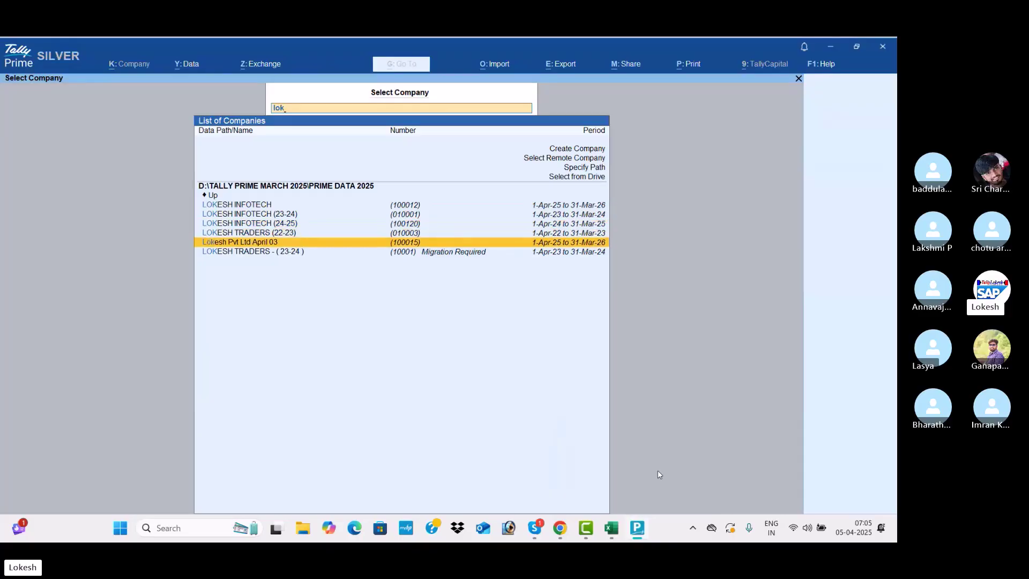
pyautogui.press('Return')
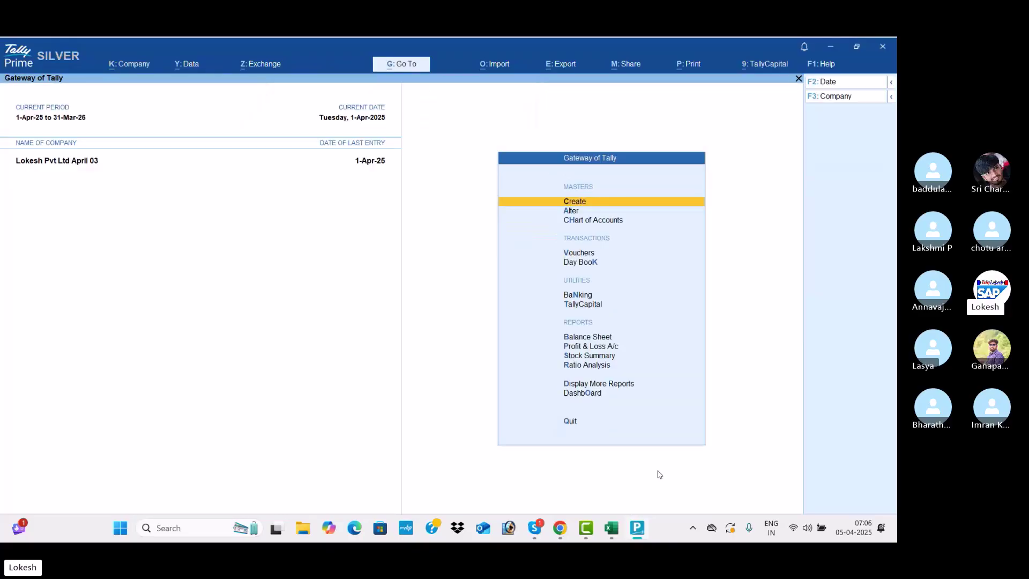
# Step: Open voucher entry from the Gateway of Tally with the Sales voucher type
pyautogui.press('Down')
pyautogui.press('Down')
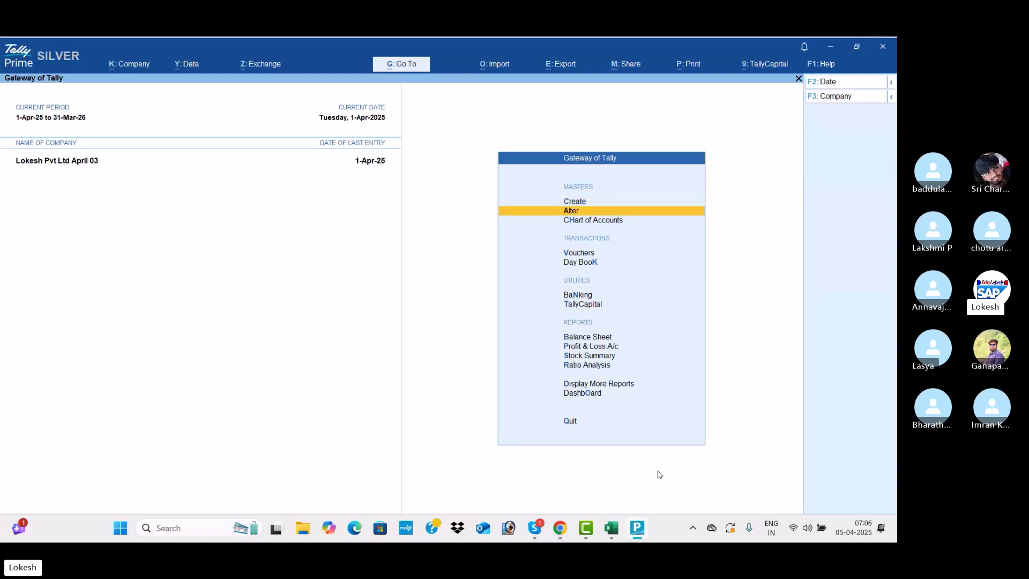
pyautogui.press('Down')
pyautogui.press('Return')
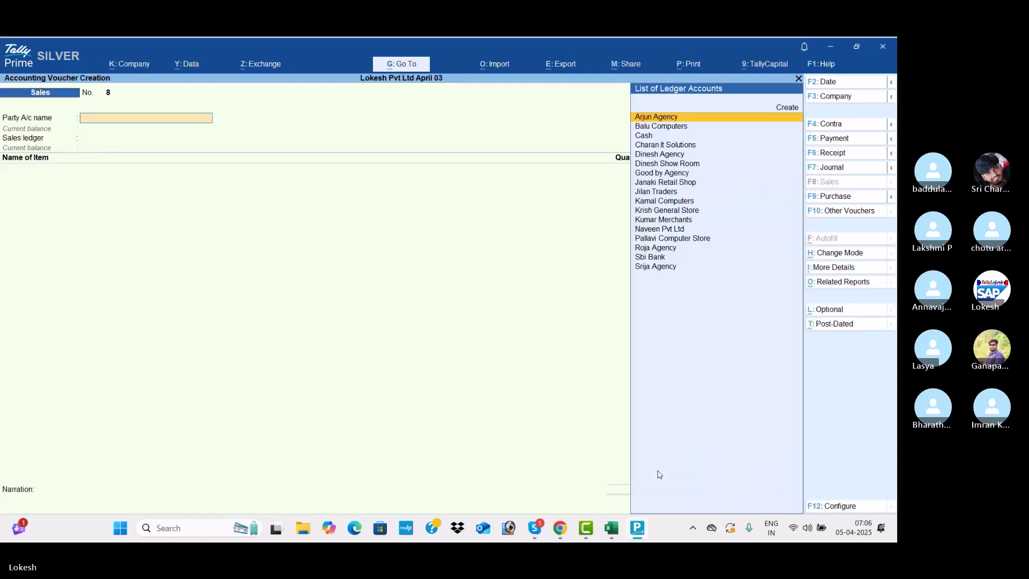
pyautogui.click(854, 197)
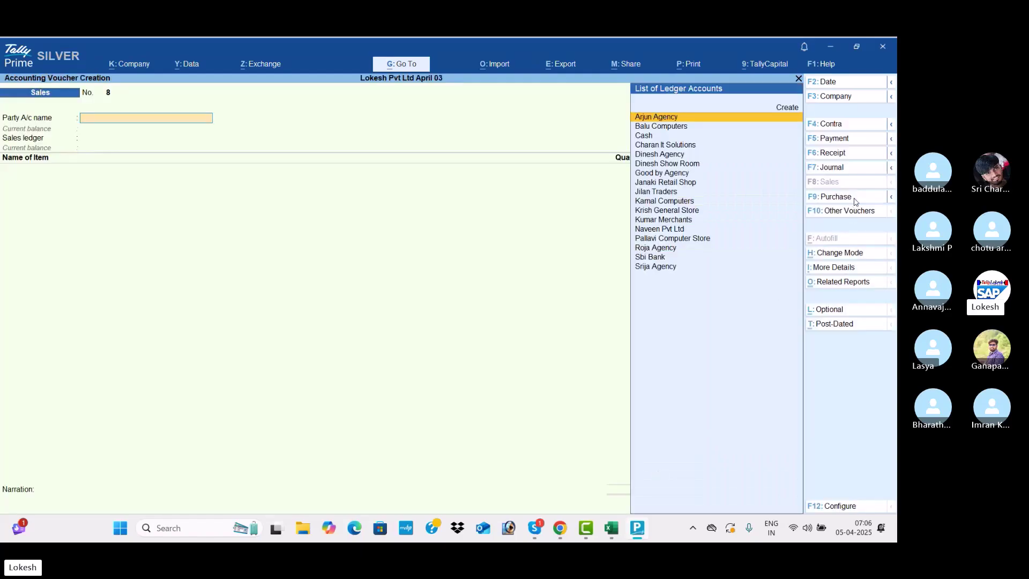
pyautogui.click(854, 182)
# Step: Start creating the party ledger Varun It Solutions under Sundry Debtors, keeping the same mailing name
pyautogui.hotkey('alt', 'c')
pyautogui.write('Varun a')
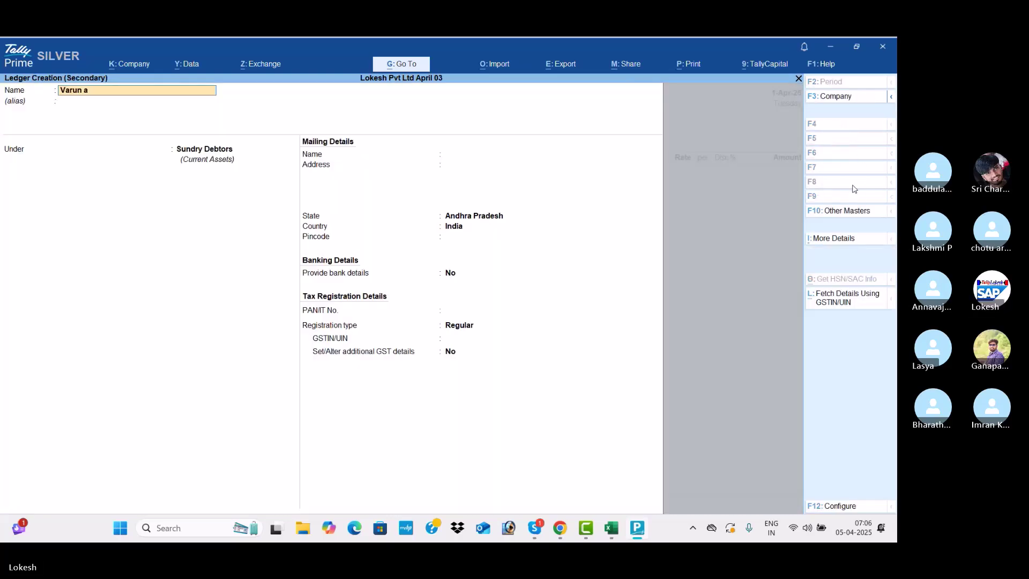
pyautogui.press('BackSpace')
pyautogui.write('It Solut0')
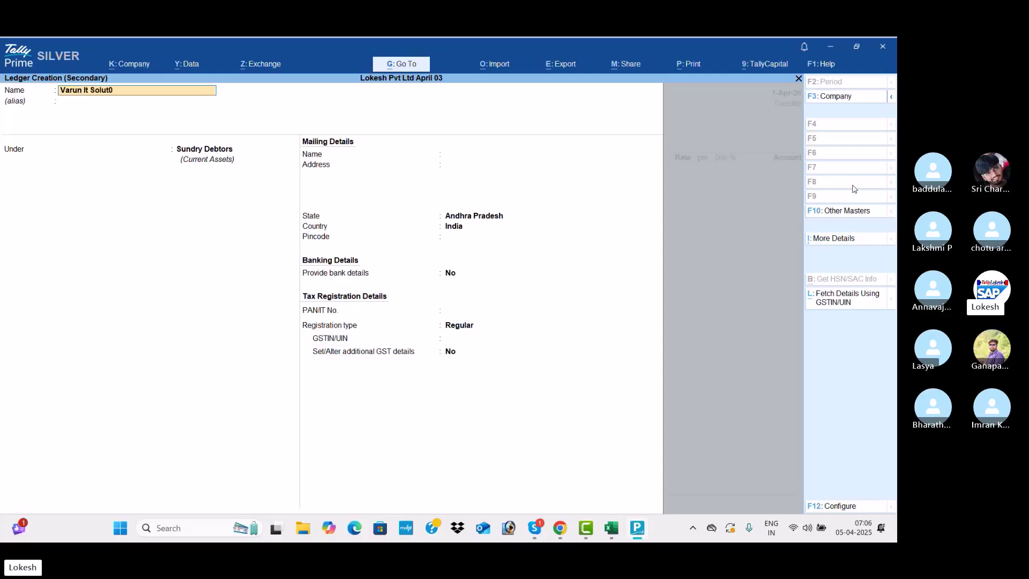
pyautogui.press('BackSpace')
pyautogui.write('ions')
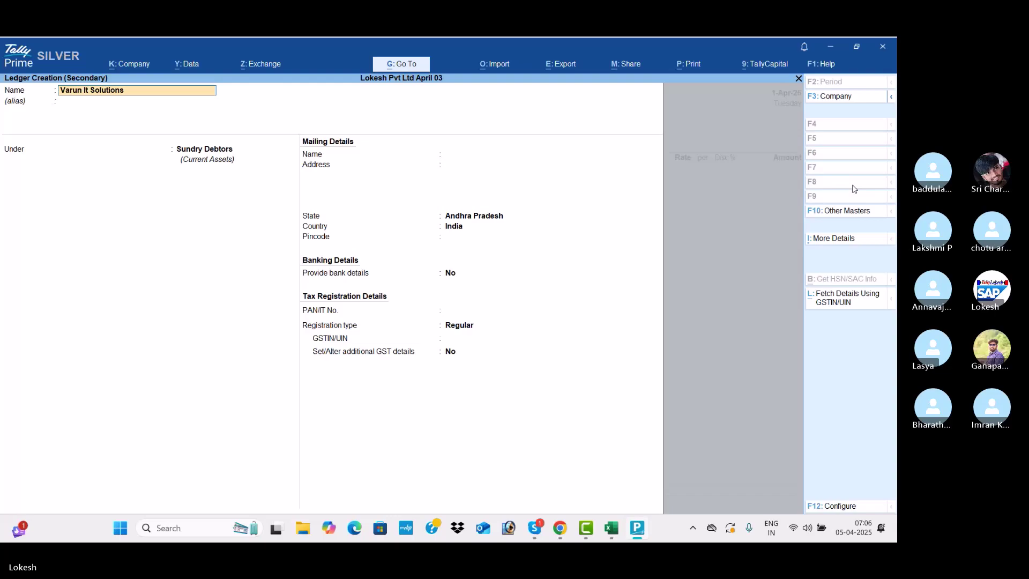
pyautogui.press('Return')
pyautogui.press('Return')
pyautogui.press('Return')
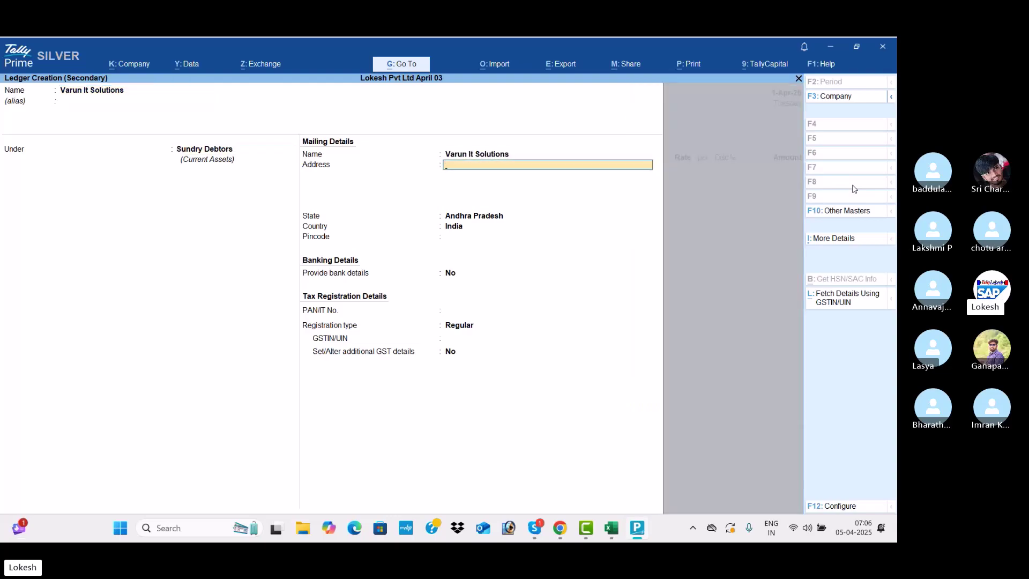
# Step: Enter the party's postal address in the mailing details, keeping Andhra Pradesh, India and no bank details
pyautogui.write('#10/789, Nr Naga')
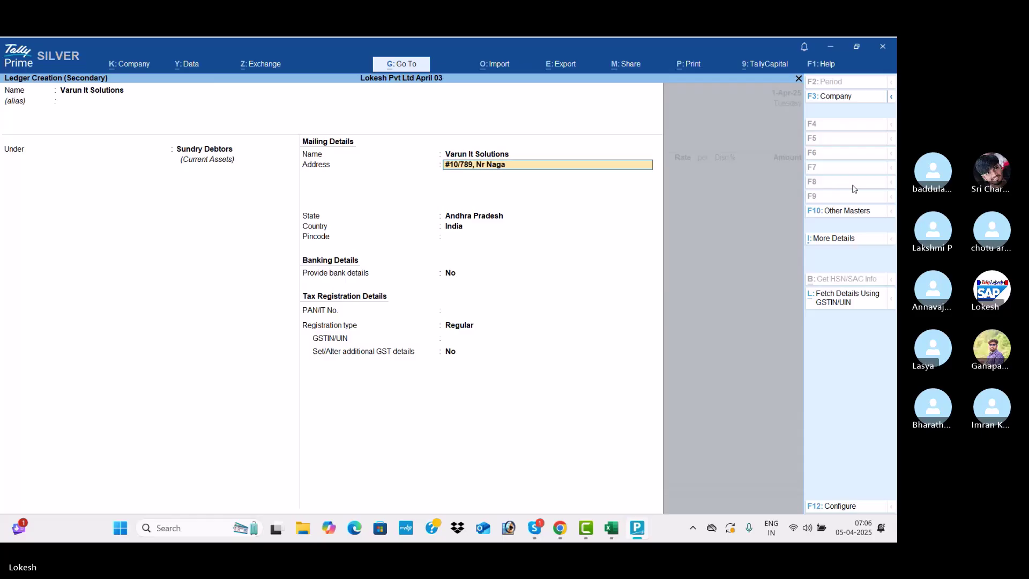
pyautogui.write('r , Vizag')
pyautogui.press('BackSpace')
pyautogui.write('02')
pyautogui.press('Return')
pyautogui.press('Return')
pyautogui.press('Return')
pyautogui.press('Return')
pyautogui.press('Return')
pyautogui.press('Return')
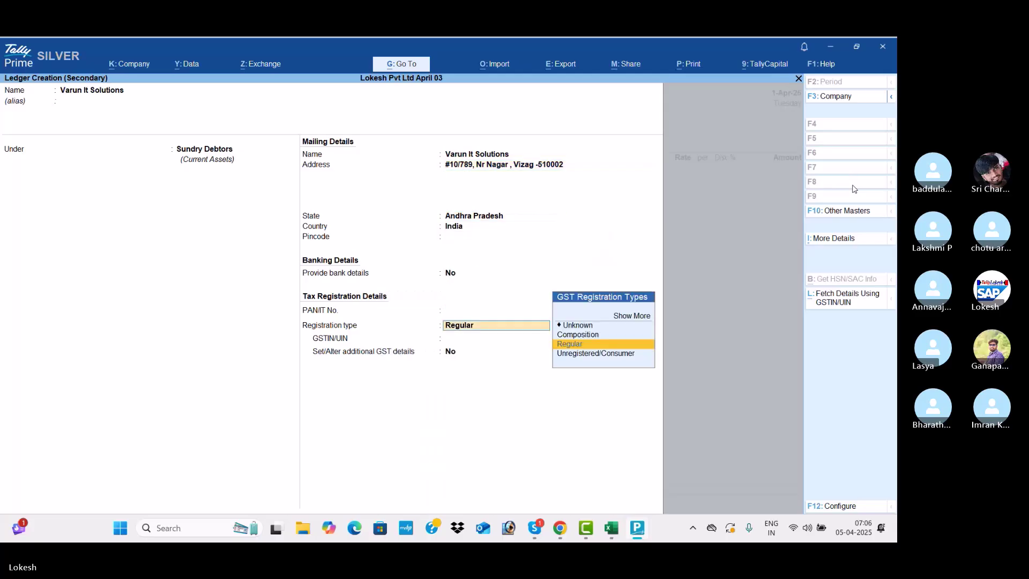
# Step: Keep the Regular registration type, enter the party's GSTIN and save the ledger
pyautogui.press('Return')
pyautogui.write('37AAAA')
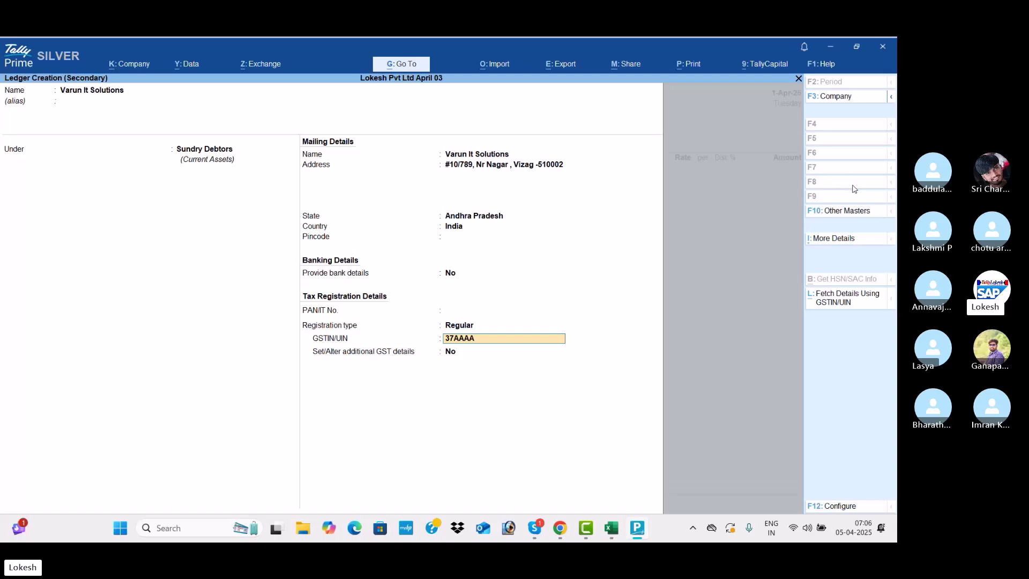
pyautogui.write('A1478A1Z8')
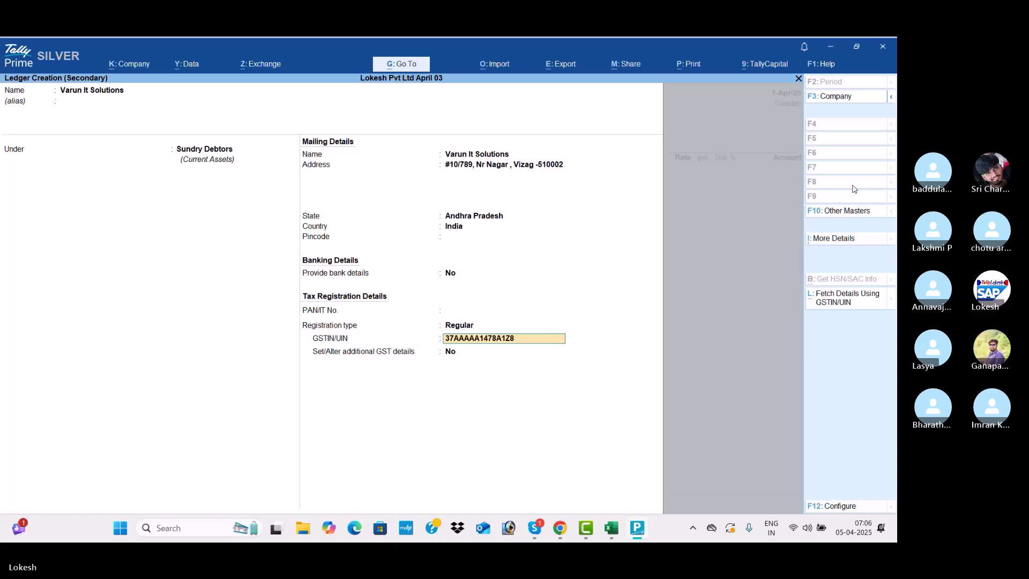
pyautogui.press('Return')
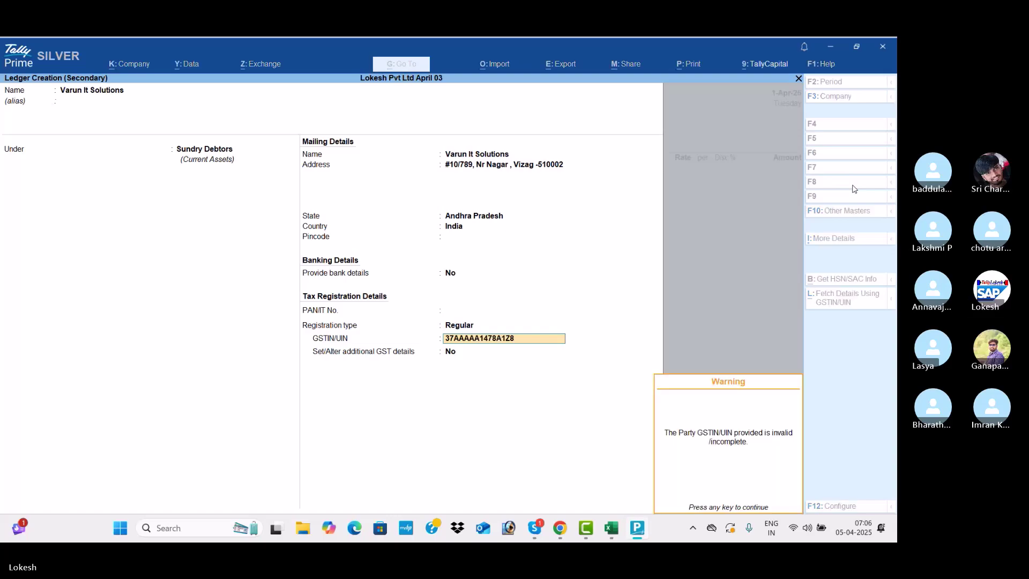
pyautogui.press('Return')
pyautogui.hotkey('ctrl', 'a')
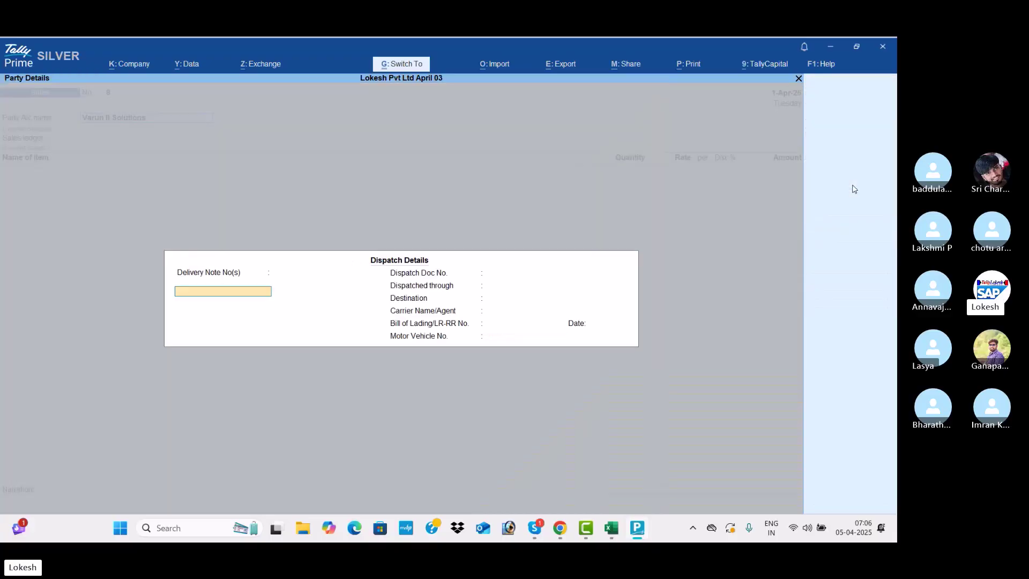
# Step: Accept the dispatch and party details unchanged and choose Sales as the sales ledger
pyautogui.hotkey('ctrl', 'a')
pyautogui.hotkey('ctrl', 'a')
pyautogui.press('Return')
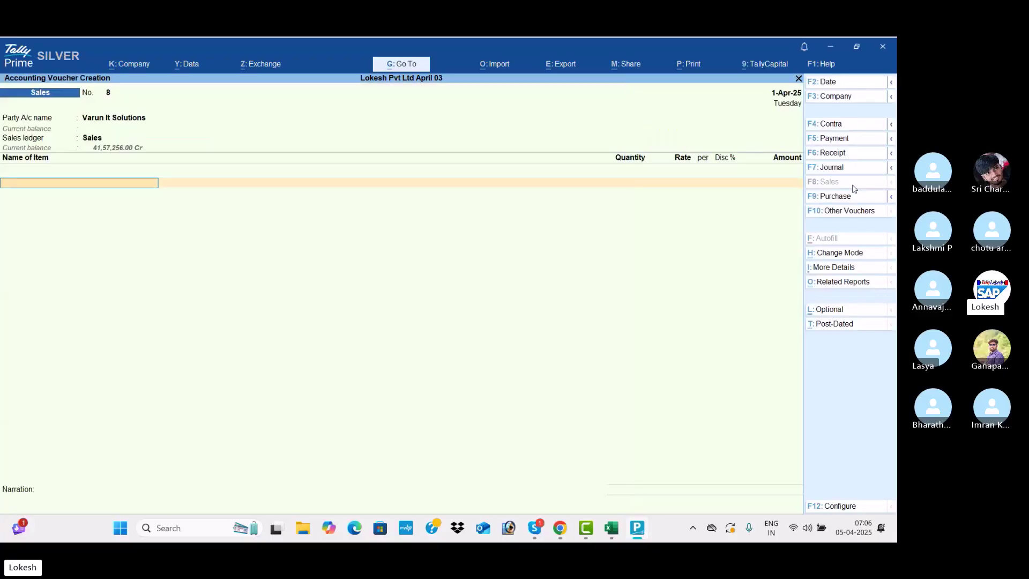
# Step: Add 10 nos of Vivo Y53 at 15,000 to the Varun It Solutions voucher
pyautogui.write('V')
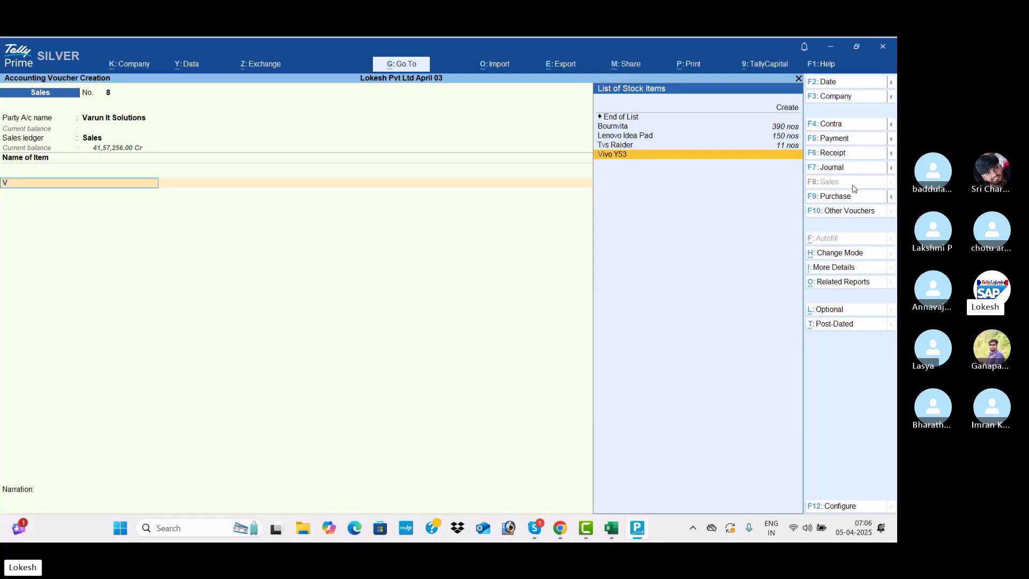
pyautogui.press('Return')
pyautogui.write('10')
pyautogui.press('Return')
pyautogui.press('Return')
pyautogui.write('15,000')
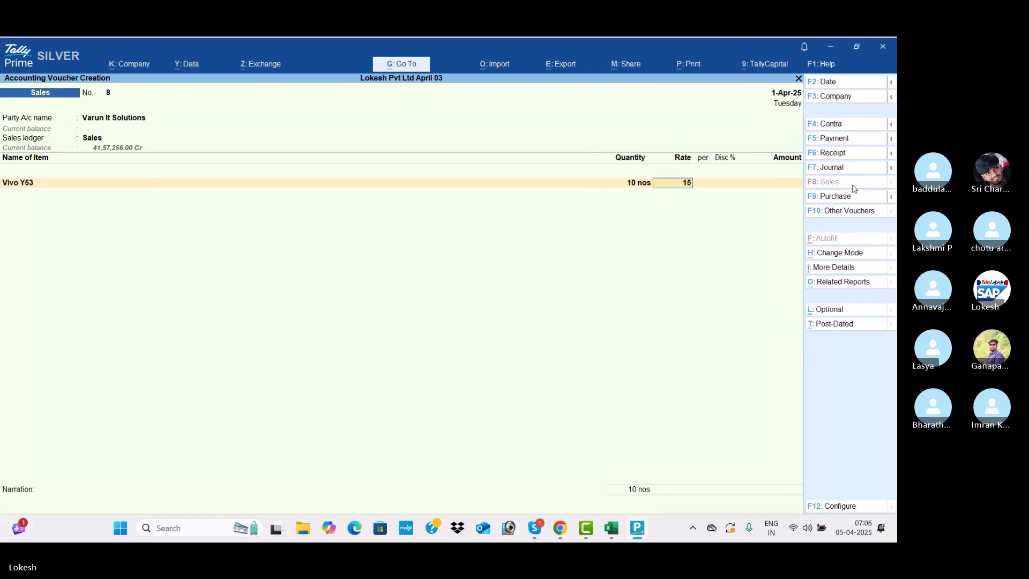
pyautogui.press('Return')
pyautogui.press('Return')
pyautogui.press('Return')
pyautogui.press('Return')
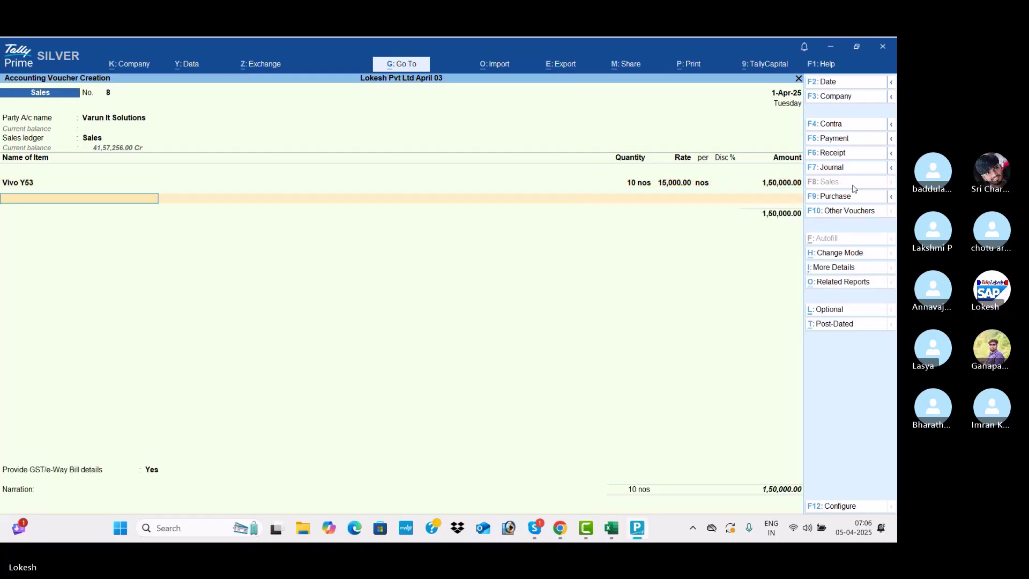
# Step: Add 10 nos of Asus at 15,000 to the Varun It Solutions voucher
pyautogui.press('Down')
pyautogui.press('Down')
pyautogui.press('Return')
pyautogui.write('10')
pyautogui.press('Return')
pyautogui.write('15000')
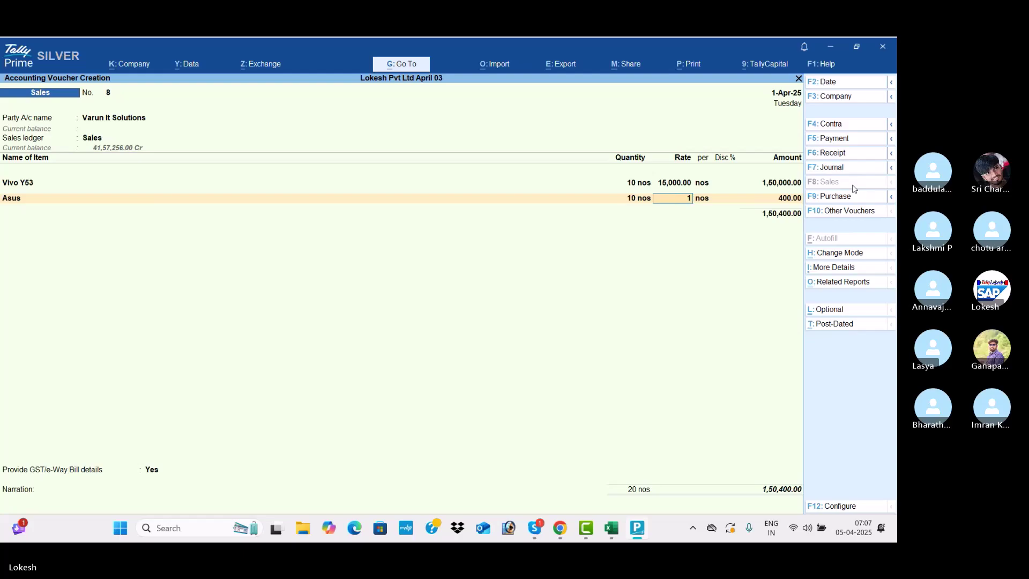
pyautogui.press('Return')
pyautogui.press('Return')
pyautogui.press('Return')
pyautogui.press('Return')
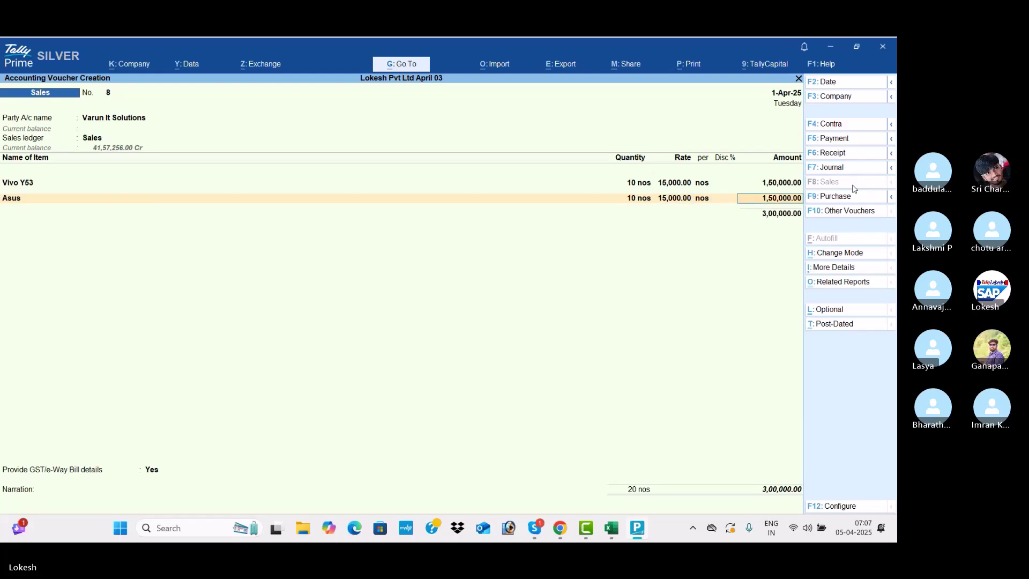
# Step: Add 10 nos of Apple Mack Book at 20,000 to the Varun It Solutions voucher
pyautogui.press('Down')
pyautogui.press('Down')
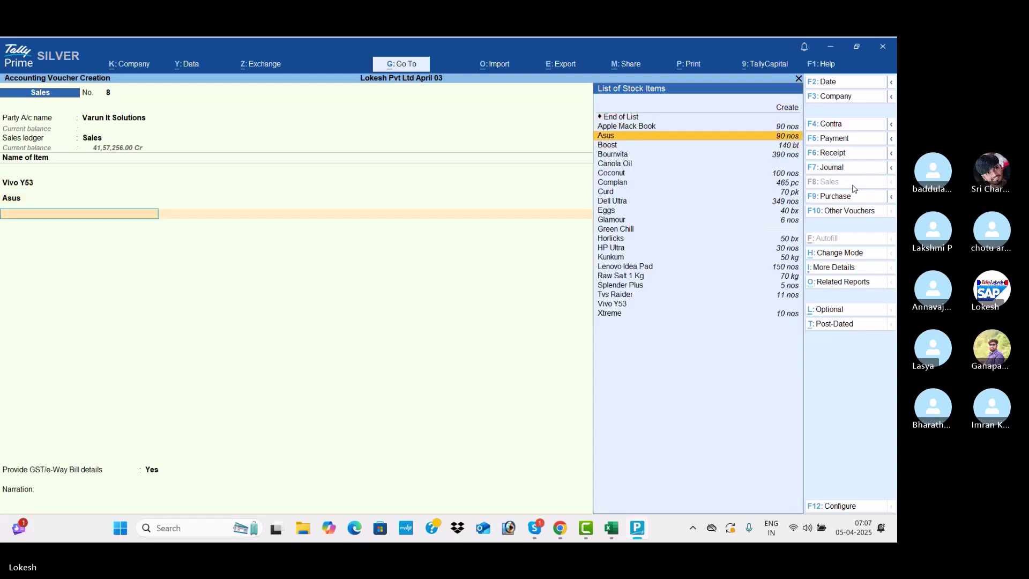
pyautogui.press('Up')
pyautogui.press('Return')
pyautogui.write('10')
pyautogui.press('Return')
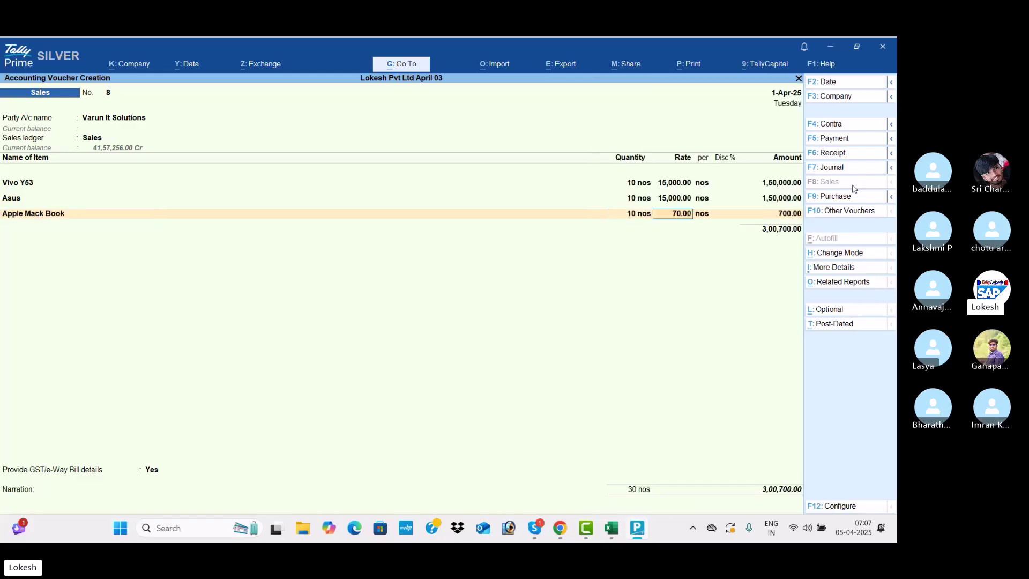
pyautogui.write('20000')
pyautogui.press('Return')
pyautogui.press('Return')
pyautogui.press('Return')
pyautogui.press('Return')
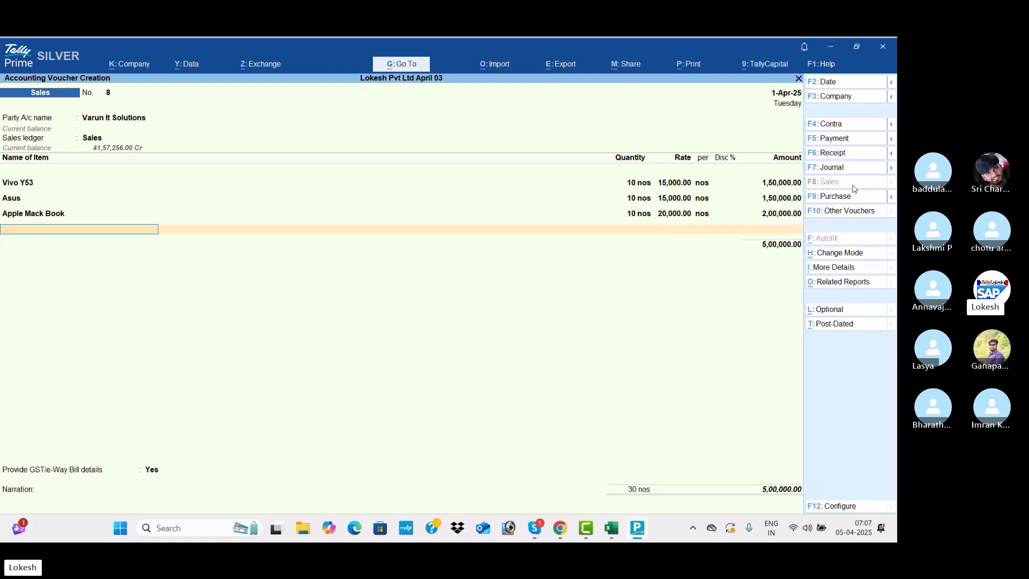
# Step: Finish the item list and add the CGST and SGST ledgers with their calculated amounts to the Varun It Solutions voucher
pyautogui.press('Return')
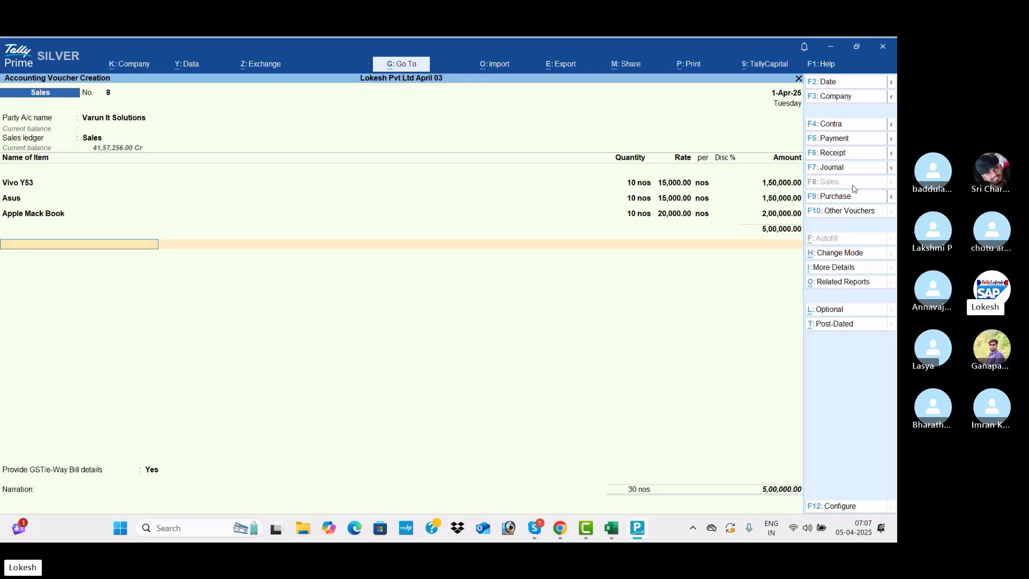
pyautogui.write('Cg')
pyautogui.press('Return')
pyautogui.press('Return')
pyautogui.write('Sg')
pyautogui.press('Return')
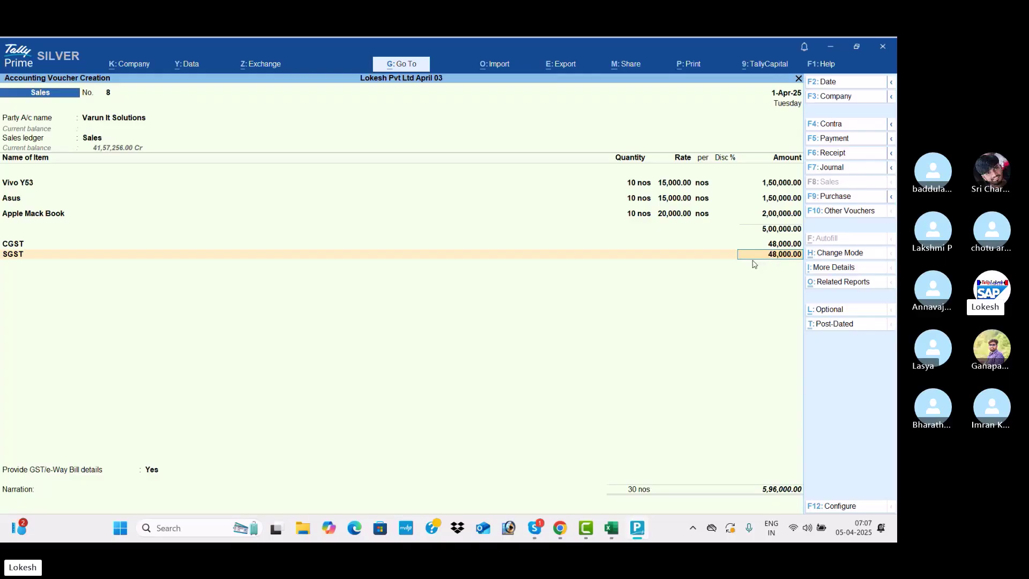
pyautogui.press('Return')
# Step: Set Provide GST/e-Way Bill details to No and save the voucher without narration, declining to send details for e-Way Bill generation
pyautogui.press('Return')
pyautogui.write('n')
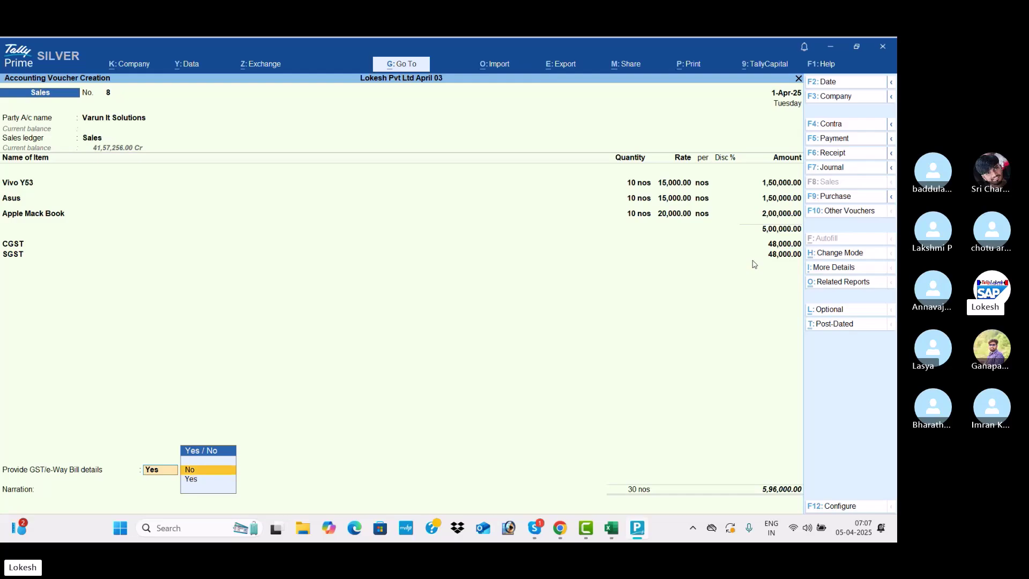
pyautogui.press('Return')
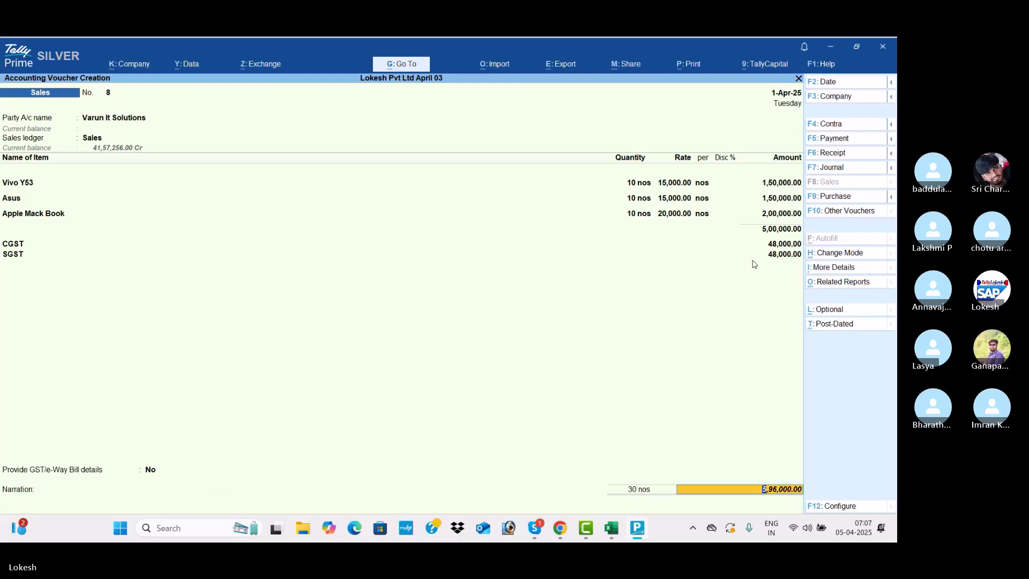
pyautogui.press('Return')
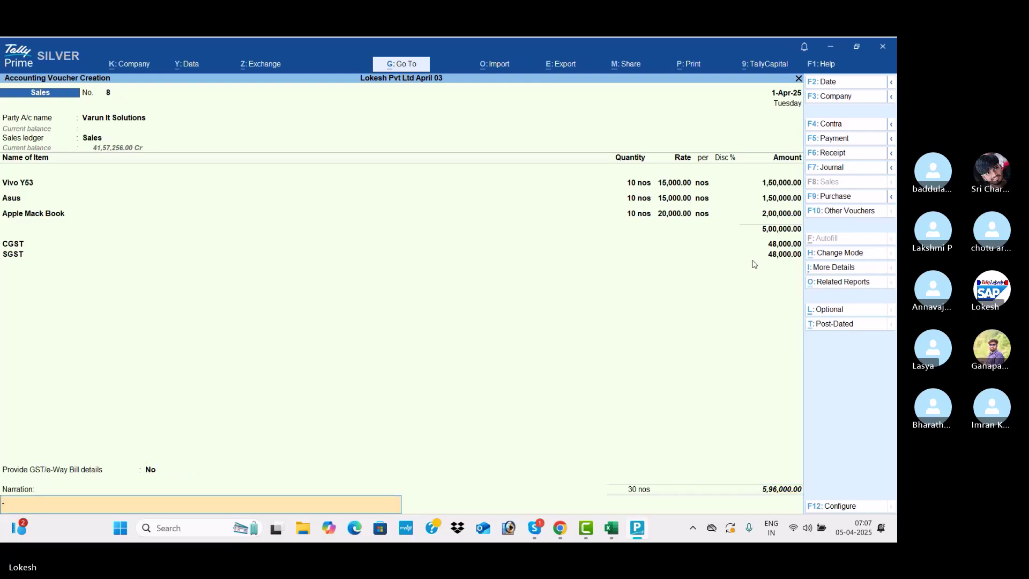
pyautogui.press('Return')
pyautogui.press('Return')
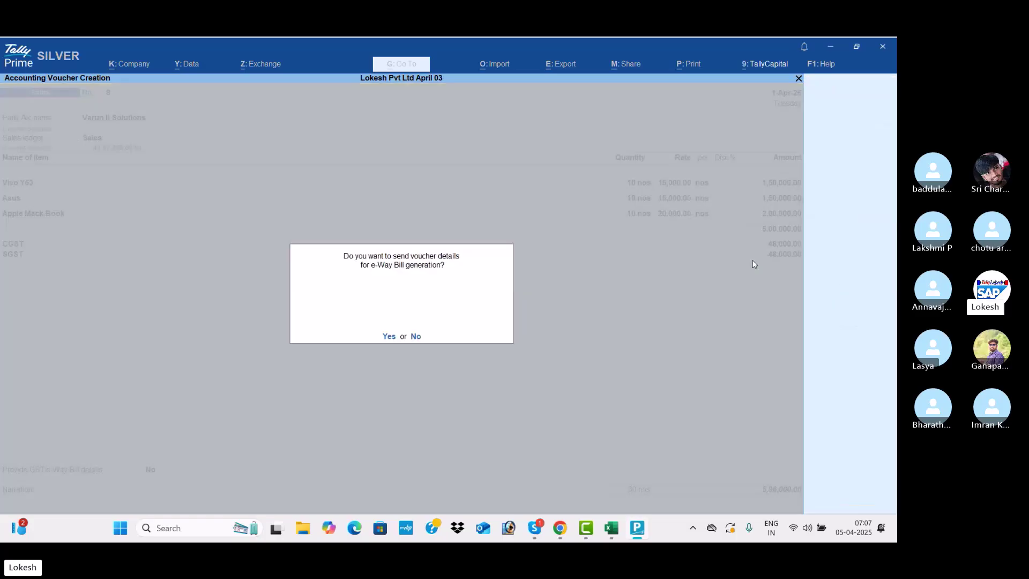
pyautogui.press('n')
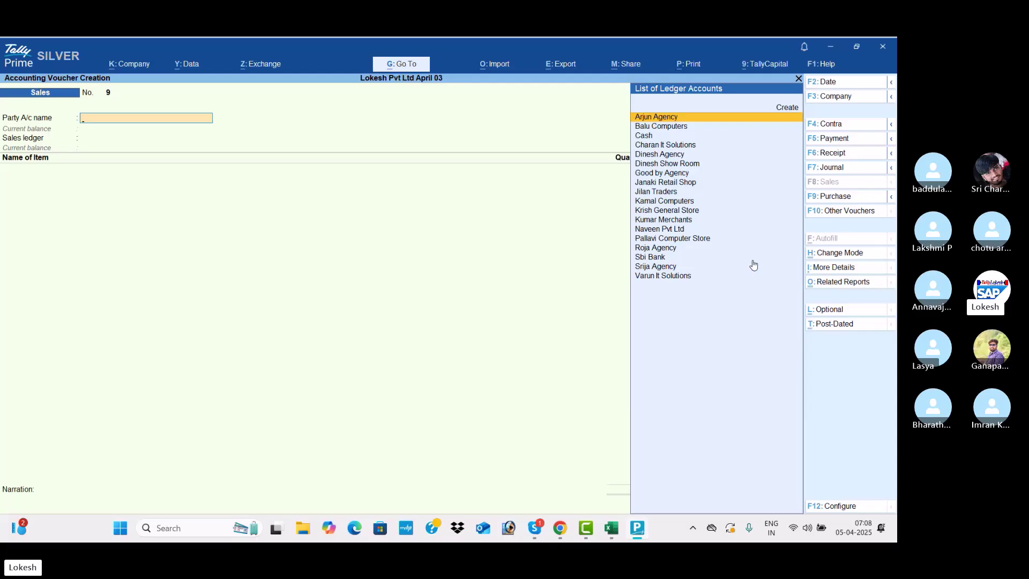
# Step: Set Provide Rate Inclusive of Tax for Stock Items to Yes in the sales voucher configuration
pyautogui.click(840, 513)
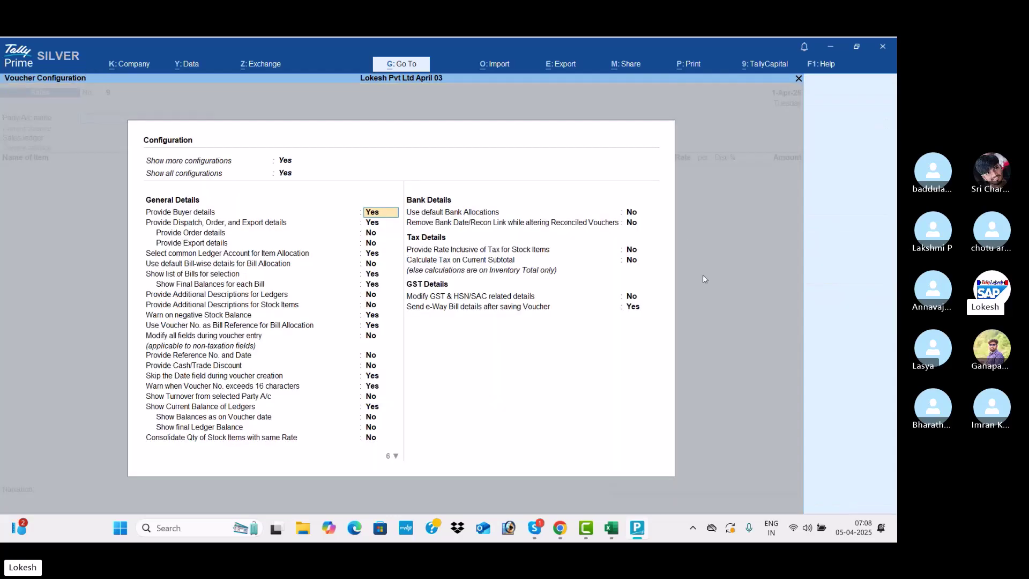
pyautogui.click(632, 249)
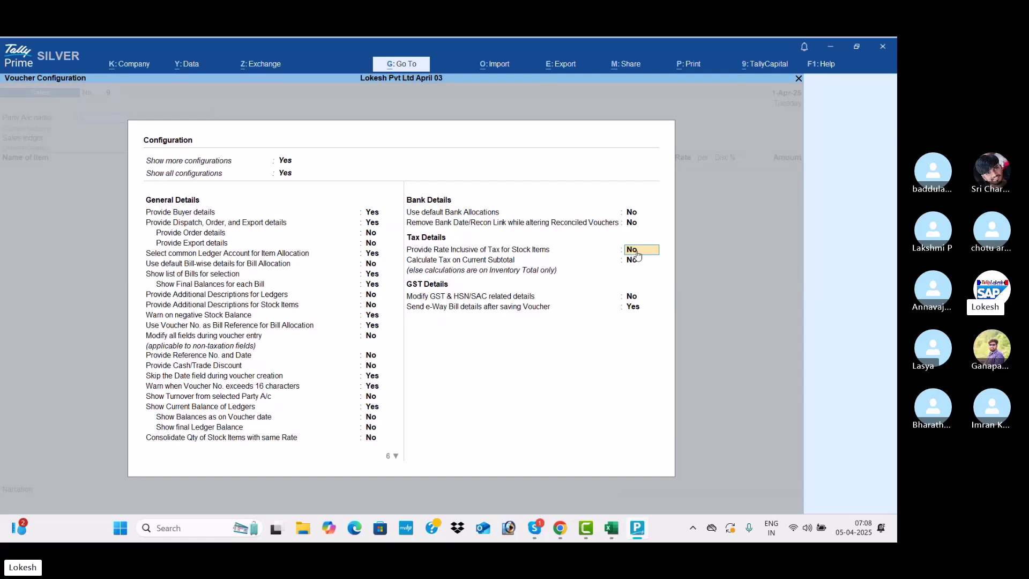
pyautogui.write('y')
pyautogui.press('Return')
pyautogui.press('Return')
pyautogui.press('Return')
pyautogui.press('Return')
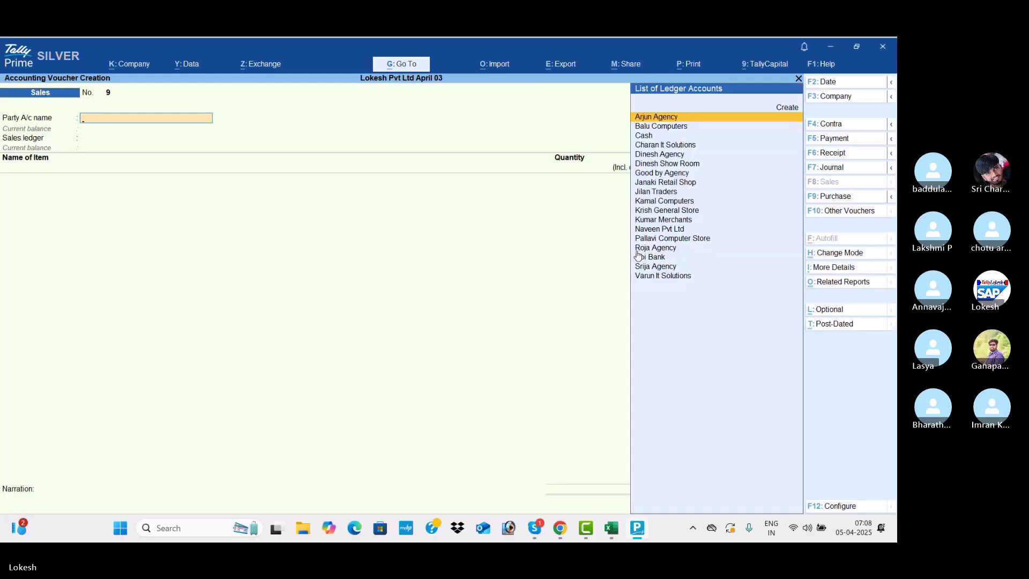
# Step: Choose Varun It Solutions as the party, accept the dispatch and party details unchanged, and select the Sales ledger
pyautogui.write('va')
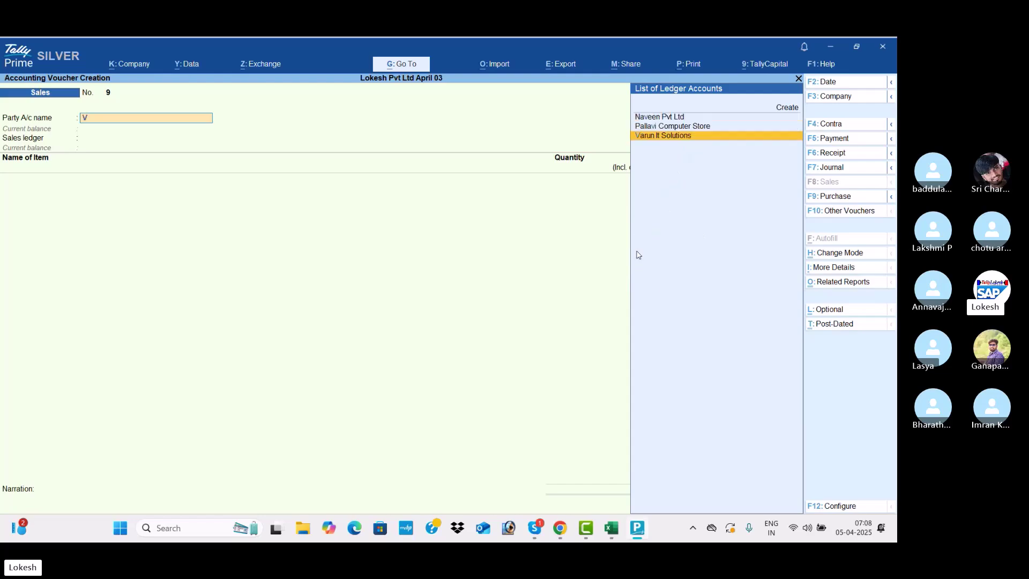
pyautogui.press('Return')
pyautogui.press('Return')
pyautogui.press('Return')
pyautogui.press('Return')
pyautogui.press('Return')
pyautogui.press('Return')
pyautogui.press('Return')
pyautogui.press('Return')
pyautogui.press('Return')
pyautogui.press('Return')
pyautogui.press('Return')
pyautogui.press('Return')
pyautogui.press('Return')
pyautogui.press('Return')
pyautogui.press('Return')
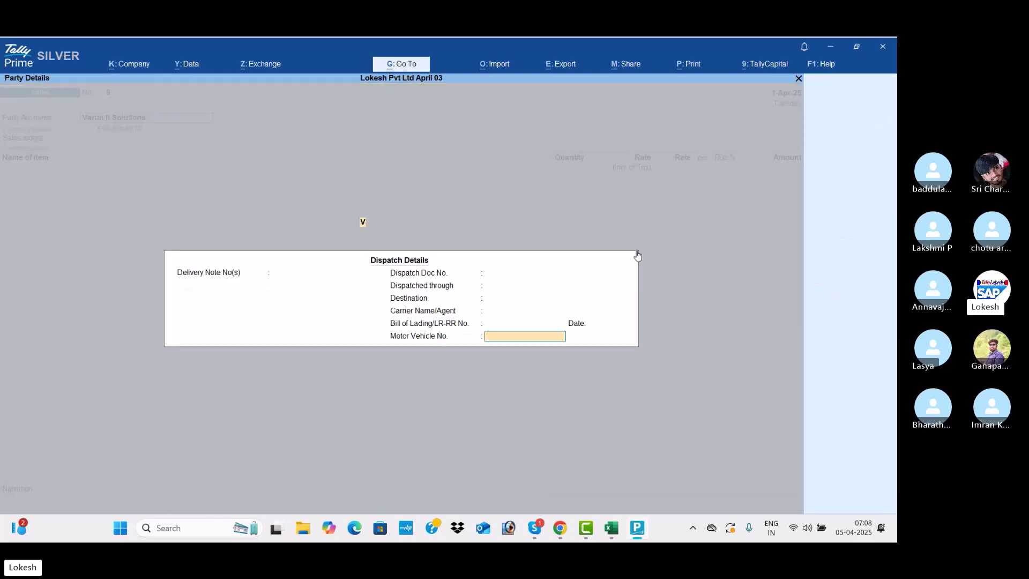
pyautogui.press('Return')
pyautogui.press('Return')
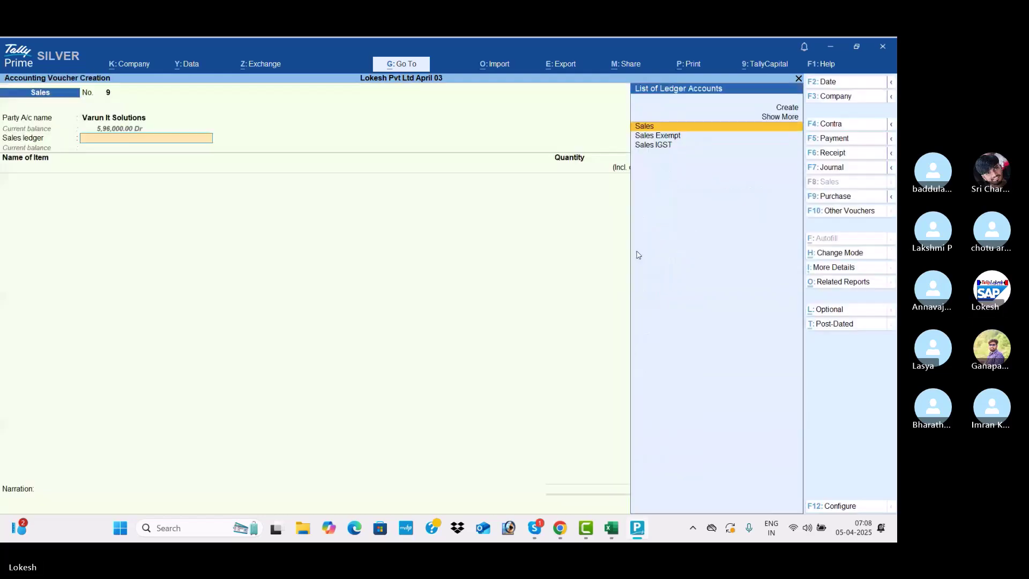
pyautogui.press('Return')
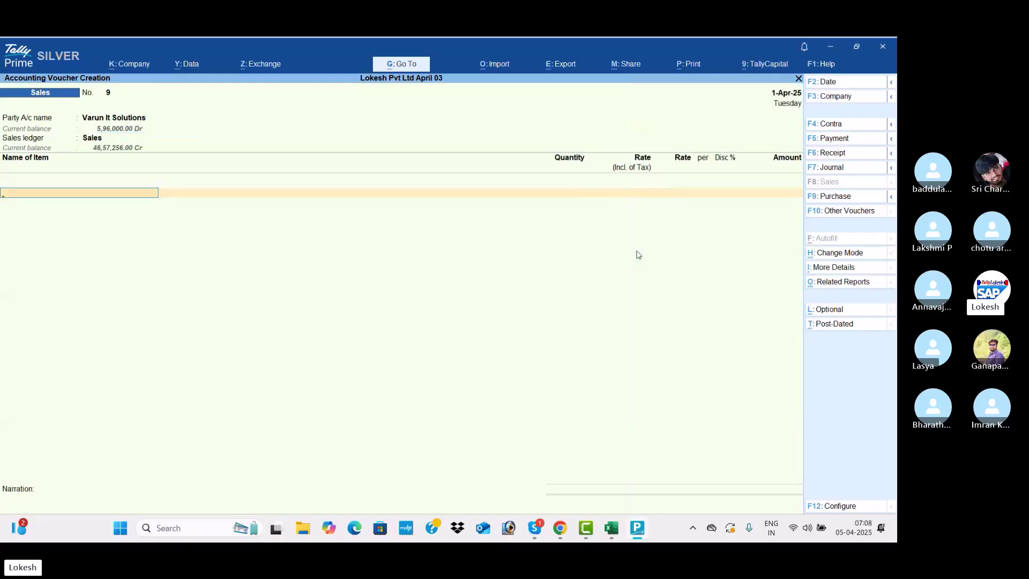
# Step: Add 1 nos of Vivo Y53 at a tax-inclusive rate of 15,000
pyautogui.press('Return')
pyautogui.write('1')
pyautogui.press('Return')
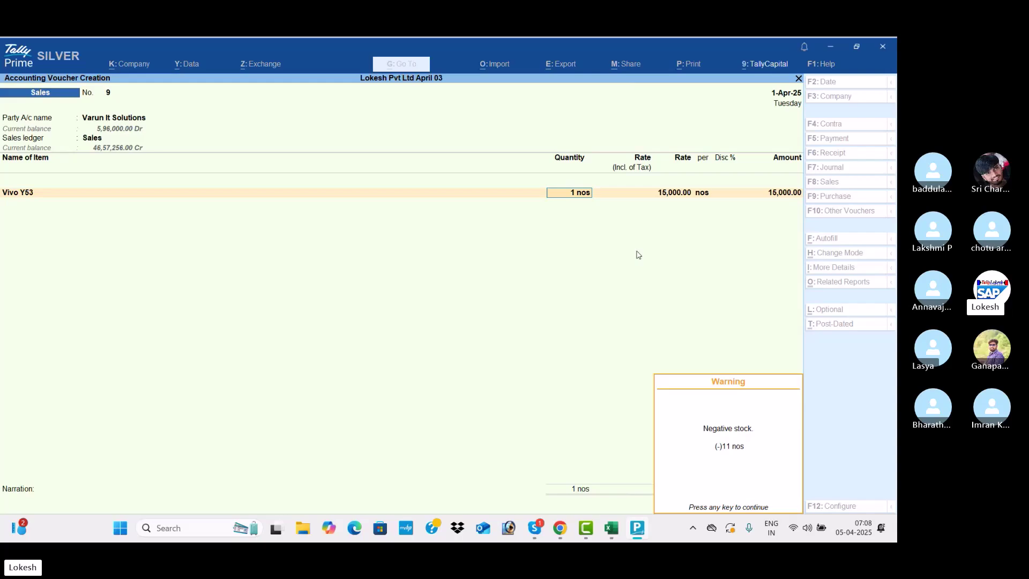
pyautogui.press('Return')
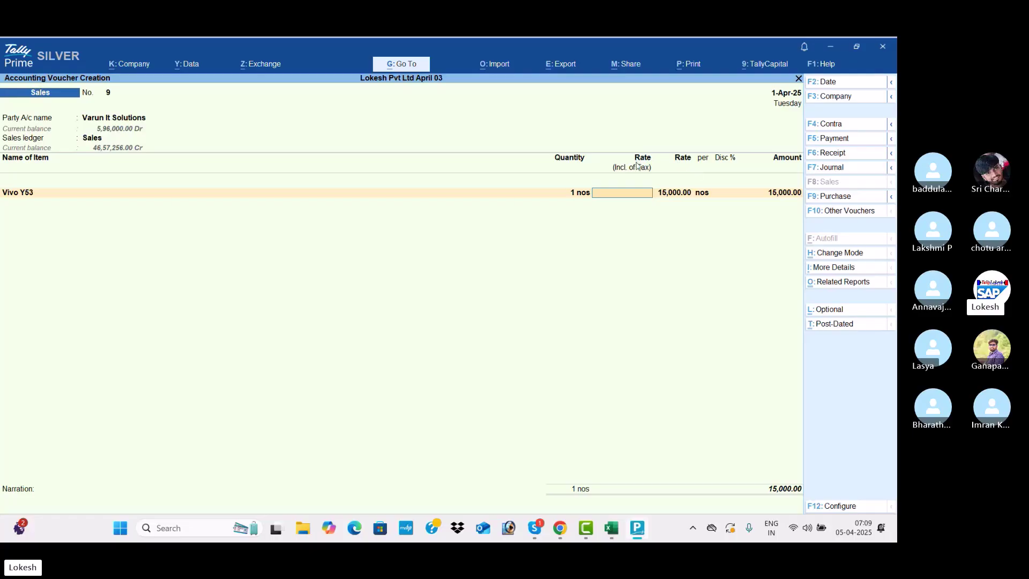
pyautogui.write('5000')
pyautogui.press('Return')
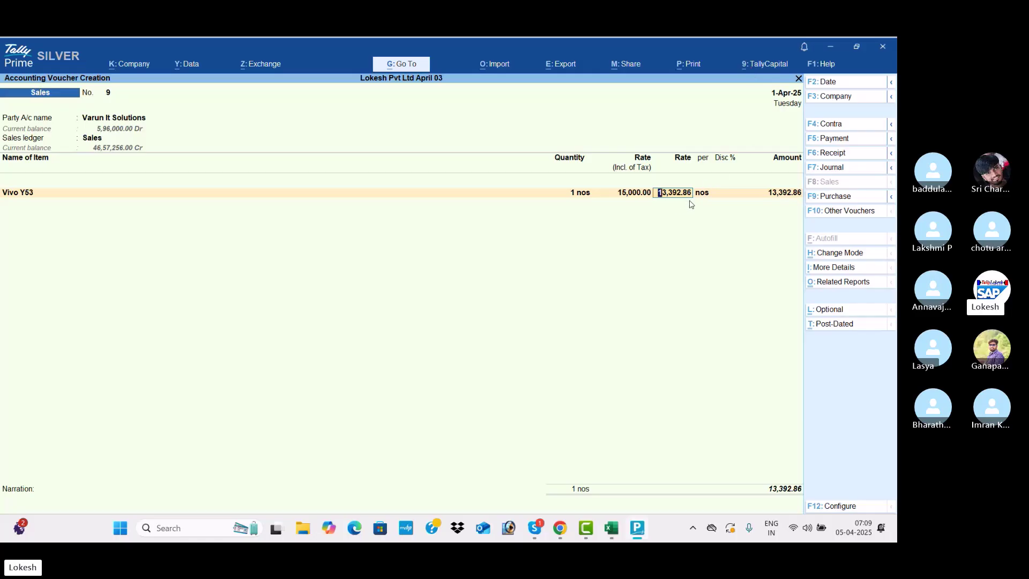
pyautogui.press('Return')
pyautogui.press('Return')
pyautogui.press('Return')
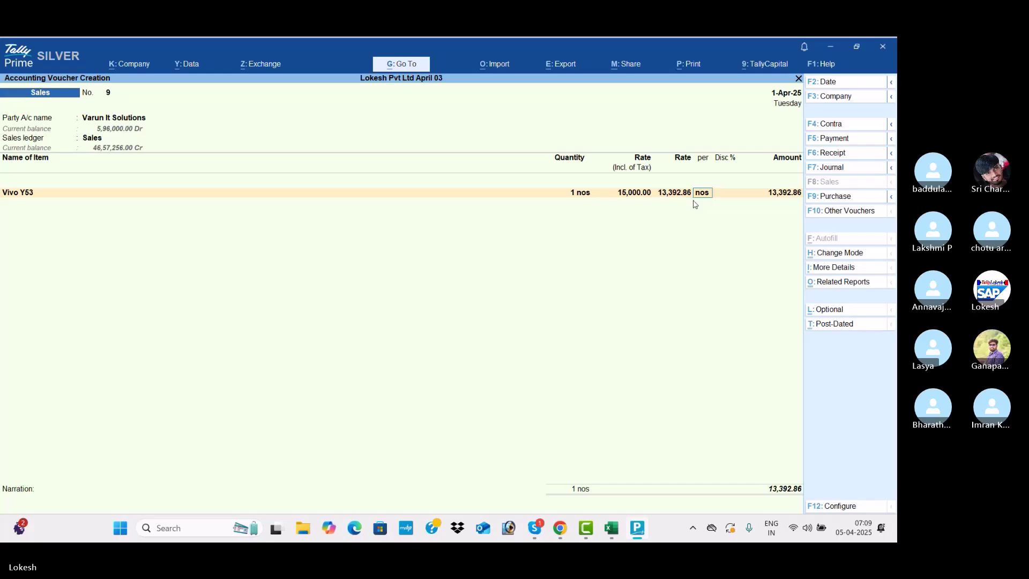
pyautogui.press('Return')
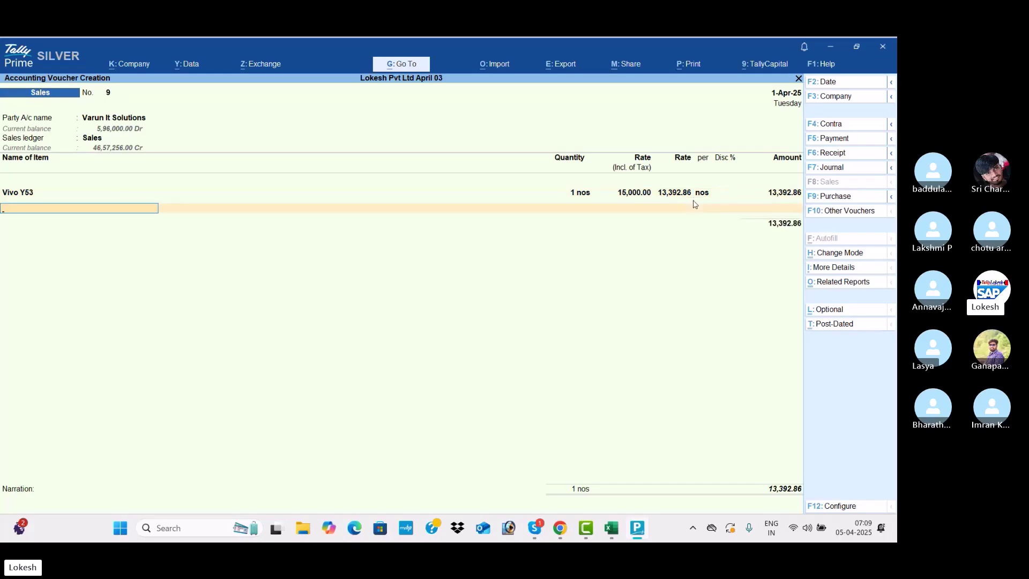
# Step: Add the CGST and SGST ledgers below the Vivo Y53 item and save the sales voucher
pyautogui.press('Return')
pyautogui.write('cg')
pyautogui.press('Return')
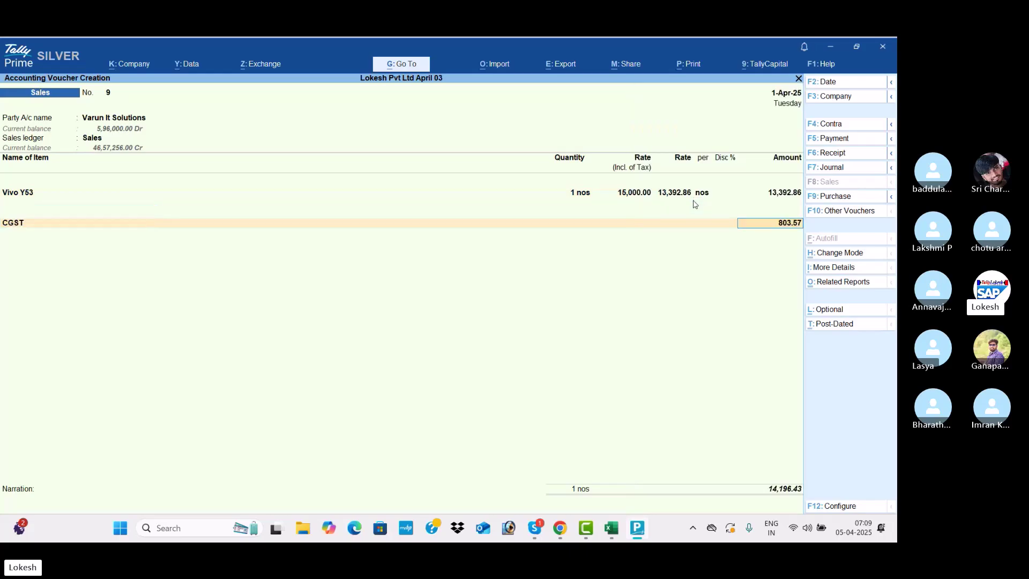
pyautogui.press('Return')
pyautogui.write('sg')
pyautogui.press('Return')
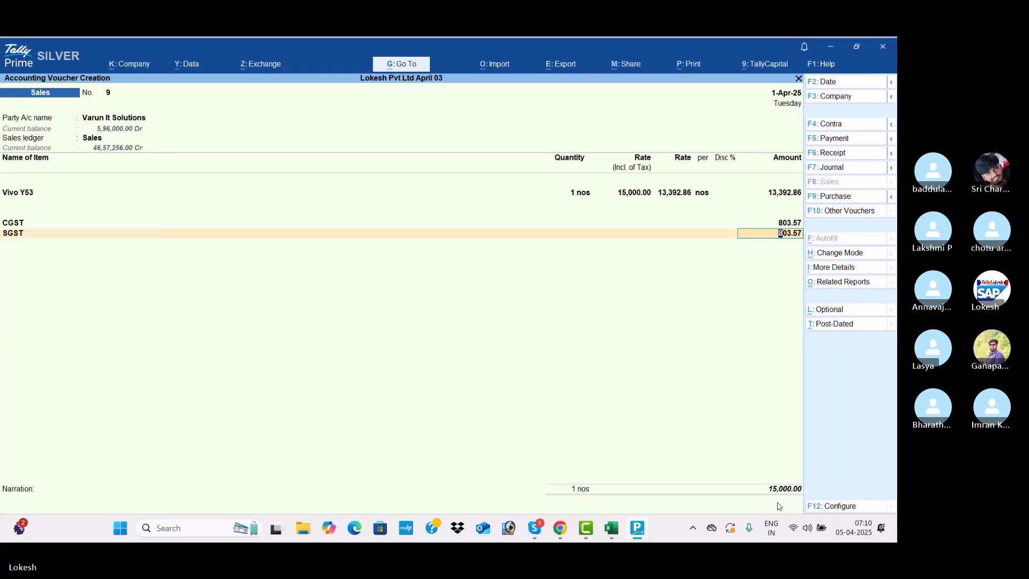
pyautogui.press('Return')
pyautogui.press('Return')
pyautogui.press('Return')
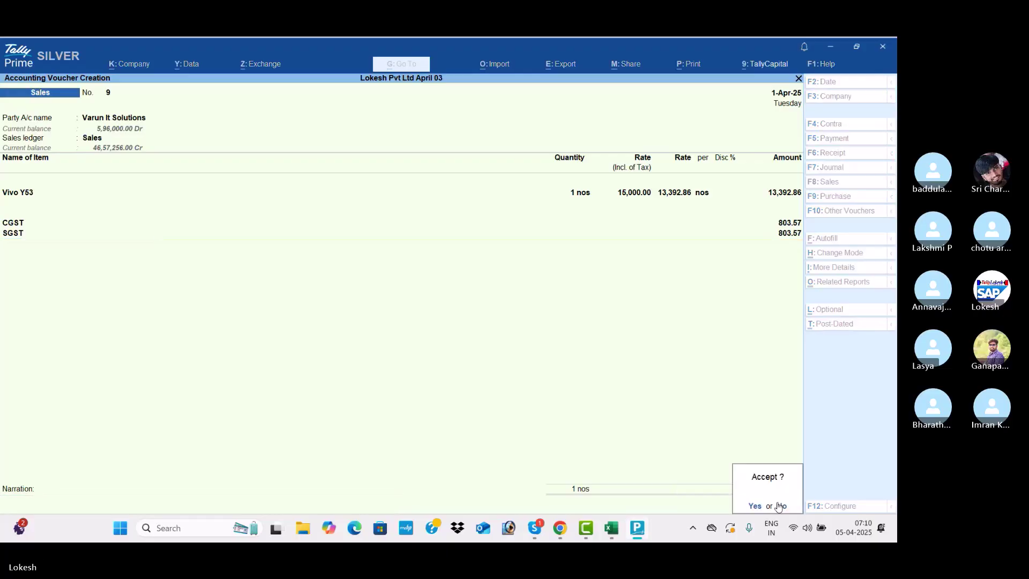
pyautogui.press('Return')
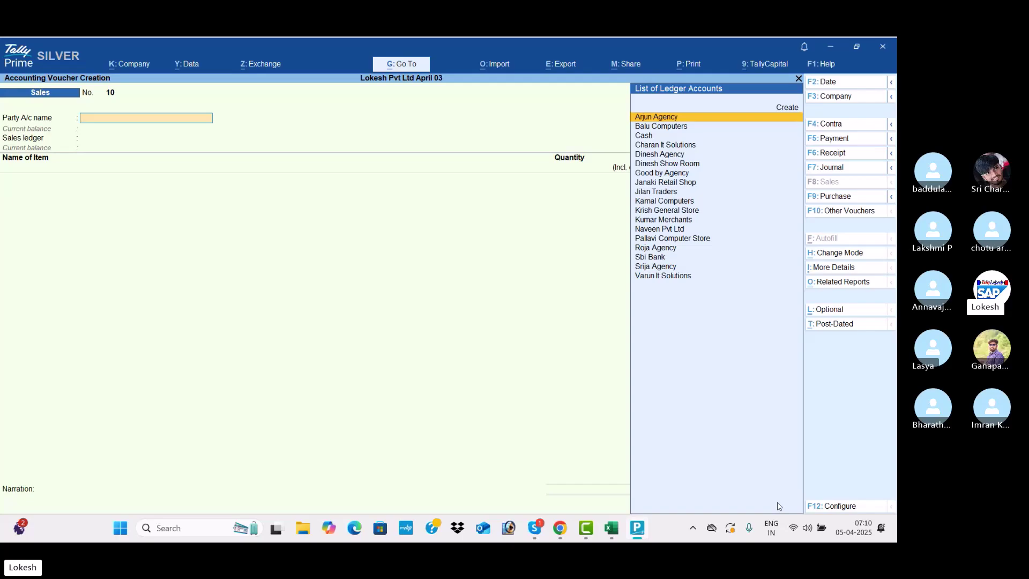
# Step: Start another sales voucher for Varun It Solutions with unchanged dispatch and party details and the Sales ledger
pyautogui.write('va')
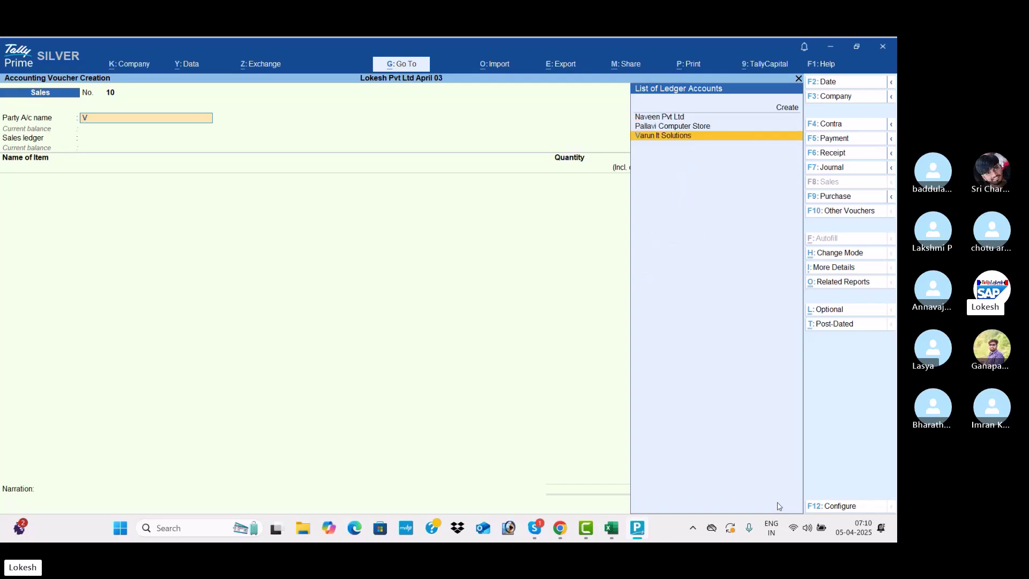
pyautogui.press('Return')
pyautogui.press('Return')
pyautogui.press('Return')
pyautogui.press('Return')
pyautogui.press('Return')
pyautogui.press('Return')
pyautogui.press('Return')
pyautogui.press('Return')
pyautogui.press('Return')
pyautogui.press('Return')
pyautogui.press('Return')
pyautogui.press('Return')
pyautogui.press('Return')
pyautogui.press('Return')
pyautogui.press('Return')
pyautogui.press('Return')
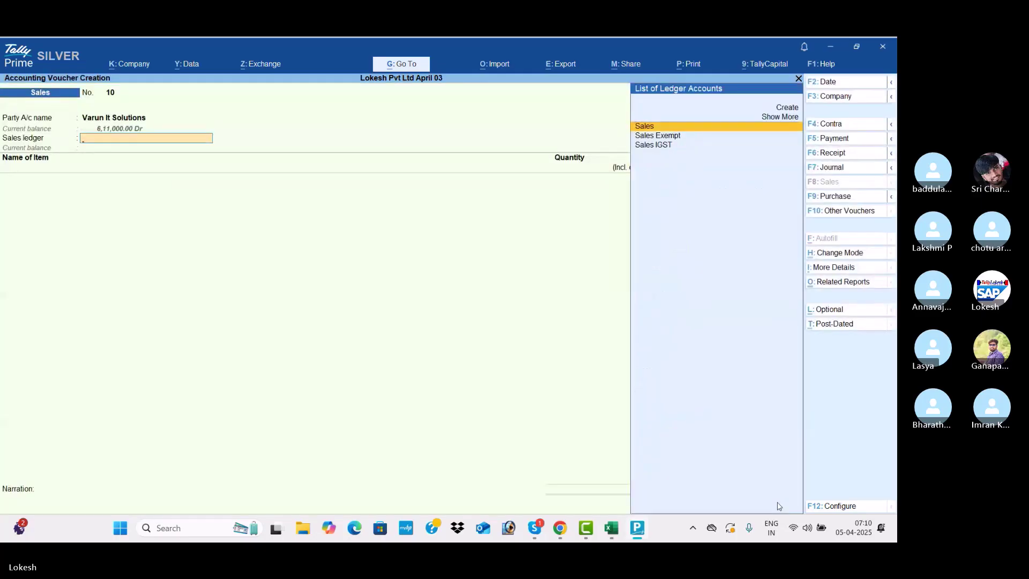
pyautogui.press('Return')
# Step: Add 1 nos of Vivo Y53 at a tax-inclusive rate of 20,000
pyautogui.write('V')
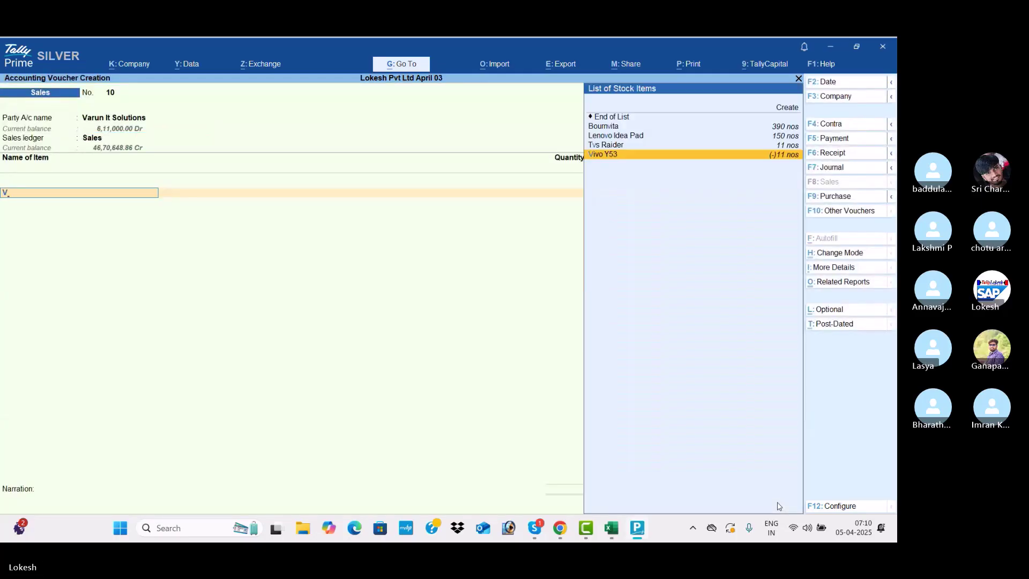
pyautogui.press('Return')
pyautogui.press('Return')
pyautogui.press('Return')
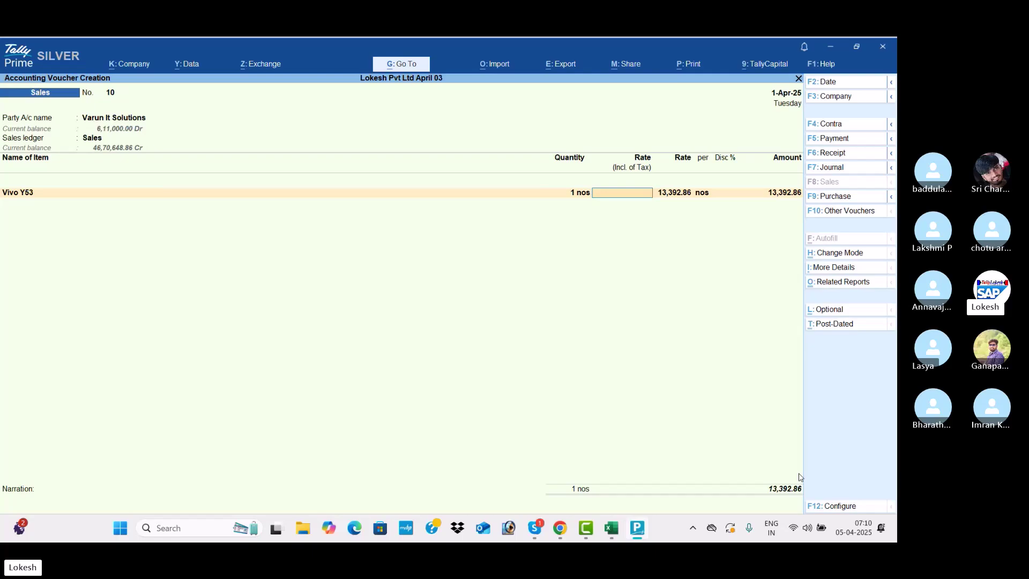
pyautogui.write('20000')
pyautogui.press('Return')
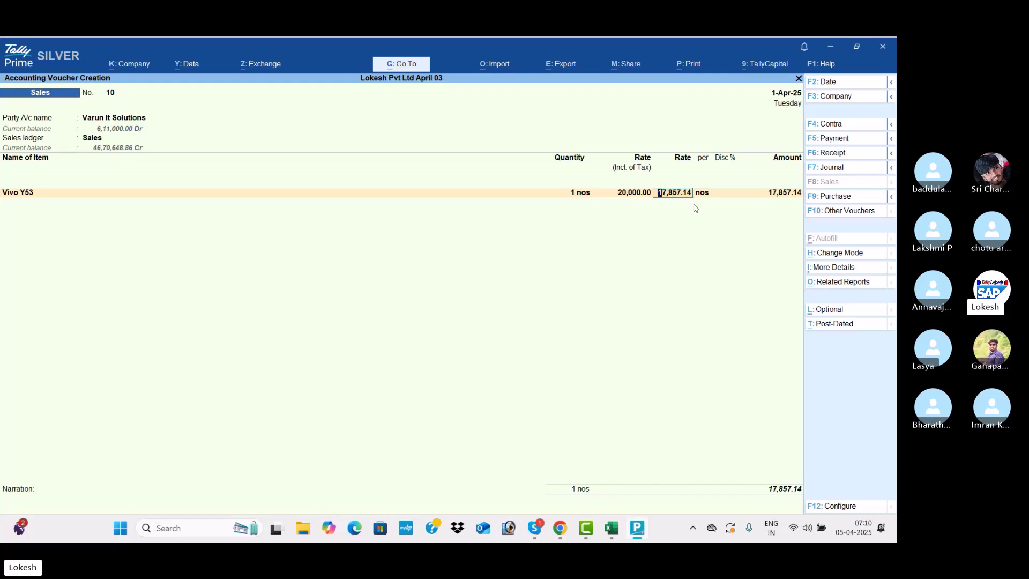
pyautogui.press('Return')
pyautogui.press('Return')
pyautogui.press('Return')
# Step: Add the CGST and SGST ledgers with their calculated amounts below the Vivo Y53 item
pyautogui.press('Return')
pyautogui.write('CG')
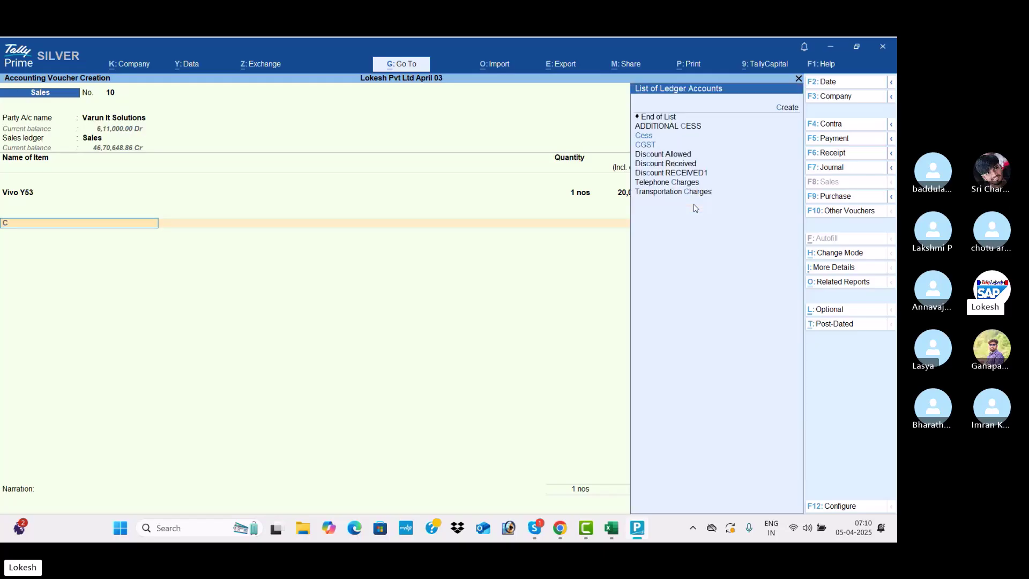
pyautogui.press('Return')
pyautogui.write('SG')
pyautogui.press('Return')
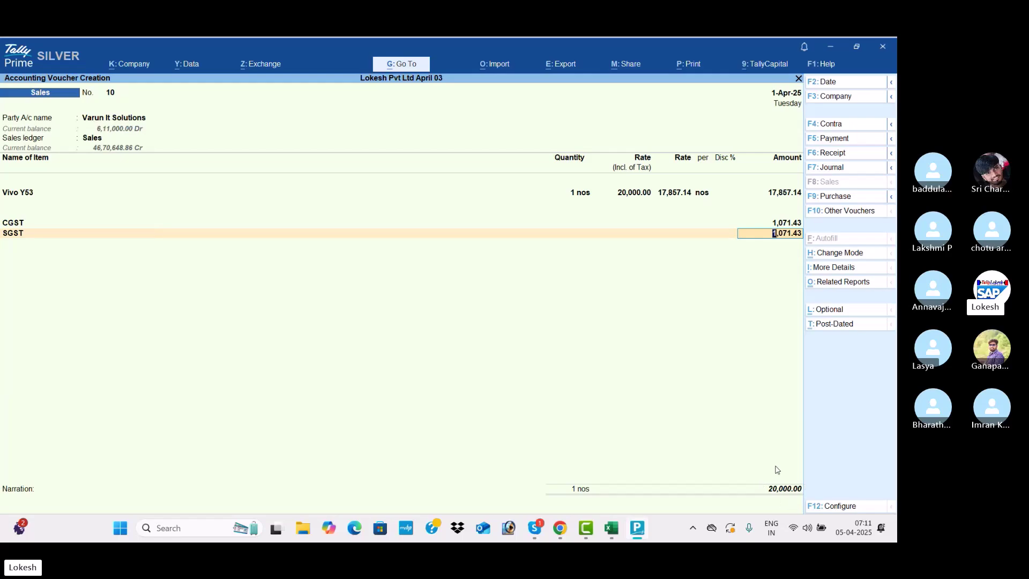
pyautogui.press('Return')
# Step: Go back to the Vivo Y53 line and set its tax-inclusive rate to 20,000.54
pyautogui.press('Up')
pyautogui.press('Up')
pyautogui.press('Up')
pyautogui.press('Up')
pyautogui.press('Up')
pyautogui.press('Up')
pyautogui.press('Up')
pyautogui.press('Up')
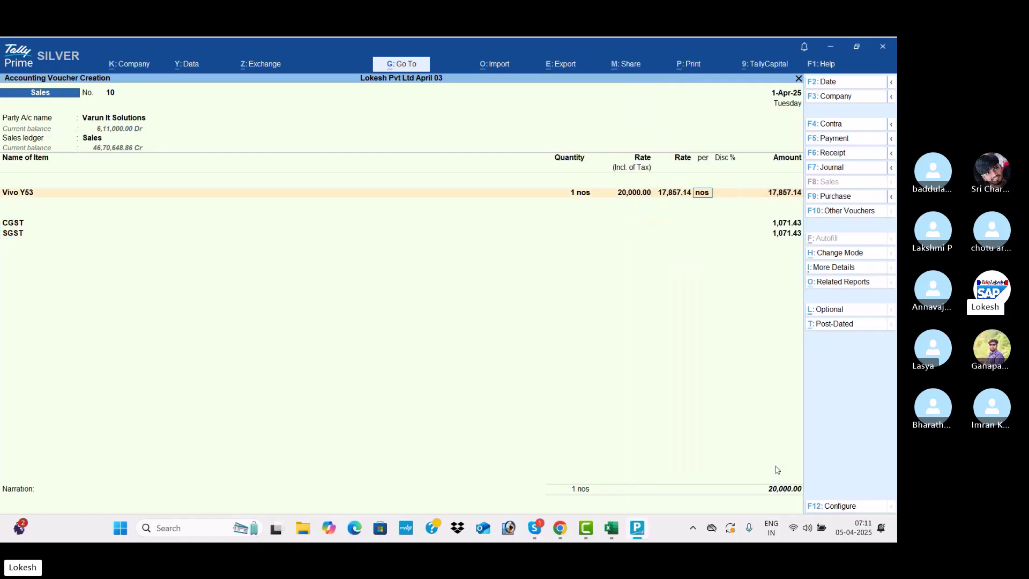
pyautogui.write('20000.54')
pyautogui.press('Return')
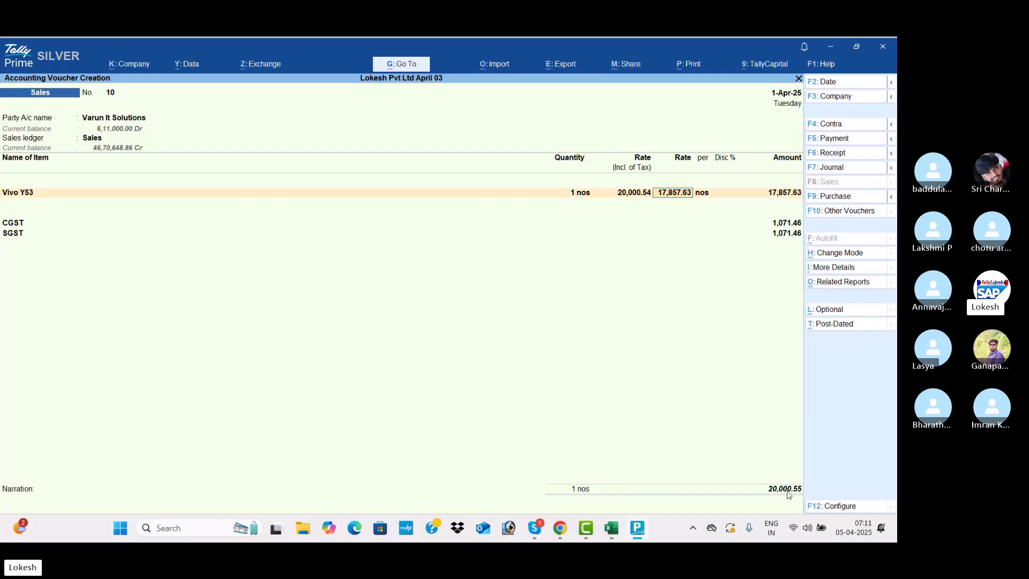
# Step: Set the tax-inclusive rate of Vivo Y53 to 20,000.32 and continue to the blank ledger line below SGST
pyautogui.press('BackSpace')
pyautogui.write('20,000')
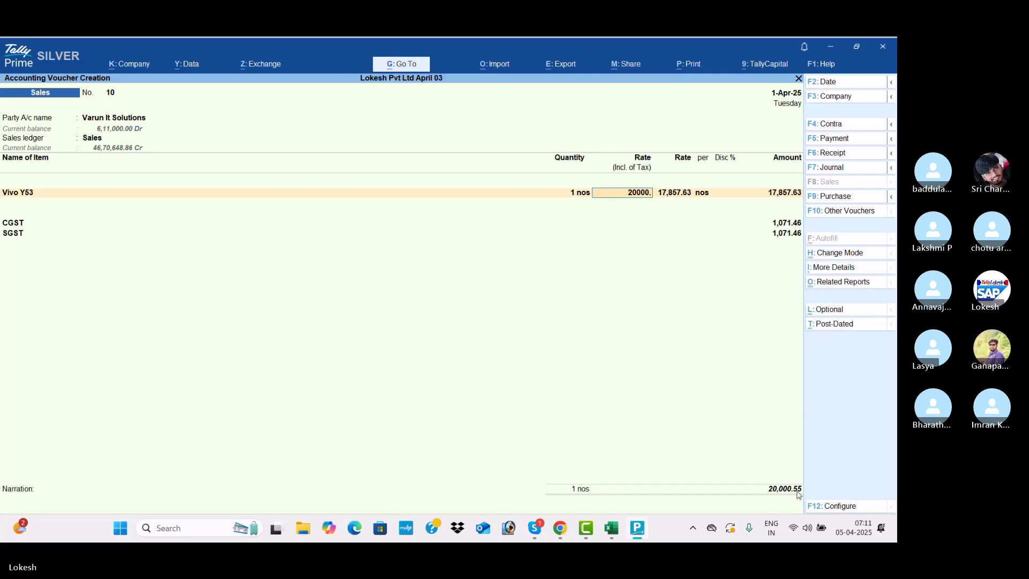
pyautogui.write('.32')
pyautogui.press('Return')
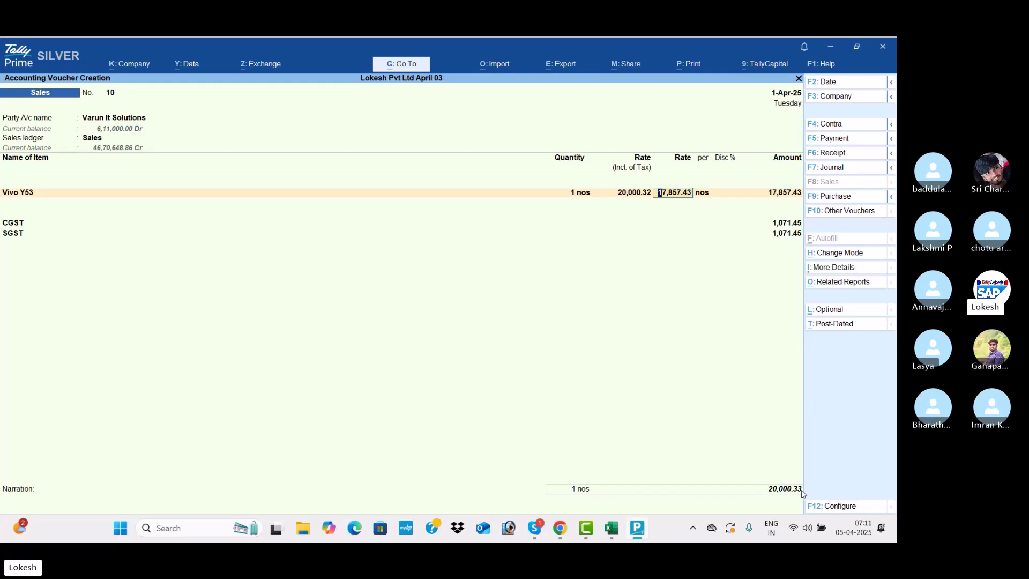
pyautogui.press('Return')
pyautogui.press('Return')
pyautogui.press('Return')
pyautogui.press('Return')
pyautogui.press('Return')
pyautogui.press('Return')
pyautogui.press('Return')
pyautogui.press('Return')
pyautogui.press('Return')
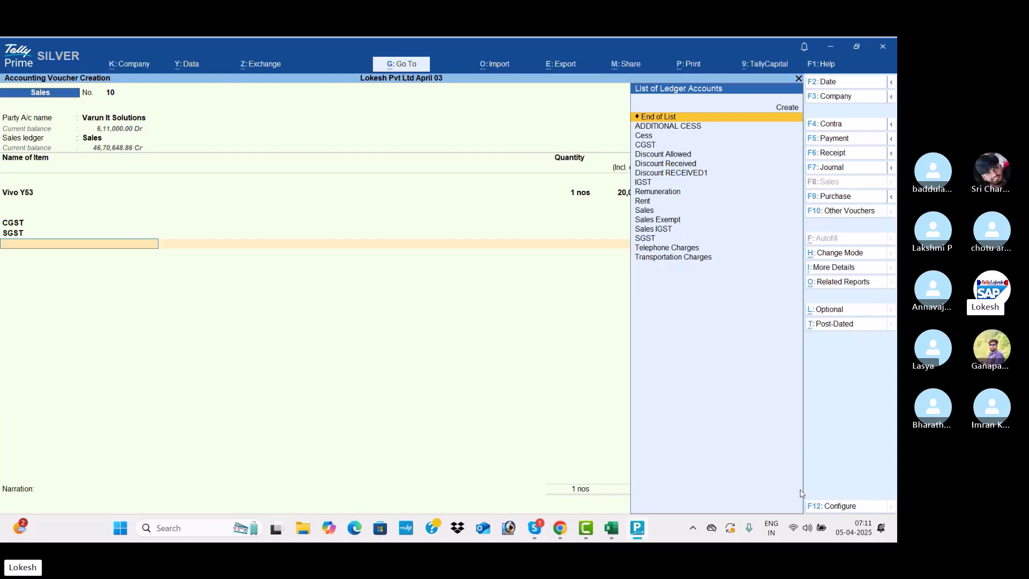
# Step: Create a ledger named Round Offe under Indirect Expenses for the blank line below SGST
pyautogui.hotkey('alt', 'c')
pyautogui.write('R')
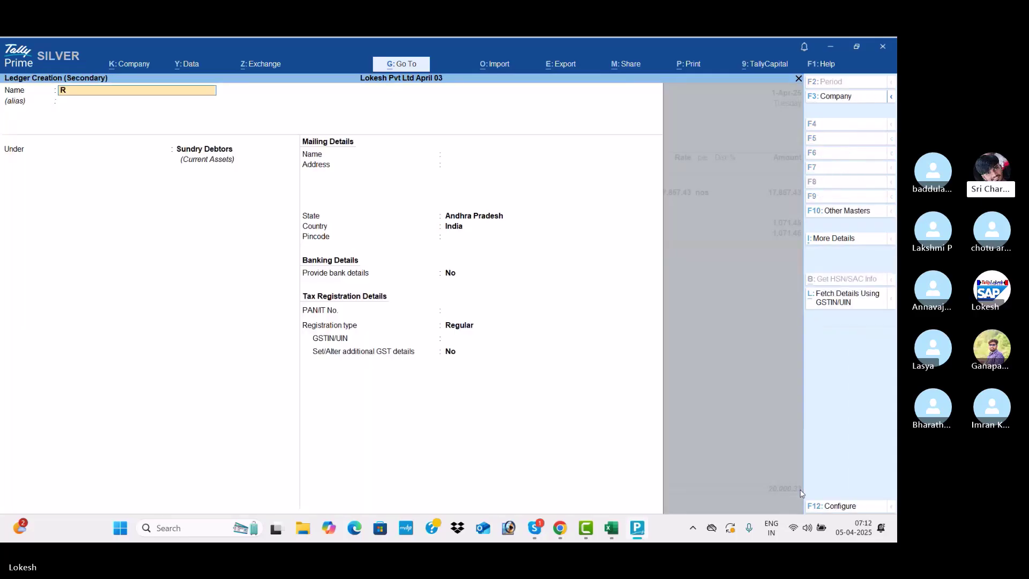
pyautogui.write('aj')
pyautogui.press('BackSpace')
pyautogui.press('BackSpace')
pyautogui.write('ound Offe')
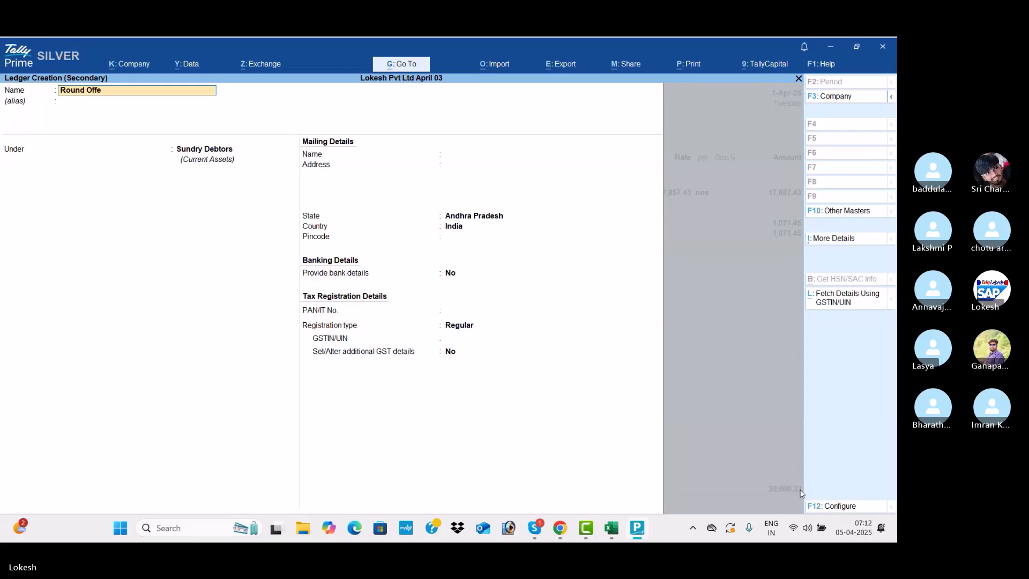
pyautogui.press('Return')
pyautogui.write('Ind')
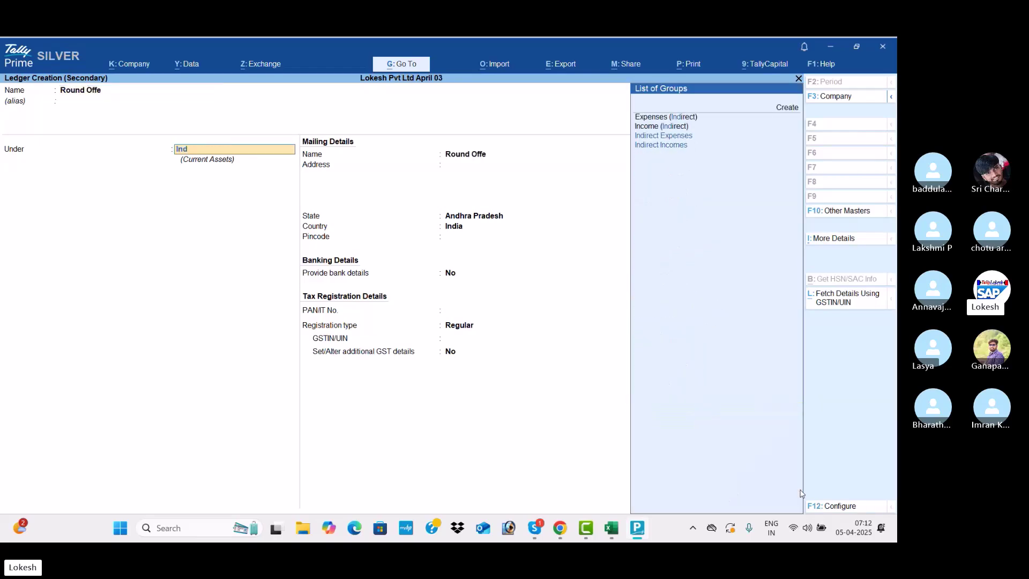
pyautogui.press('Return')
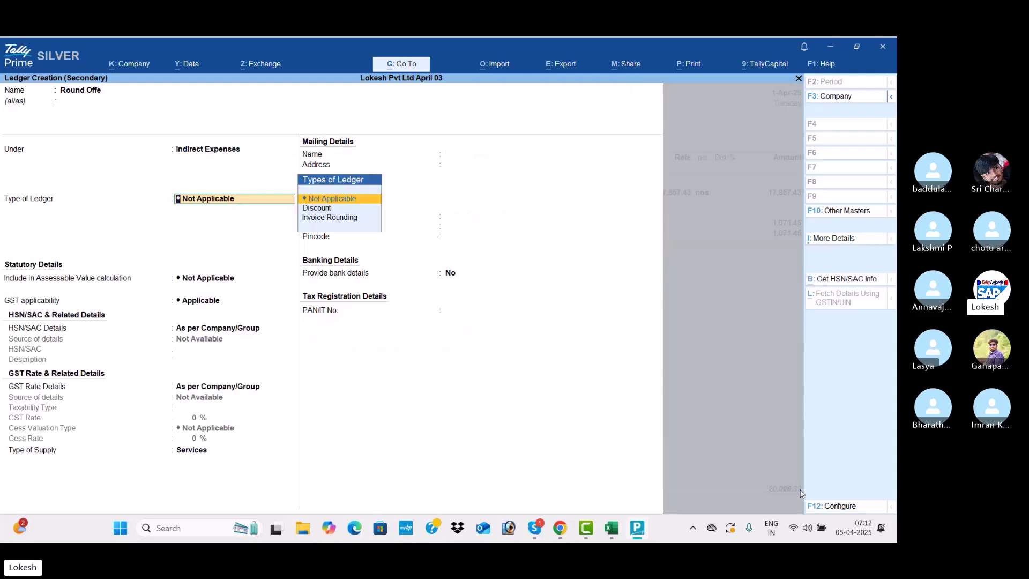
pyautogui.hotkey('ctrl', 'a')
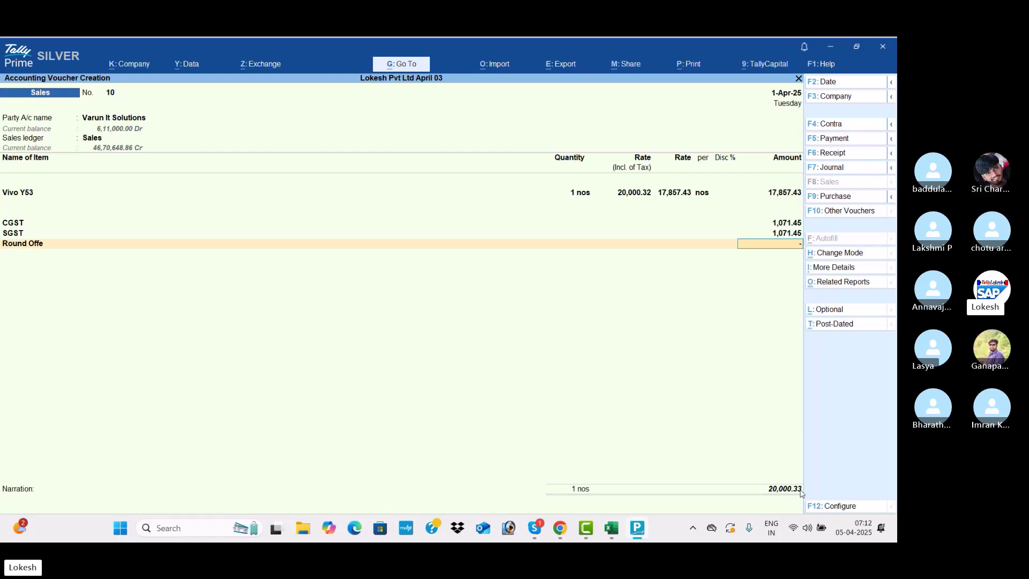
# Step: Enter (-)0.33 as the amount of the Round Offe line
pyautogui.write('0.33')
pyautogui.press('Return')
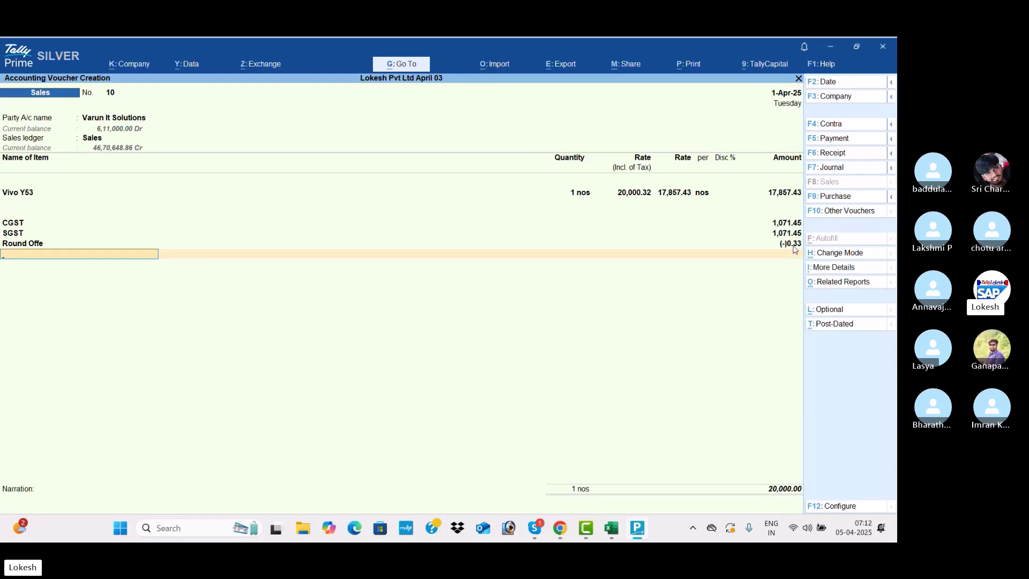
# Step: Remove the Round Offe line from the sales voucher by replacing its ledger with End of List
pyautogui.press('BackSpace')
pyautogui.press('BackSpace')
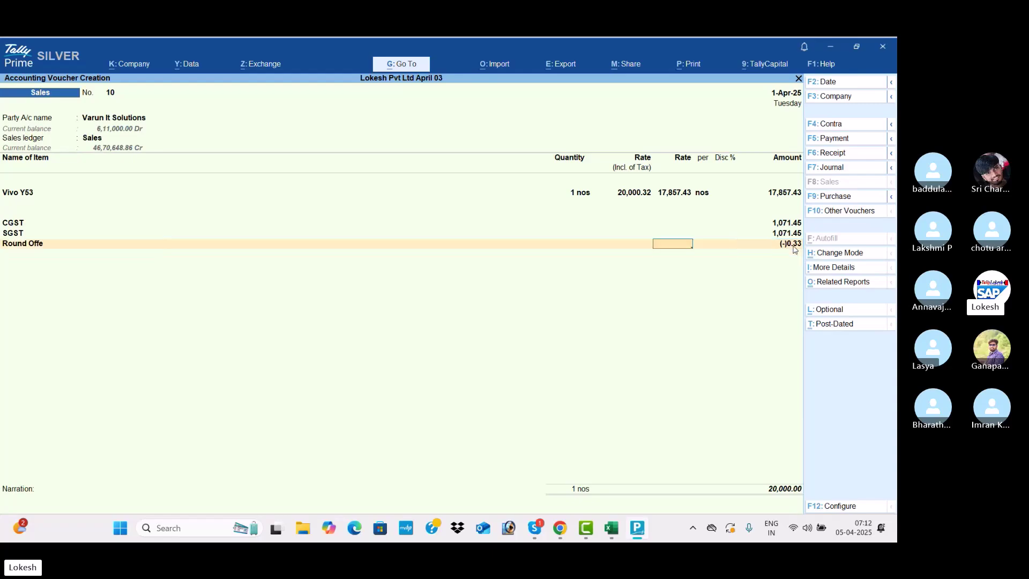
pyautogui.press('BackSpace')
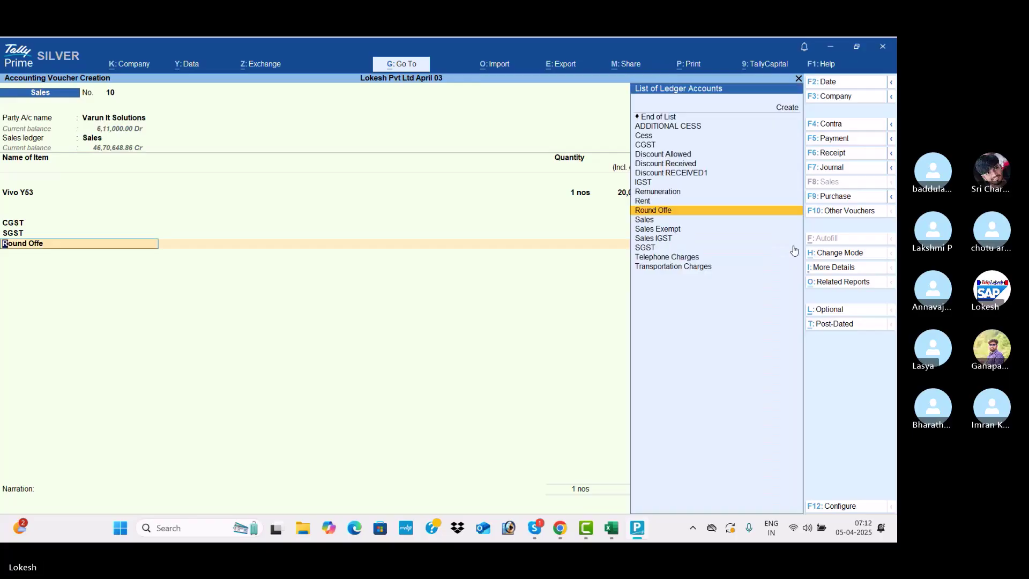
pyautogui.press('Up')
pyautogui.press('Up')
pyautogui.press('Up')
pyautogui.press('Up')
pyautogui.press('Up')
pyautogui.press('Up')
pyautogui.press('Up')
pyautogui.press('Up')
pyautogui.press('Up')
pyautogui.press('Up')
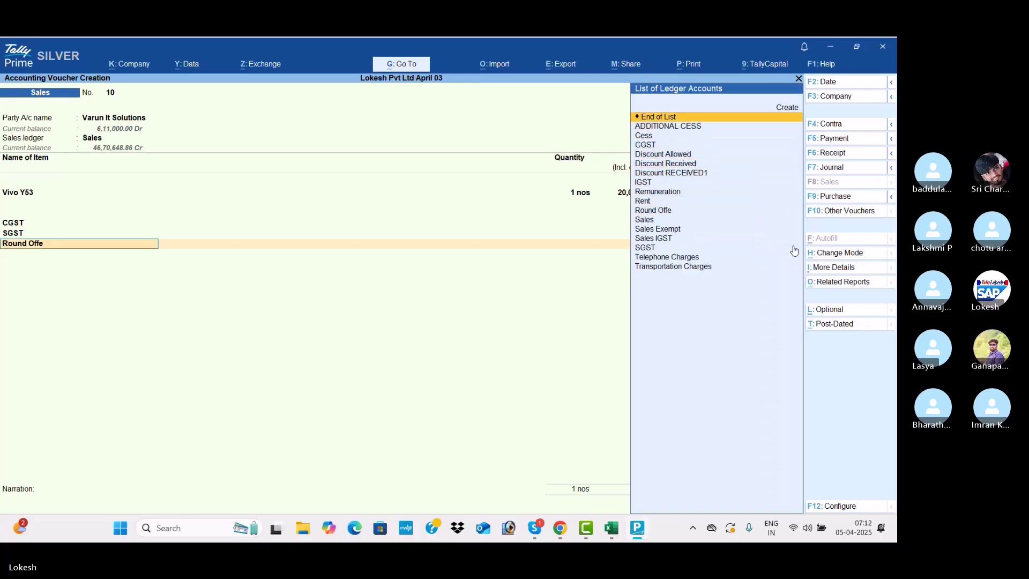
pyautogui.press('BackSpace')
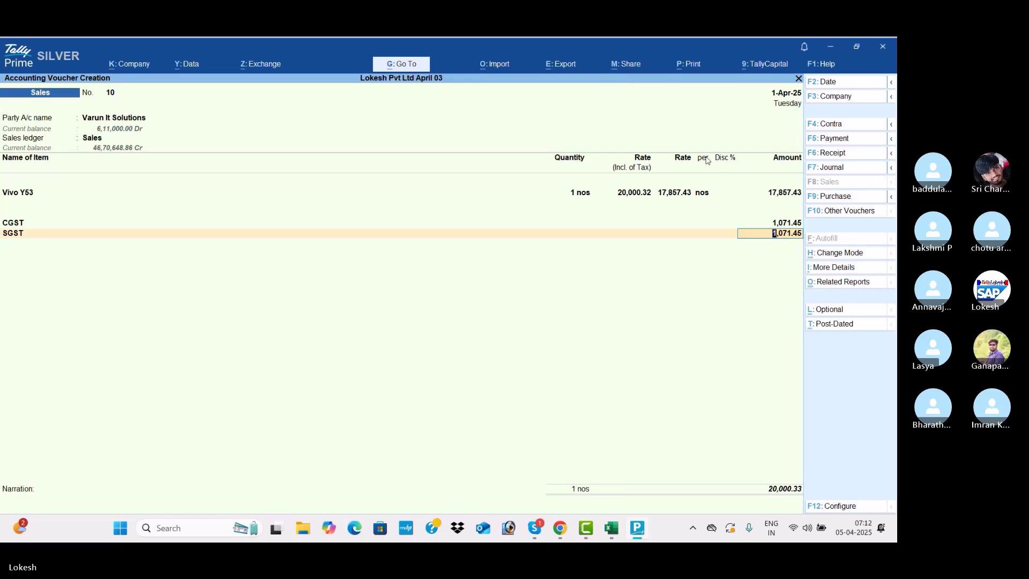
# Step: Set the tax-inclusive rate of Vivo Y53 to 20,000.85, continuing past the negative stock warning
pyautogui.click(643, 193)
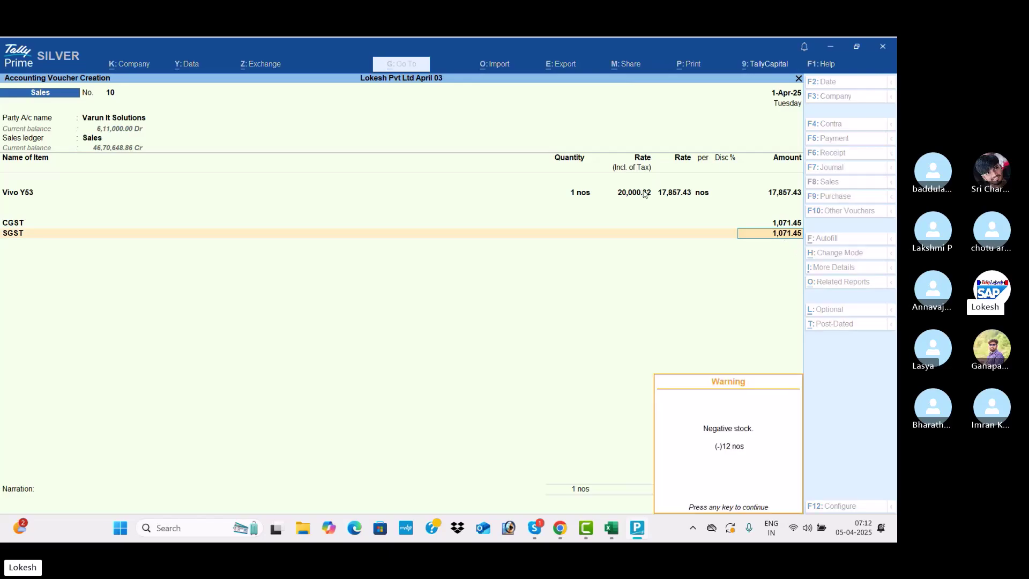
pyautogui.press('Return')
pyautogui.write('20')
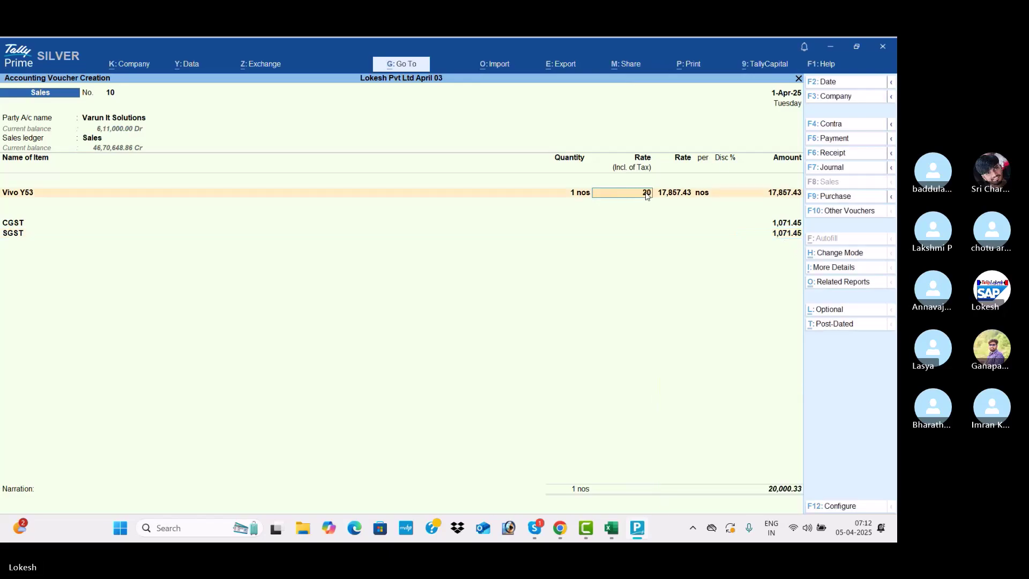
pyautogui.write(',000.85')
pyautogui.press('Return')
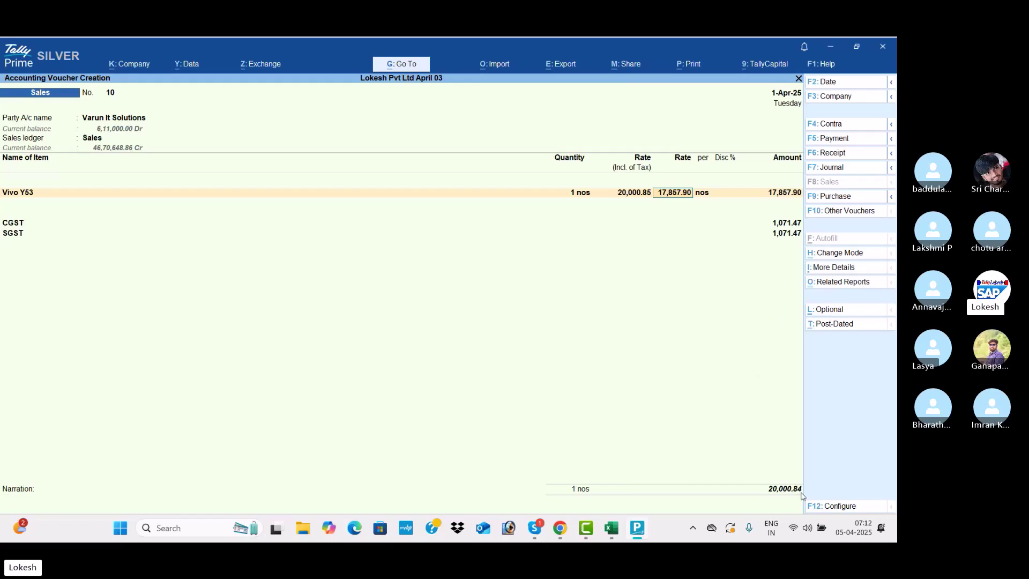
# Step: Add the Round Offe ledger below SGST with an amount of 0.16
pyautogui.click(783, 234)
pyautogui.press('Return')
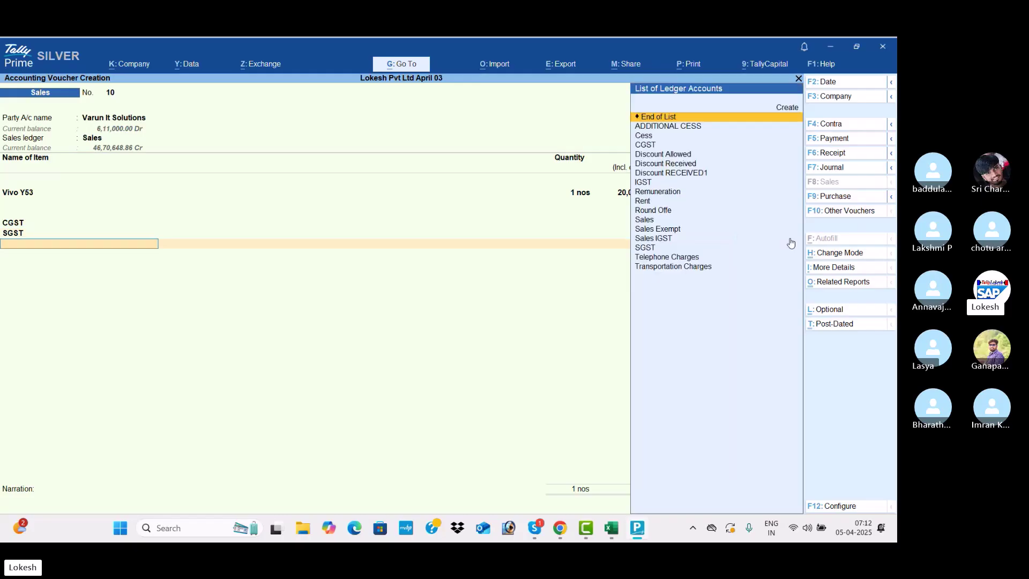
pyautogui.write('r')
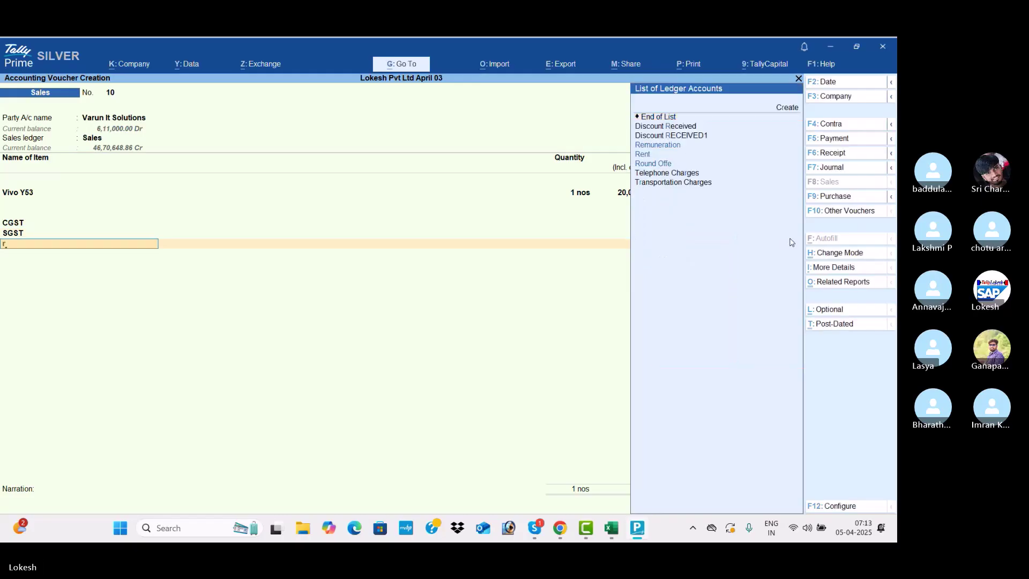
pyautogui.press('Down')
pyautogui.press('Down')
pyautogui.press('Return')
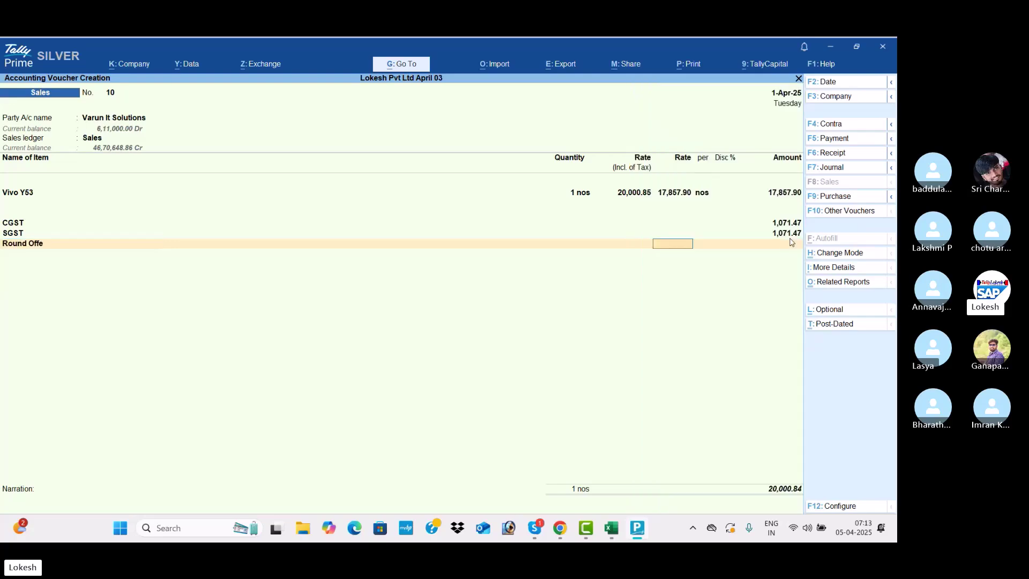
pyautogui.press('Return')
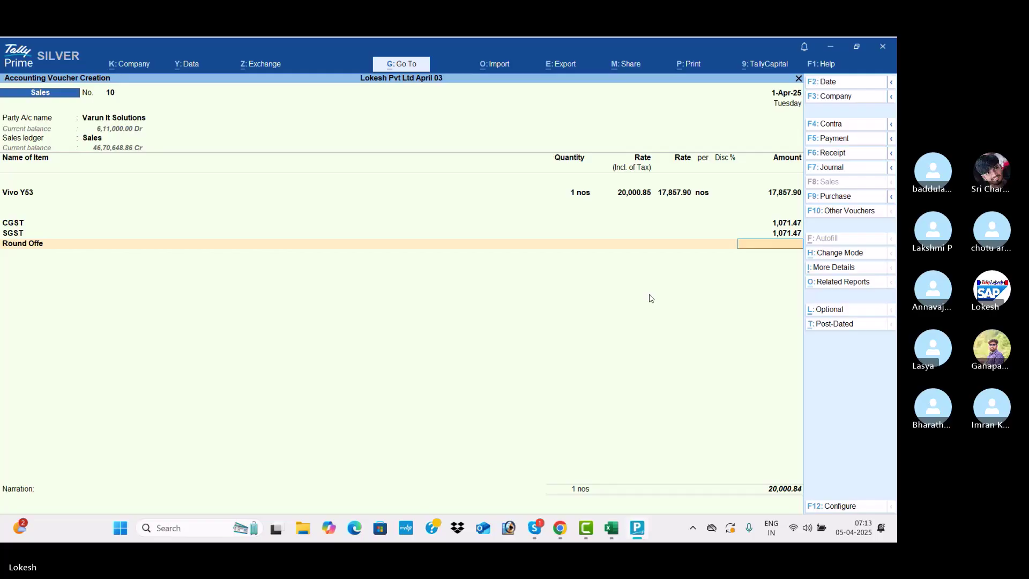
pyautogui.write('.')
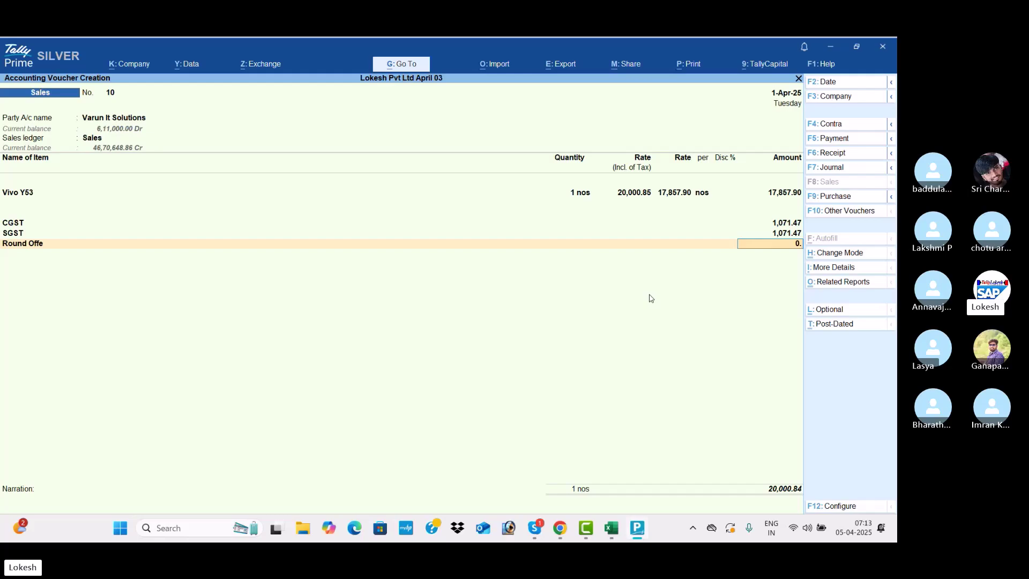
pyautogui.write('16')
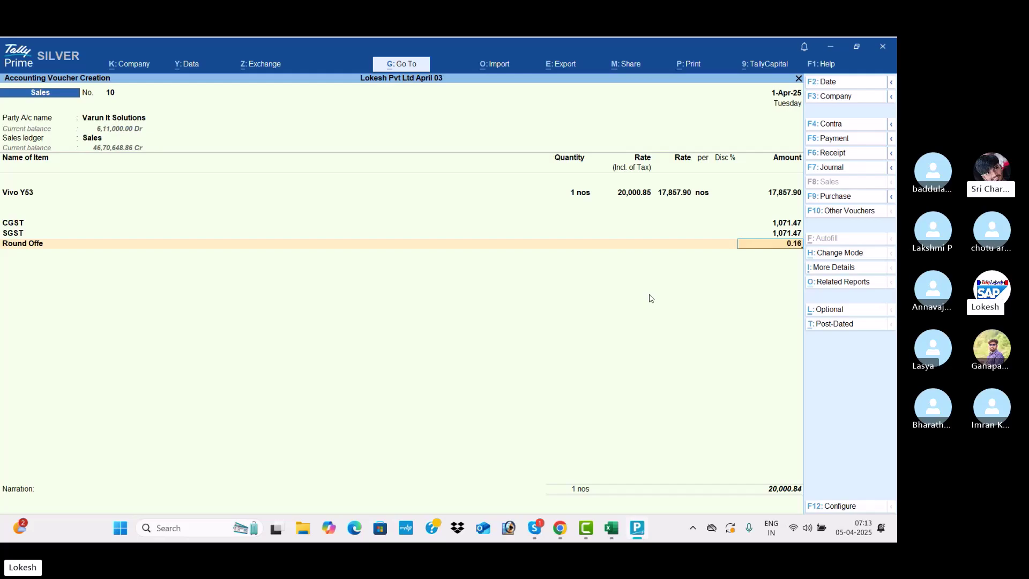
pyautogui.press('Return')
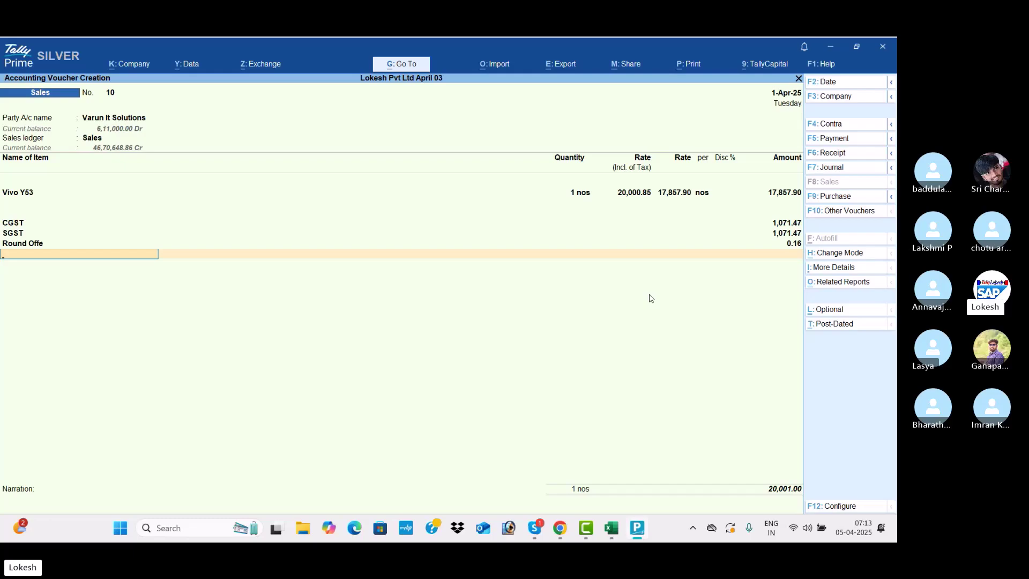
# Step: End the ledger list, leave the narration empty and accept sales voucher No. 10
pyautogui.press('Return')
pyautogui.press('Return')
pyautogui.press('Return')
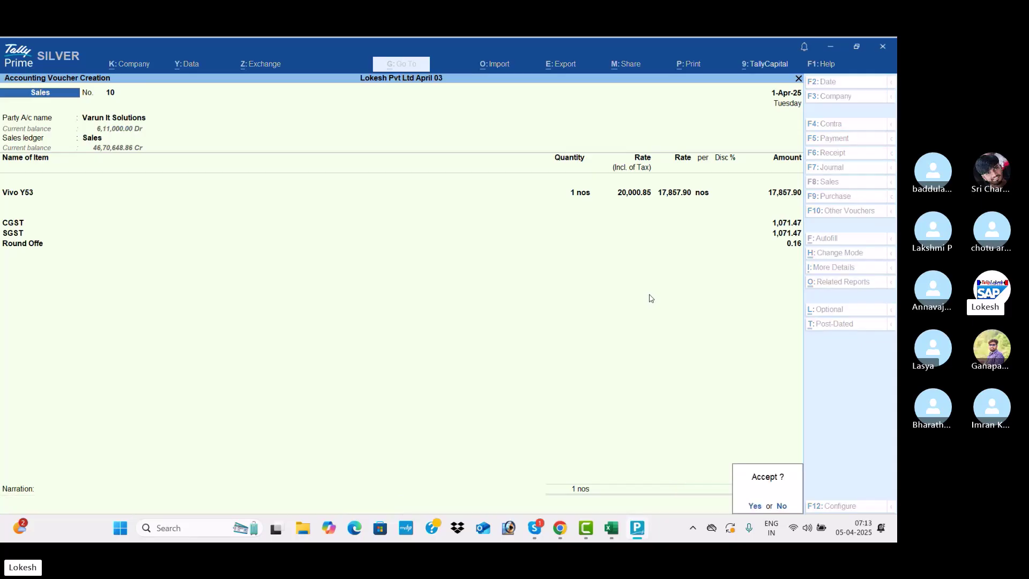
pyautogui.press('Return')
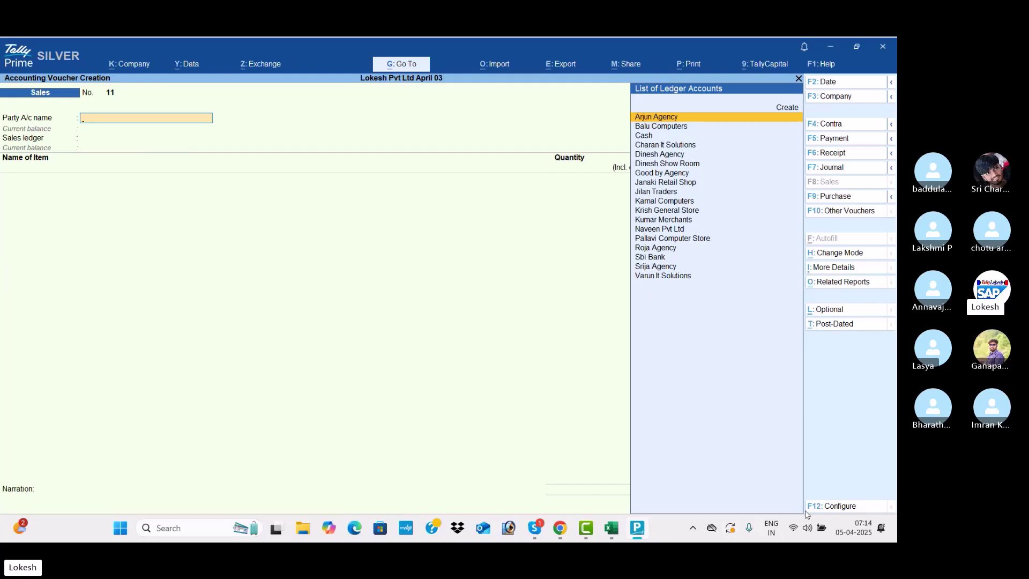
# Step: Set Provide Rate Inclusive of Tax for Stock Items to No in the voucher configuration and save it
pyautogui.click(852, 508)
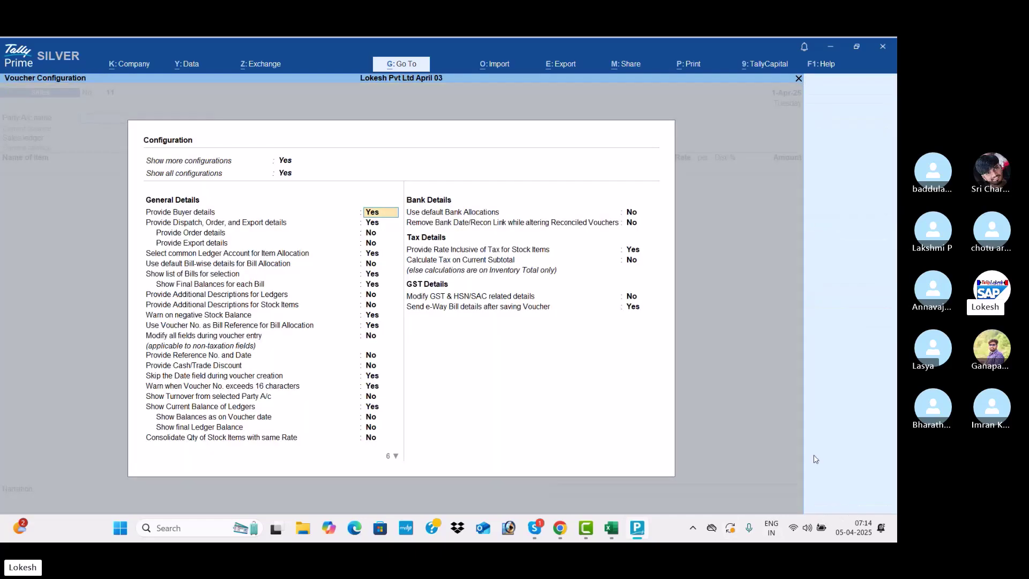
pyautogui.click(634, 250)
pyautogui.write('n')
pyautogui.press('Return')
pyautogui.press('Return')
pyautogui.press('Return')
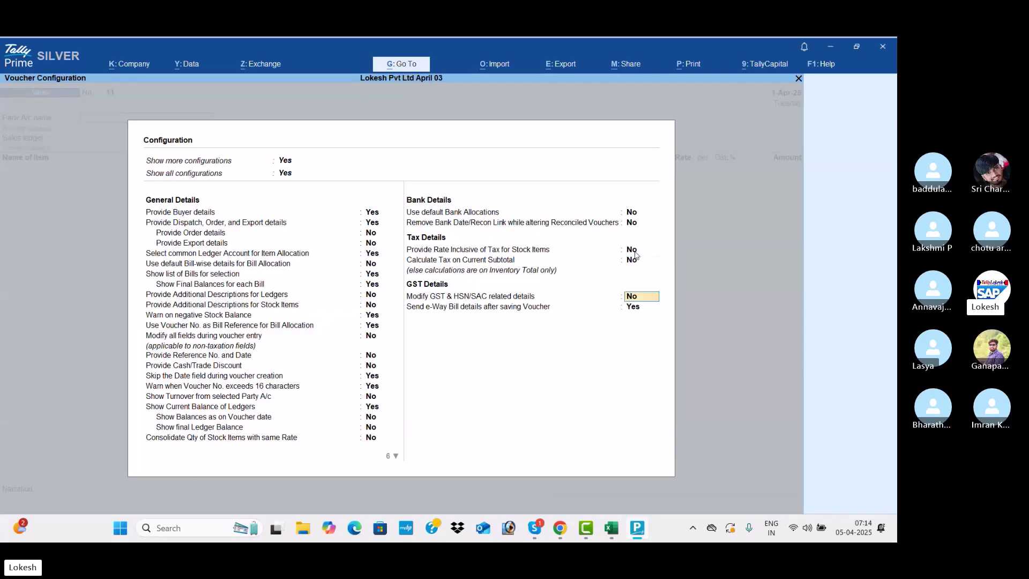
pyautogui.press('Return')
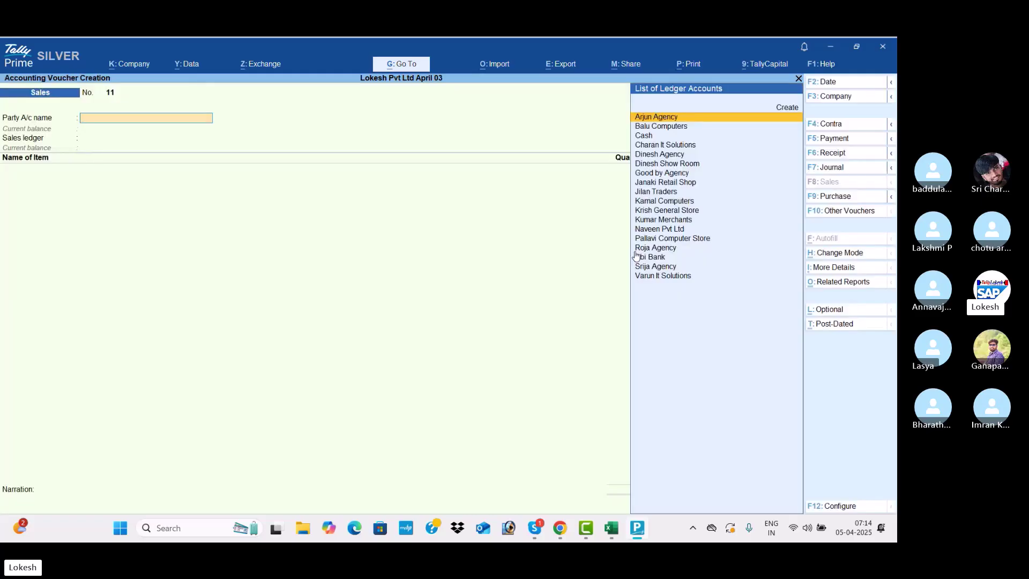
# Step: Choose Varun It Solutions as the party, keep its default party details and use the Sales ledger
pyautogui.write('va')
pyautogui.press('Return')
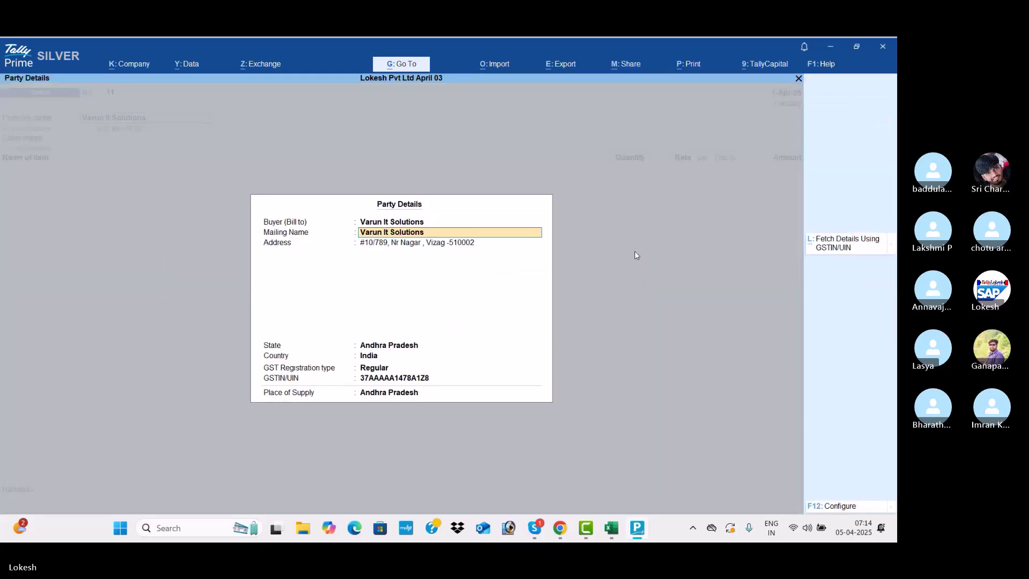
pyautogui.press('Return')
pyautogui.press('Return')
pyautogui.press('Return')
pyautogui.press('Return')
pyautogui.press('Return')
pyautogui.press('Return')
pyautogui.press('Return')
pyautogui.press('Return')
pyautogui.press('Return')
# Step: Add 1 nos of Vivo Y53 at a rate of 20,000 and end the item list
pyautogui.write('Vivo Y53')
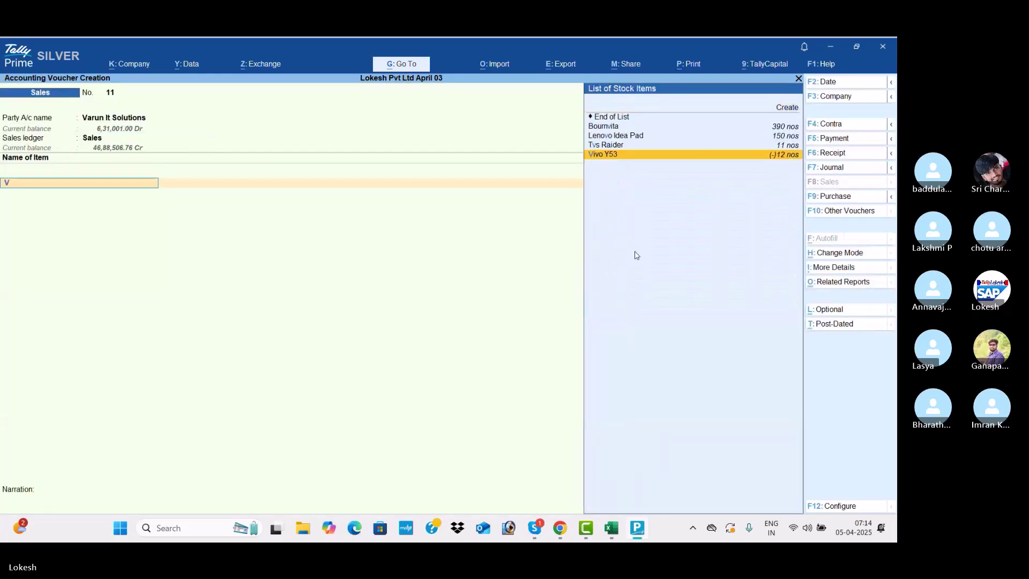
pyautogui.press('Return')
pyautogui.press('Return')
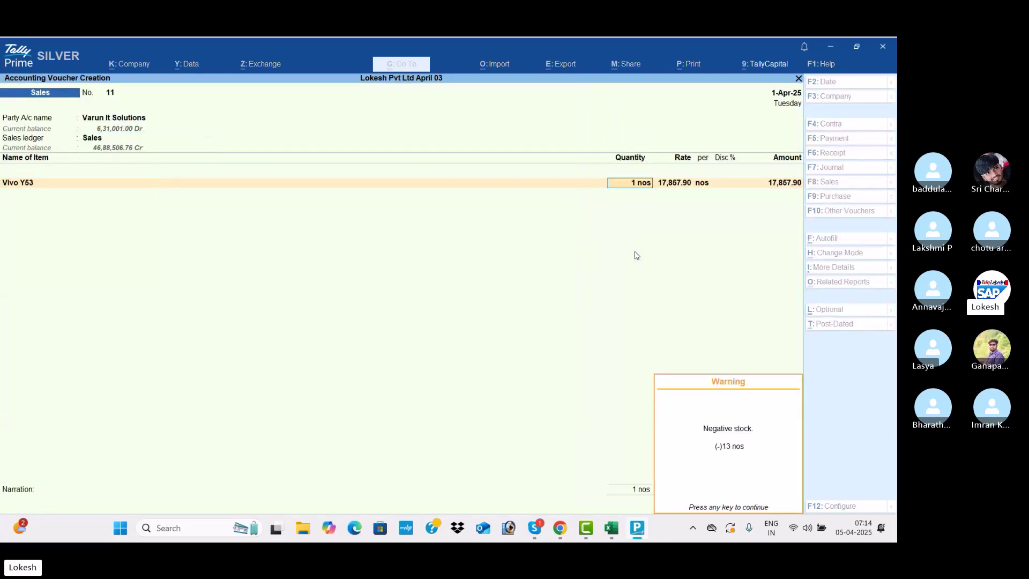
pyautogui.press('Return')
pyautogui.write('20000')
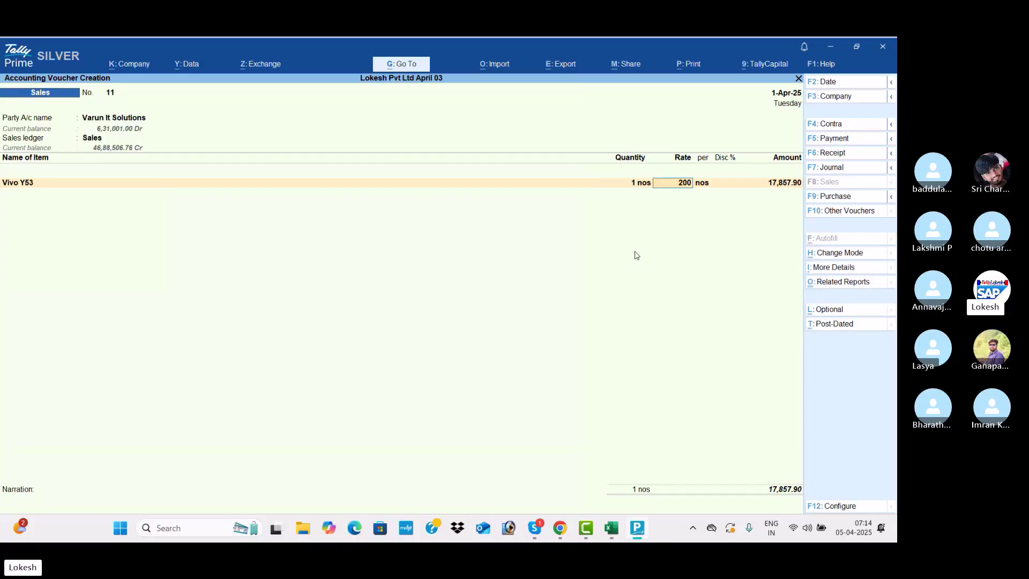
pyautogui.press('Return')
pyautogui.press('Return')
pyautogui.press('Return')
pyautogui.press('Return')
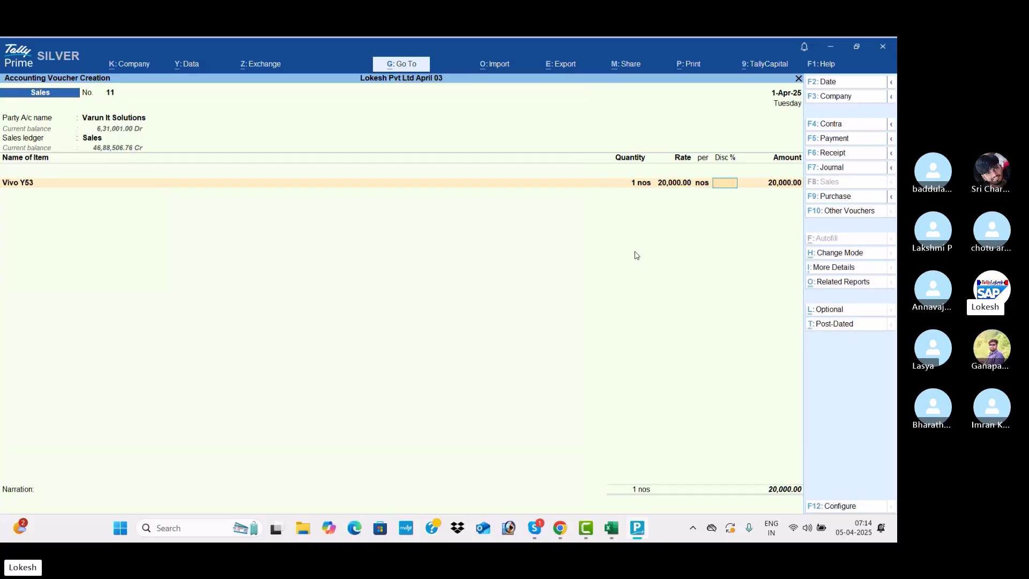
# Step: Add the CGST and SGST ledgers with their calculated amounts below the Vivo Y53 item
pyautogui.write('cg')
pyautogui.press('Return')
pyautogui.press('Return')
pyautogui.write('sg')
pyautogui.press('Return')
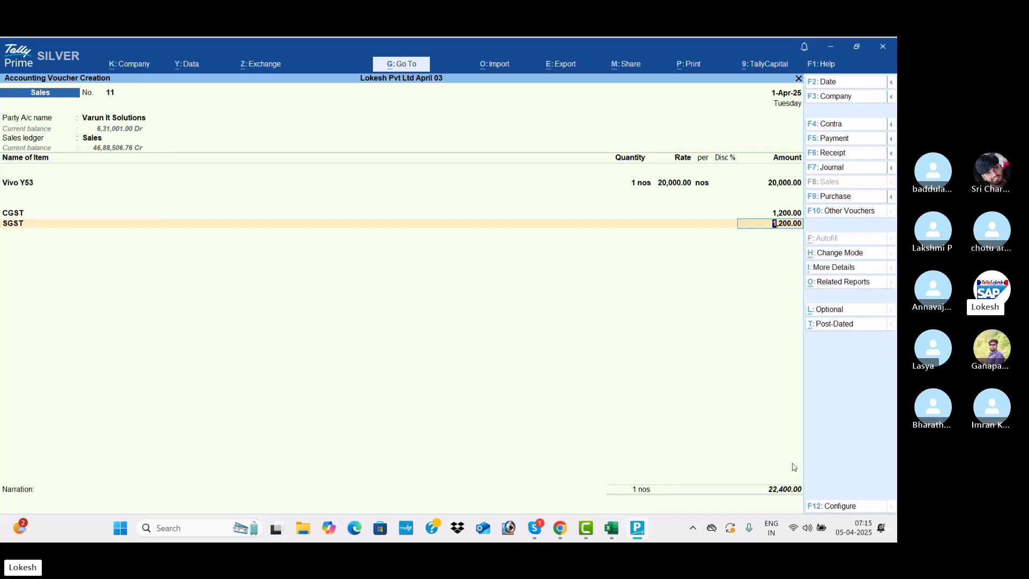
# Step: Finish the ledger entries without a narration and accept sales voucher No. 11
pyautogui.press('Return')
pyautogui.press('Return')
pyautogui.press('Return')
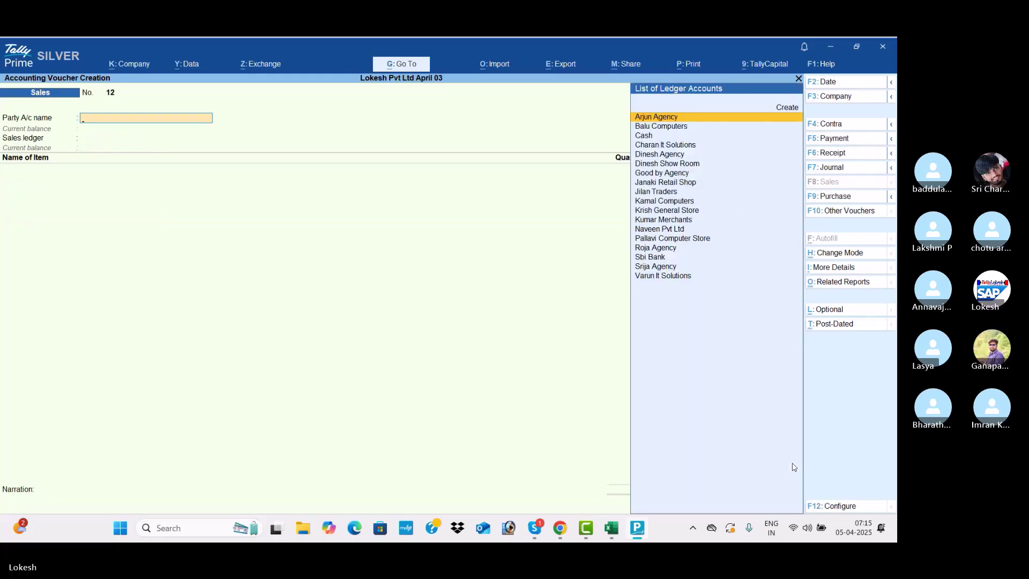
pyautogui.press('alt')
pyautogui.hotkey('alt', 'Tab')
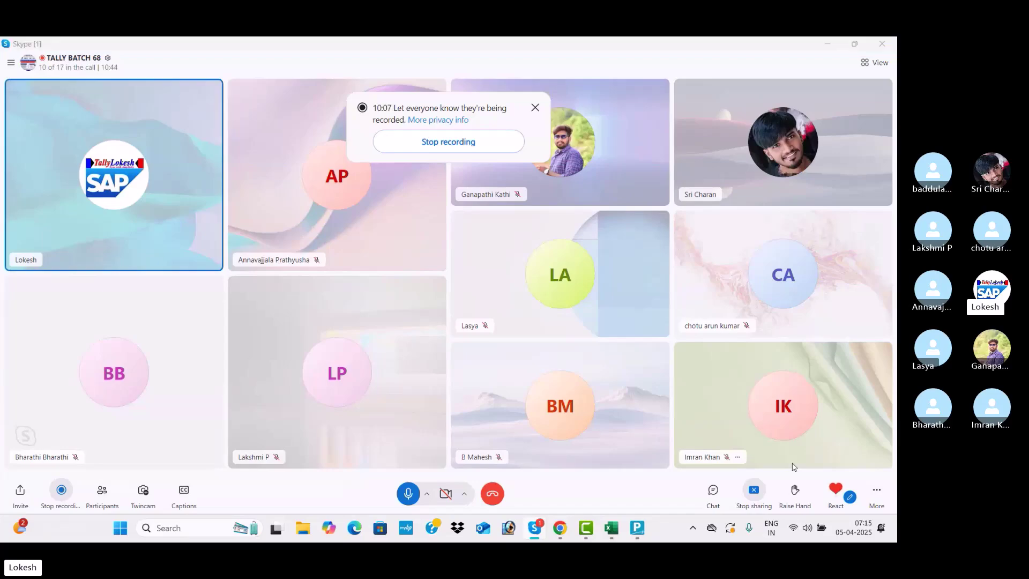
pyautogui.hotkey('alt', 'Tab')
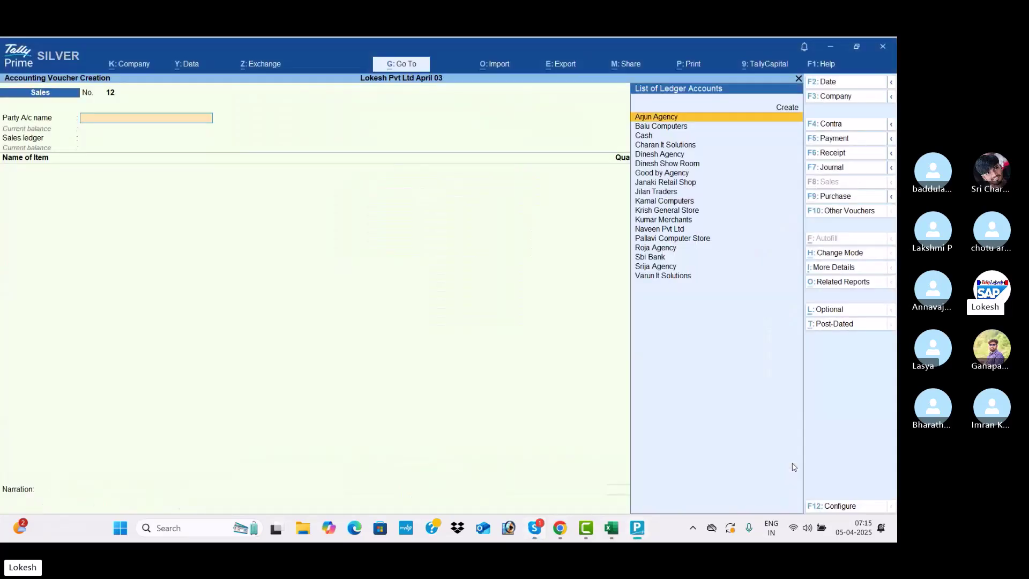
# Step: Leave voucher creation and return to the Gateway of Tally
pyautogui.press('Escape')
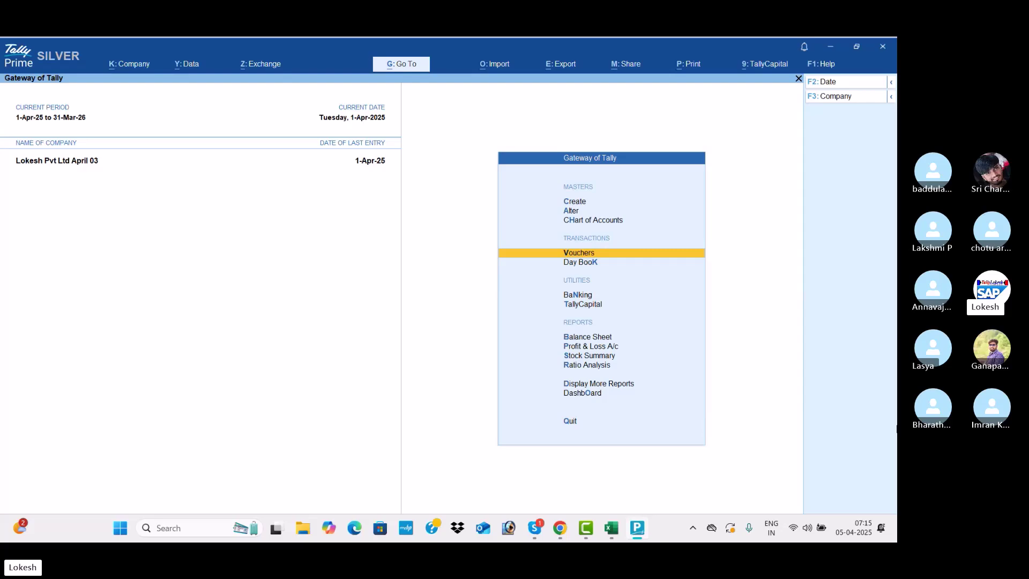
# Step: Start a sales voucher for Varun It Solutions with the Sales ledger, keeping the default dispatch and party details
pyautogui.press('Return')
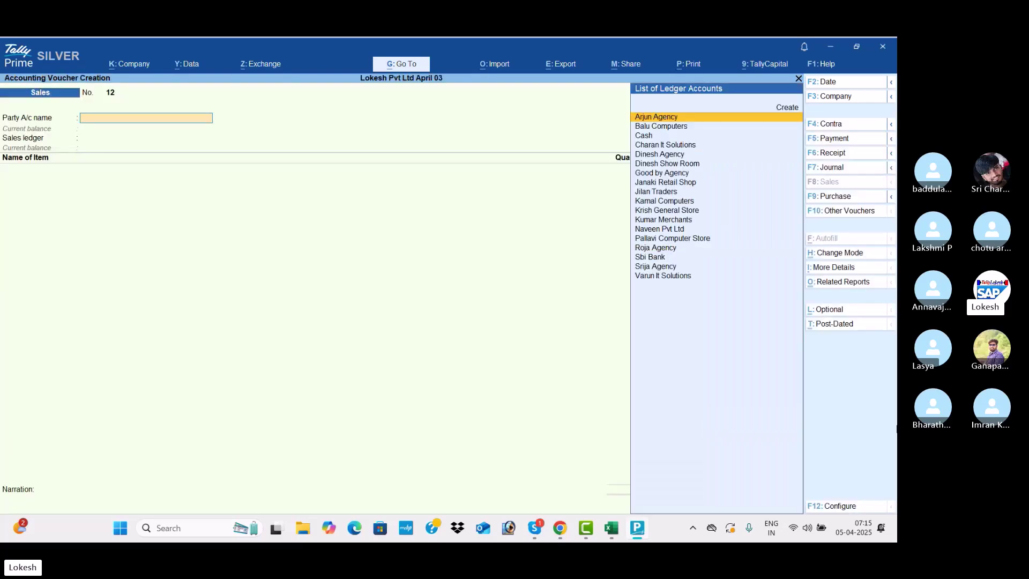
pyautogui.write('Va')
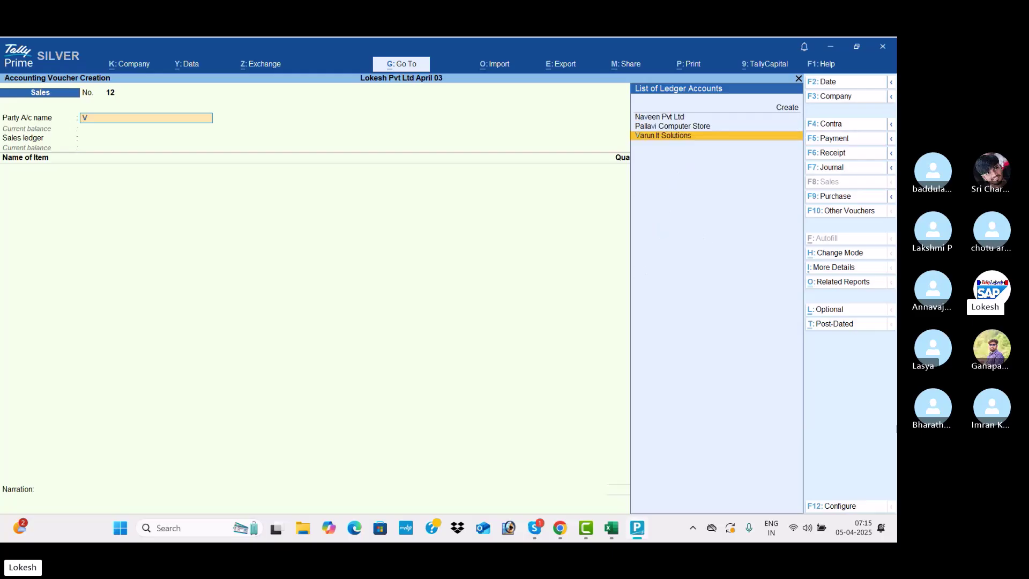
pyautogui.press('Return')
pyautogui.press('Return')
pyautogui.press('Return')
pyautogui.press('Return')
pyautogui.press('Return')
pyautogui.press('Return')
pyautogui.press('Return')
pyautogui.press('Return')
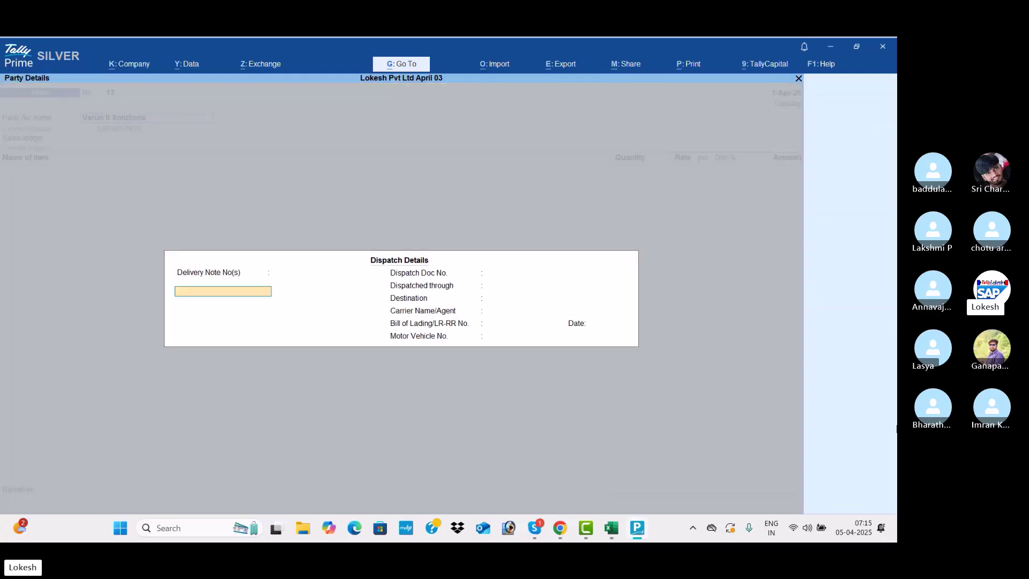
pyautogui.press('Return')
pyautogui.press('Return')
pyautogui.press('Return')
pyautogui.press('Return')
pyautogui.press('Return')
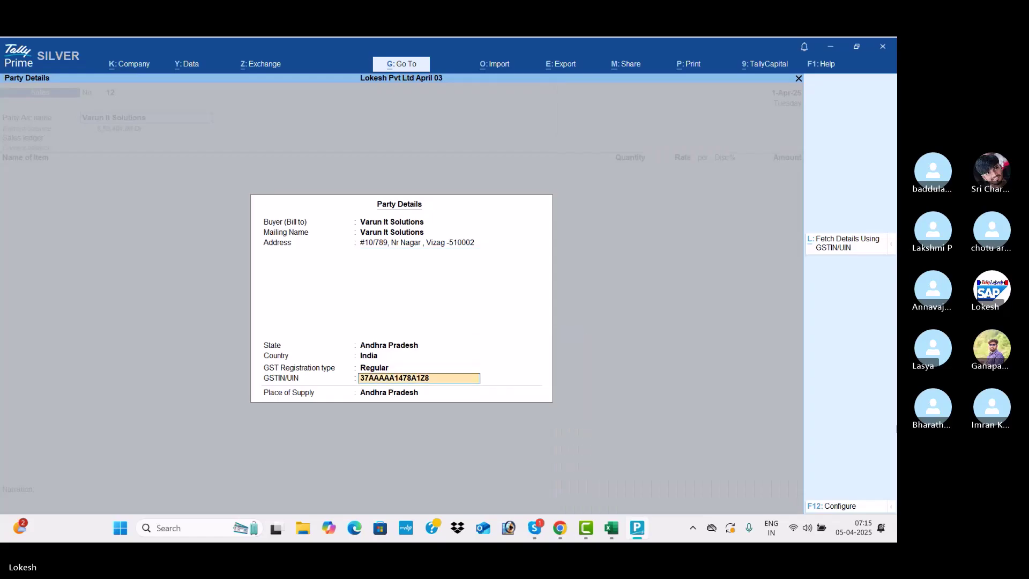
pyautogui.press('Return')
# Step: Add 1 nos of Vivo Y53 at a rate of 25,000 and end the item list
pyautogui.write('v')
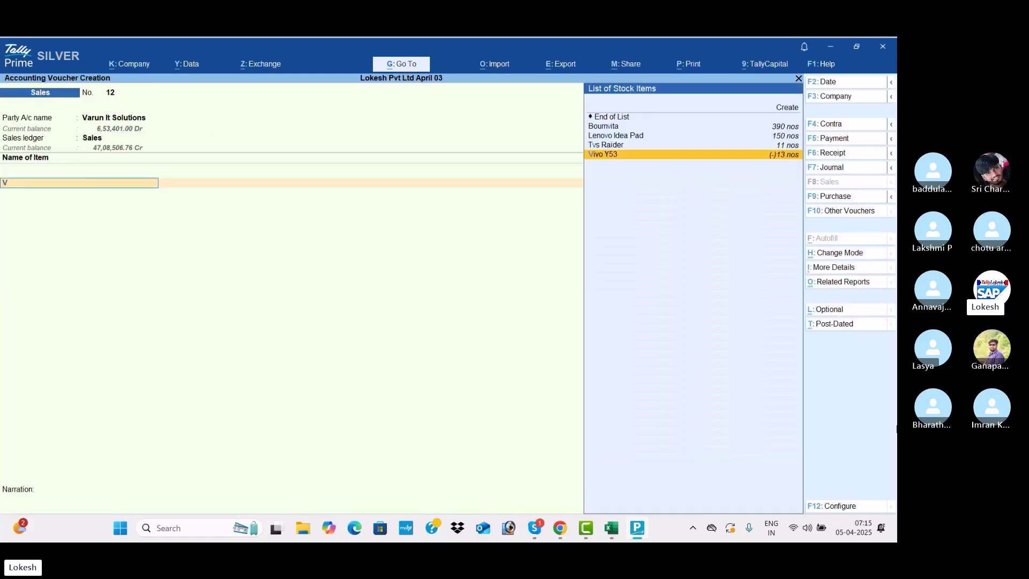
pyautogui.press('Return')
pyautogui.write('1')
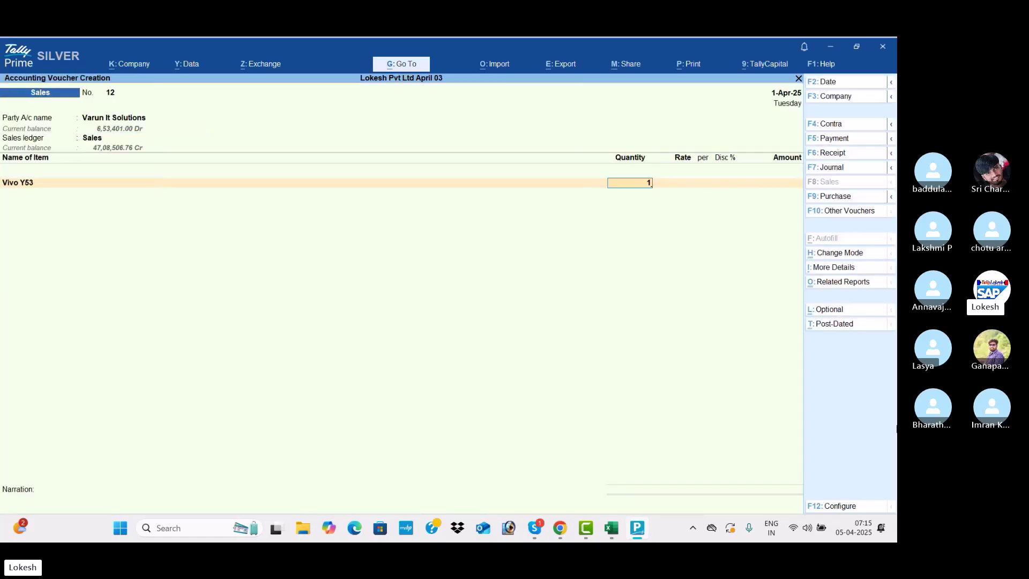
pyautogui.press('Return')
pyautogui.press('Return')
pyautogui.write('25')
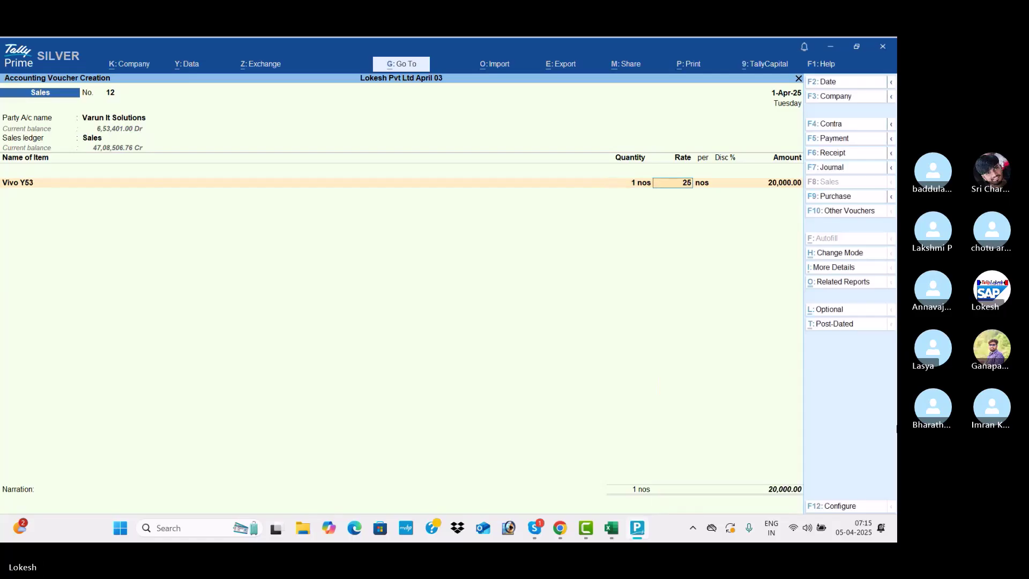
pyautogui.write(',000')
pyautogui.press('Return')
pyautogui.press('Return')
pyautogui.press('Return')
pyautogui.press('Return')
pyautogui.press('Return')
# Step: Add the CGST and SGST ledgers with their calculated amounts to voucher No. 12
pyautogui.write('Cg')
pyautogui.press('Return')
pyautogui.press('Return')
pyautogui.write('Sg')
pyautogui.press('Return')
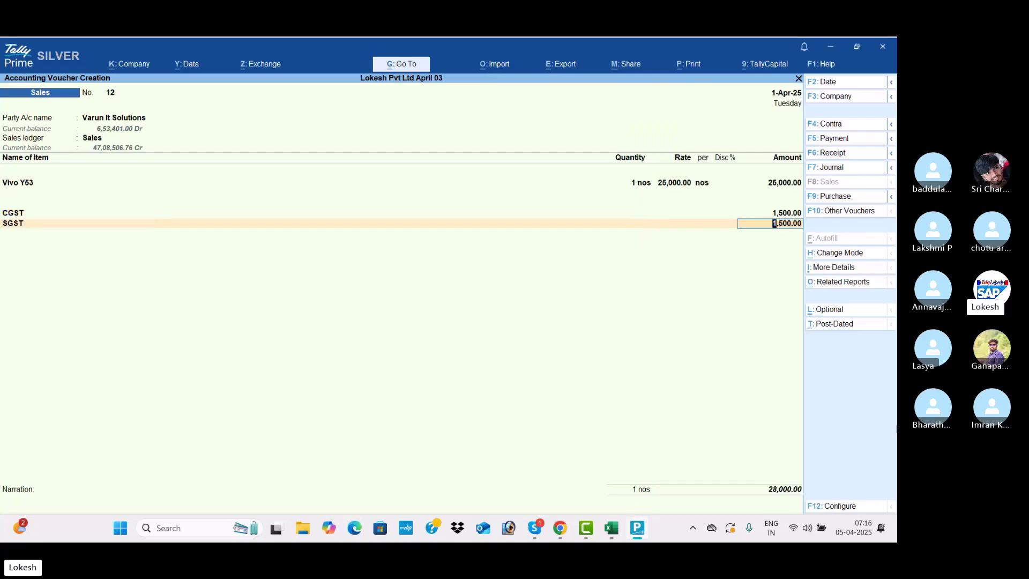
pyautogui.press('Return')
# Step: Add the Round Offe ledger below SGST without an amount and discard the unfinished sales voucher
pyautogui.write('R')
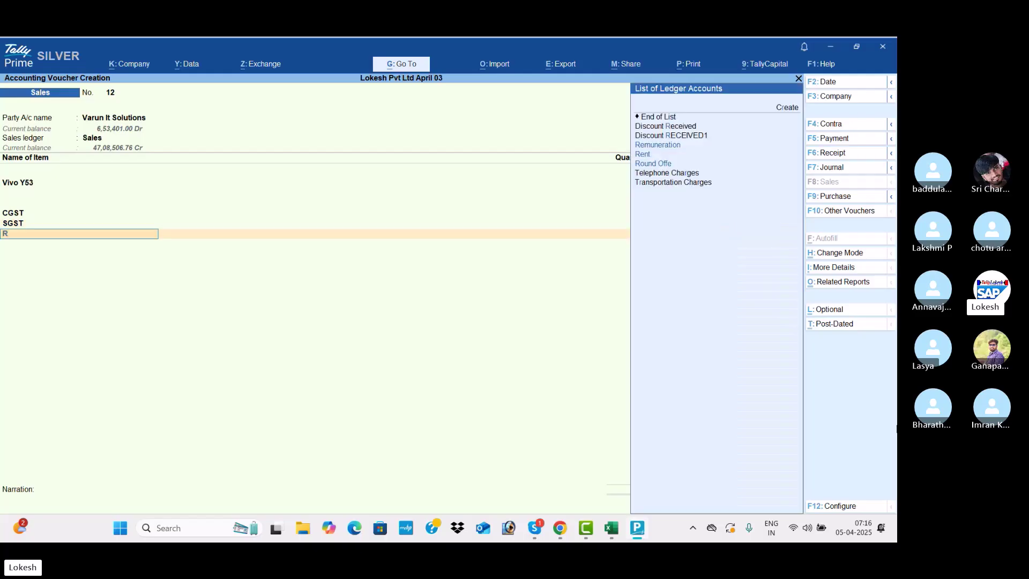
pyautogui.press('Down')
pyautogui.press('Down')
pyautogui.press('Down')
pyautogui.press('Up')
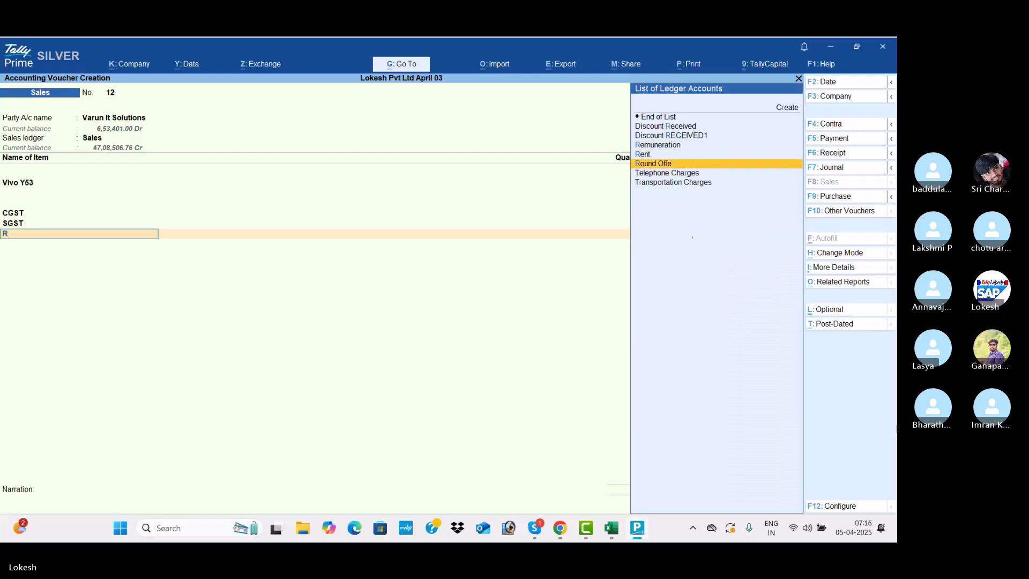
pyautogui.press('Return')
pyautogui.press('Return')
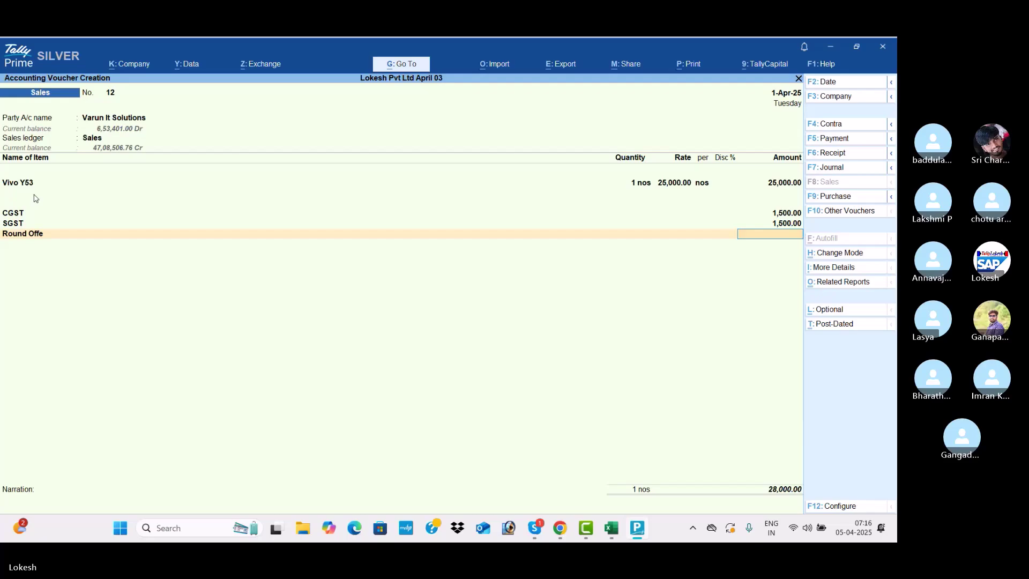
pyautogui.press('Escape')
pyautogui.press('y')
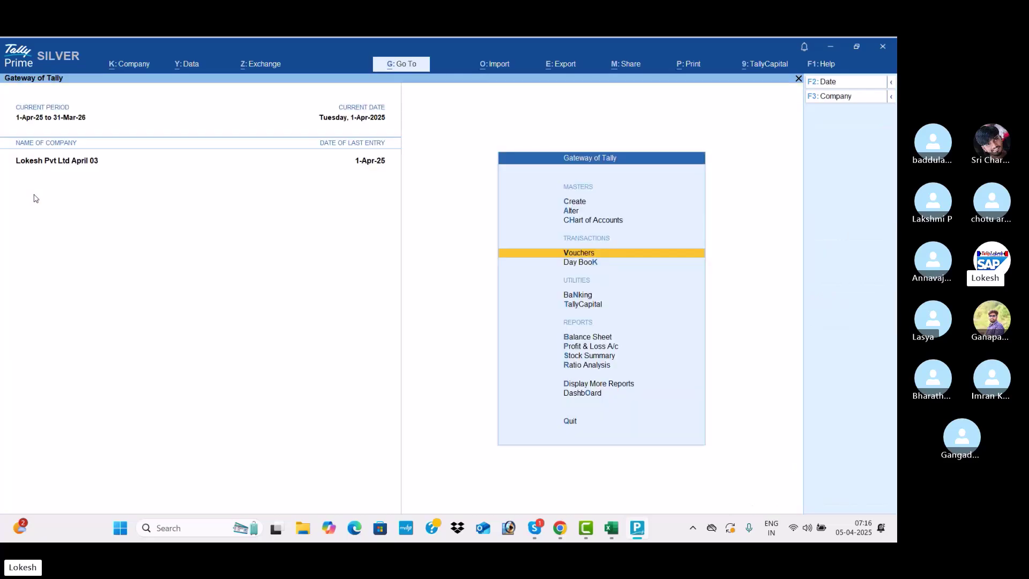
# Step: Open the Sales voucher type for alteration from the accounting masters
pyautogui.press('Up')
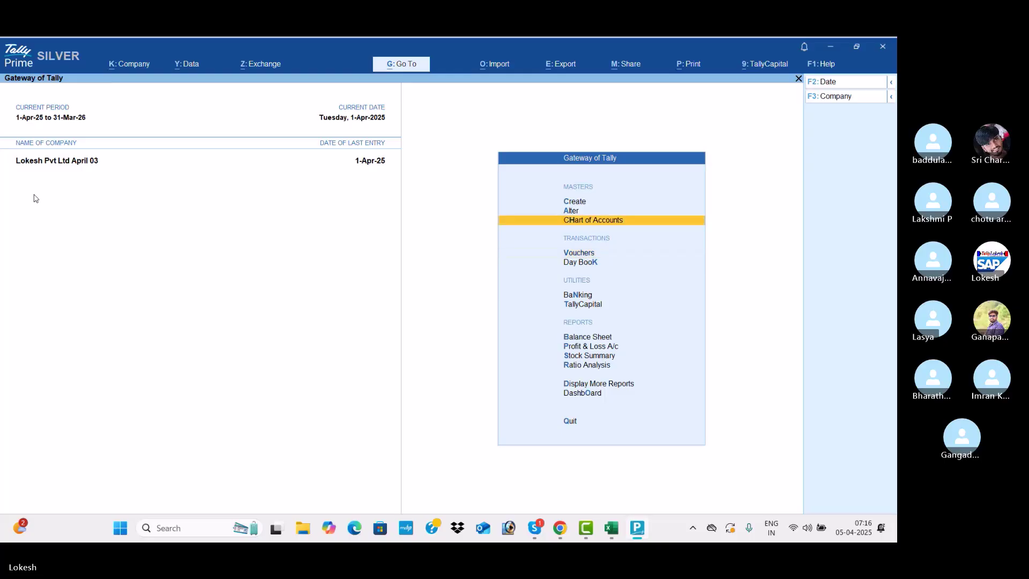
pyautogui.hotkey('alt', 'Tab')
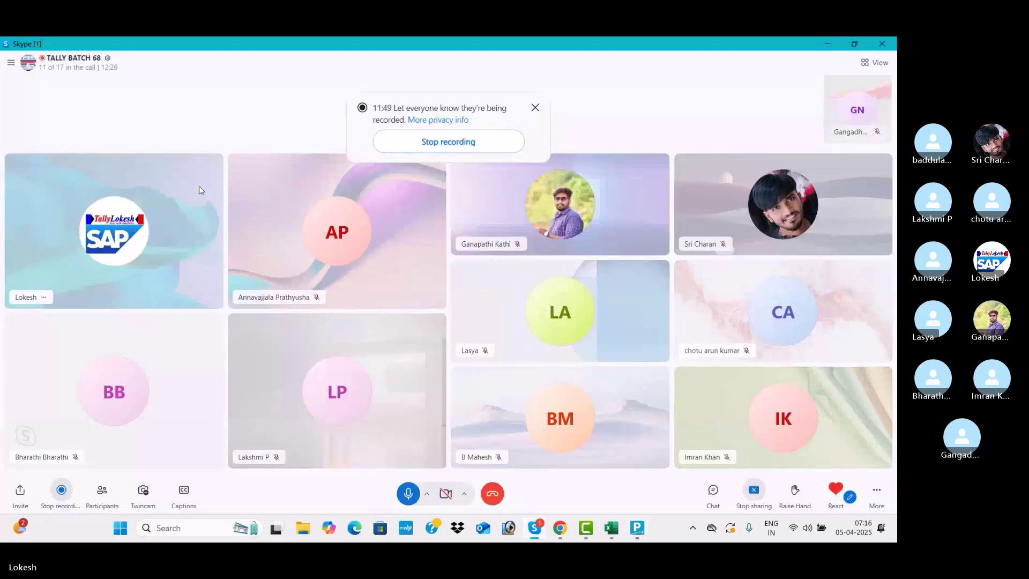
pyautogui.hotkey('alt', 'Tab')
pyautogui.press('Up')
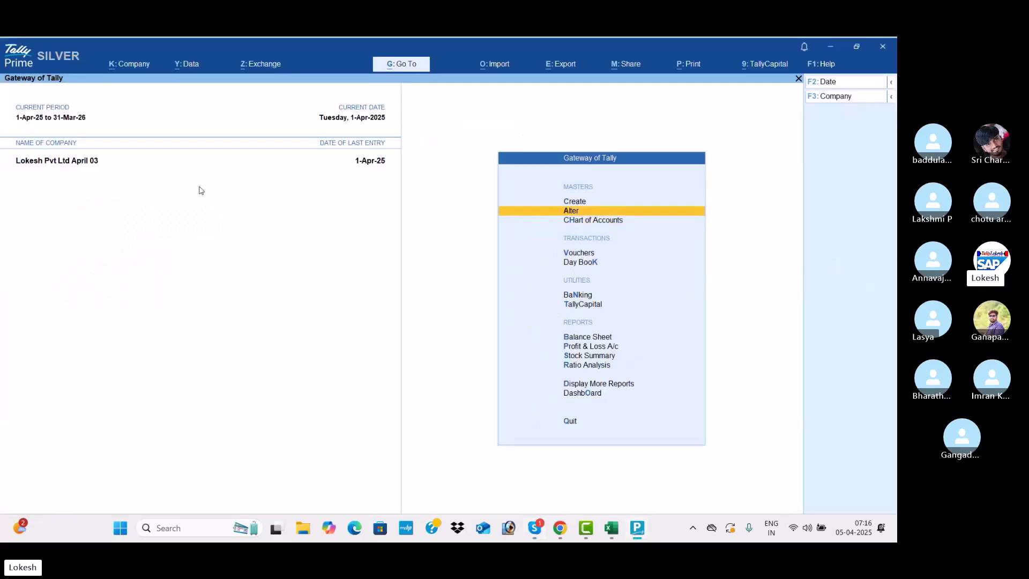
pyautogui.press('Return')
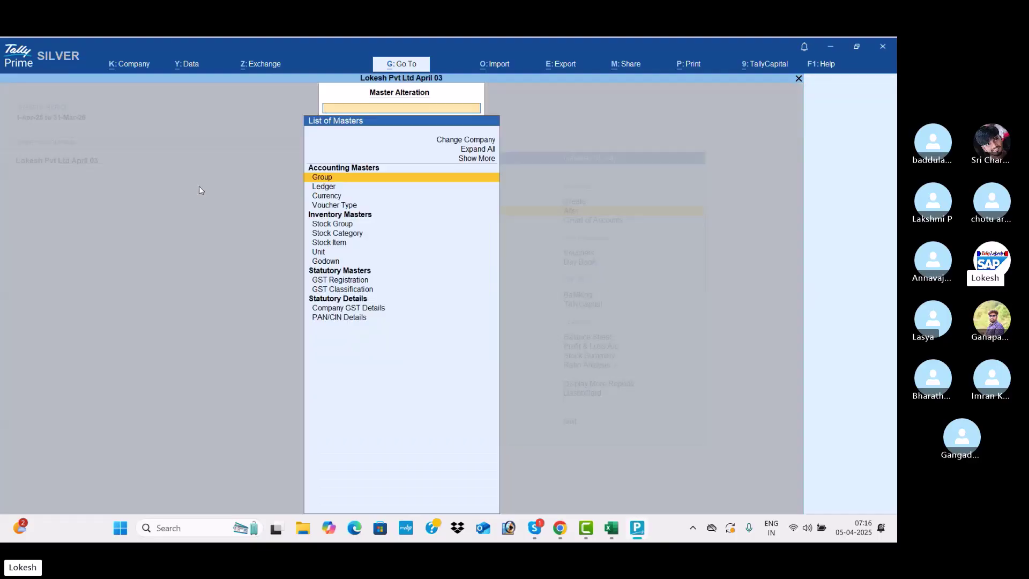
pyautogui.press('Down')
pyautogui.press('Down')
pyautogui.press('Down')
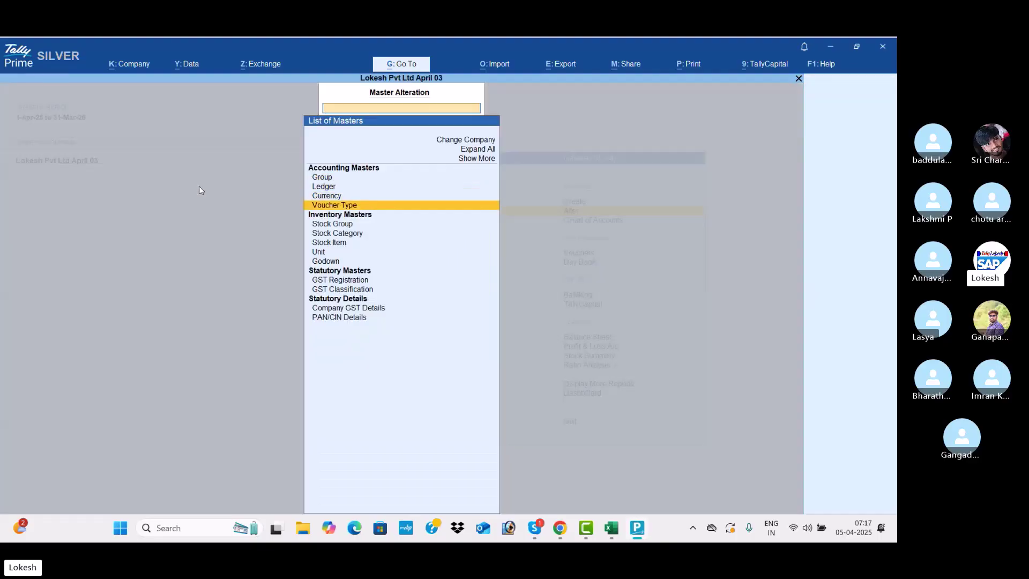
pyautogui.press('Return')
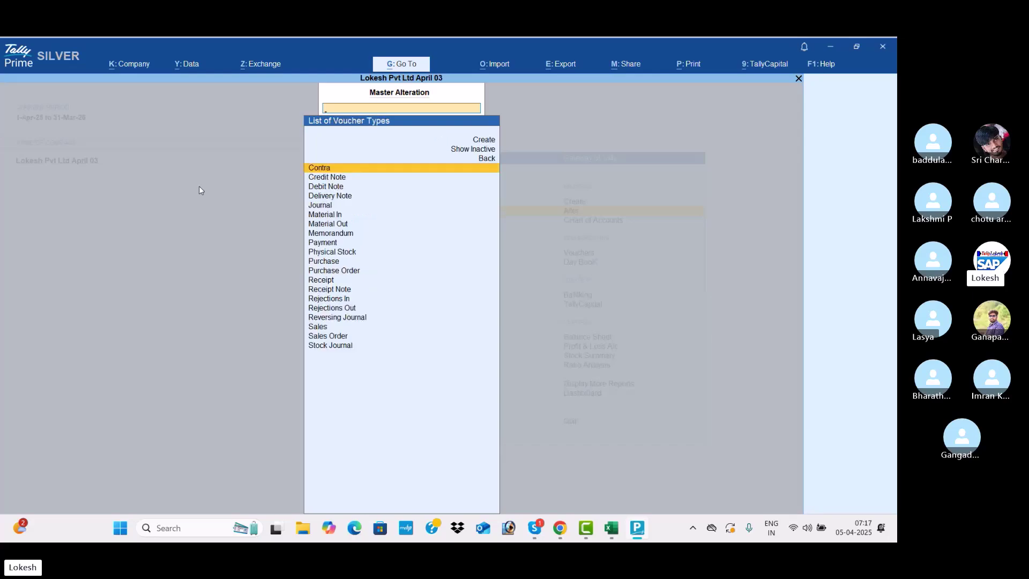
pyautogui.write('Sa')
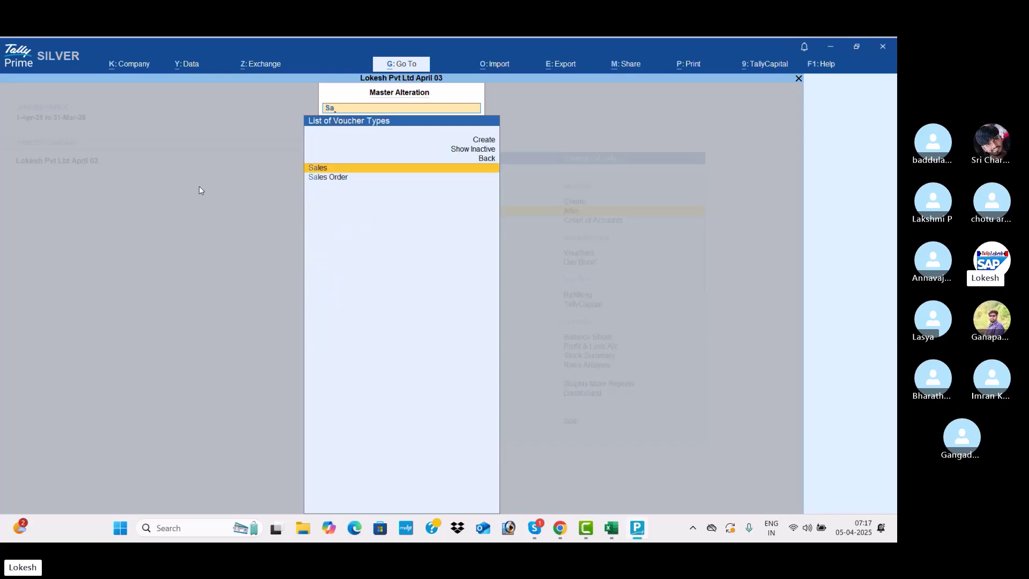
pyautogui.press('Return')
# Step: Keep the existing general and printing settings and add a voucher class named Sales with no excluded or included groups
pyautogui.press('Return')
pyautogui.press('Return')
pyautogui.press('Return')
pyautogui.press('Return')
pyautogui.press('Return')
pyautogui.press('Return')
pyautogui.press('Return')
pyautogui.press('Return')
pyautogui.press('Return')
pyautogui.press('Return')
pyautogui.press('Return')
pyautogui.press('Return')
pyautogui.press('Return')
pyautogui.press('Return')
pyautogui.press('Return')
pyautogui.press('Return')
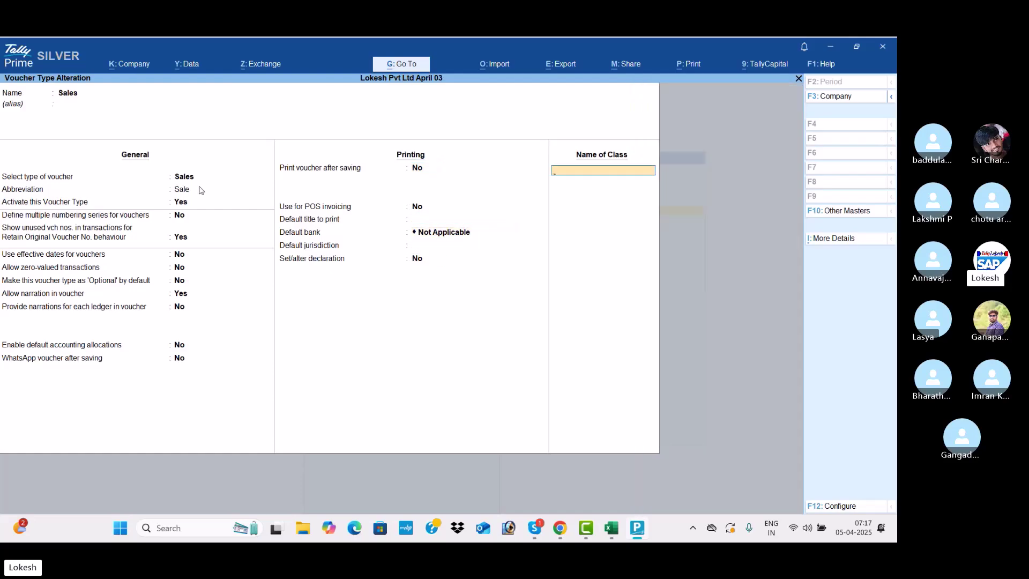
pyautogui.write('Sal')
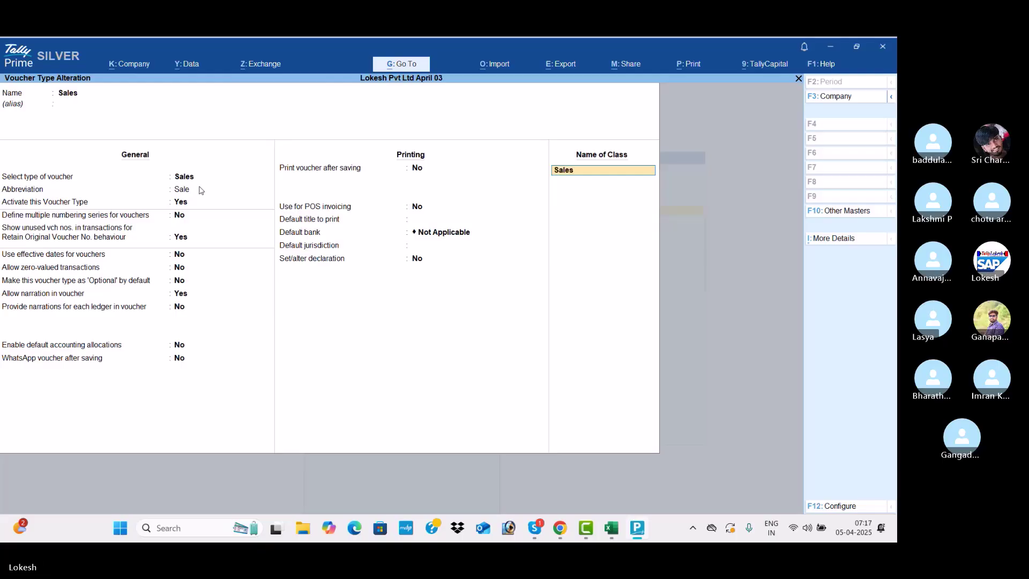
pyautogui.write('es')
pyautogui.press('Return')
pyautogui.press('Return')
pyautogui.press('Return')
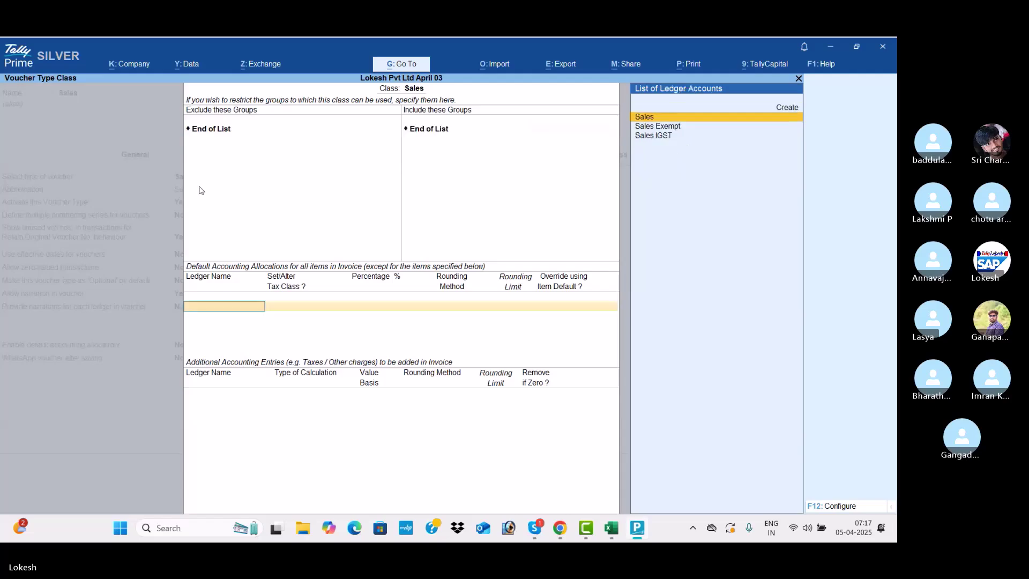
# Step: Allocate 100 % of invoice items to the Sales ledger by default, with its GST tax class set to Local Sales - Taxable
pyautogui.press('Return')
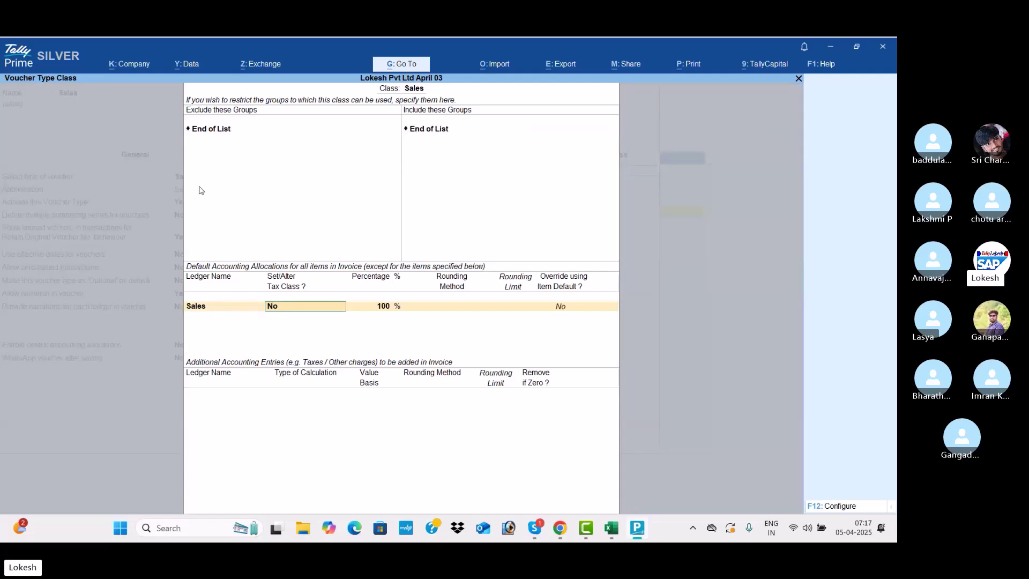
pyautogui.write('y')
pyautogui.press('Return')
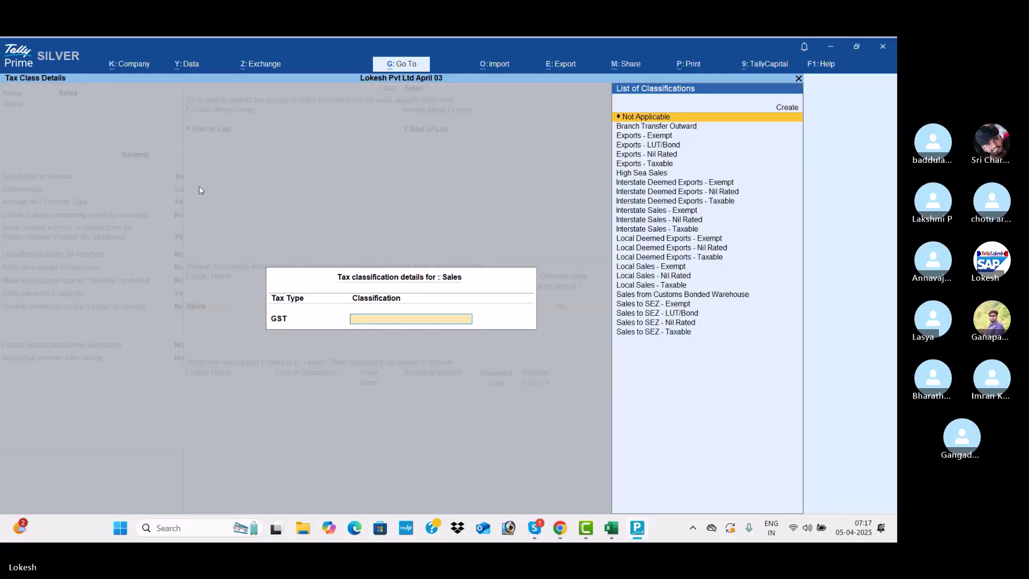
pyautogui.press('Down')
pyautogui.press('Down')
pyautogui.press('Down')
pyautogui.press('Down')
pyautogui.press('Down')
pyautogui.press('Down')
pyautogui.press('Down')
pyautogui.press('Down')
pyautogui.press('Down')
pyautogui.press('Down')
pyautogui.press('Down')
pyautogui.press('Down')
pyautogui.press('Down')
pyautogui.press('Down')
pyautogui.press('Down')
pyautogui.press('Down')
pyautogui.press('Down')
pyautogui.press('Down')
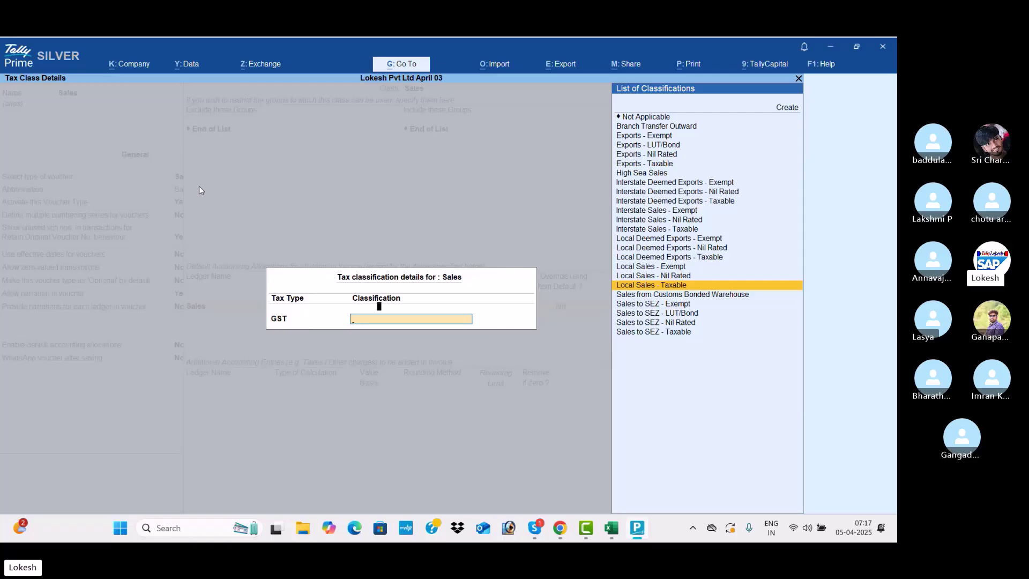
pyautogui.press('Return')
pyautogui.press('Return')
pyautogui.press('Return')
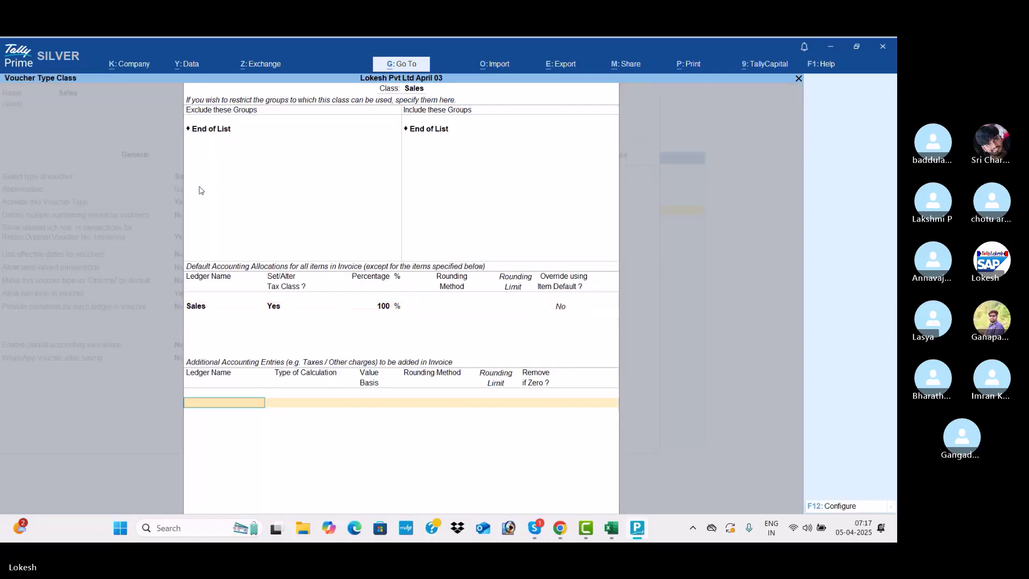
# Step: Add CGST and SGST as additional accounting entries of the Sales class, each removed if zero
pyautogui.write('cg')
pyautogui.press('Return')
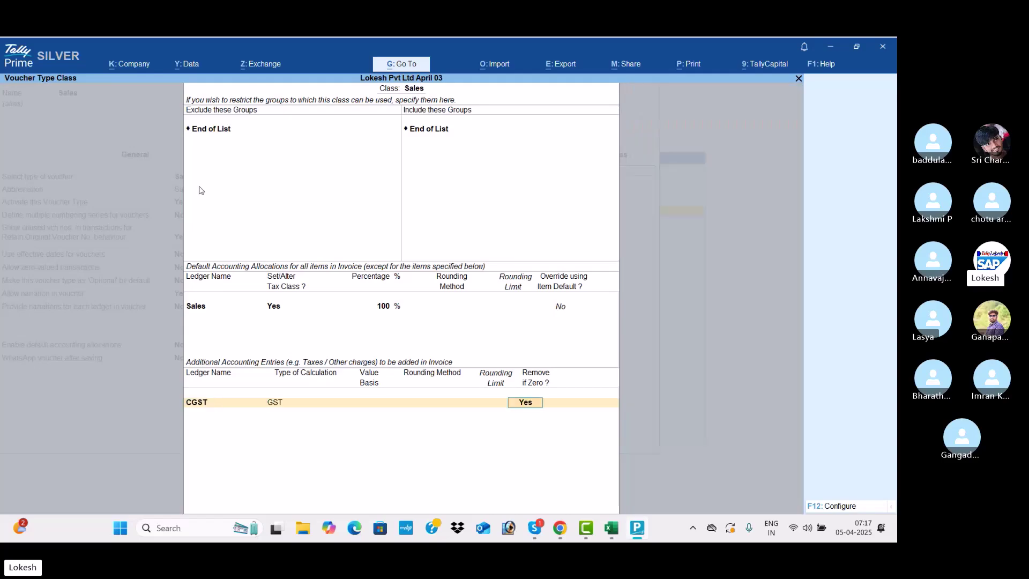
pyautogui.press('Return')
pyautogui.write('sg')
pyautogui.press('Return')
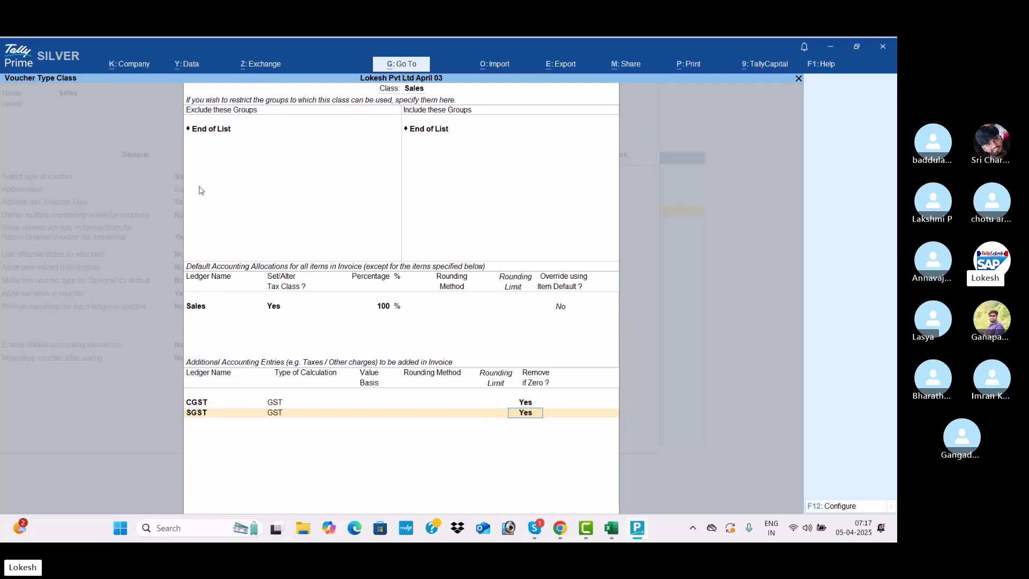
pyautogui.press('Return')
# Step: Add Round Offe to the class As Total Amount Rounding with Normal Rounding, a limit of 1 and removal if zero, and accept the class
pyautogui.write('R')
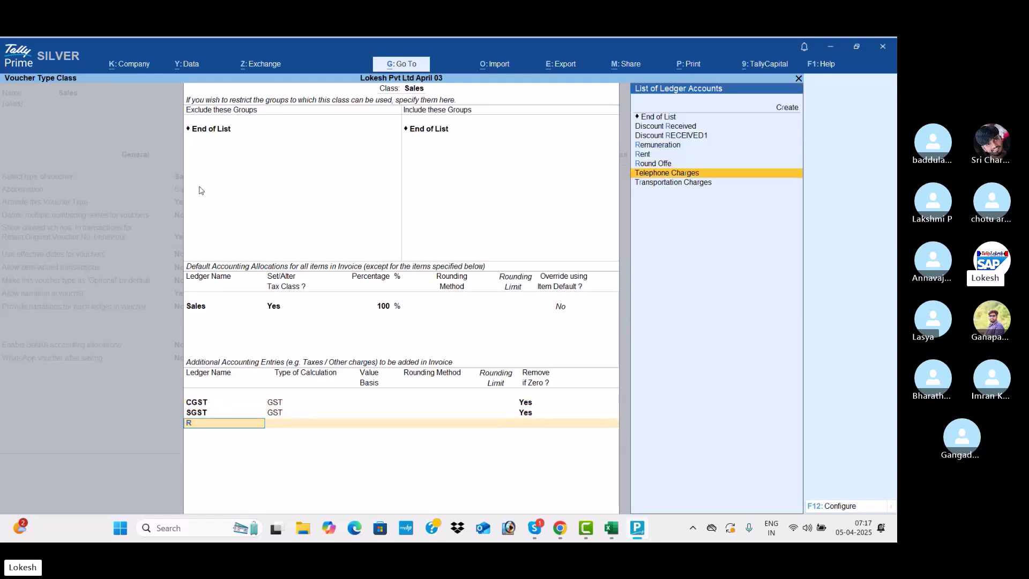
pyautogui.press('Return')
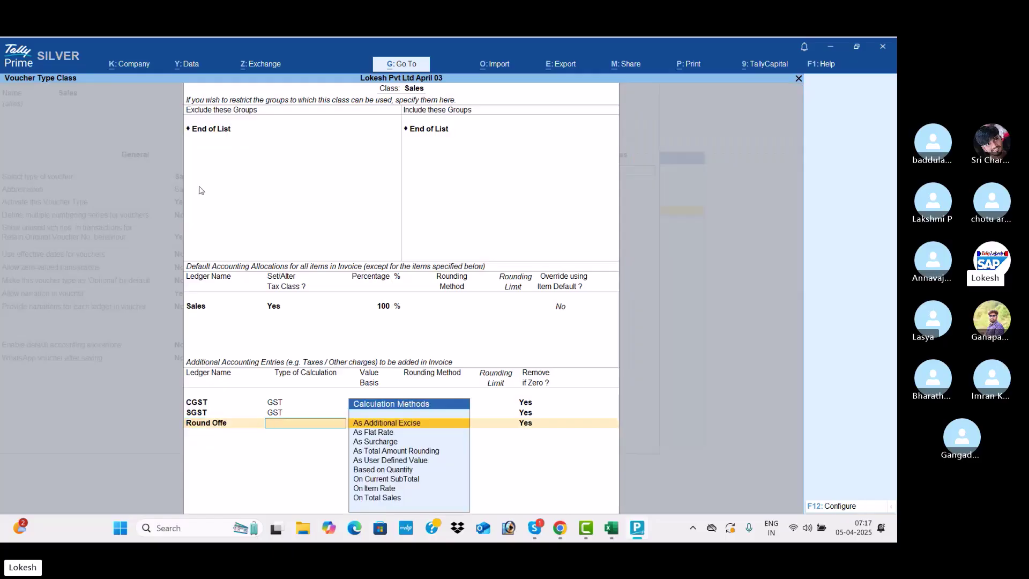
pyautogui.press('Down')
pyautogui.press('Down')
pyautogui.press('Down')
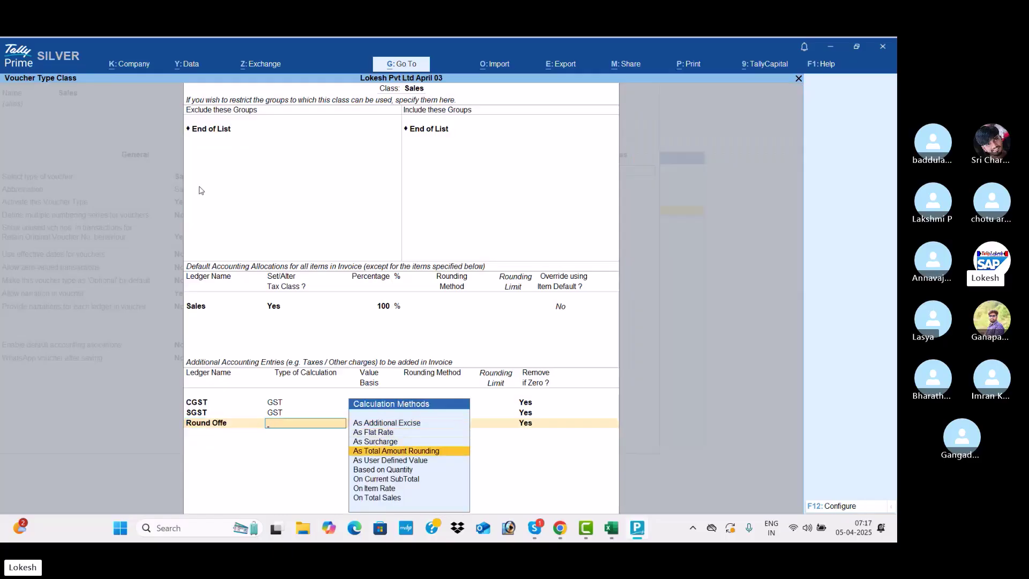
pyautogui.press('Return')
pyautogui.press('Down')
pyautogui.press('Down')
pyautogui.press('Return')
pyautogui.write('1')
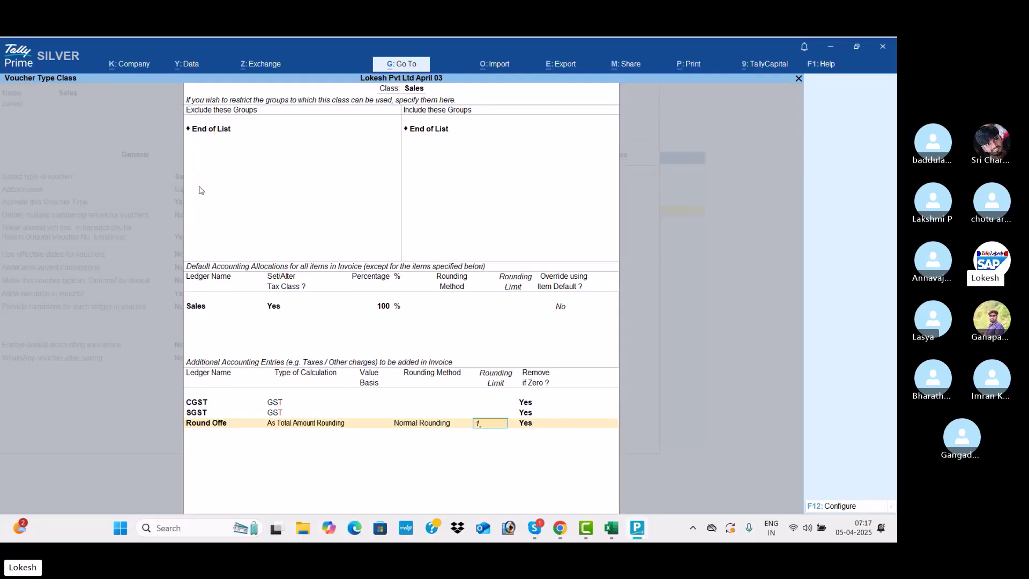
pyautogui.press('Return')
pyautogui.press('Return')
pyautogui.press('Return')
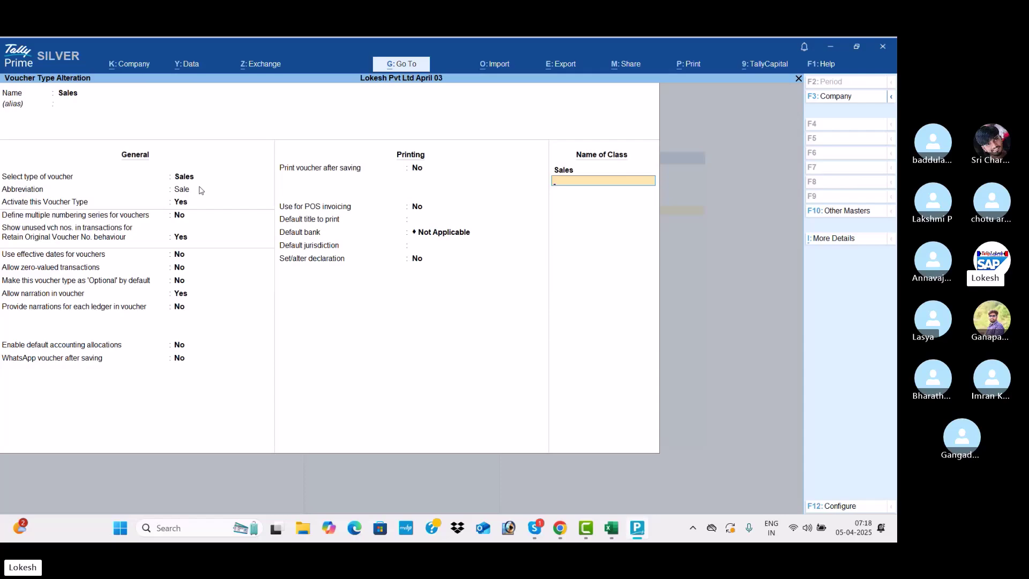
# Step: Add a second voucher class named Sales IGST with no excluded or included groups
pyautogui.write('Sales IGST')
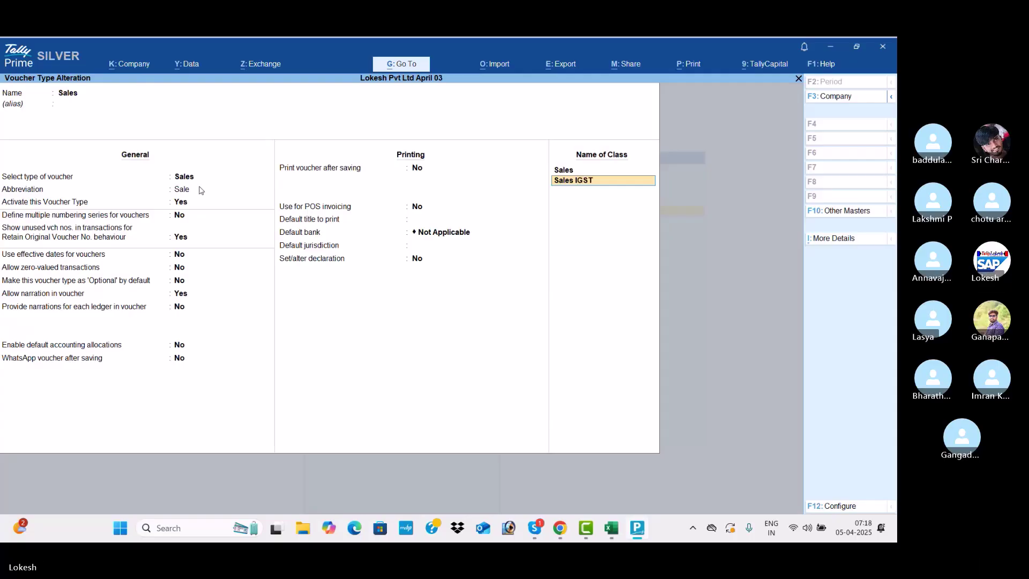
pyautogui.press('Return')
pyautogui.press('Return')
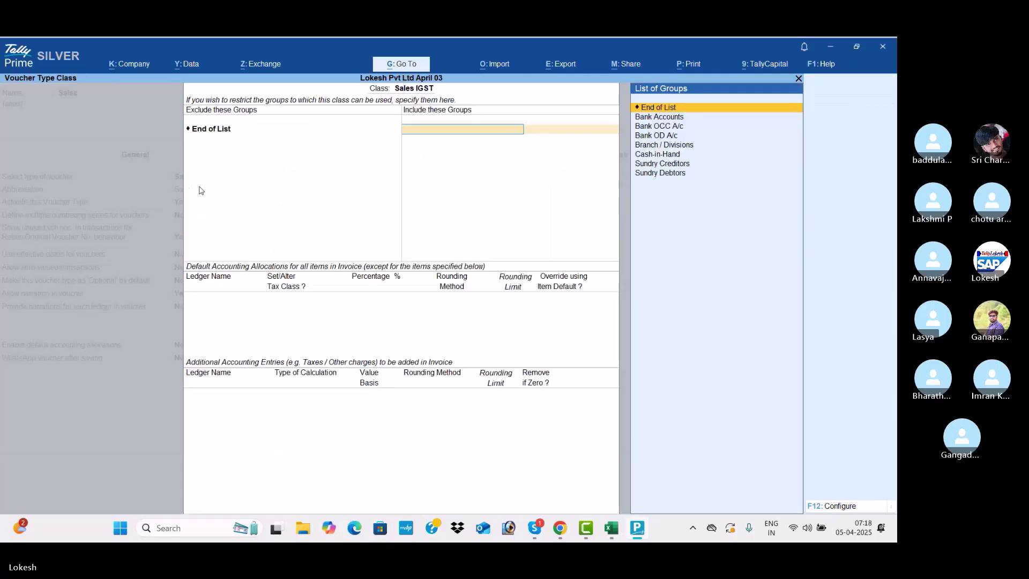
pyautogui.press('Return')
# Step: Allocate 100 % of invoice items to the Sales IGST ledger by default, with its GST tax class set to Interstate Sales - Taxable
pyautogui.press('Down')
pyautogui.press('Down')
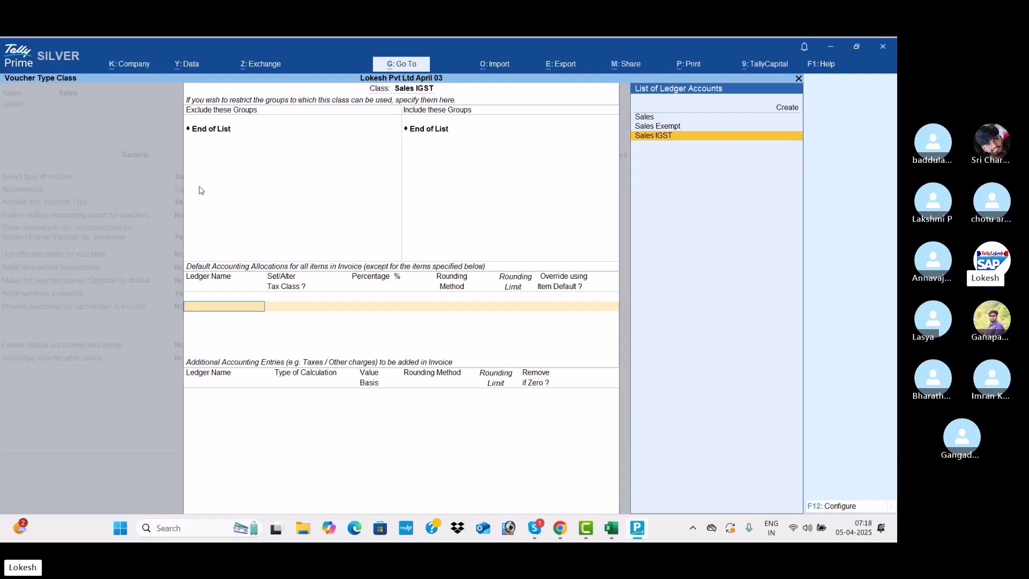
pyautogui.press('Return')
pyautogui.write('Y')
pyautogui.press('Return')
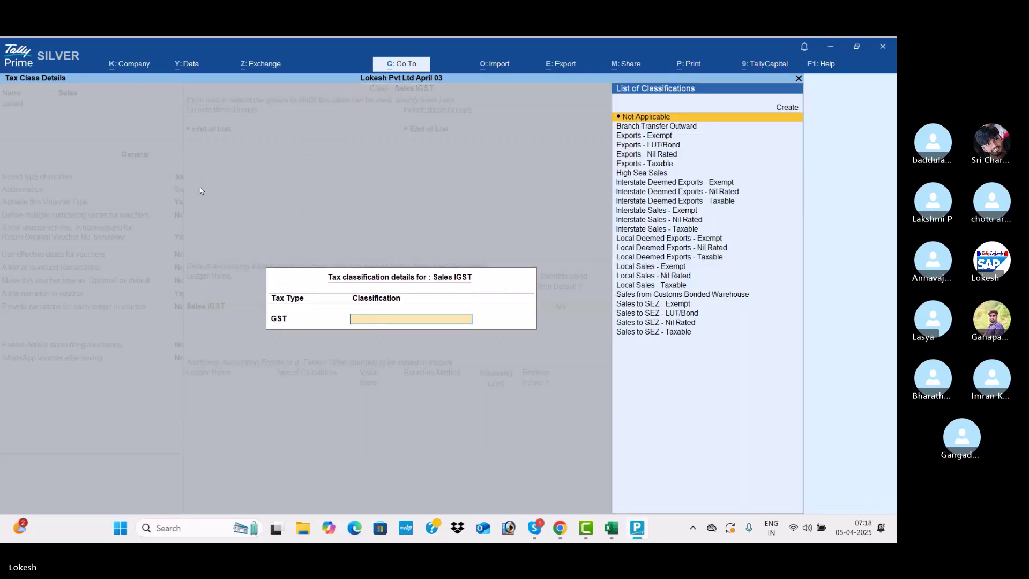
pyautogui.press('Down')
pyautogui.press('Down')
pyautogui.press('Down')
pyautogui.press('Down')
pyautogui.press('Down')
pyautogui.press('Down')
pyautogui.press('Down')
pyautogui.press('Down')
pyautogui.press('Down')
pyautogui.press('Down')
pyautogui.press('Down')
pyautogui.press('Down')
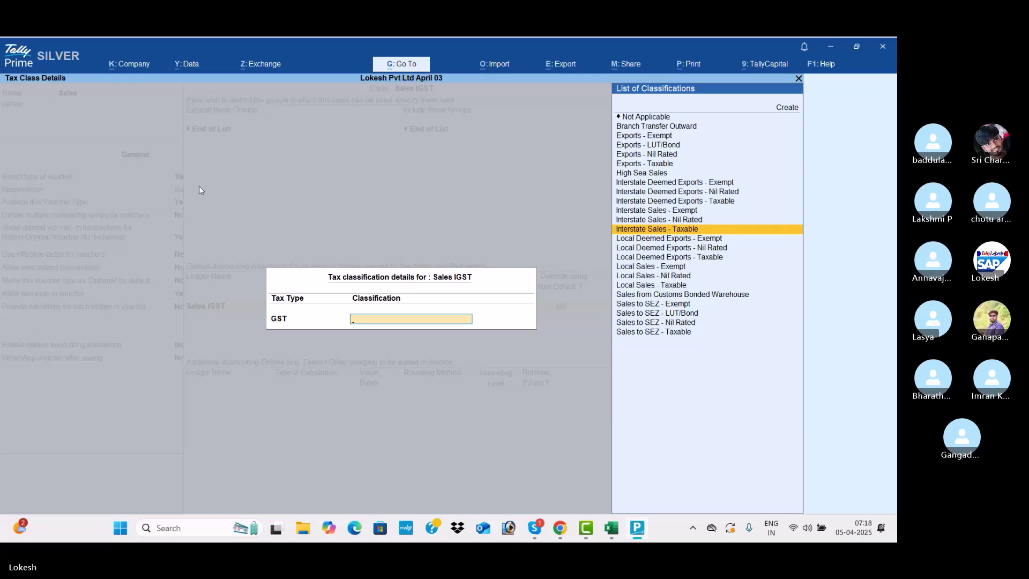
pyautogui.press('Return')
pyautogui.press('Return')
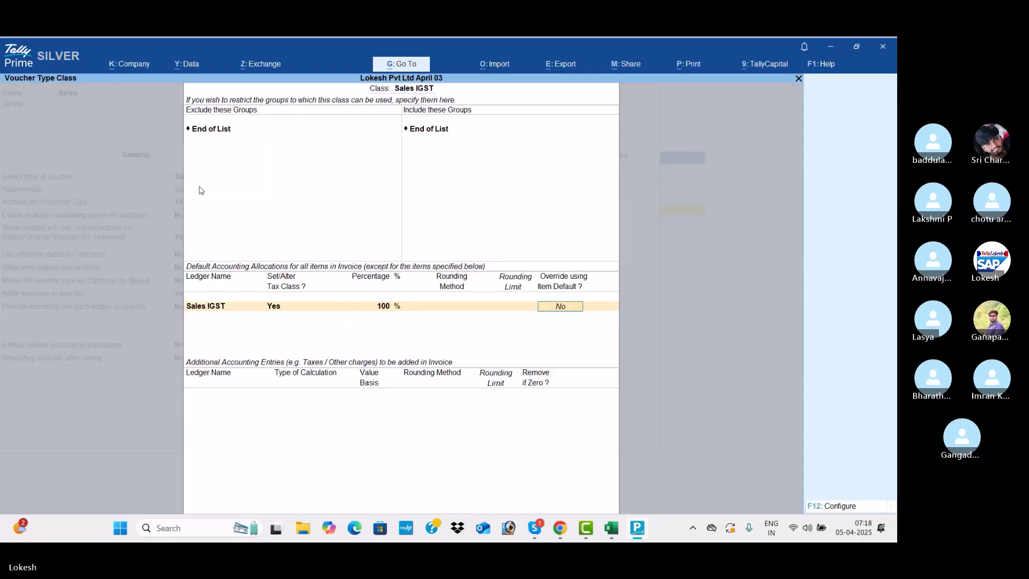
pyautogui.press('Return')
# Step: Add IGST as an additional accounting entry of the Sales IGST class, removed if zero
pyautogui.write('IG')
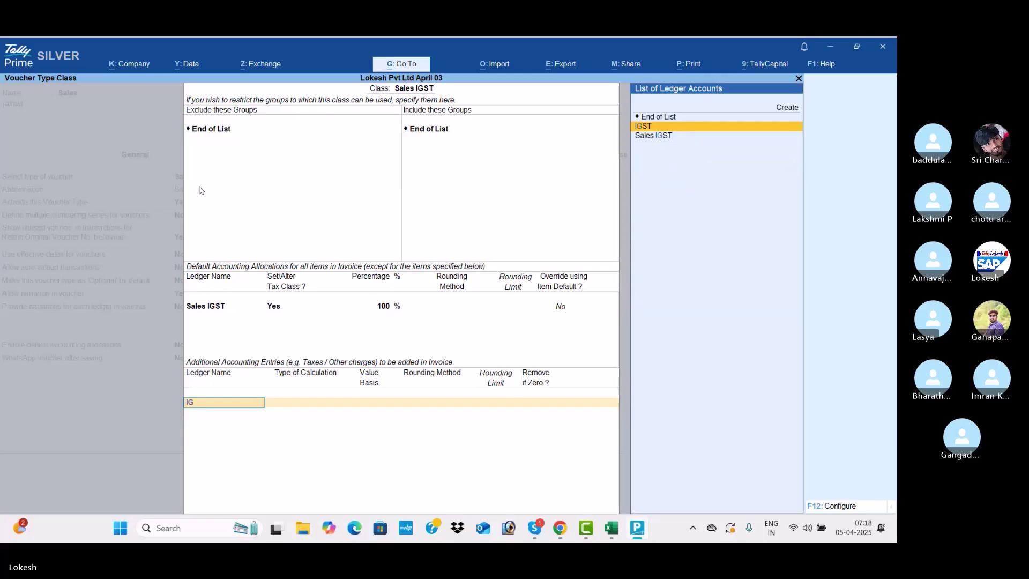
pyautogui.press('Return')
pyautogui.press('Return')
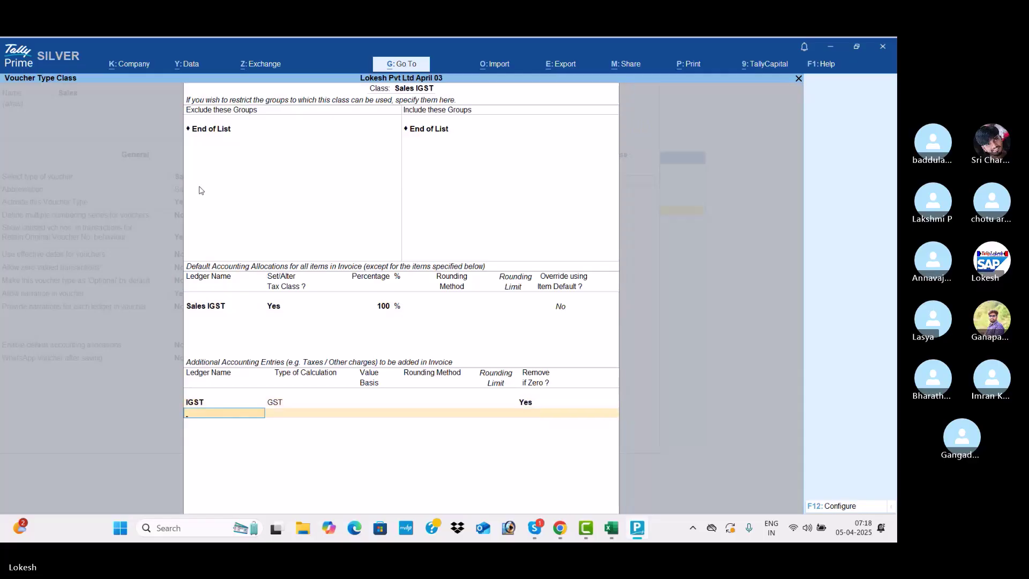
# Step: Add Round Offe to the Sales IGST class As Total Amount Rounding with Normal Rounding, a limit of 1 and removal if zero
pyautogui.press('Down')
pyautogui.press('Down')
pyautogui.press('Down')
pyautogui.press('Down')
pyautogui.press('Return')
pyautogui.press('Down')
pyautogui.press('Down')
pyautogui.press('Down')
pyautogui.press('Return')
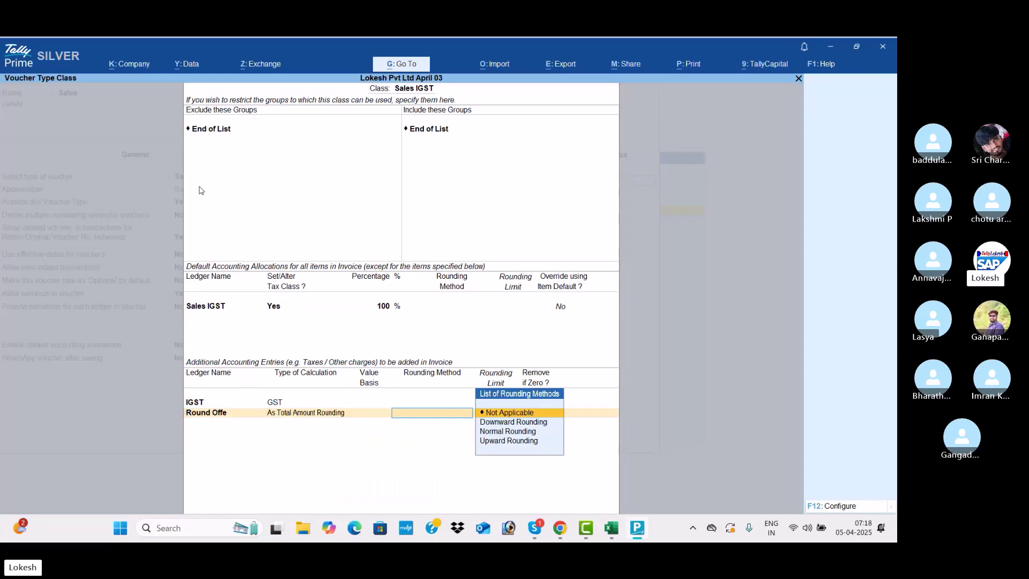
pyautogui.press('Down')
pyautogui.press('Down')
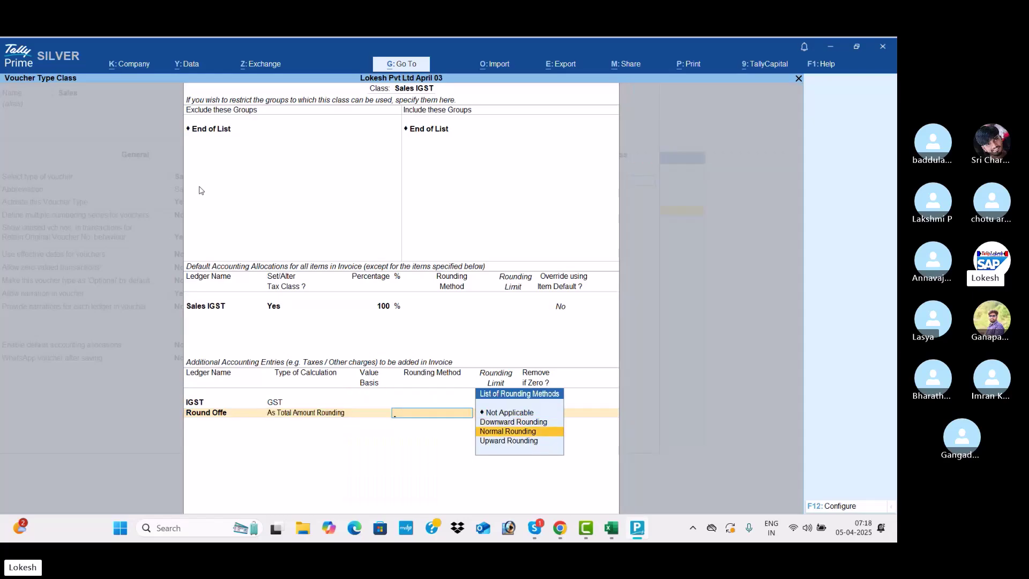
pyautogui.press('Return')
pyautogui.write('1')
pyautogui.press('Return')
pyautogui.press('Return')
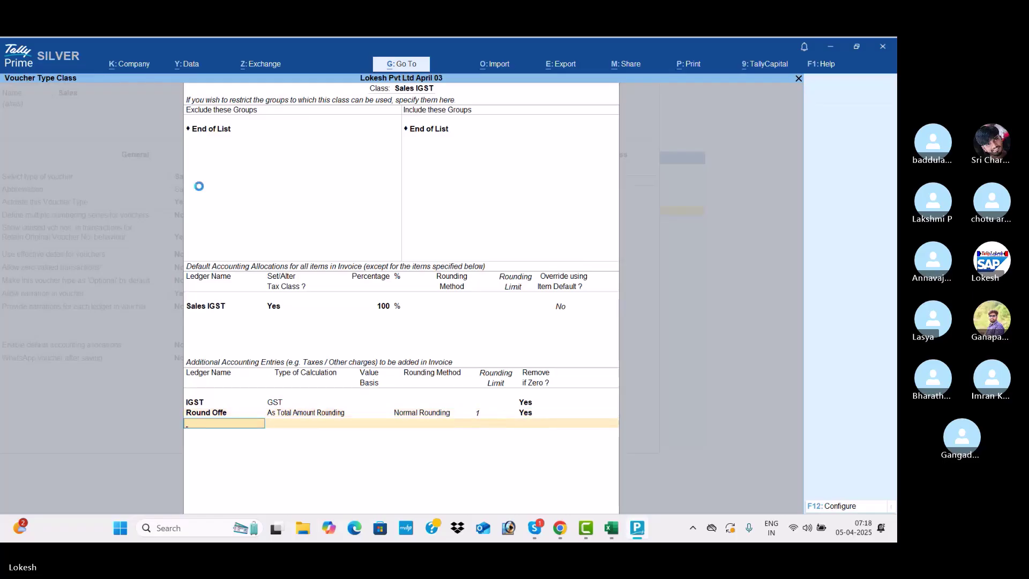
# Step: Accept the Sales IGST class, save the altered Sales voucher type and return to the Gateway of Tally
pyautogui.press('Return')
pyautogui.press('Return')
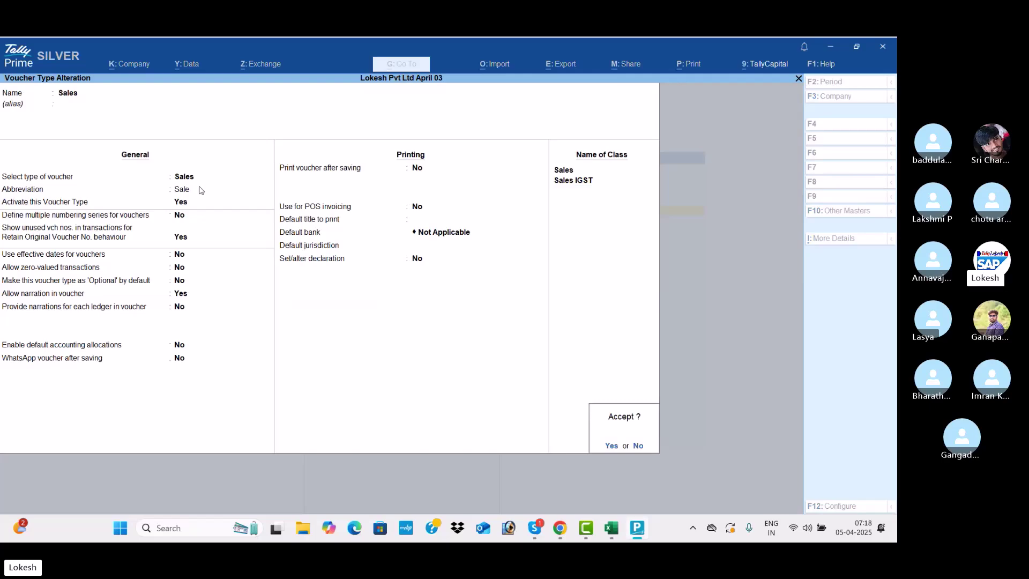
pyautogui.press('Return')
pyautogui.press('Escape')
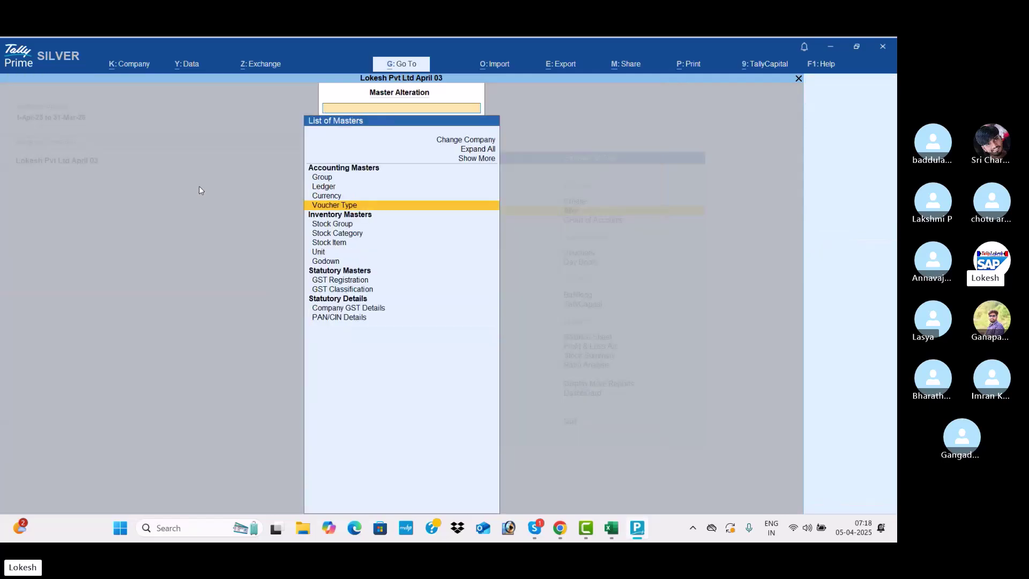
pyautogui.press('Escape')
# Step: Start a new sales voucher using the Sales voucher class
pyautogui.press('Down')
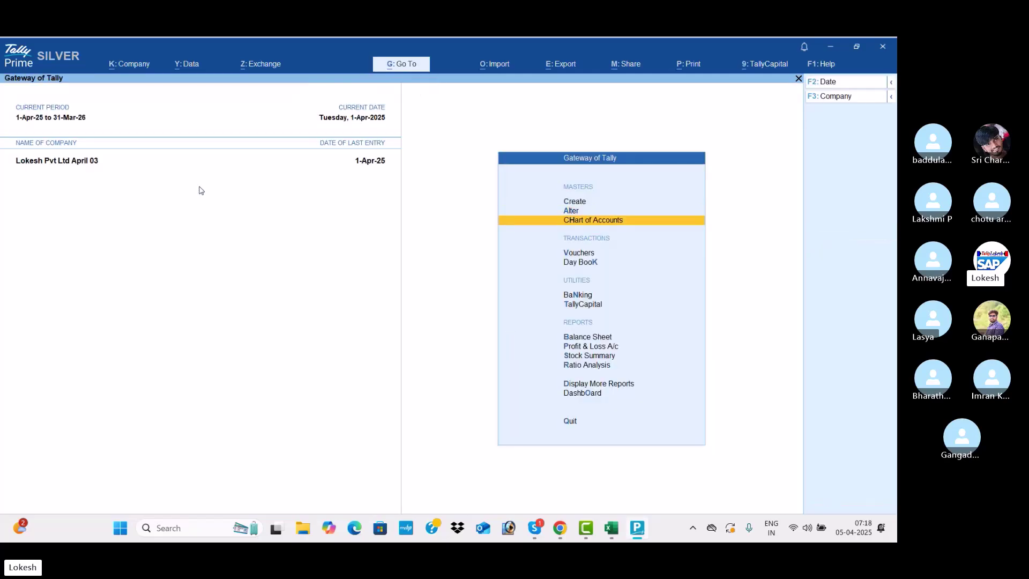
pyautogui.press('Down')
pyautogui.press('Return')
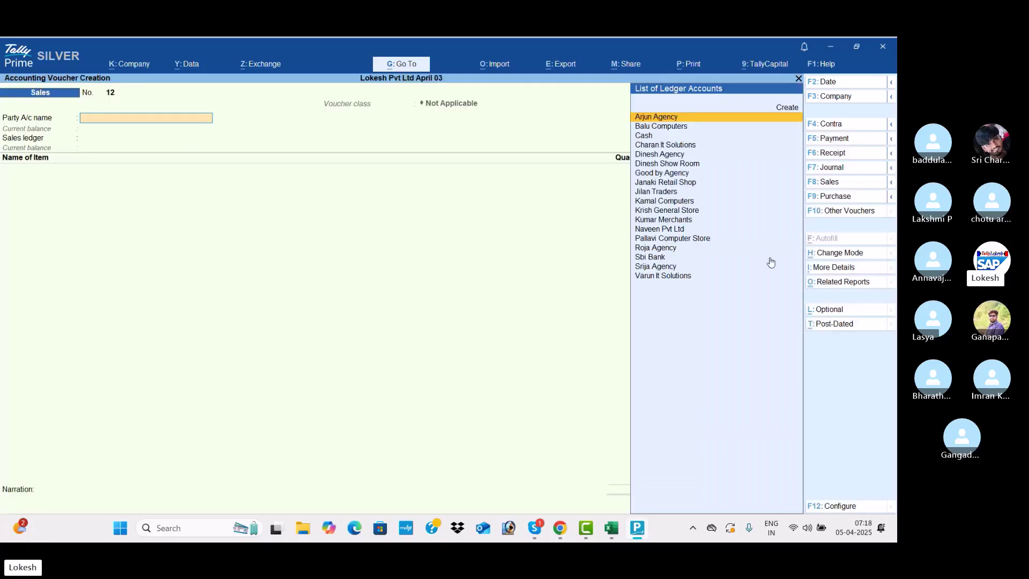
pyautogui.click(839, 197)
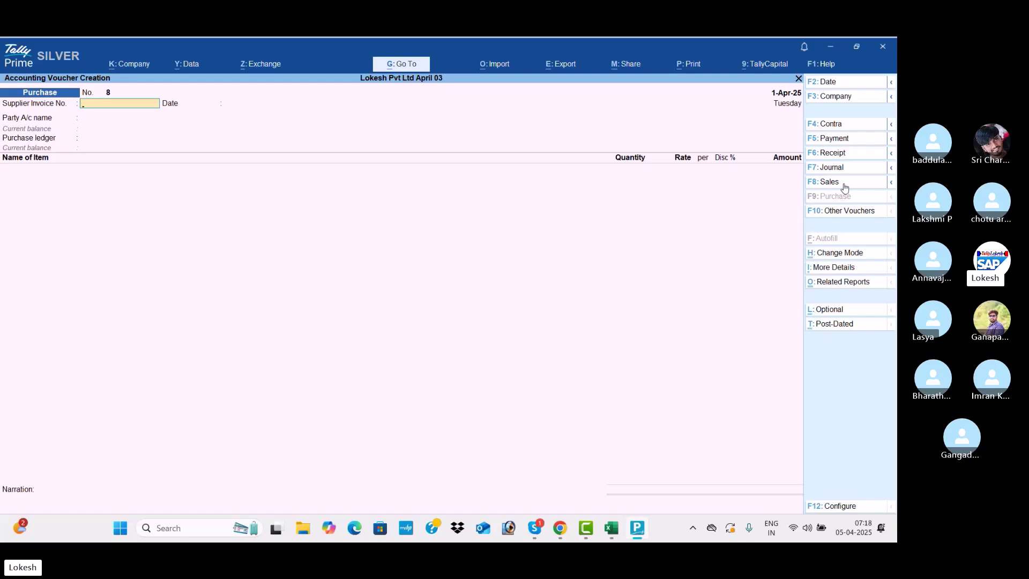
pyautogui.click(844, 184)
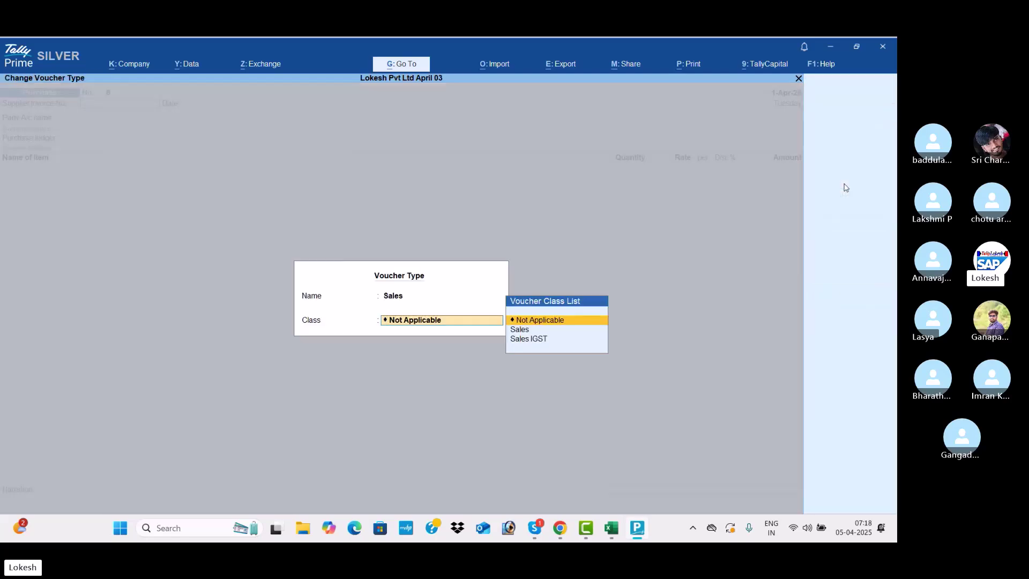
pyautogui.press('Down')
pyautogui.press('Return')
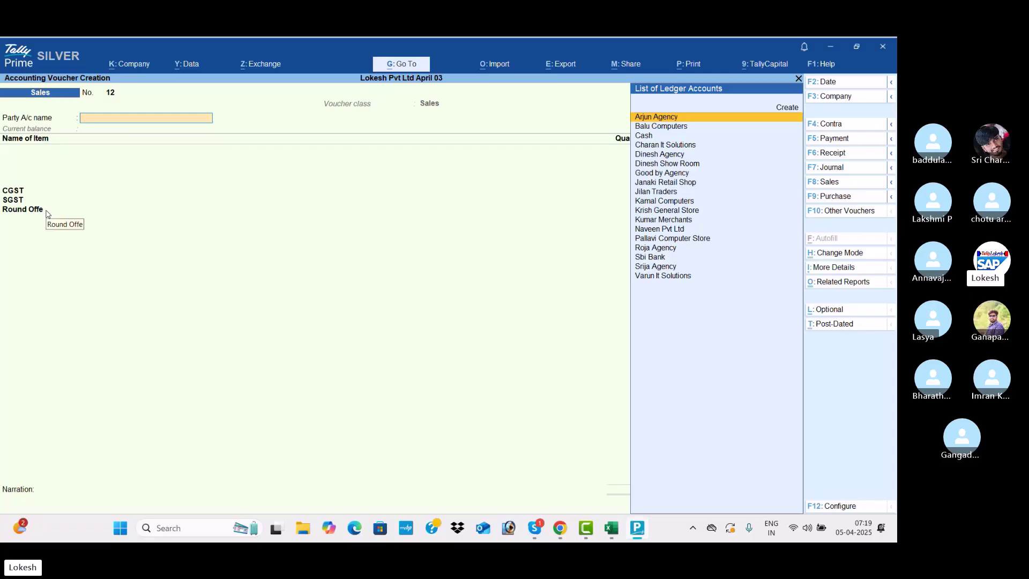
# Step: Set Varun It Solutions as the voucher's party and accept the dispatch and party details as they are
pyautogui.write('va')
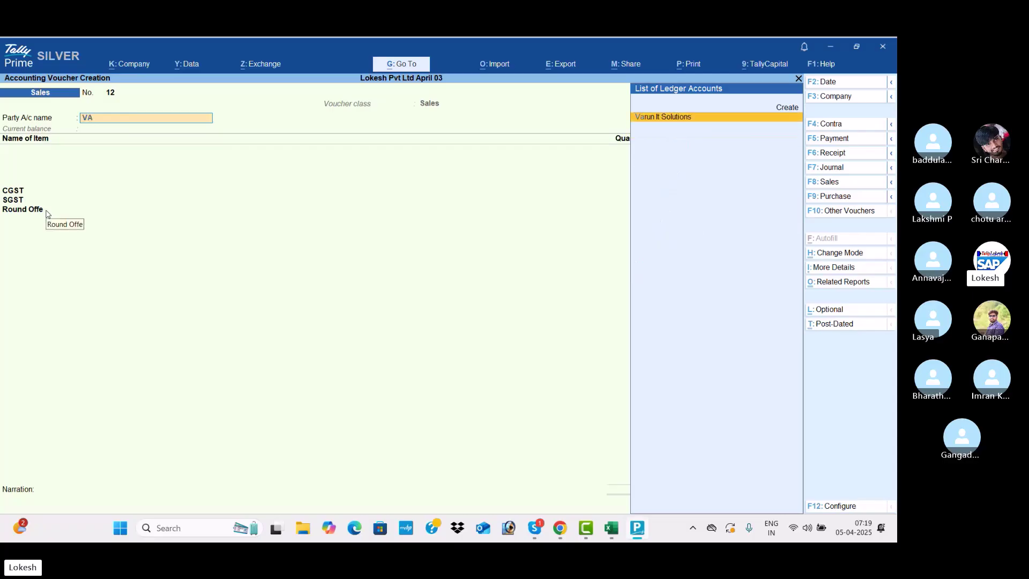
pyautogui.press('Return')
pyautogui.press('Return')
pyautogui.press('Return')
pyautogui.press('Return')
pyautogui.press('Return')
pyautogui.press('Return')
pyautogui.press('Return')
pyautogui.press('Return')
pyautogui.press('Return')
pyautogui.press('Return')
pyautogui.press('Return')
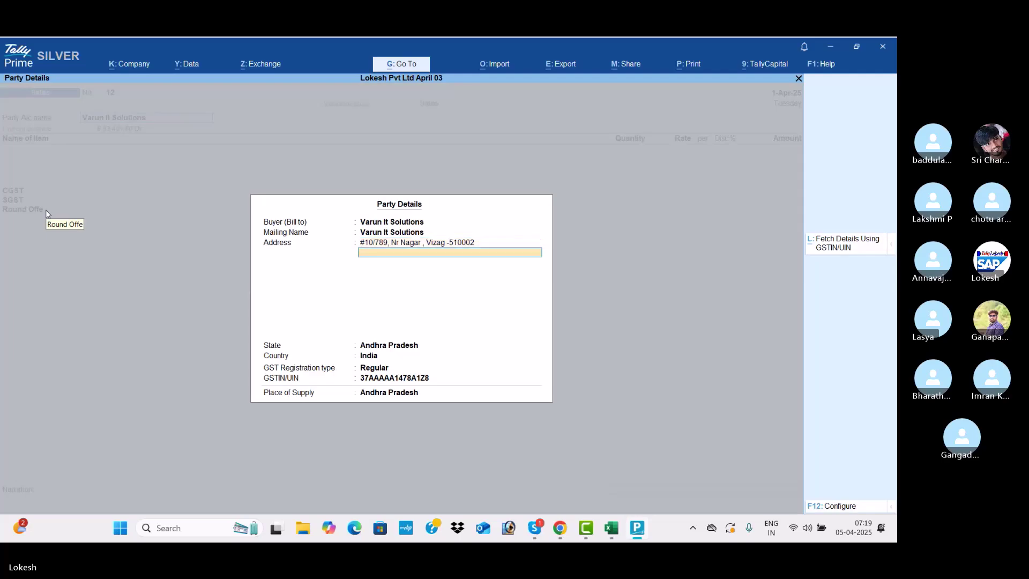
pyautogui.press('Return')
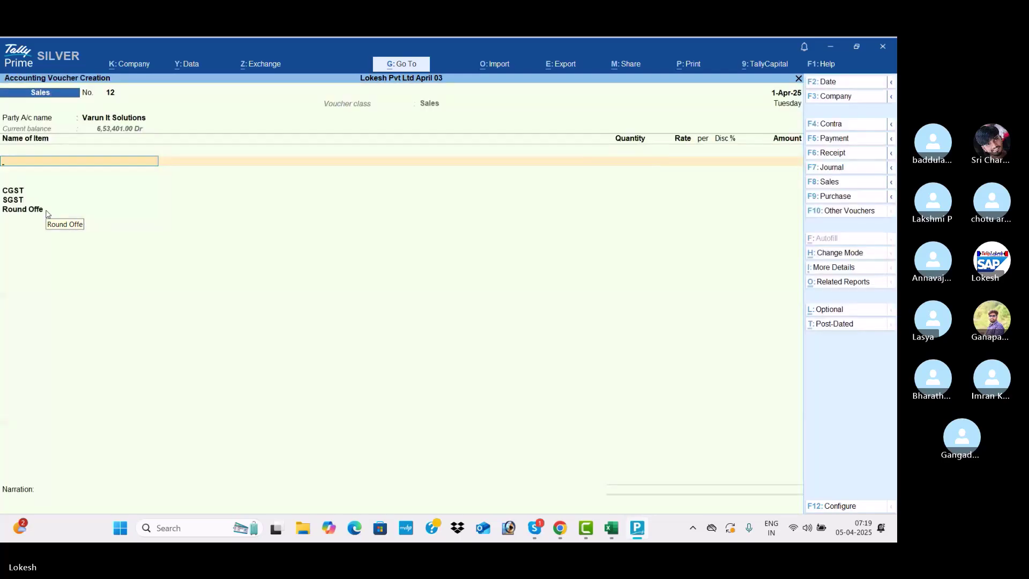
# Step: Enter the item Vivo Y53 with a quantity of 1 nos at a rate of 10,000.22
pyautogui.write('v')
pyautogui.press('Return')
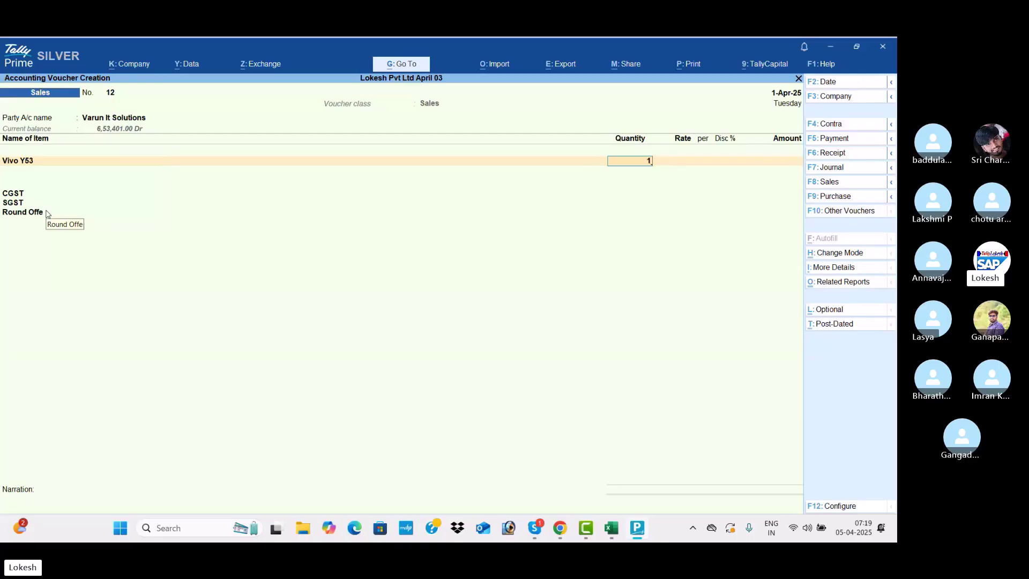
pyautogui.write('1')
pyautogui.press('Return')
pyautogui.press('Return')
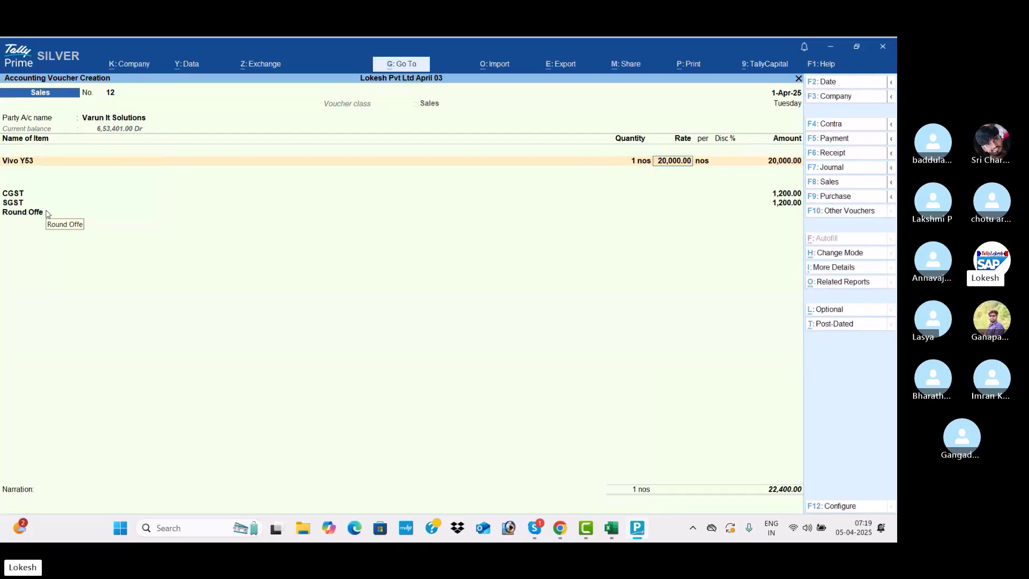
pyautogui.write('1')
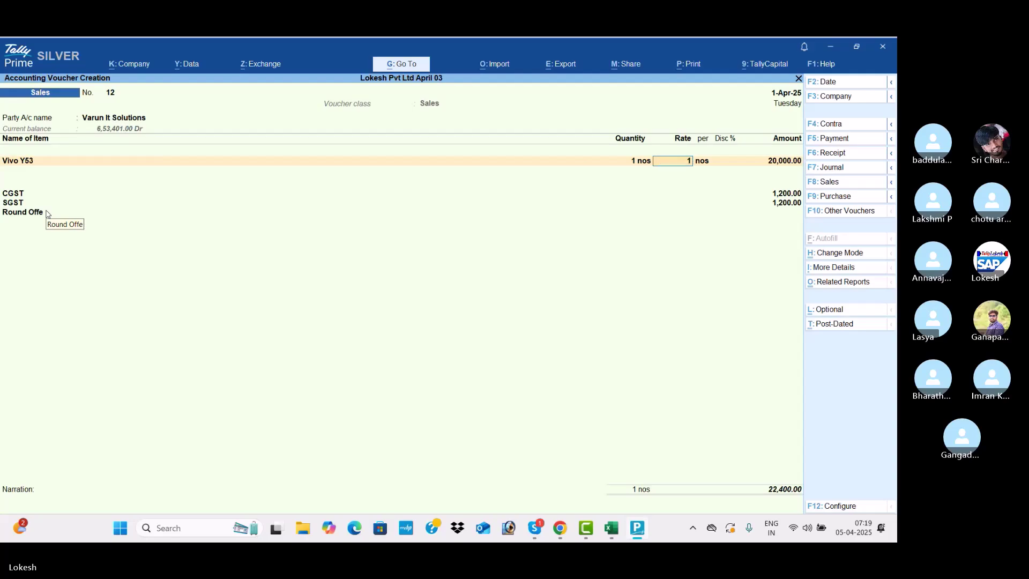
pyautogui.write('0000.22')
pyautogui.press('Return')
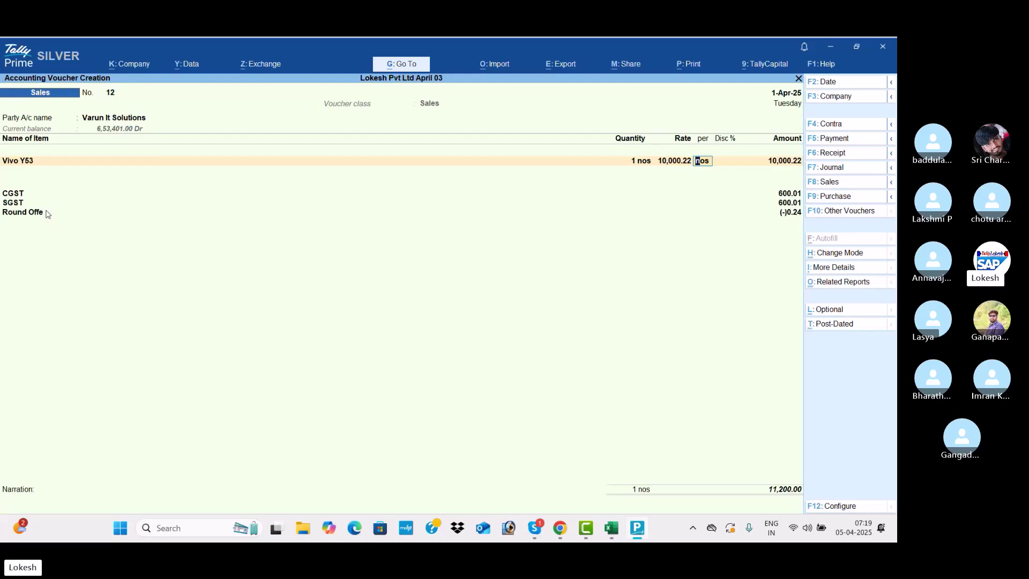
pyautogui.press('Return')
pyautogui.press('Return')
pyautogui.press('Return')
# Step: Add the item Apple Mack Book with a quantity of 1 nos at a rate of 15,000.33
pyautogui.press('Down')
pyautogui.press('Return')
pyautogui.write('1')
pyautogui.press('Return')
pyautogui.write('2')
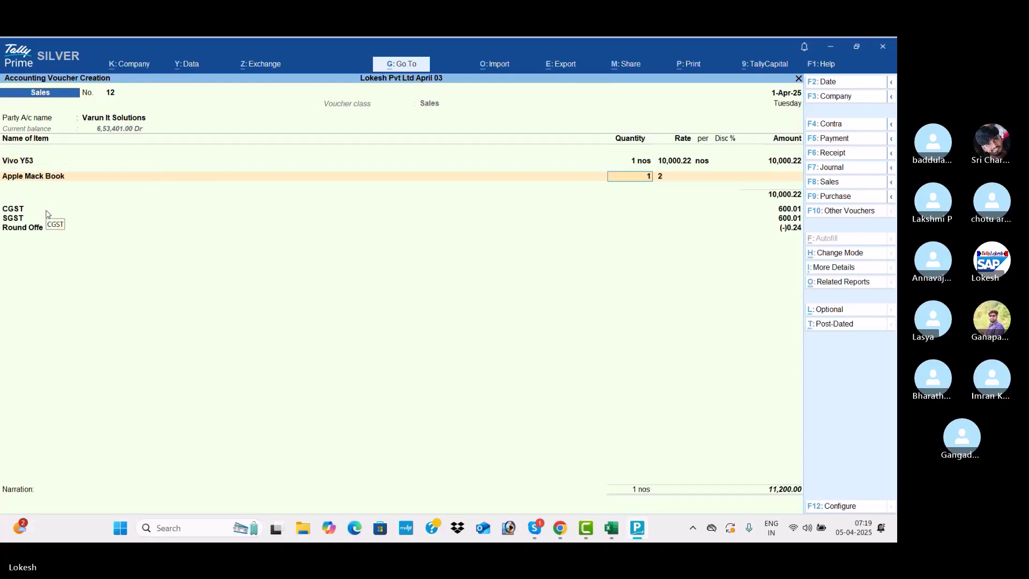
pyautogui.write('00001500')
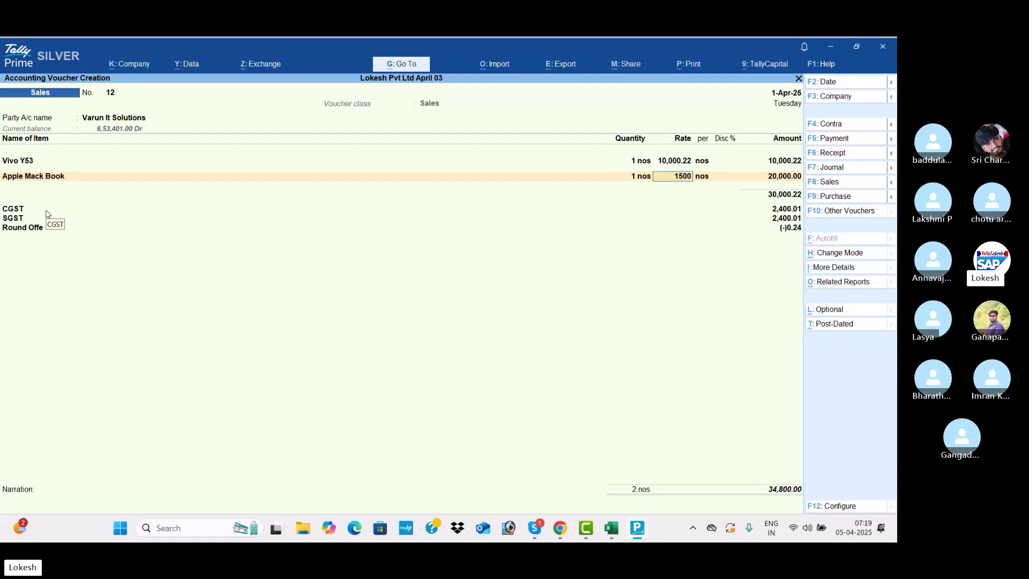
pyautogui.write('0.33')
pyautogui.press('Return')
pyautogui.press('Return')
pyautogui.press('Return')
pyautogui.press('Return')
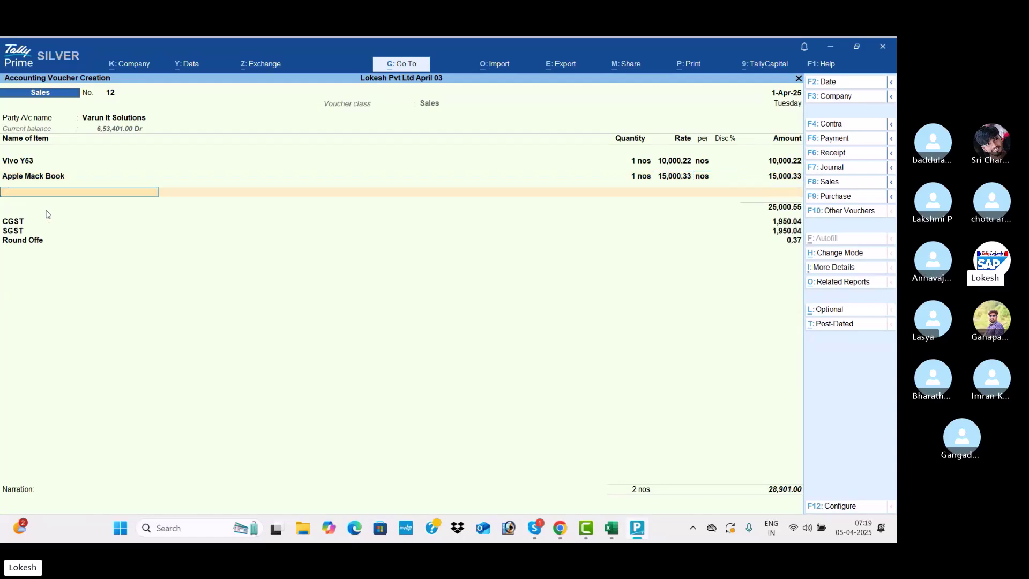
# Step: Add the item Boost with a quantity of 1 bt at a rate of 16,000.78
pyautogui.press('Down')
pyautogui.press('Down')
pyautogui.press('Down')
pyautogui.press('Return')
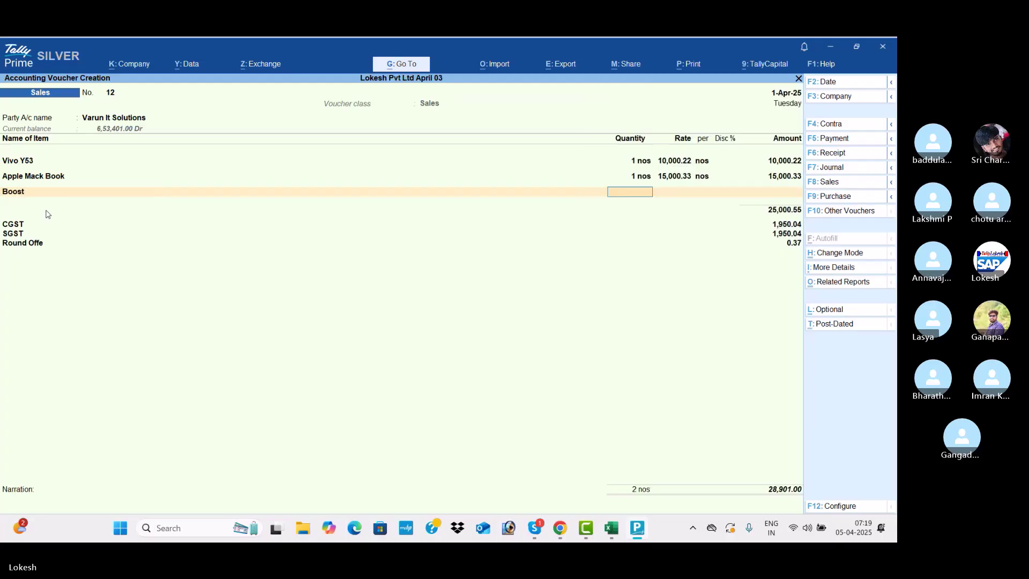
pyautogui.press('Return')
pyautogui.write('16000.33')
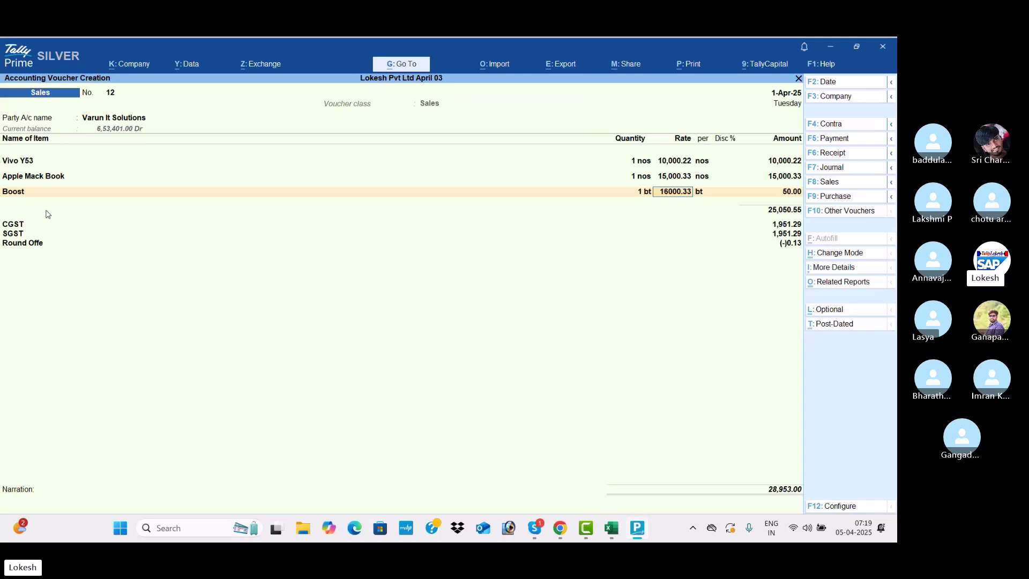
pyautogui.press('BackSpace')
pyautogui.press('BackSpace')
pyautogui.write('78')
pyautogui.press('Return')
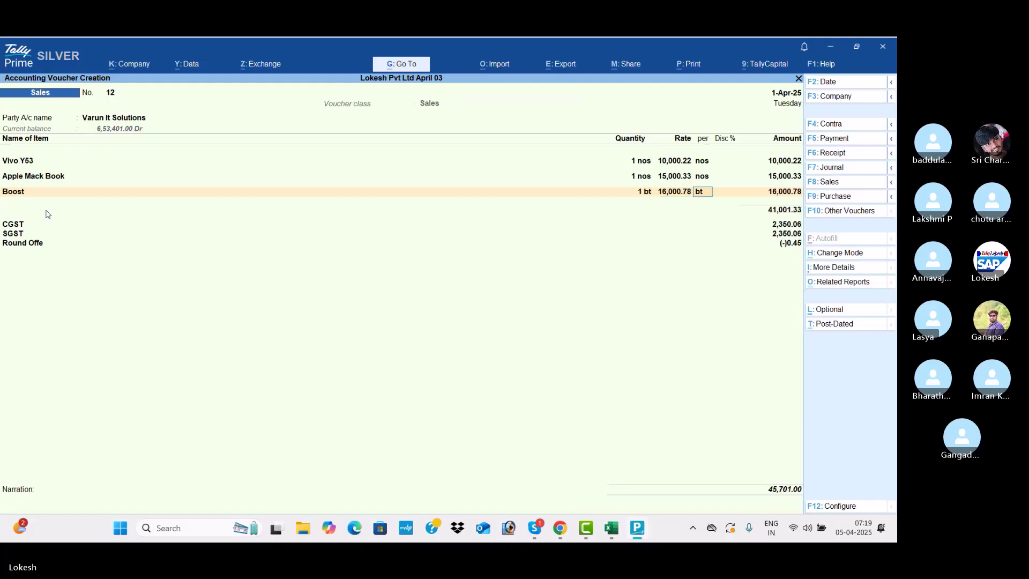
pyautogui.press('Return')
pyautogui.press('Return')
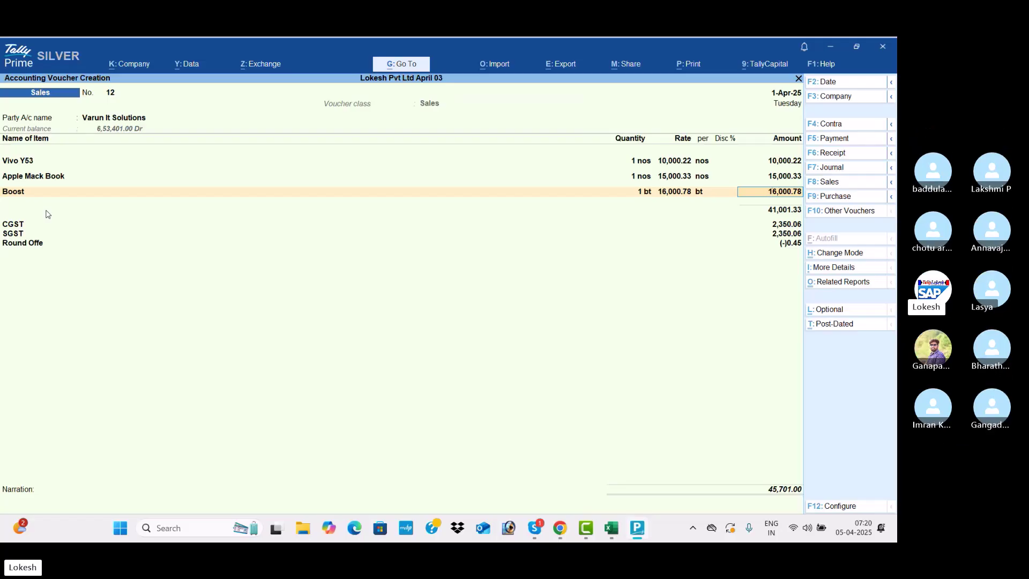
pyautogui.press('Return')
# Step: End the item list, leave the narration empty and save the voucher, accepting the modified GST details as is to resolve later
pyautogui.press('Return')
pyautogui.press('Return')
pyautogui.press('Return')
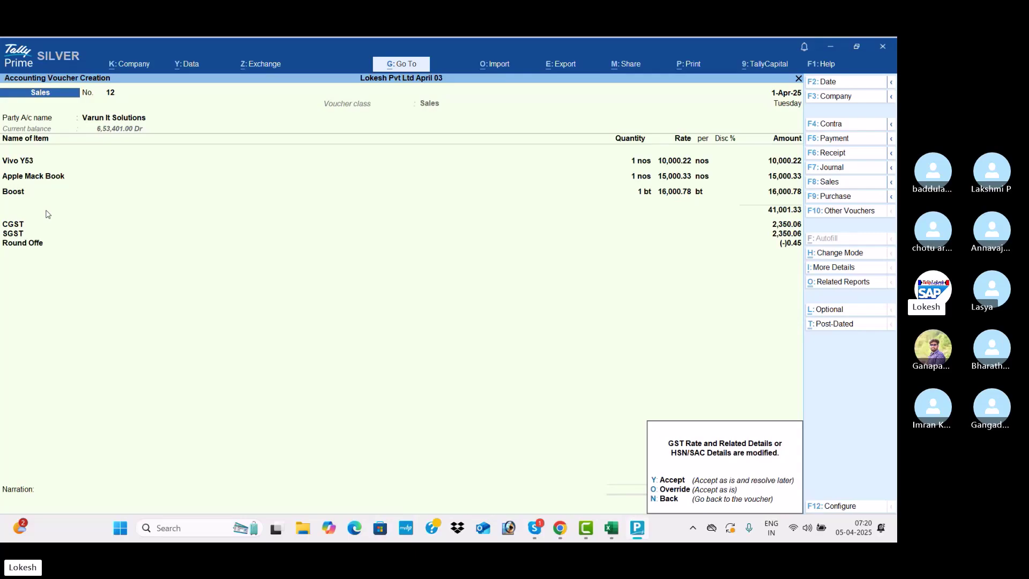
pyautogui.press('y')
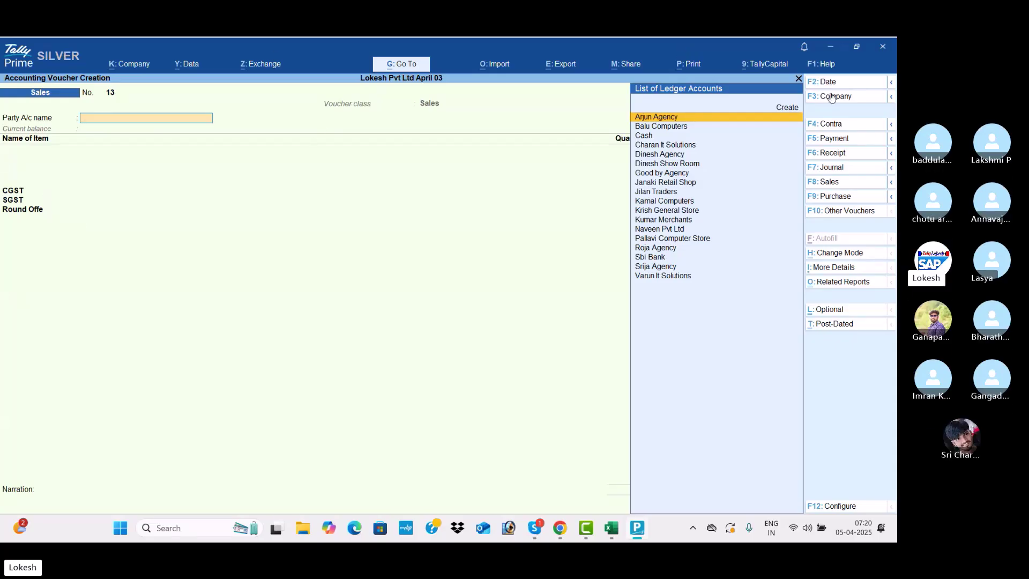
# Step: Switch the sales voucher to the Sales IGST voucher class
pyautogui.click(845, 183)
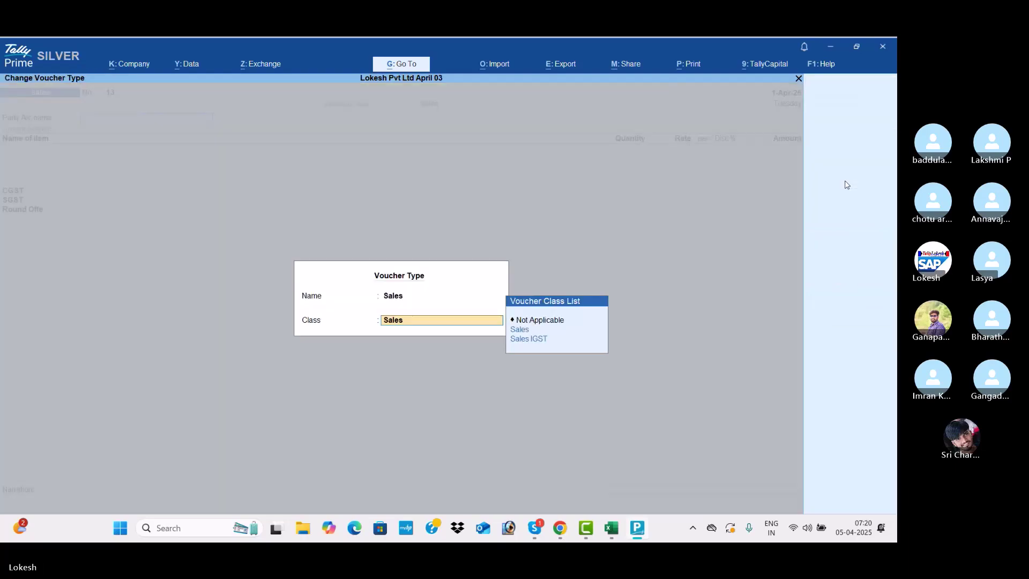
pyautogui.press('Down')
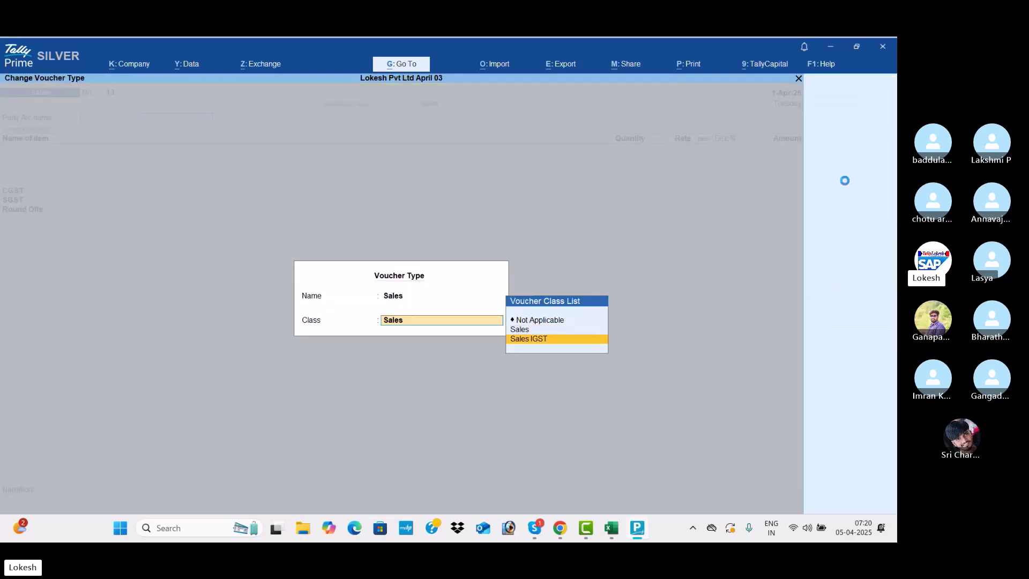
pyautogui.press('Return')
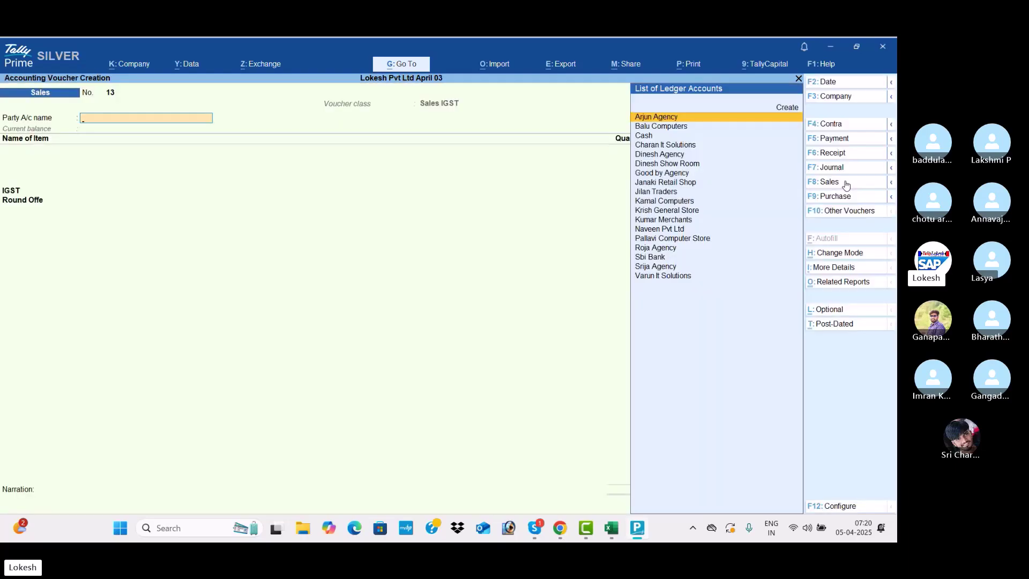
# Step: Create a party ledger named KALYAN MERCHANTS under Sundry Debtors, leaving its mailing address blank
pyautogui.hotkey('alt', 'c')
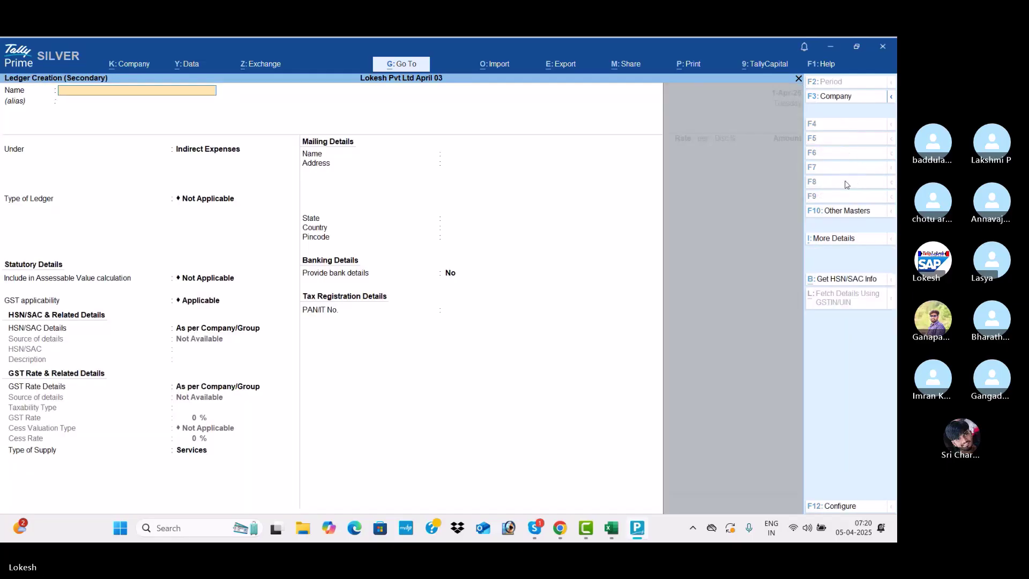
pyautogui.write('KA')
pyautogui.write('YA')
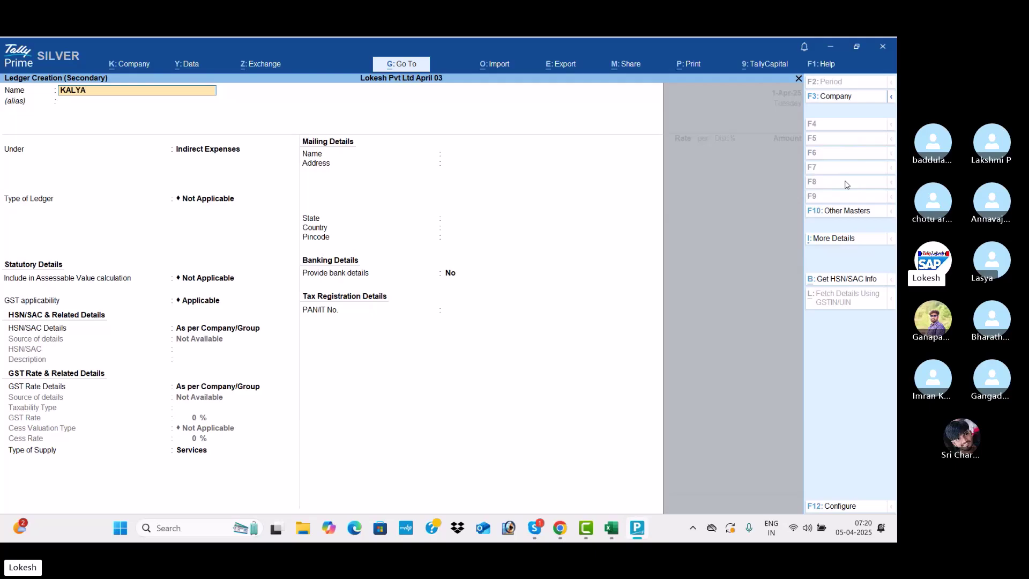
pyautogui.write('N MER')
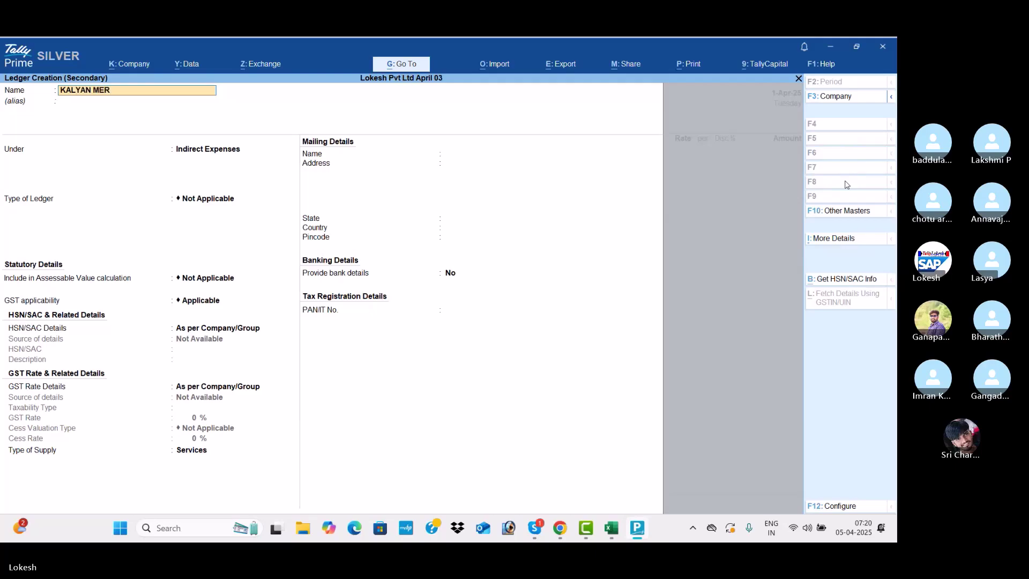
pyautogui.write('CHANS')
pyautogui.press('Return')
pyautogui.write('SUN')
pyautogui.press('Down')
pyautogui.press('Return')
pyautogui.press('Return')
pyautogui.press('Return')
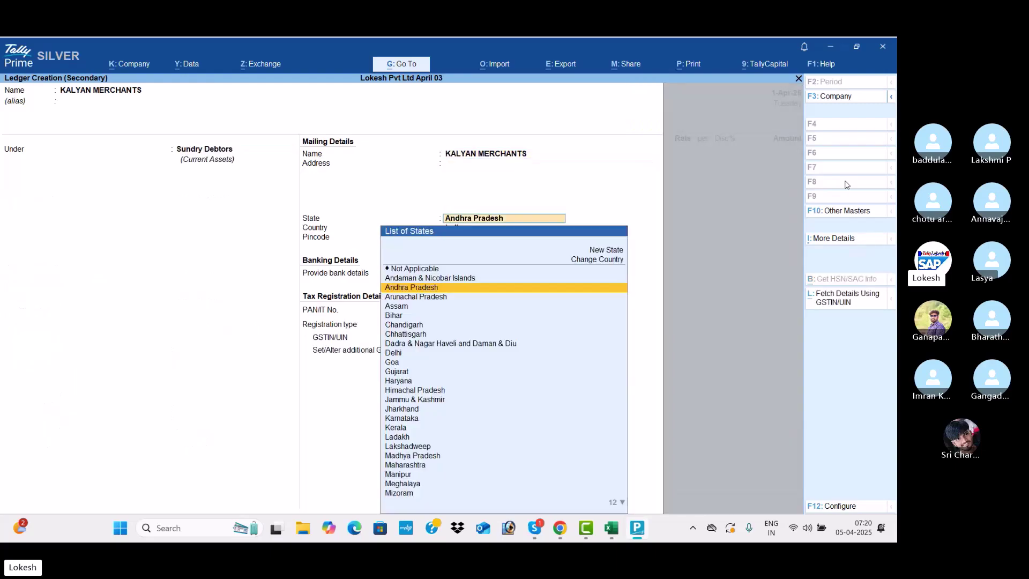
# Step: Set the ledger's state to Telangana, keep the Regular registration type, enter only state code 36 as GSTIN/UIN, and save it
pyautogui.write('TE')
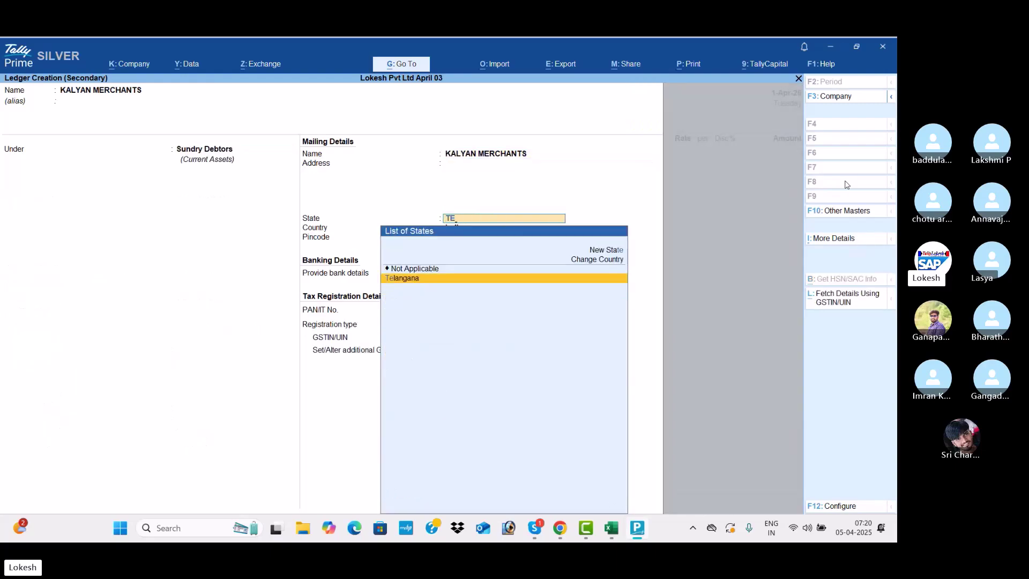
pyautogui.press('Return')
pyautogui.press('Return')
pyautogui.press('Return')
pyautogui.press('Return')
pyautogui.press('Return')
pyautogui.press('Return')
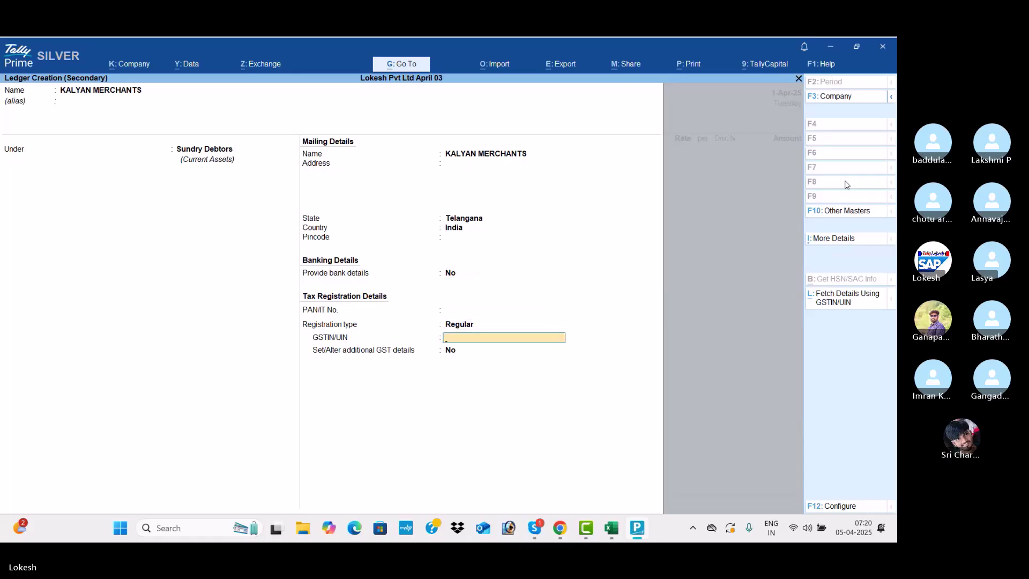
pyautogui.press('Return')
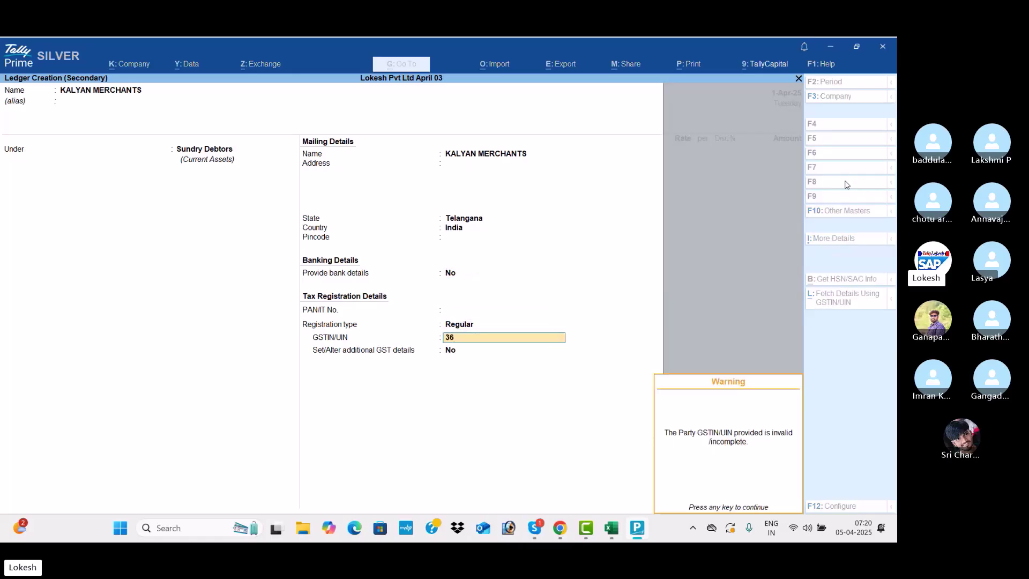
pyautogui.press('Return')
pyautogui.press('Return')
pyautogui.press('Return')
# Step: Accept the dispatch and party details for KALYAN MERCHANTS without changes
pyautogui.press('Return')
pyautogui.press('Return')
pyautogui.press('Return')
pyautogui.press('Return')
pyautogui.press('Return')
pyautogui.press('Return')
pyautogui.press('Return')
pyautogui.press('Return')
pyautogui.press('Return')
pyautogui.press('Return')
pyautogui.press('Return')
pyautogui.press('Return')
pyautogui.press('Return')
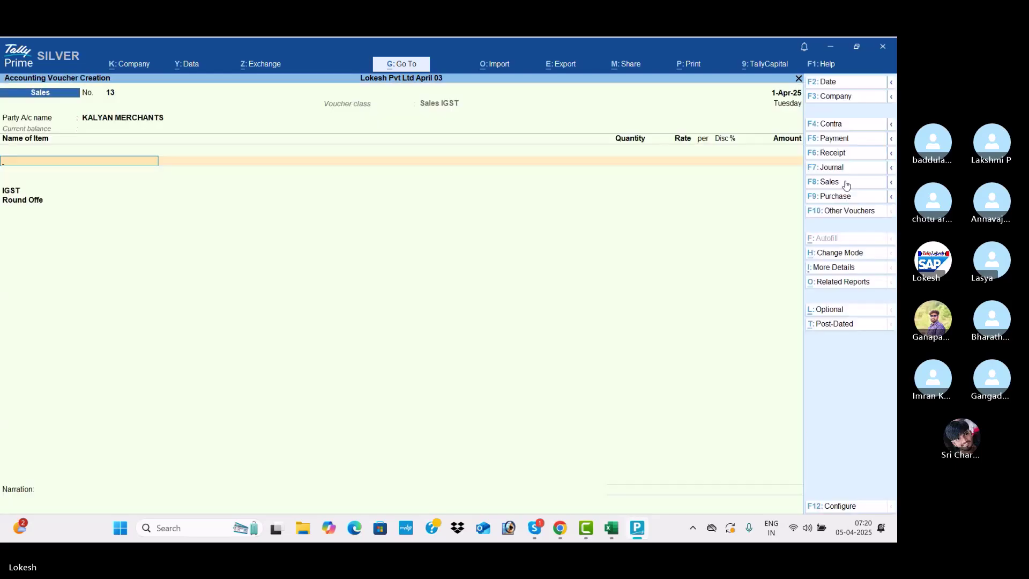
# Step: Enter the item Vivo Y53 with a quantity of 1 nos at a rate of 12,000.87
pyautogui.write('v')
pyautogui.press('Return')
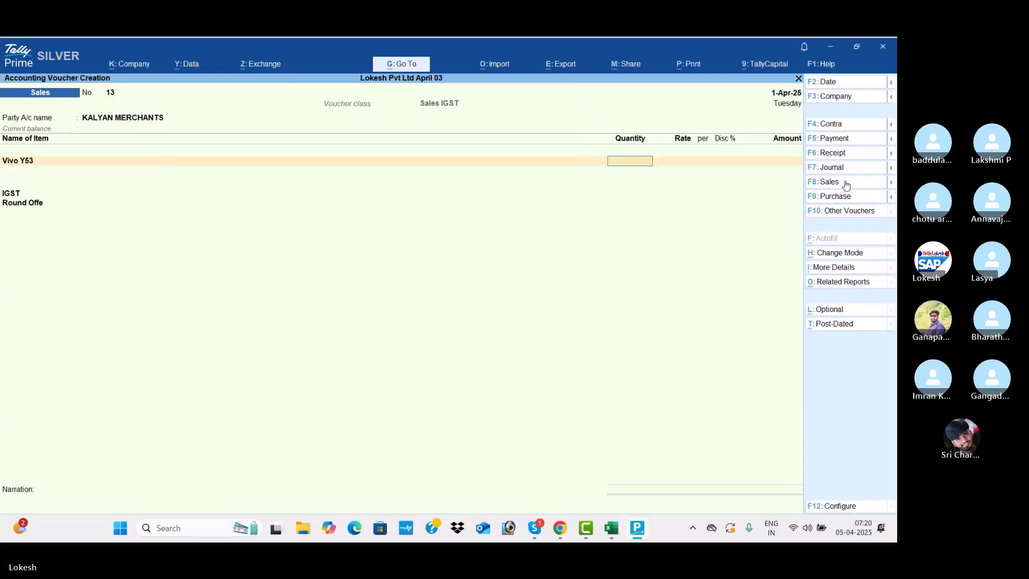
pyautogui.write('10')
pyautogui.press('BackSpace')
pyautogui.press('Return')
pyautogui.press('Return')
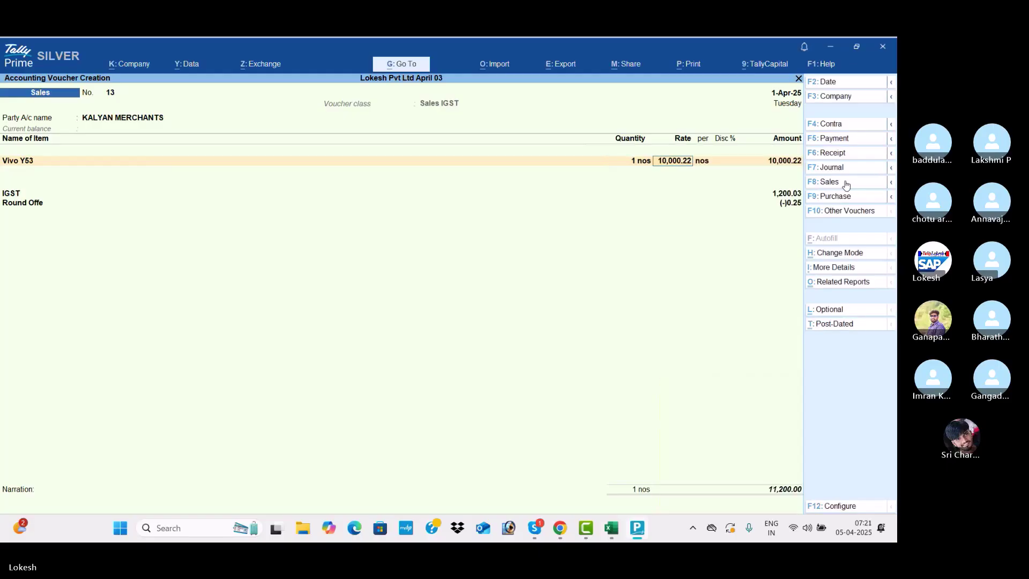
pyautogui.write('12000.87')
pyautogui.press('Return')
pyautogui.press('Return')
pyautogui.press('Return')
pyautogui.press('Return')
# Step: Add the item Asus with a quantity of 1 nos at a rate of 28,000.98
pyautogui.press('Down')
pyautogui.press('Down')
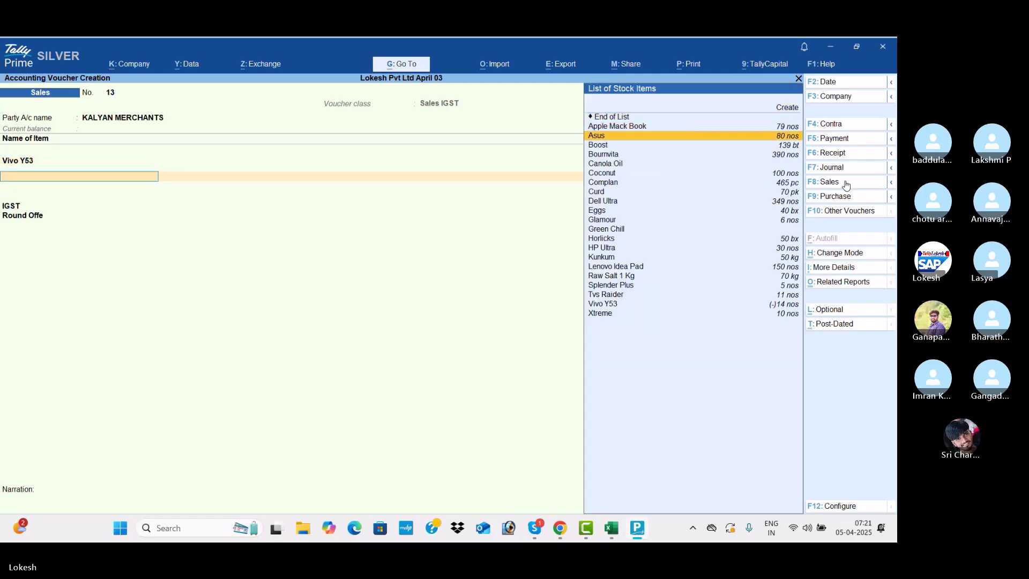
pyautogui.press('Return')
pyautogui.write('1')
pyautogui.press('Return')
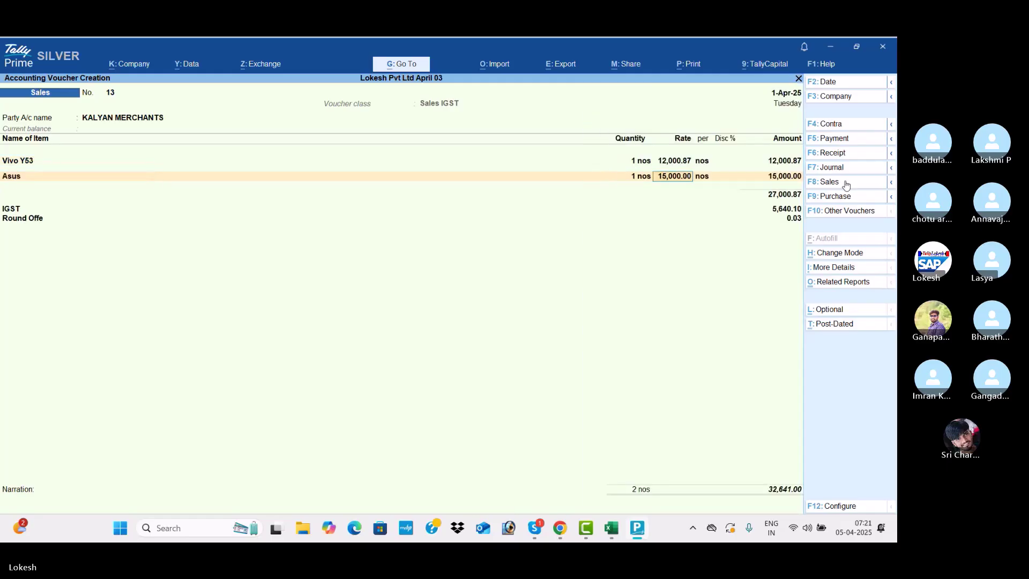
pyautogui.write('28,000.98')
pyautogui.press('Return')
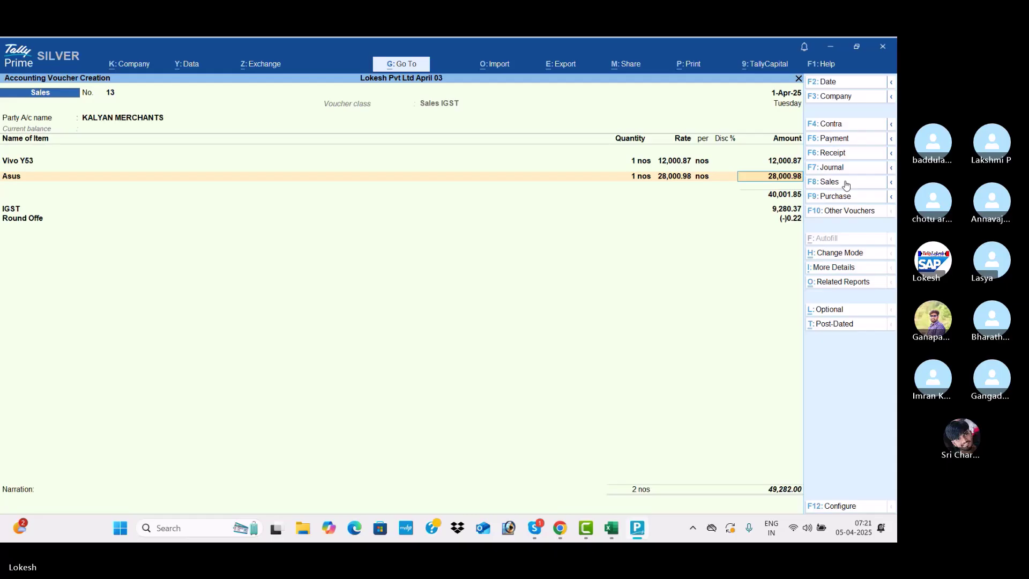
pyautogui.press('Return')
# Step: Add the item Boost with a quantity of 1 bt at a rate of 17,500.44
pyautogui.write('Boost')
pyautogui.press('Return')
pyautogui.write('1')
pyautogui.press('Return')
pyautogui.write('17,500.44')
pyautogui.press('Return')
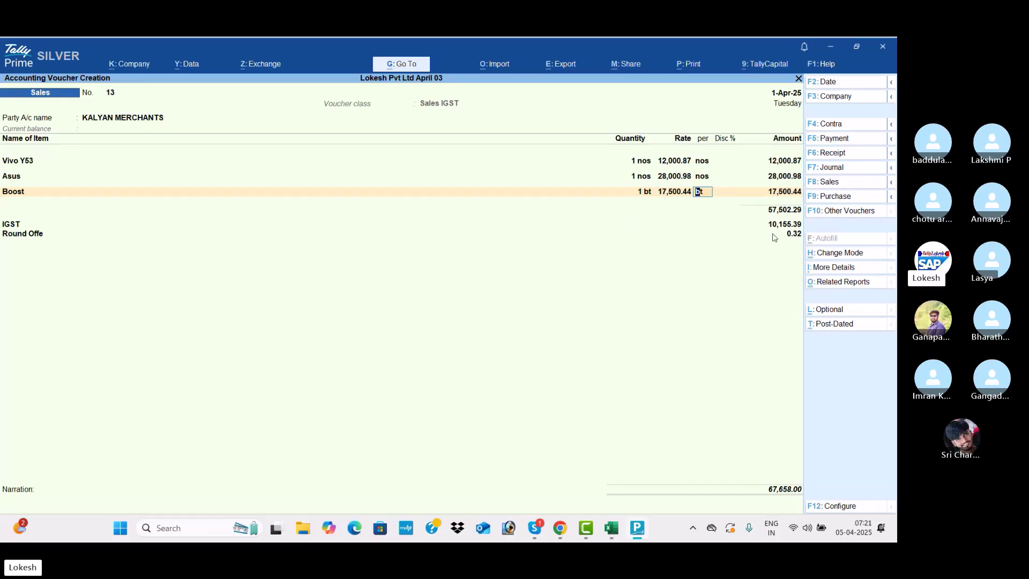
pyautogui.press('Return')
pyautogui.press('Return')
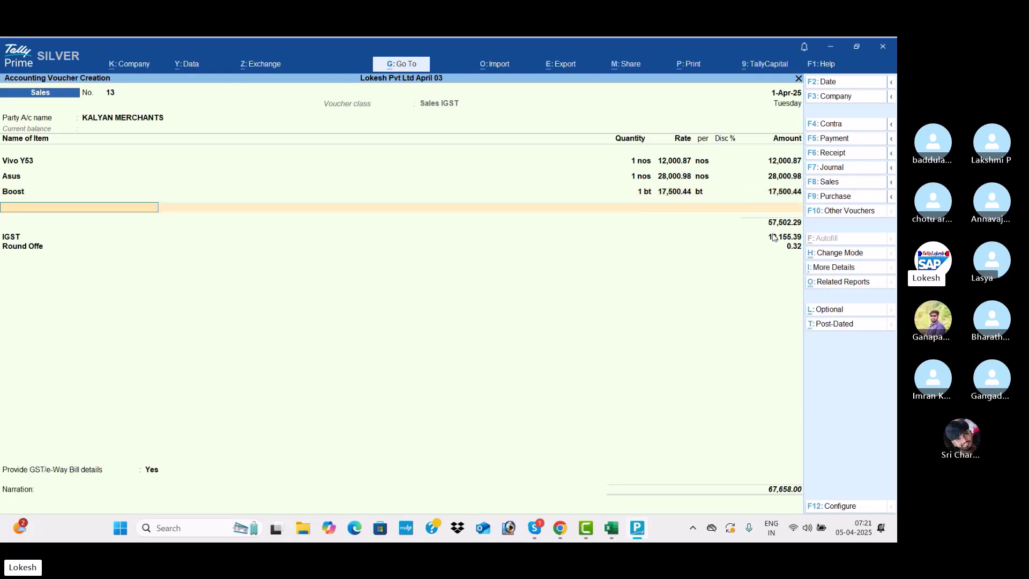
# Step: End the item list and save the voucher without GST/e-Way Bill details, accepting the modified GST details as is and declining e-Way Bill generation
pyautogui.press('Return')
pyautogui.press('Up')
pyautogui.press('Return')
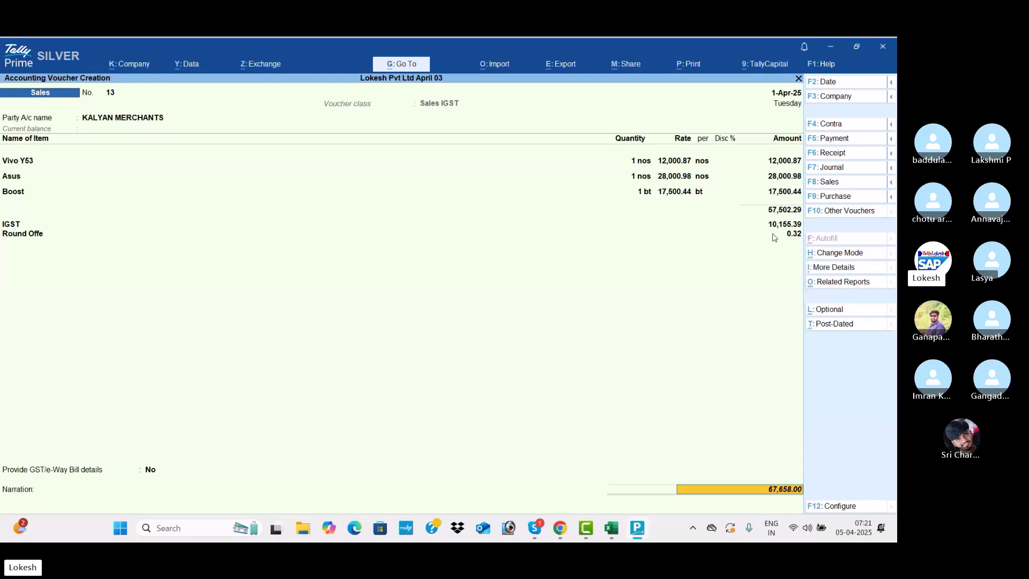
pyautogui.press('Return')
pyautogui.press('Return')
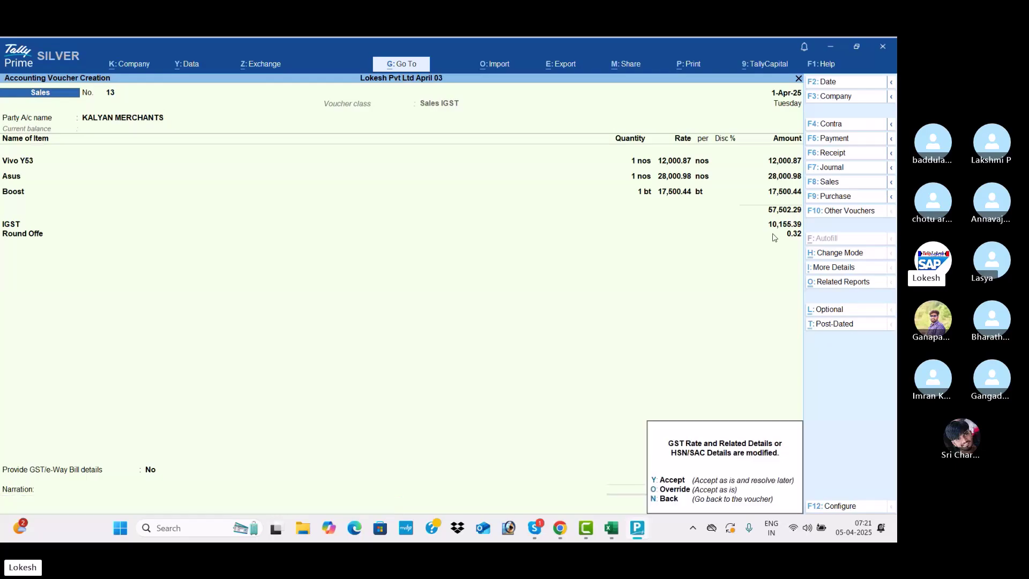
pyautogui.press('y')
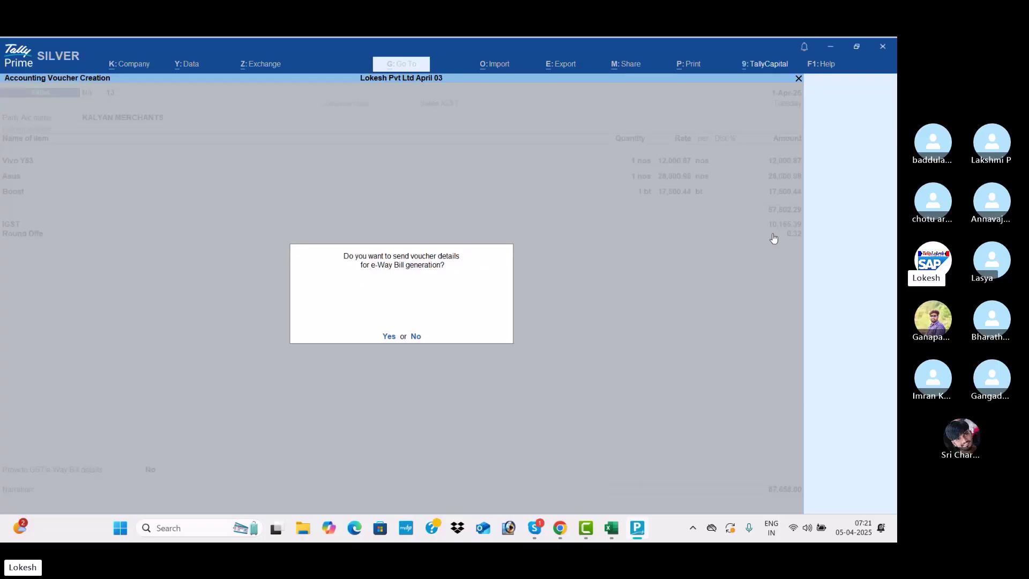
pyautogui.press('n')
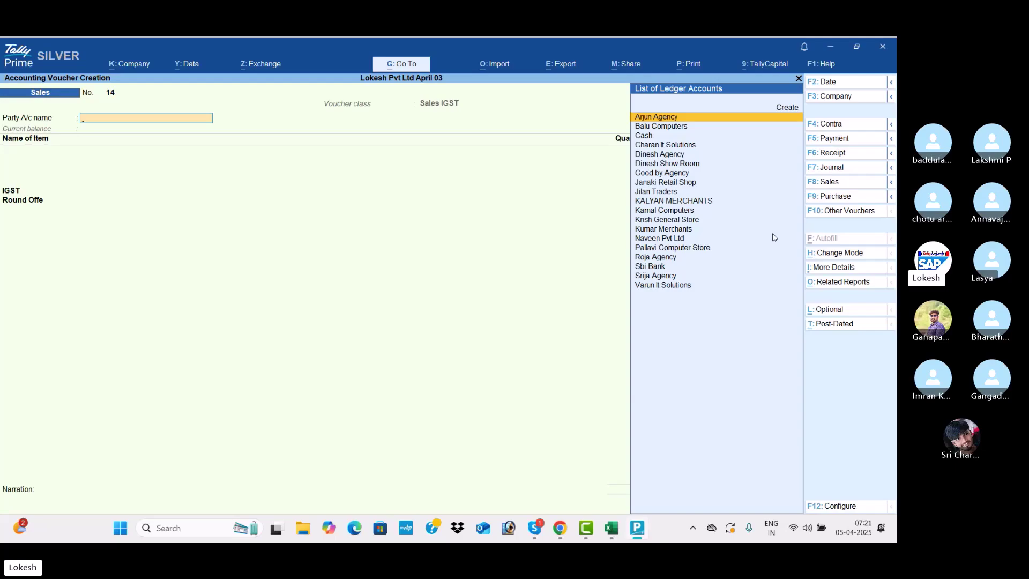
# Step: Leave voucher entry and open the Sales voucher type for alteration
pyautogui.press('Escape')
pyautogui.press('y')
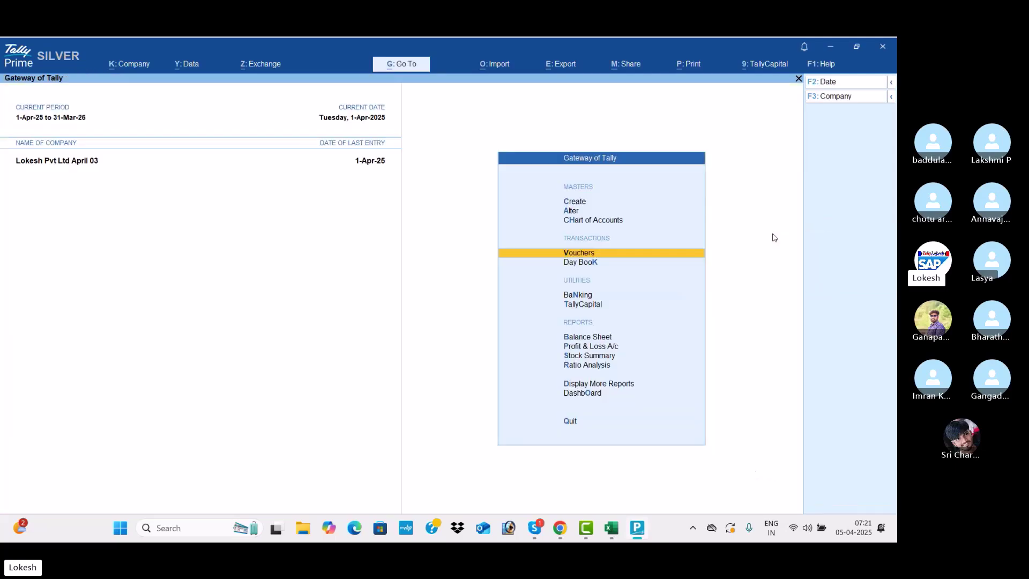
pyautogui.press('Up')
pyautogui.press('Up')
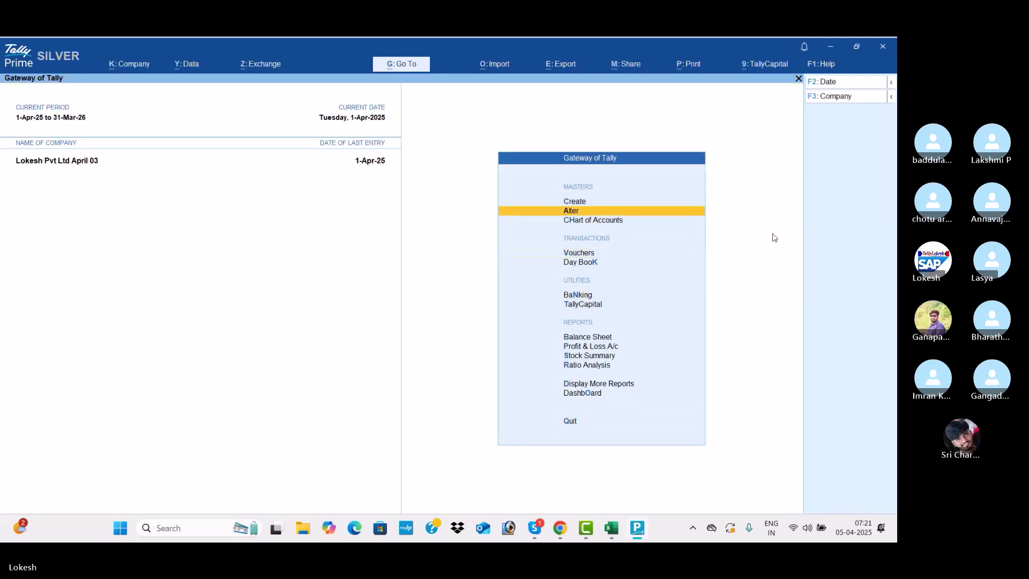
pyautogui.press('Return')
pyautogui.press('Down')
pyautogui.press('Down')
pyautogui.press('Down')
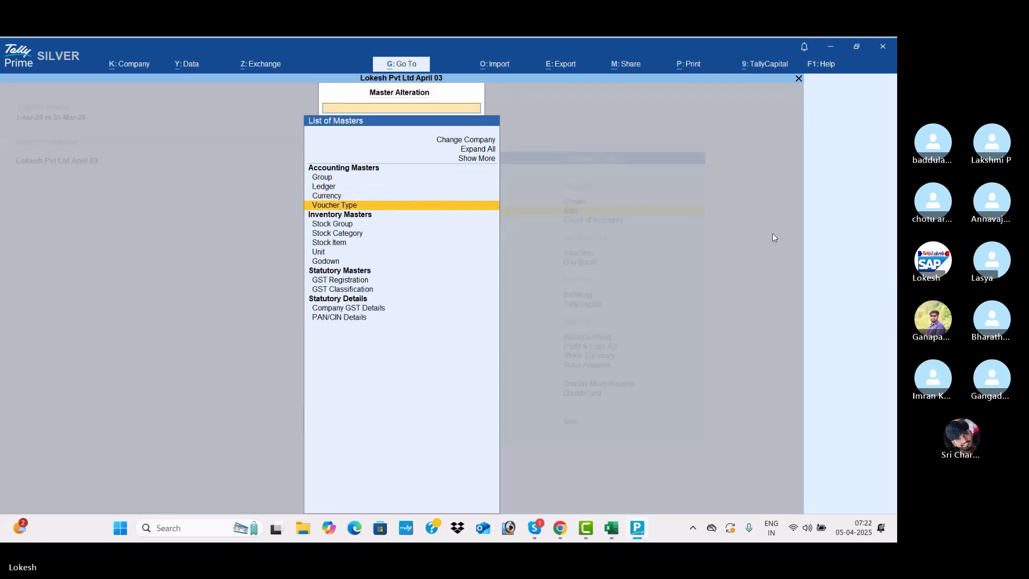
pyautogui.press('Return')
pyautogui.write('sa')
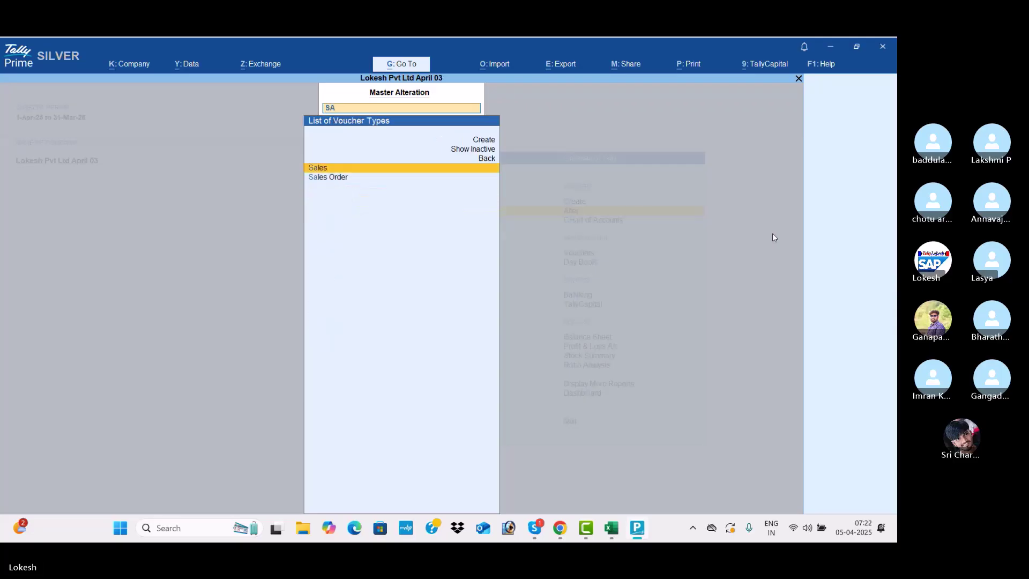
pyautogui.press('Return')
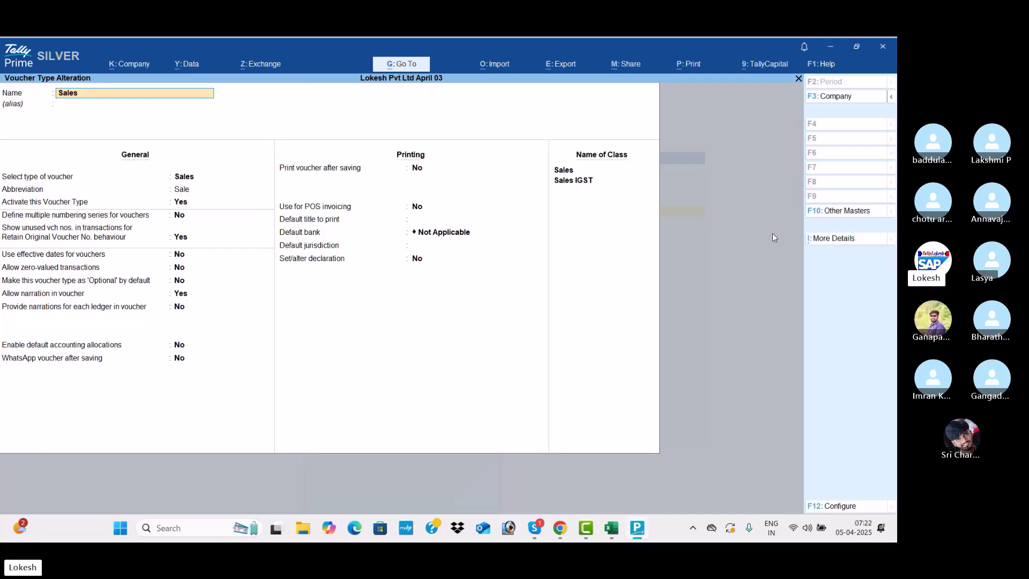
# Step: Remove the Sales and Sales IGST classes from the Sales voucher type and save it
pyautogui.click(575, 172)
pyautogui.press('space')
pyautogui.press('Return')
pyautogui.press('space')
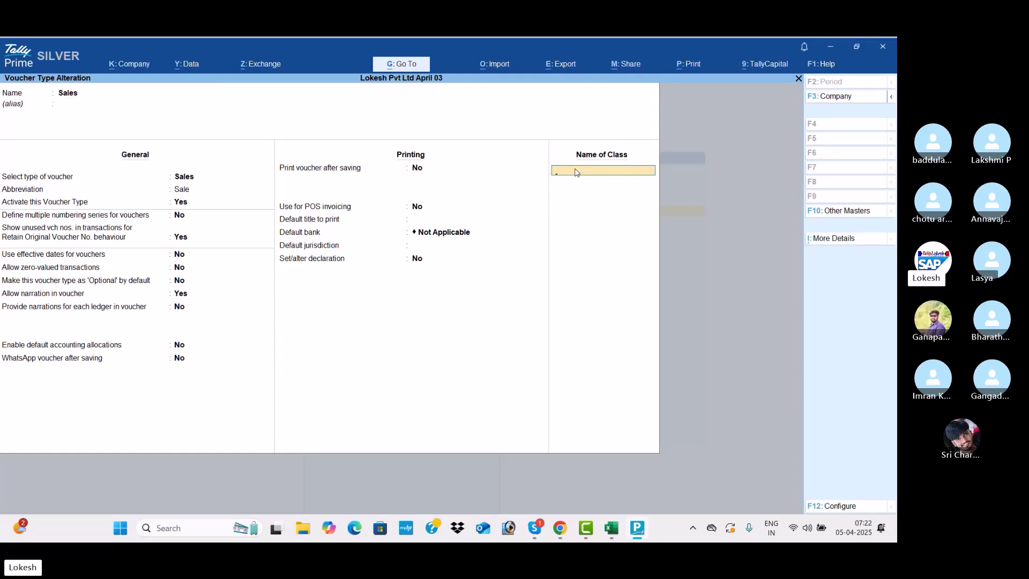
pyautogui.press('Return')
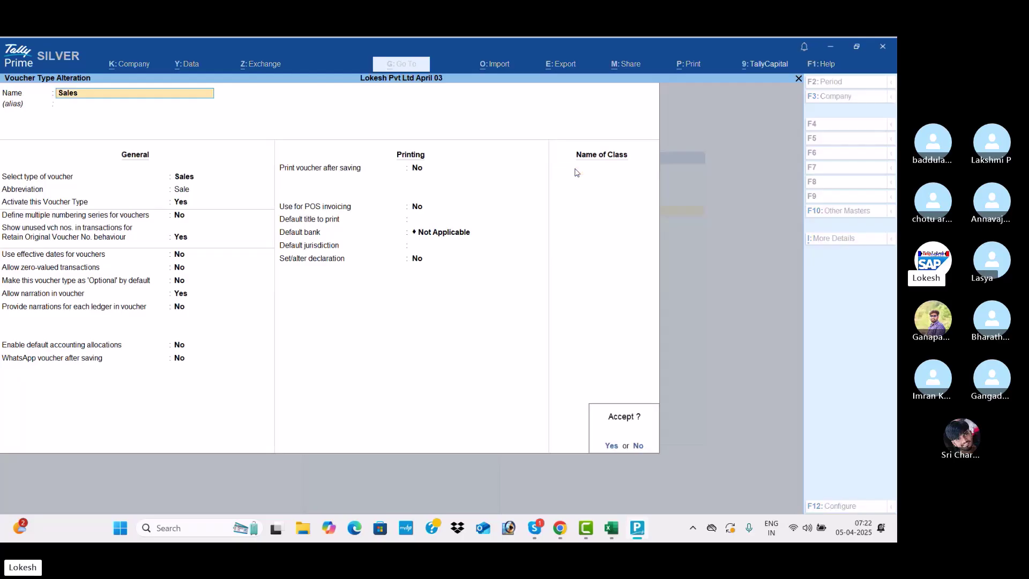
pyautogui.press('Return')
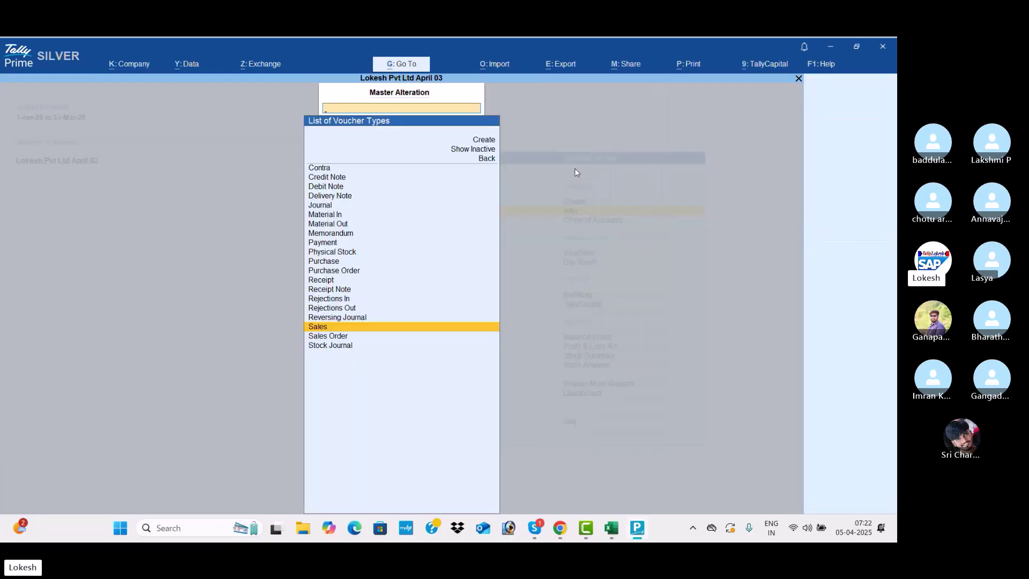
# Step: Return to the Gateway of Tally and open a new sales voucher
pyautogui.press('Escape')
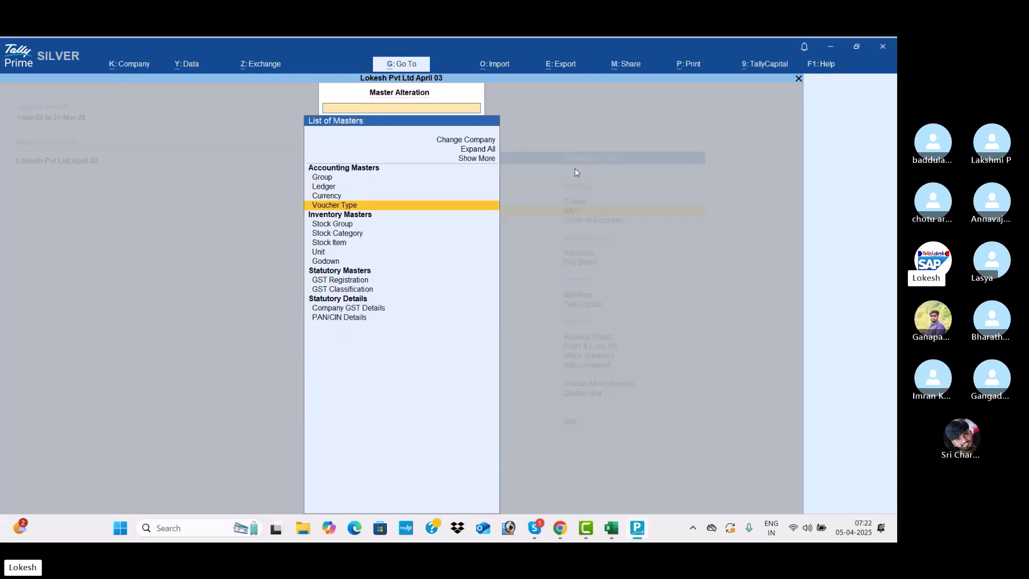
pyautogui.press('Escape')
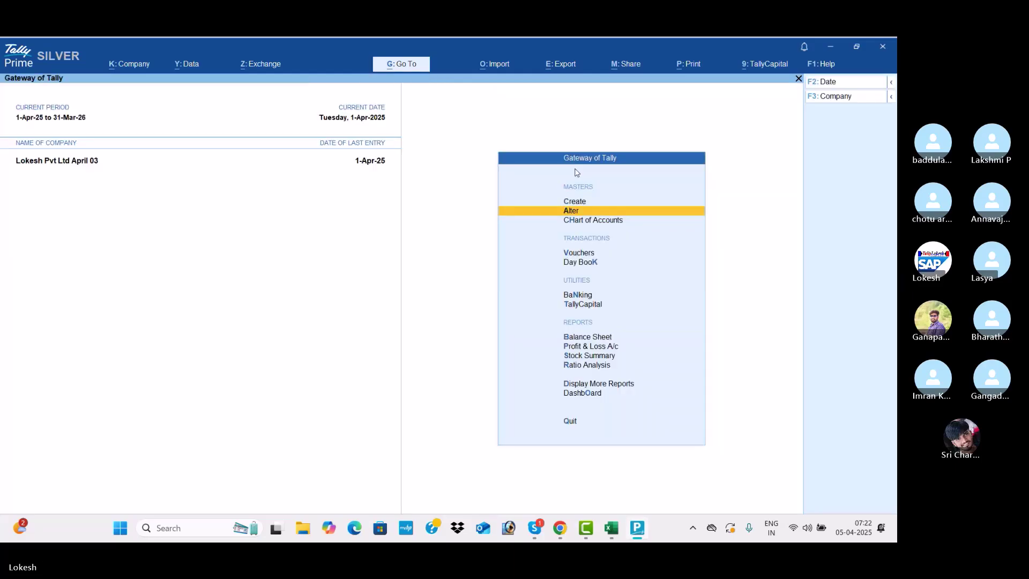
pyautogui.press('Down')
pyautogui.press('Down')
pyautogui.press('Return')
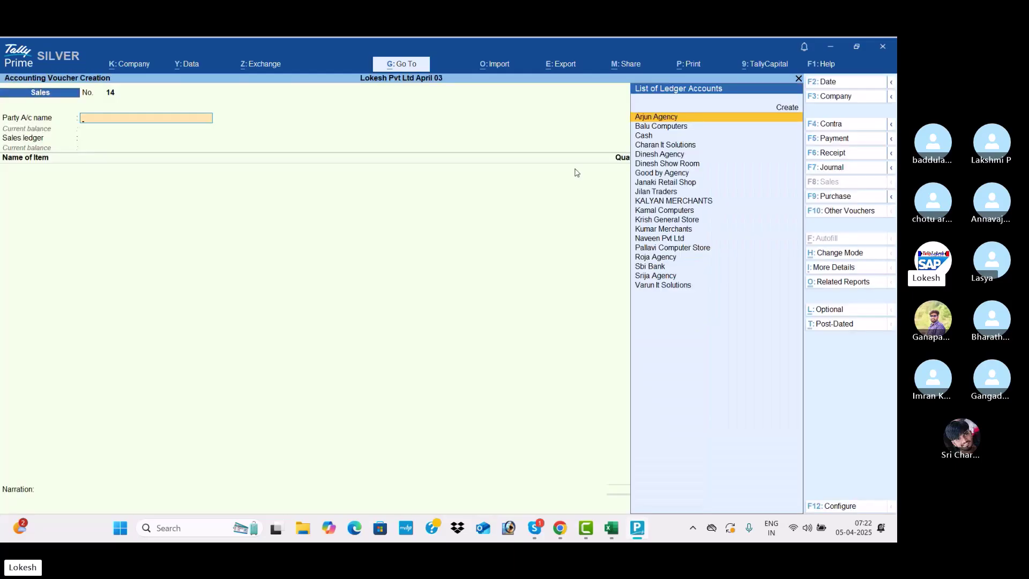
pyautogui.click(856, 168)
pyautogui.click(846, 181)
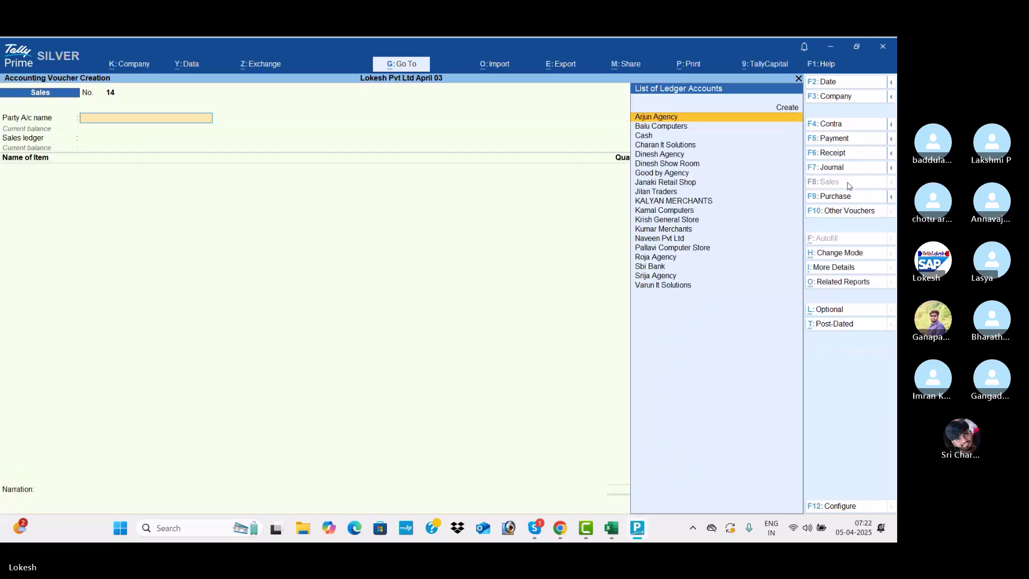
# Step: Choose Varun It Solutions as the party, accept its dispatch and party details unchanged, and use the Sales ledger
pyautogui.write('V')
pyautogui.press('Return')
pyautogui.press('Return')
pyautogui.press('Return')
pyautogui.press('Return')
pyautogui.press('Return')
pyautogui.press('Return')
pyautogui.press('Return')
pyautogui.press('Return')
pyautogui.press('Return')
pyautogui.press('Return')
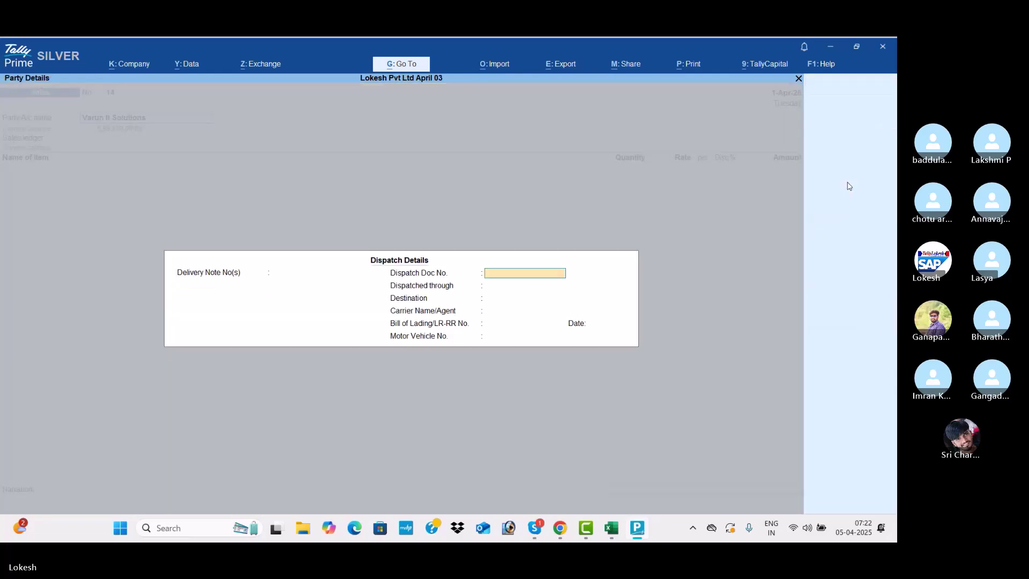
pyautogui.press('Return')
pyautogui.press('Return')
pyautogui.press('Return')
pyautogui.press('Return')
pyautogui.press('Return')
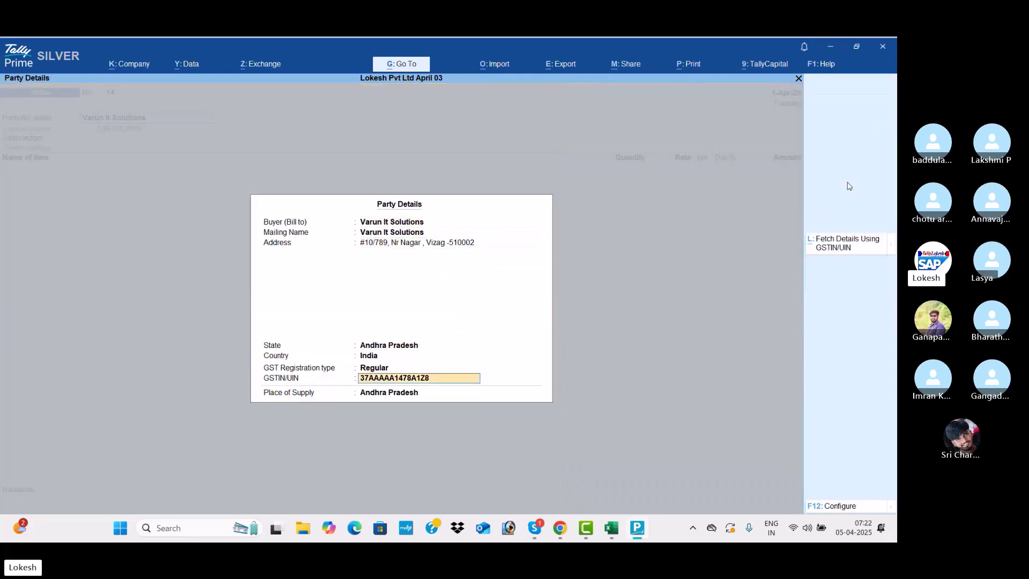
pyautogui.press('Return')
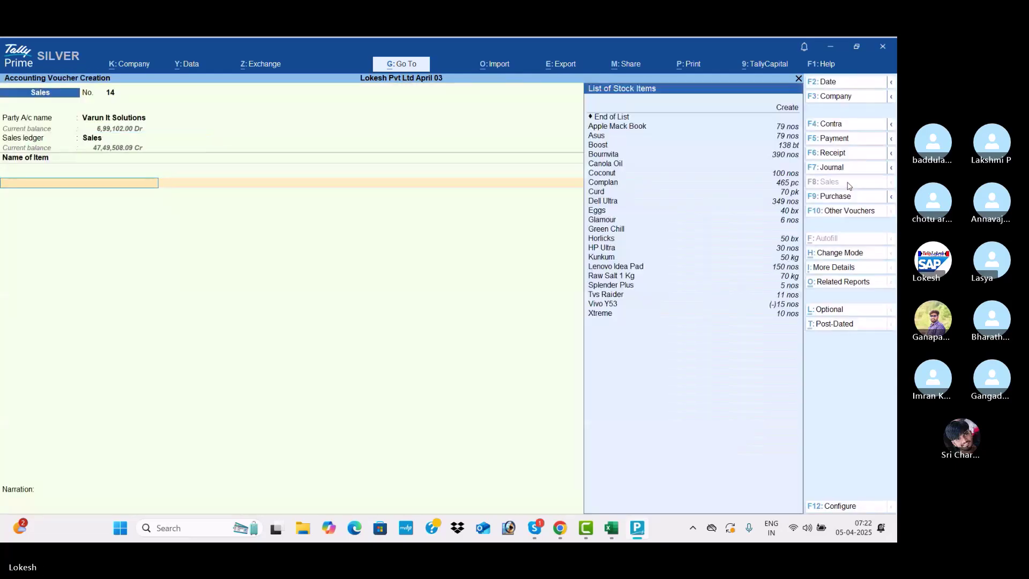
# Step: Add the stock item Vivo Y53 with quantity 1 nos at a rate of 13,000.87
pyautogui.press('Down')
pyautogui.press('Down')
pyautogui.press('Down')
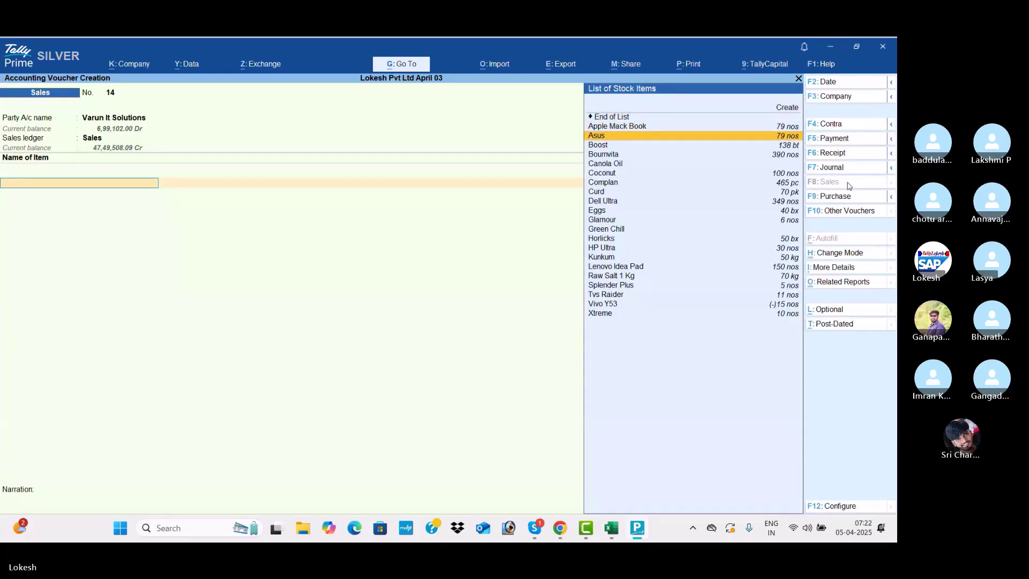
pyautogui.write('v')
pyautogui.press('Return')
pyautogui.write('1')
pyautogui.press('Return')
pyautogui.press('Return')
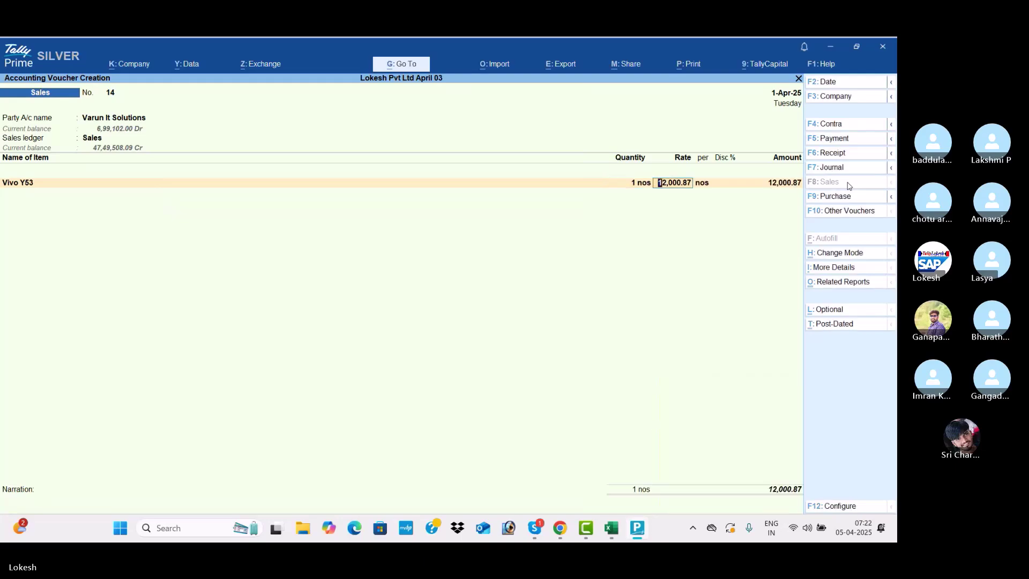
pyautogui.write('13,000.87')
pyautogui.press('Return')
pyautogui.press('Return')
pyautogui.press('Return')
# Step: Add the stock item Boost with quantity 1 bt at a rate of 500.71 and end the item list
pyautogui.press('Down')
pyautogui.press('Down')
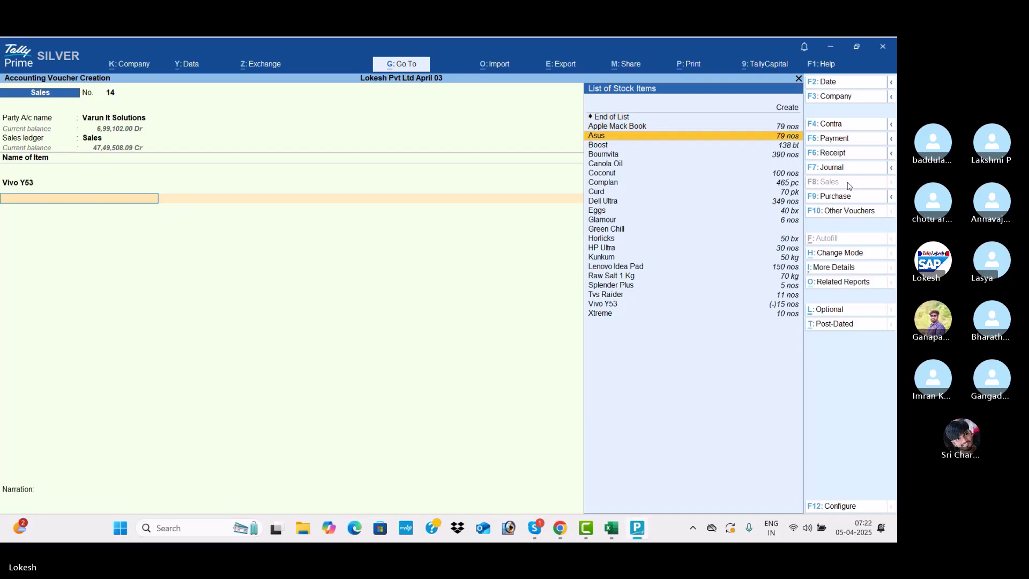
pyautogui.press('Down')
pyautogui.press('Return')
pyautogui.press('Return')
pyautogui.write('500.')
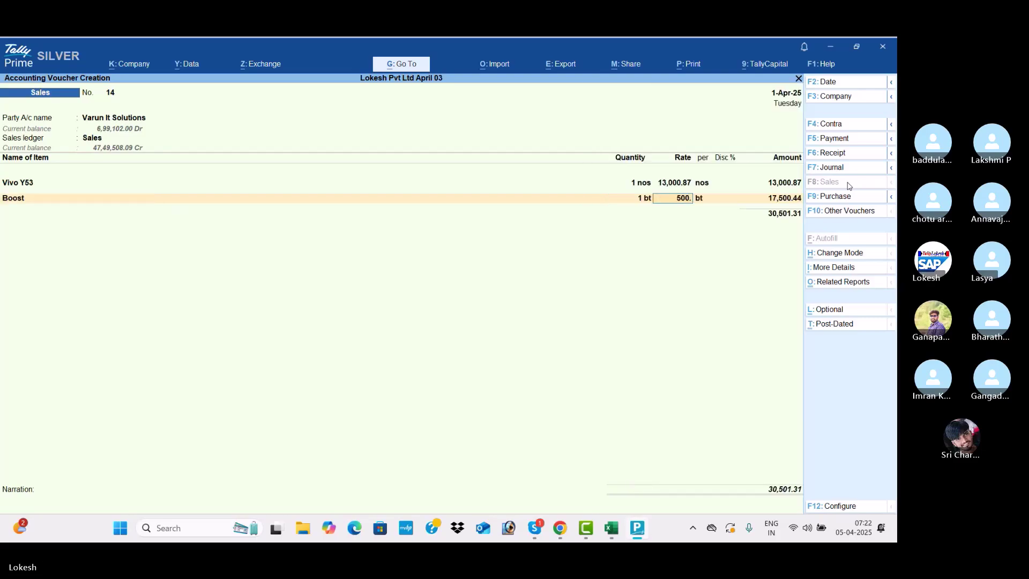
pyautogui.write('71')
pyautogui.press('Return')
pyautogui.press('Return')
pyautogui.press('Return')
pyautogui.press('Return')
# Step: Add the CGST and SGST ledgers below the items, accepting their calculated amounts
pyautogui.write('cgst')
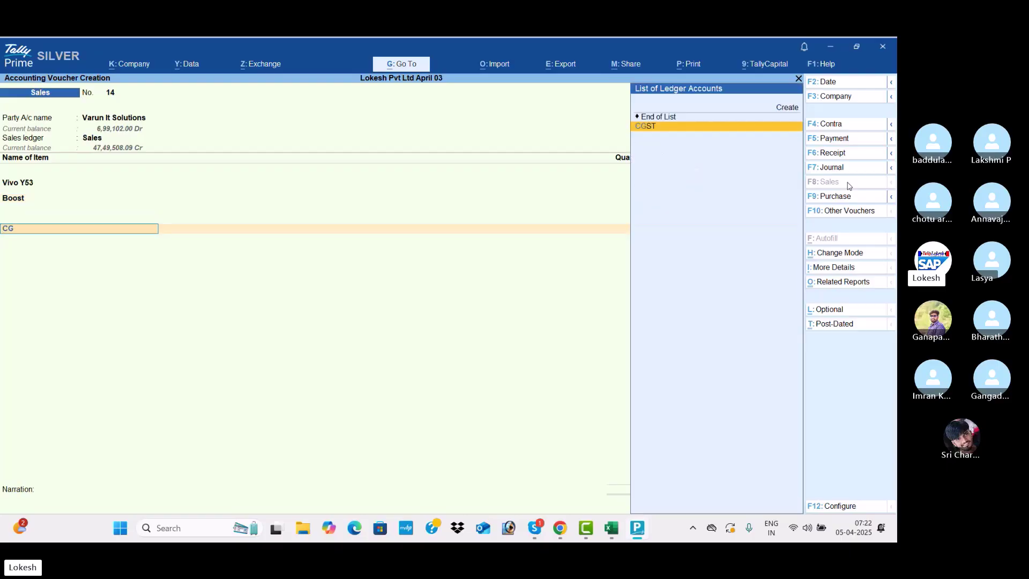
pyautogui.press('Return')
pyautogui.press('Return')
pyautogui.write('sgst')
pyautogui.press('Return')
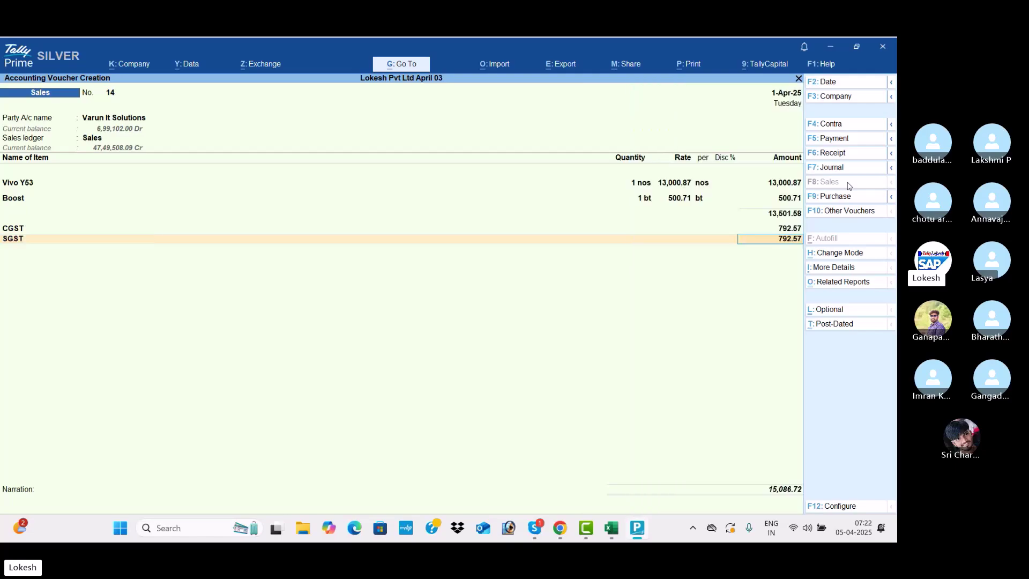
pyautogui.press('Return')
# Step: Add the Round Offe ledger with an amount of 0.28
pyautogui.write('r')
pyautogui.press('Down')
pyautogui.press('Down')
pyautogui.press('Down')
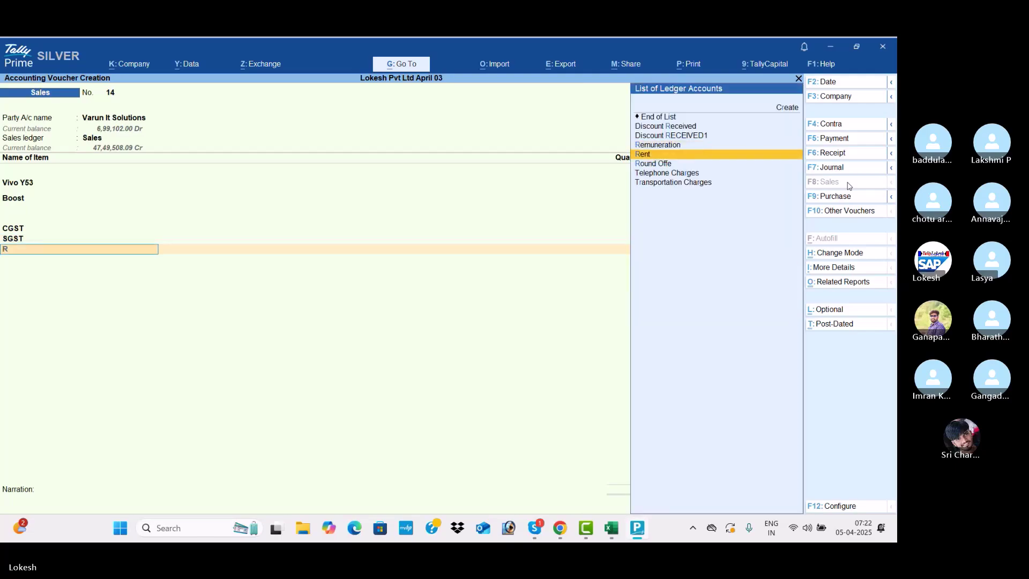
pyautogui.press('Return')
pyautogui.press('Return')
pyautogui.write('0.')
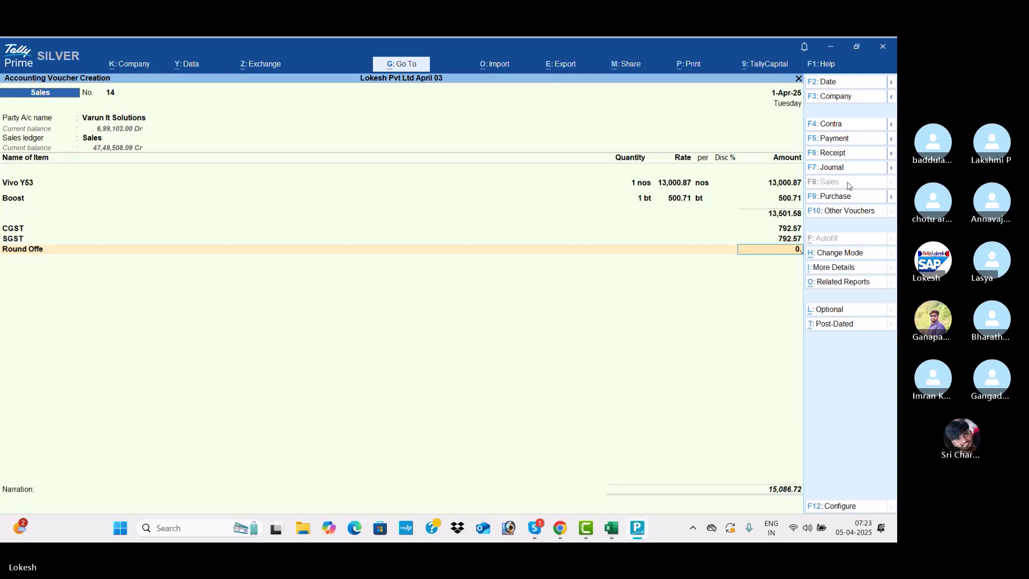
pyautogui.write('28')
pyautogui.press('Return')
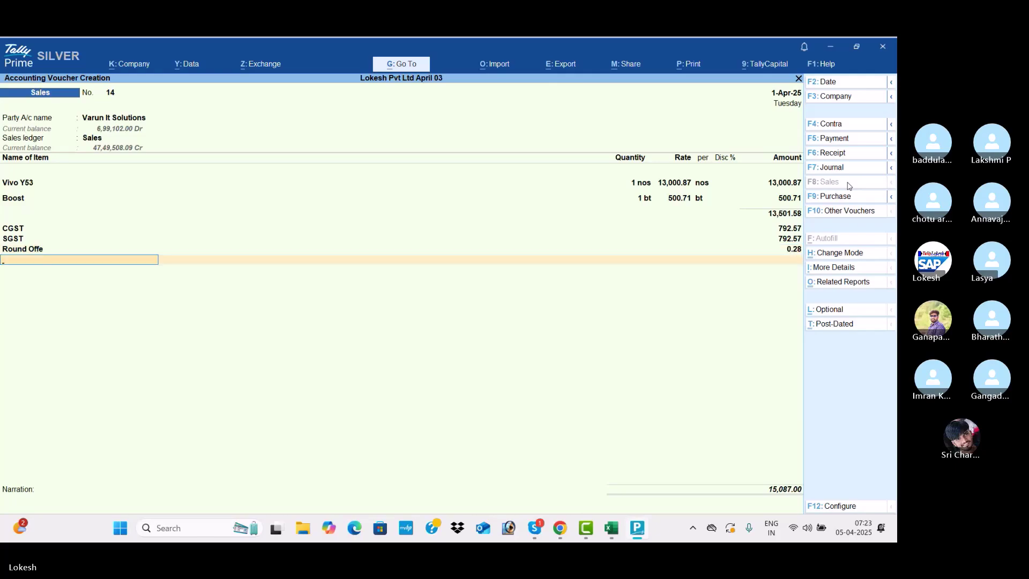
# Step: End the ledger list, leave the narration blank and save the sales voucher
pyautogui.press('Return')
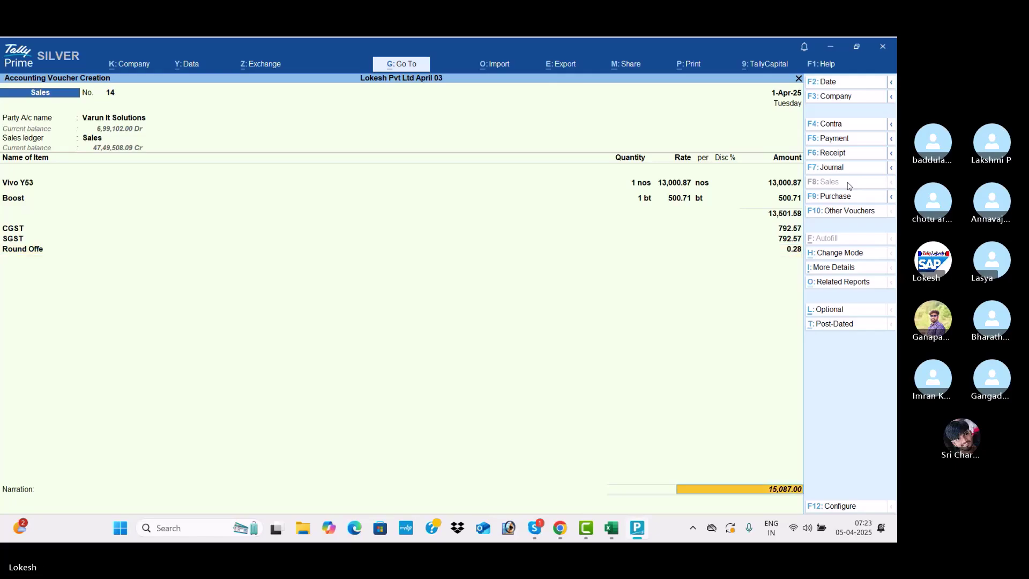
pyautogui.press('Return')
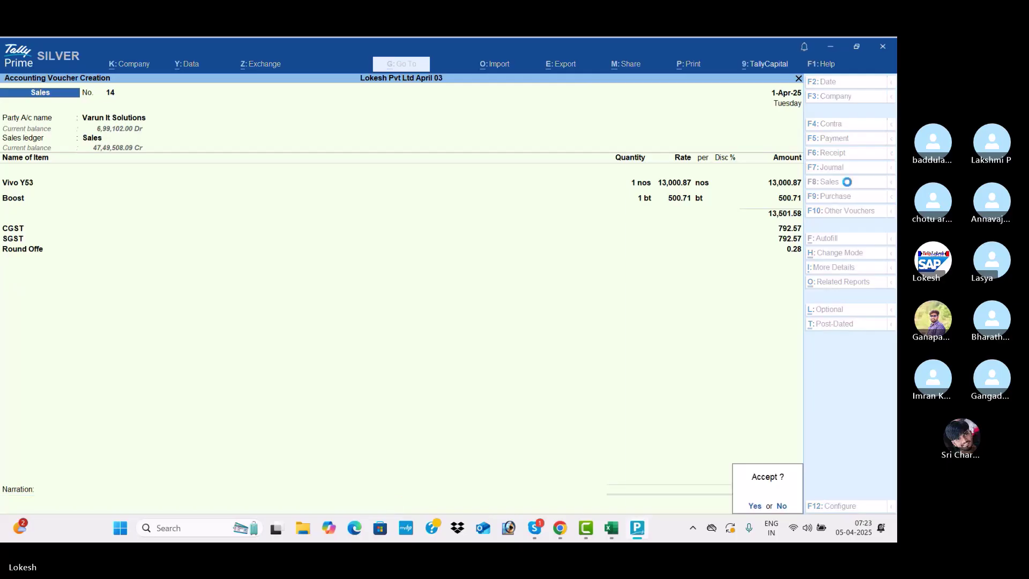
pyautogui.press('Return')
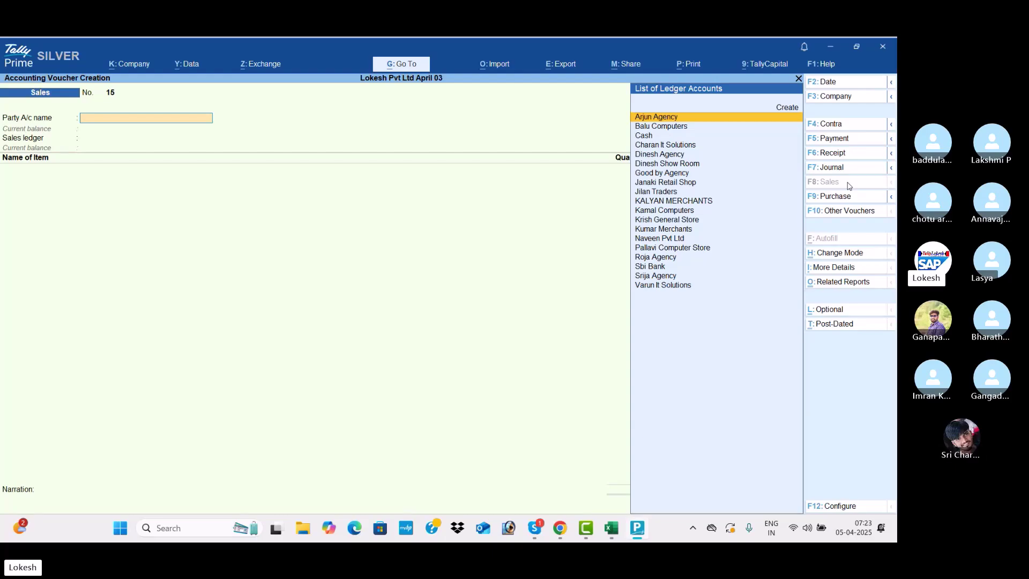
# Step: Switch to the Skype call window
pyautogui.hotkey('alt', 'Tab')
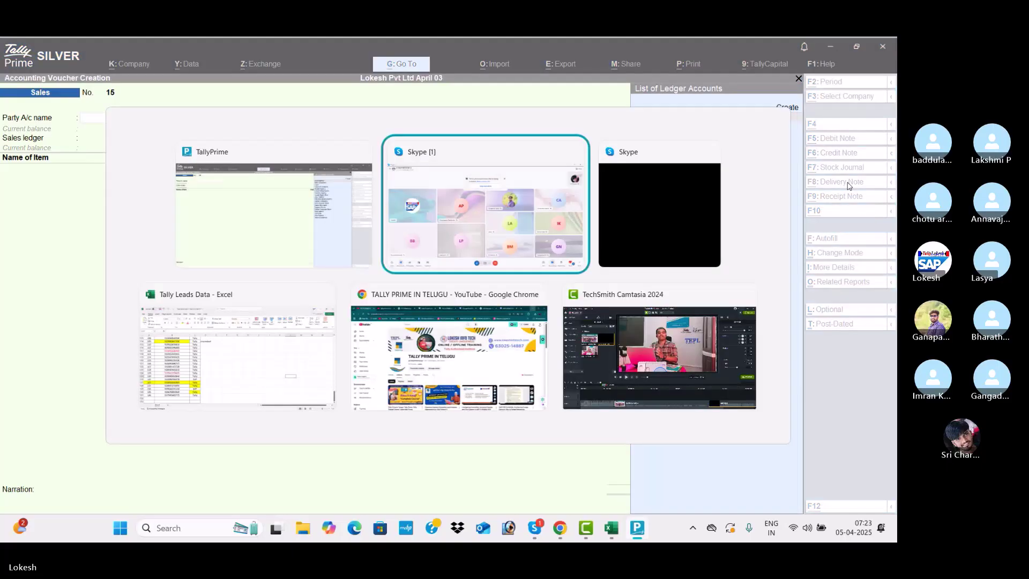